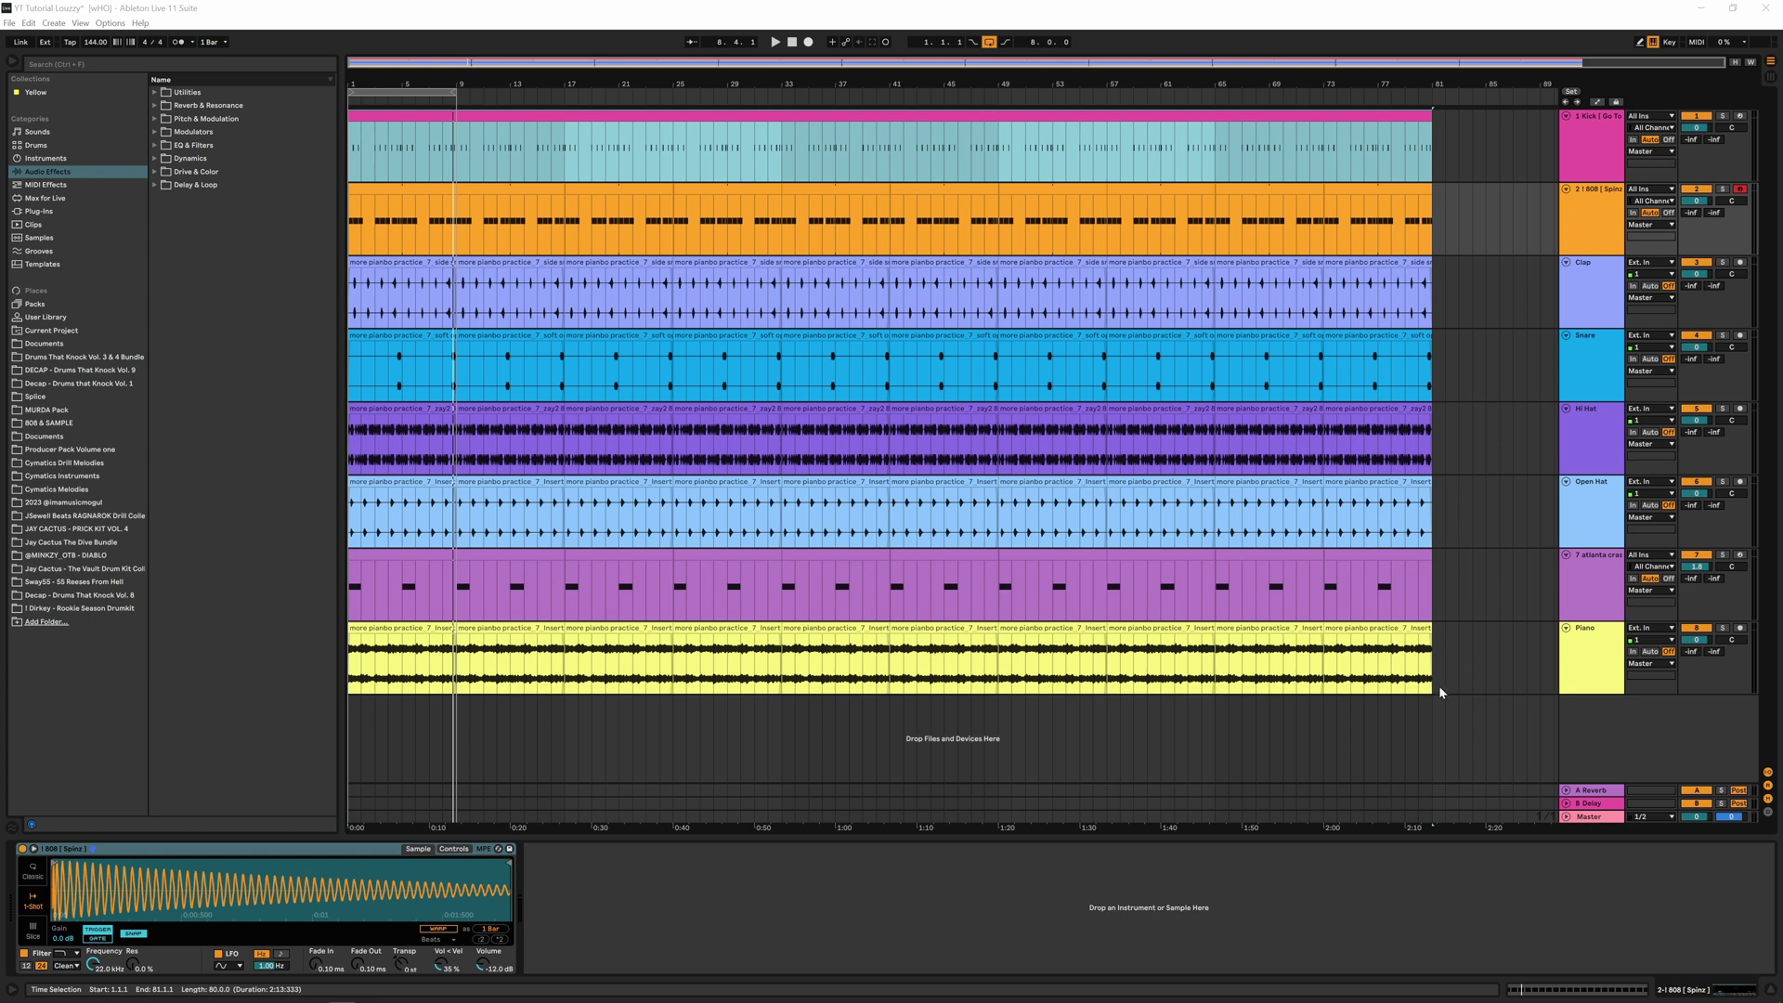
# Select all the clips on every track and consolidate them into one continuous clip per track
pyautogui.moveTo(1438, 687); pyautogui.dragTo(337, 88)
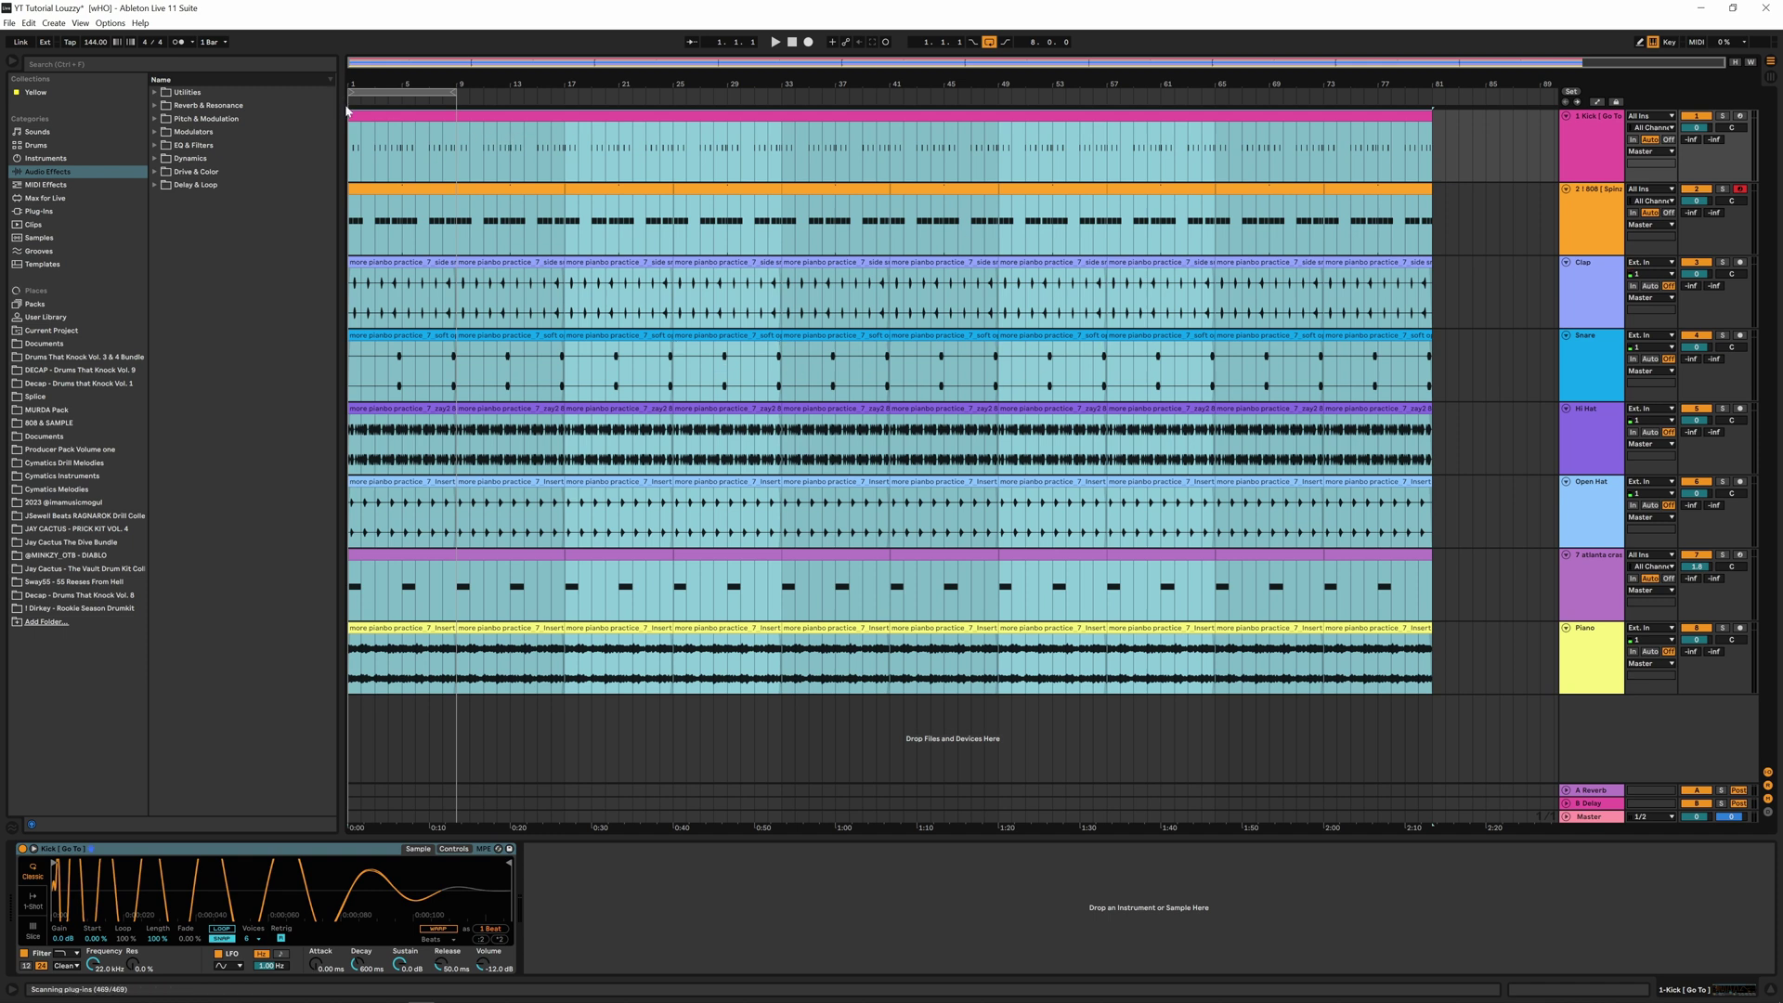
pyautogui.keyDown('shift'); pyautogui.click(1449, 686); pyautogui.keyUp('shift')
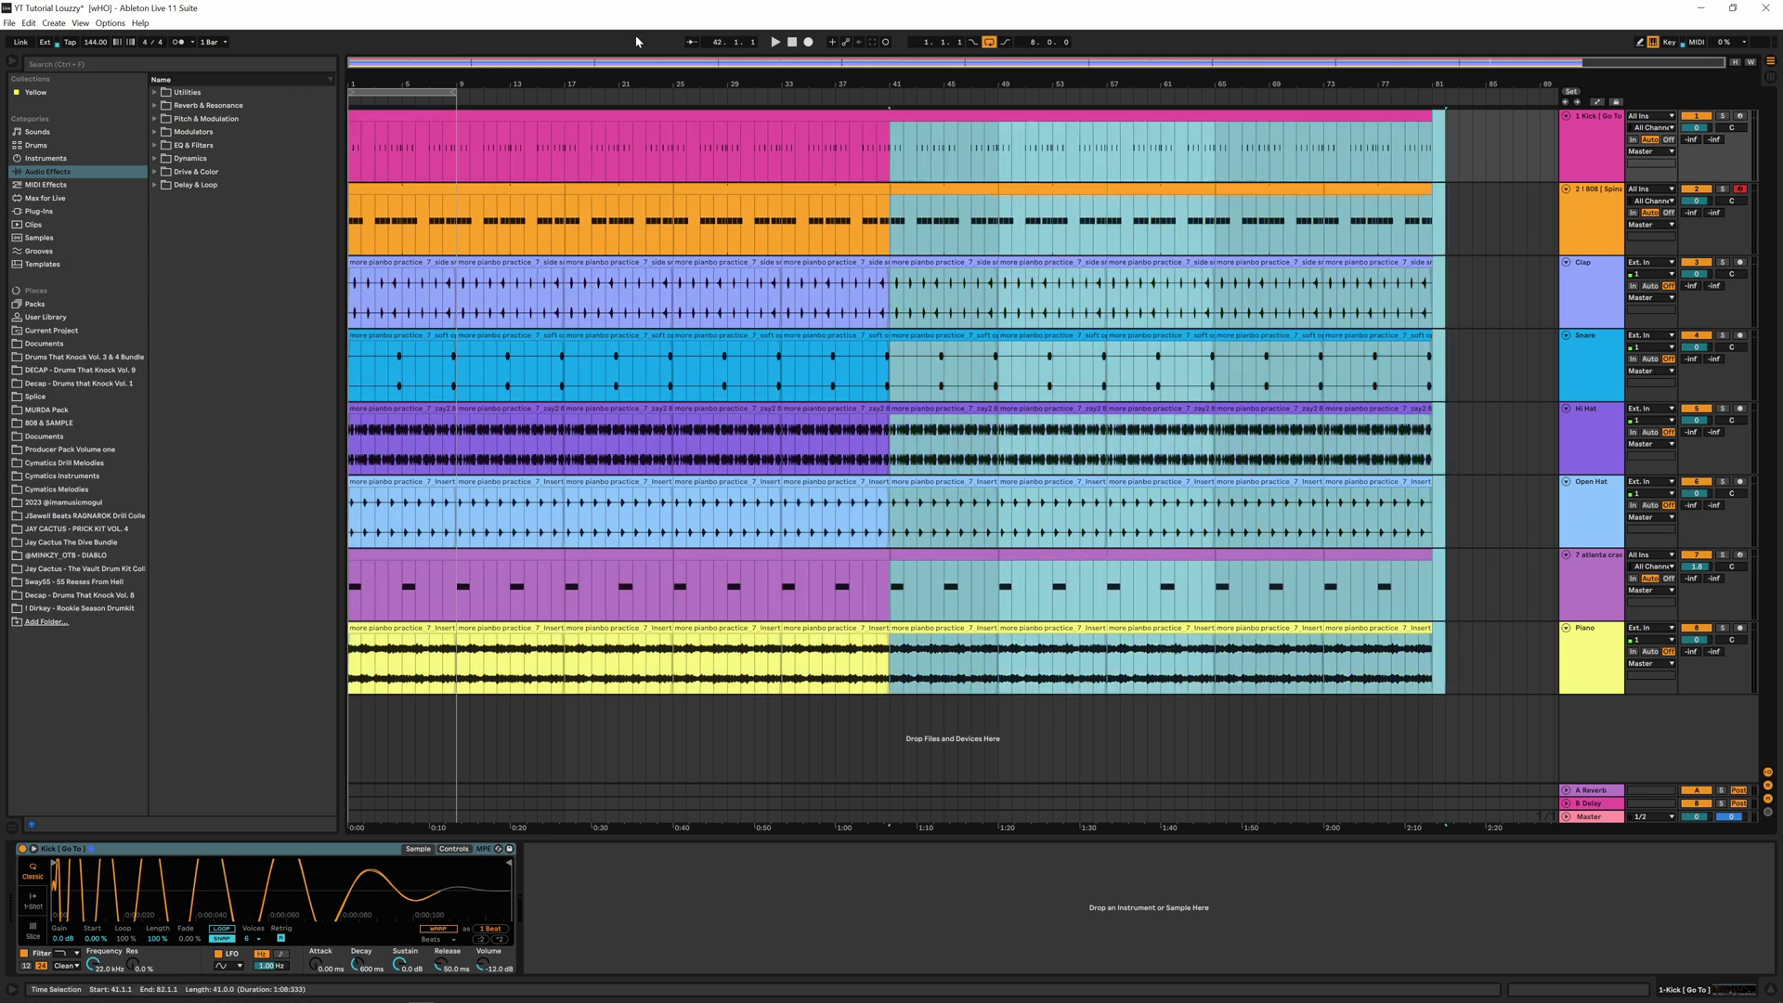
pyautogui.click(1512, 437)
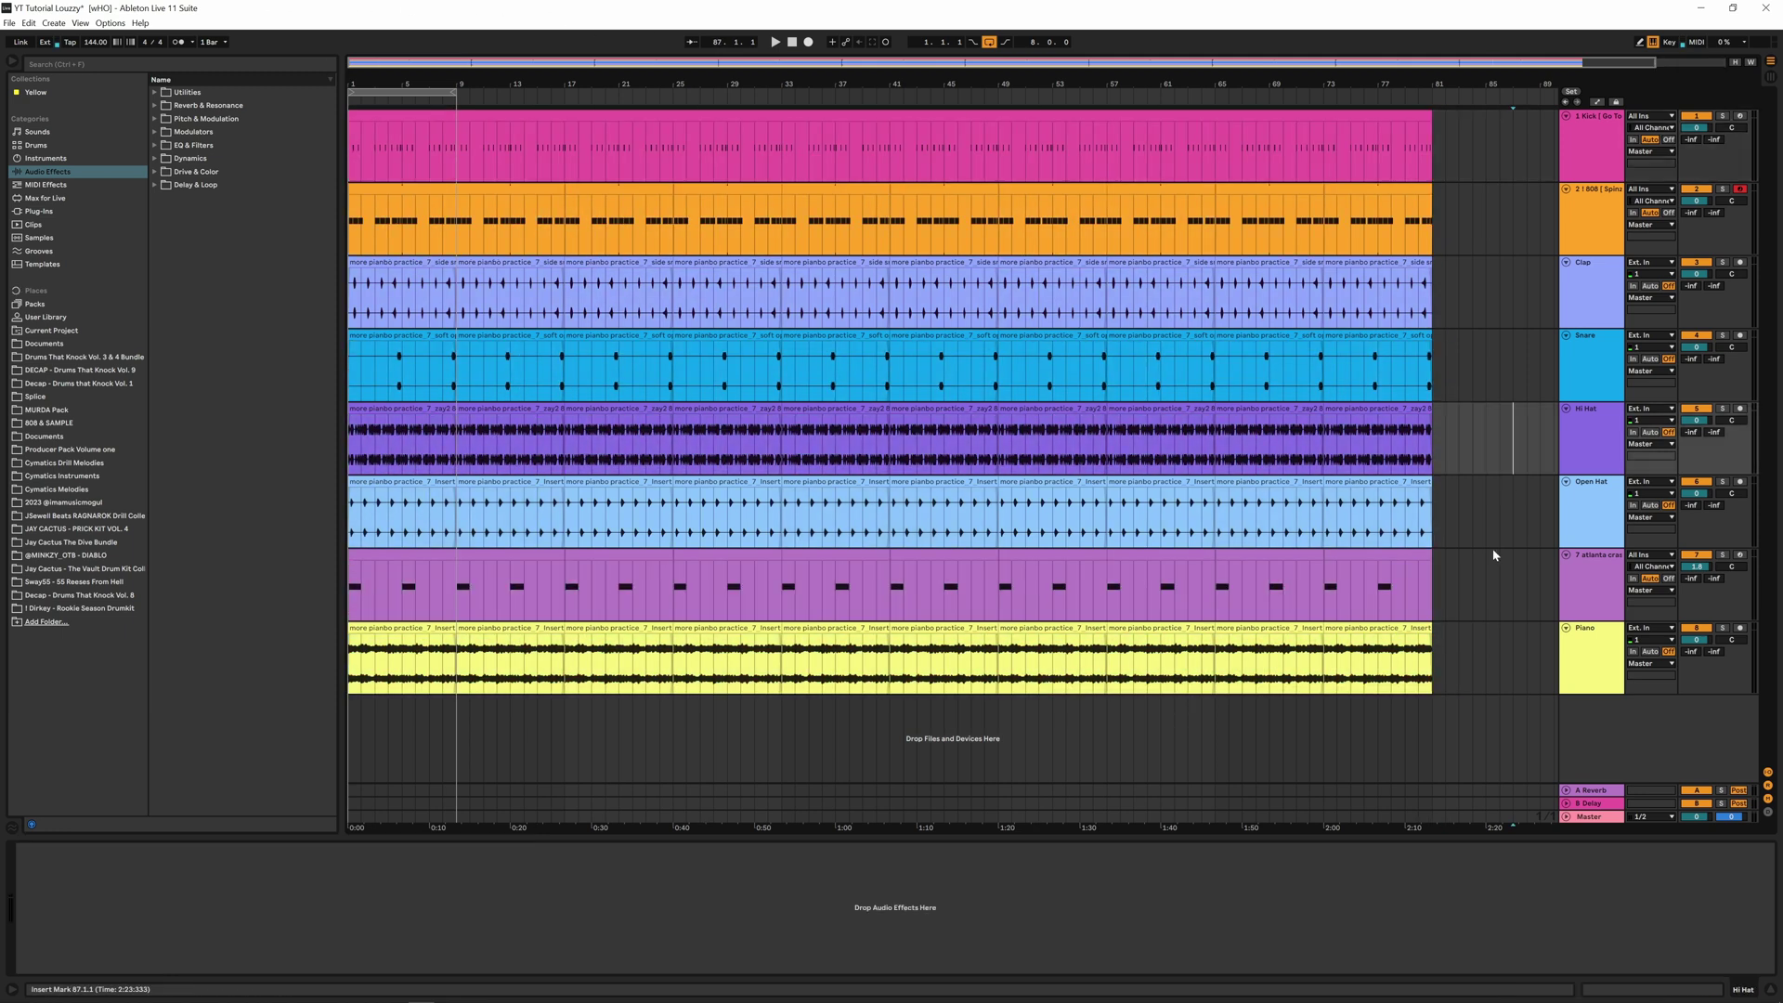
pyautogui.hotkey('ctrl', 'a')
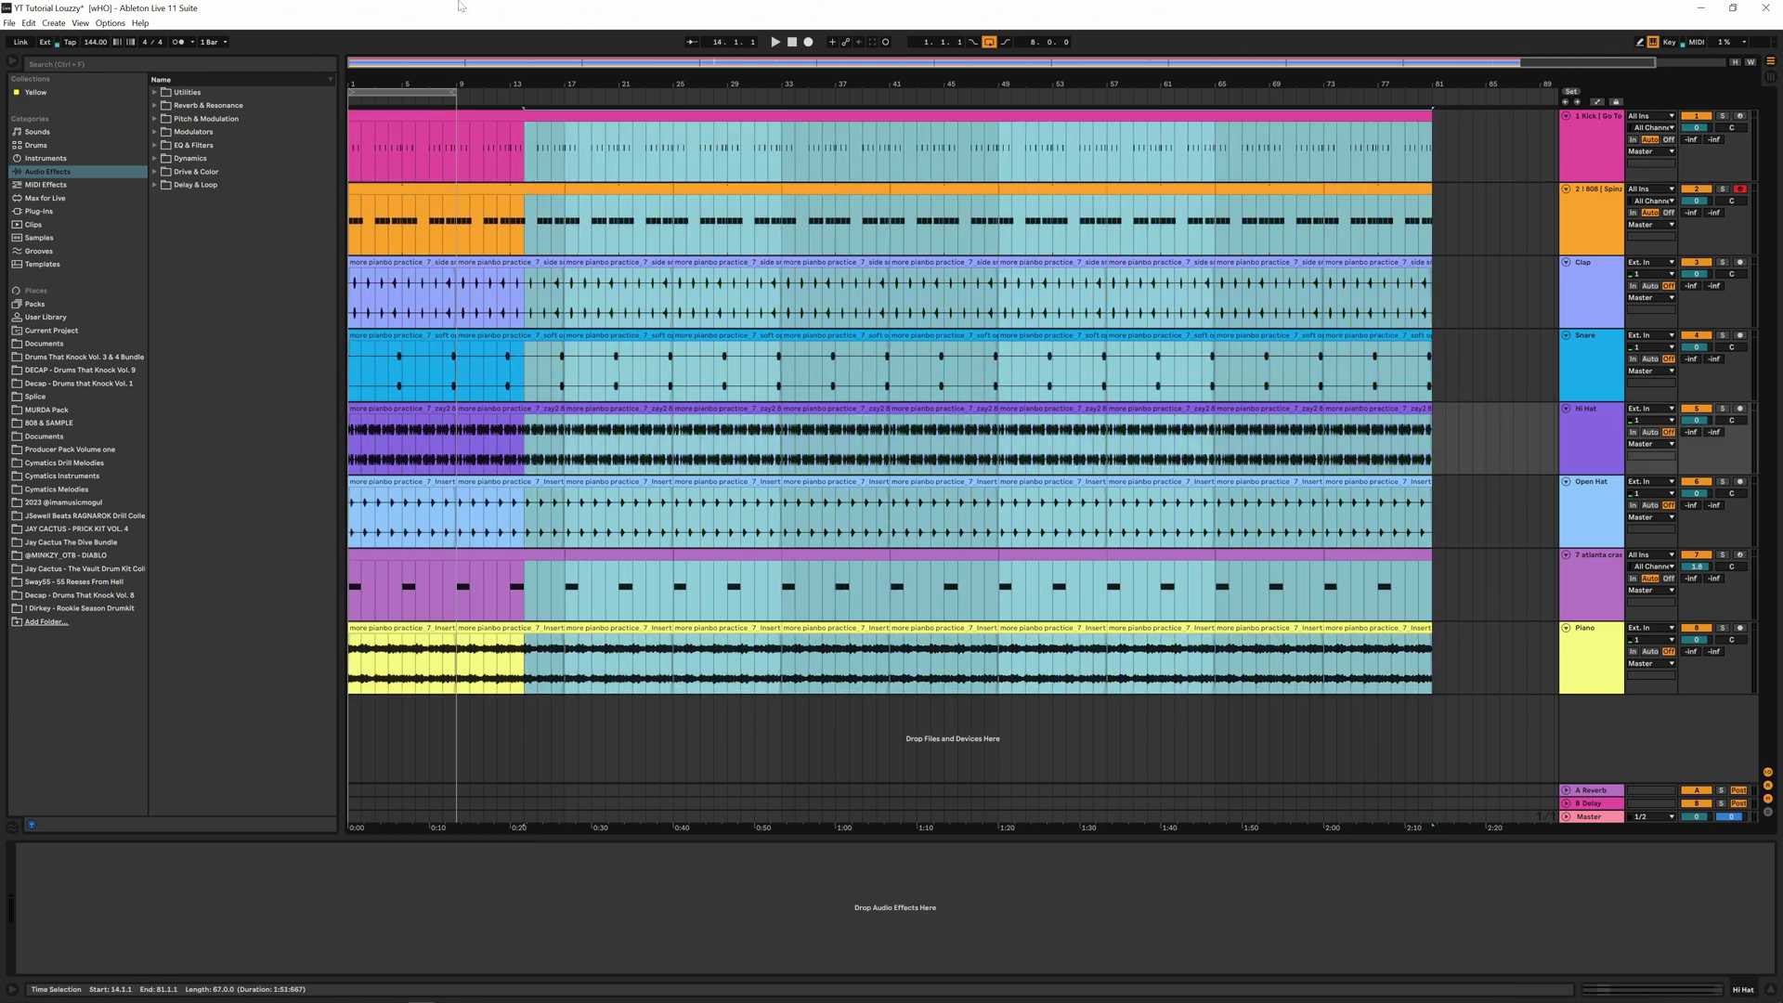
pyautogui.rightClick(659, 146)
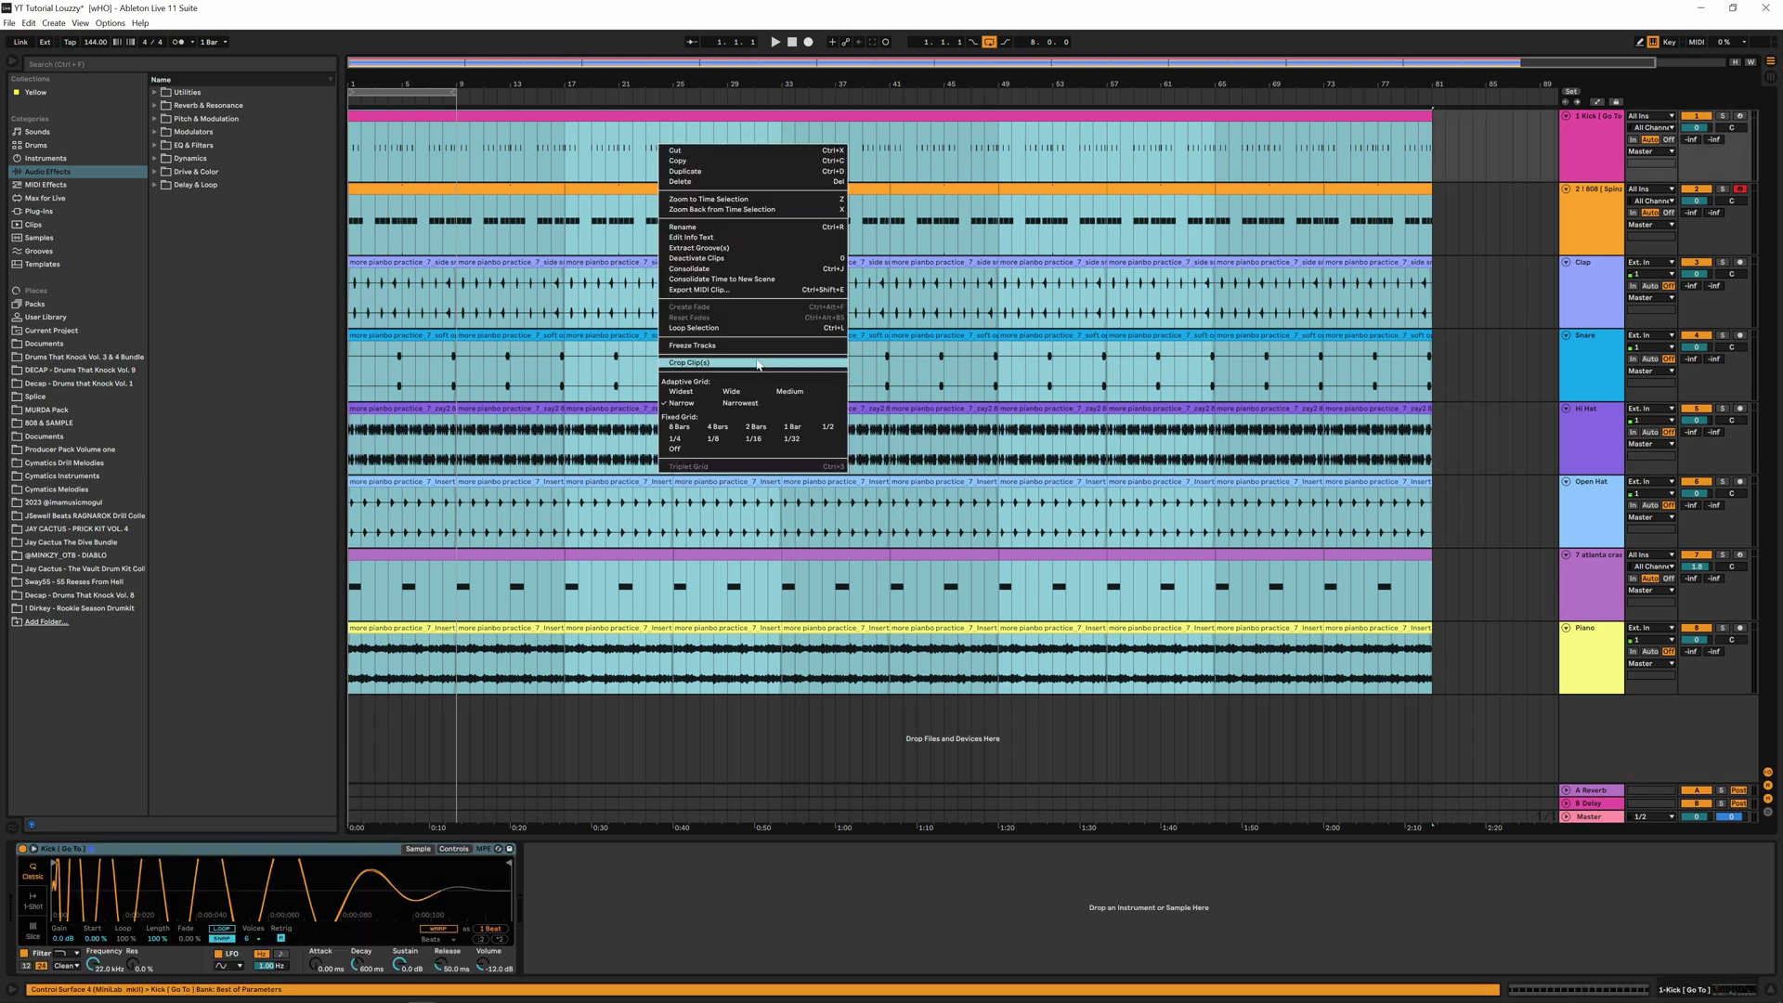
pyautogui.click(753, 273)
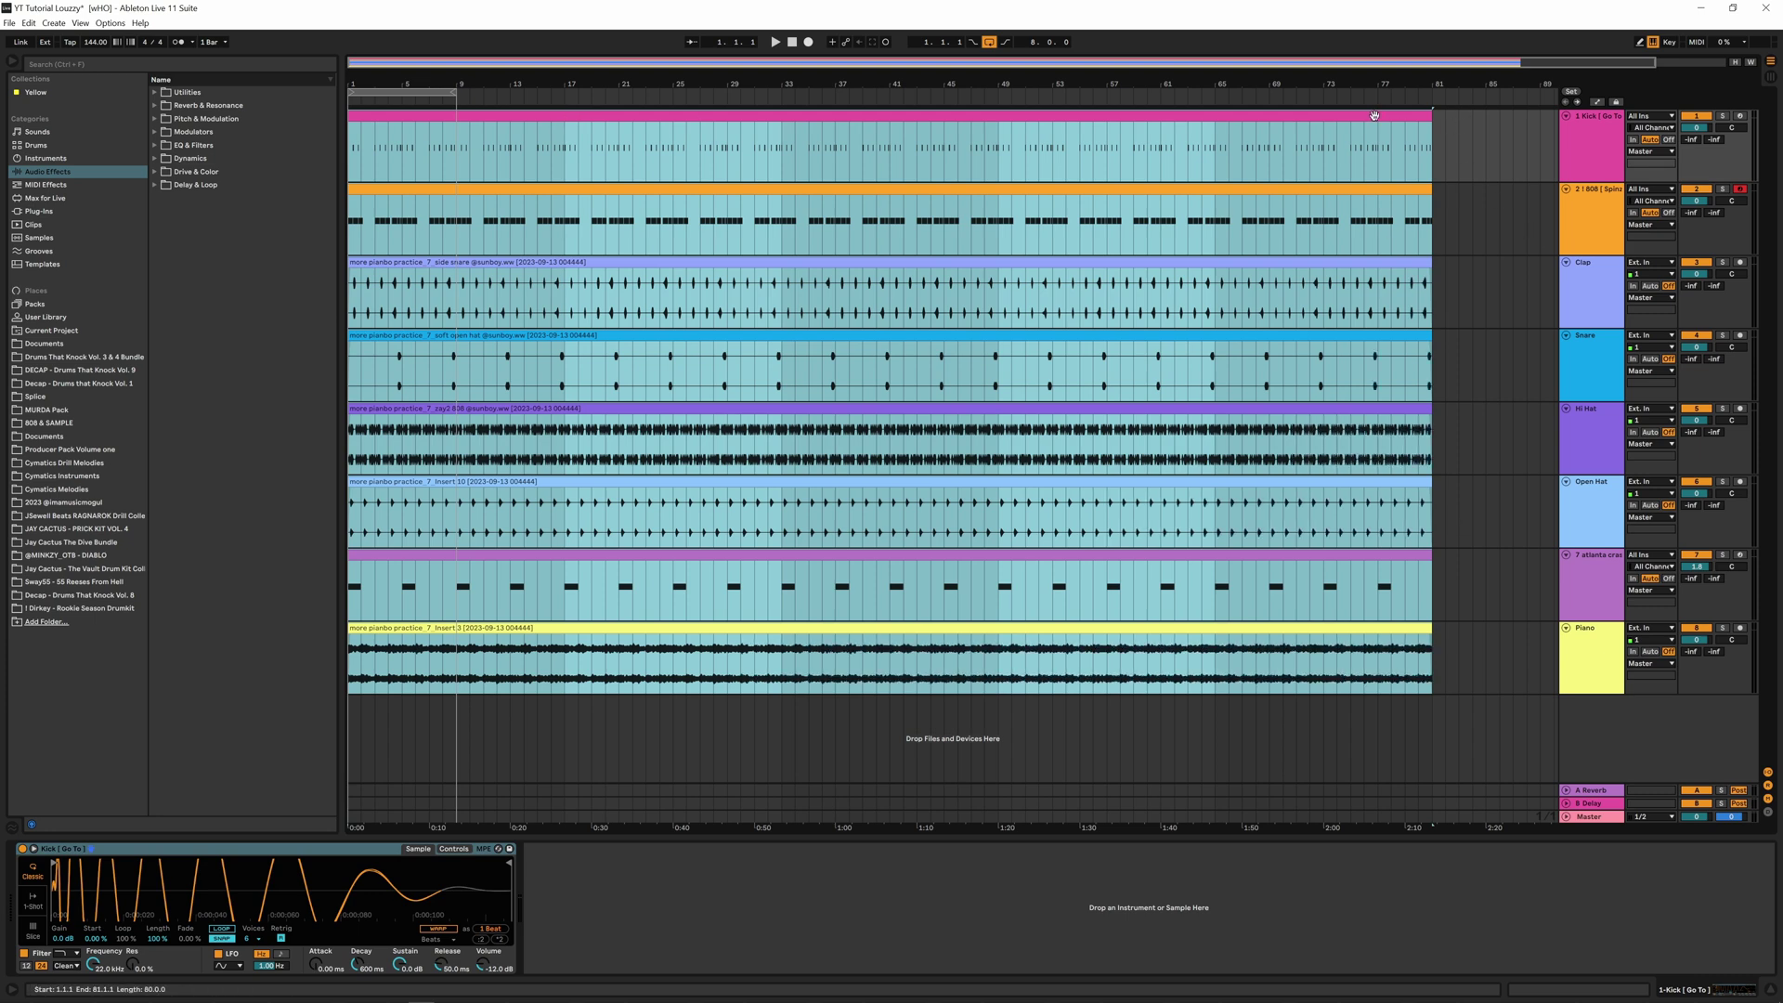
# Insert a new audio track directly below the kick MIDI track
pyautogui.click(621, 145)
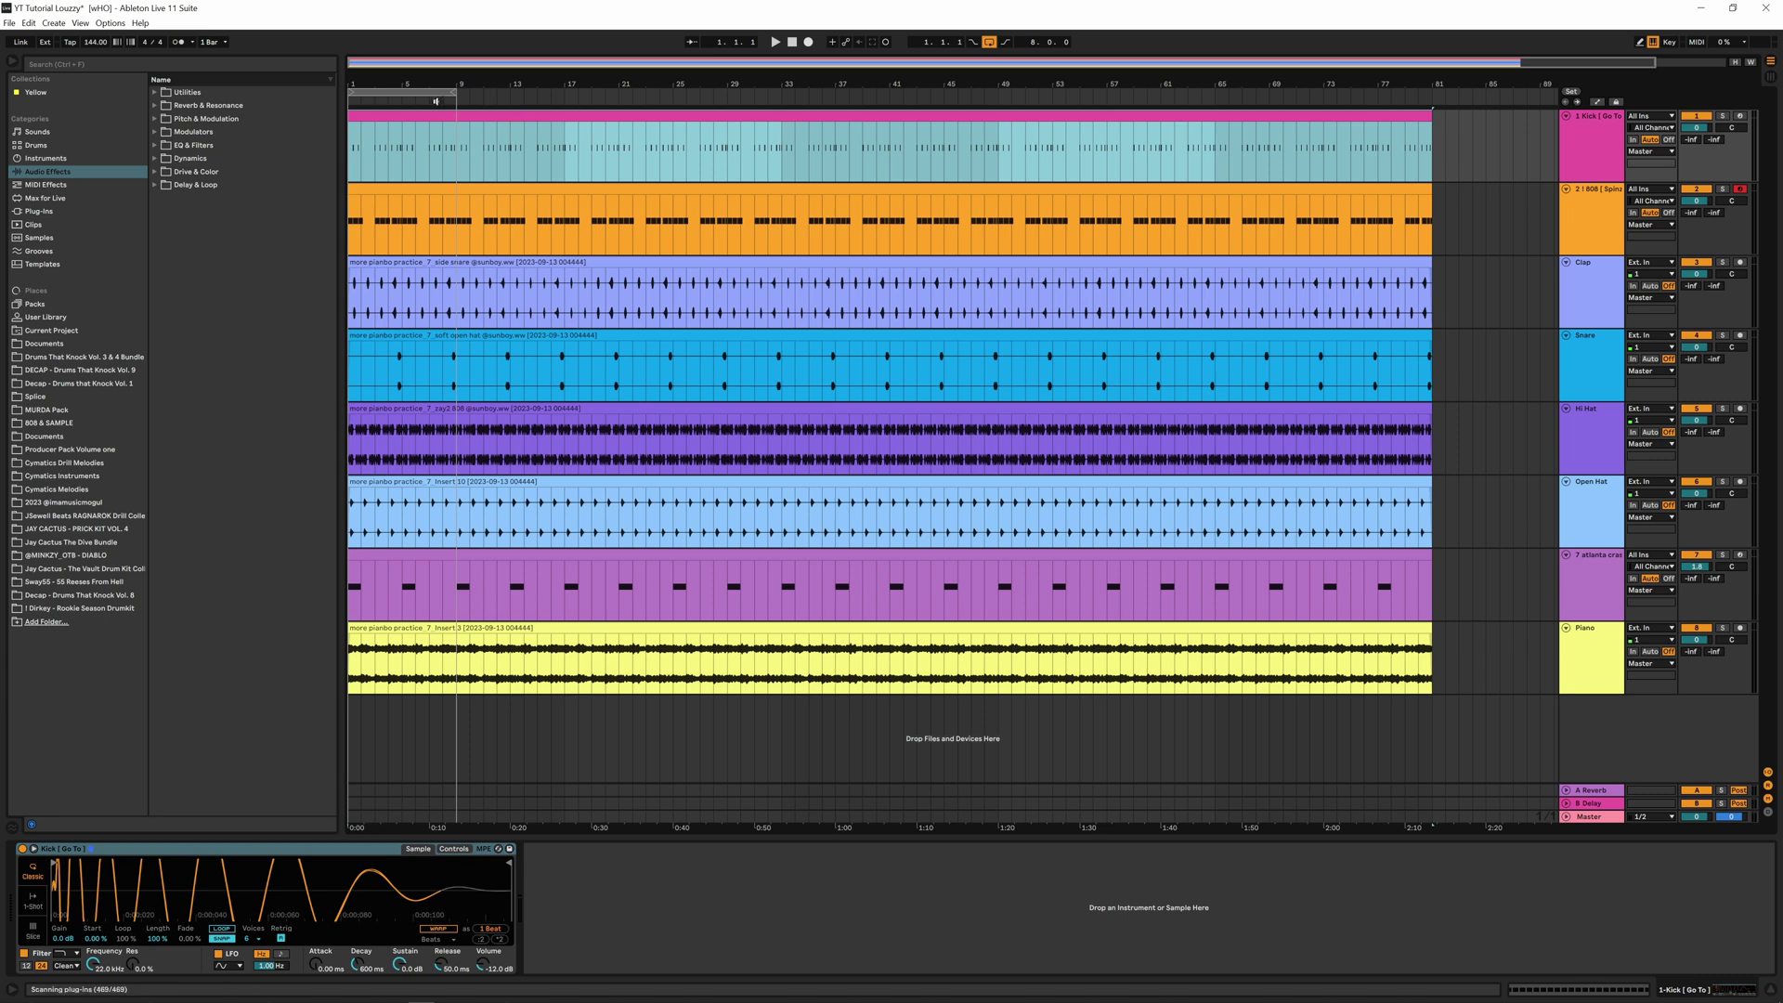
pyautogui.rightClick(1585, 156)
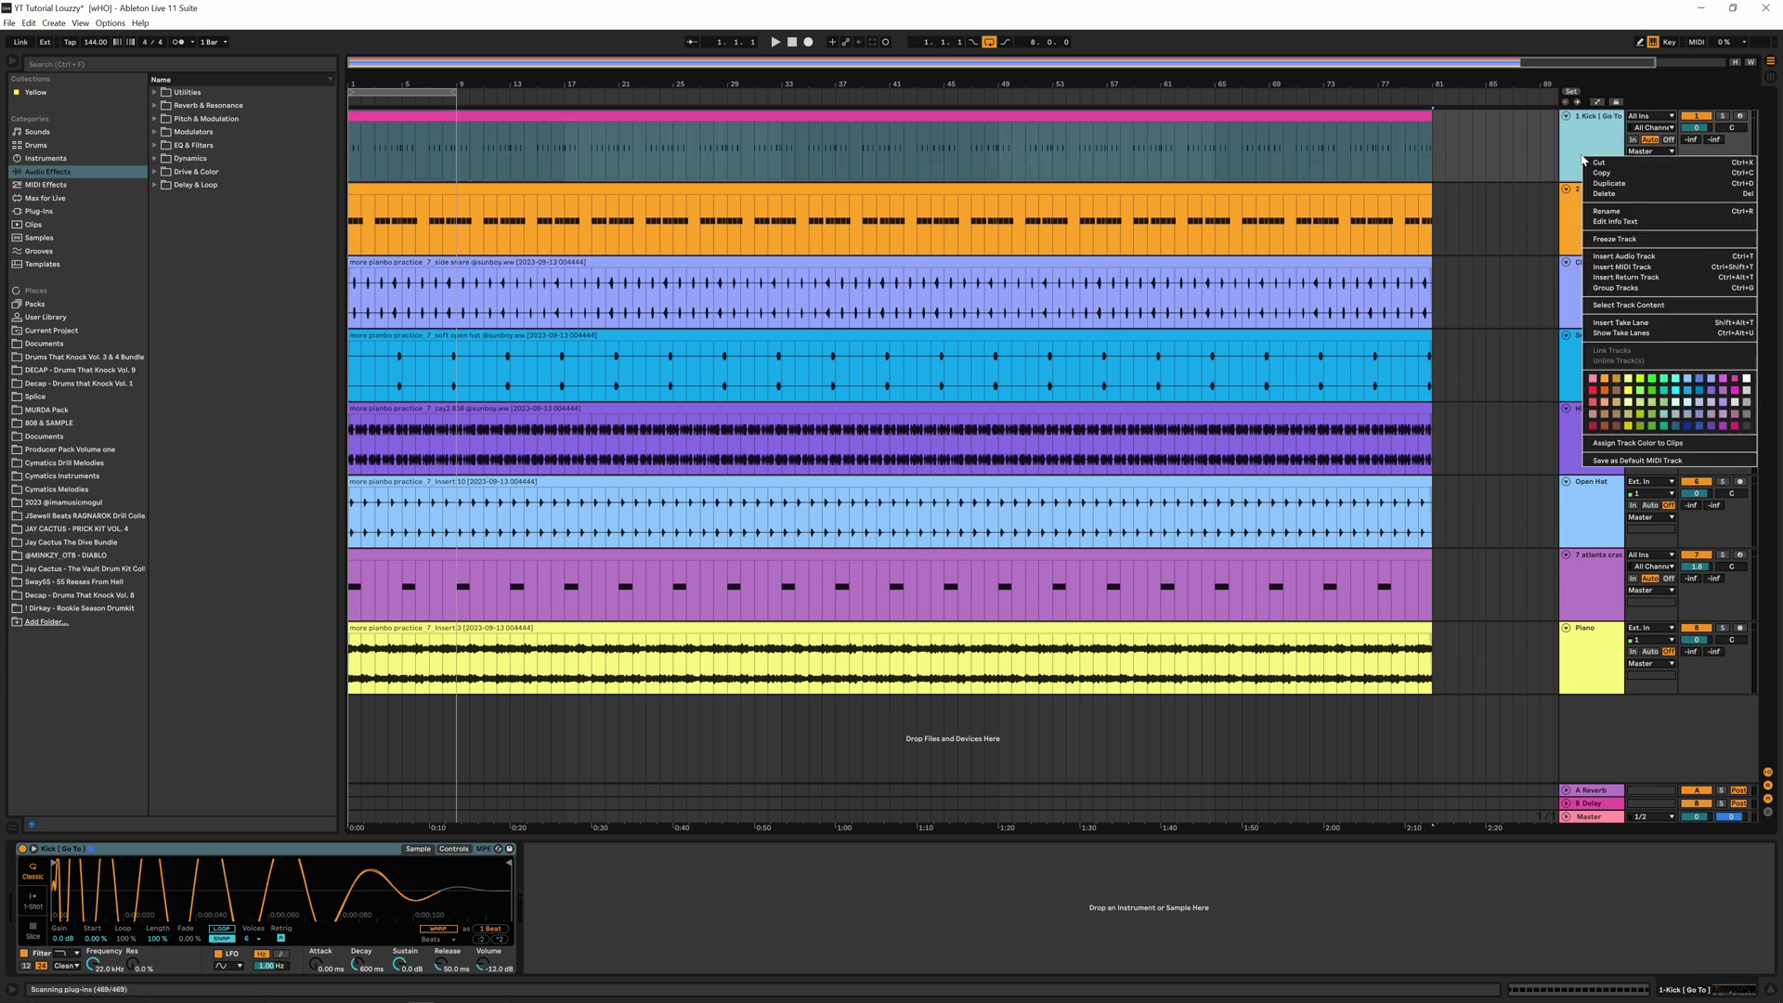
pyautogui.click(1627, 258)
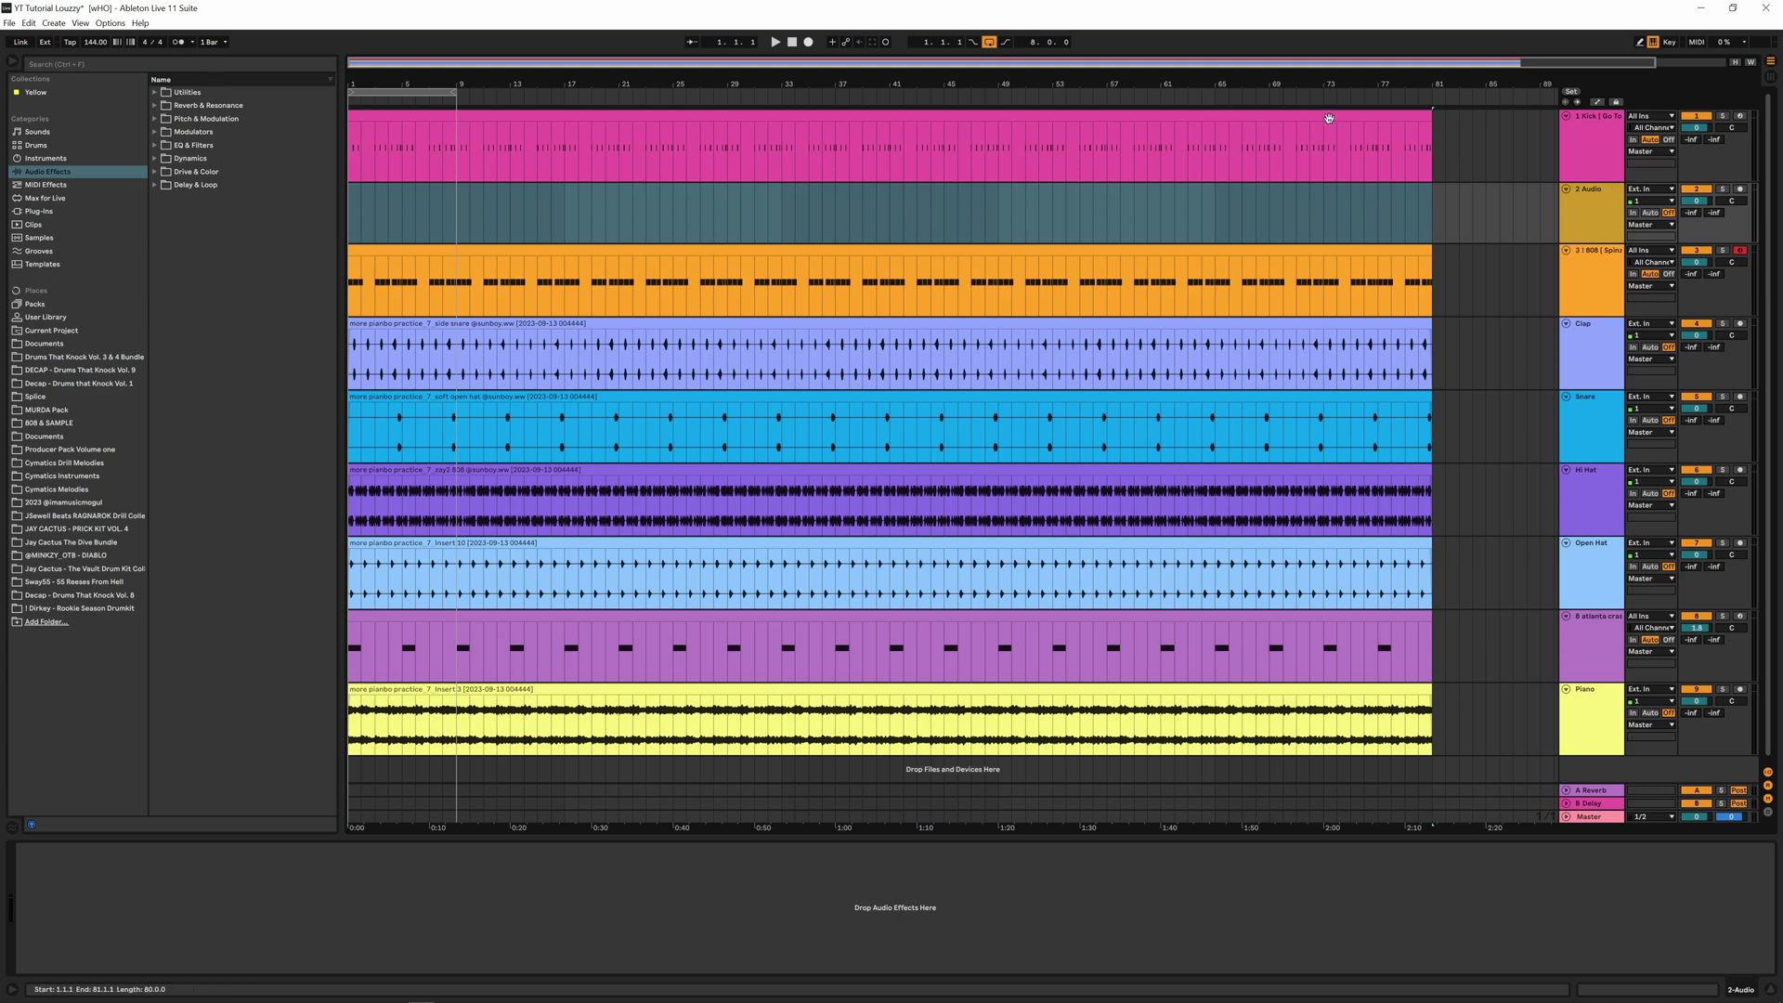
# Freeze the kick track, move its clip onto the new audio track as audio, and remove the emptied kick MIDI track
pyautogui.click(1329, 118)
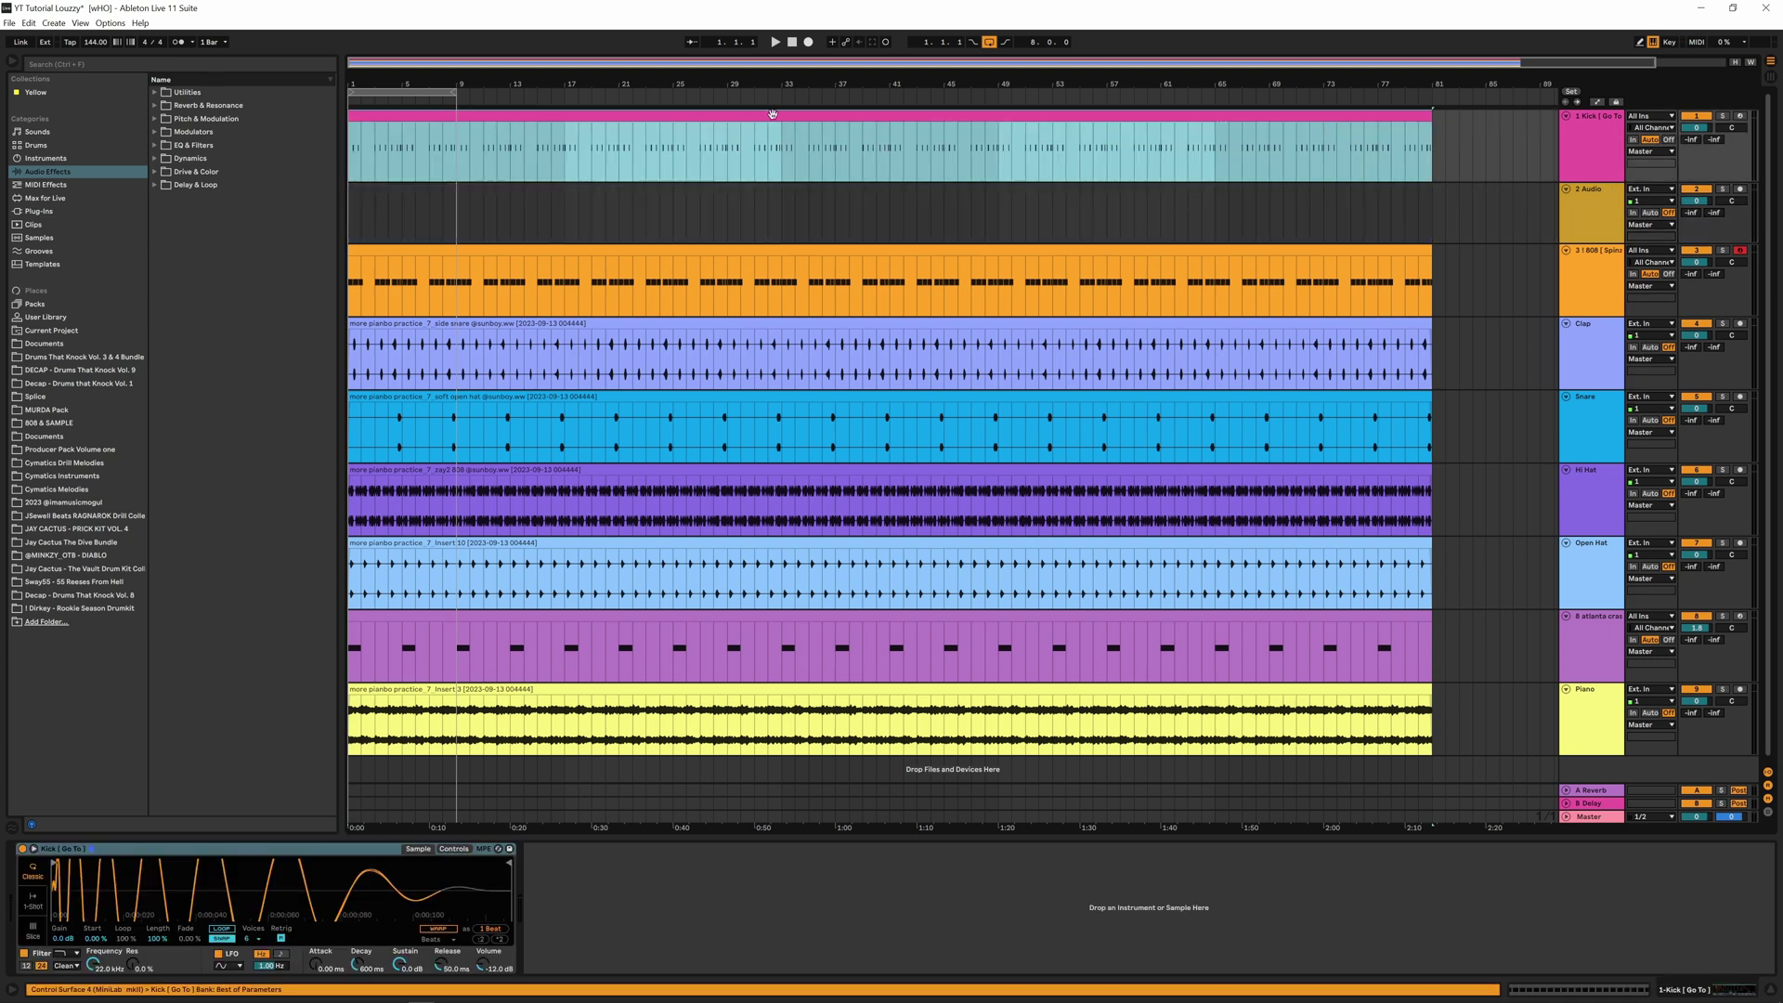
pyautogui.rightClick(413, 119)
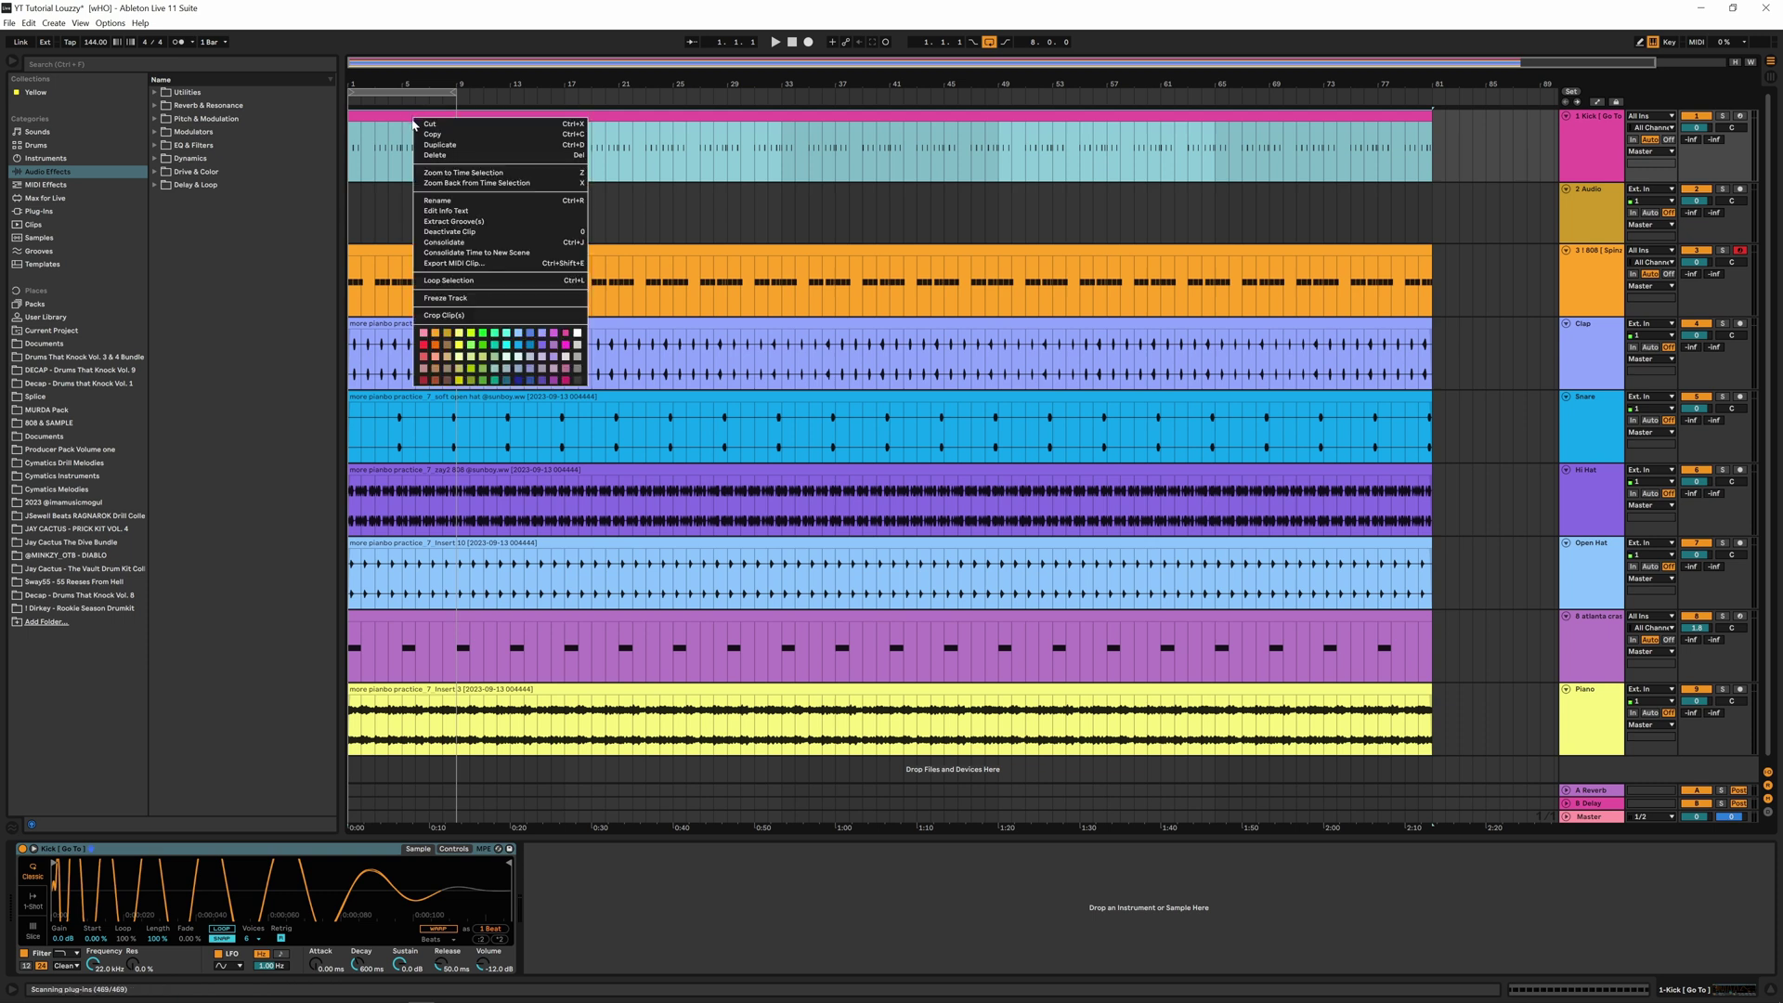
pyautogui.click(463, 296)
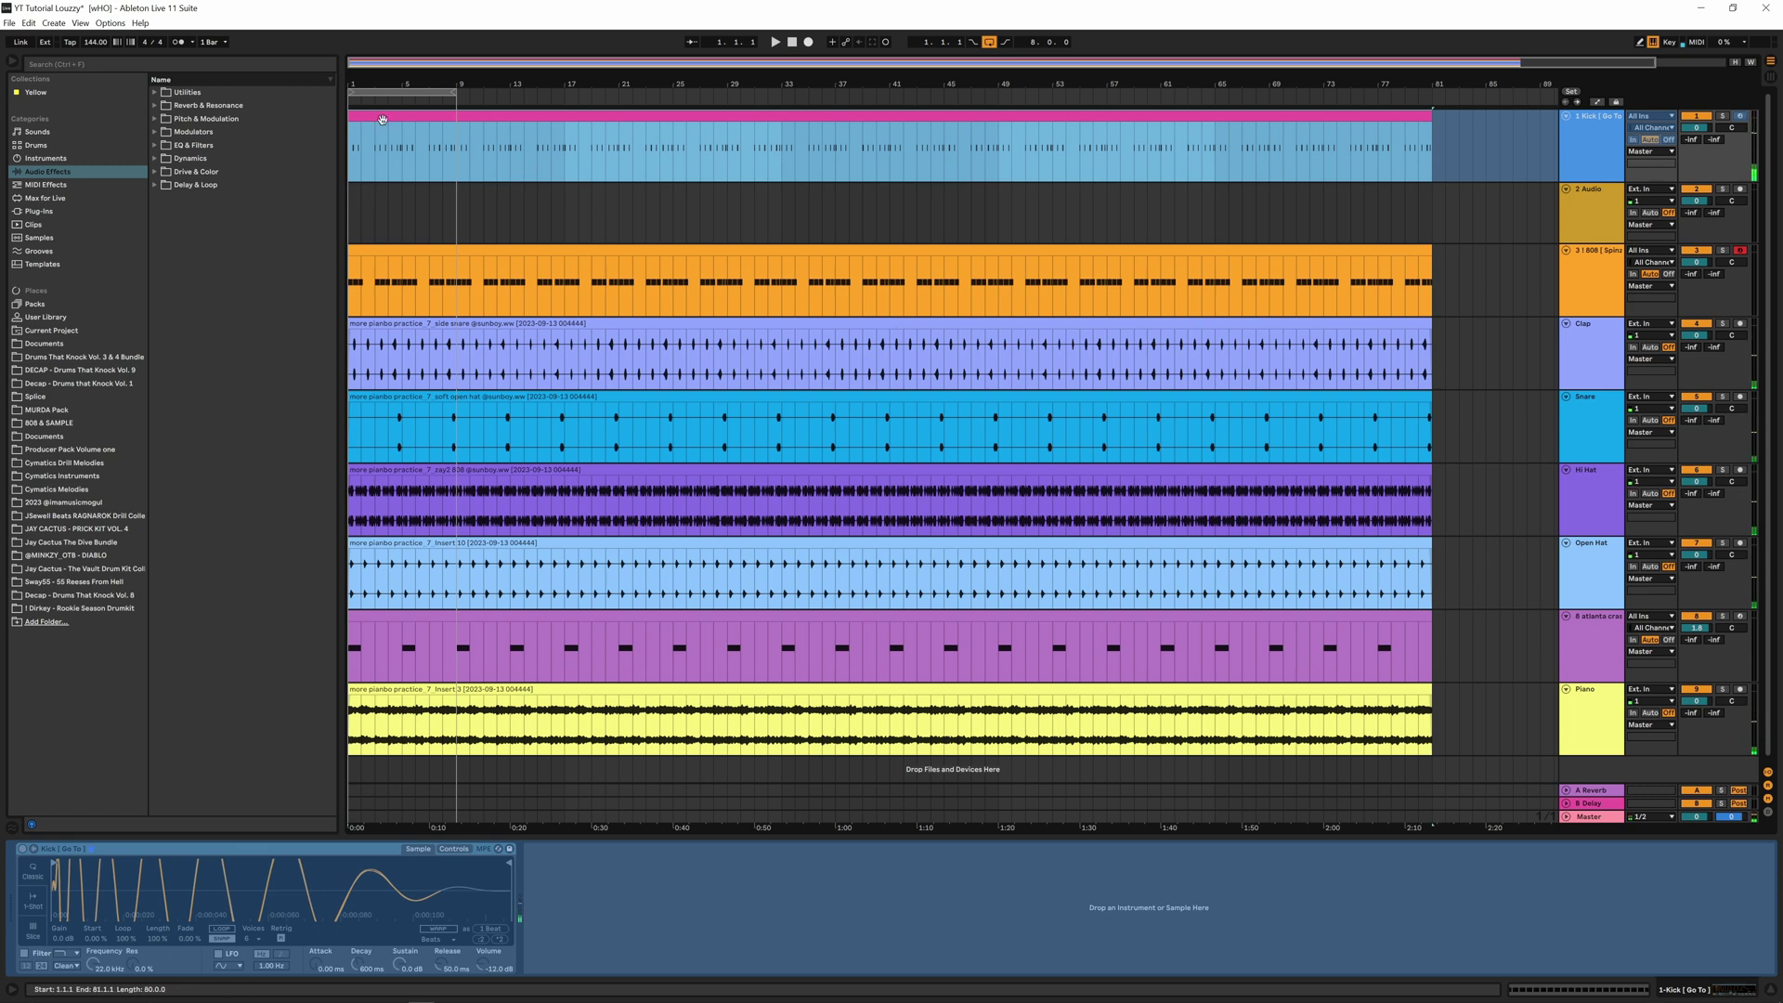
pyautogui.moveTo(383, 120); pyautogui.dragTo(398, 220)
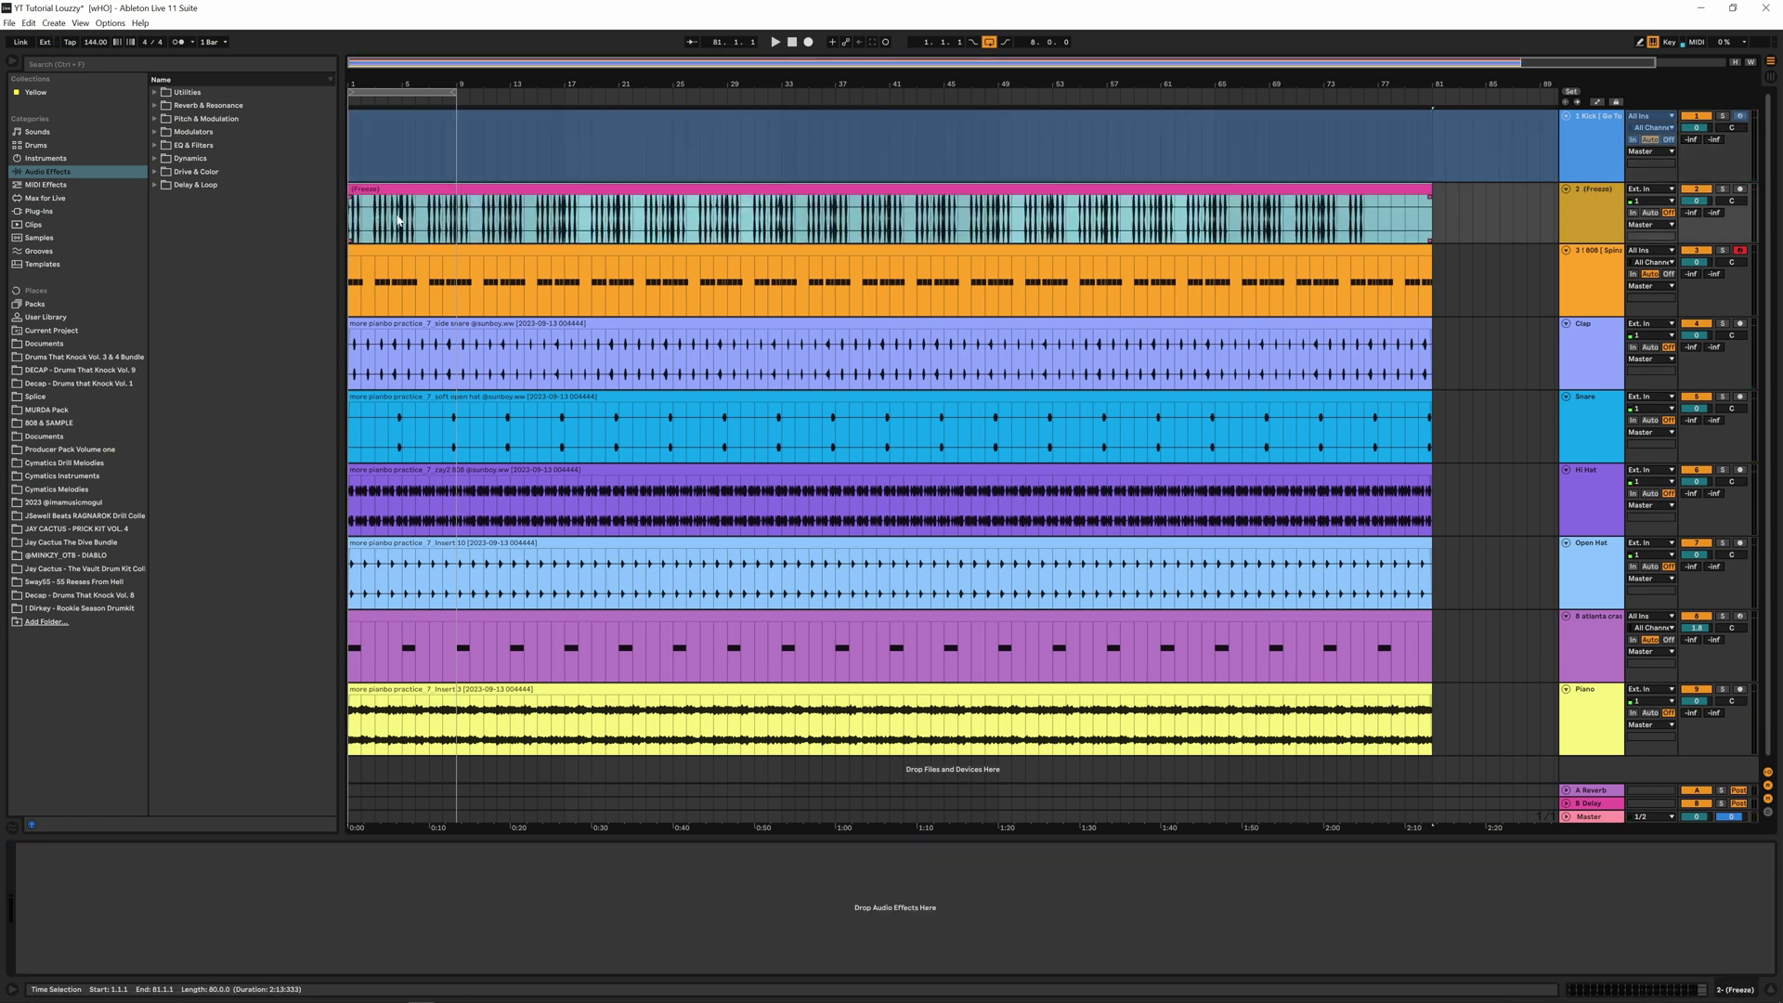
pyautogui.rightClick(1585, 153)
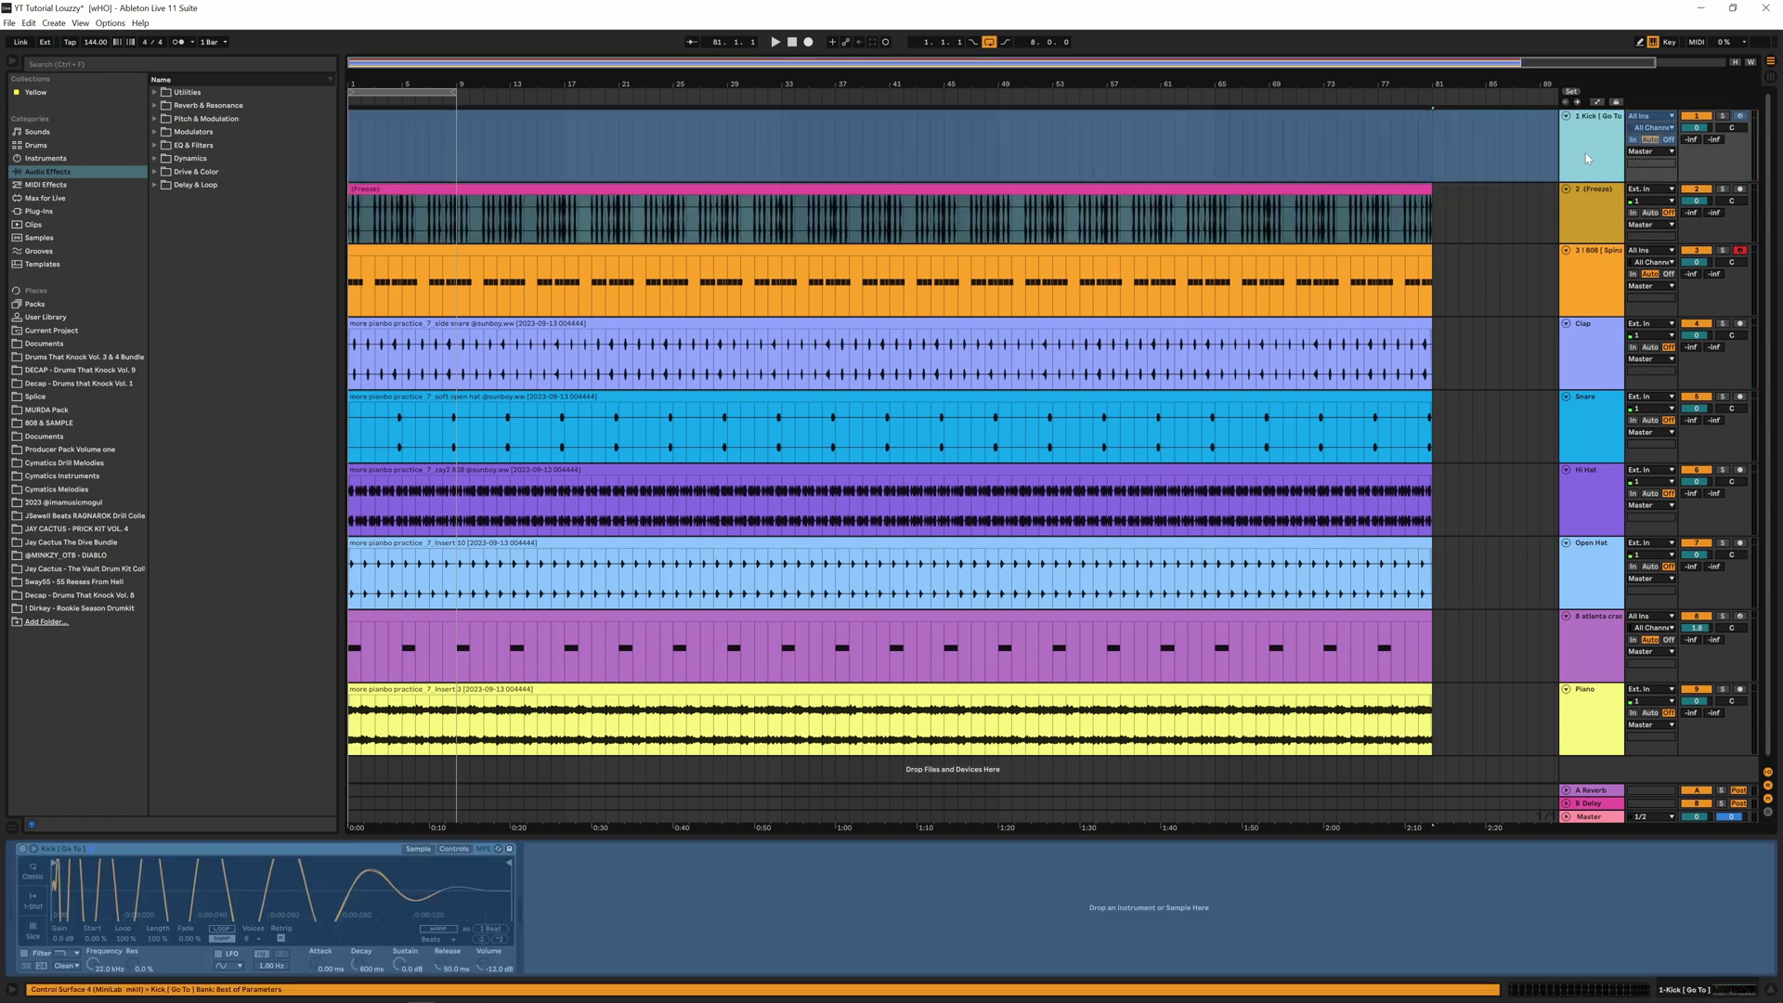
pyautogui.click(1613, 164)
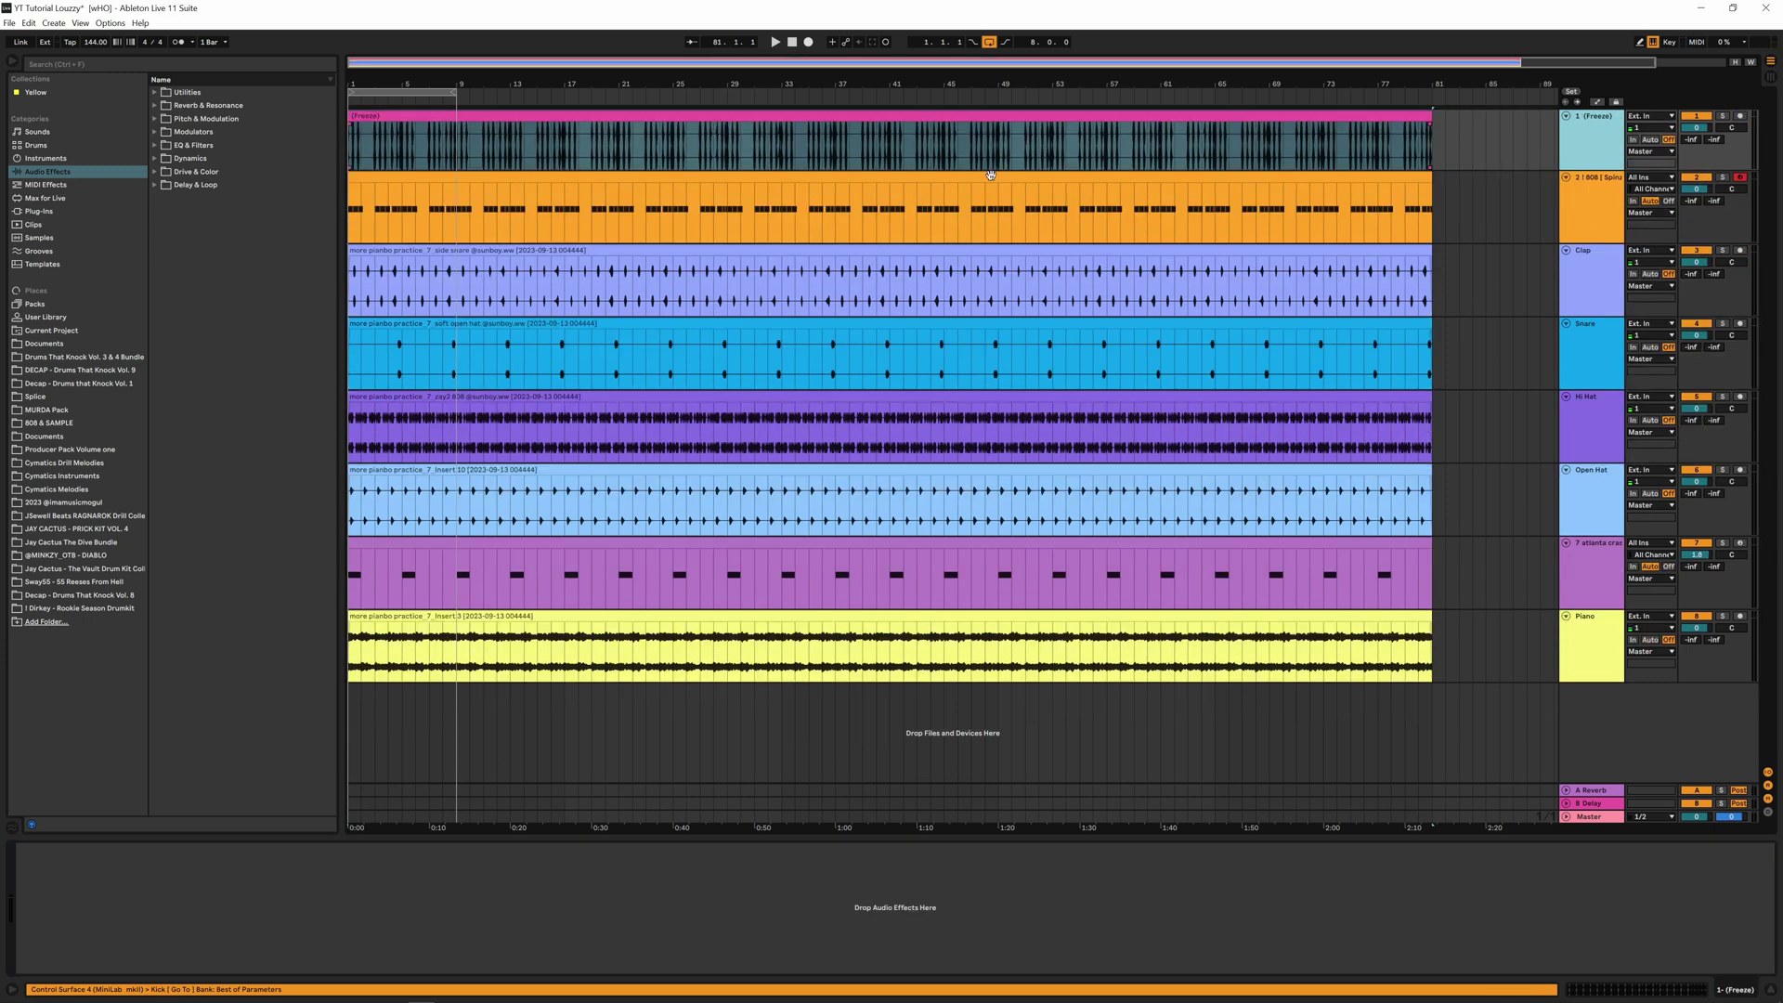
# Insert a new audio track directly below the 808 MIDI track
pyautogui.click(994, 177)
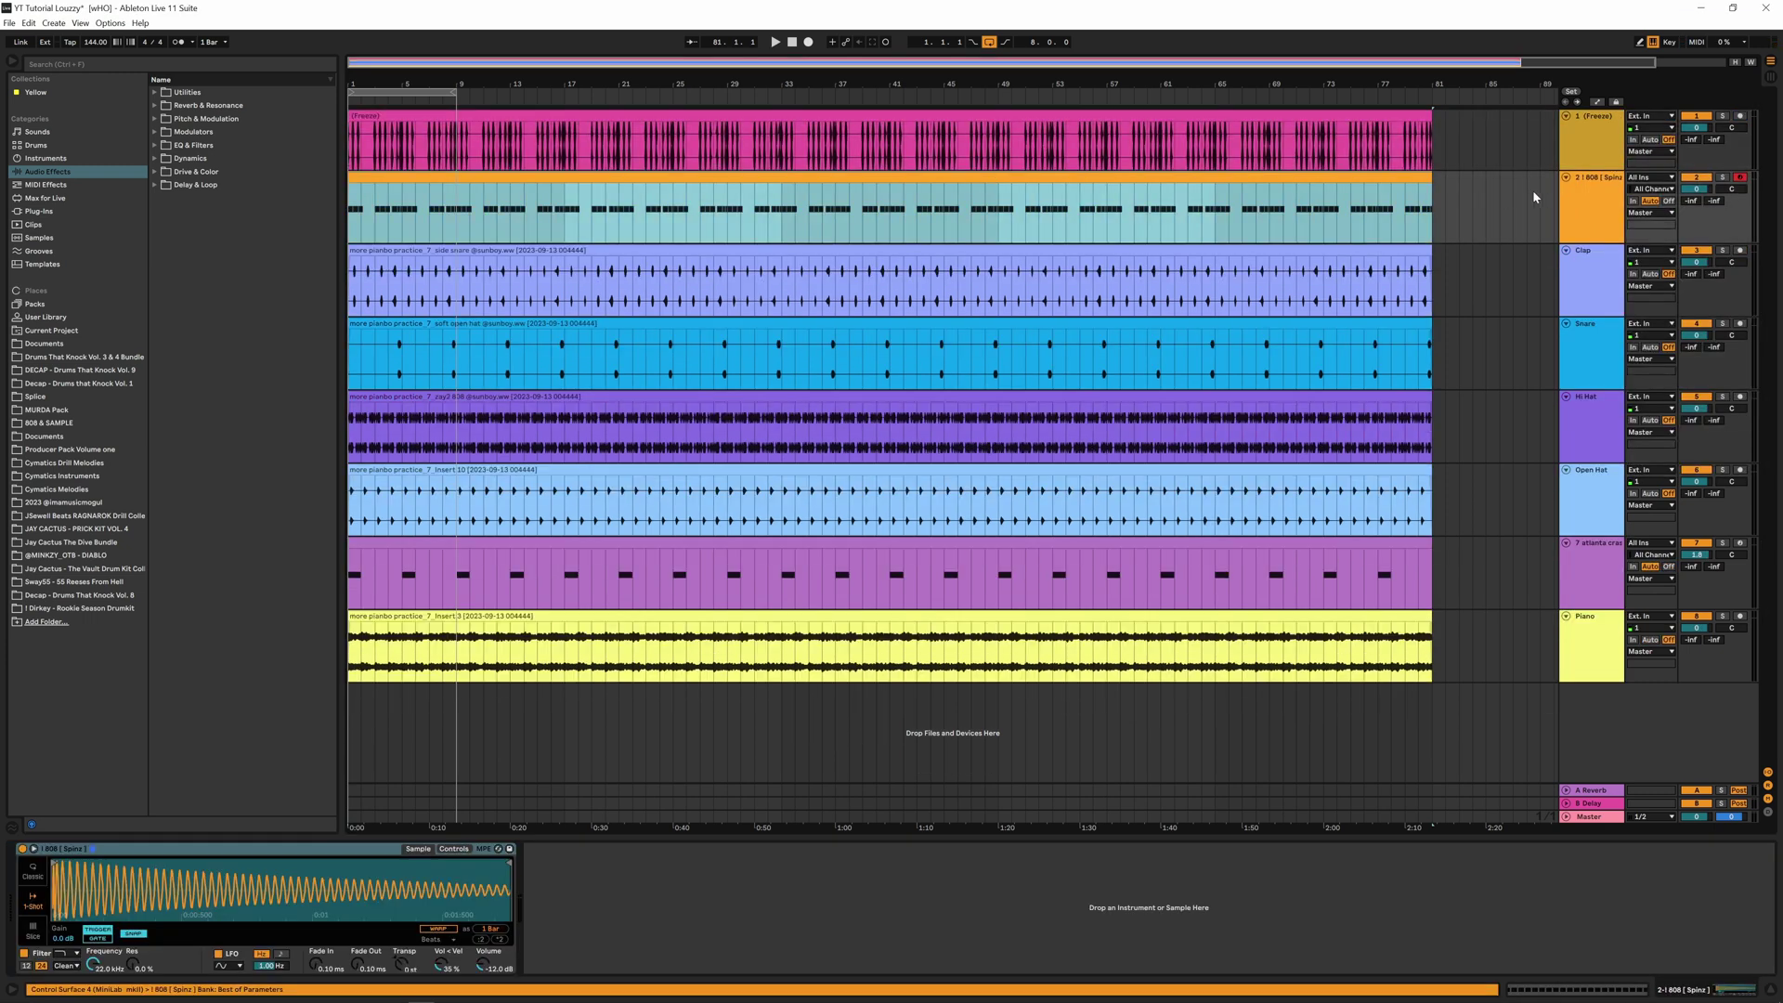
pyautogui.rightClick(1589, 203)
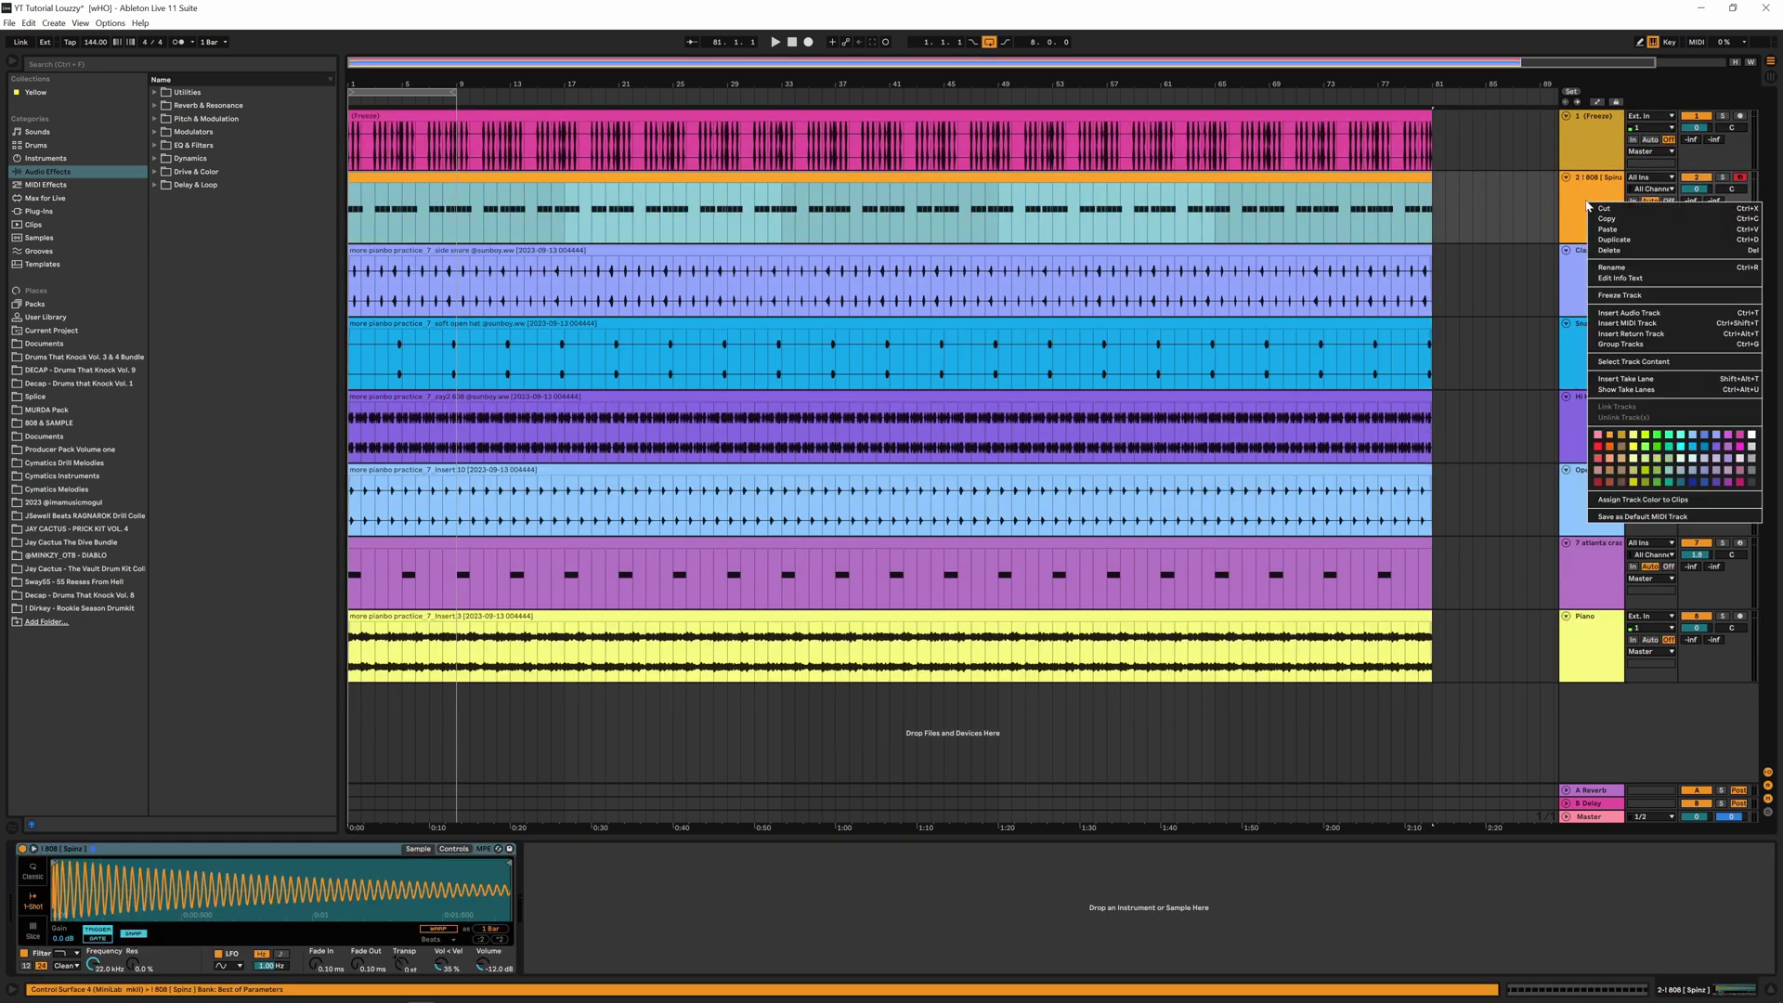
pyautogui.click(1630, 313)
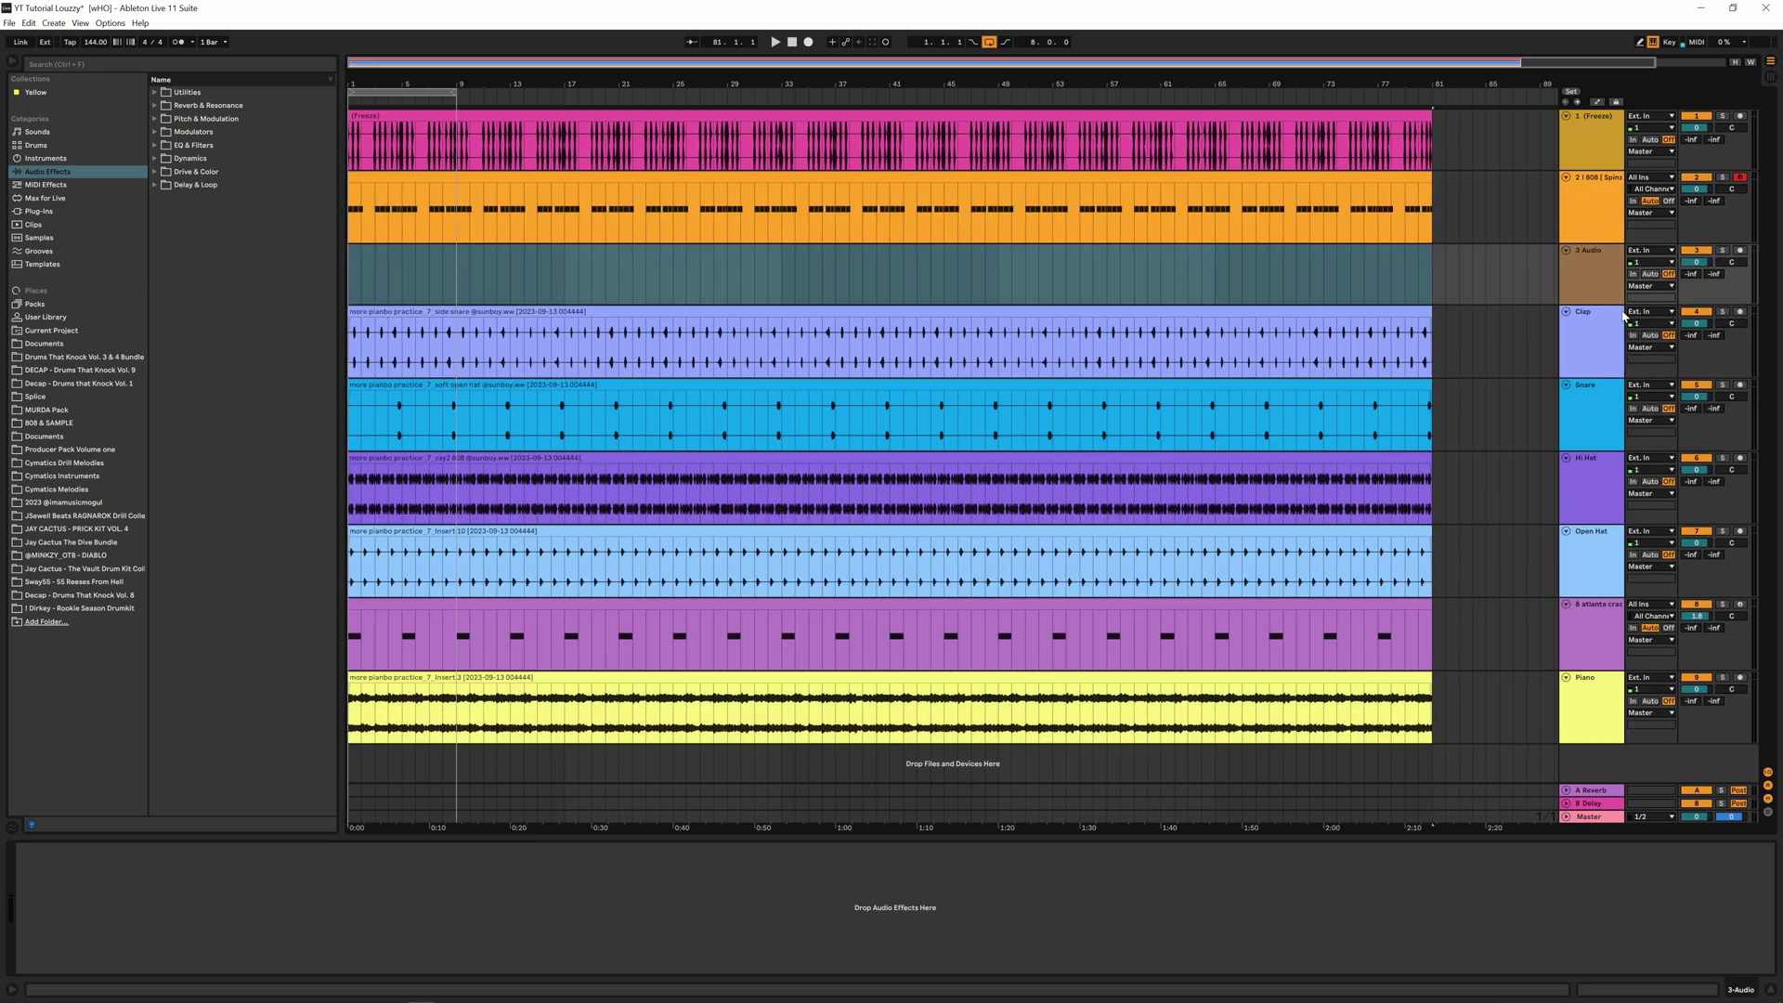
# Freeze the 808 track, move its clip onto the audio track below as audio, and remove the original 808 track
pyautogui.click(807, 185)
pyautogui.rightClick(805, 185)
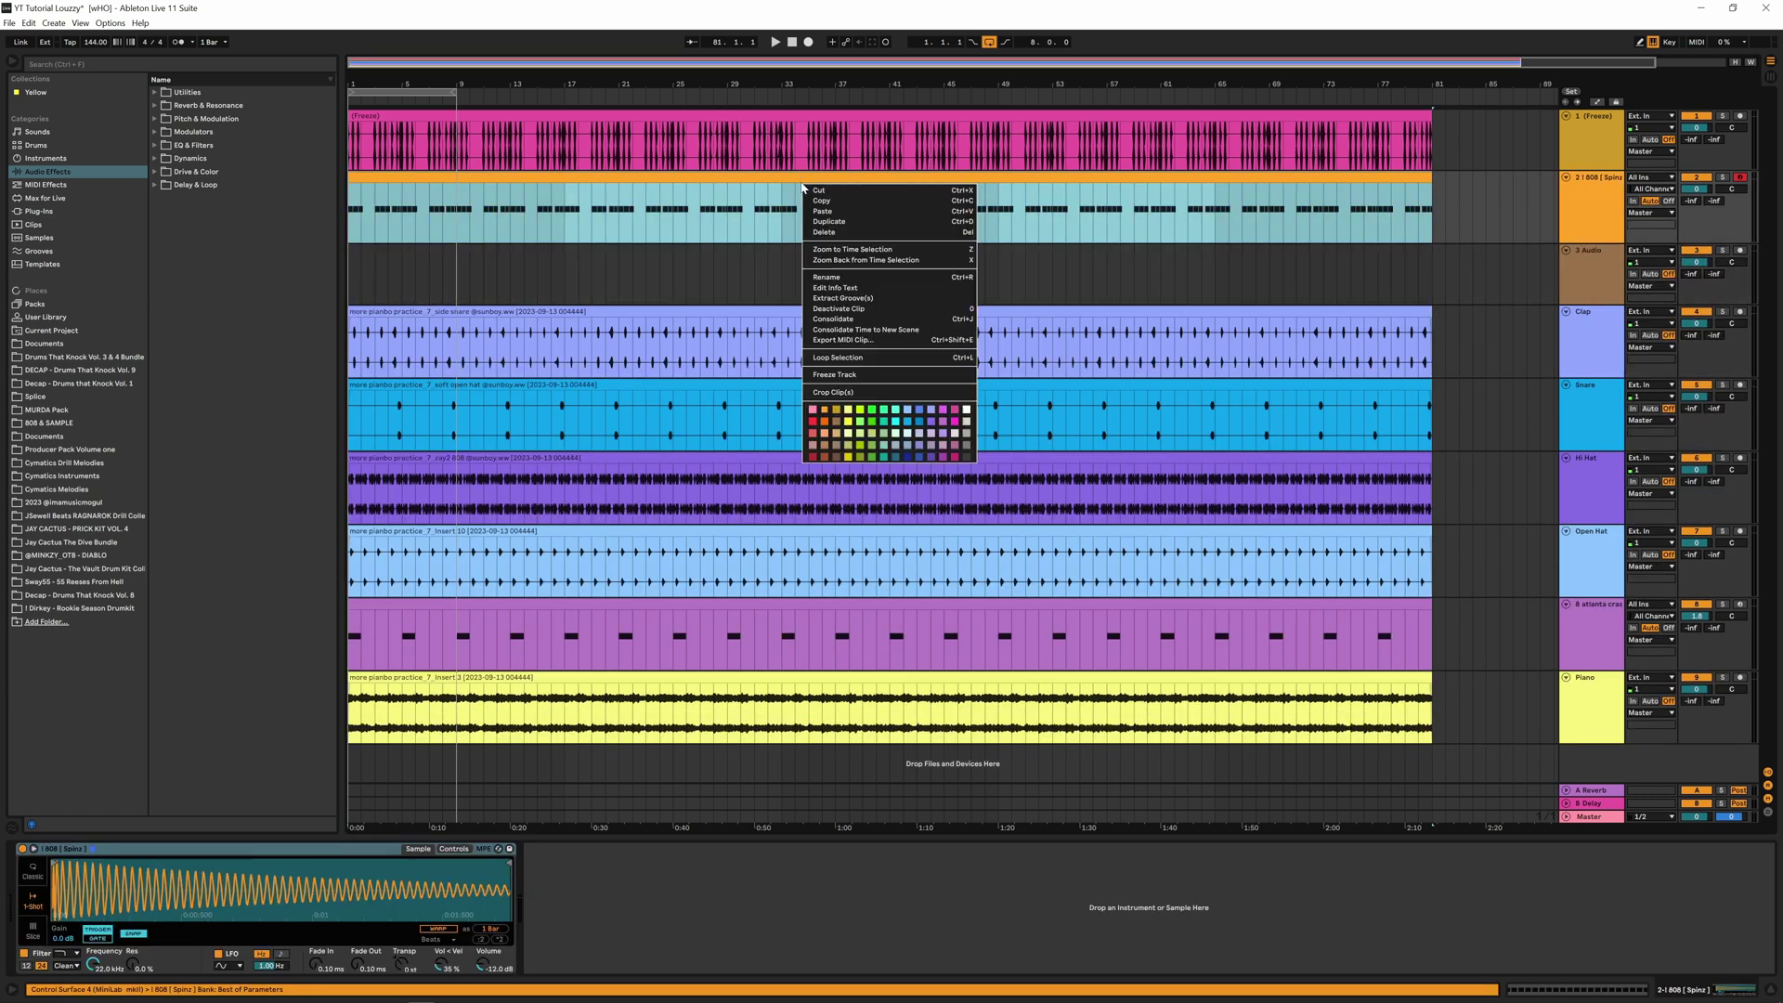
pyautogui.click(859, 374)
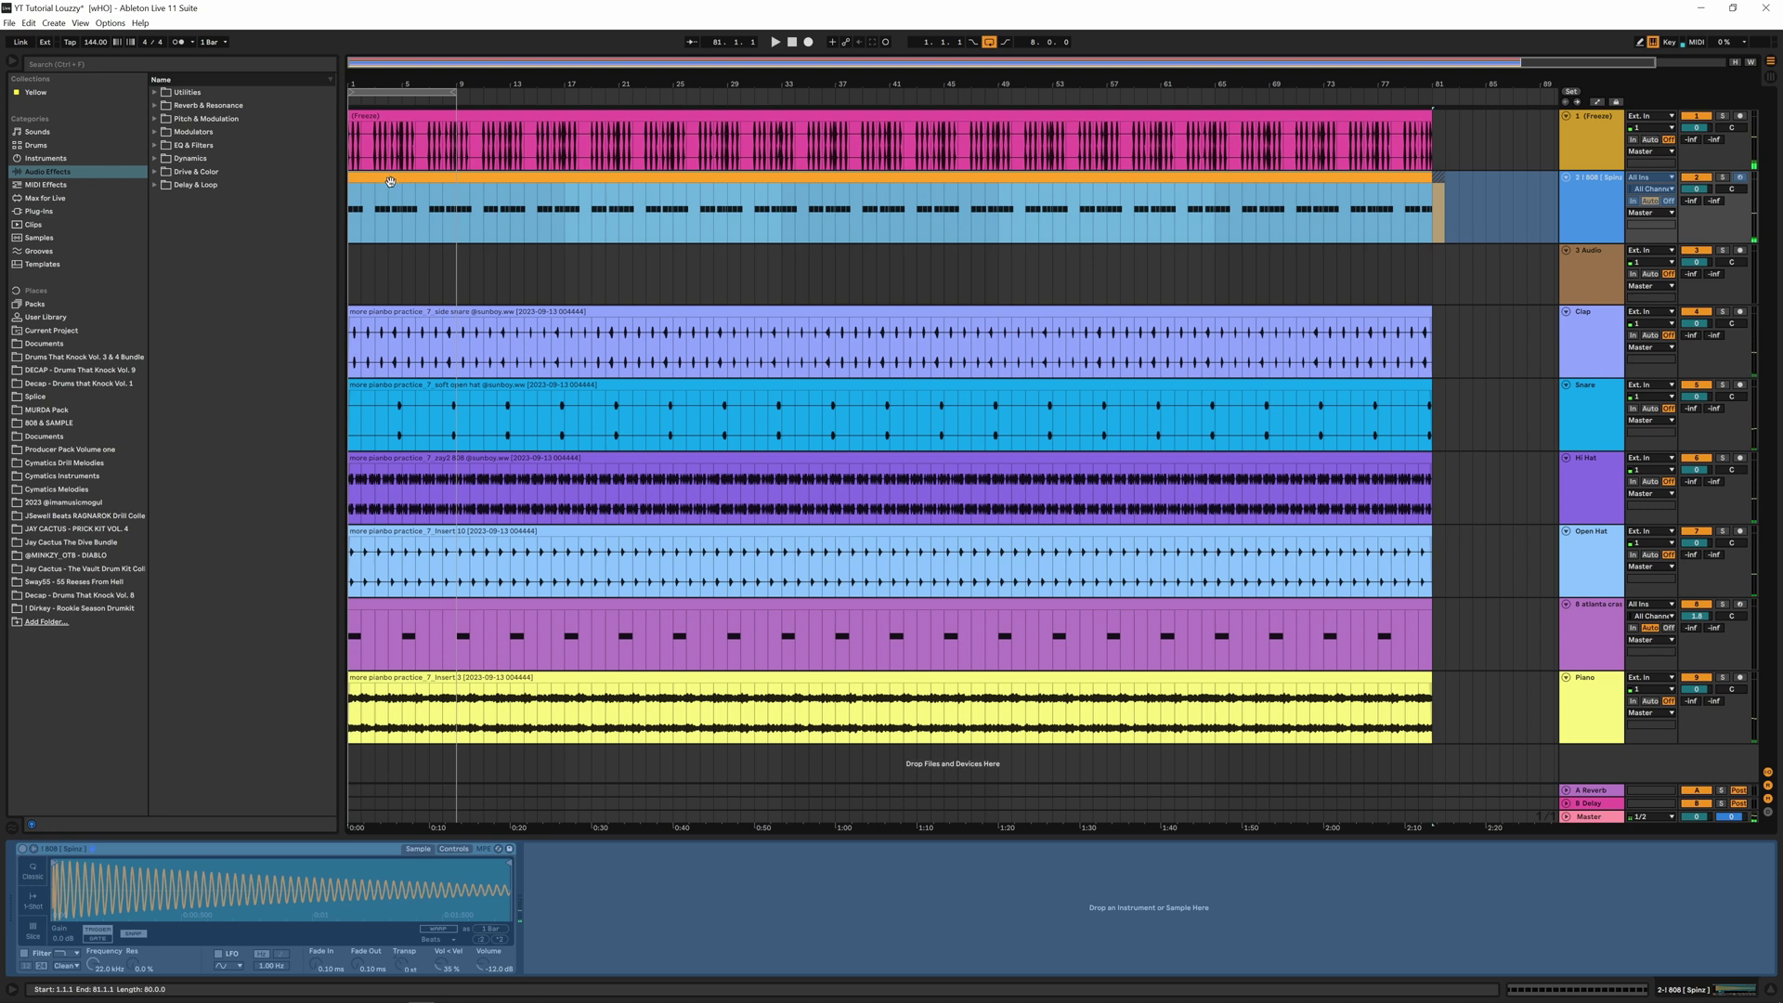
pyautogui.moveTo(390, 181); pyautogui.dragTo(379, 258)
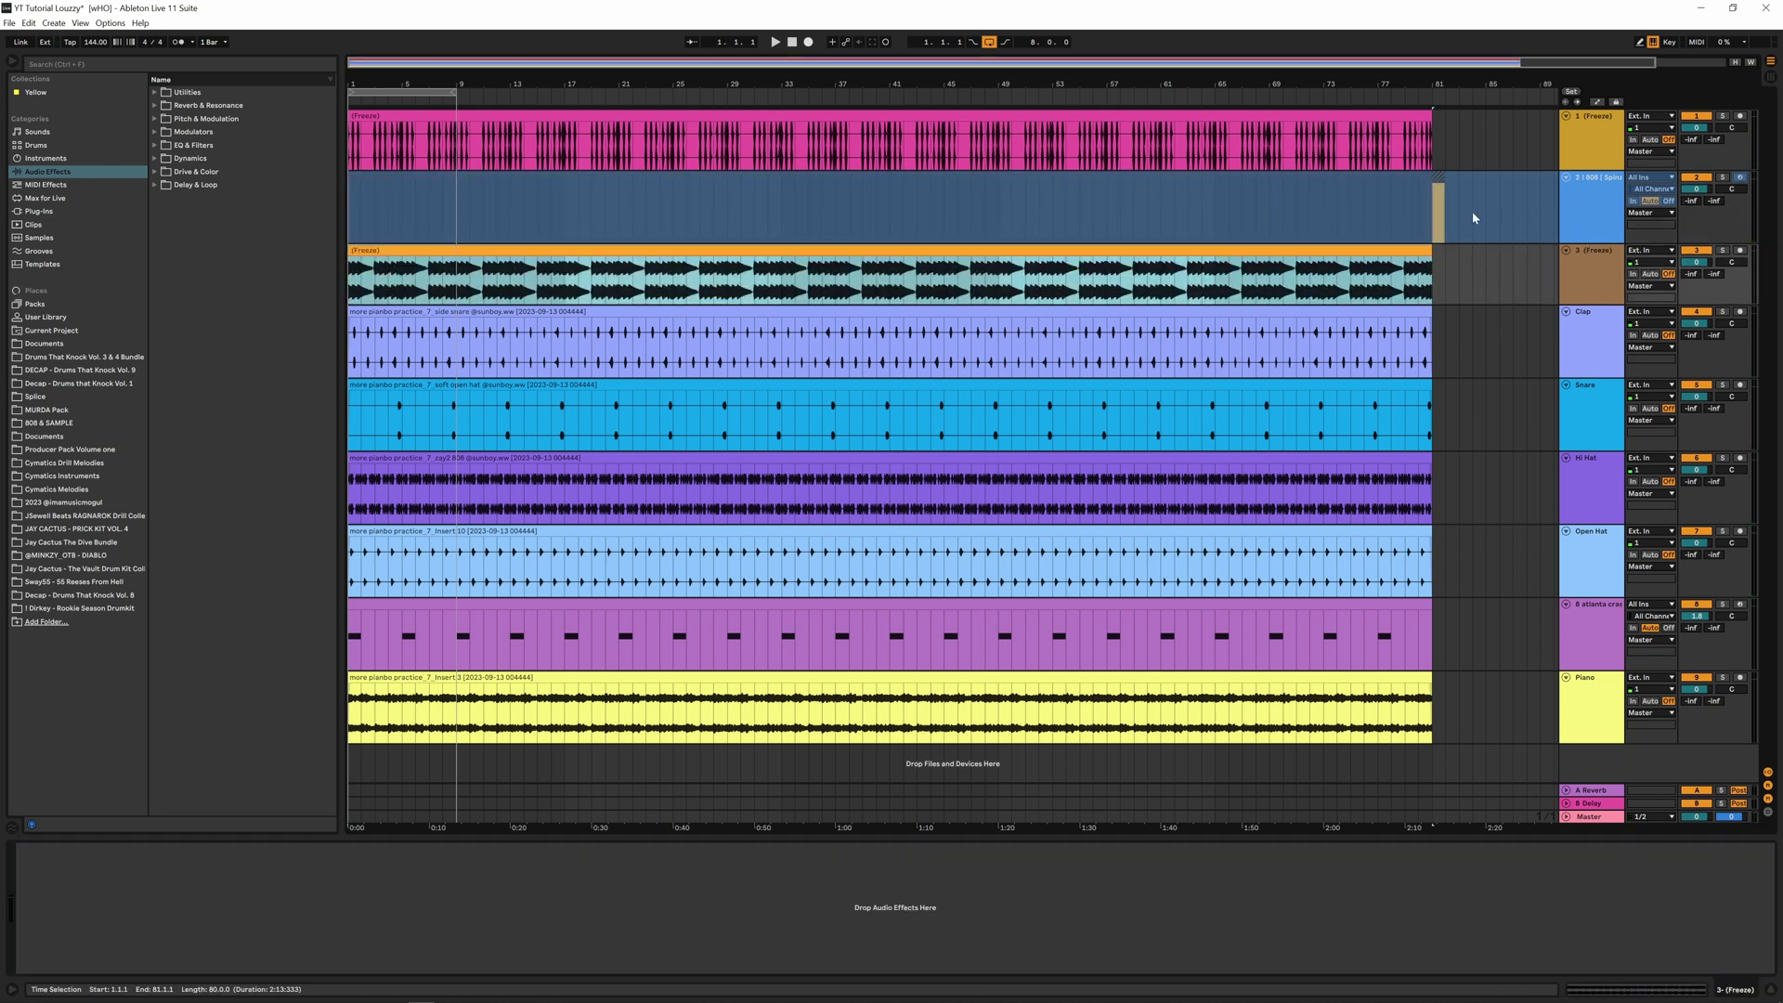
pyautogui.click(1445, 212)
pyautogui.rightClick(1589, 212)
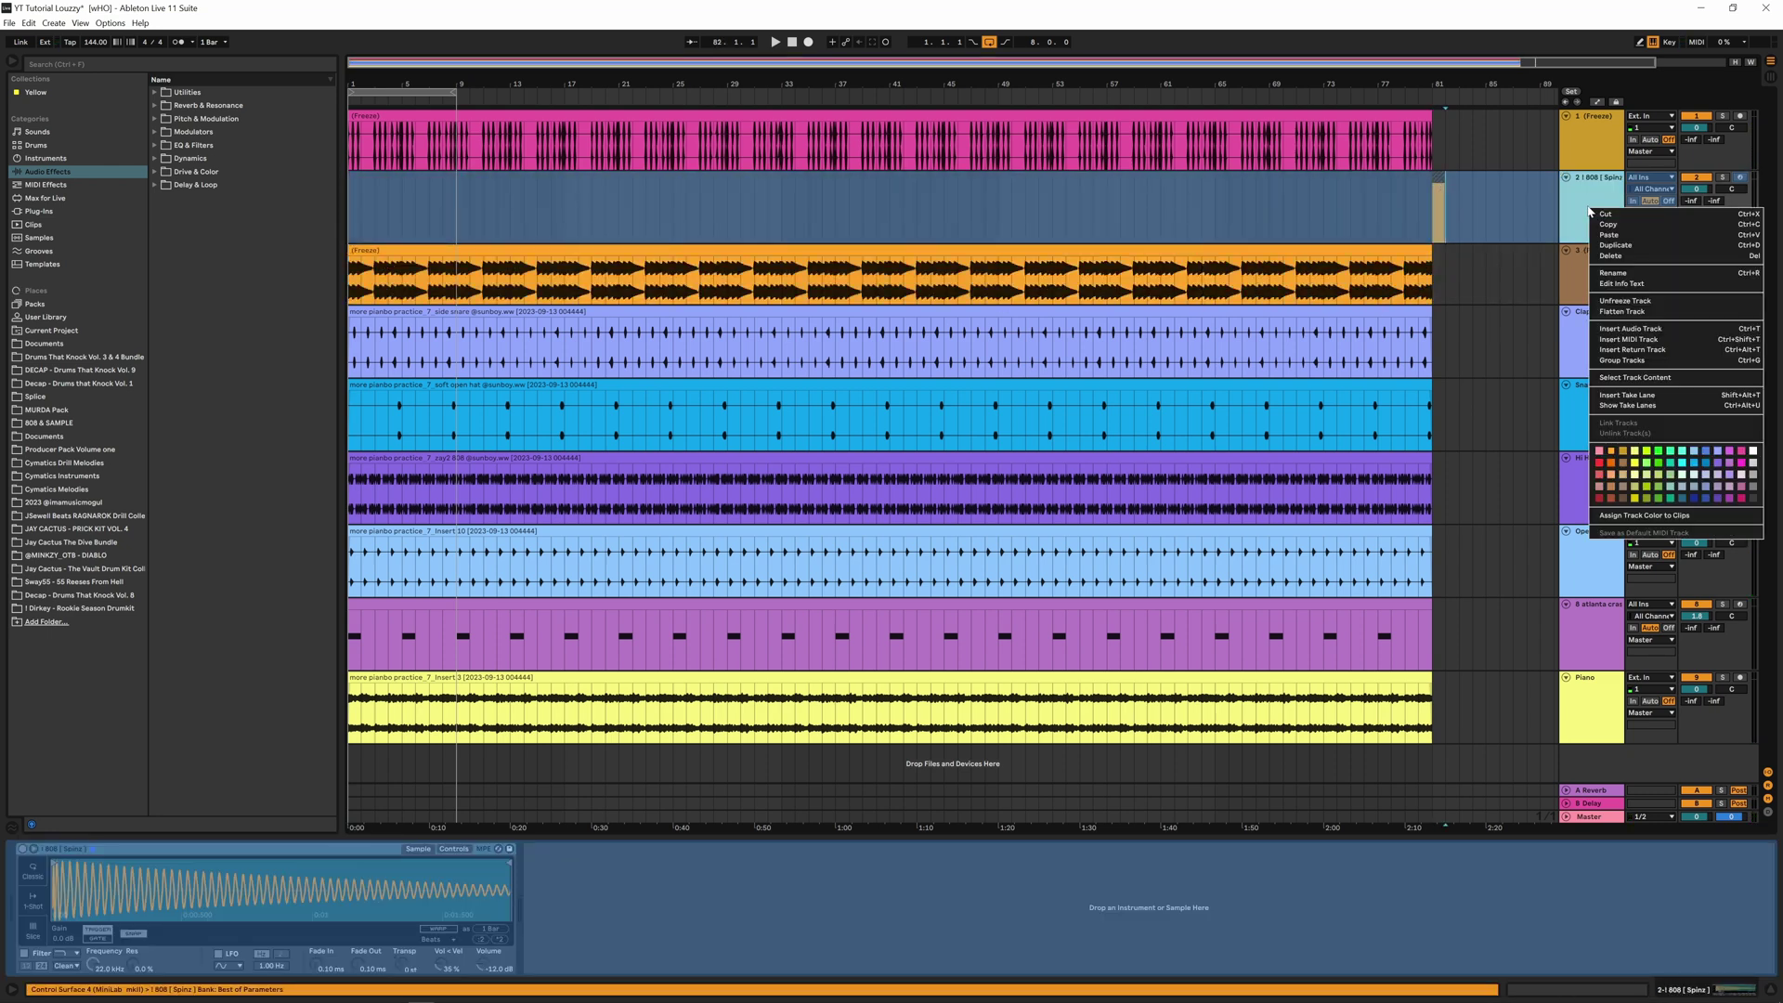
pyautogui.click(1598, 215)
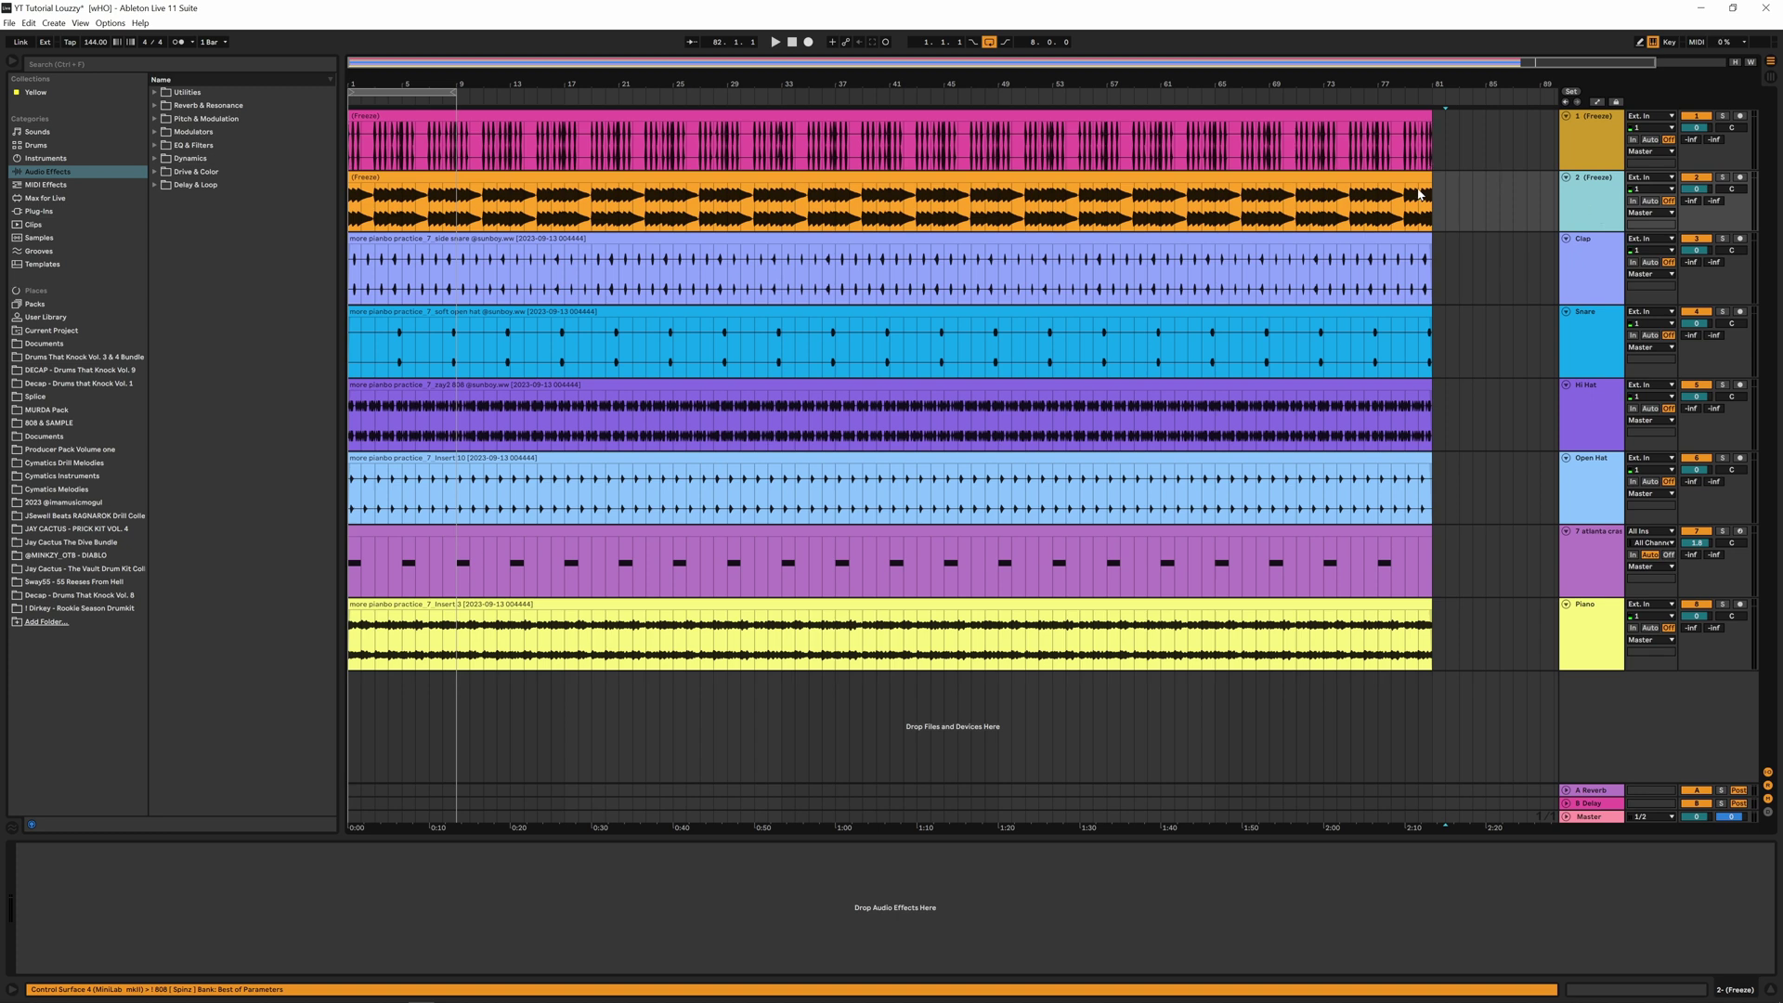
# Mute tracks 2 to 8 in the Session View mixer and play back the kick alone to check its level
pyautogui.click(400, 118)
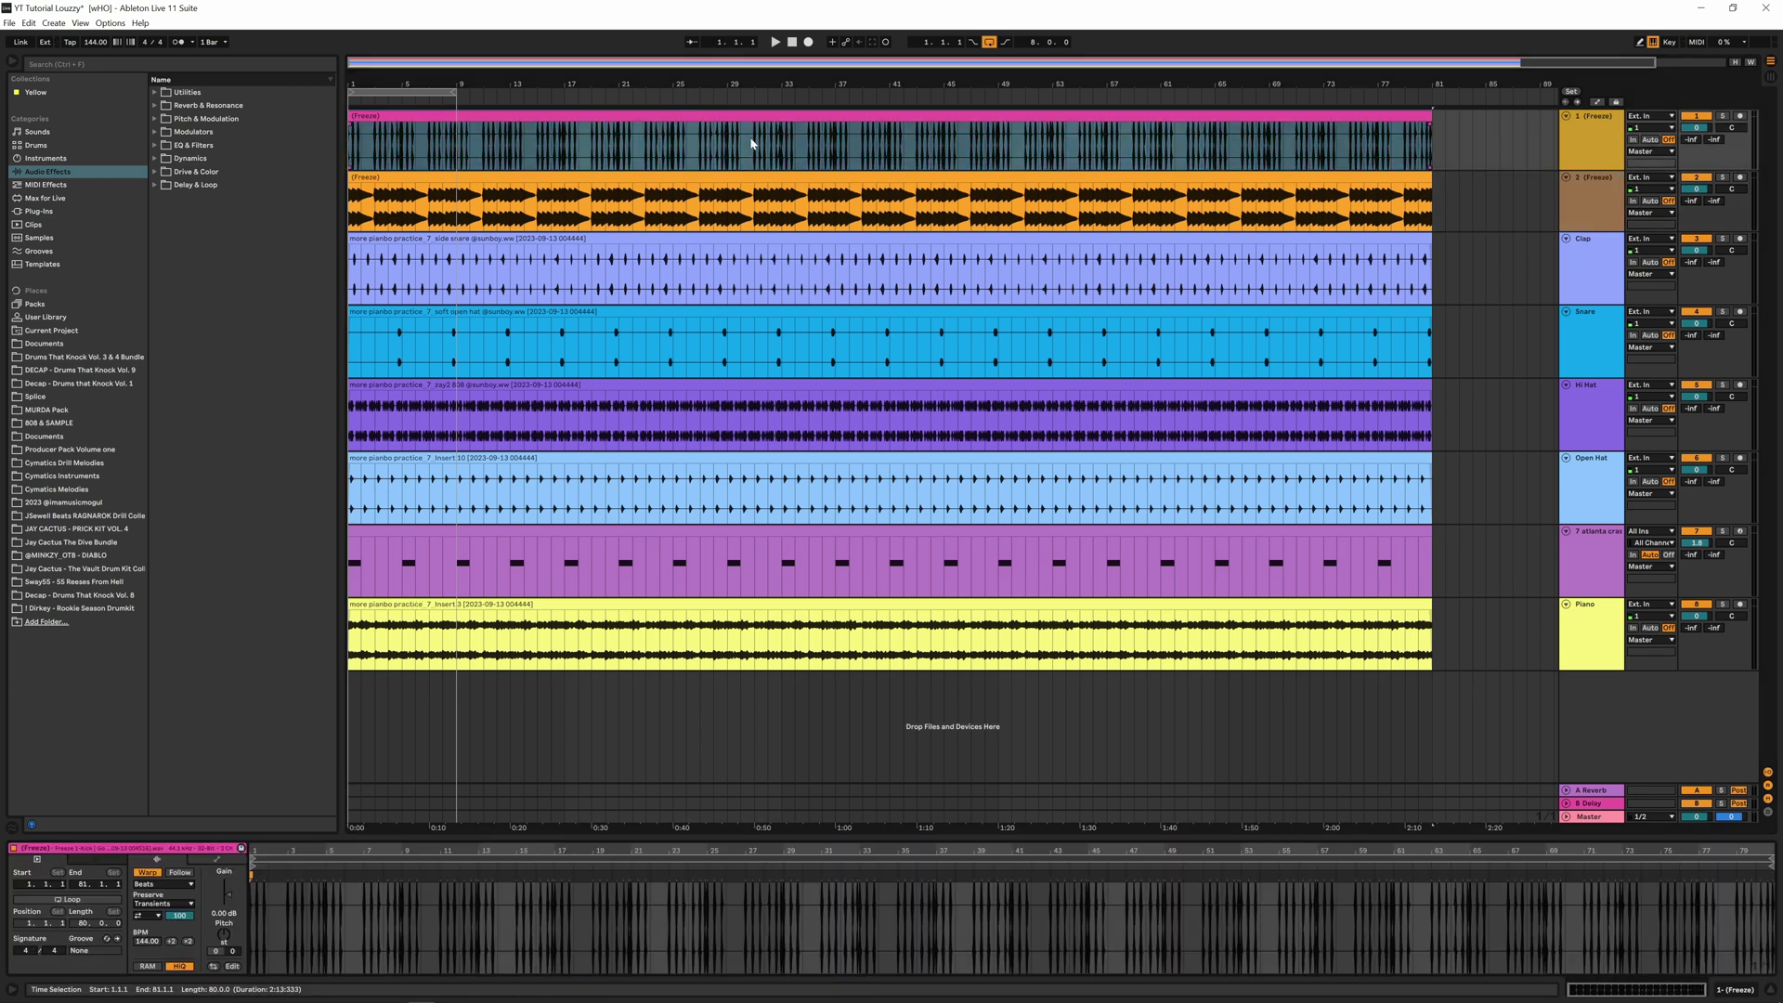
pyautogui.click(1770, 78)
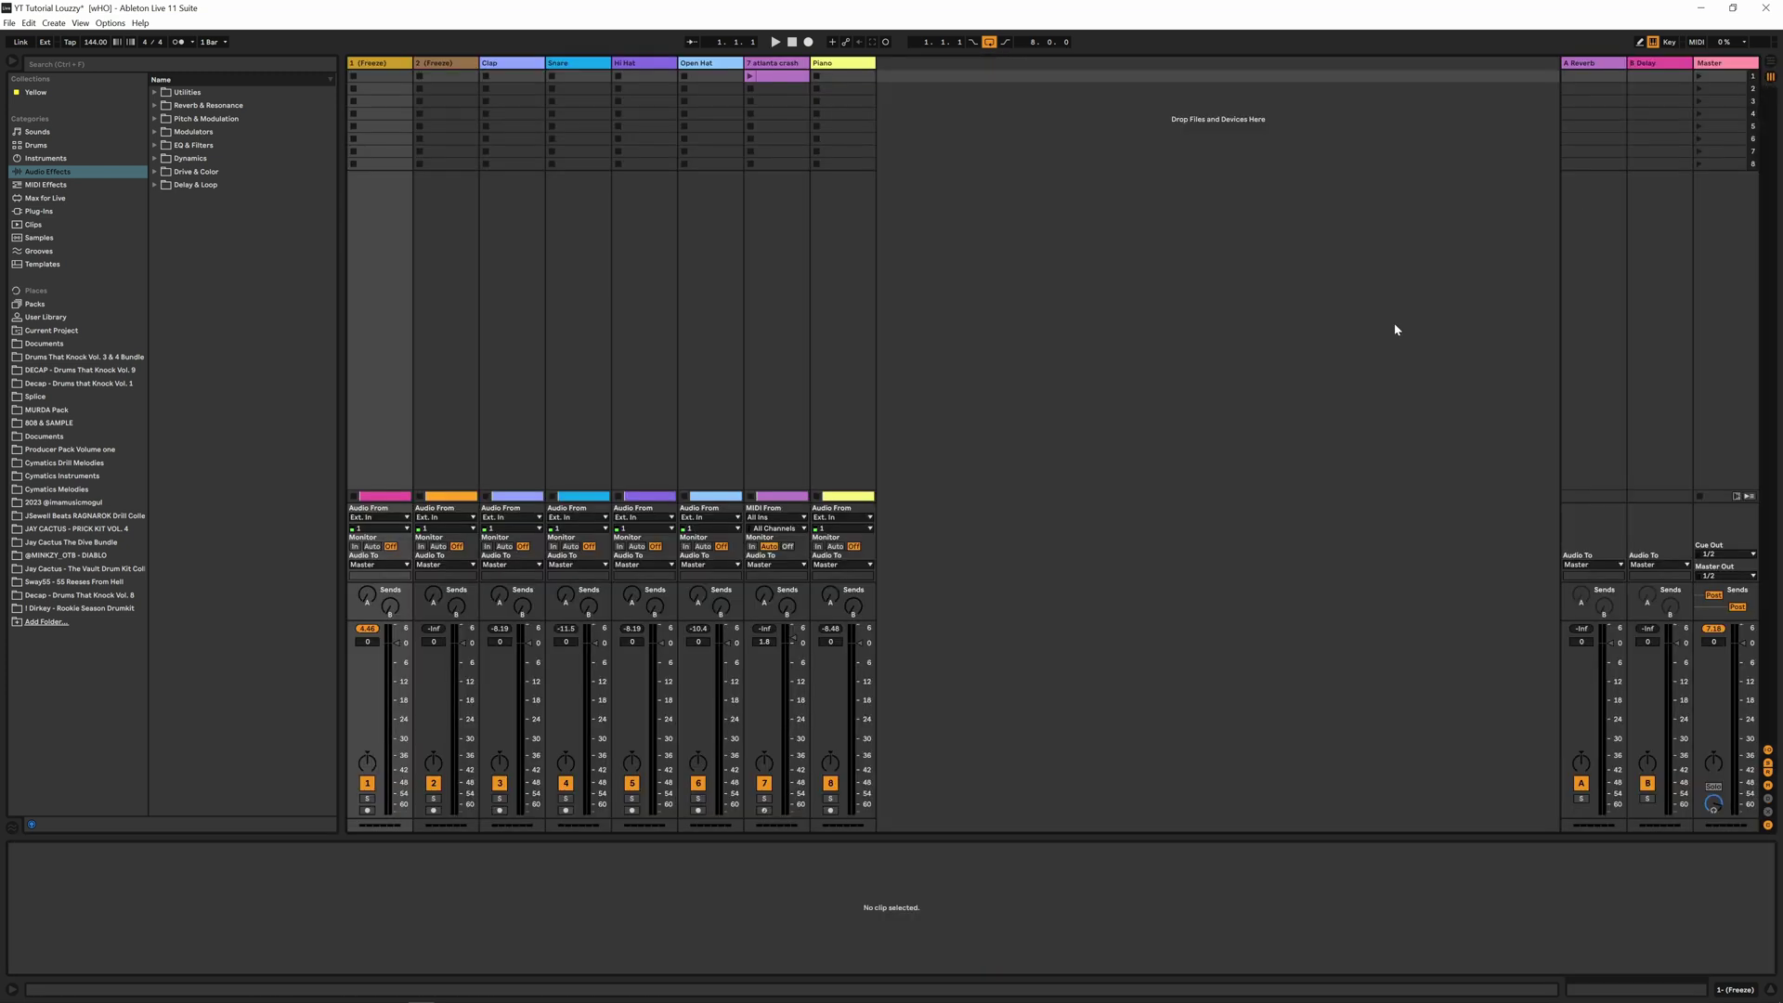
pyautogui.click(830, 783)
pyautogui.click(765, 783)
pyautogui.click(698, 783)
pyautogui.click(631, 783)
pyautogui.click(566, 783)
pyautogui.click(499, 783)
pyautogui.click(433, 783)
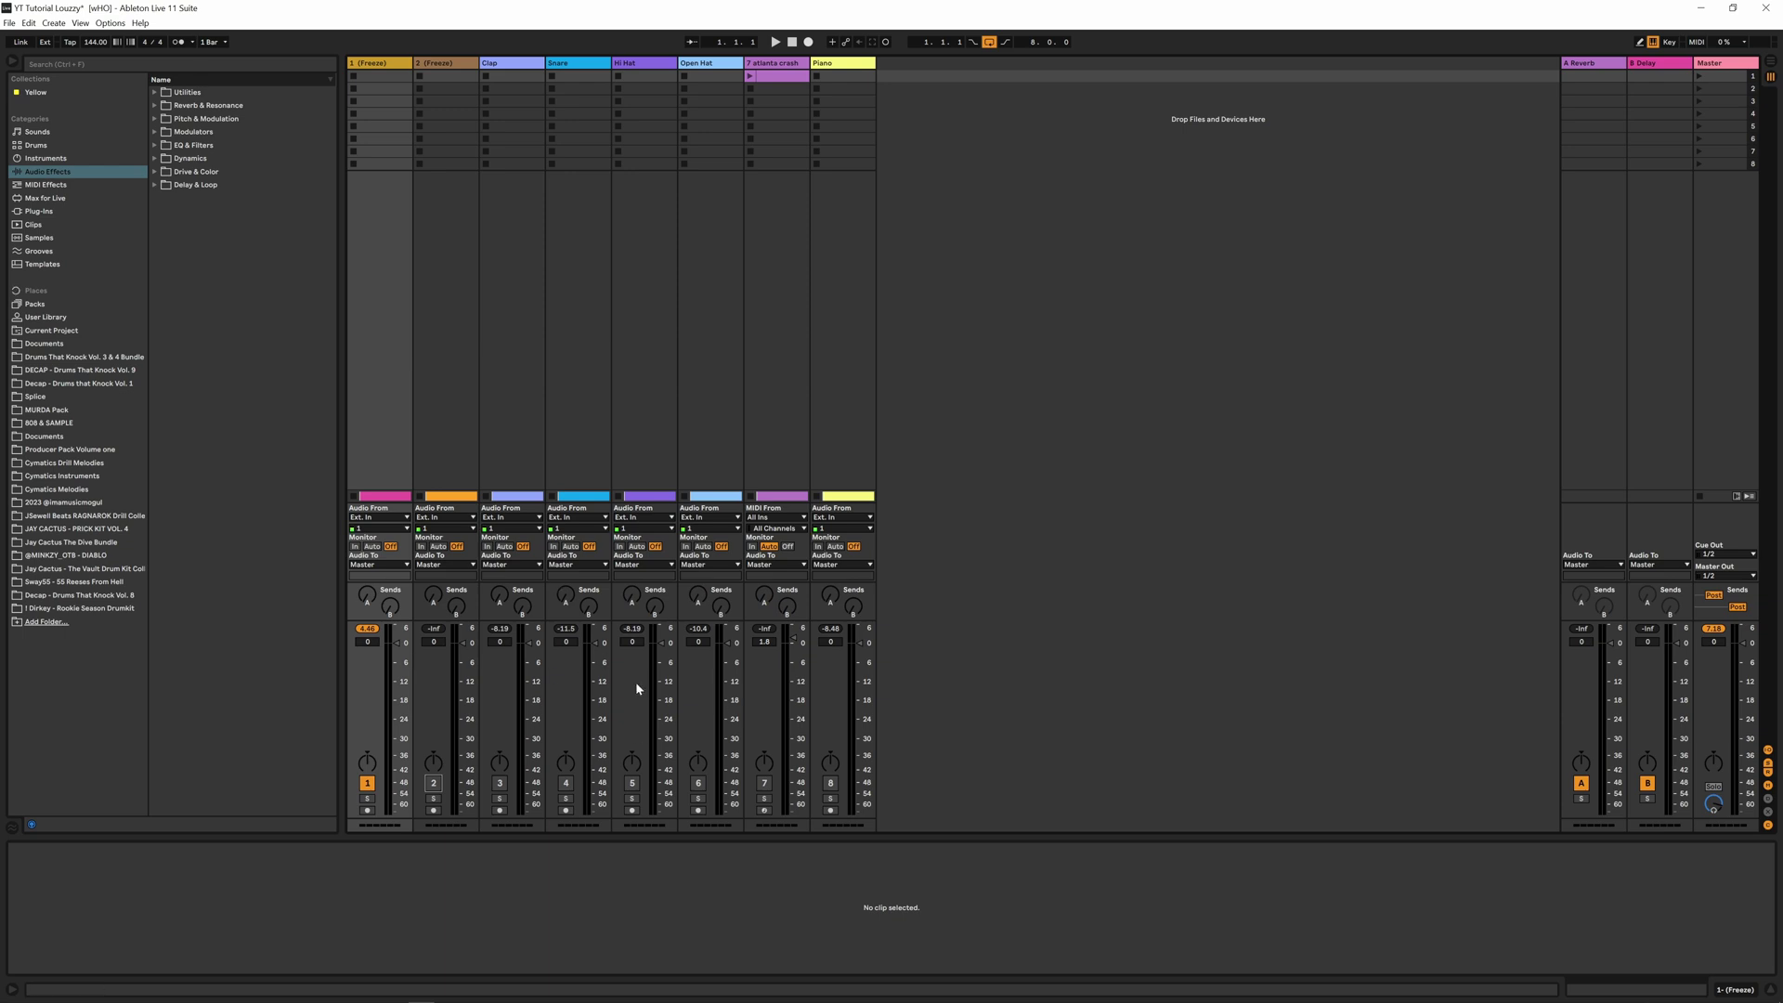
pyautogui.press('space')
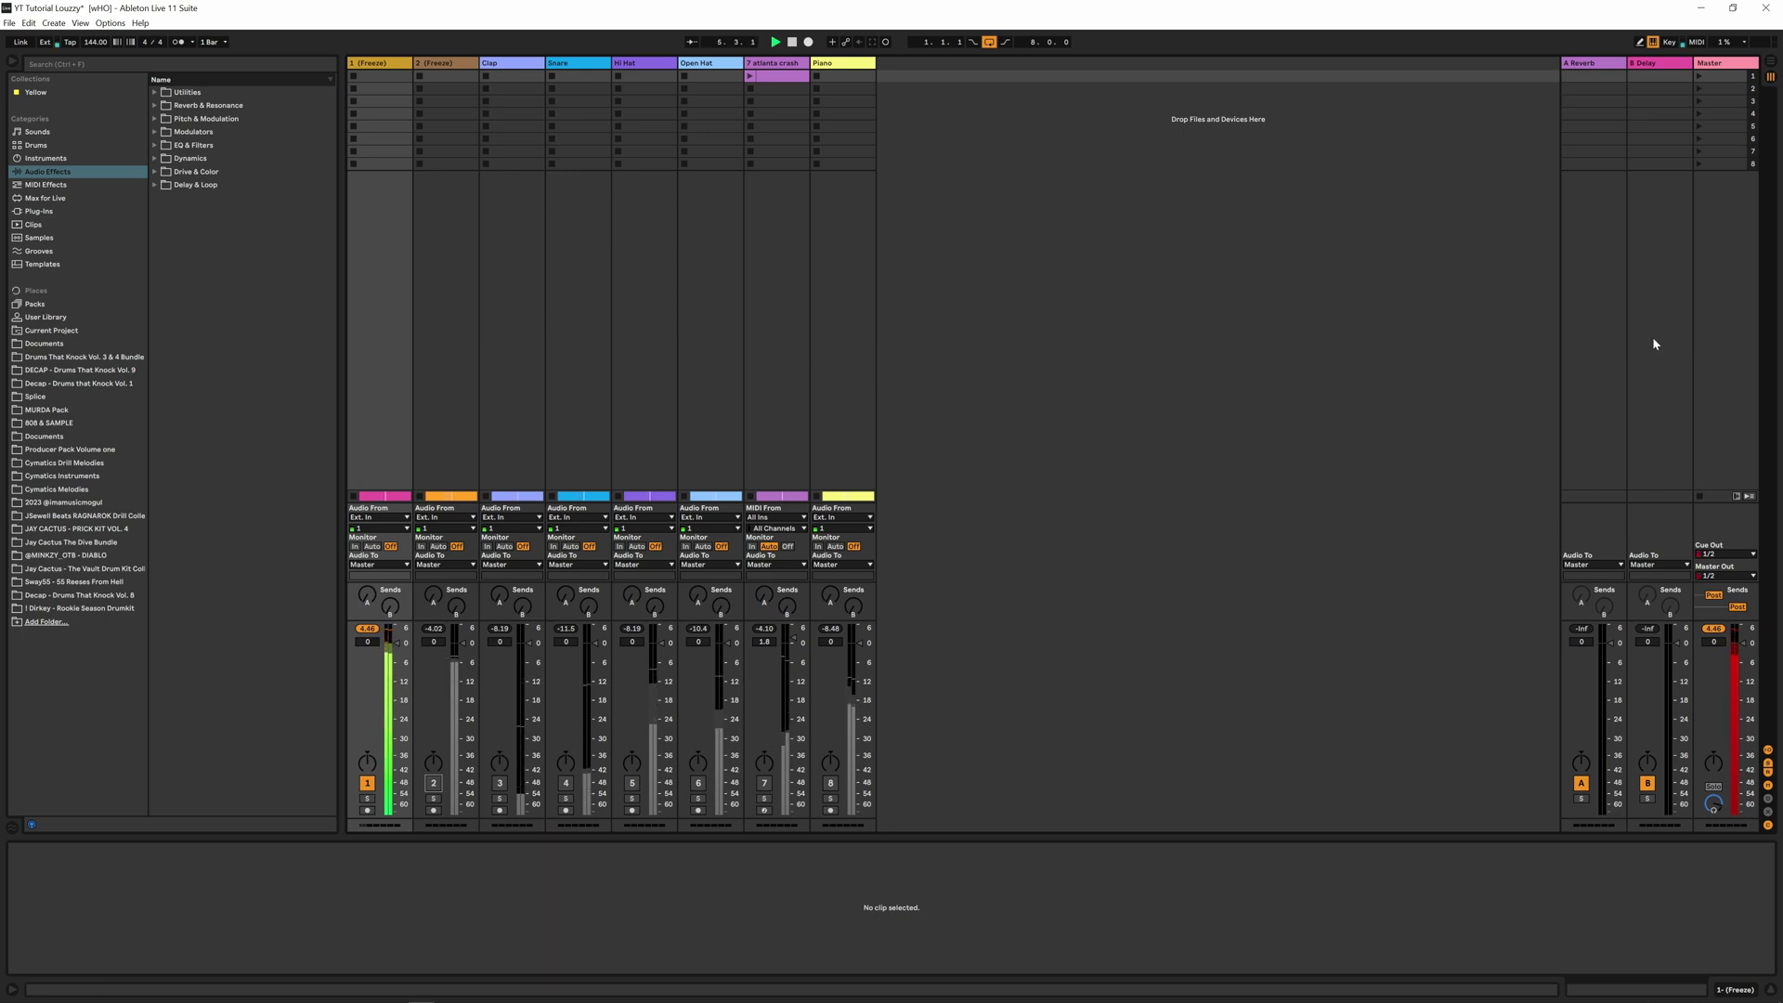
# Lower the kick clip's gain to -18.1 dB in the Arrangement and play it back against the mixer meters
pyautogui.click(1770, 62)
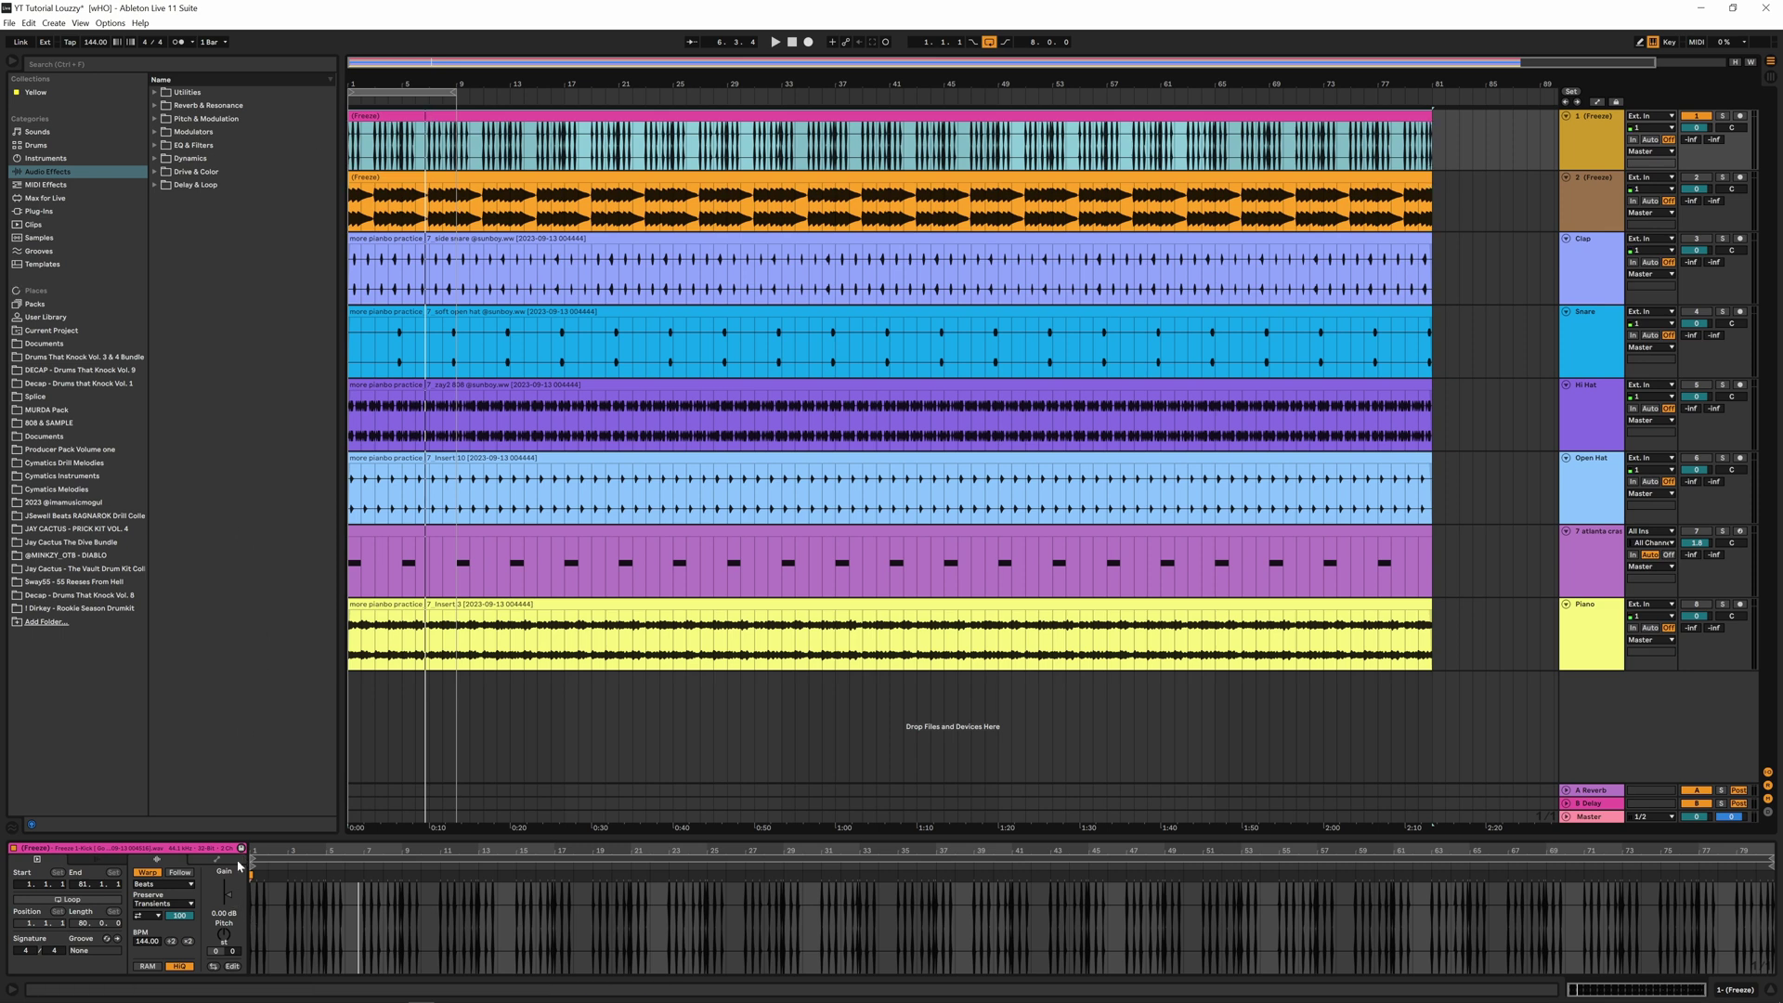
pyautogui.click(405, 117)
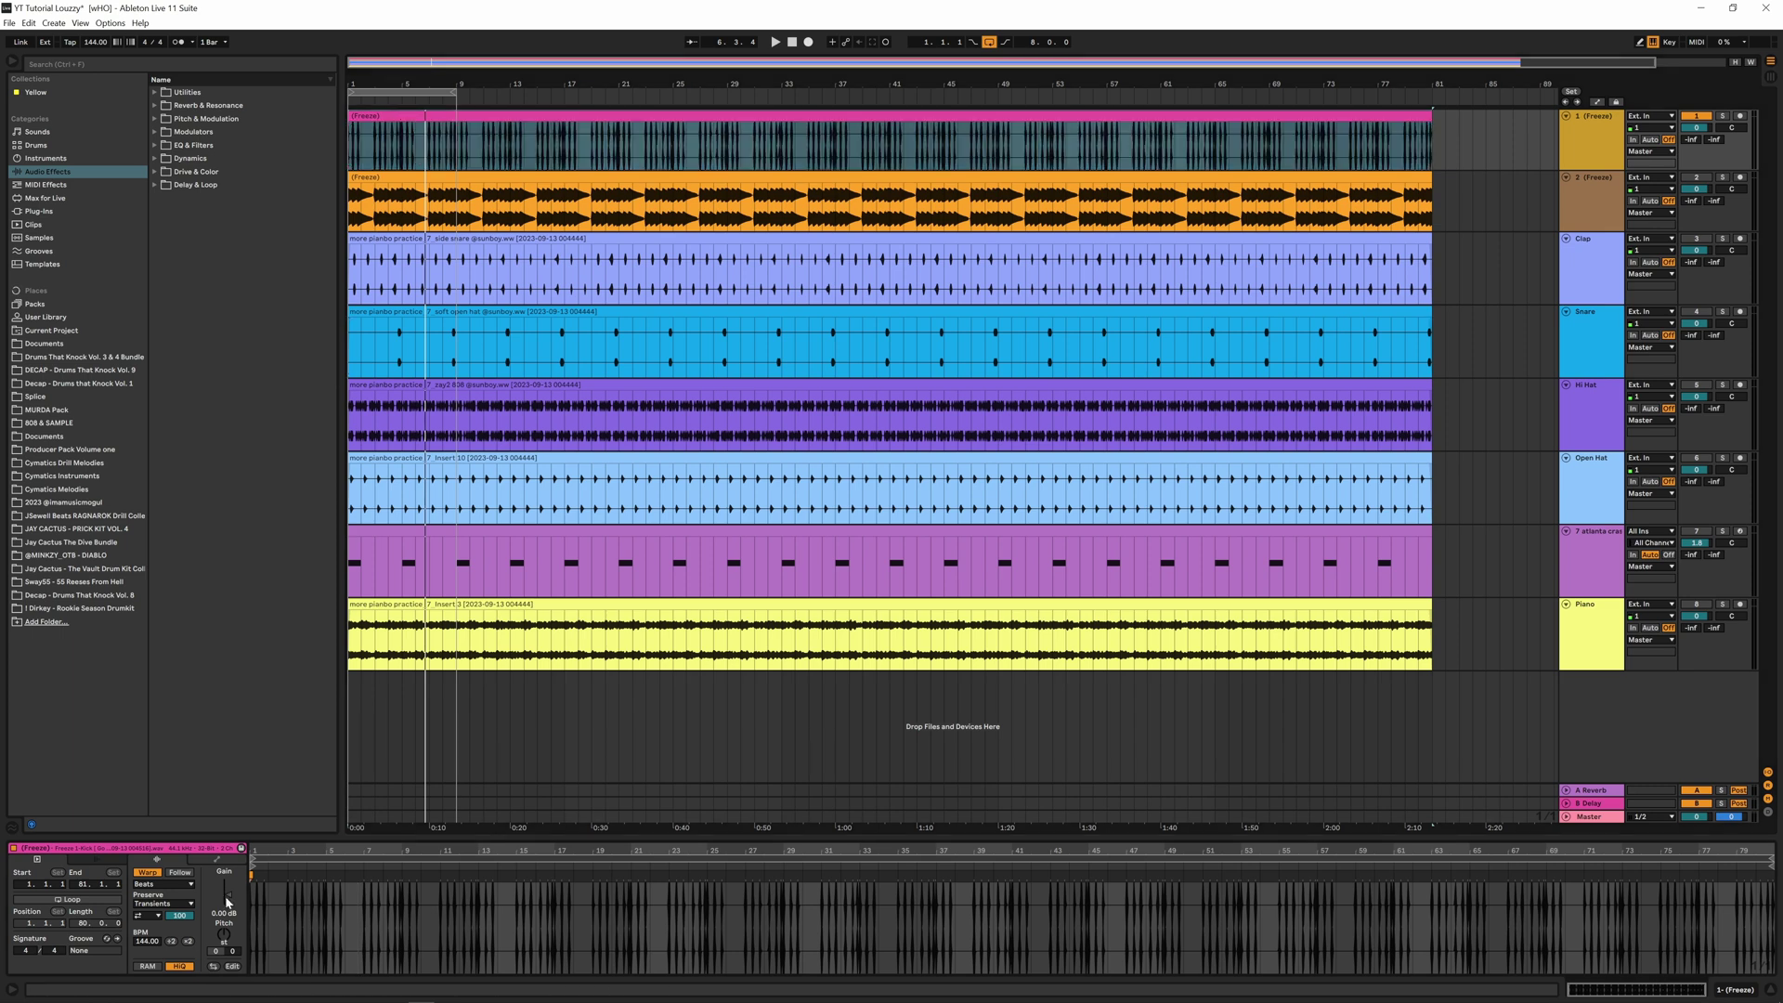
pyautogui.moveTo(227, 896); pyautogui.dragTo(228, 900)
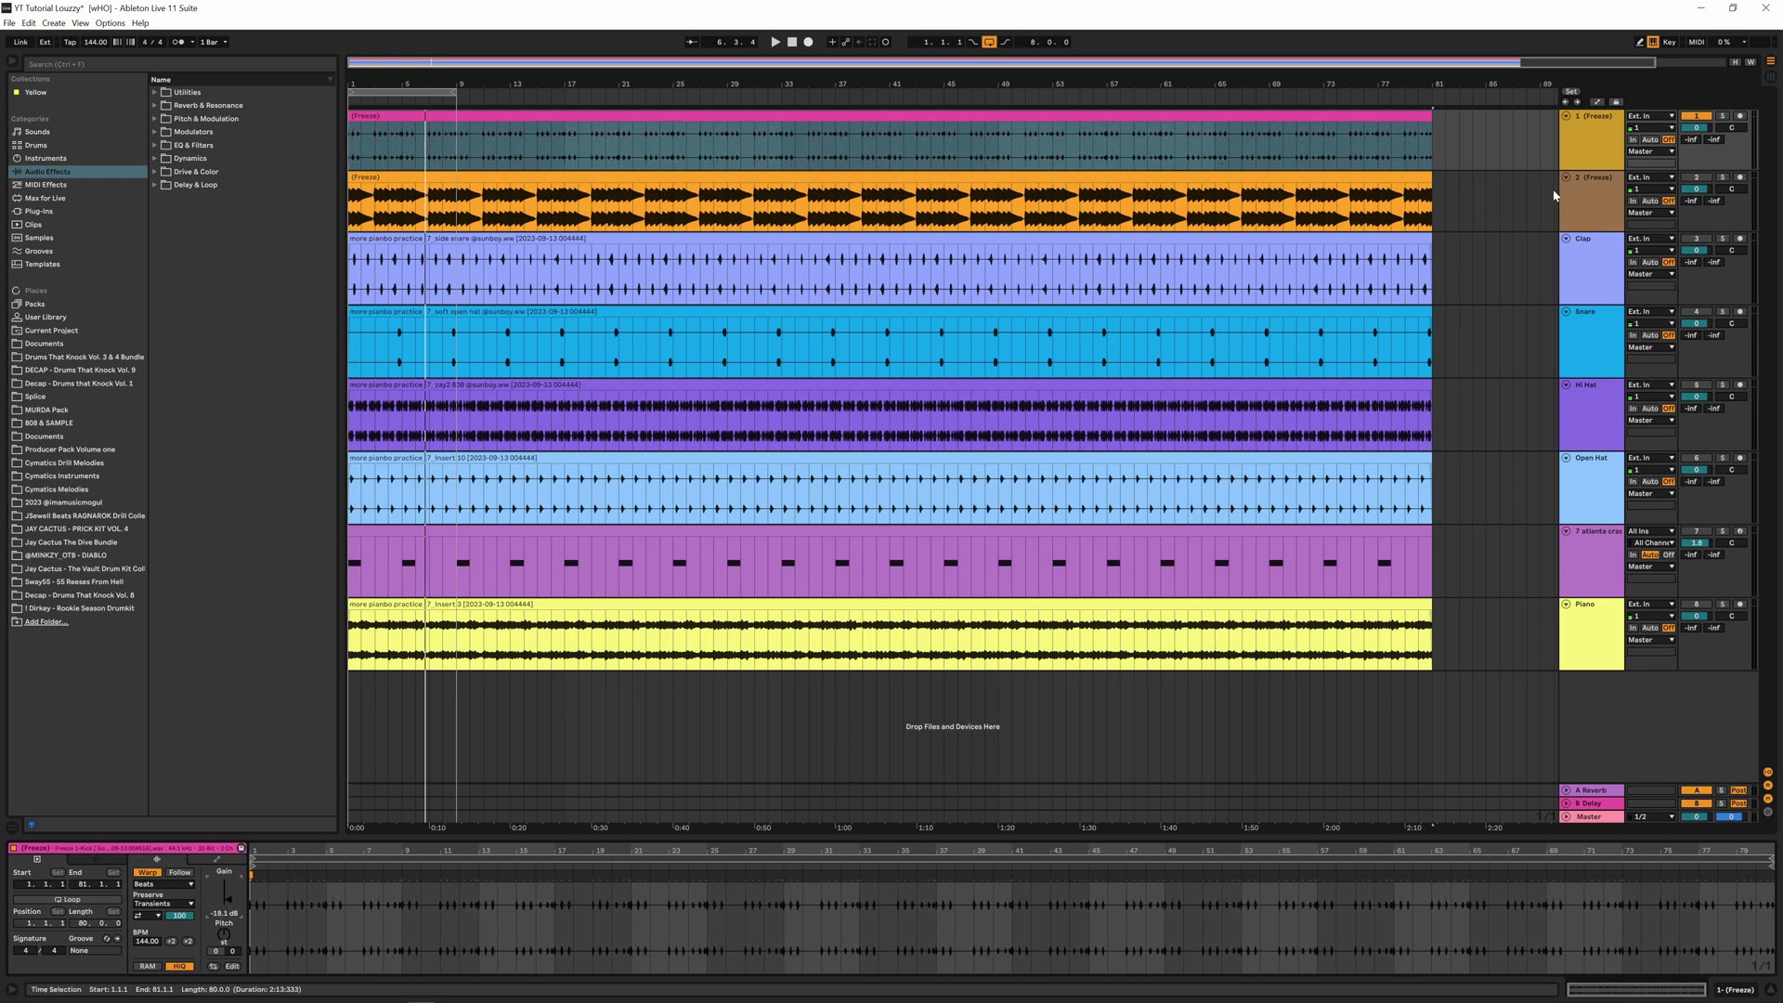
pyautogui.click(1770, 77)
pyautogui.press('space')
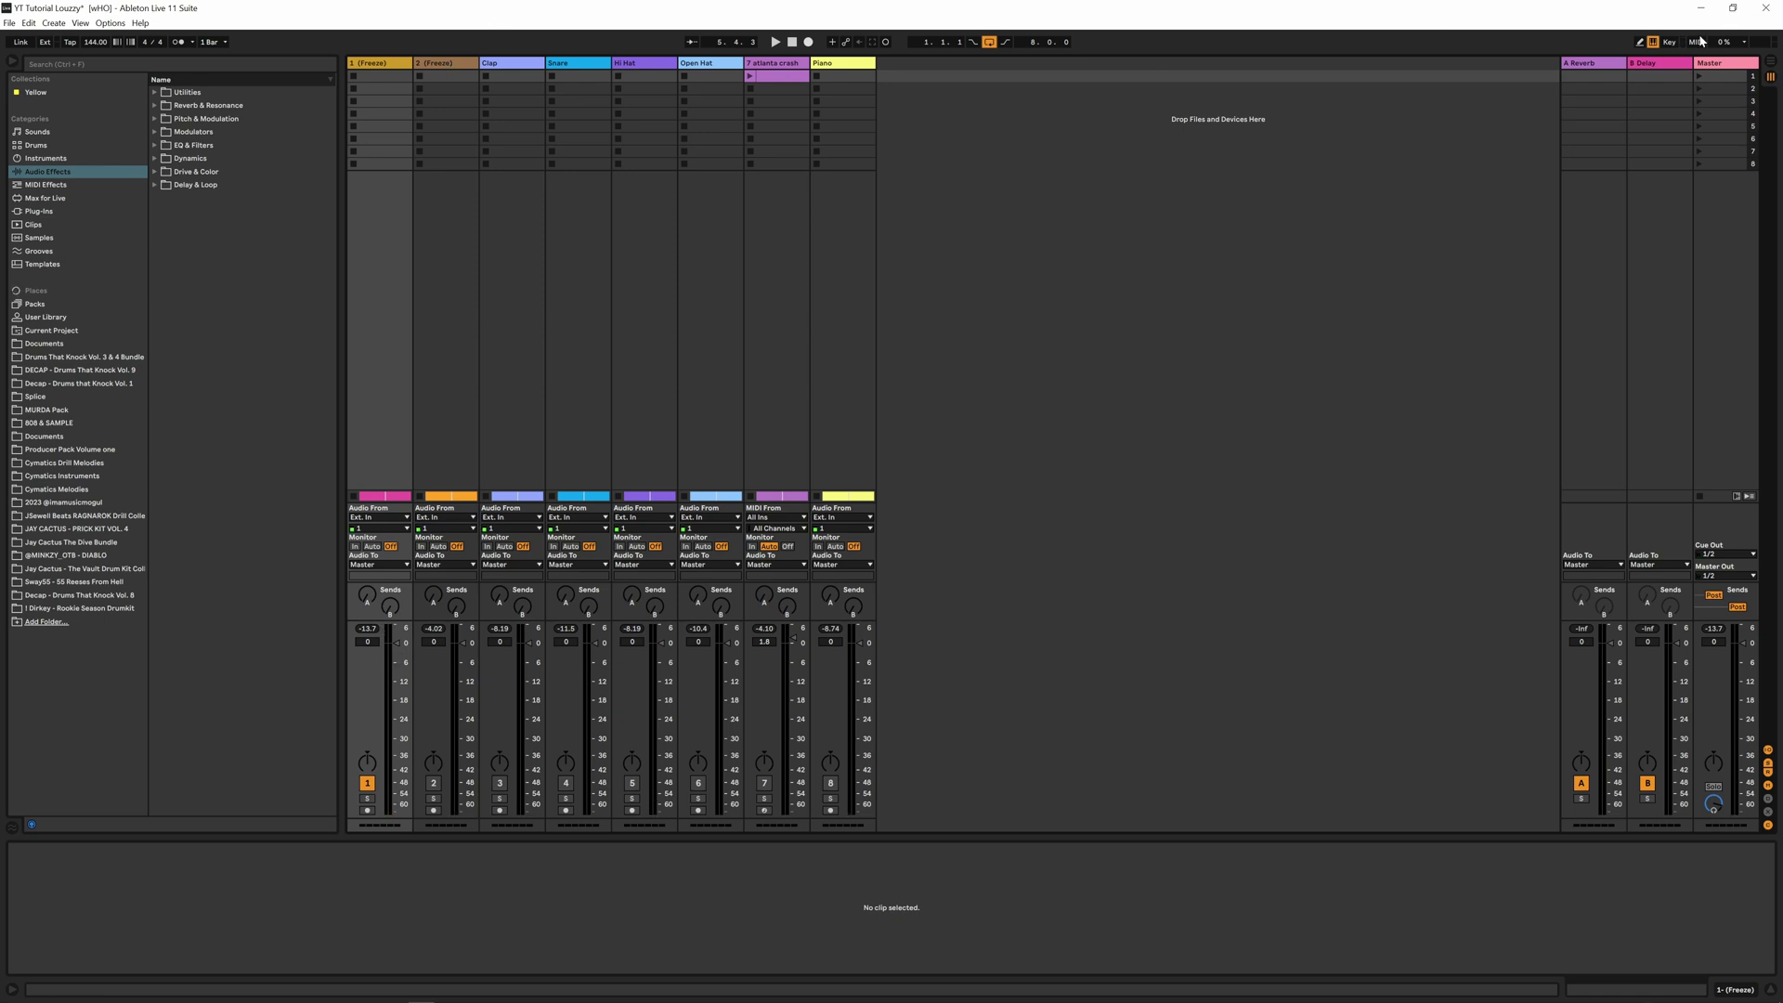
# Lower the 808 clip's gain to -8.66 dB in the Arrangement and start playback
pyautogui.click(1771, 63)
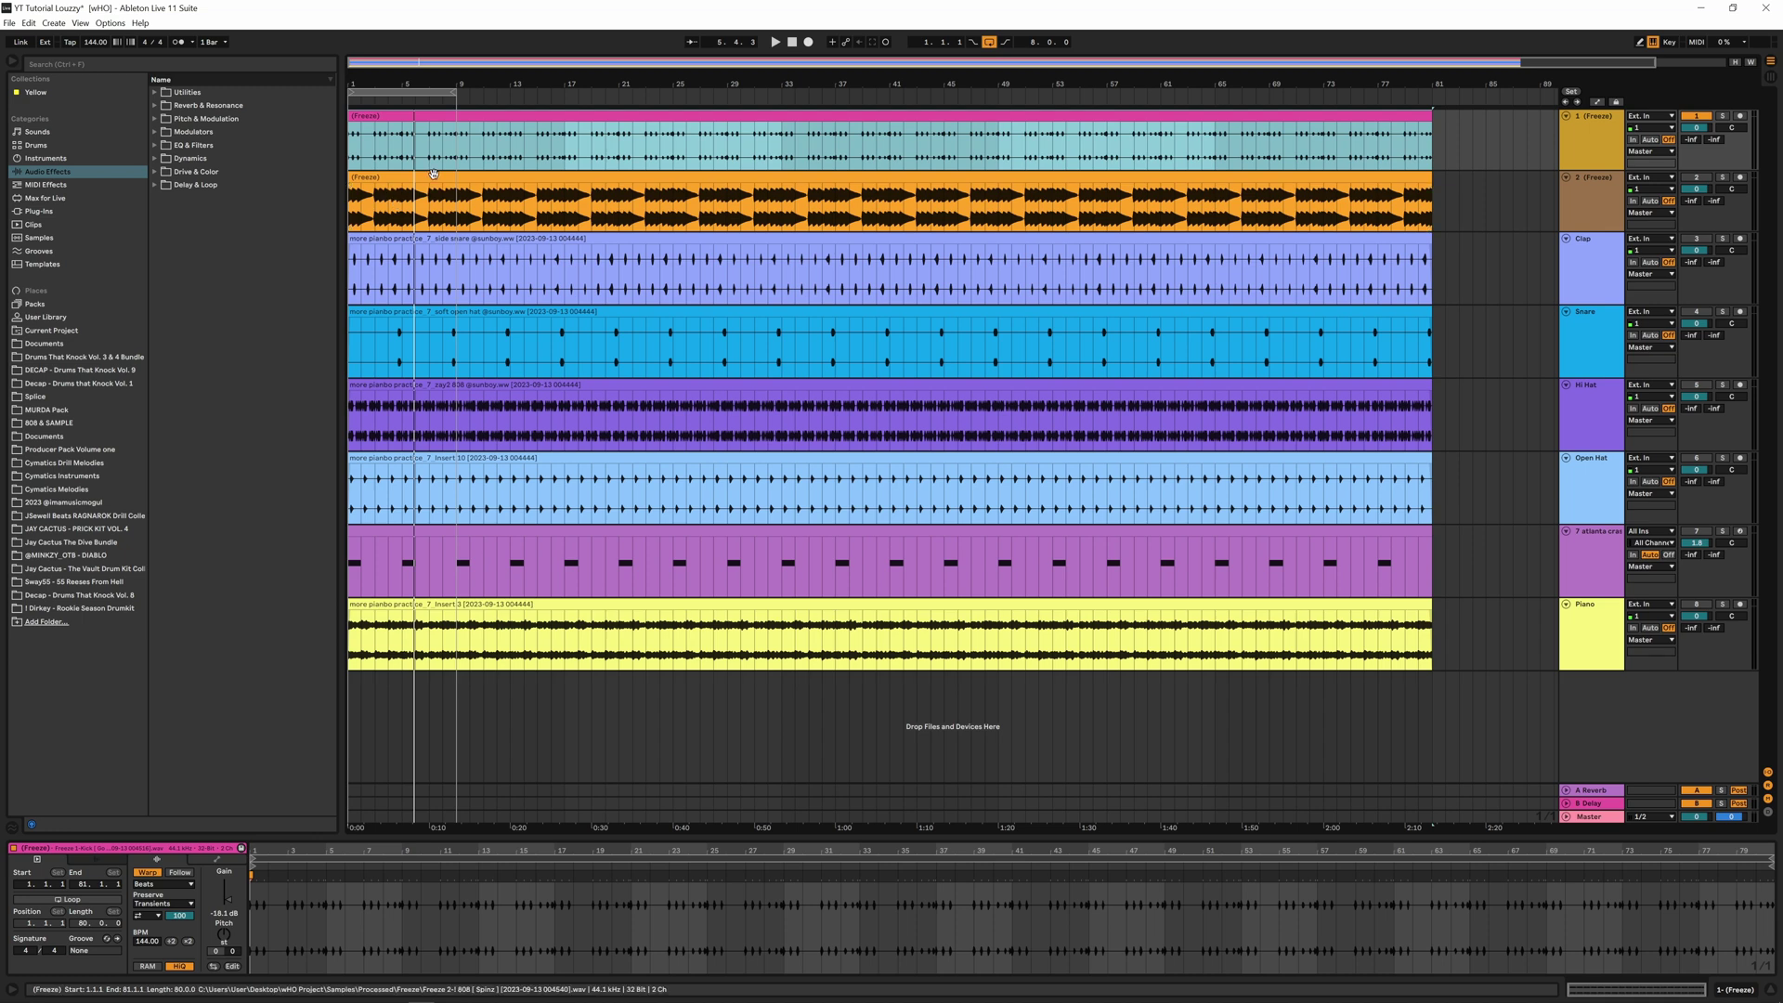
pyautogui.click(431, 179)
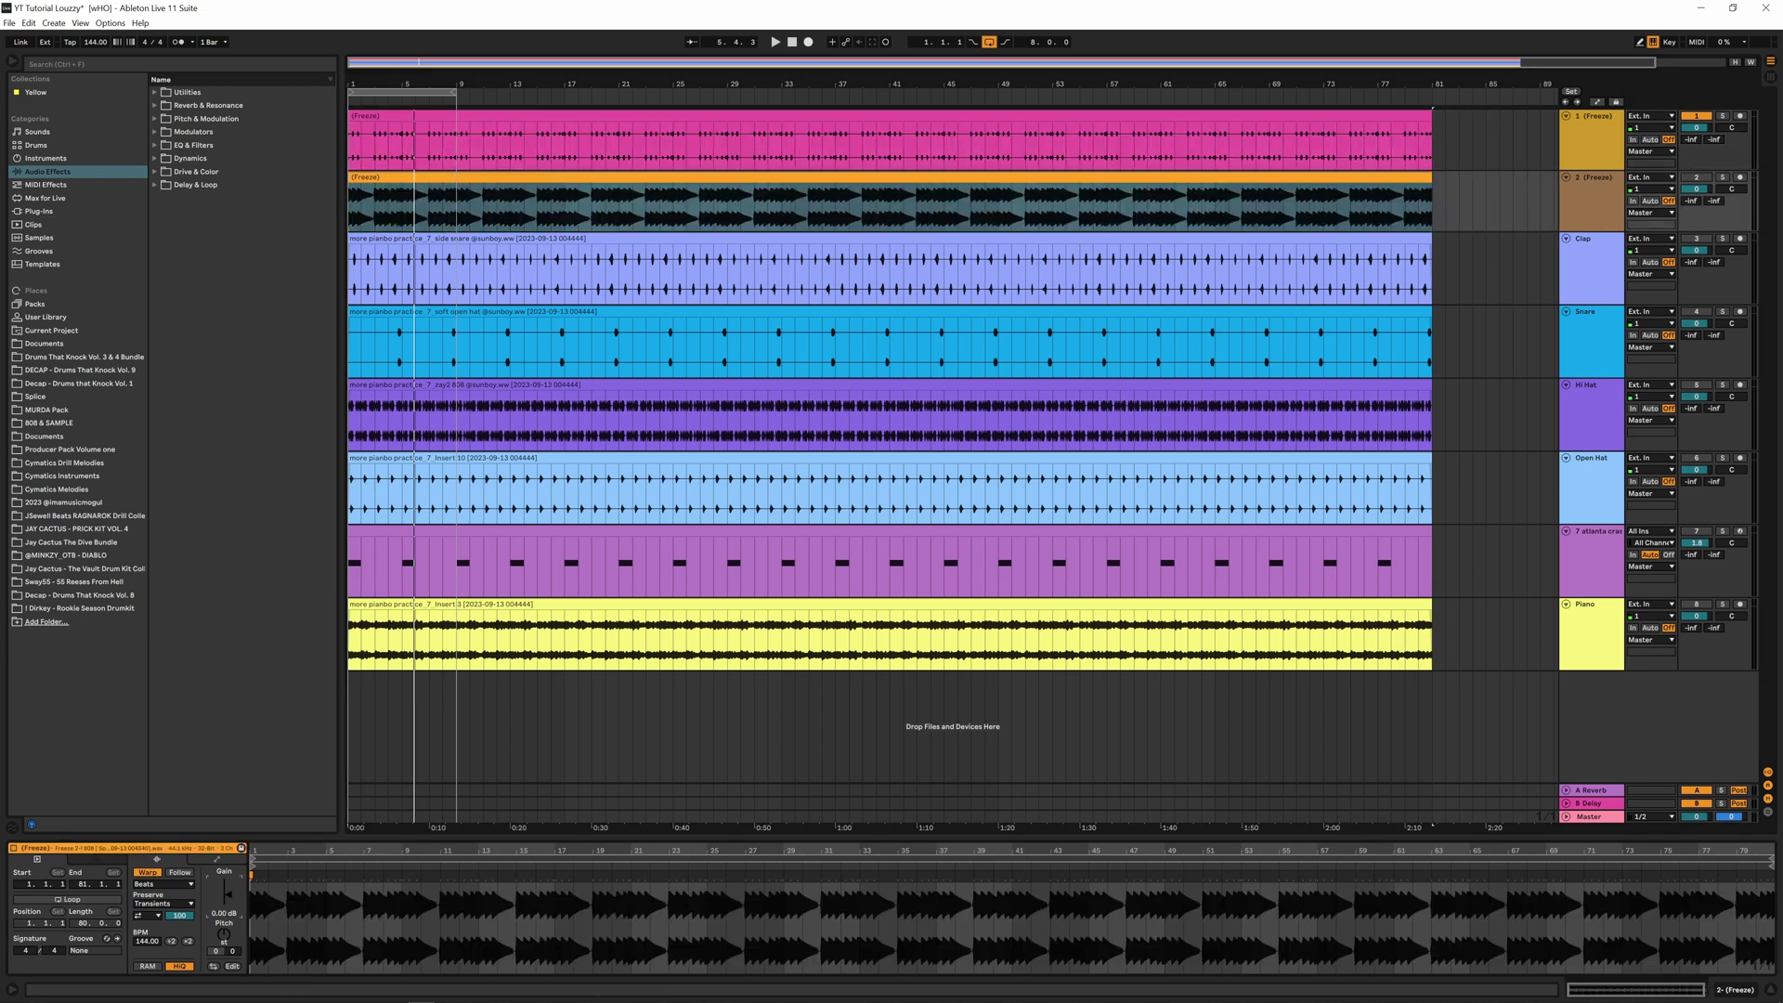
pyautogui.moveTo(228, 896); pyautogui.dragTo(228, 920)
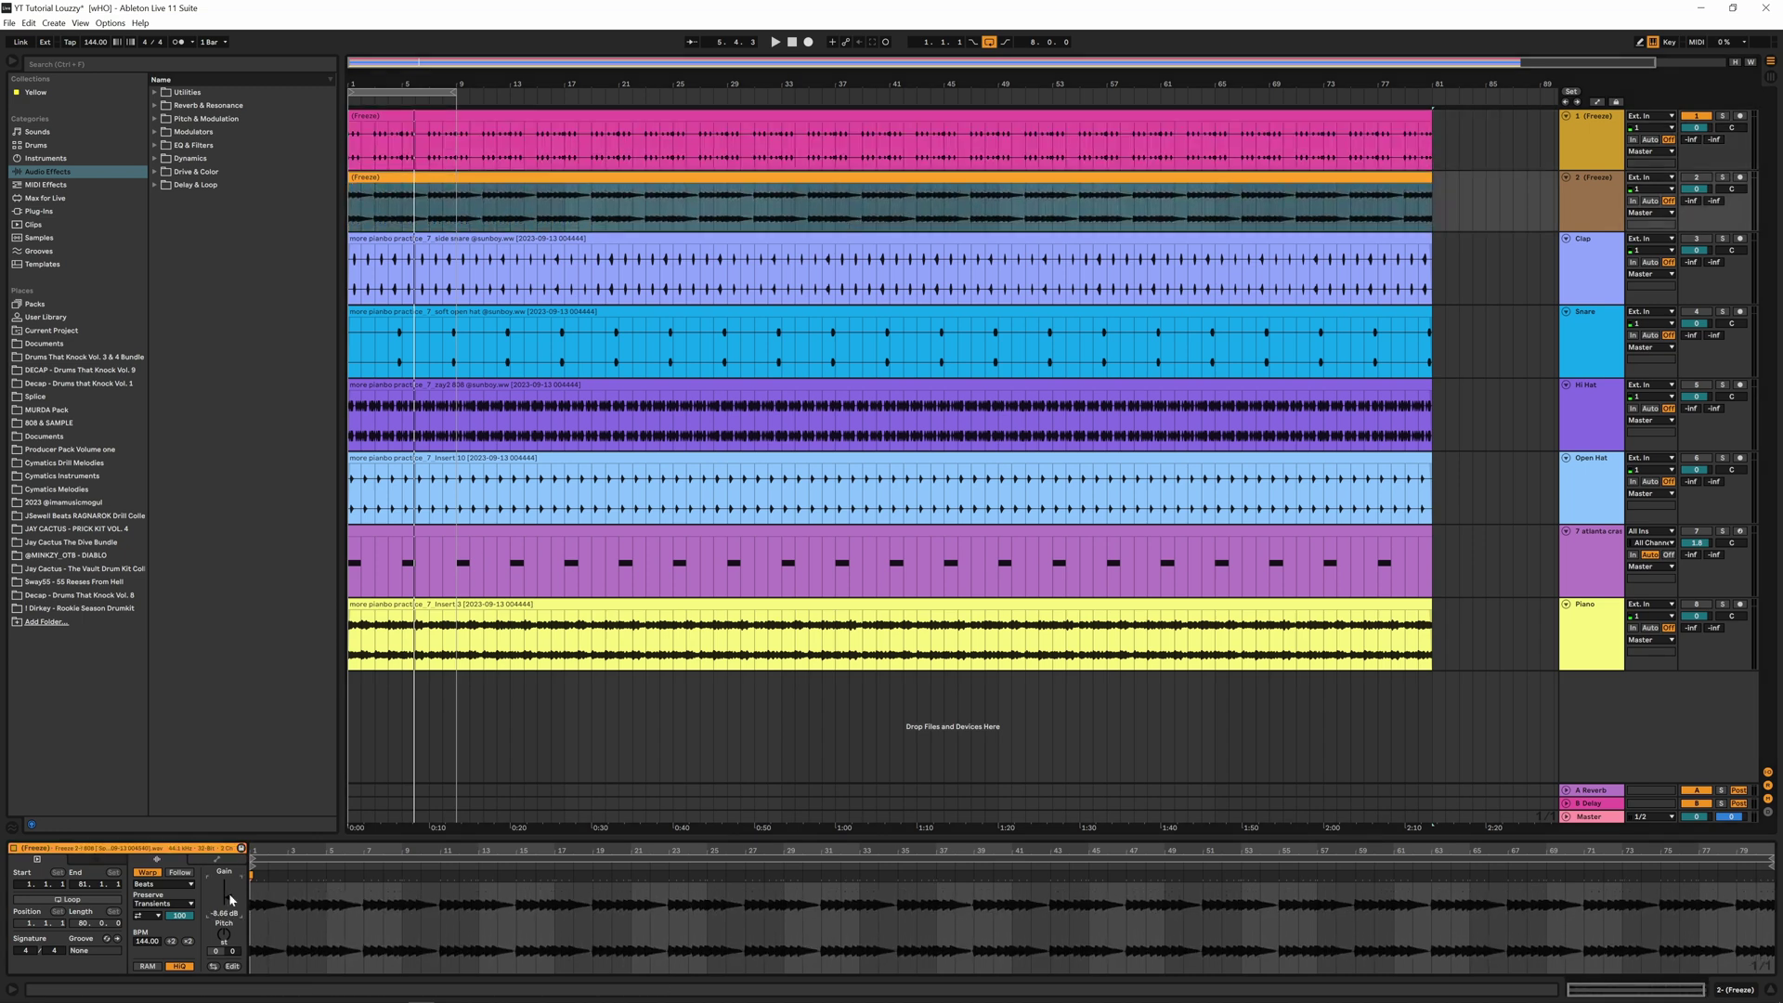
pyautogui.press('space')
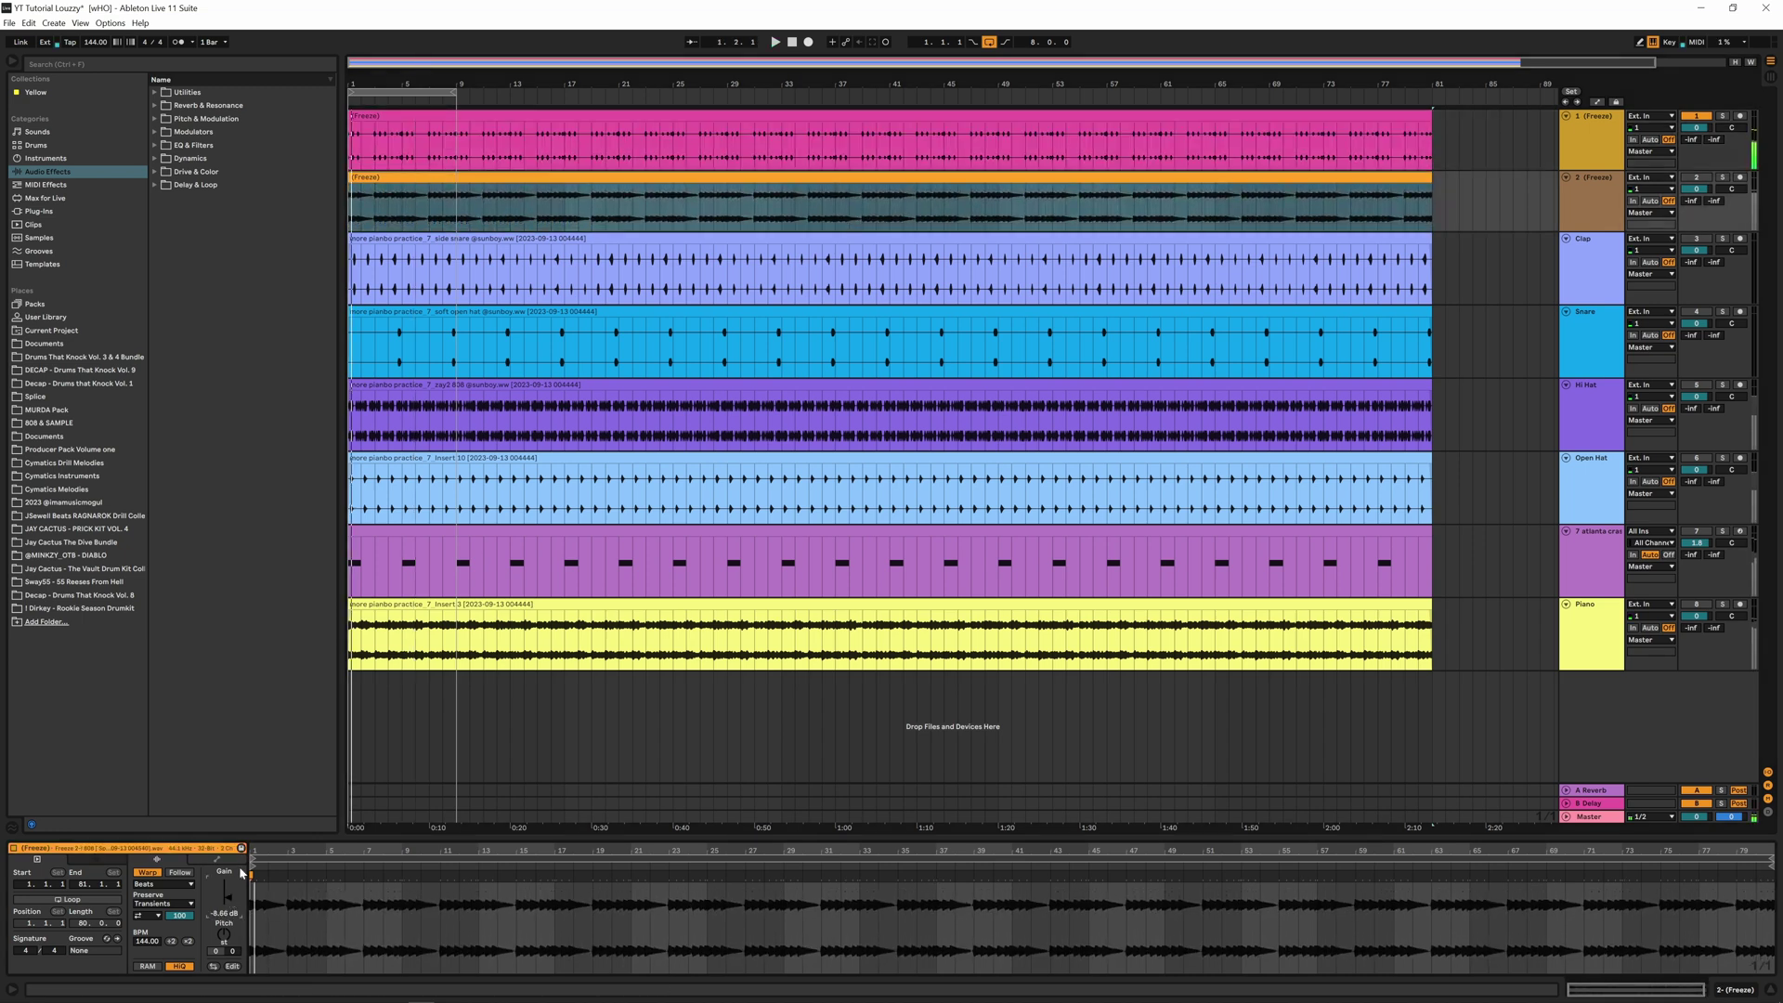
# Unmute the 808 track, lower its clip gain to -10.5 dB, and play it back against the mixer meters
pyautogui.click(1698, 177)
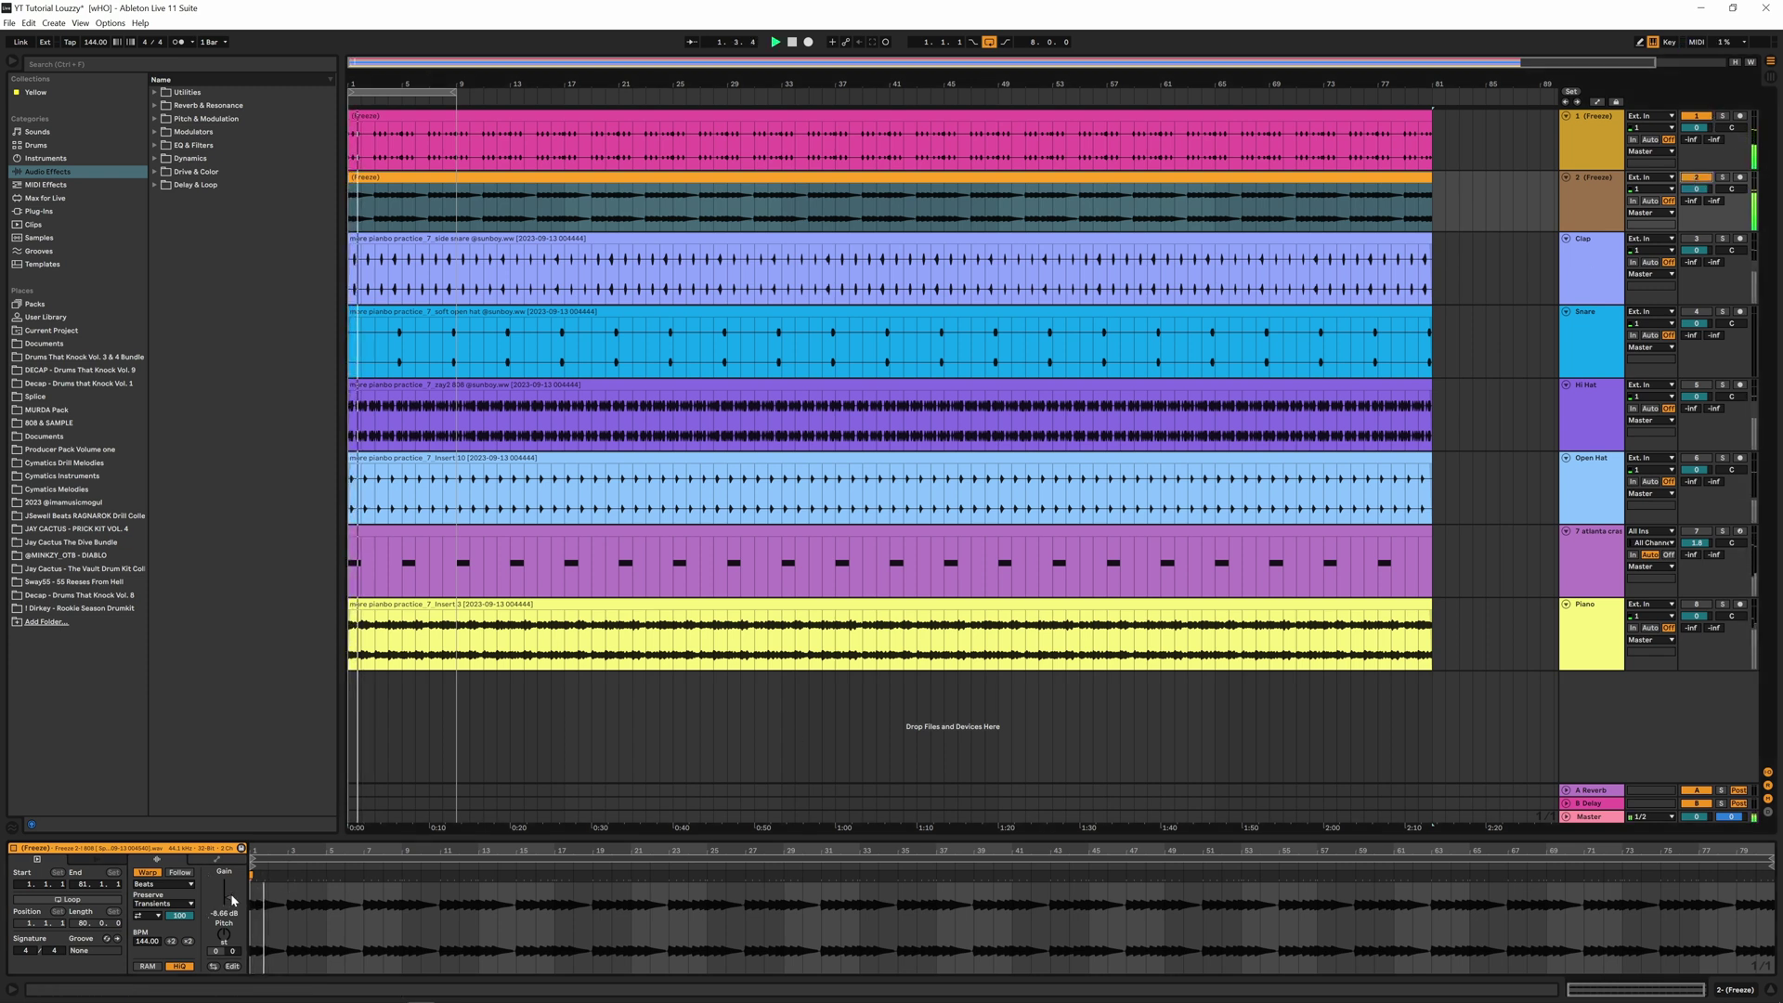
pyautogui.moveTo(232, 897); pyautogui.dragTo(232, 904)
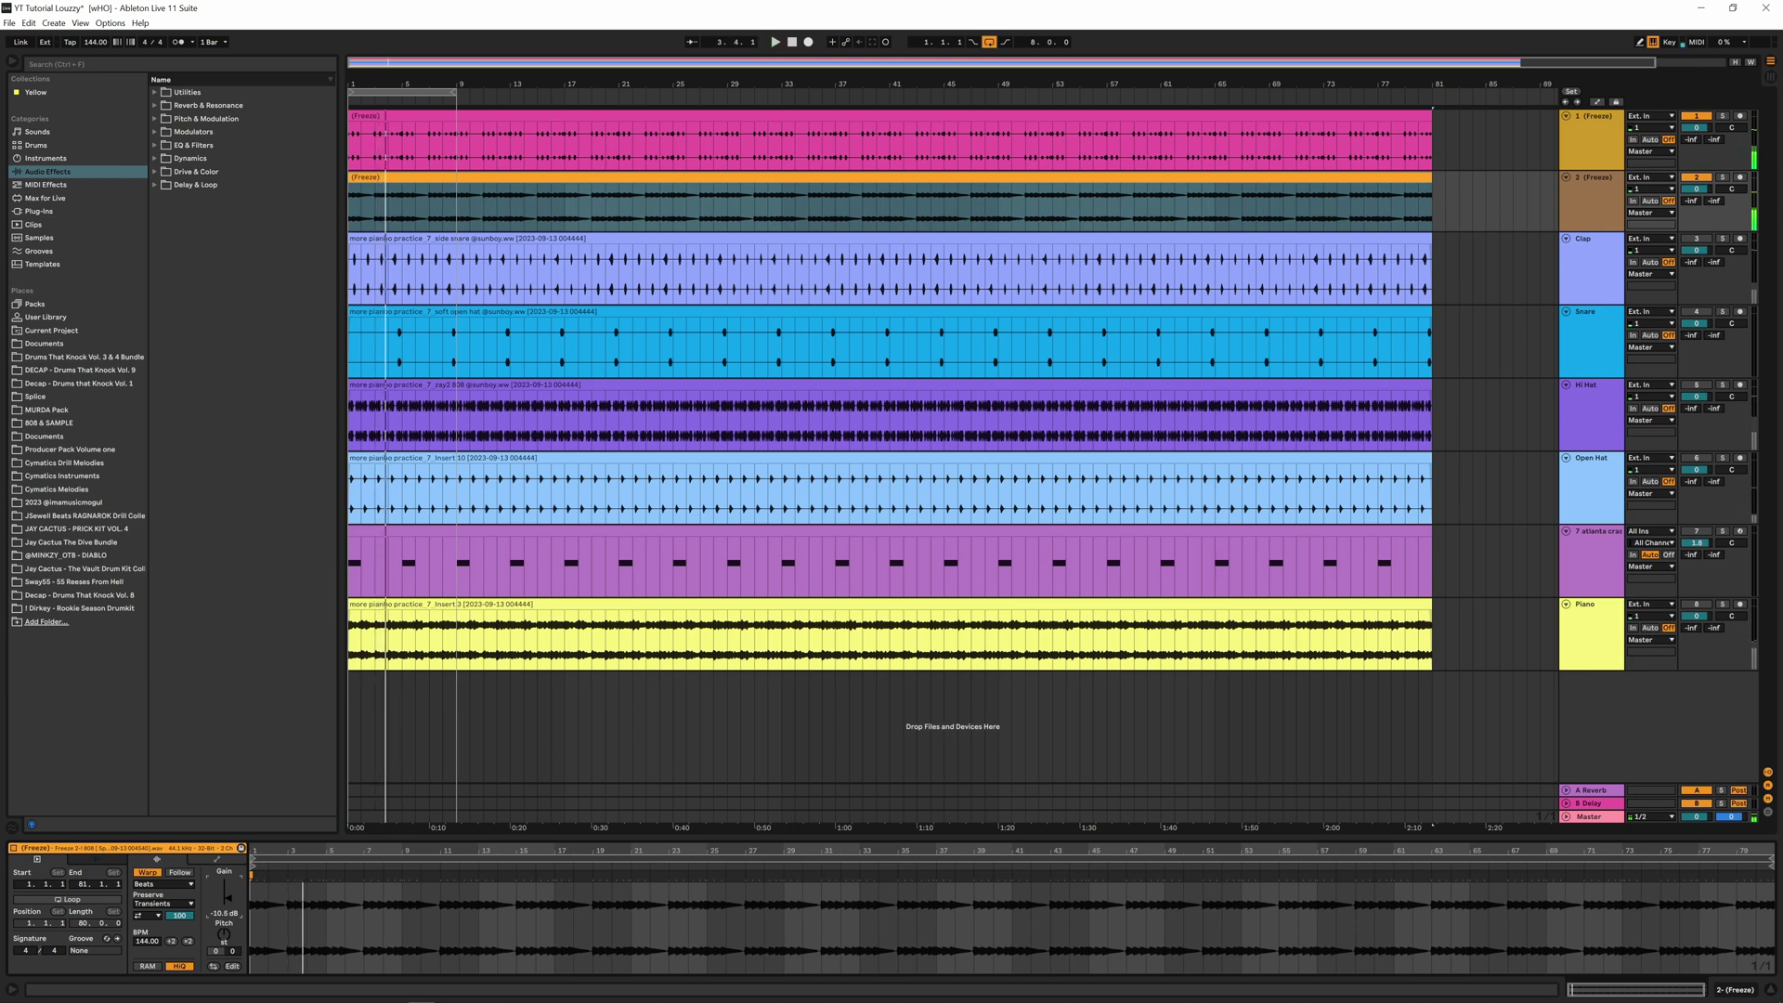
pyautogui.press('Tab')
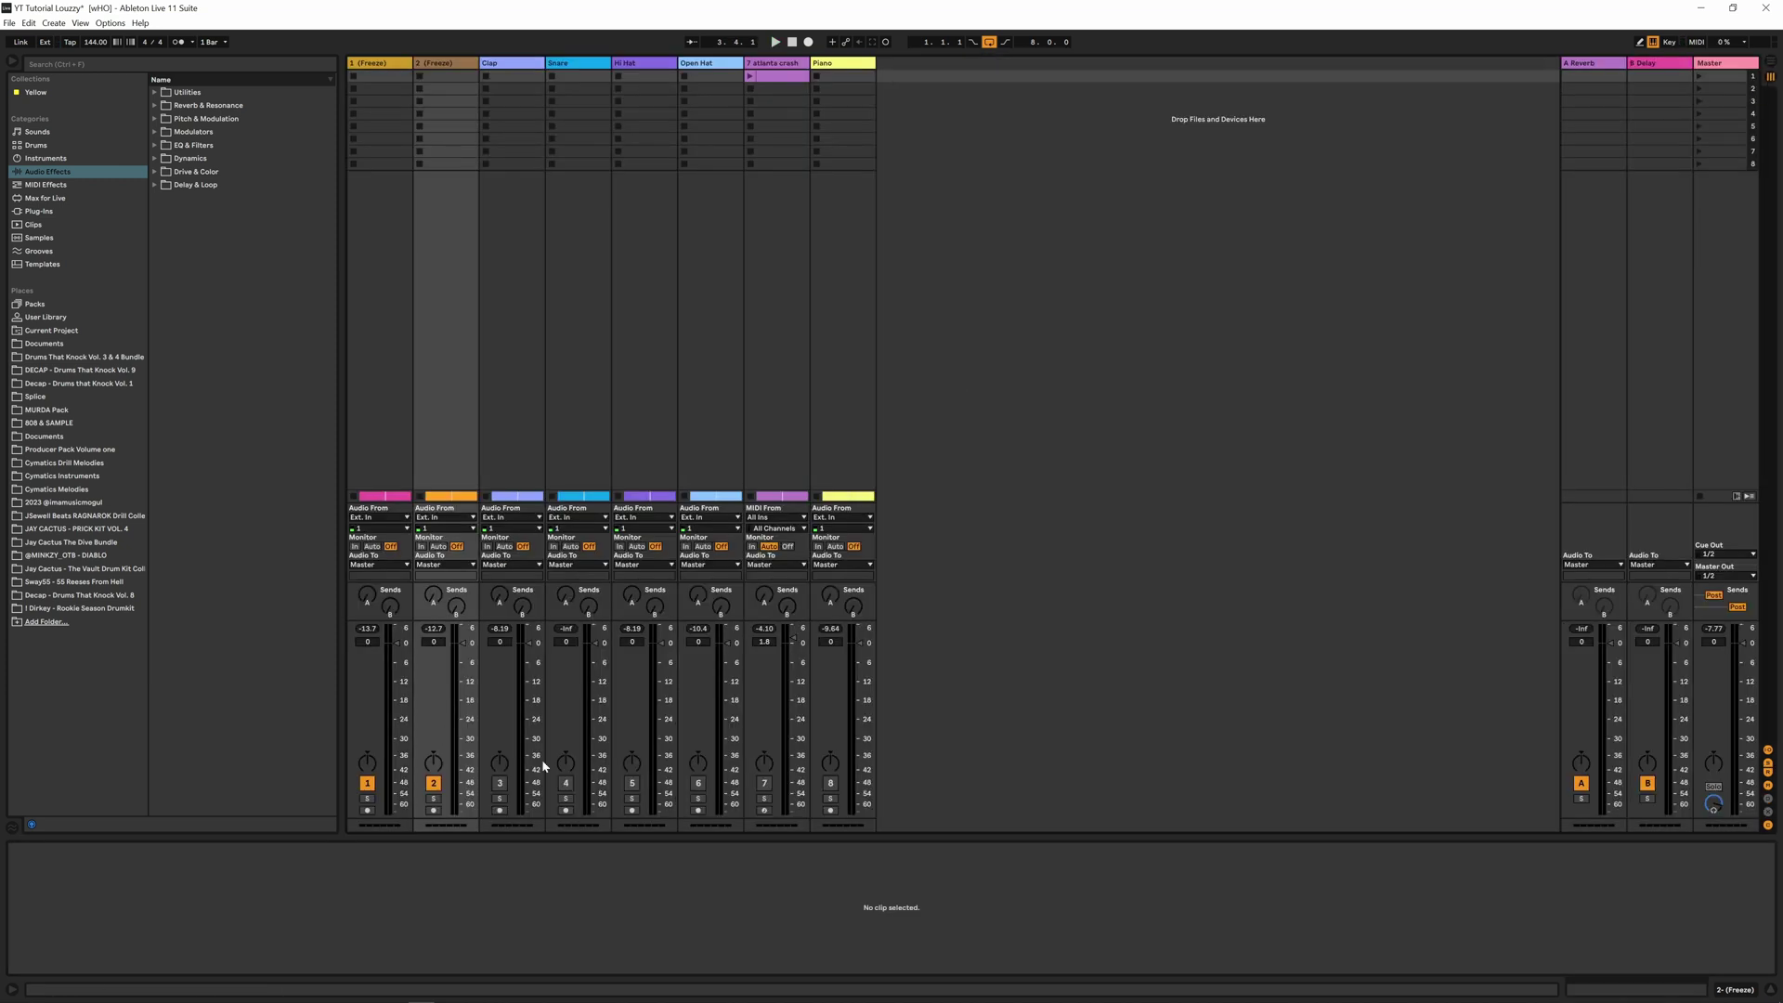
pyautogui.press('space')
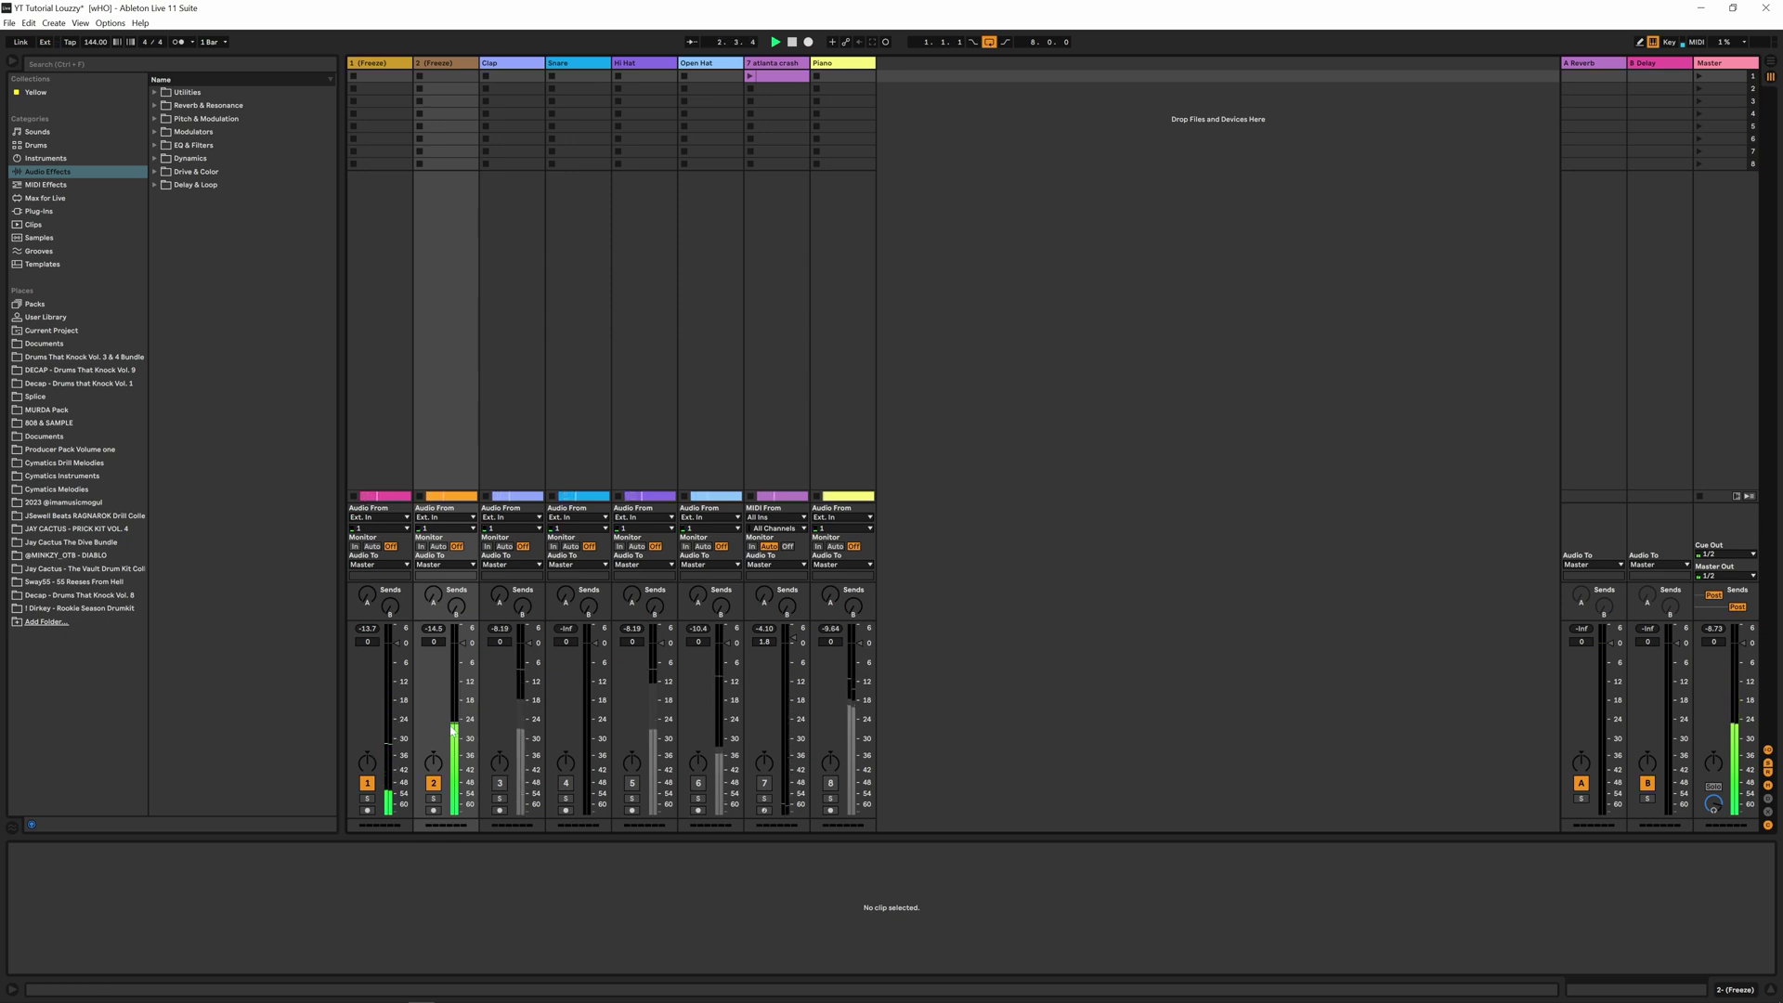
# Unmute the Clap track, lower its clip gain to -10.0 dB, and play it back with the Snare track also unmuted
pyautogui.click(500, 783)
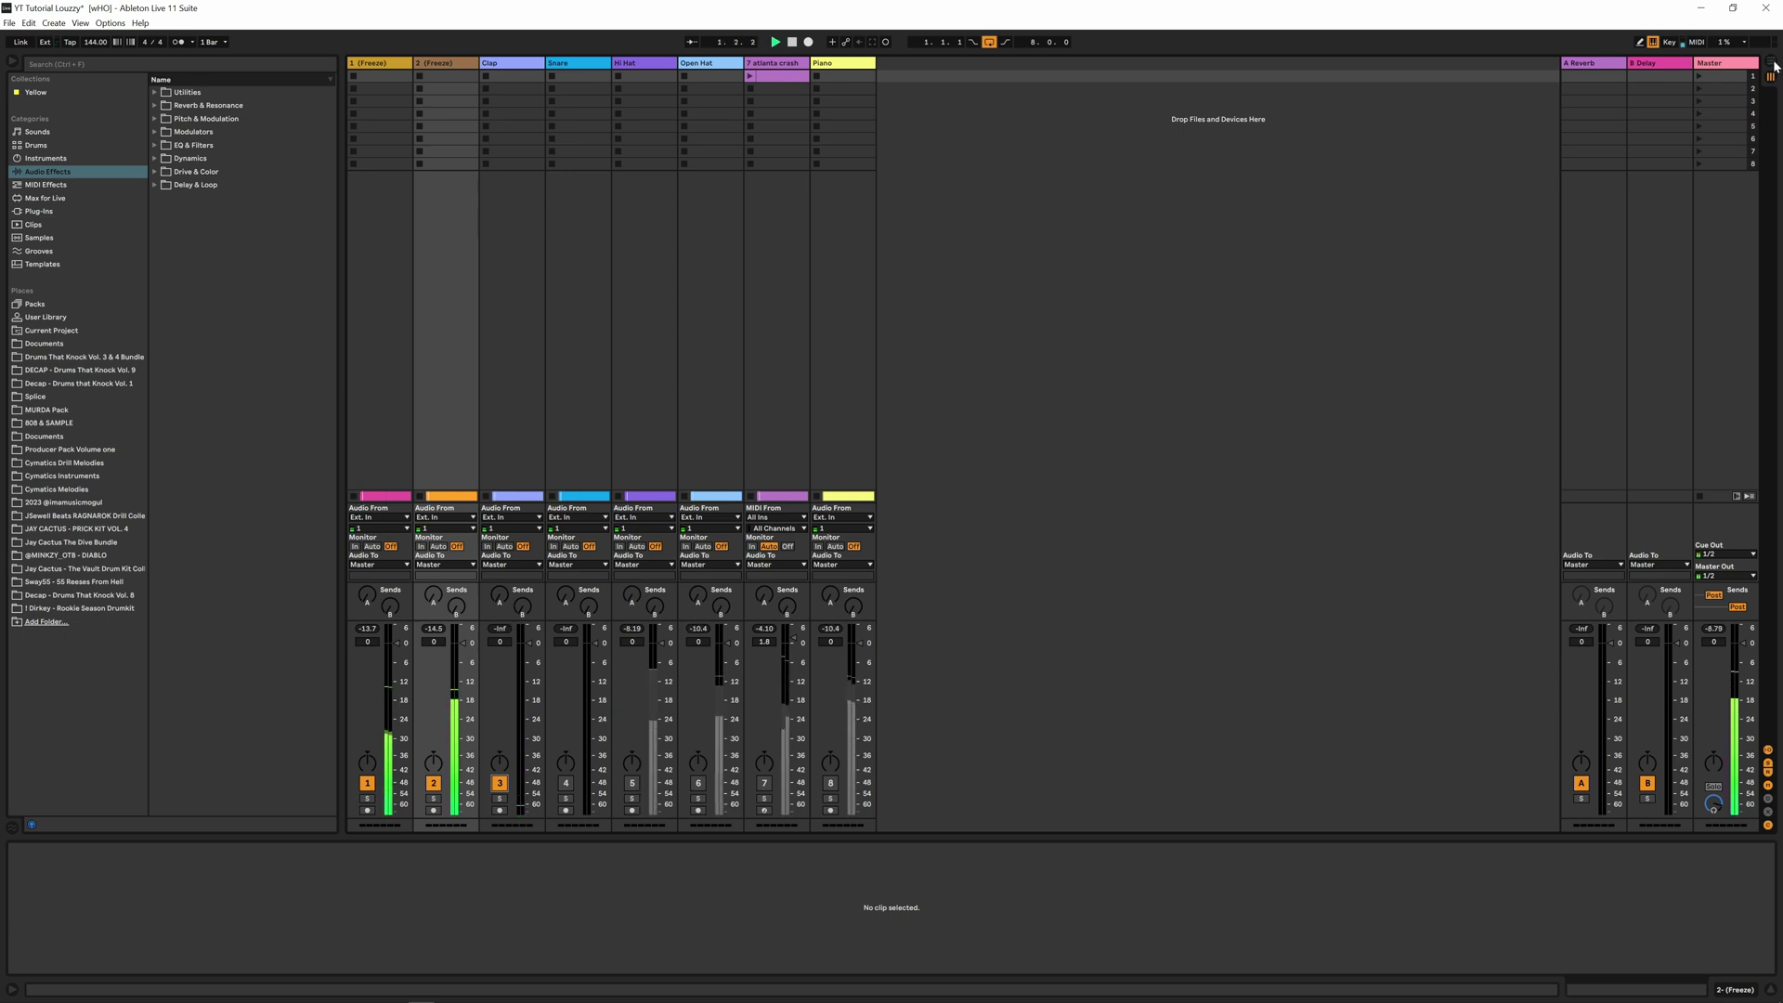
pyautogui.press('Tab')
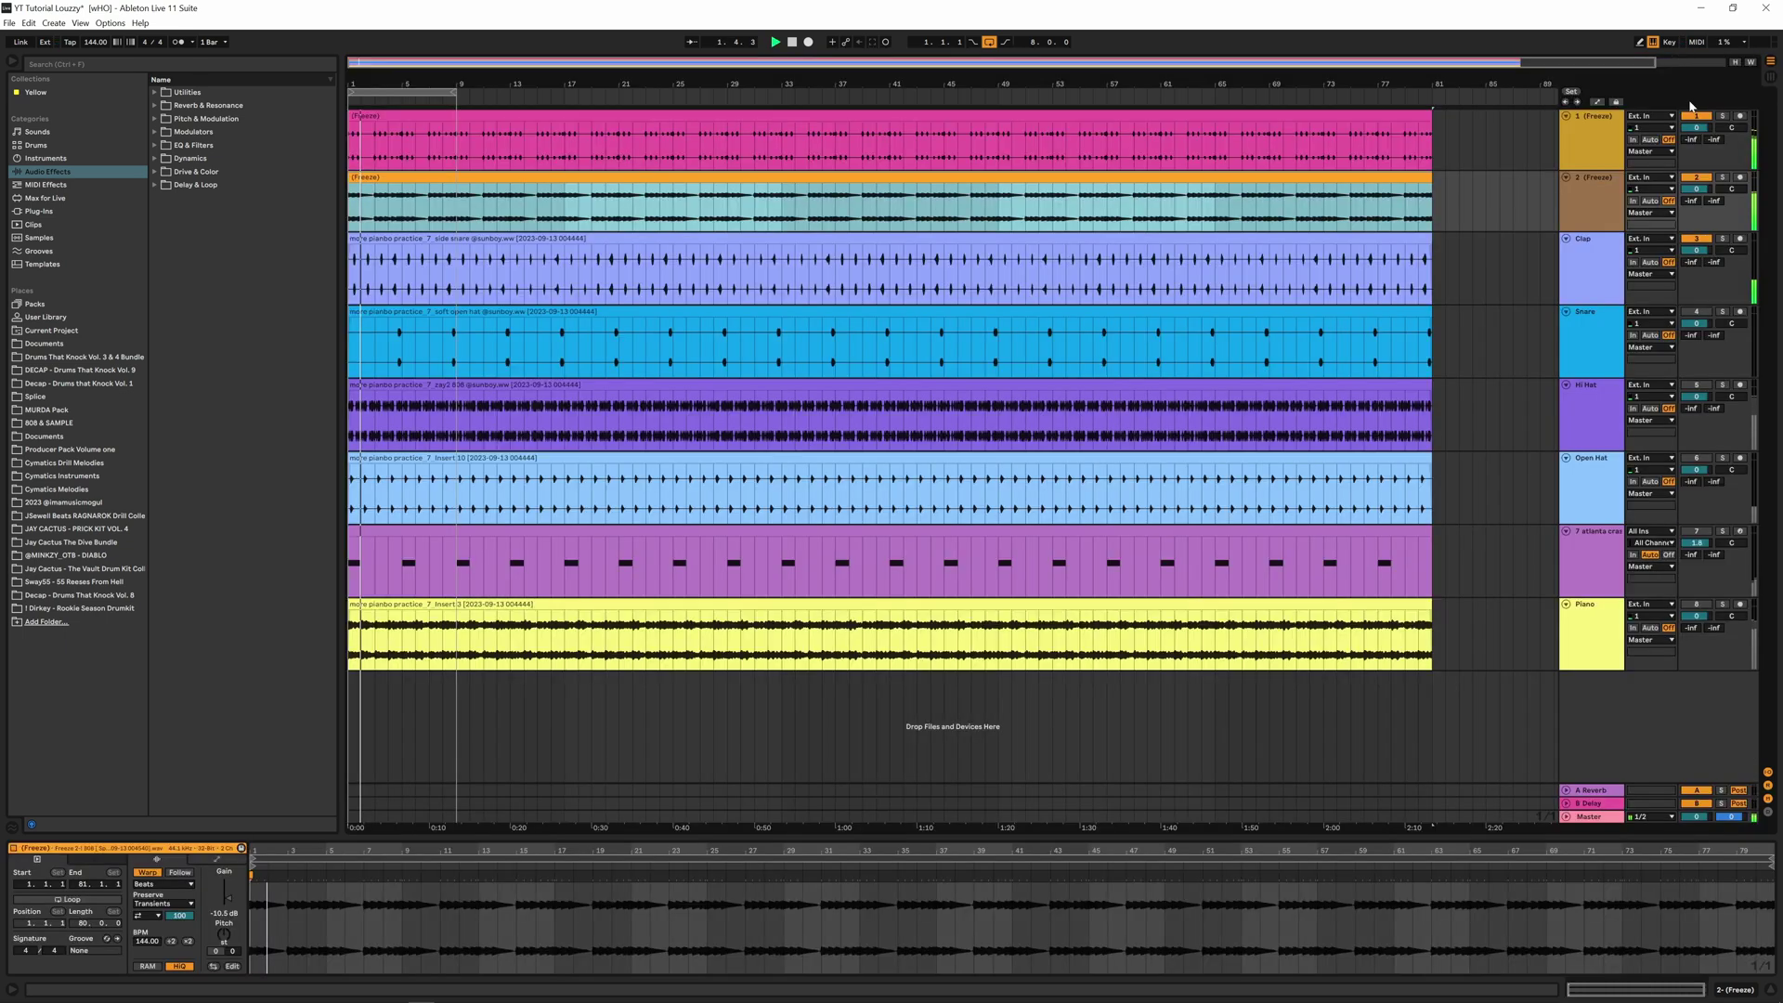
pyautogui.click(457, 240)
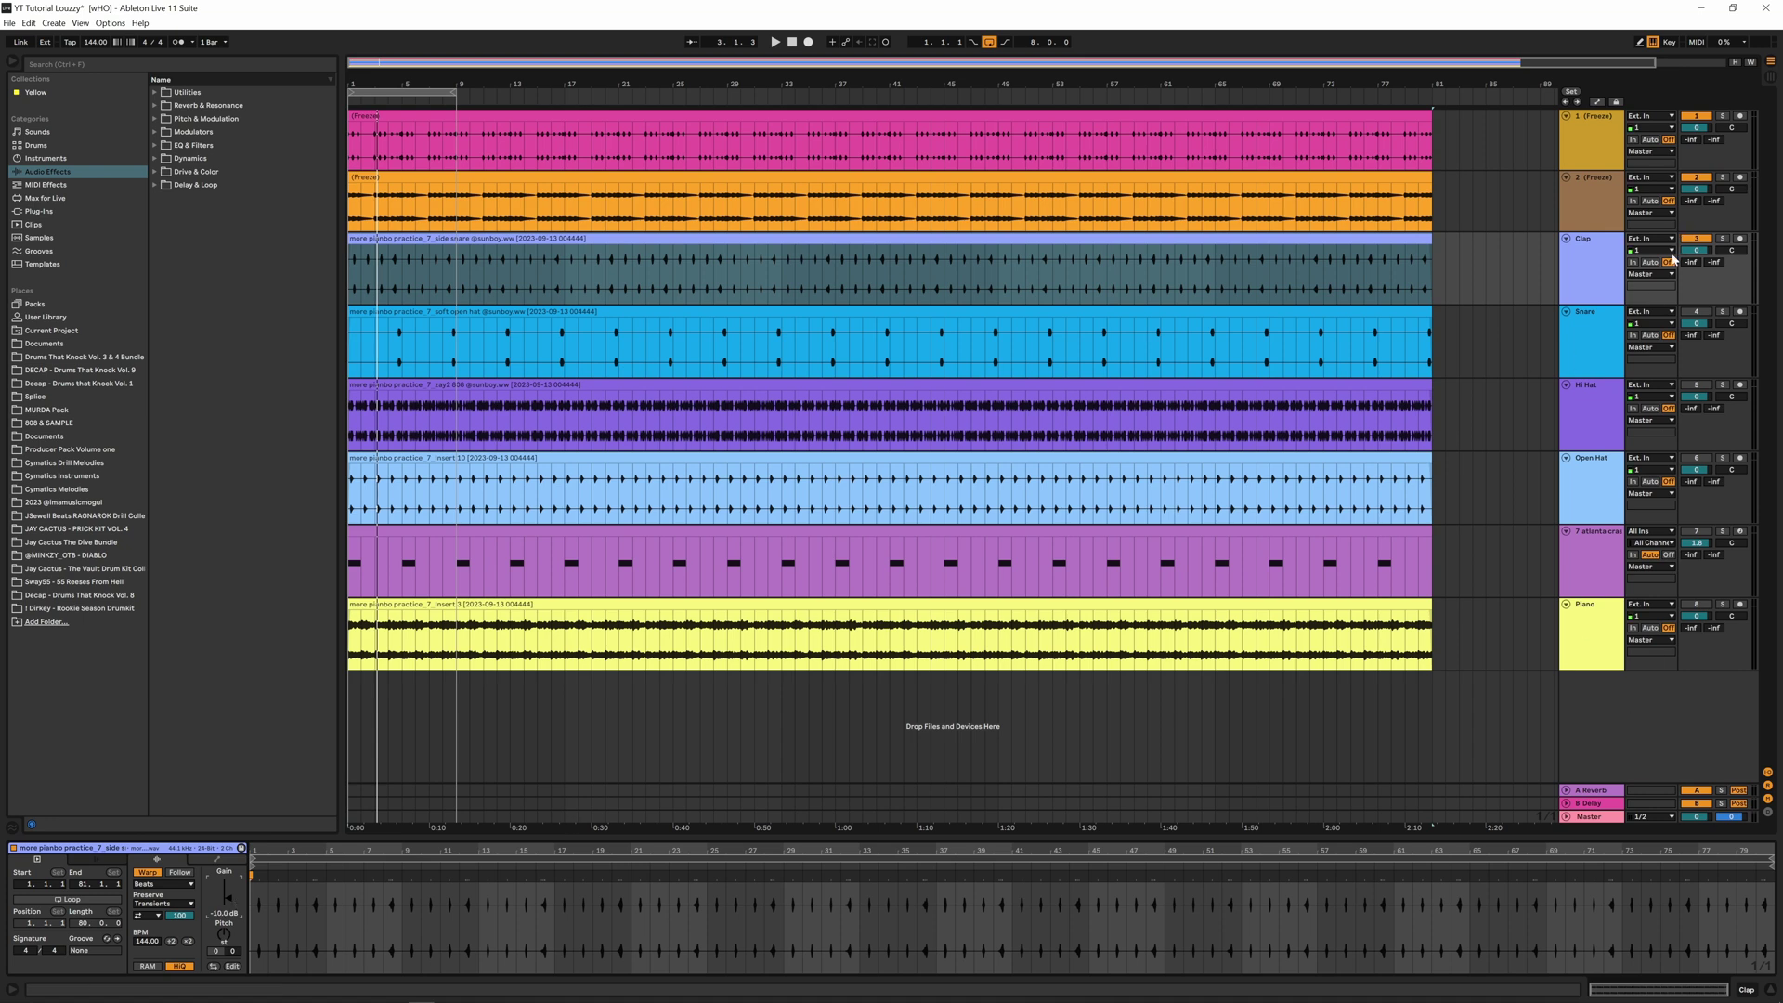
pyautogui.click(1771, 77)
pyautogui.press('space')
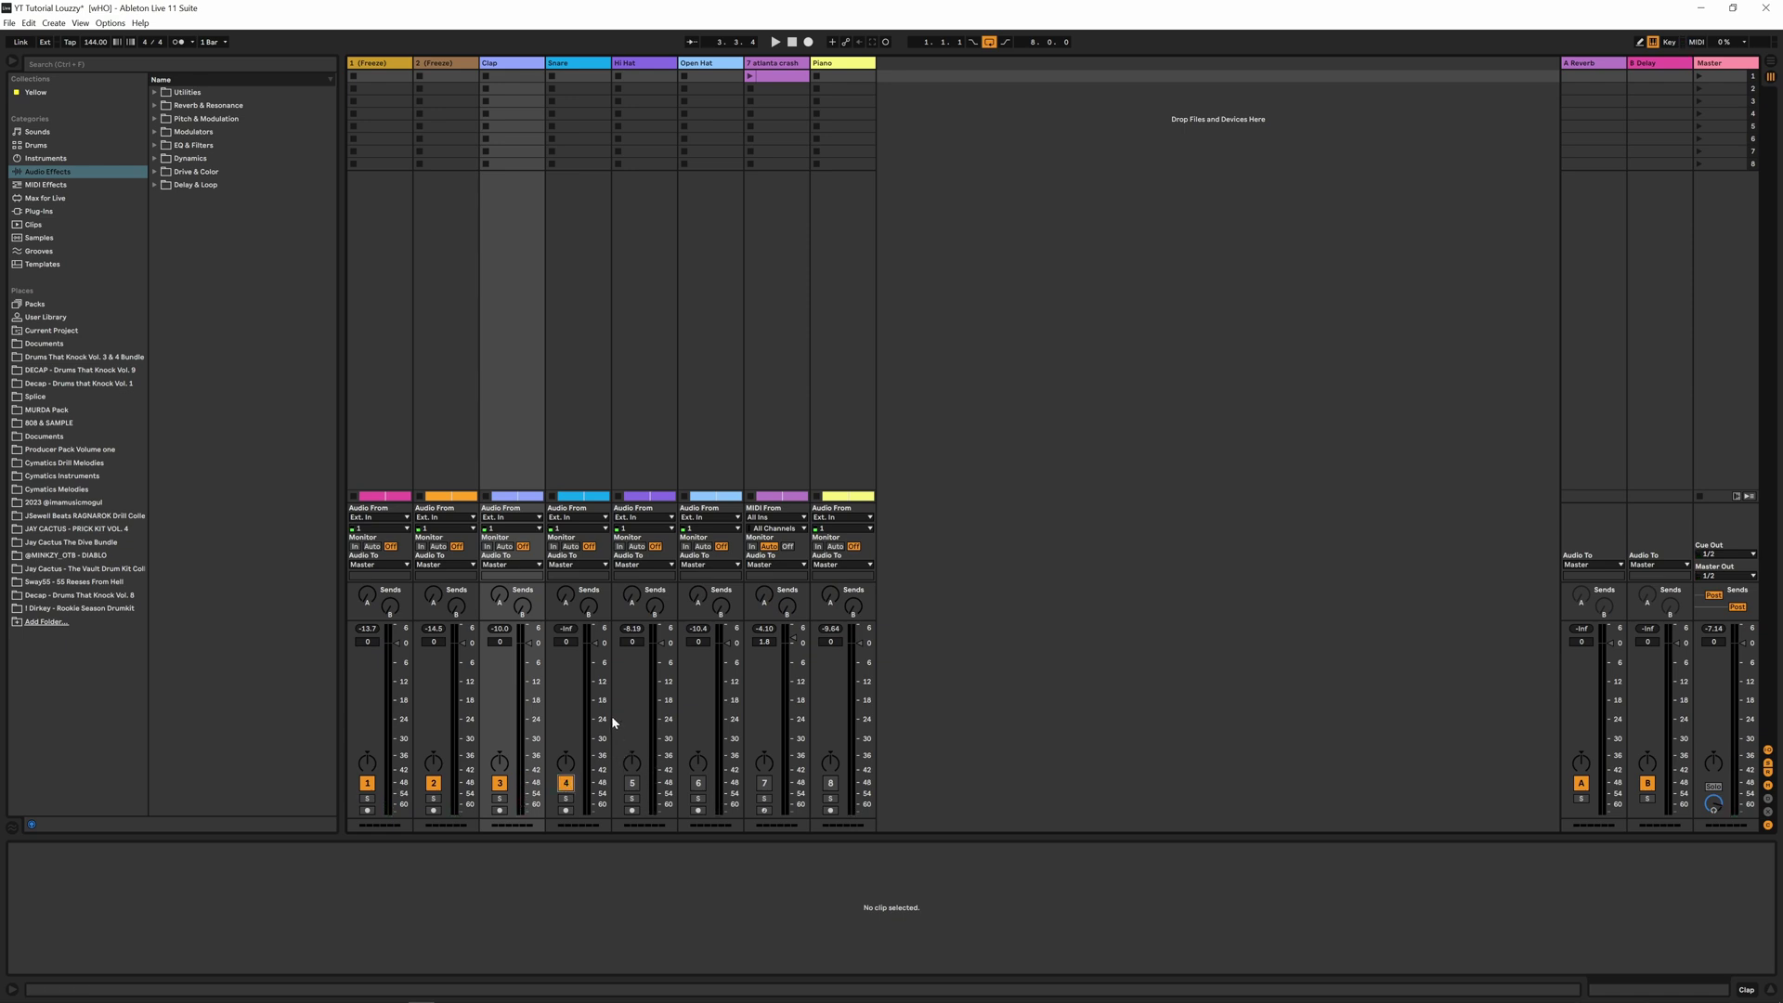
pyautogui.press('space')
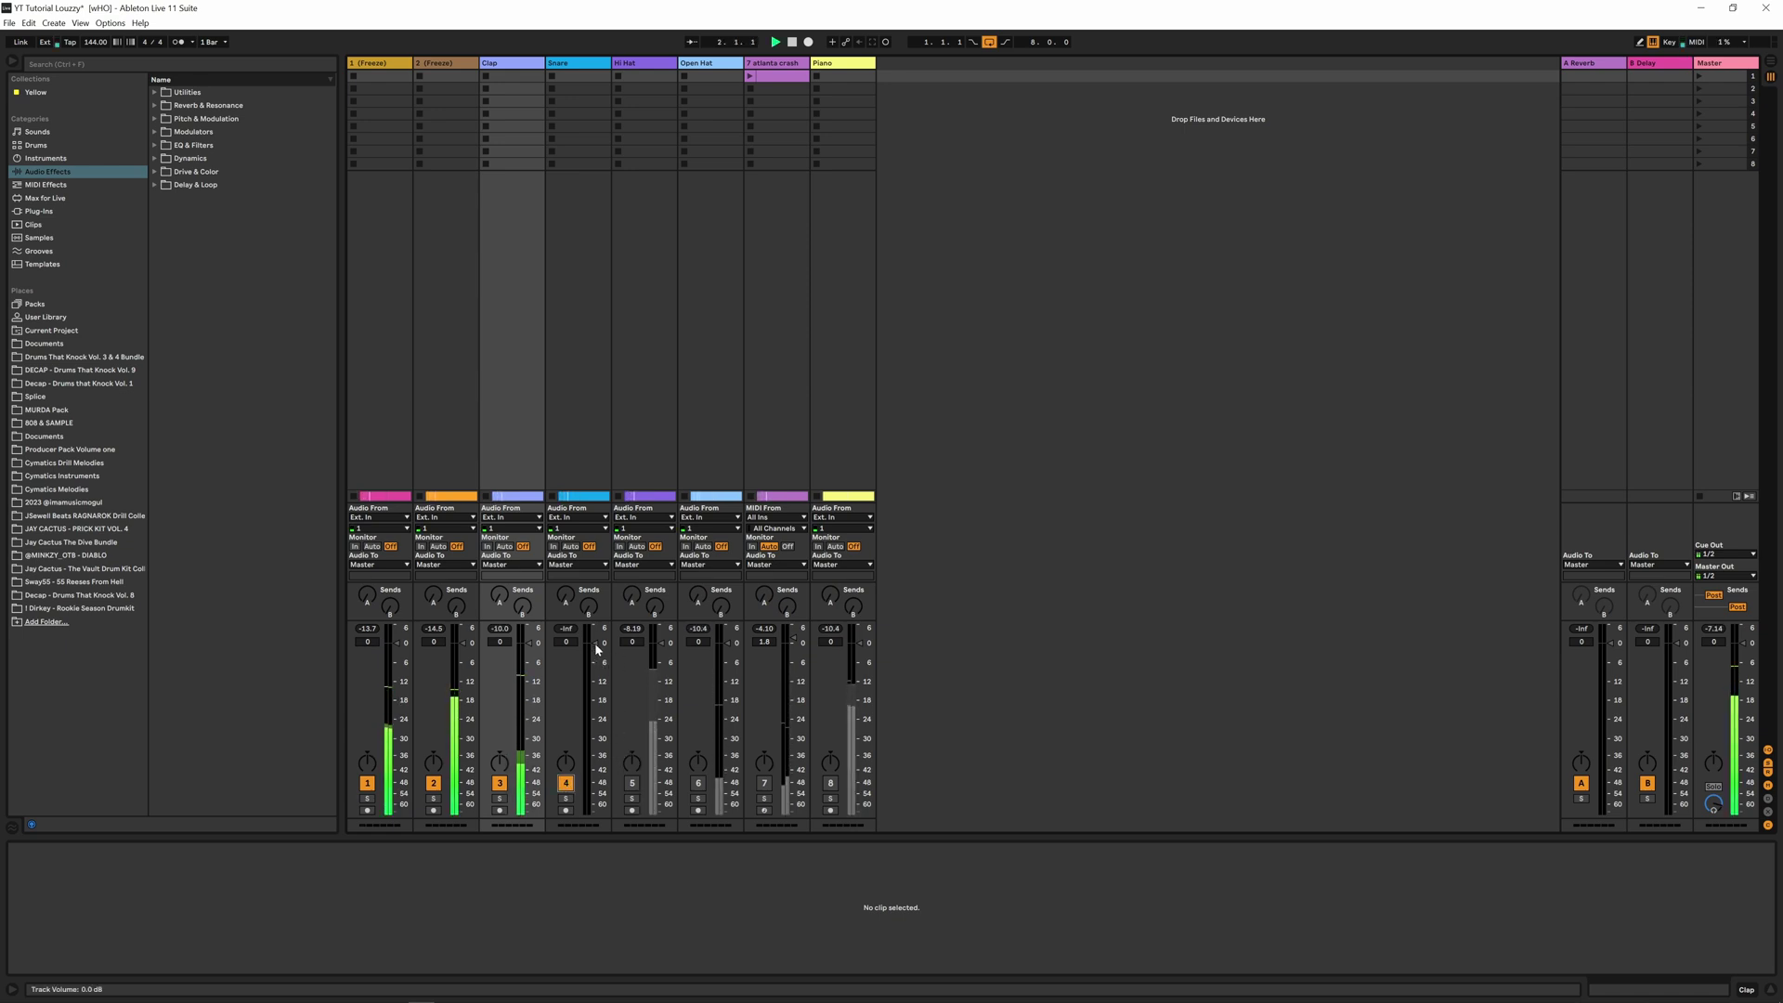
# Unmute the Hi Hat track, lower its clip gain to -16.6 dB, and play it back against the mixer meters
pyautogui.click(635, 786)
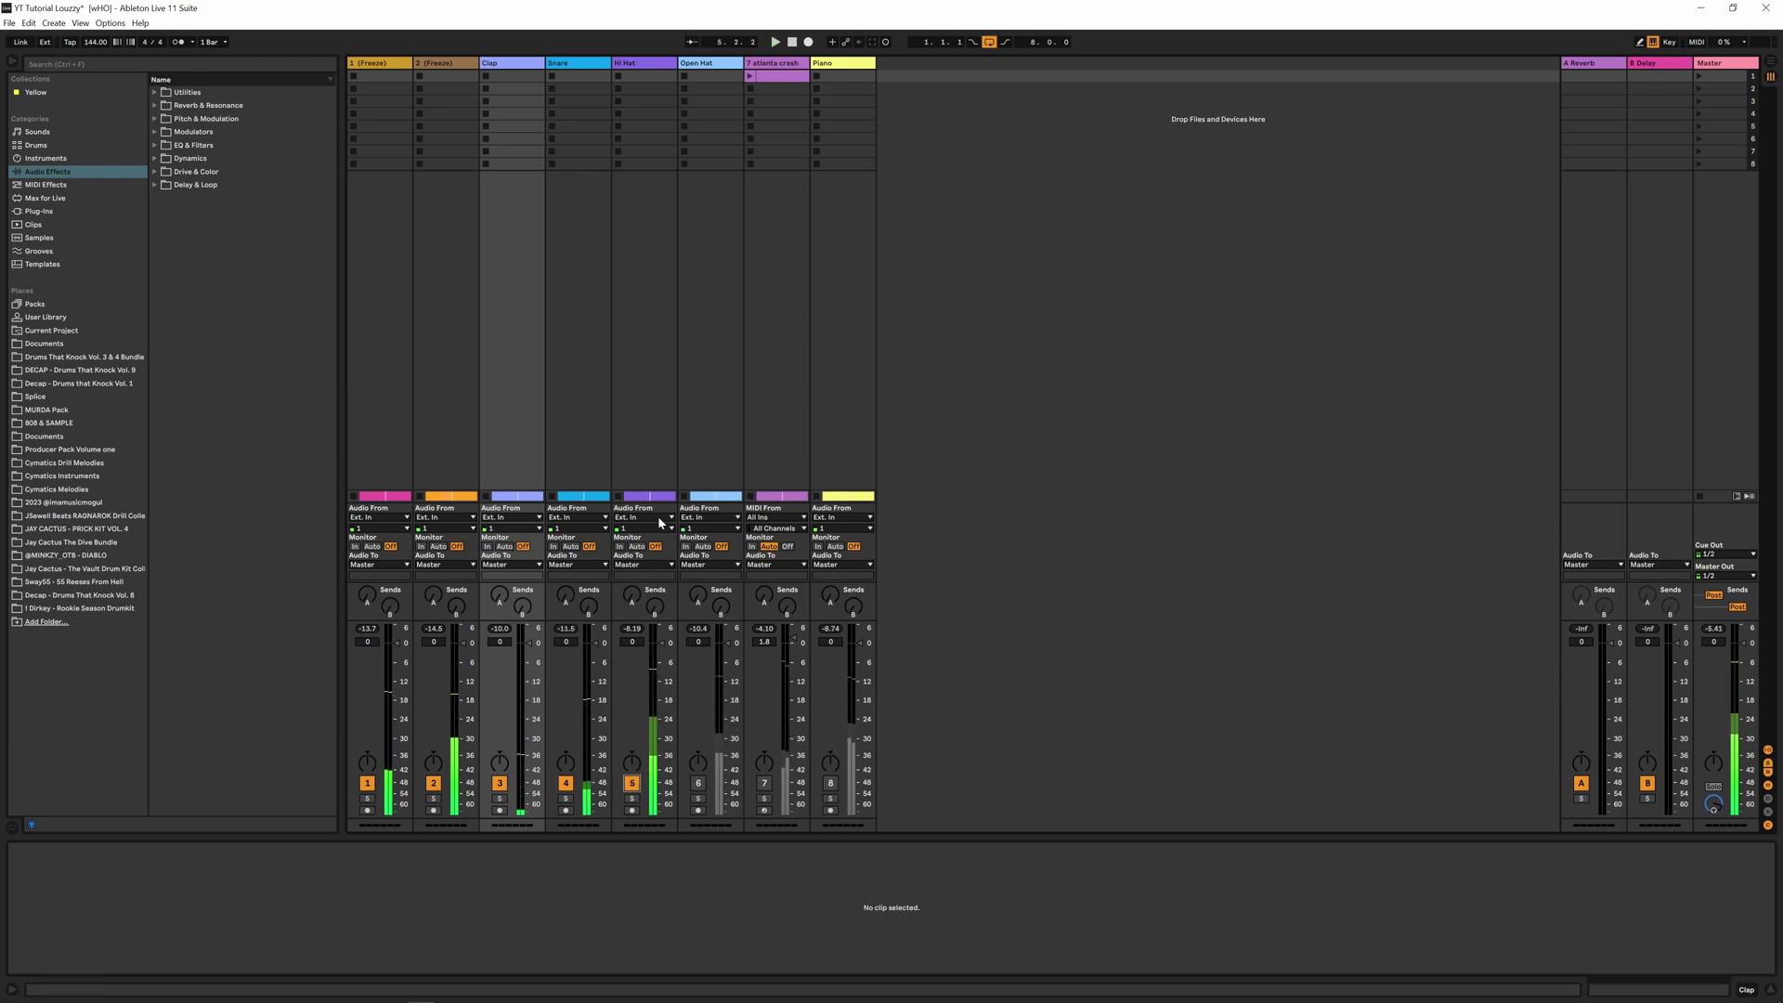
pyautogui.click(656, 76)
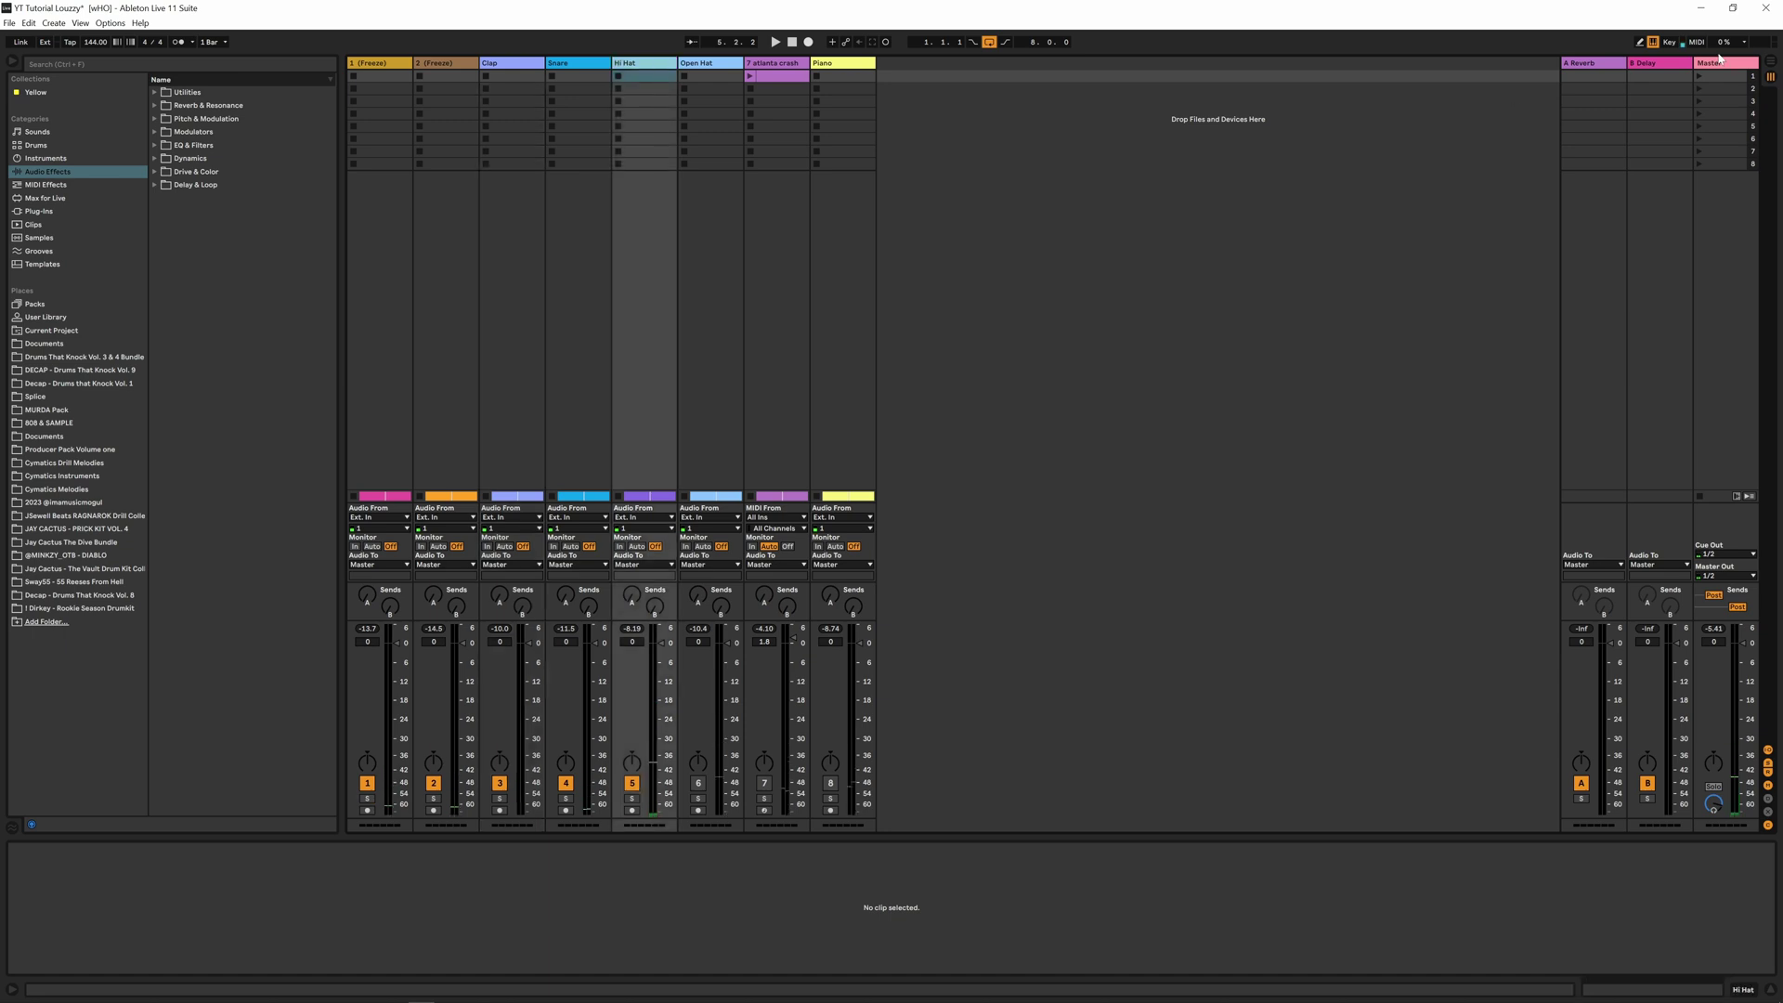
pyautogui.click(1773, 62)
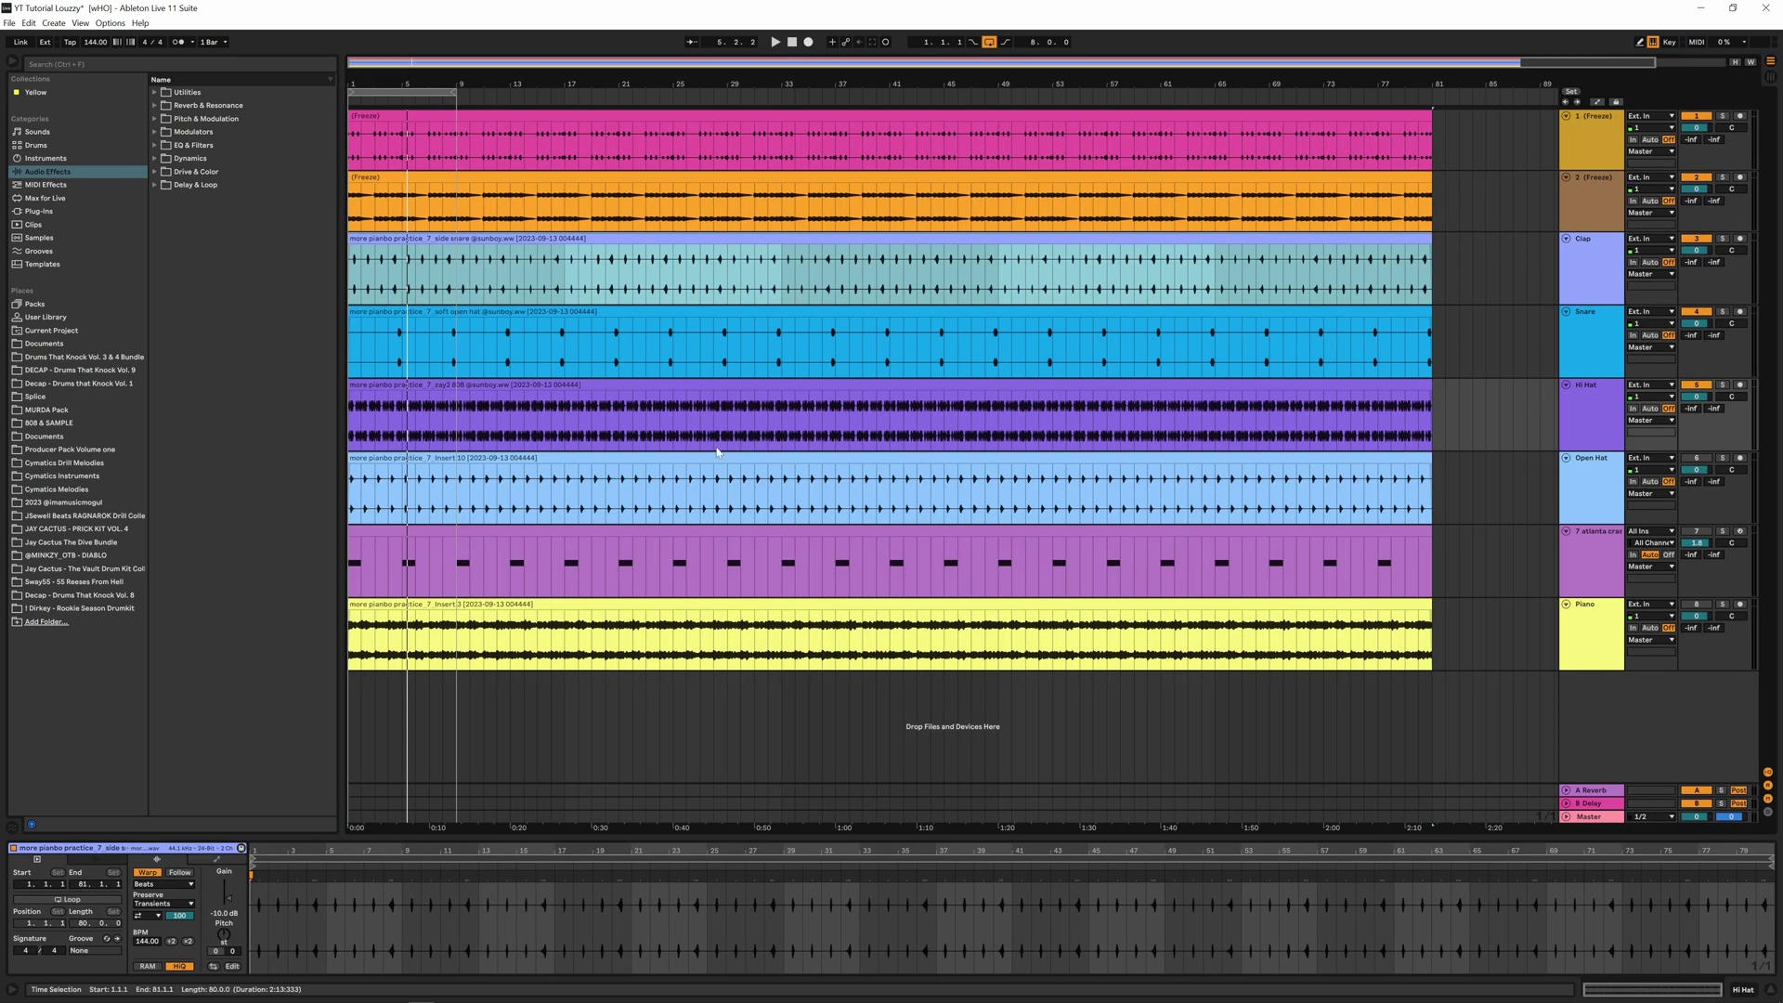
pyautogui.click(549, 386)
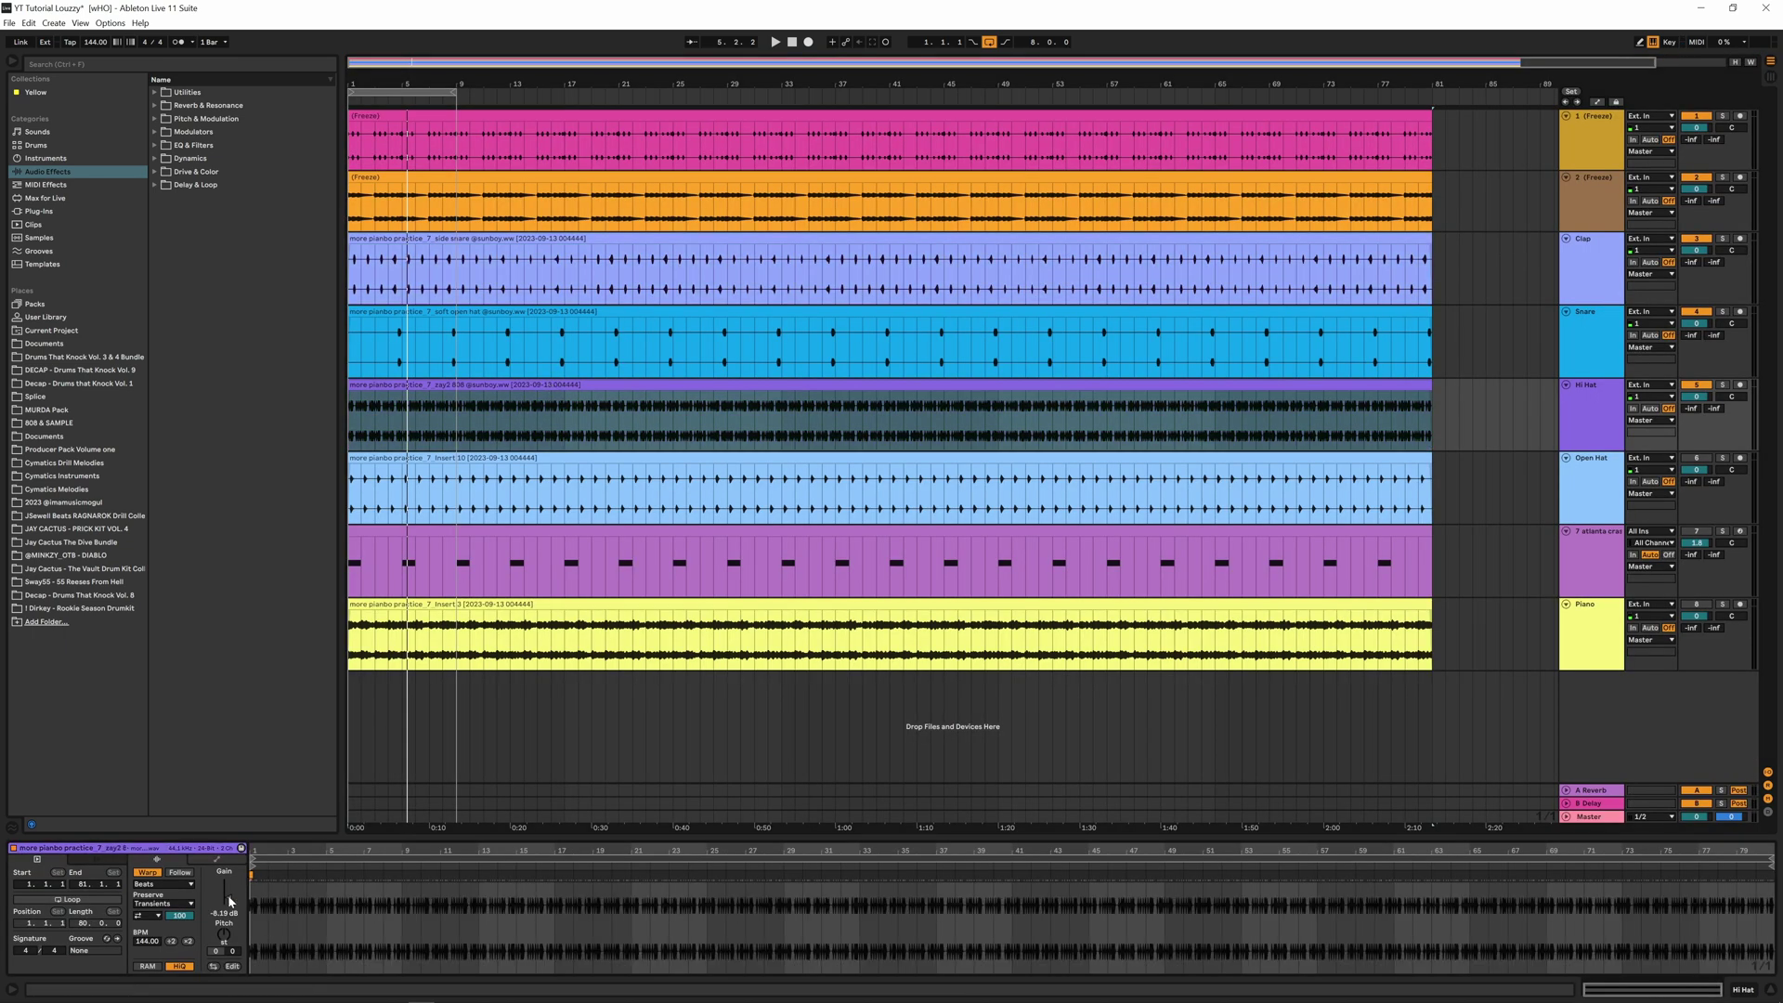
pyautogui.moveTo(227, 897); pyautogui.dragTo(227, 905)
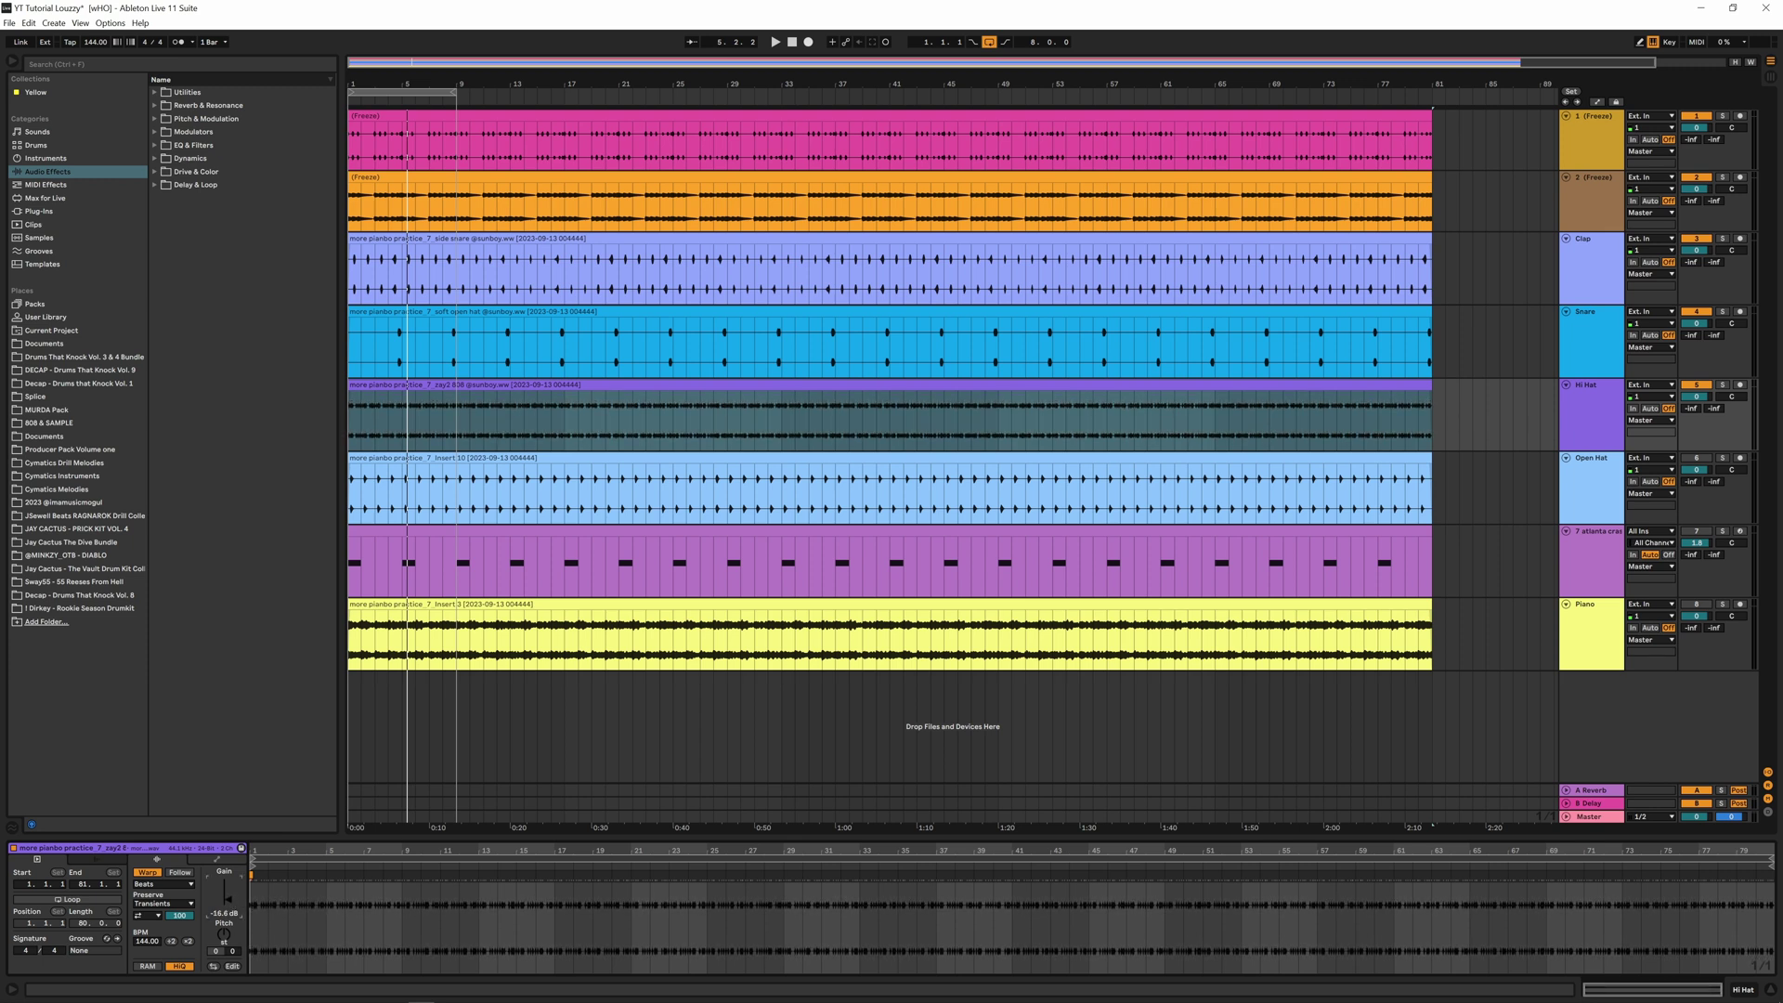
pyautogui.click(1771, 82)
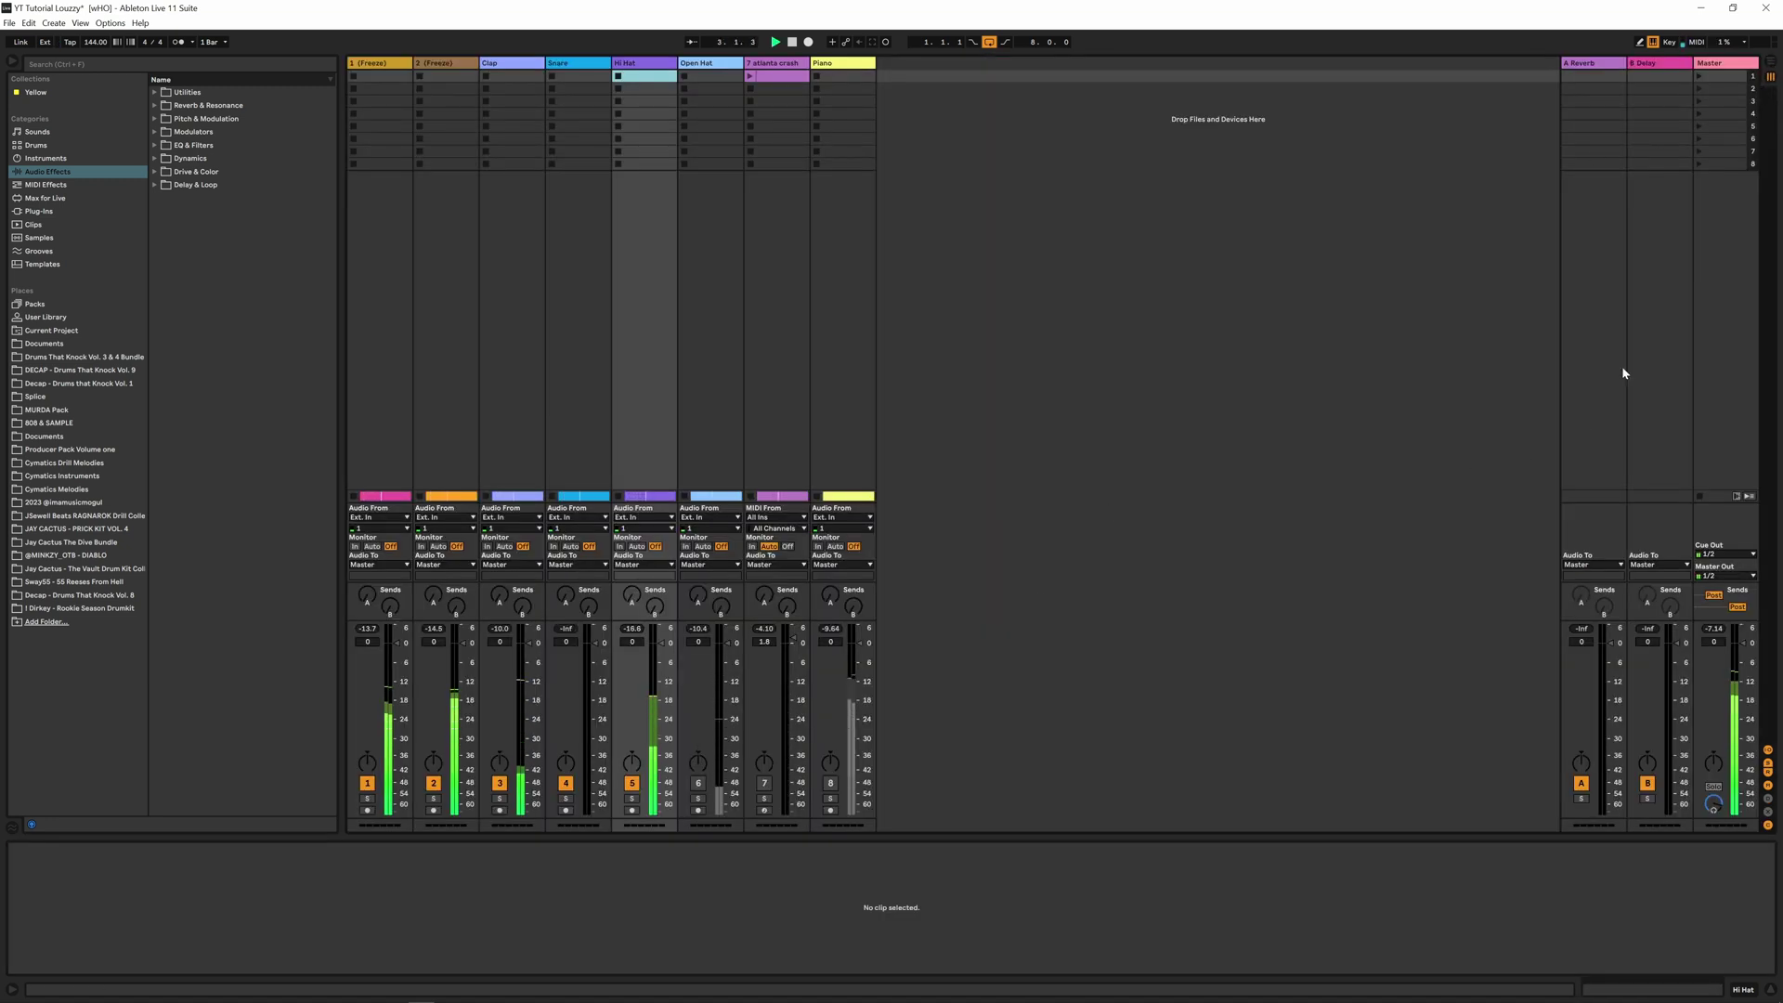
# Raise the Hi Hat clip's gain to -15.3 dB and finally to -14.5 dB, checking the mixer meters after each change
pyautogui.click(1770, 63)
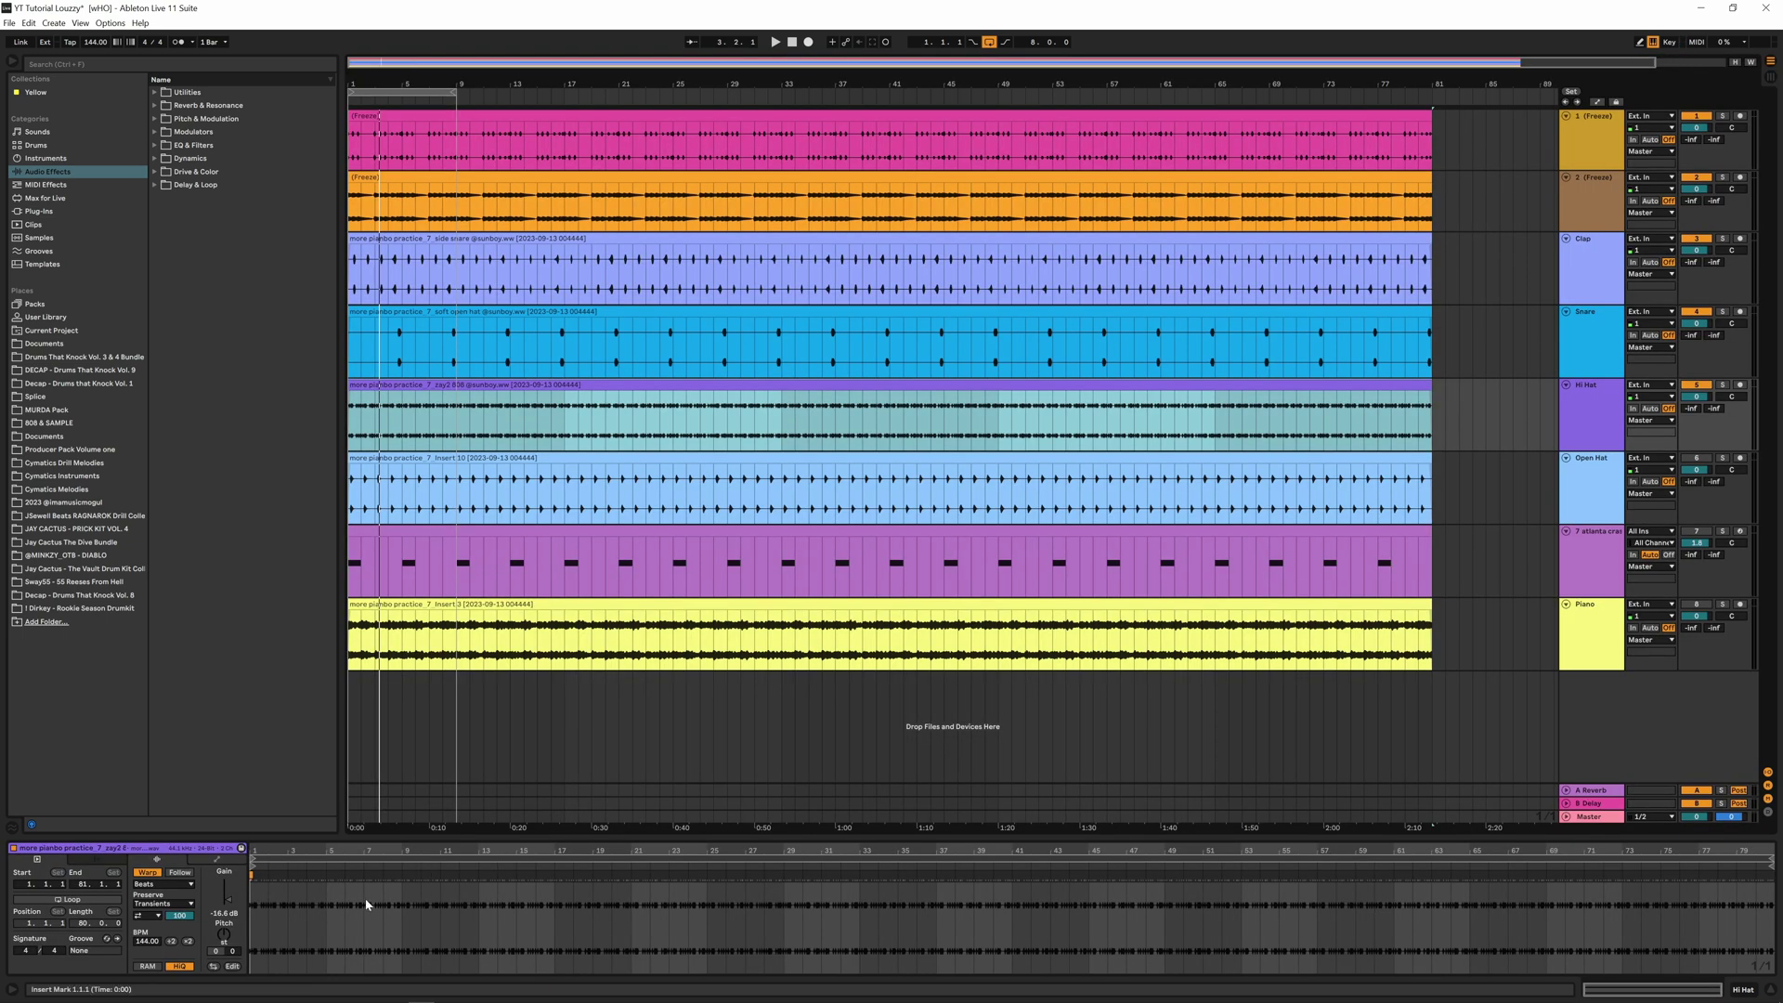
pyautogui.moveTo(228, 900); pyautogui.dragTo(228, 900)
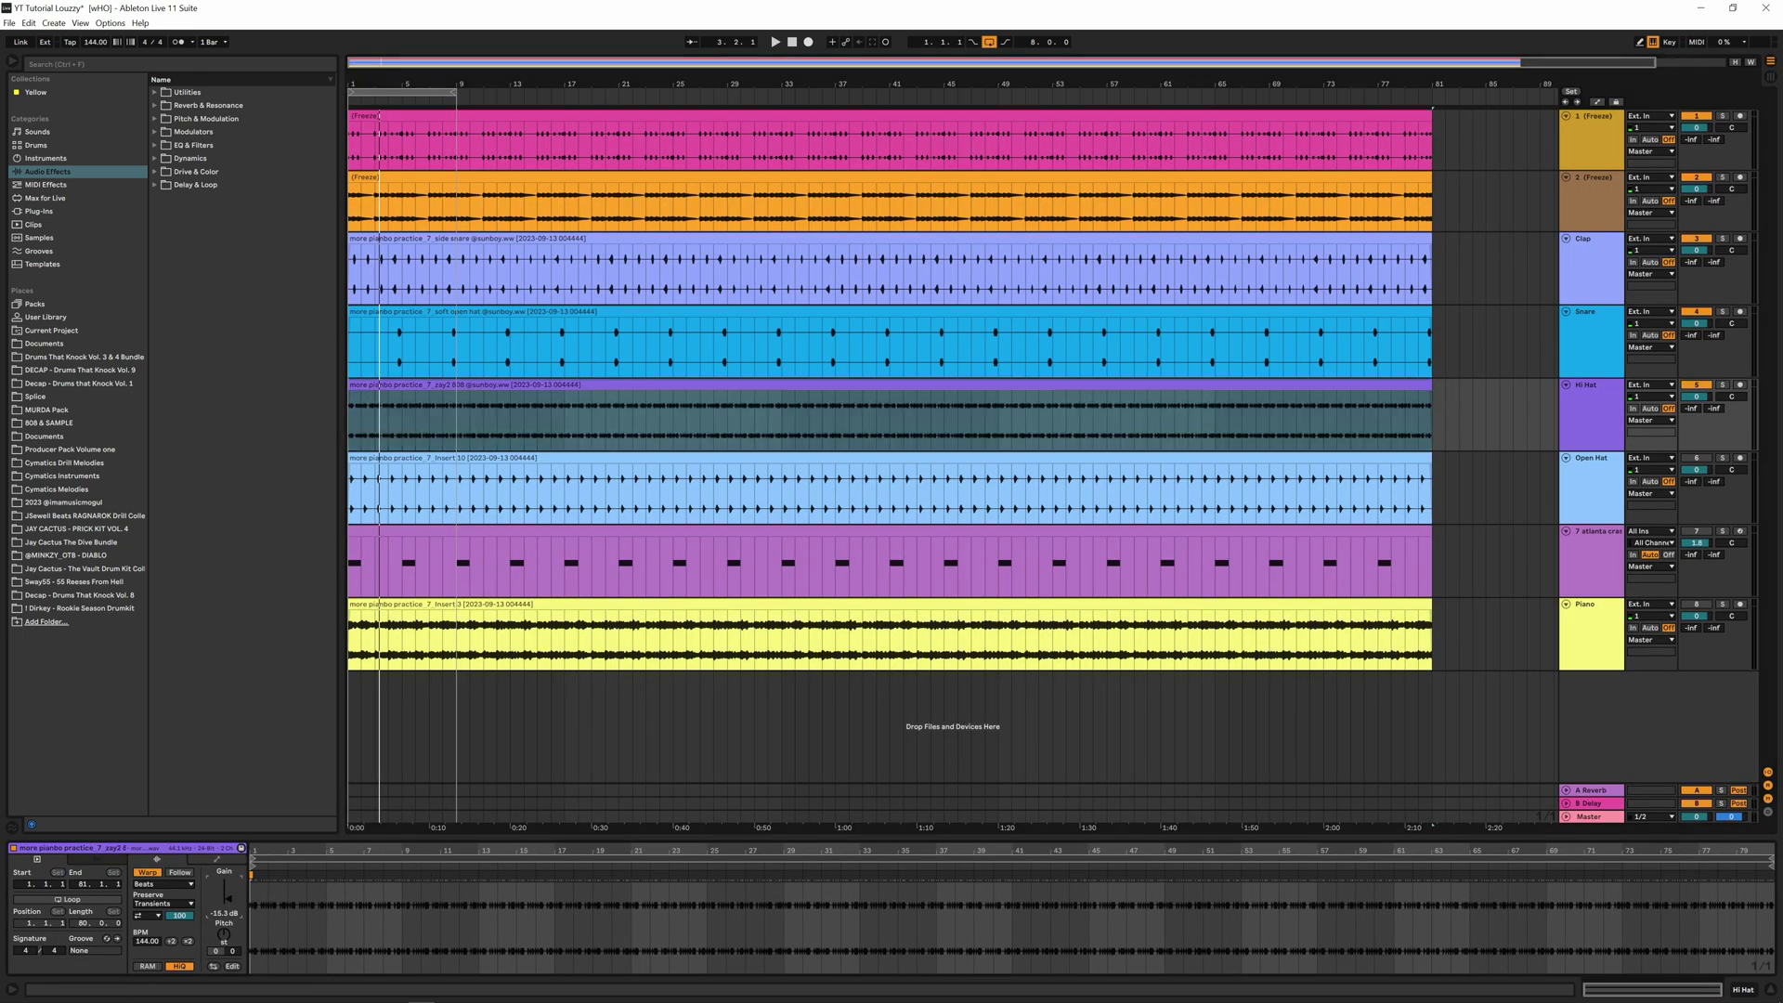
pyautogui.press('space')
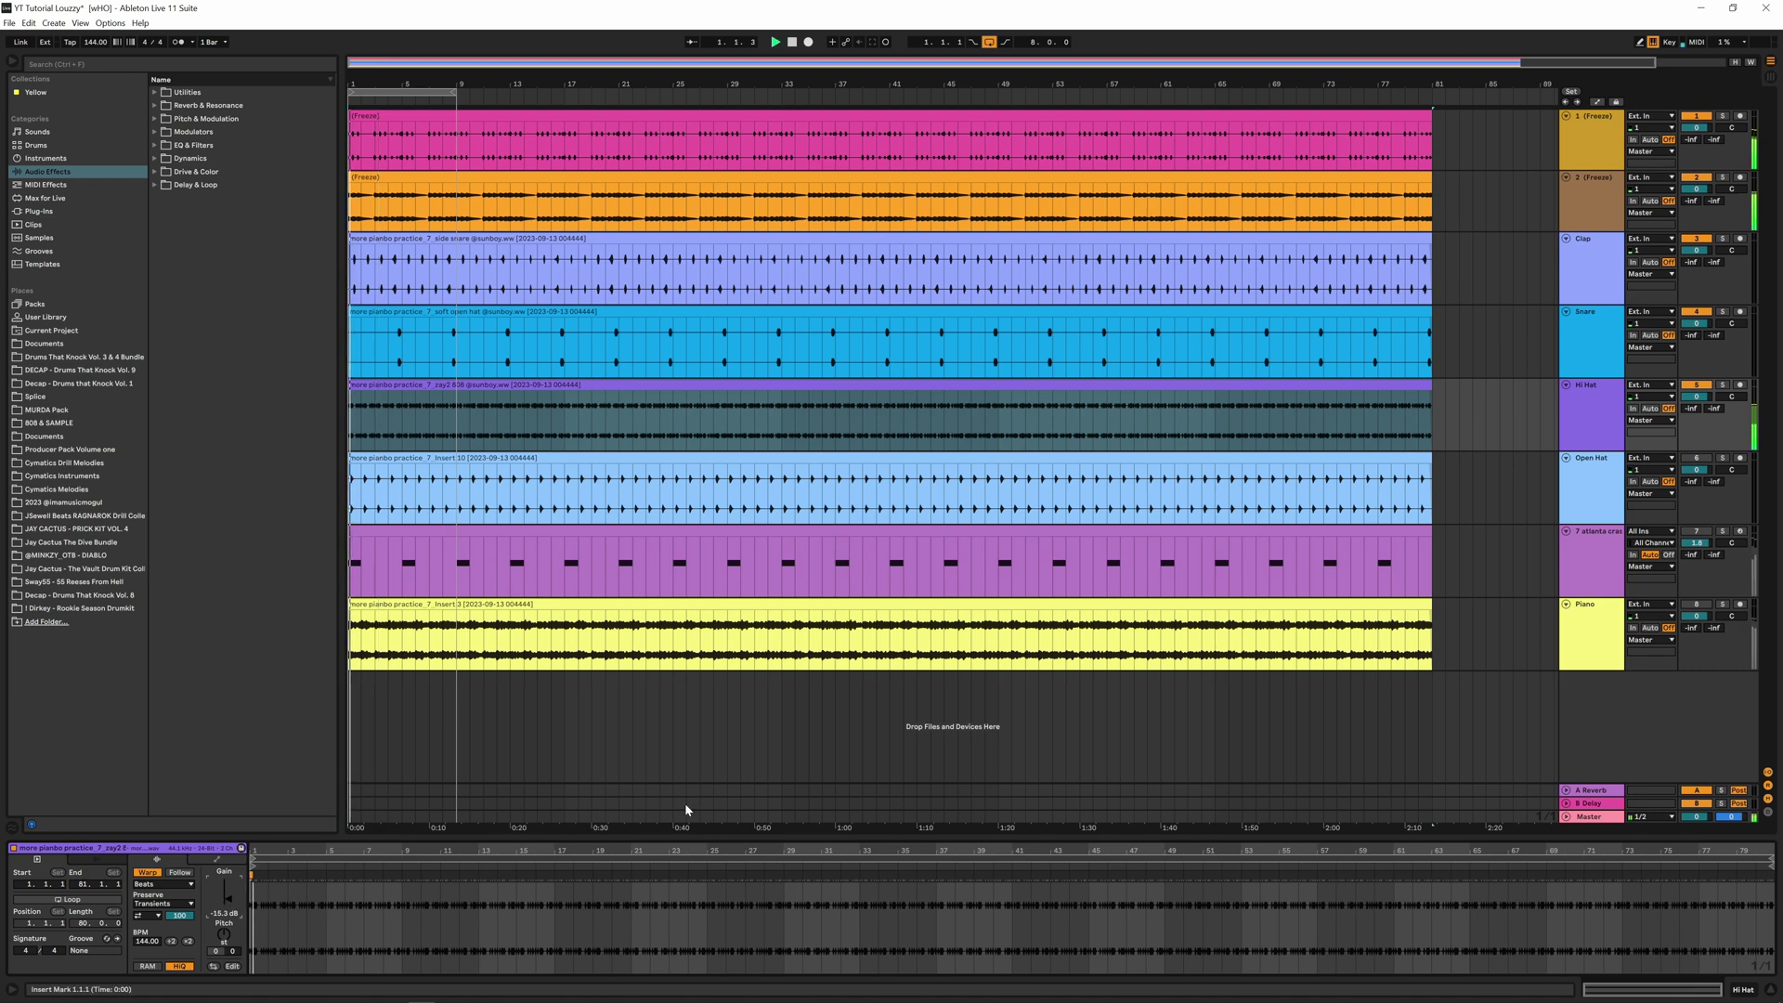
pyautogui.click(1775, 82)
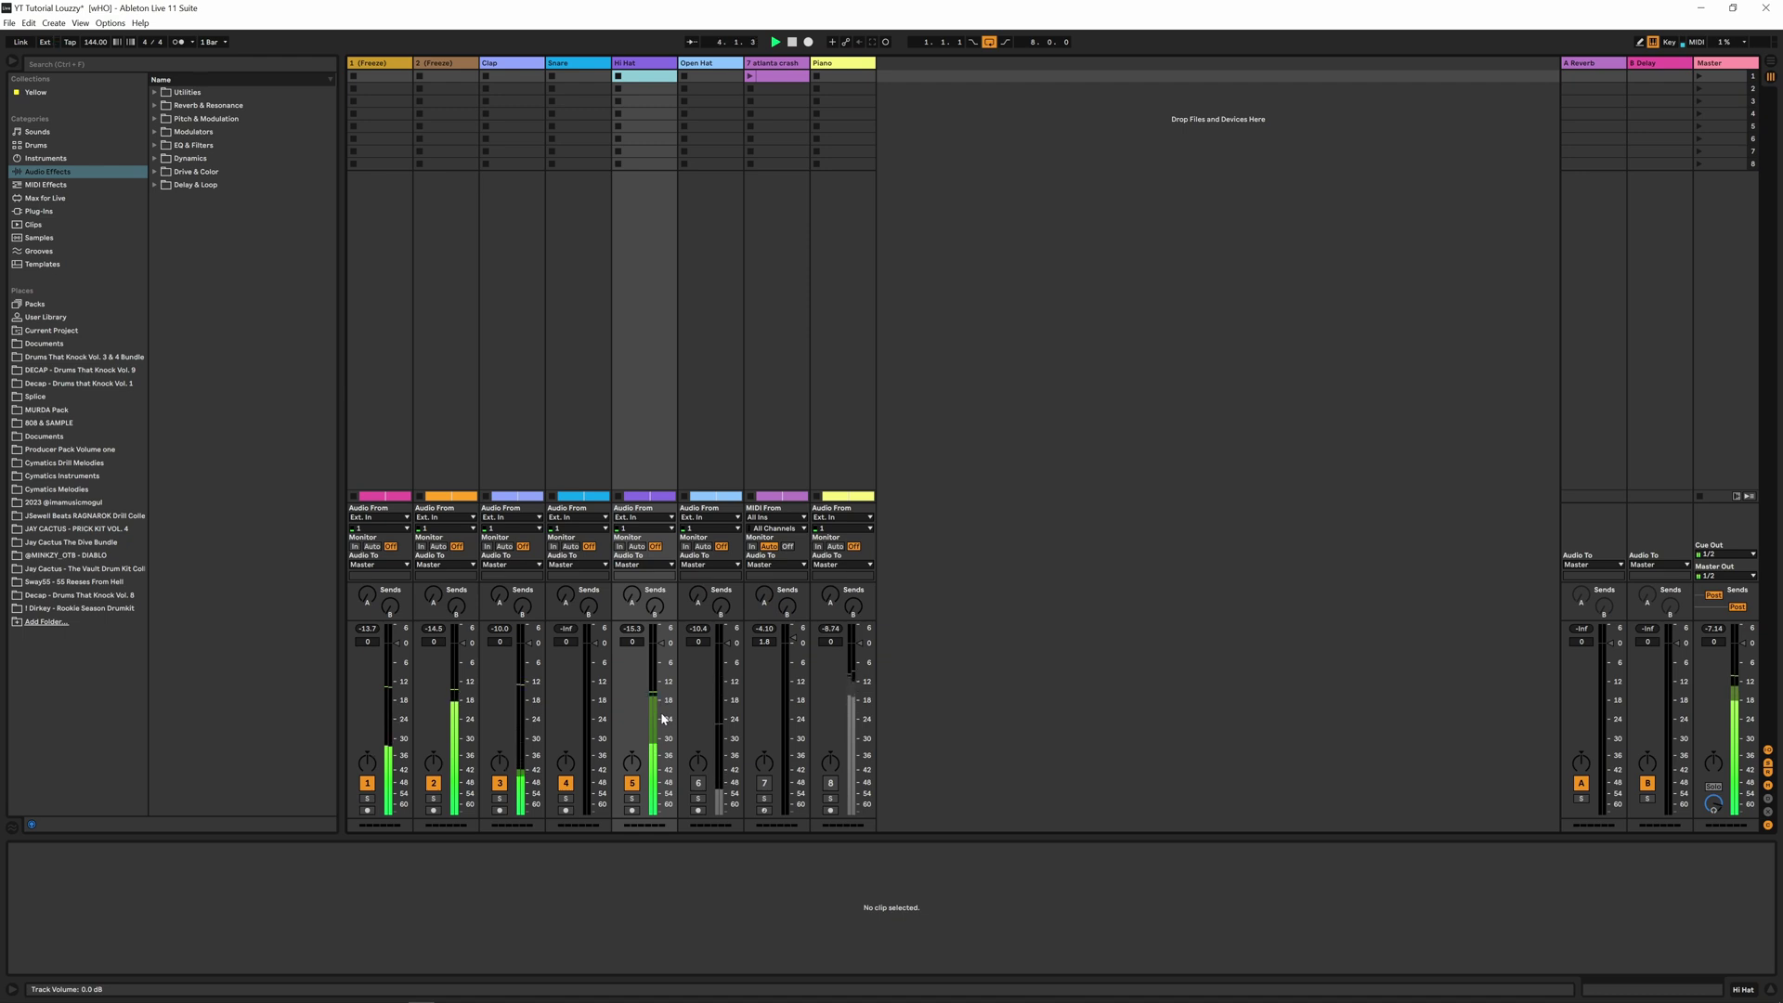
pyautogui.press('Tab')
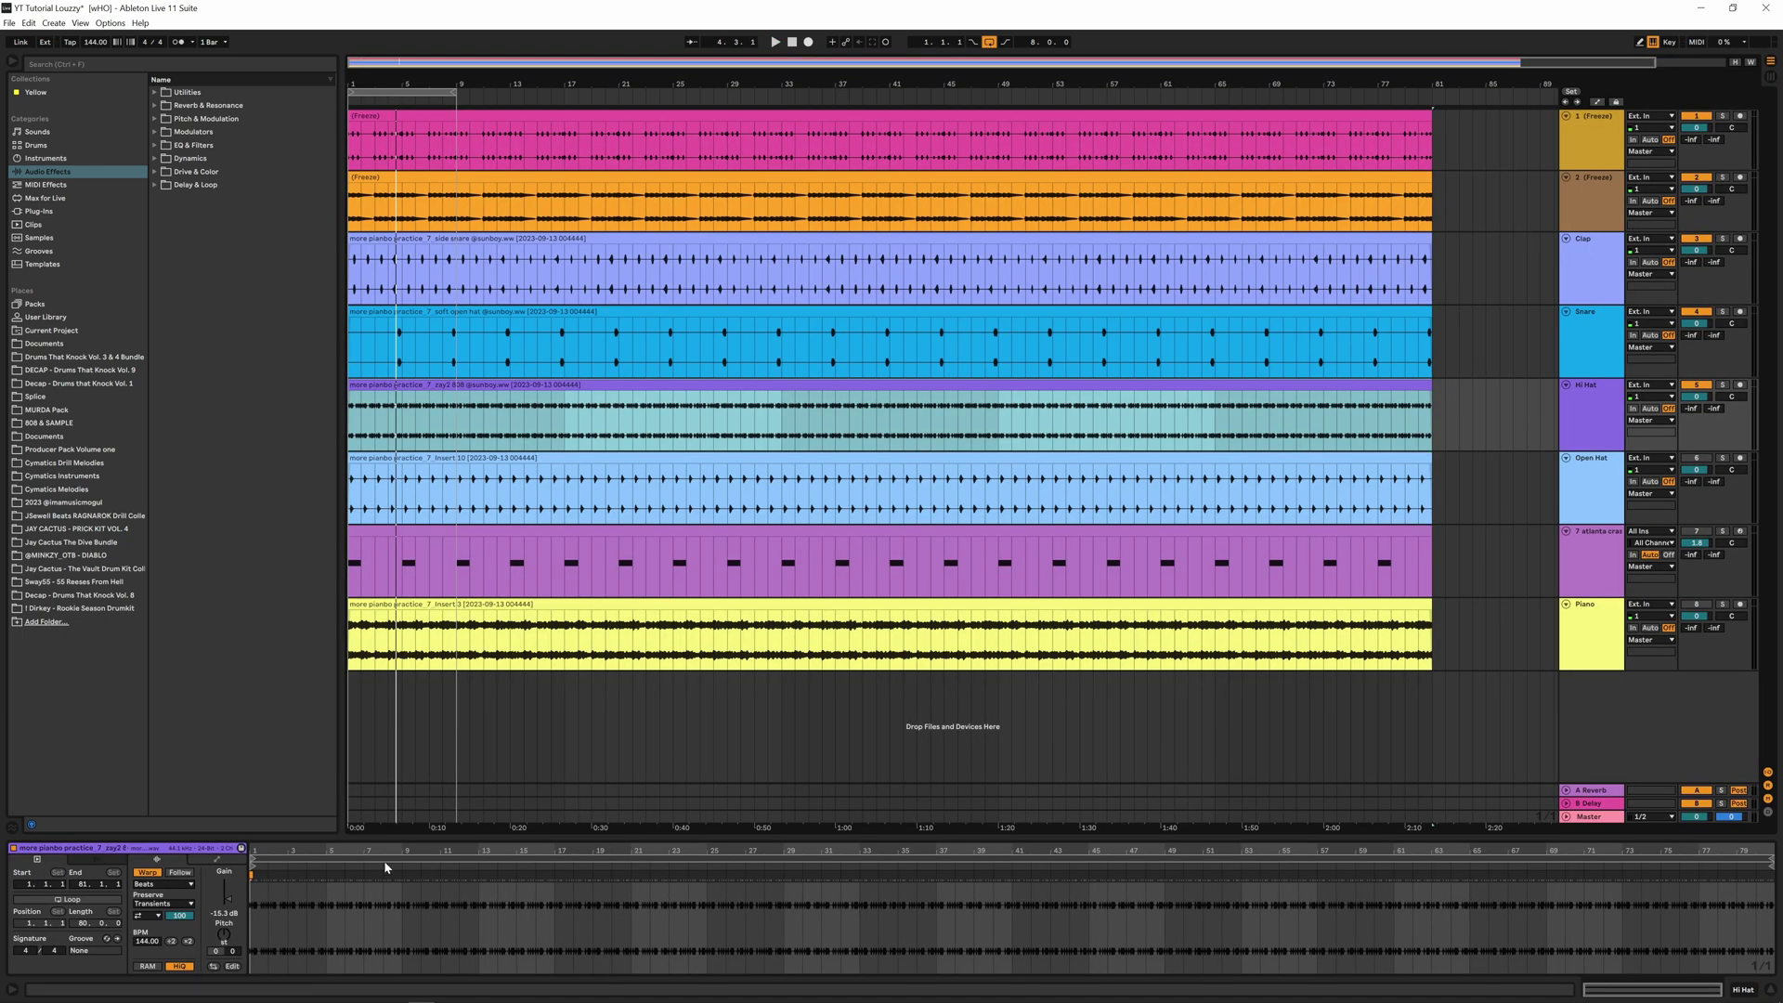
pyautogui.moveTo(234, 909); pyautogui.dragTo(233, 907)
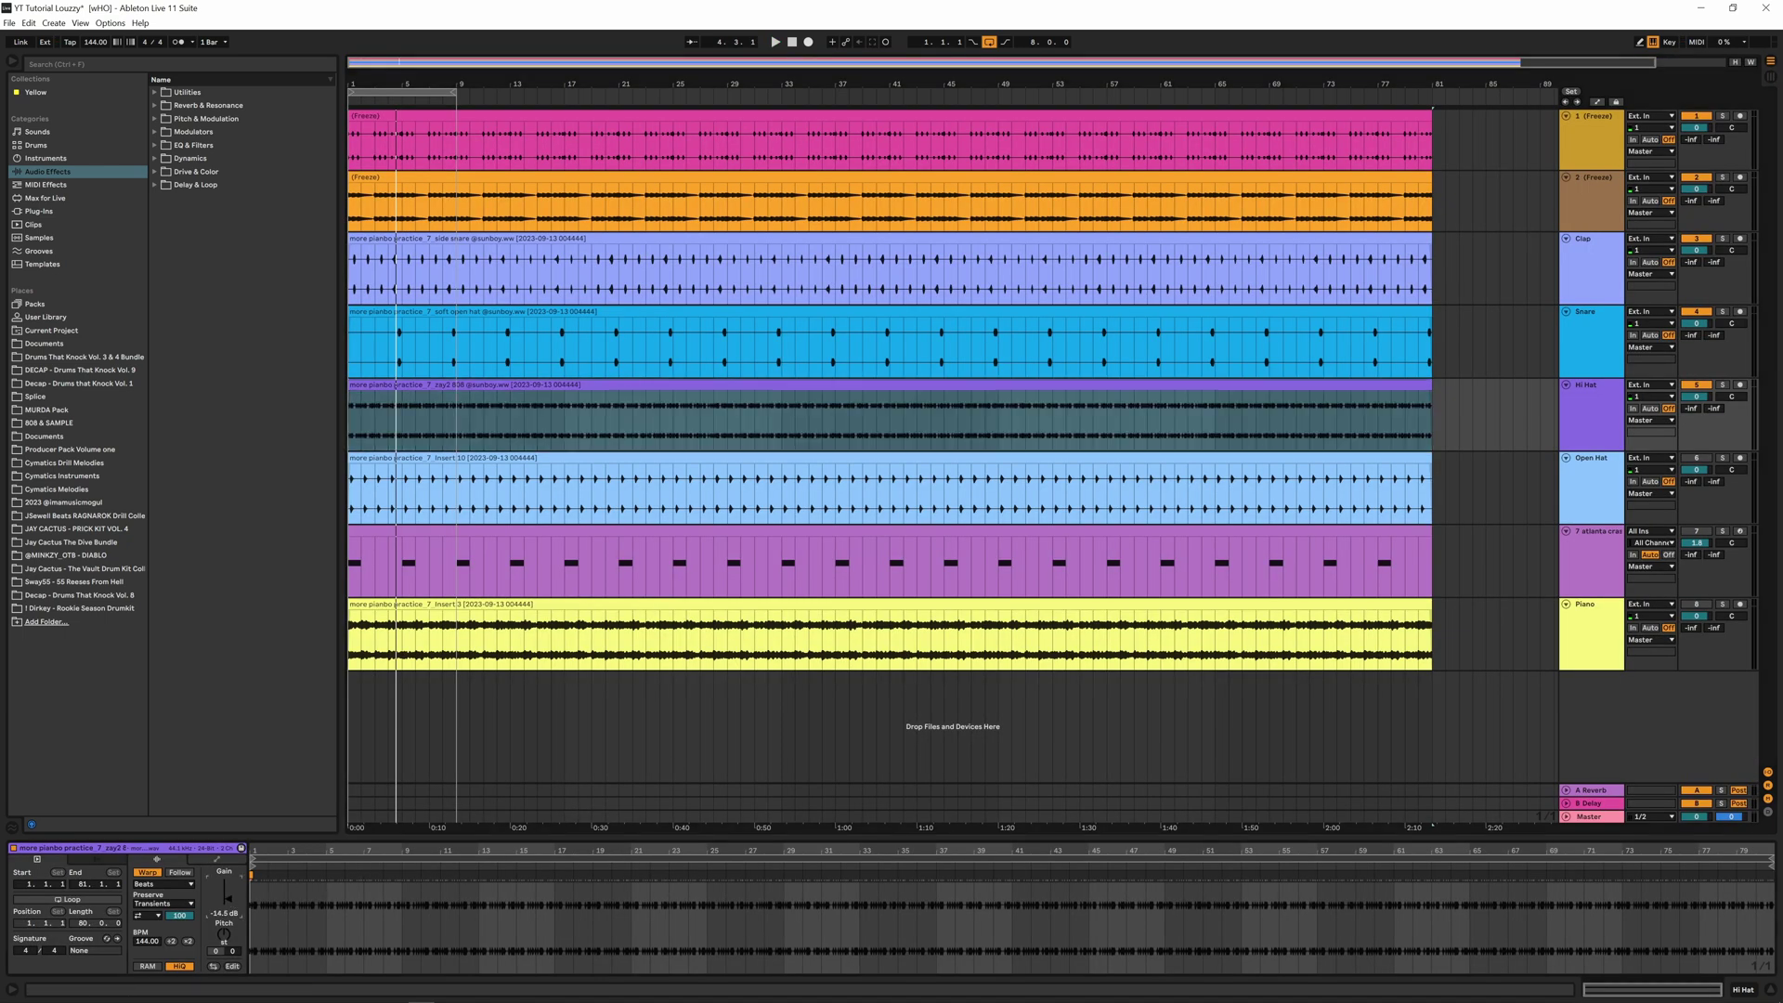
pyautogui.press('Tab')
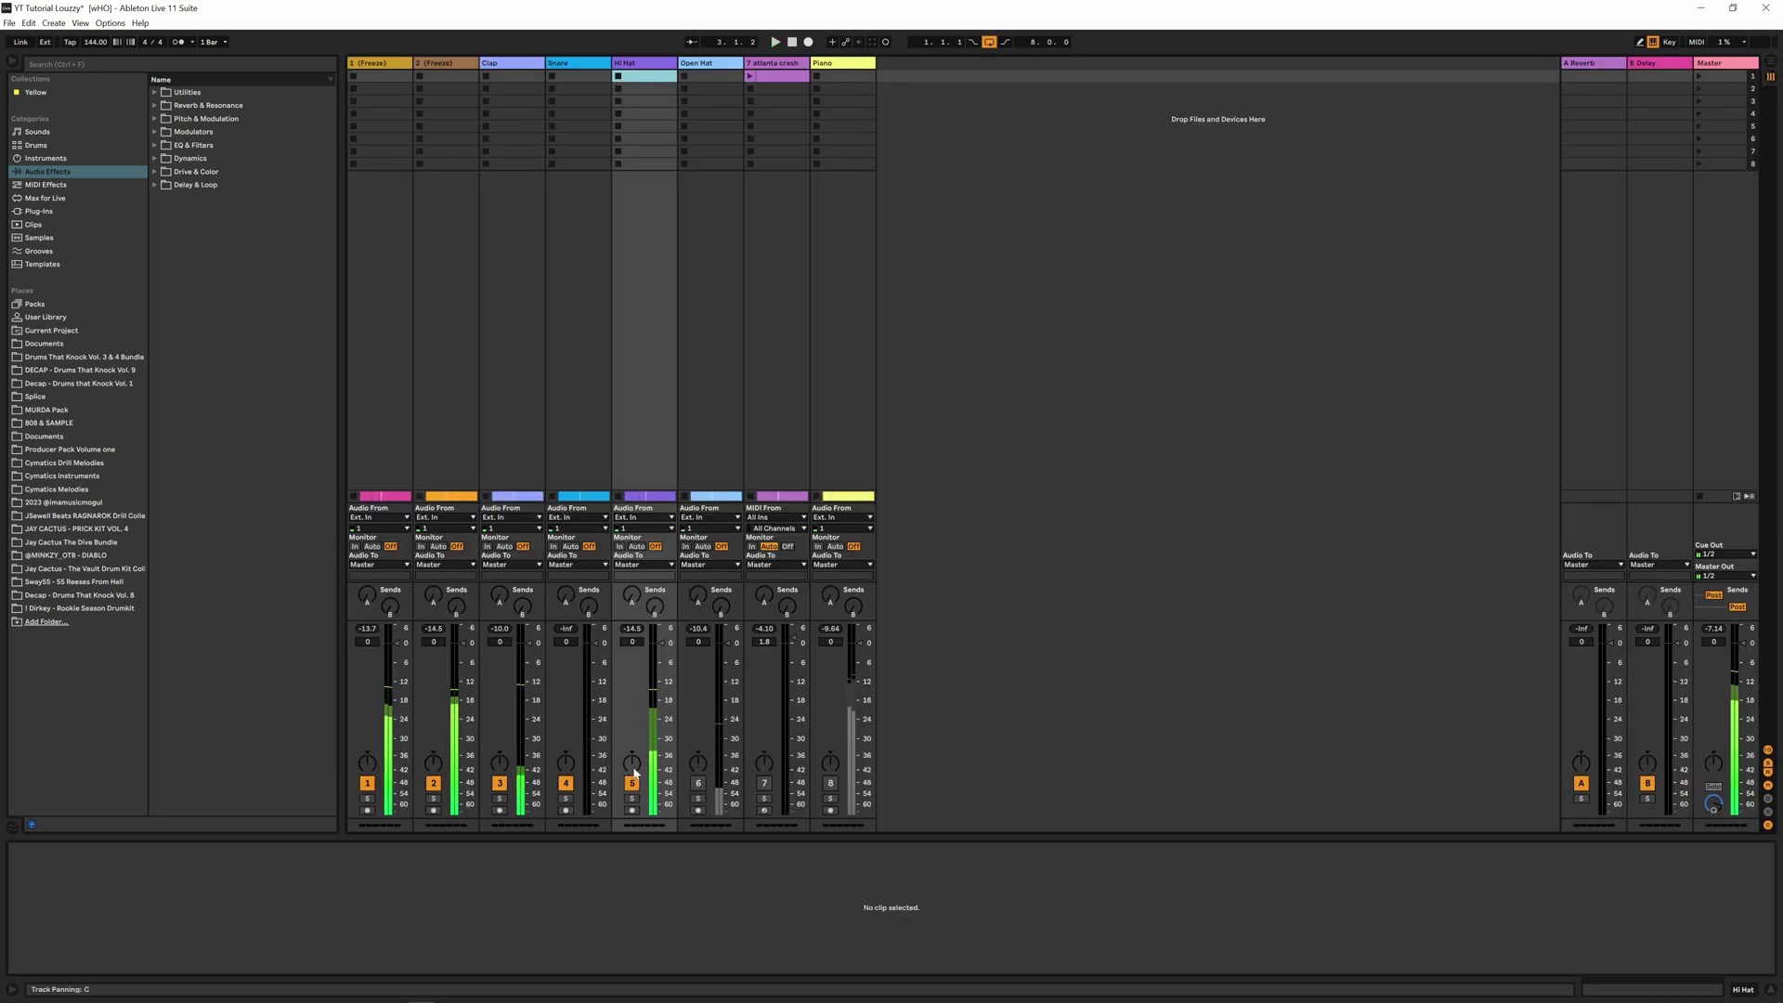
# Pan the Hi Hat track to 13L in the mixer and play the beat back
pyautogui.moveTo(634, 764); pyautogui.dragTo(634, 767)
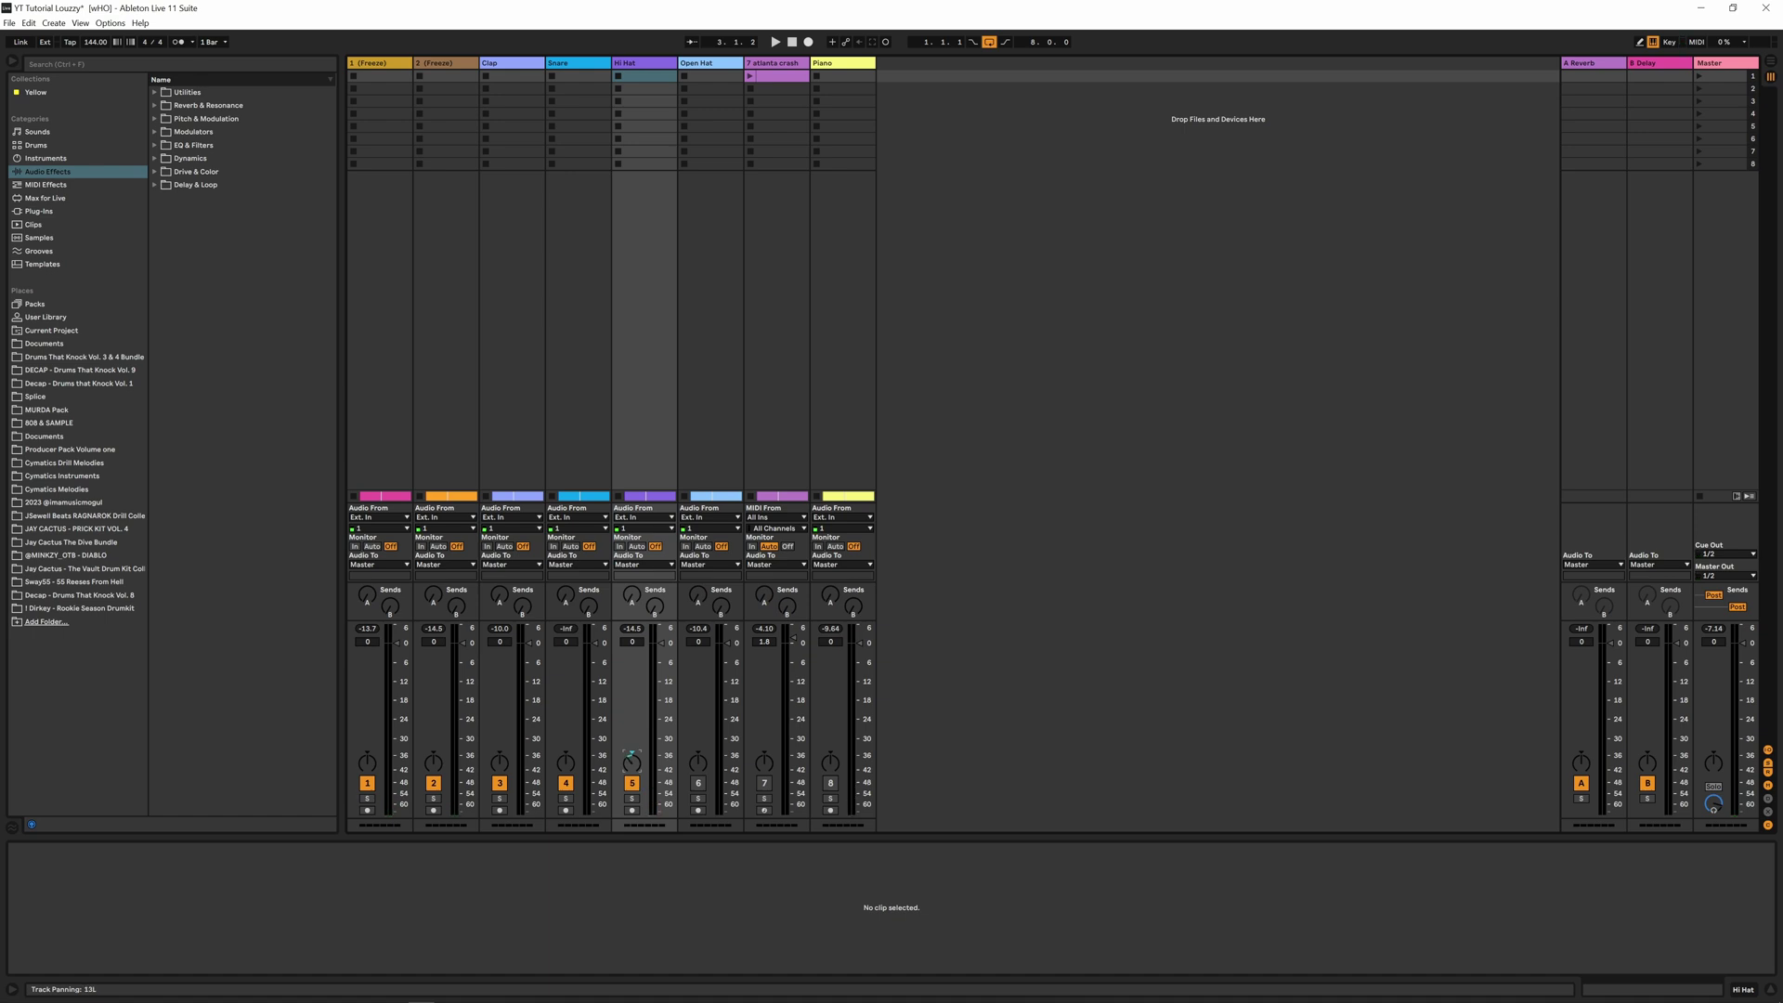
pyautogui.press('space')
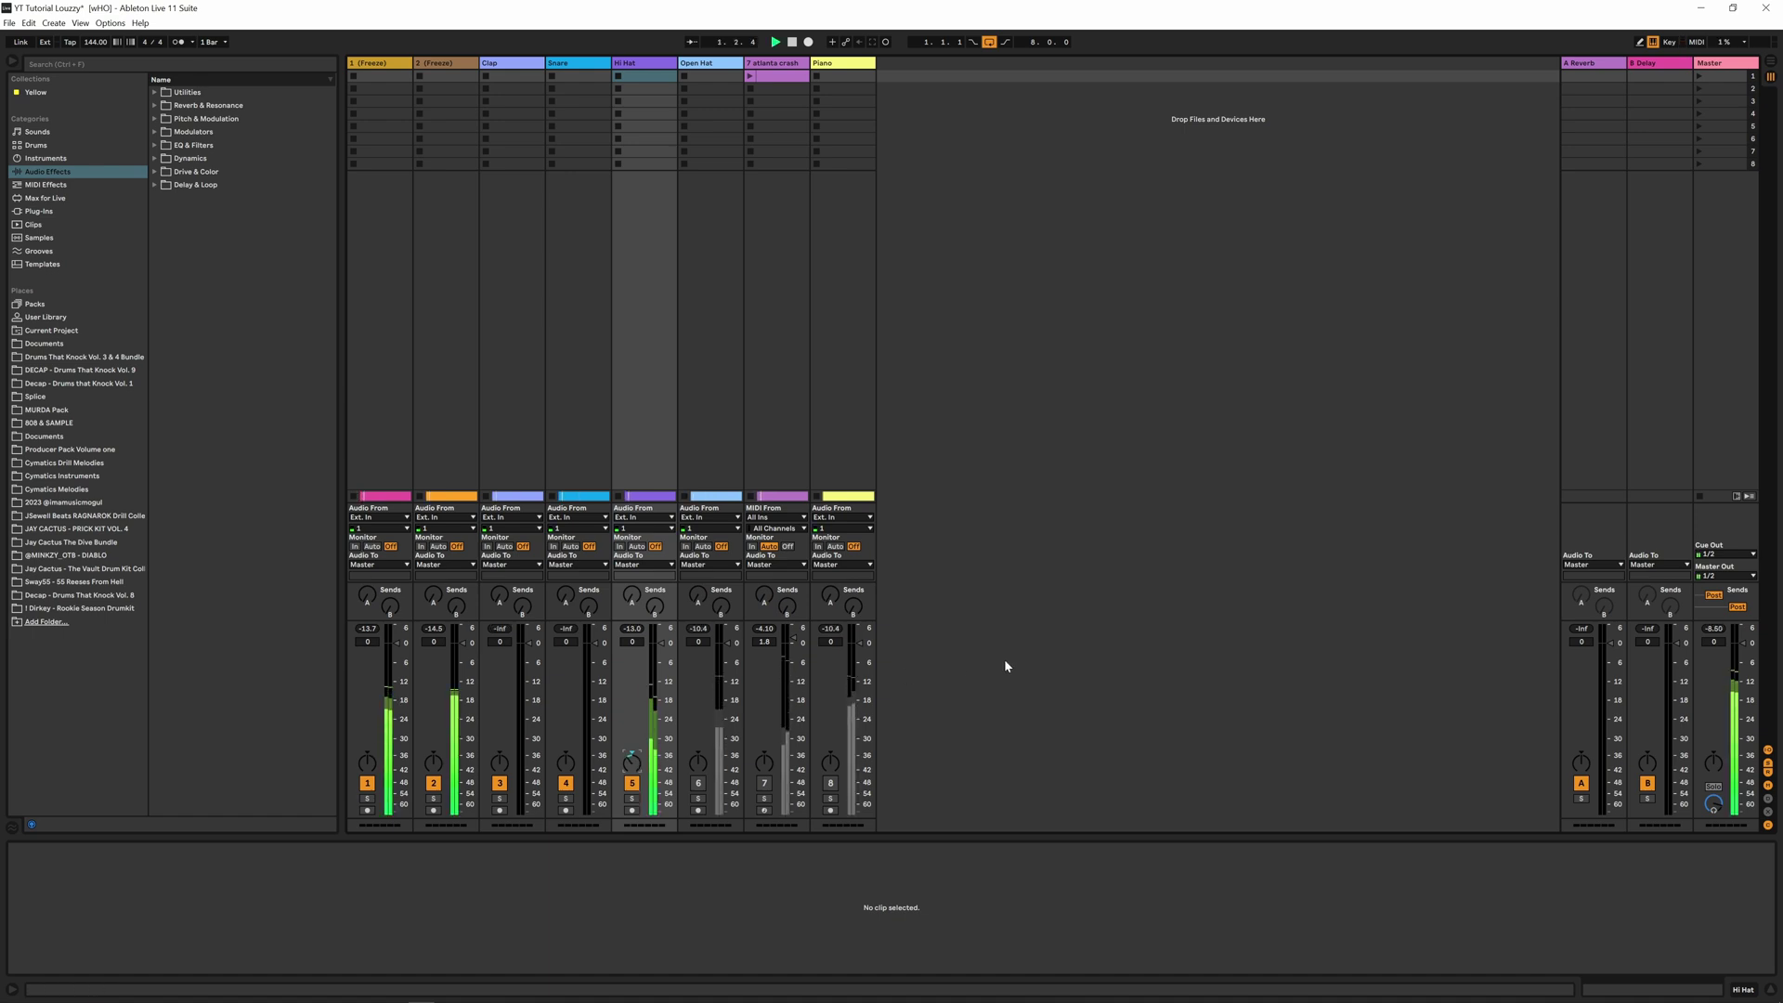
# Unmute the Open Hat and crash tracks, and lower the Piano volume to -69.0 dB and the crash volume to -7.8 dB
pyautogui.click(699, 784)
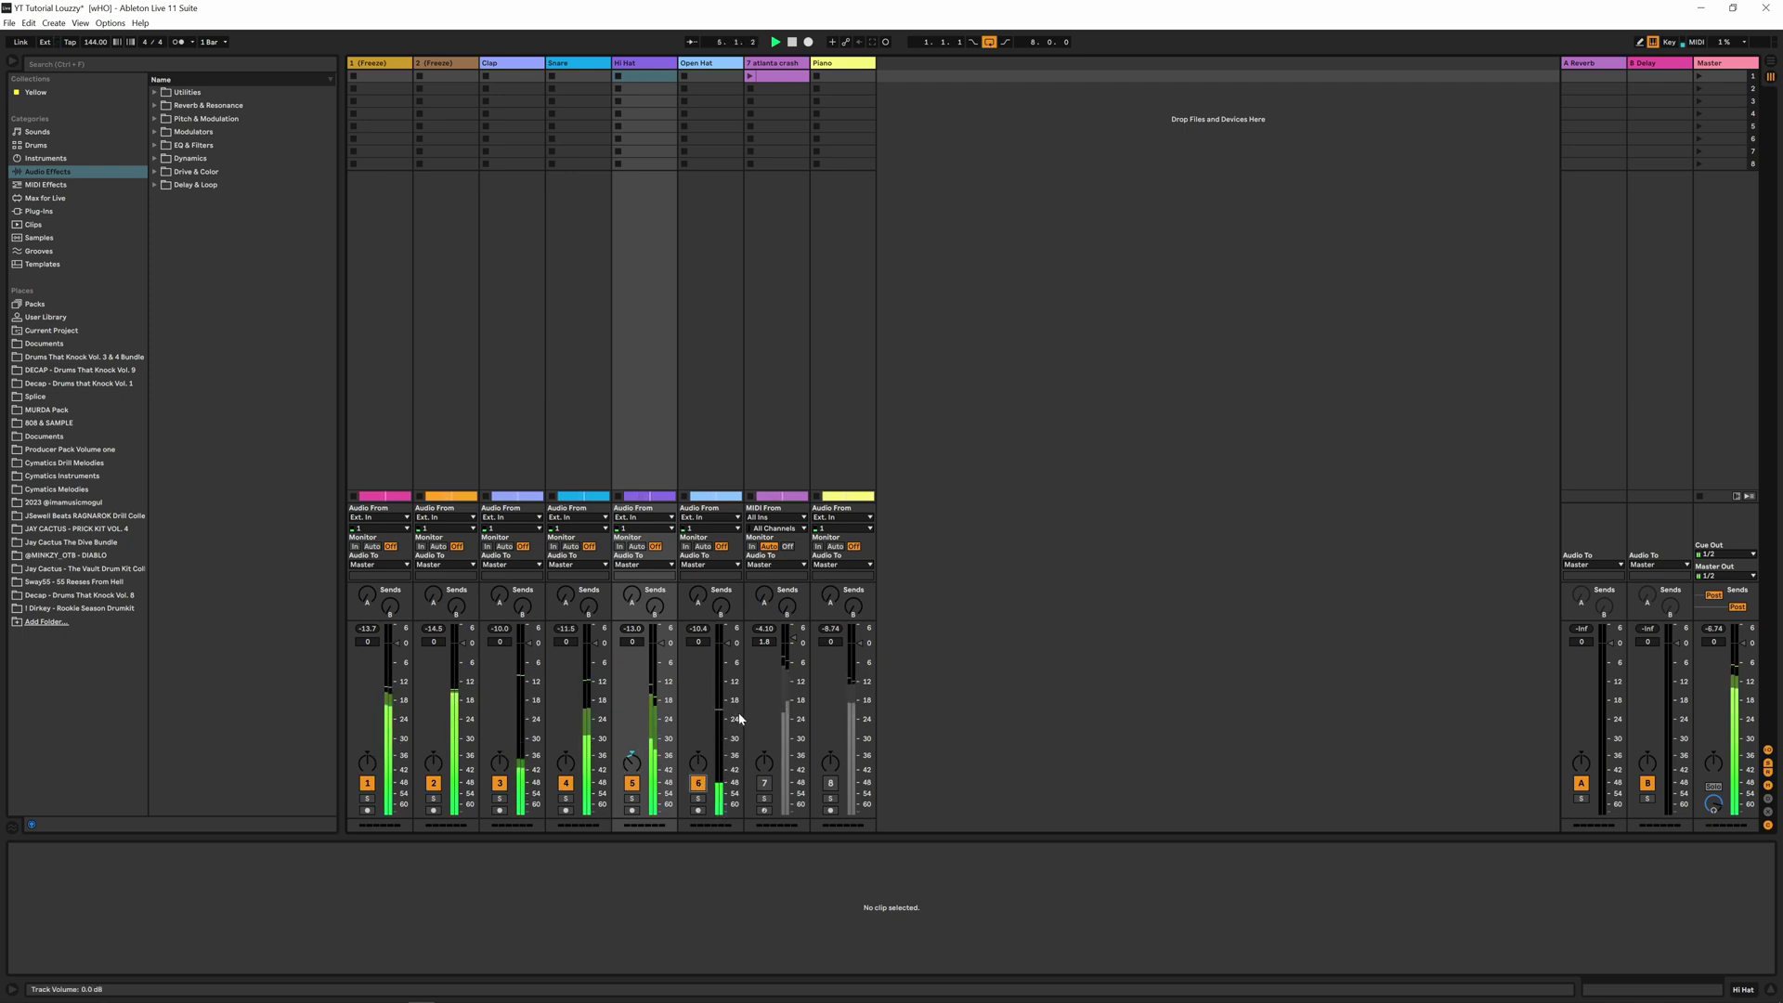
pyautogui.click(765, 784)
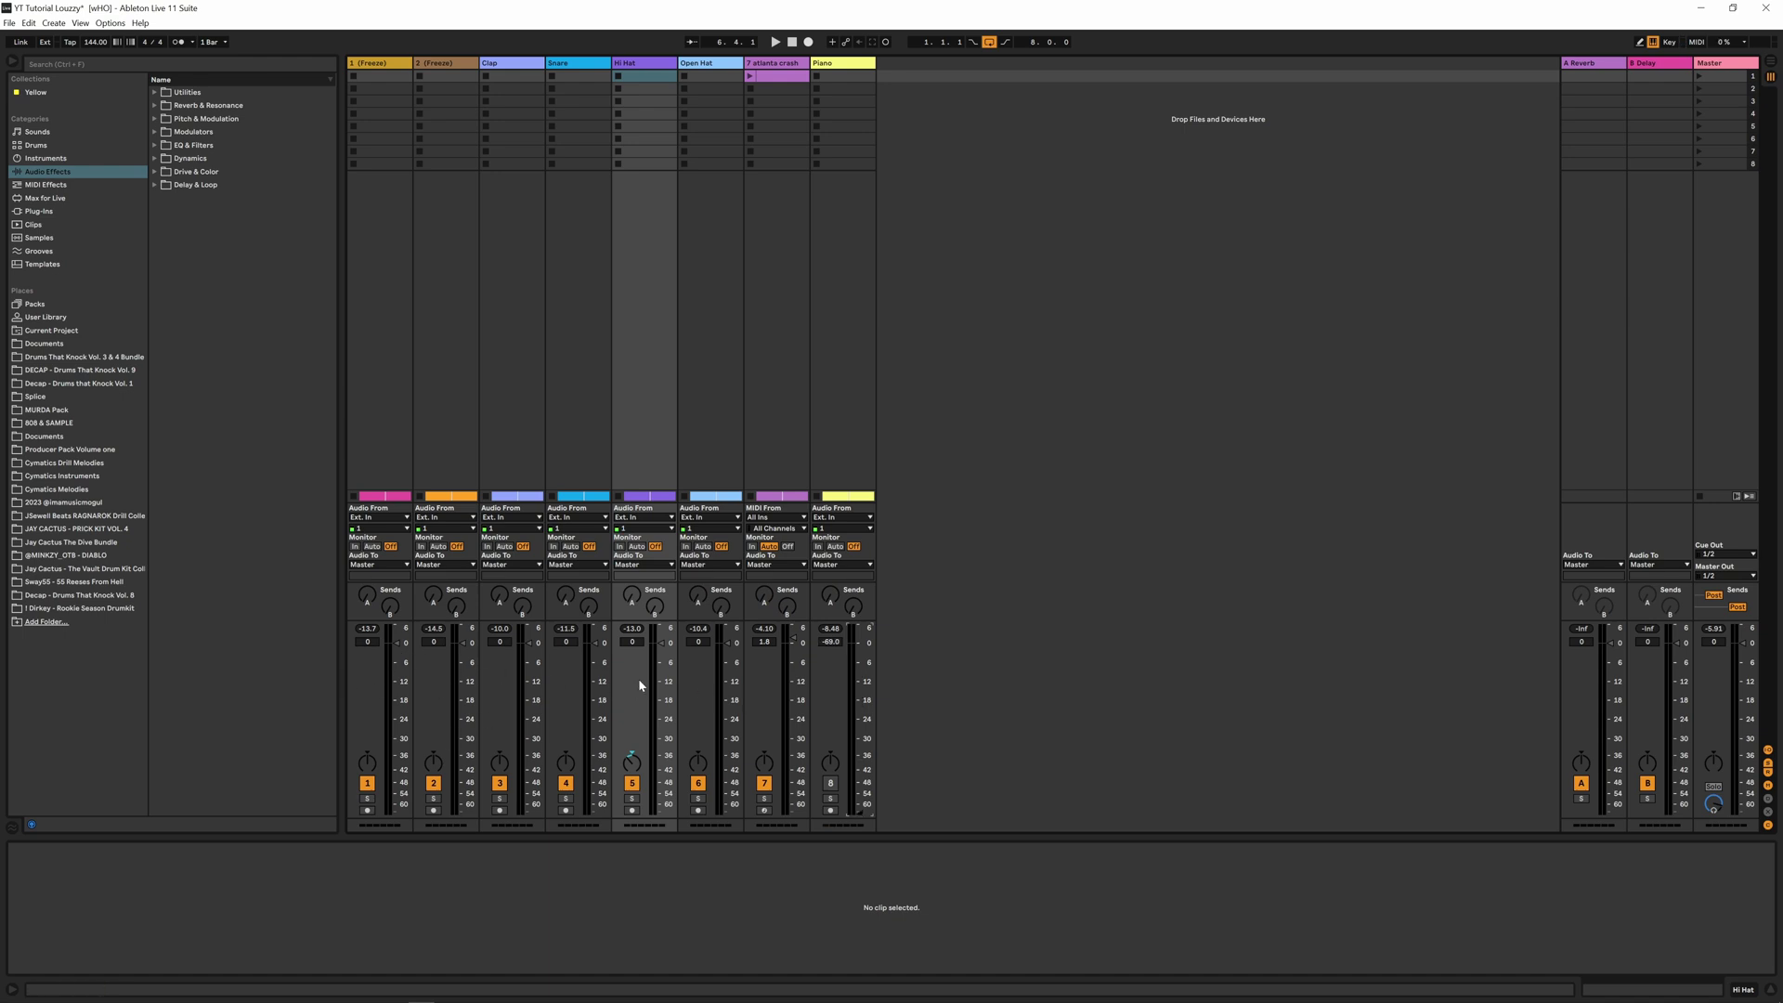
pyautogui.press('space')
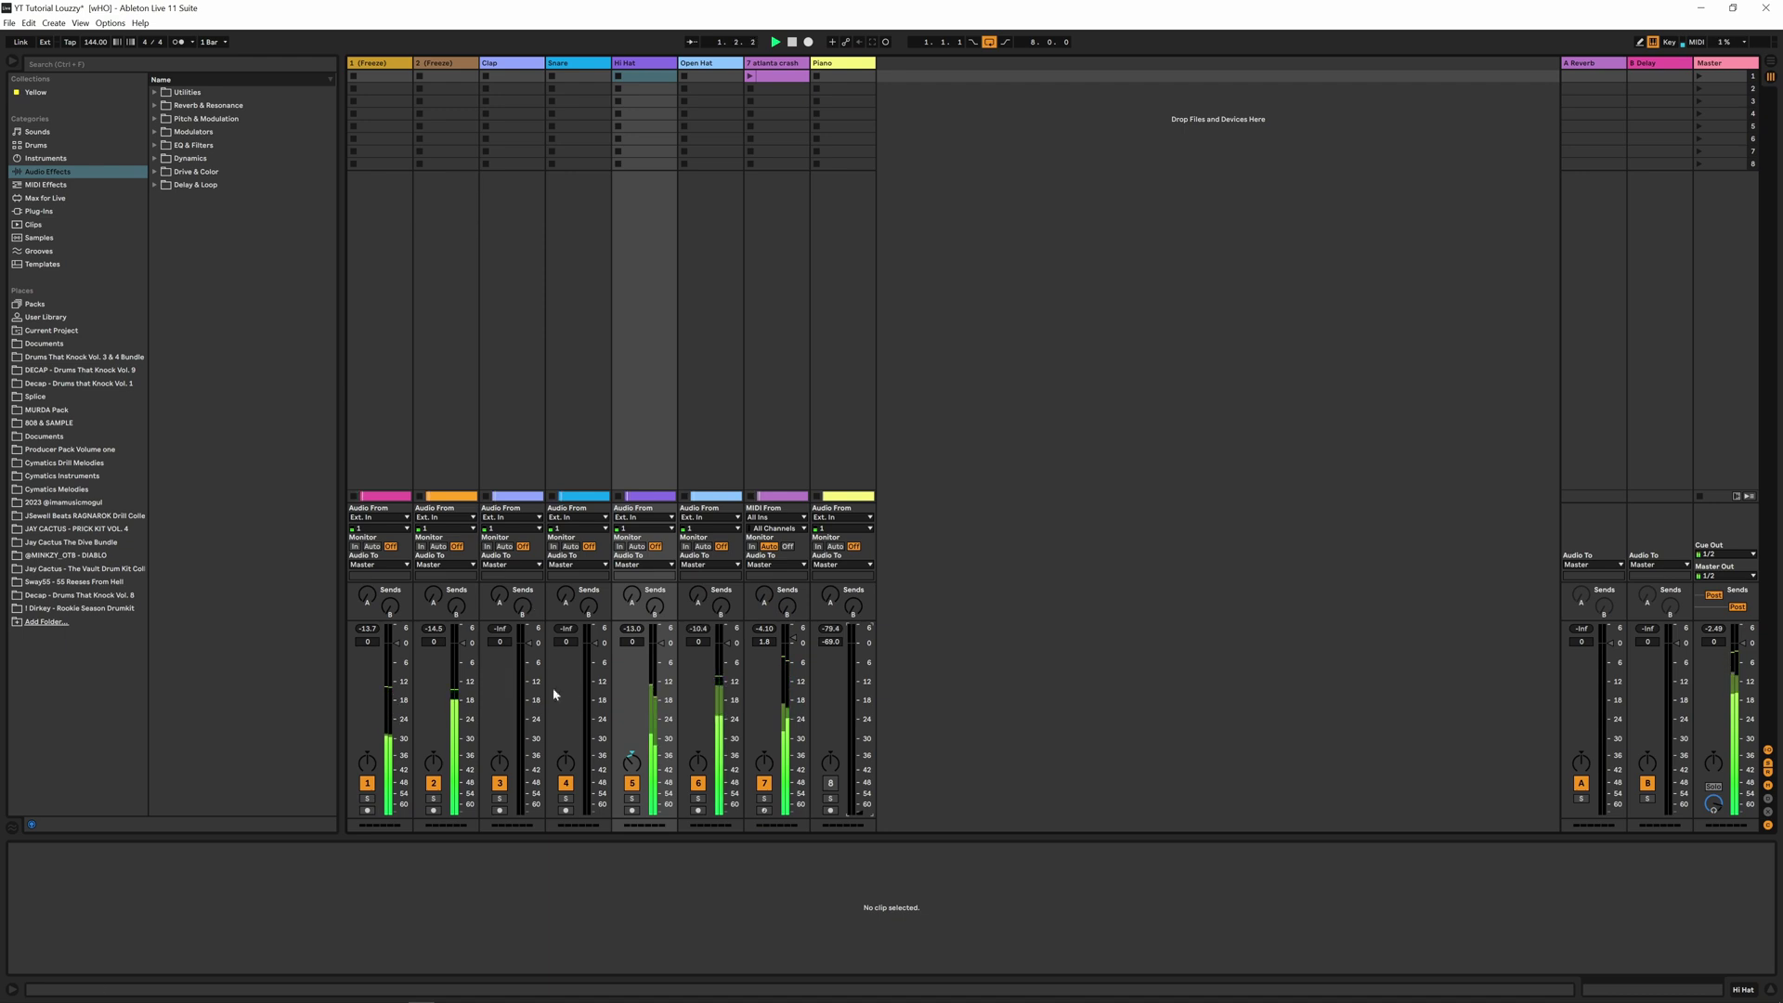
pyautogui.moveTo(805, 681); pyautogui.dragTo(805, 710)
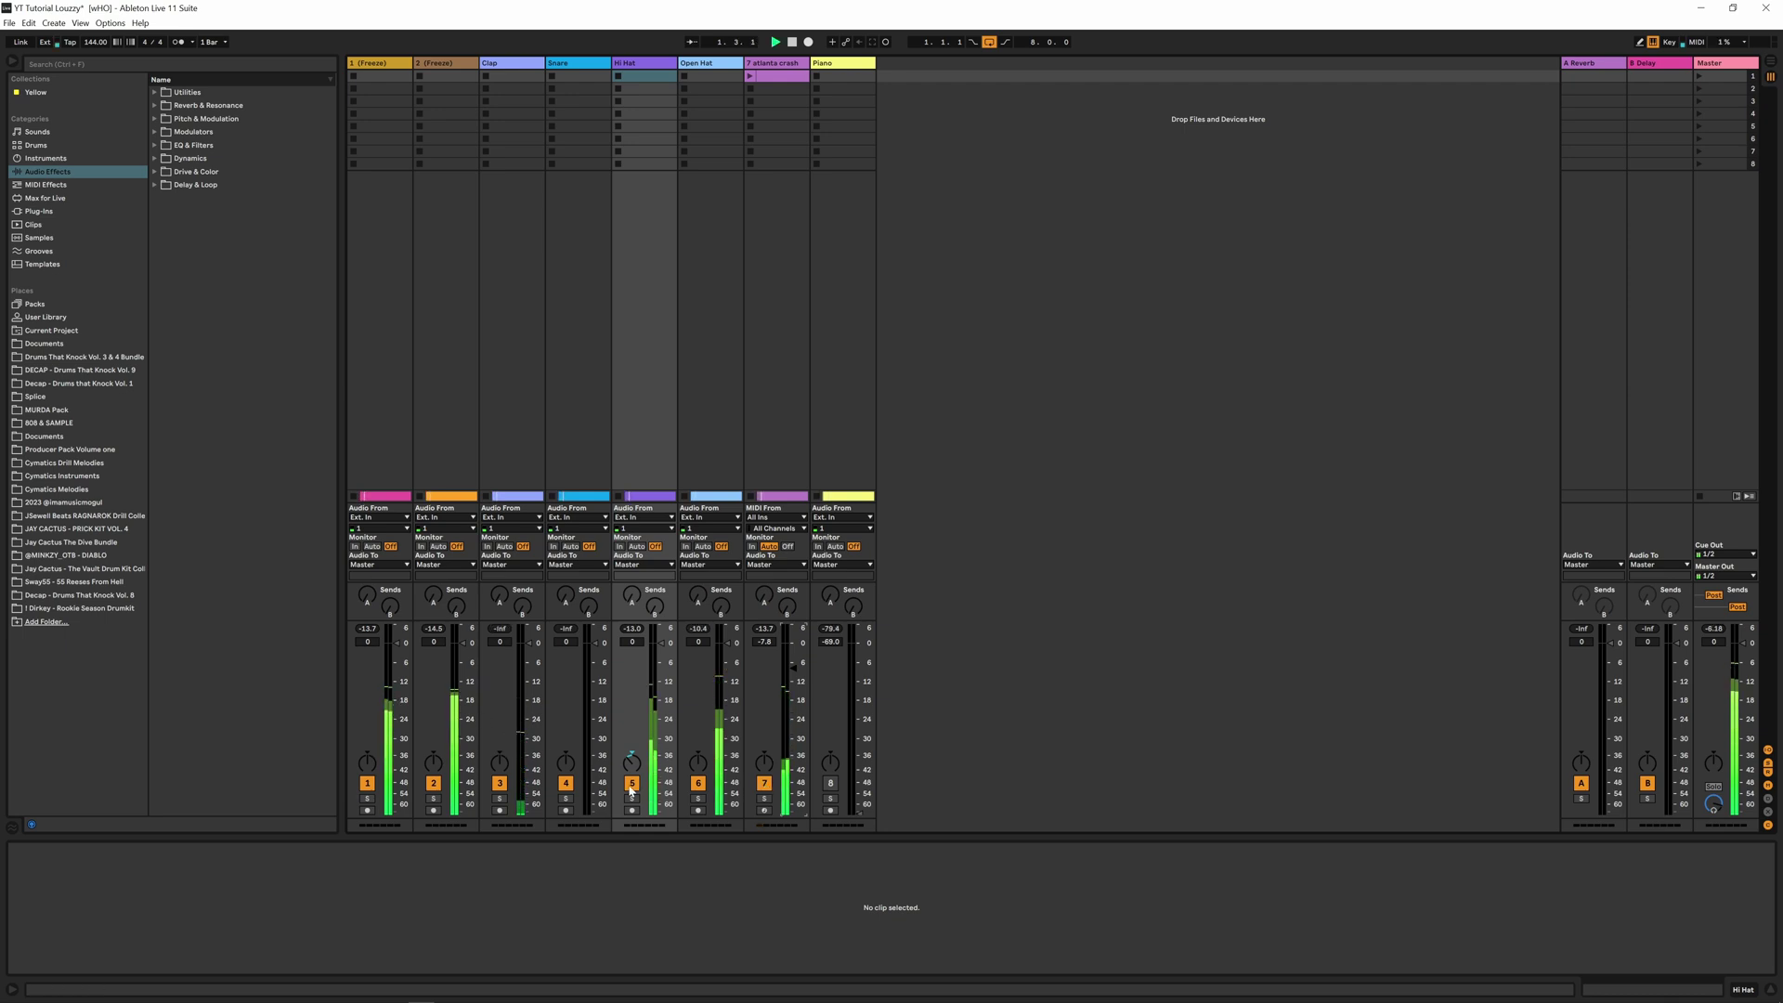
# Mute the crash, Open Hat, Hi Hat, Snare and Clap tracks so only the kick and 808 play
pyautogui.click(765, 784)
pyautogui.click(698, 783)
pyautogui.click(632, 783)
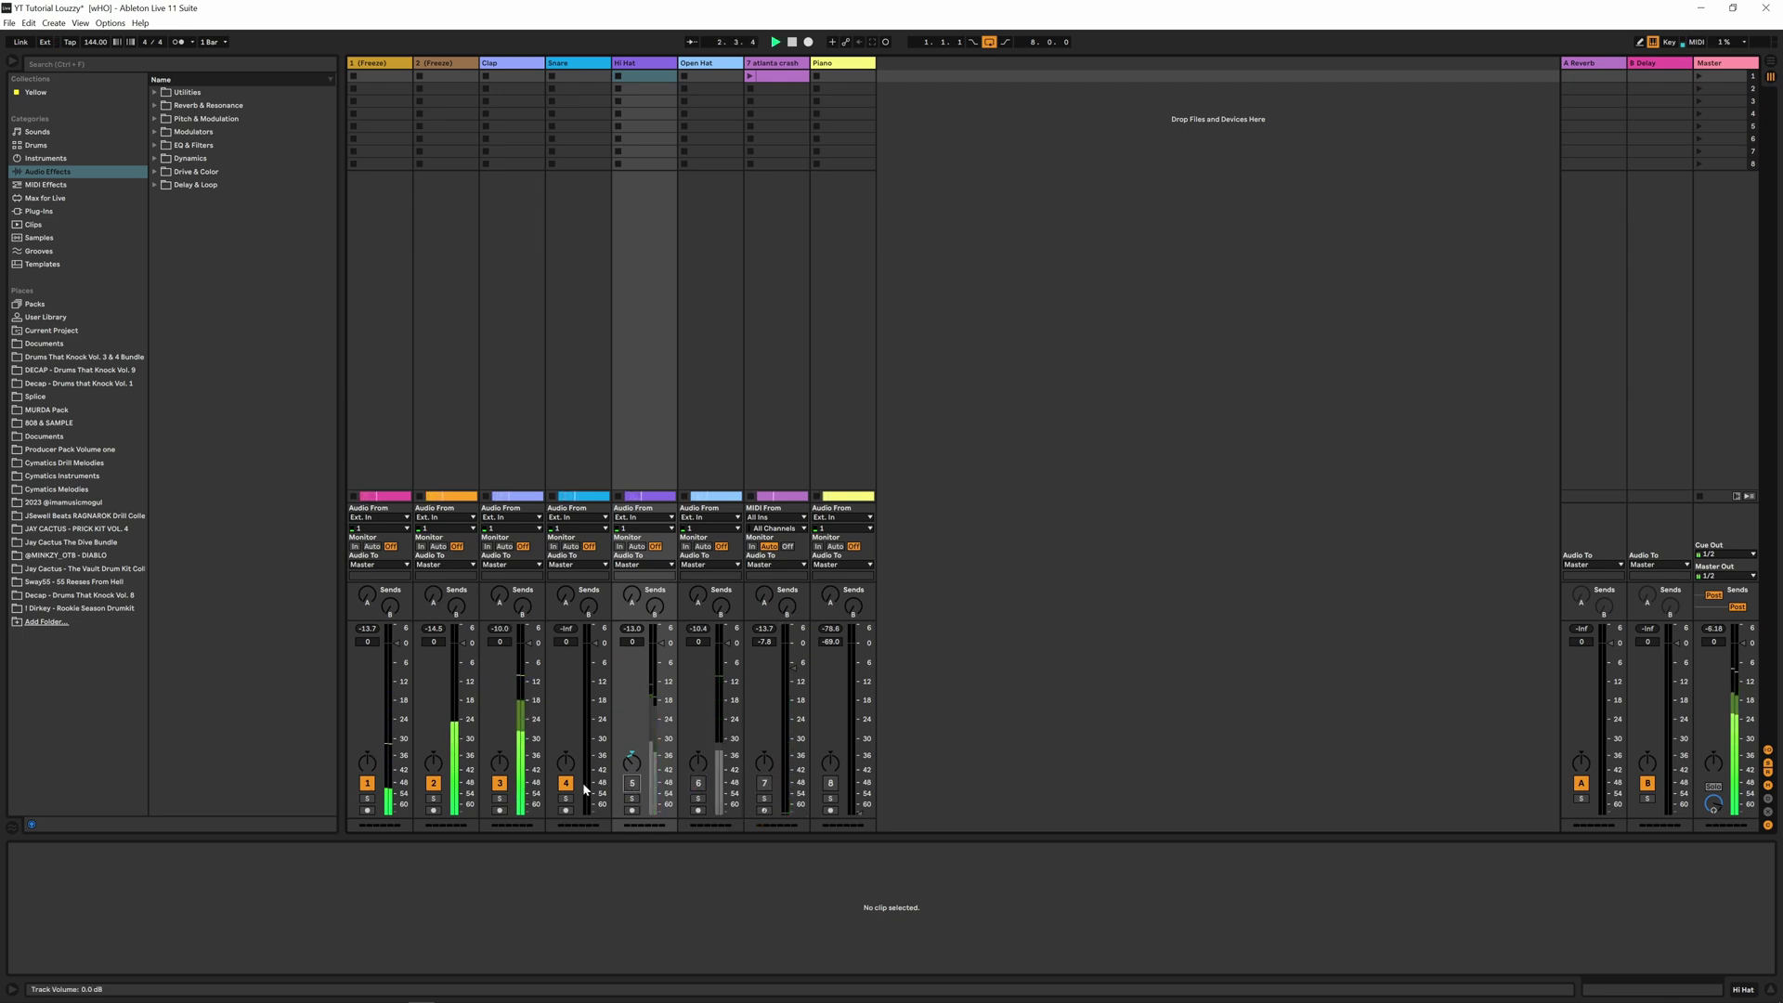
pyautogui.click(566, 783)
pyautogui.click(500, 783)
# Set the 808 volume to -5.6 dB and the kick to -1.3 dB, and unmute the Clap track at -2.8 dB
pyautogui.moveTo(463, 642); pyautogui.dragTo(463, 663)
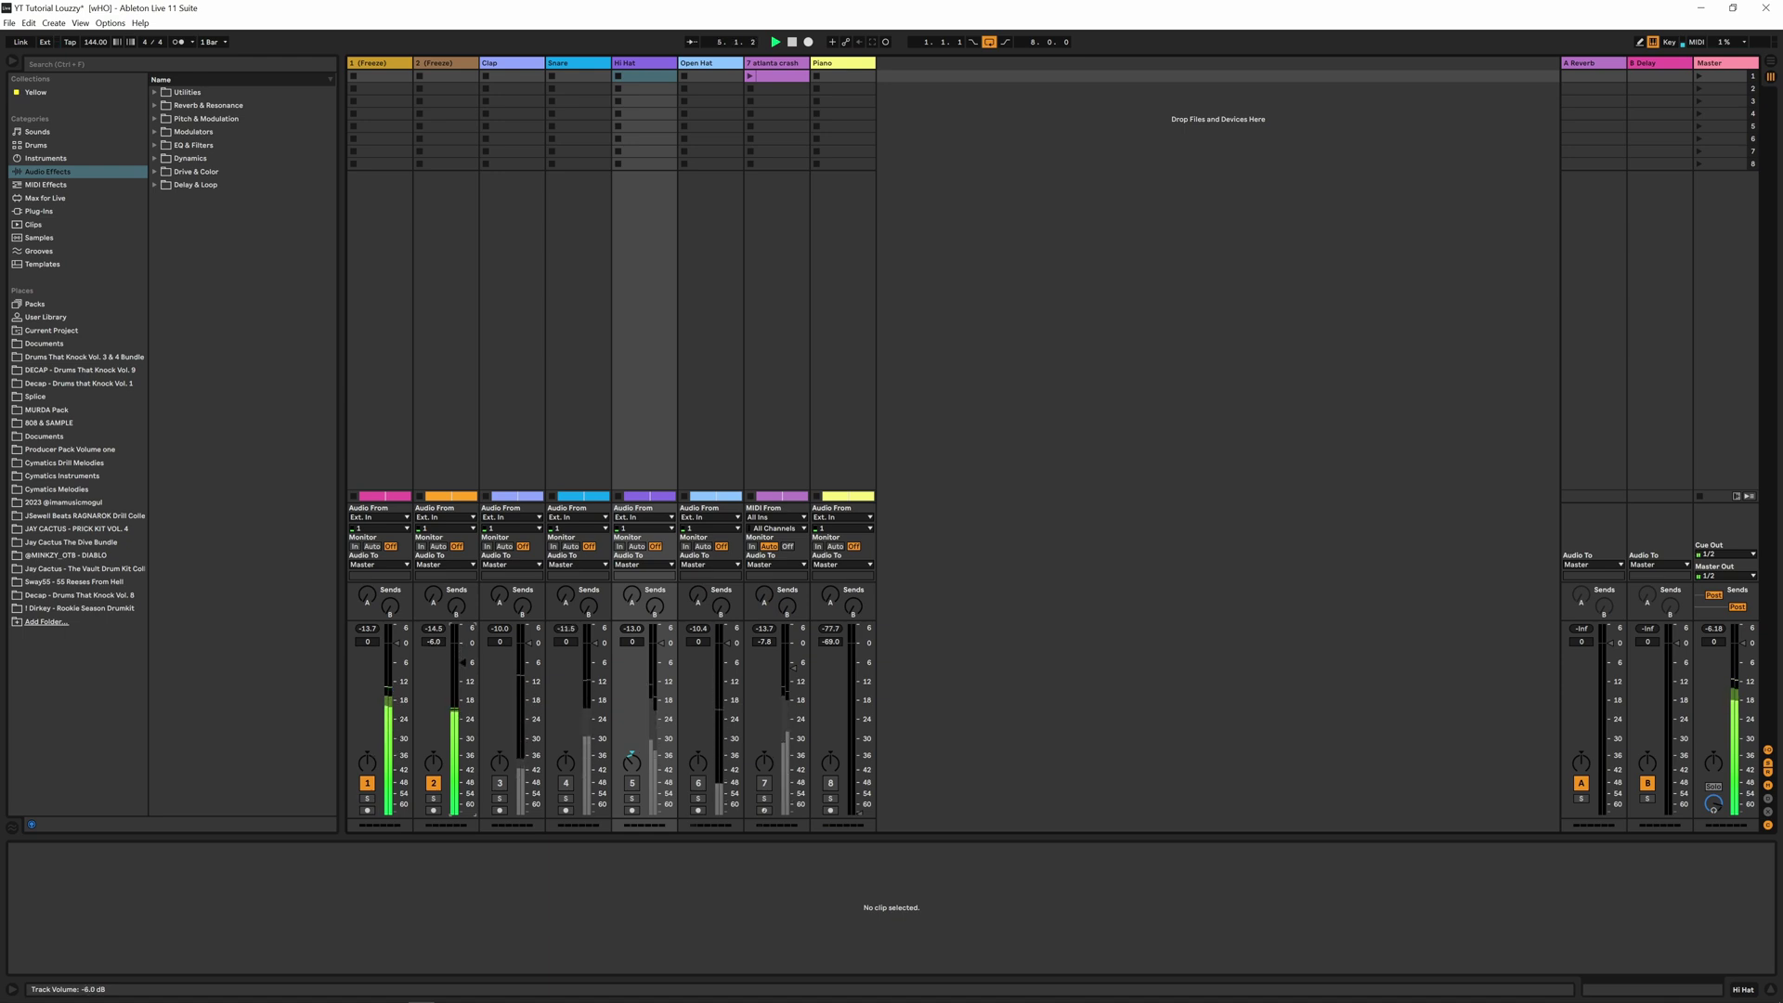
pyautogui.moveTo(398, 644); pyautogui.dragTo(462, 661)
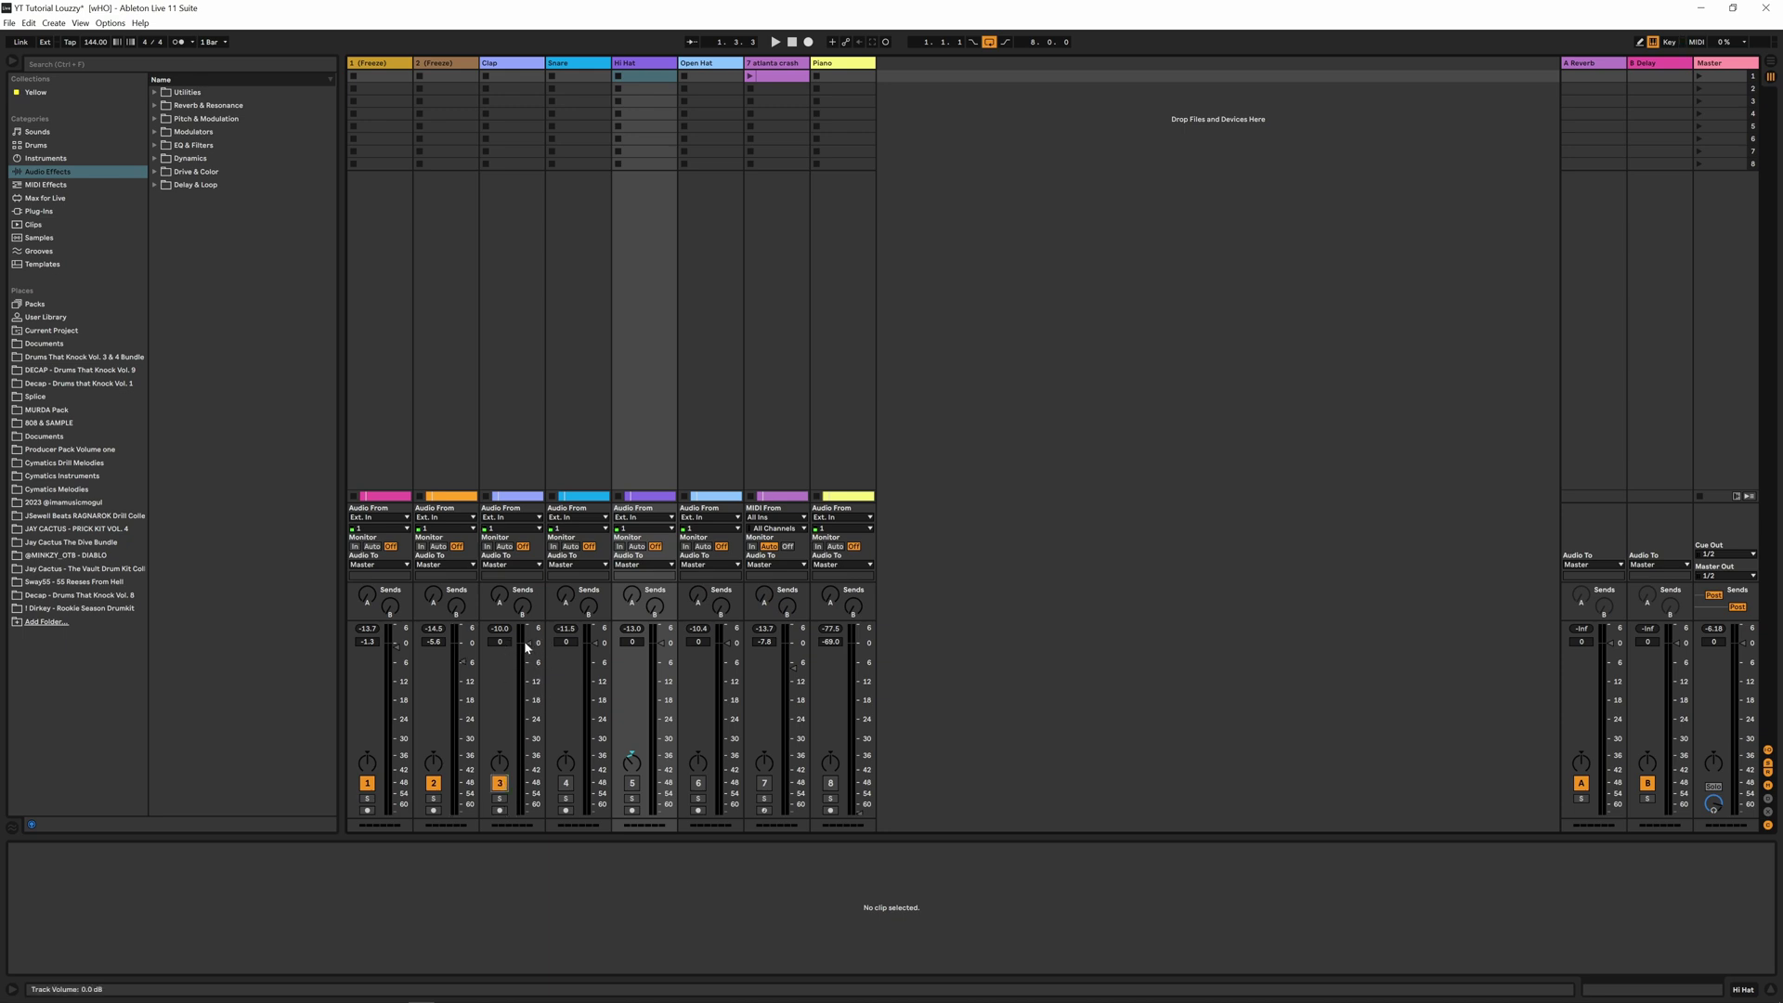
pyautogui.press('space')
pyautogui.moveTo(526, 648); pyautogui.dragTo(529, 653)
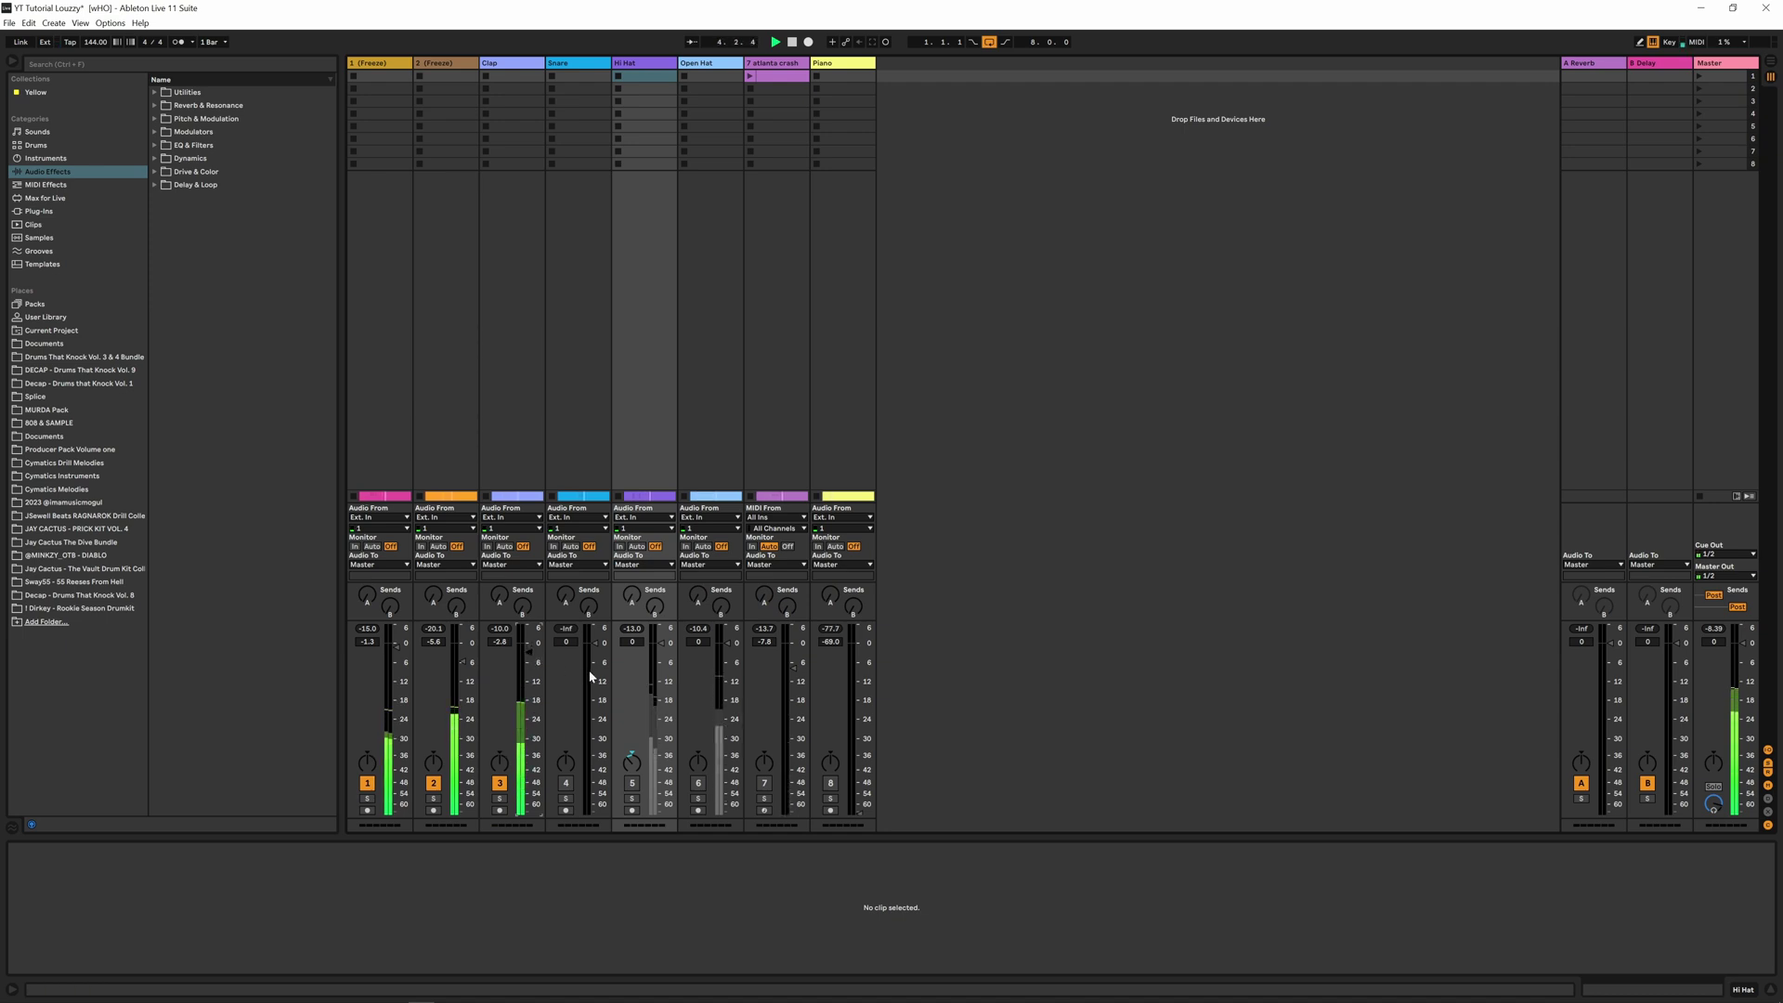
# Unmute and balance the remaining drums: Snare at -6.3 dB, Hi Hat at -8.3 dB, Open Hat at -10.0 dB and crash at -11.4 dB
pyautogui.click(564, 787)
pyautogui.moveTo(596, 645); pyautogui.dragTo(728, 676)
pyautogui.click(632, 783)
pyautogui.click(698, 784)
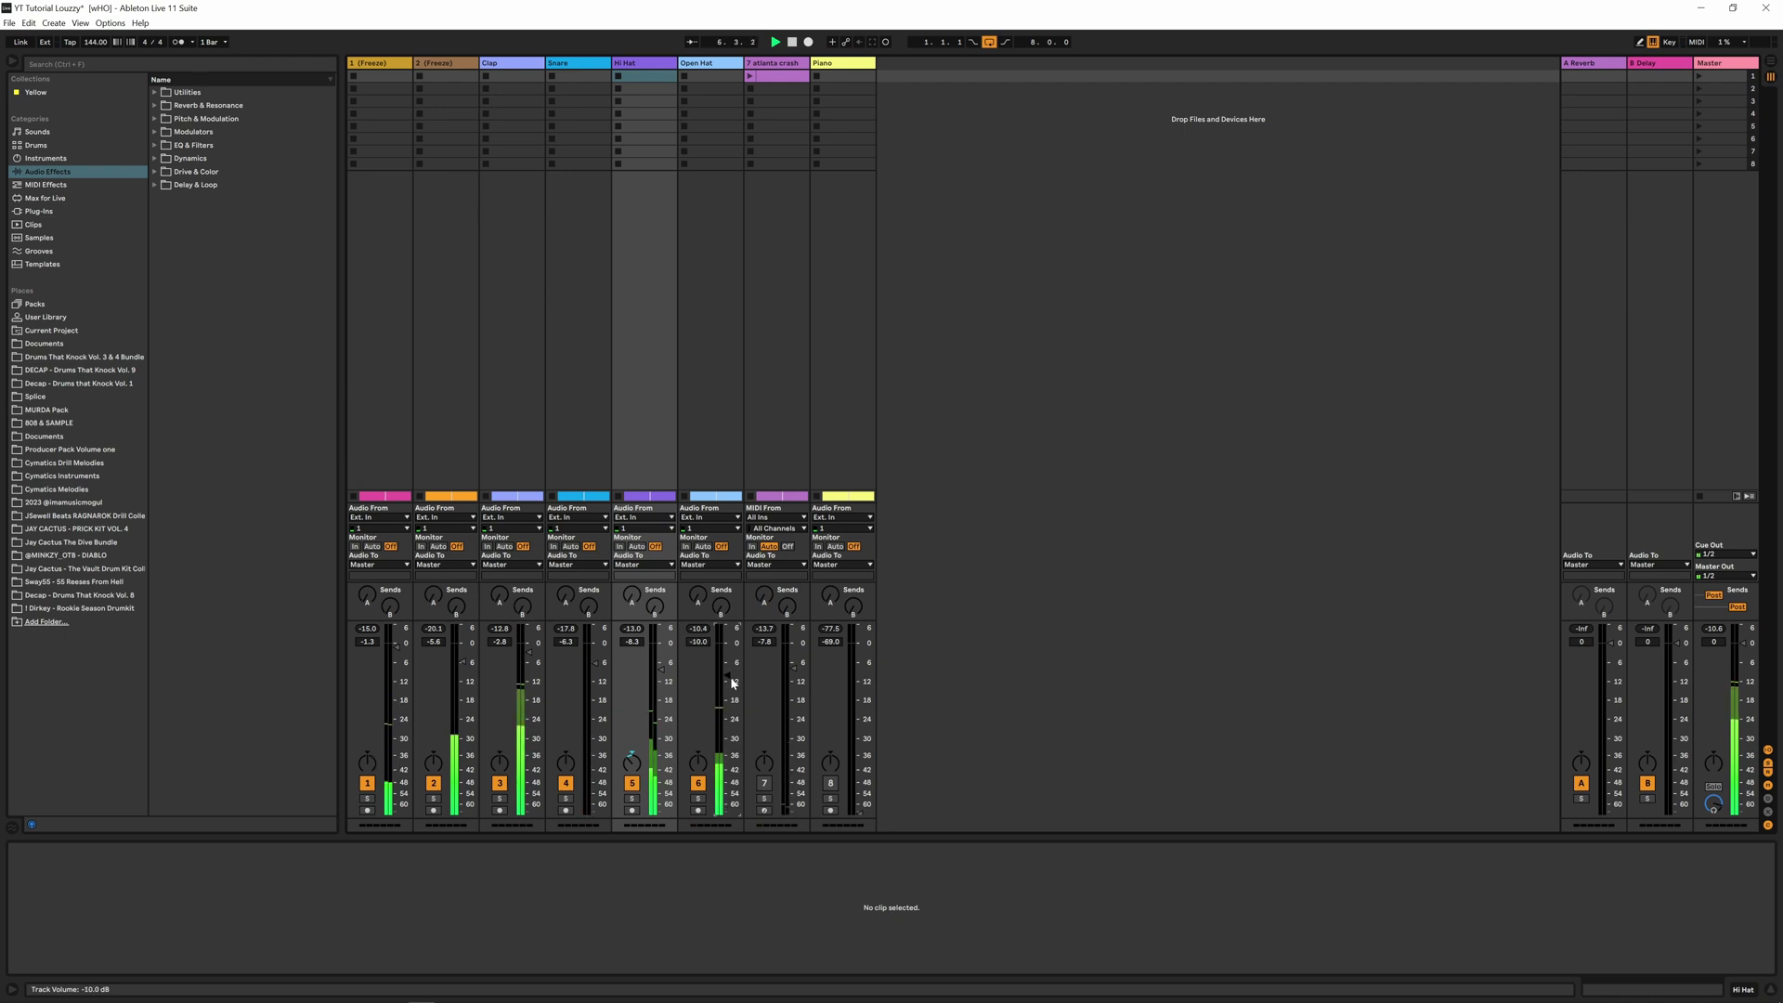
pyautogui.click(764, 783)
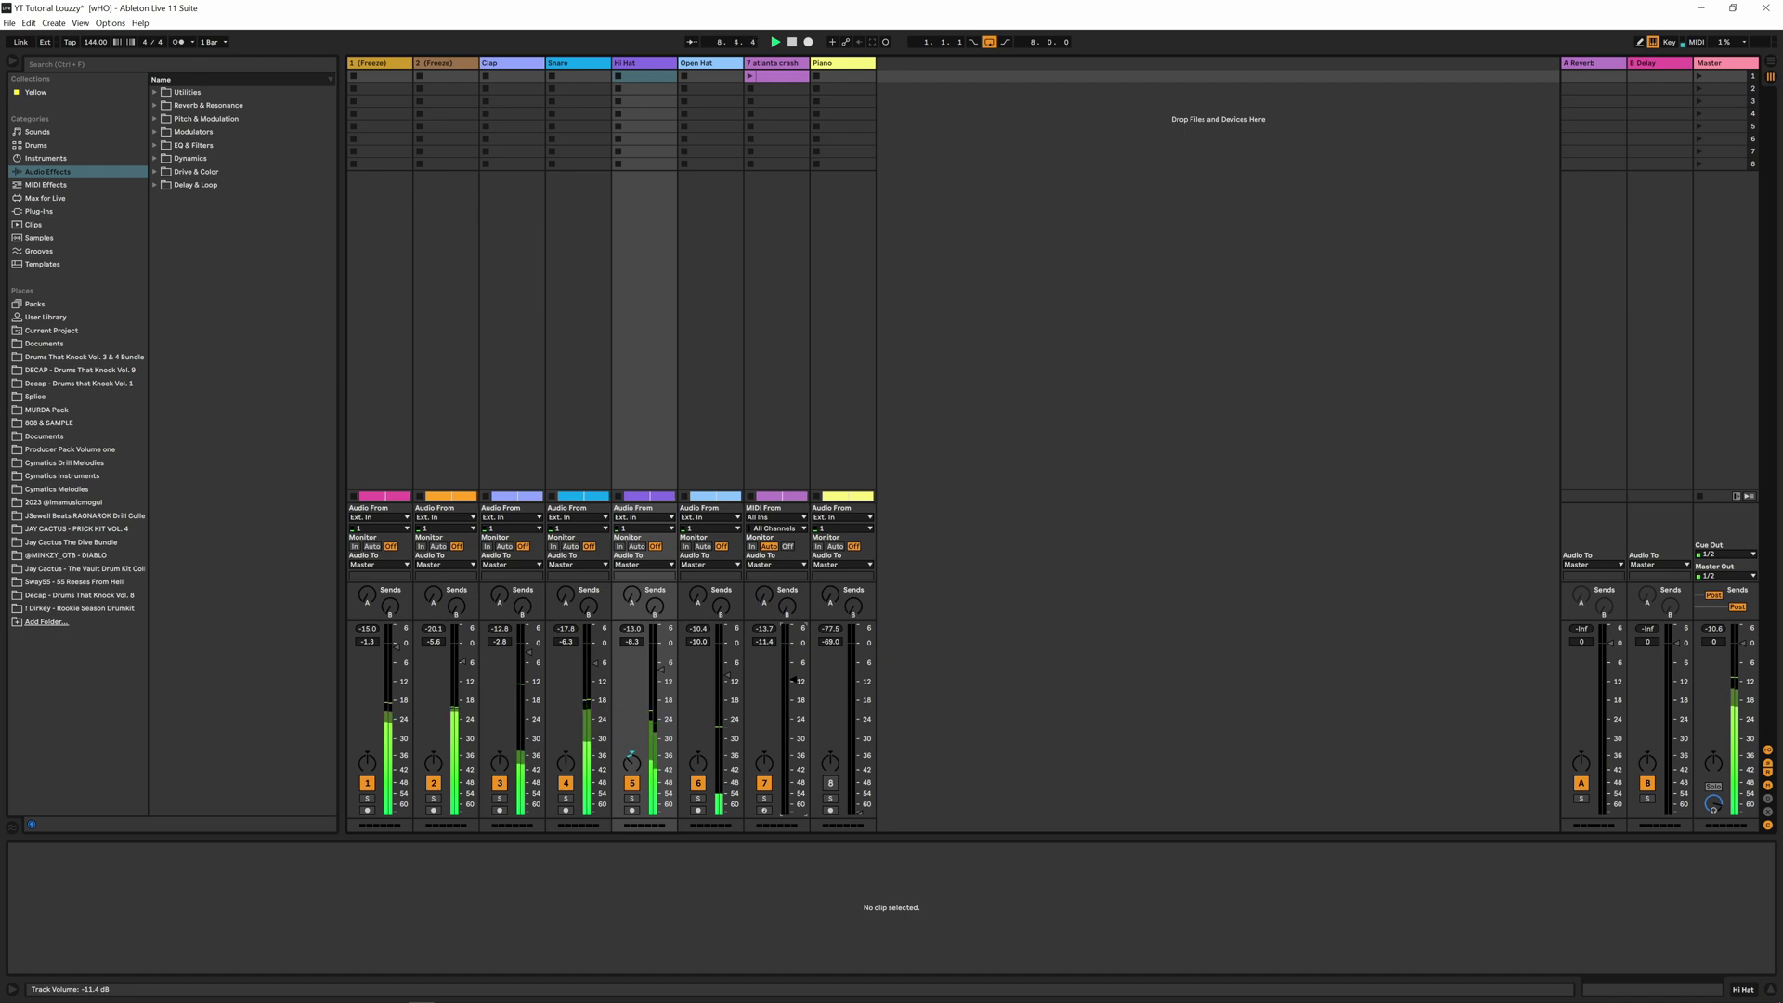
pyautogui.press('space')
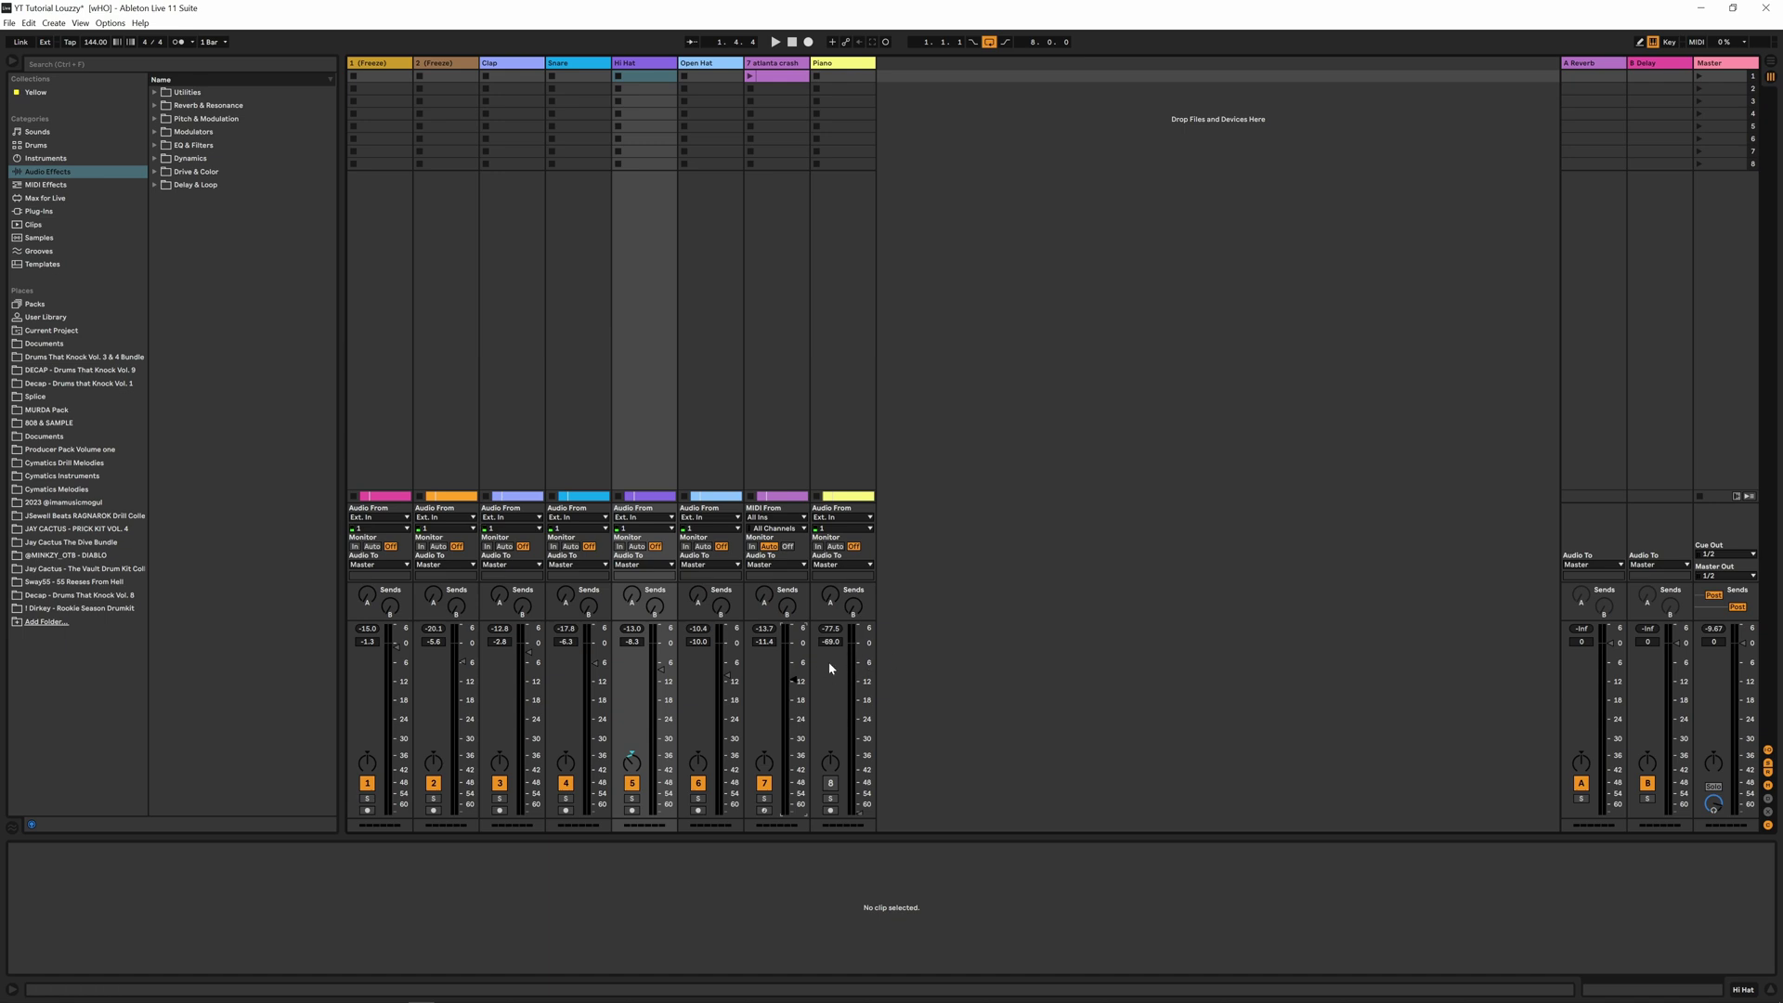
# Mute the crash, Open Hat, Hi Hat, Snare, Clap and 808 tracks so only the kick plays
pyautogui.click(763, 783)
pyautogui.click(698, 784)
pyautogui.click(632, 783)
pyautogui.click(566, 783)
pyautogui.click(499, 783)
pyautogui.click(432, 784)
# Add an EQ Eight from the EQ & Filters effects to the kick track
pyautogui.click(381, 63)
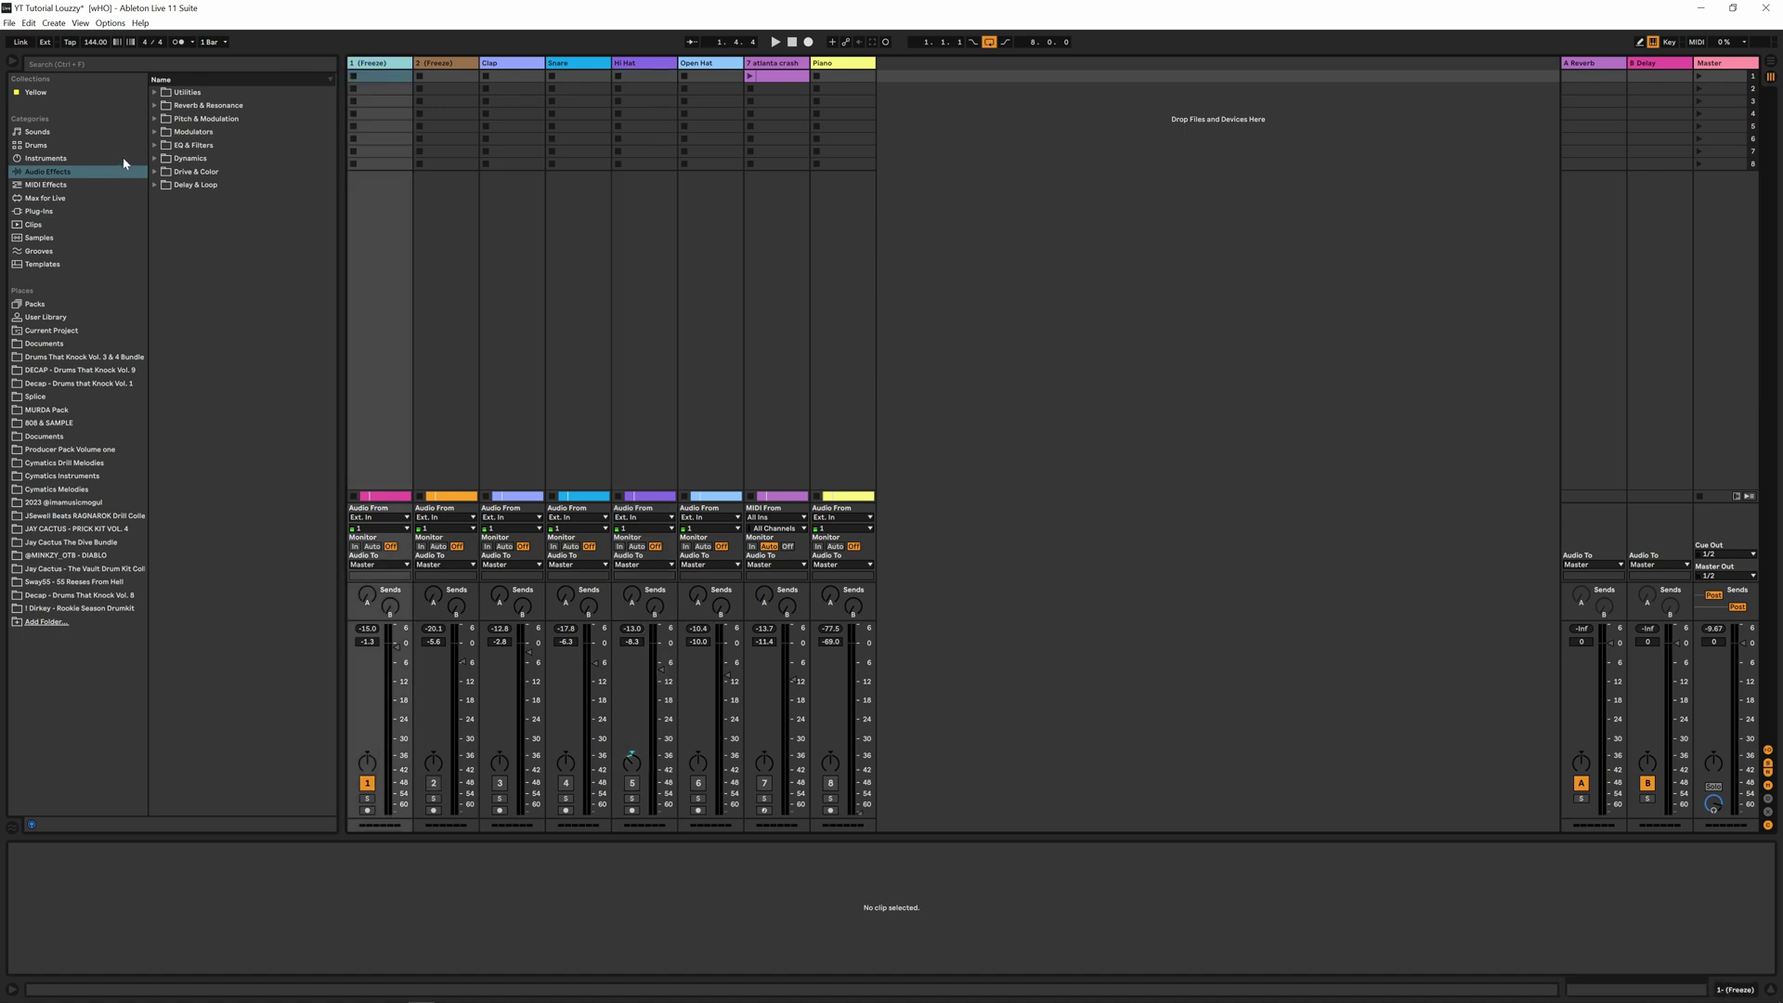
pyautogui.click(49, 173)
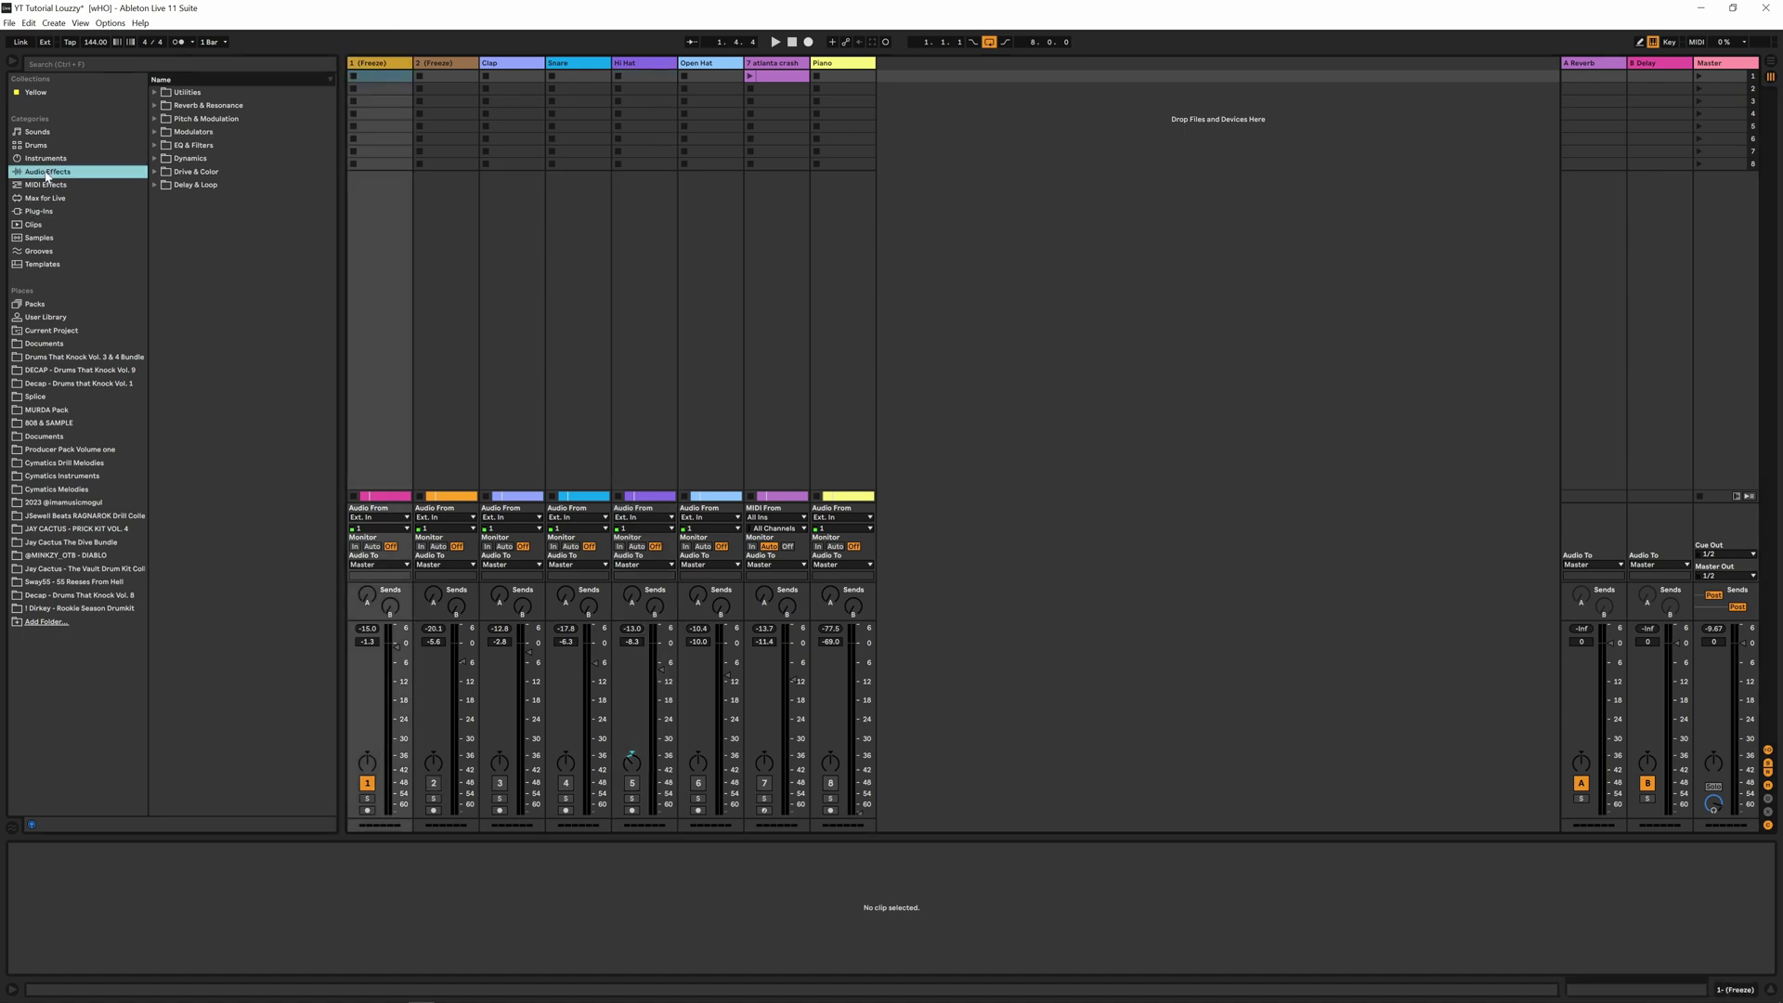
pyautogui.click(161, 145)
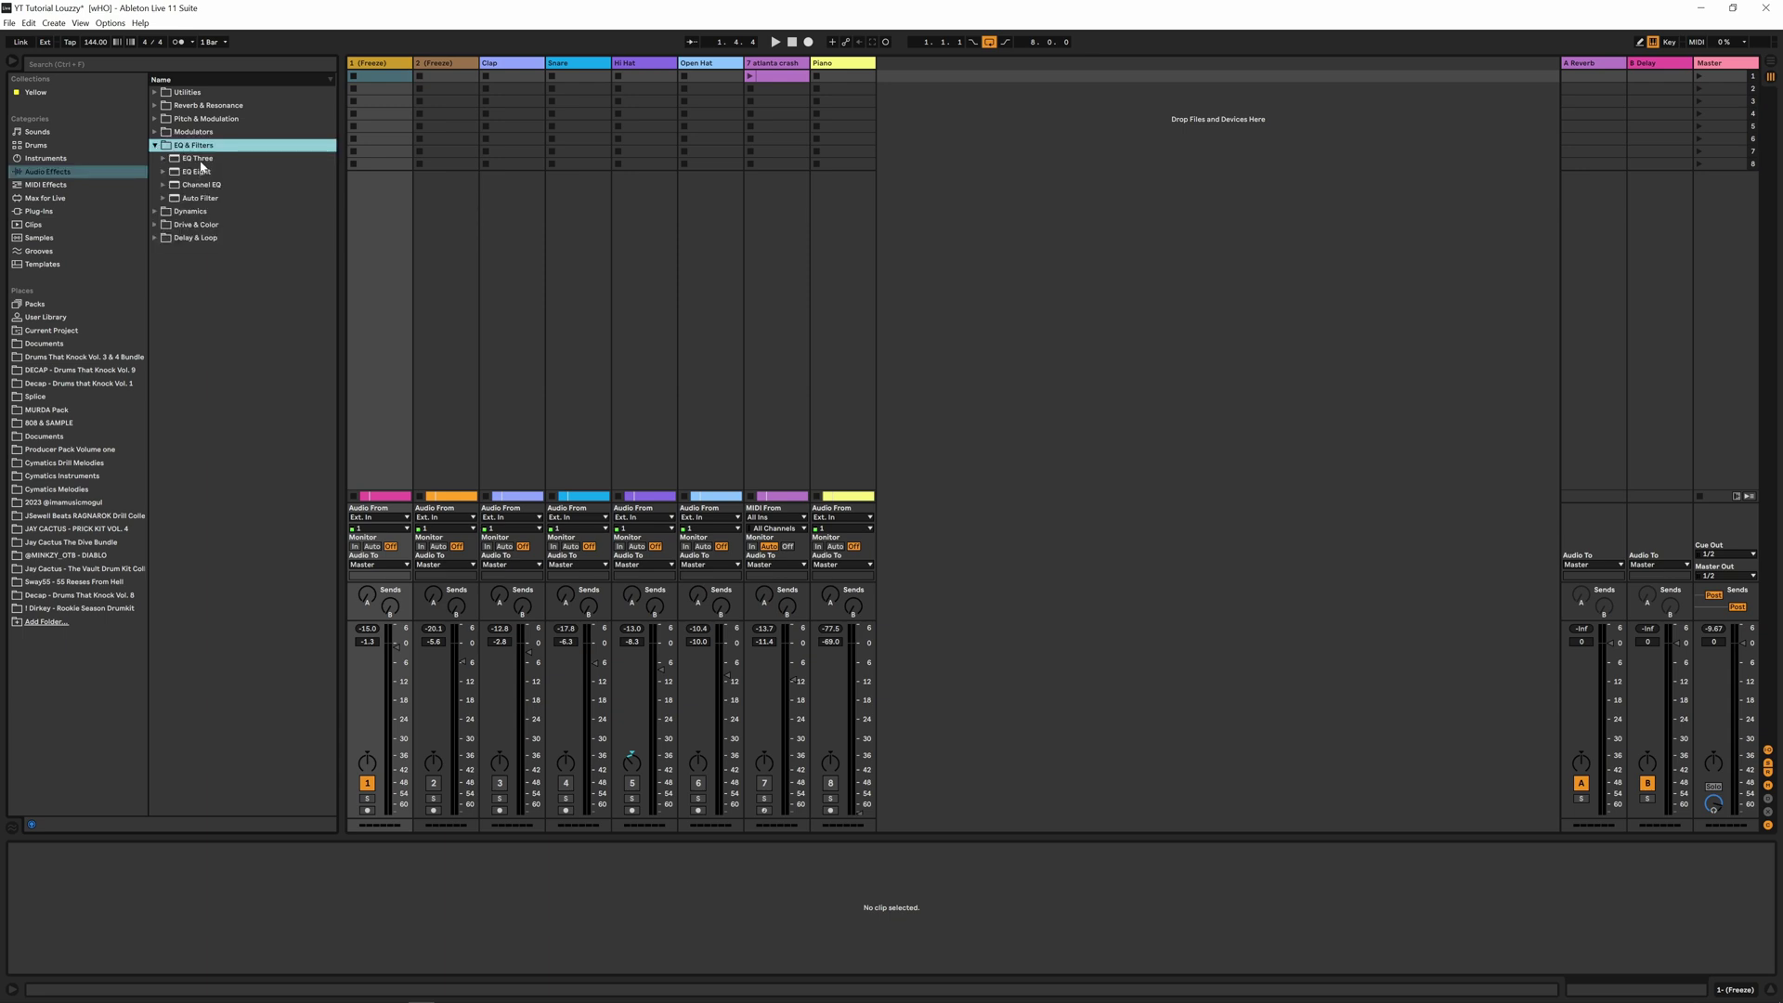
pyautogui.click(196, 175)
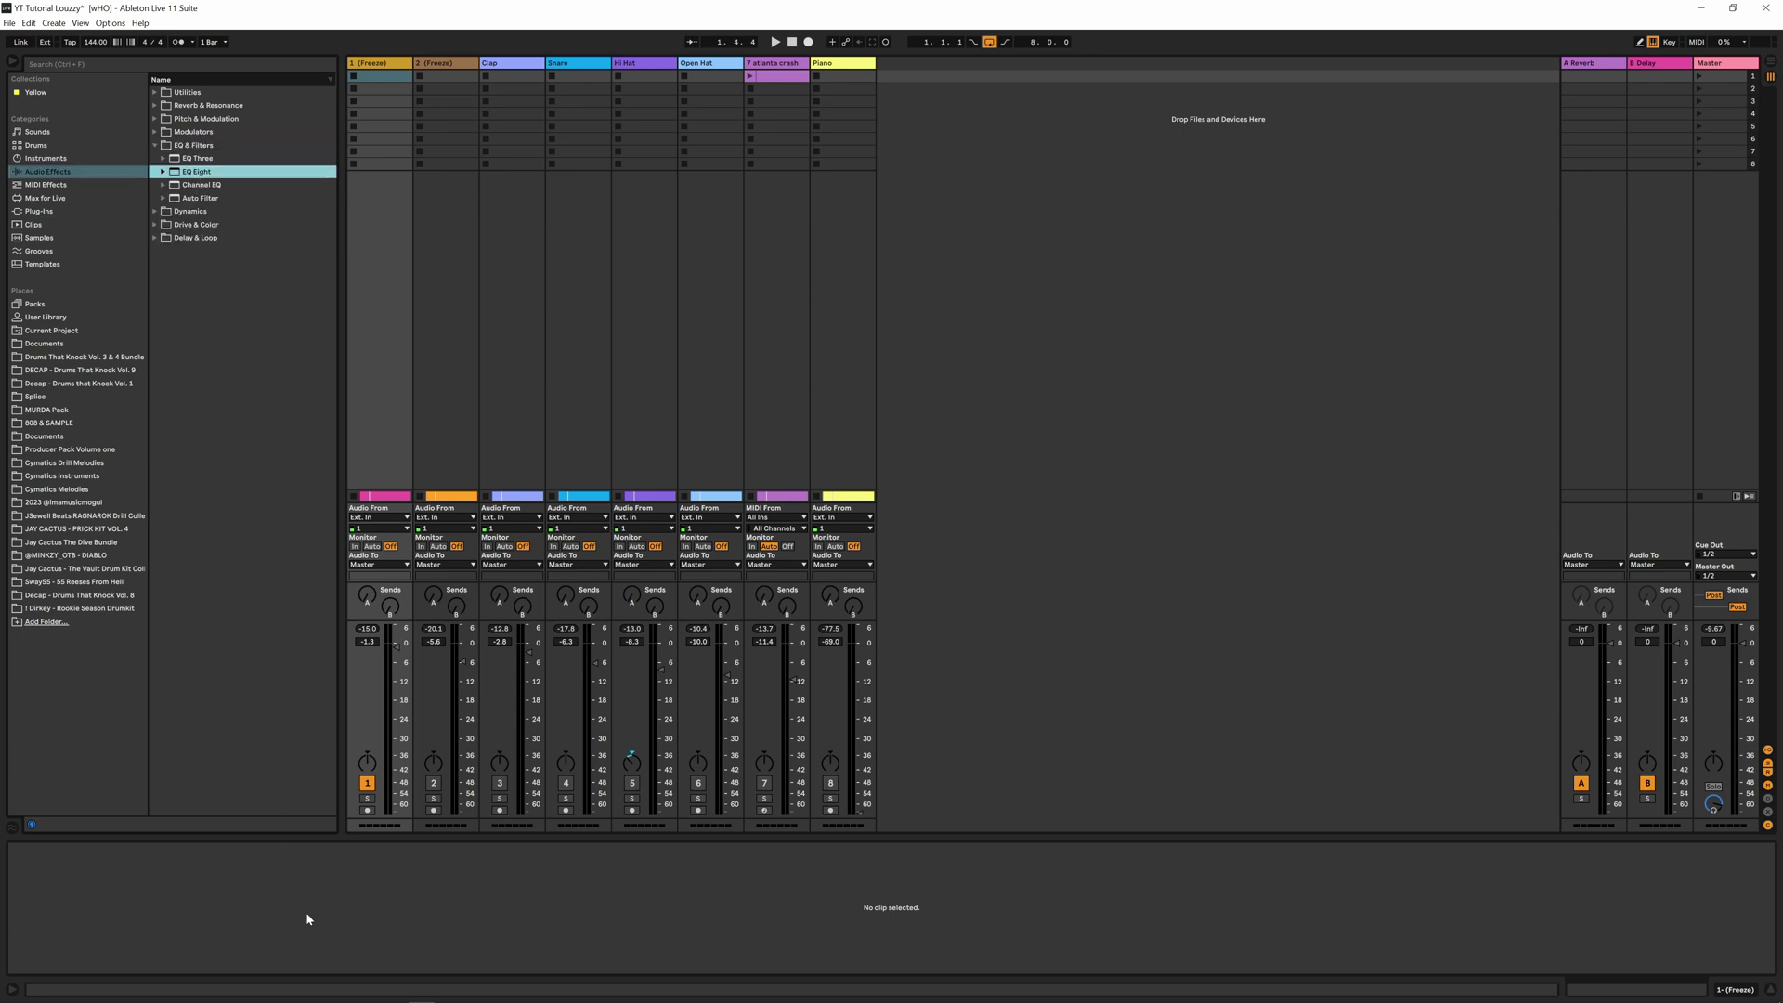
pyautogui.click(376, 73)
pyautogui.moveTo(184, 179); pyautogui.dragTo(274, 877)
# Turn band 1 of the kick's EQ Eight into a low-cut filter at about 23.5 Hz and play the kick
pyautogui.click(93, 901)
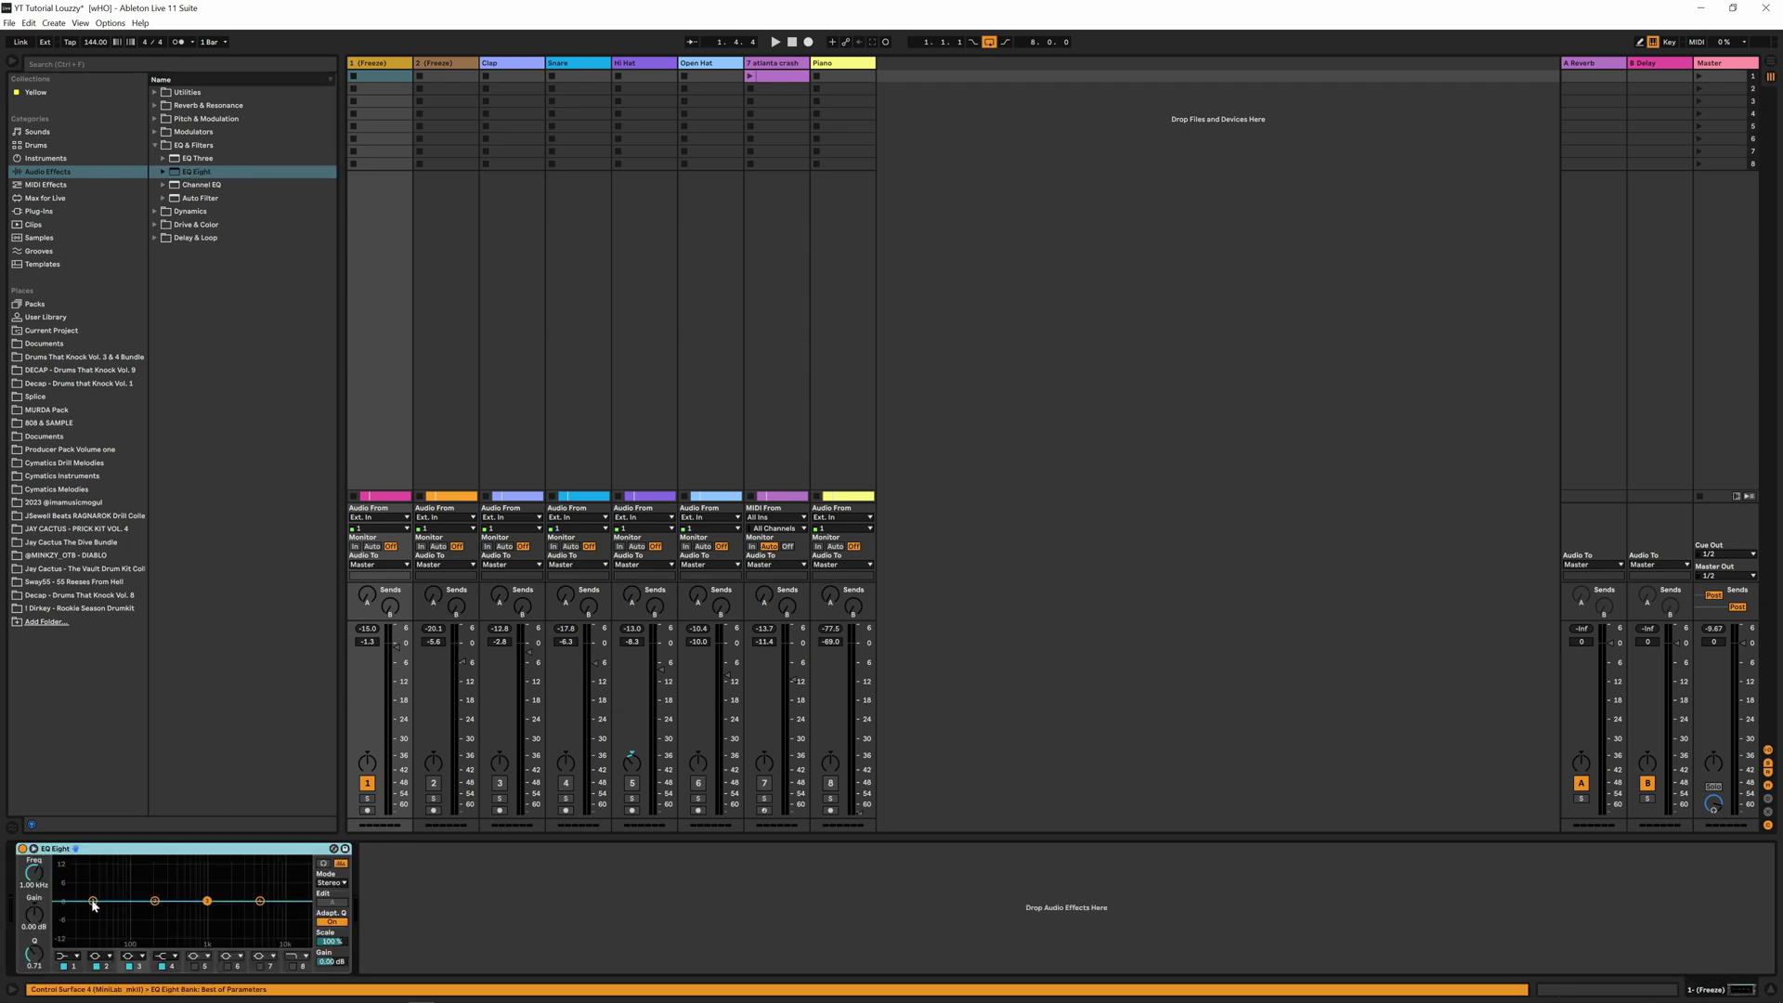
pyautogui.click(67, 956)
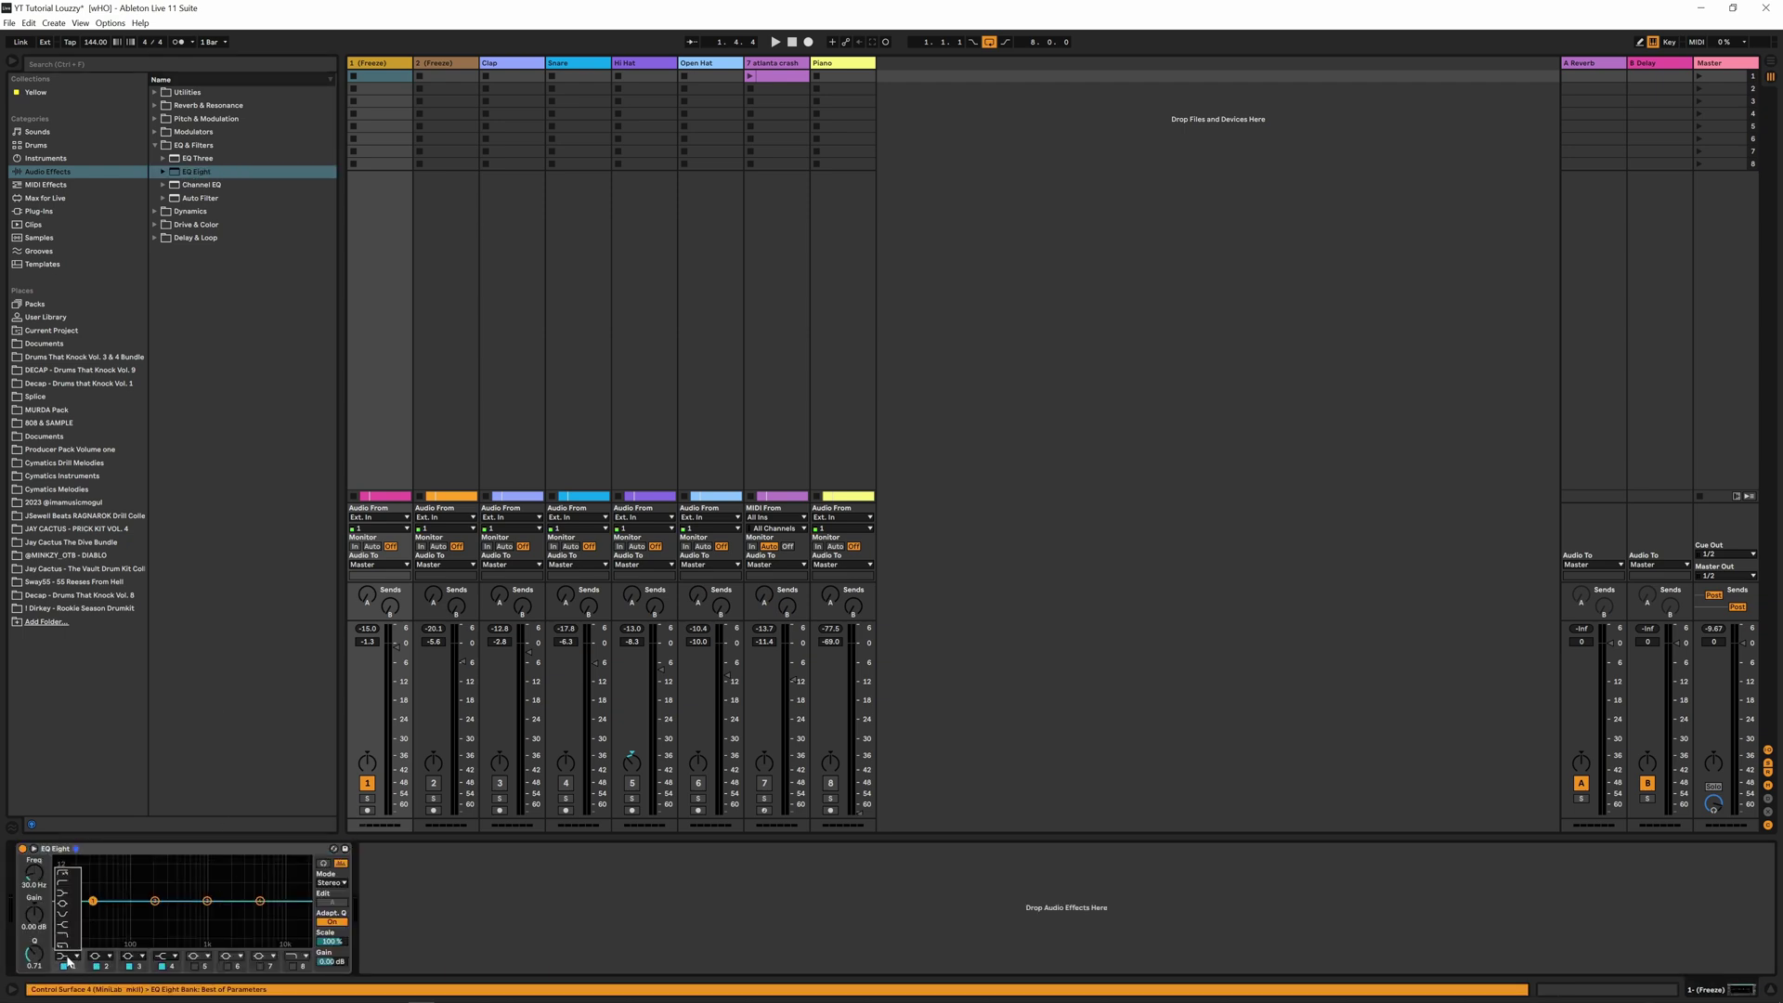
pyautogui.click(67, 884)
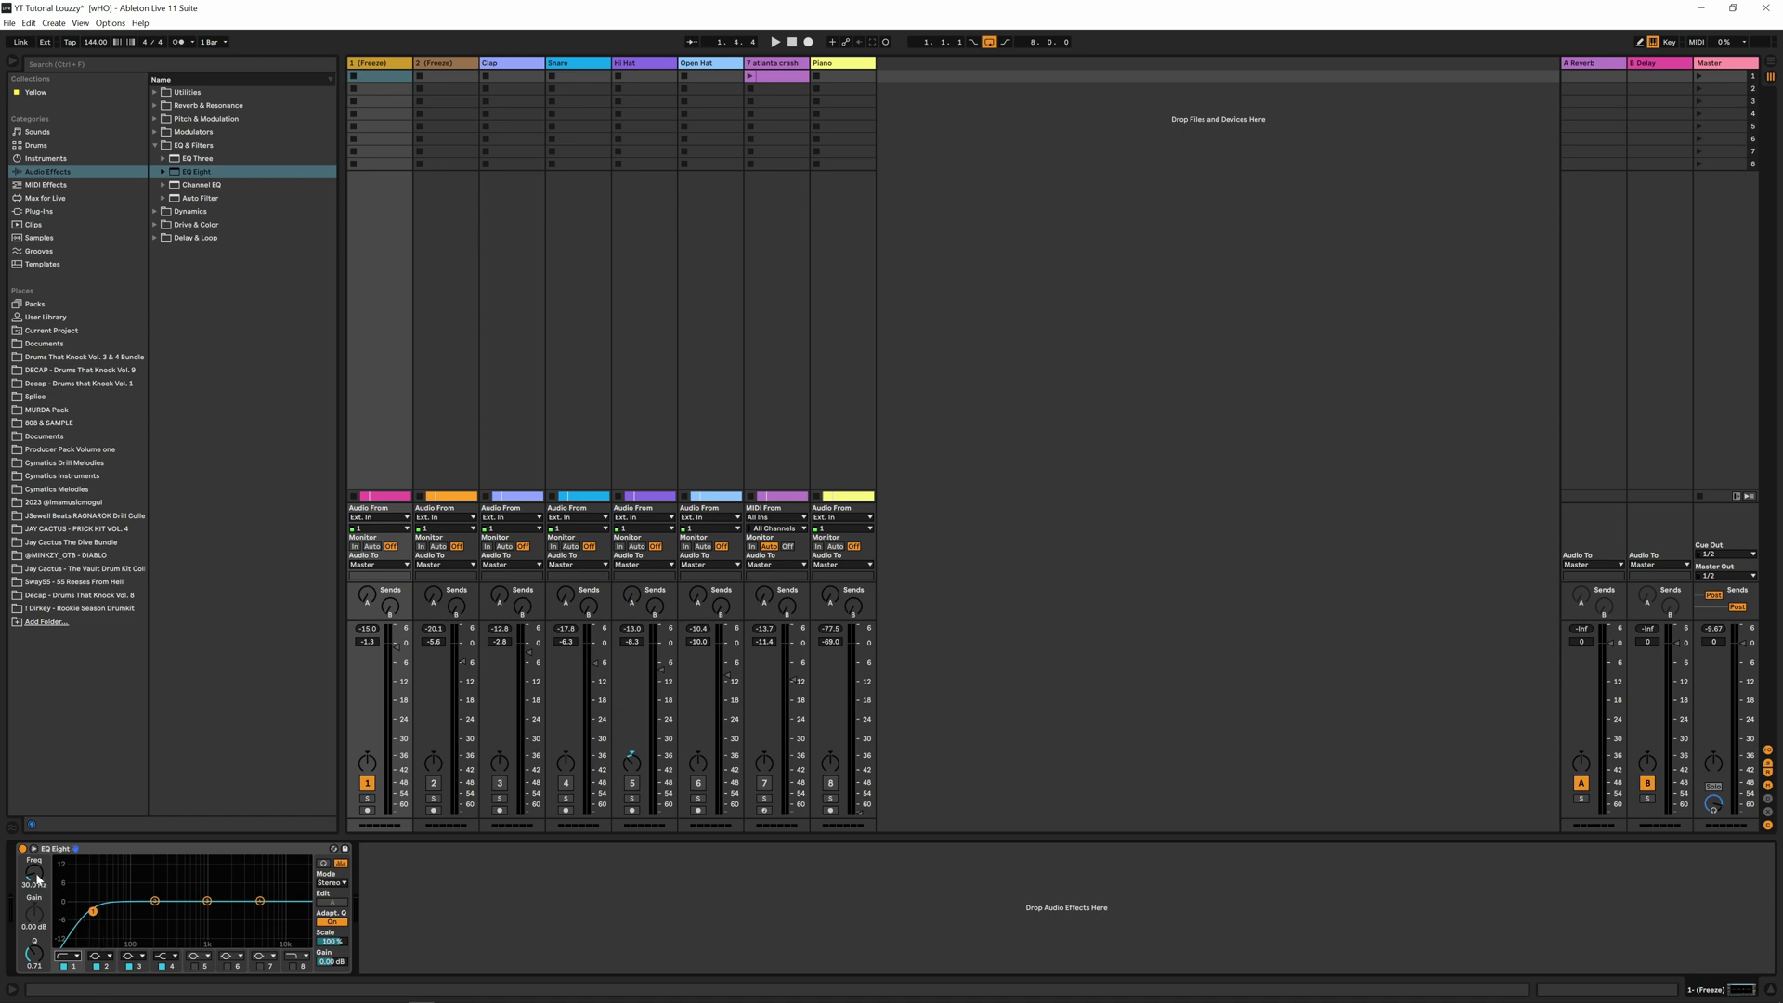
pyautogui.moveTo(37, 878); pyautogui.dragTo(37, 889)
pyautogui.press('space')
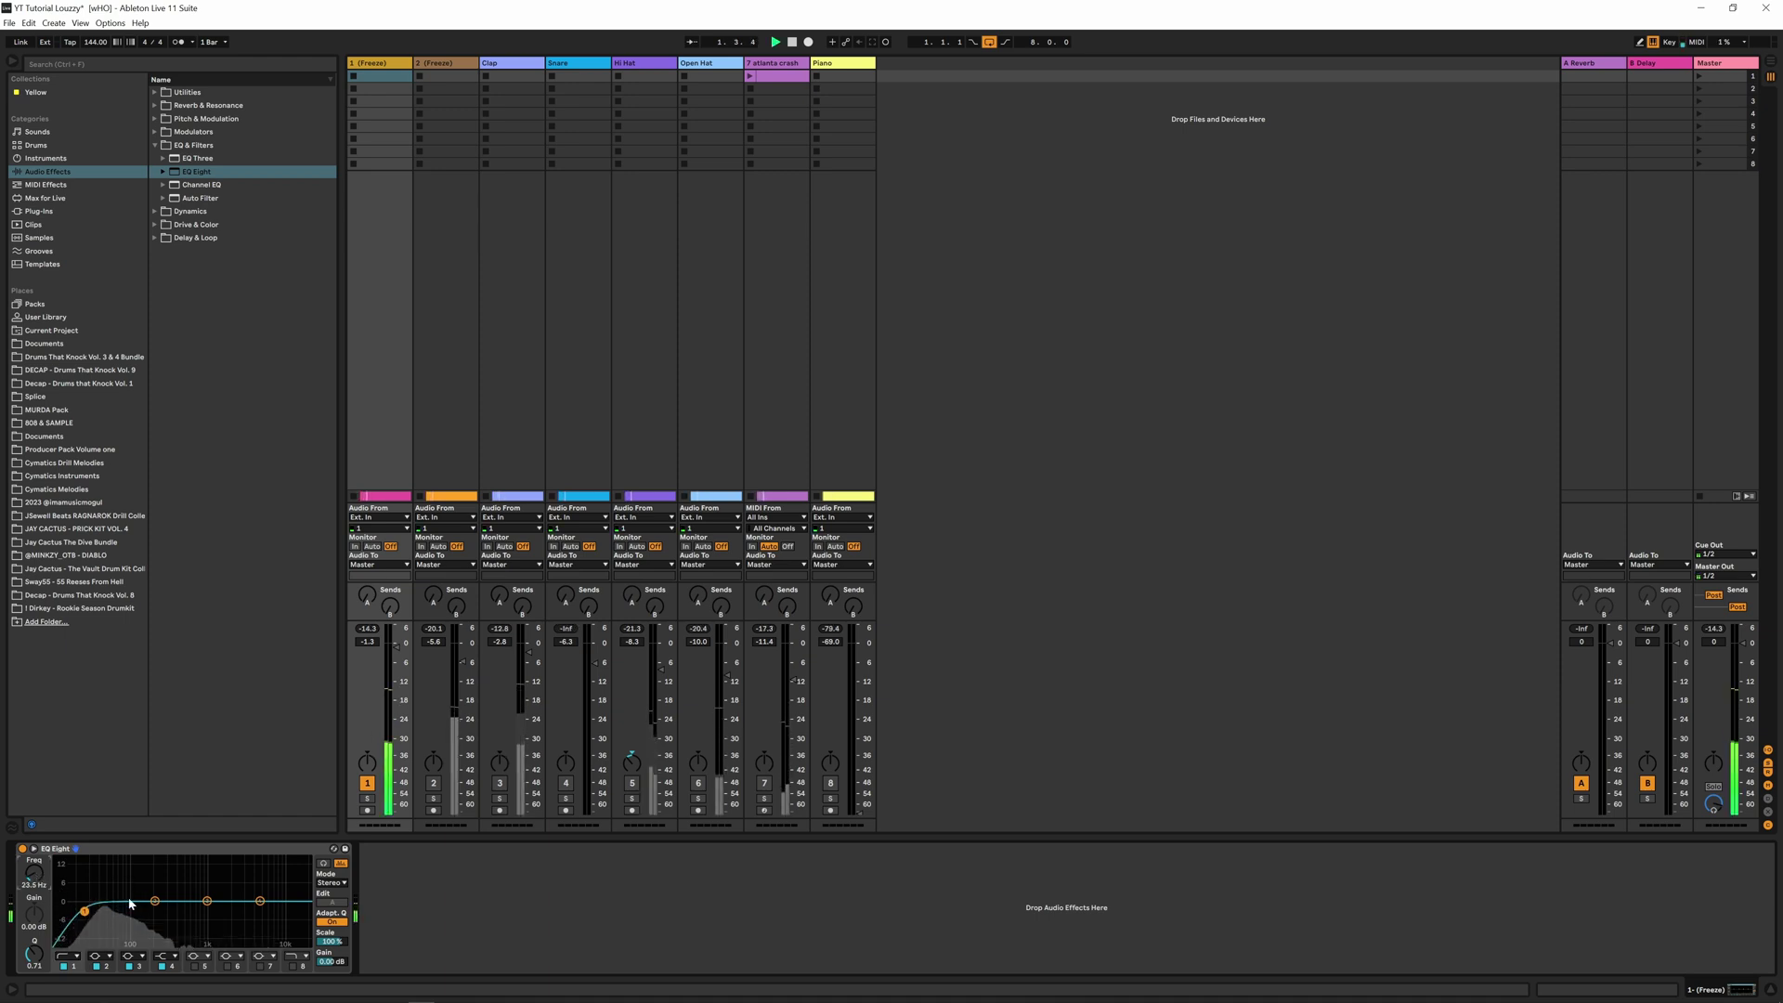
pyautogui.click(260, 901)
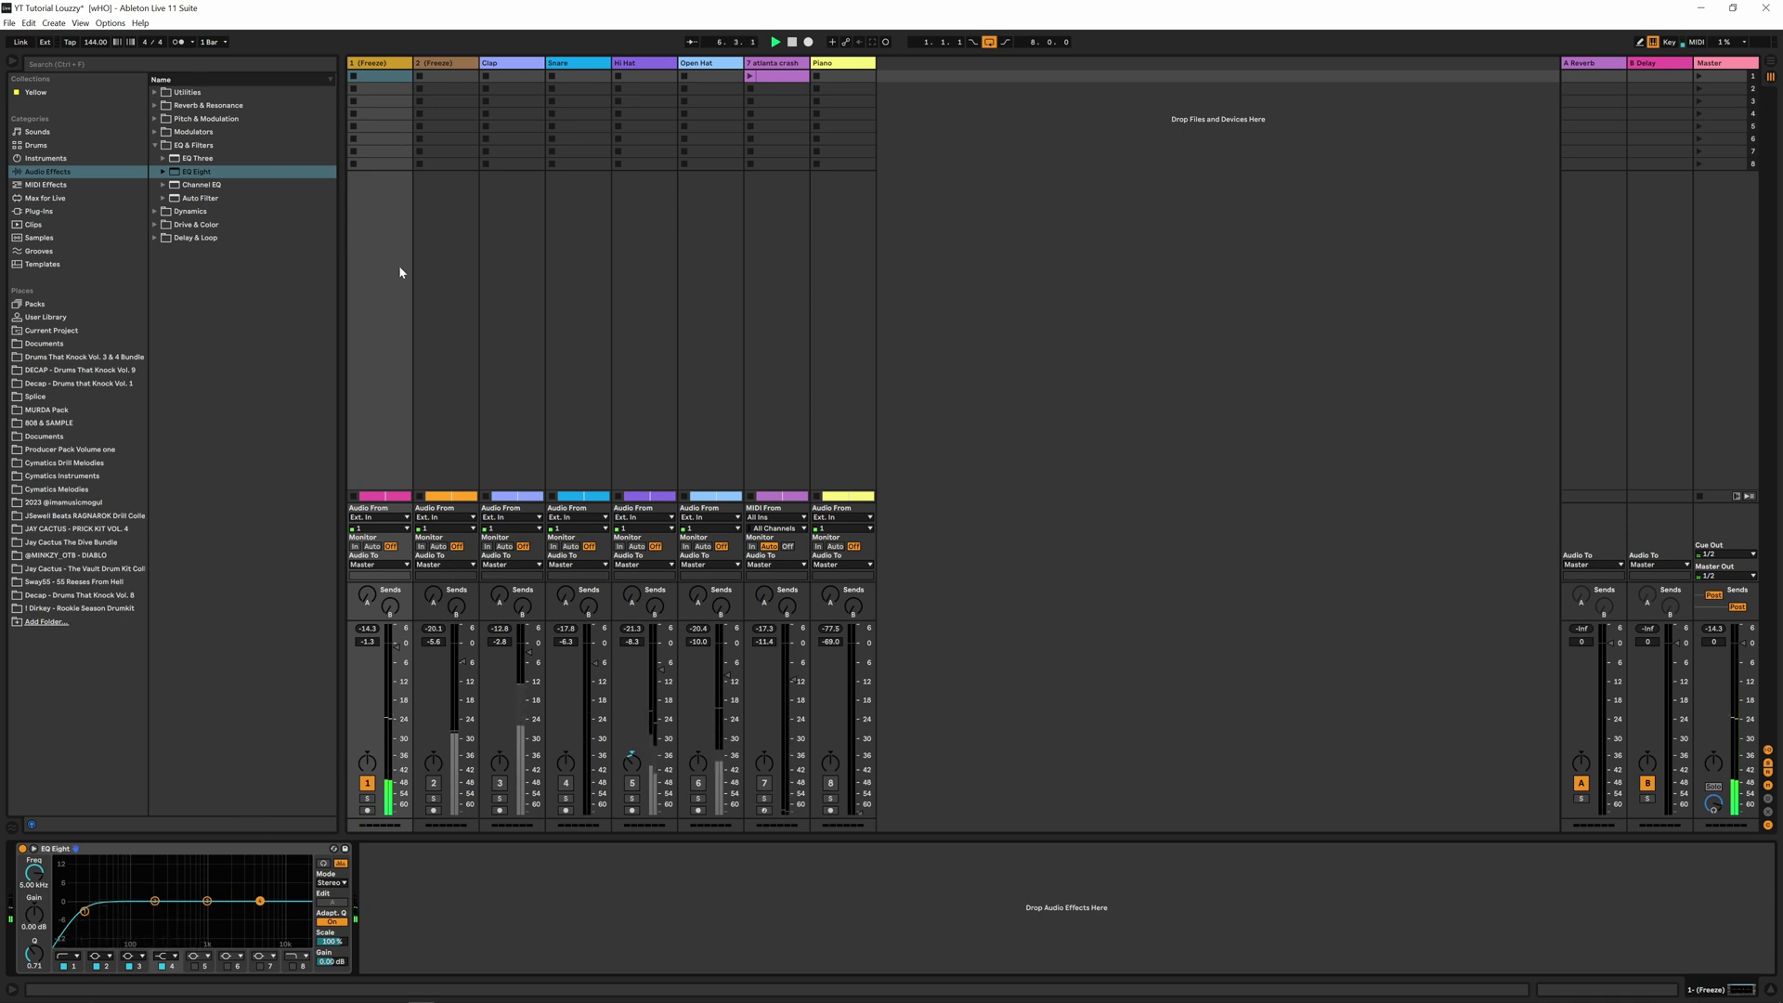
# Add a Glue Compressor after the kick's EQ Eight and enable its Soft clipping
pyautogui.click(155, 145)
pyautogui.click(155, 158)
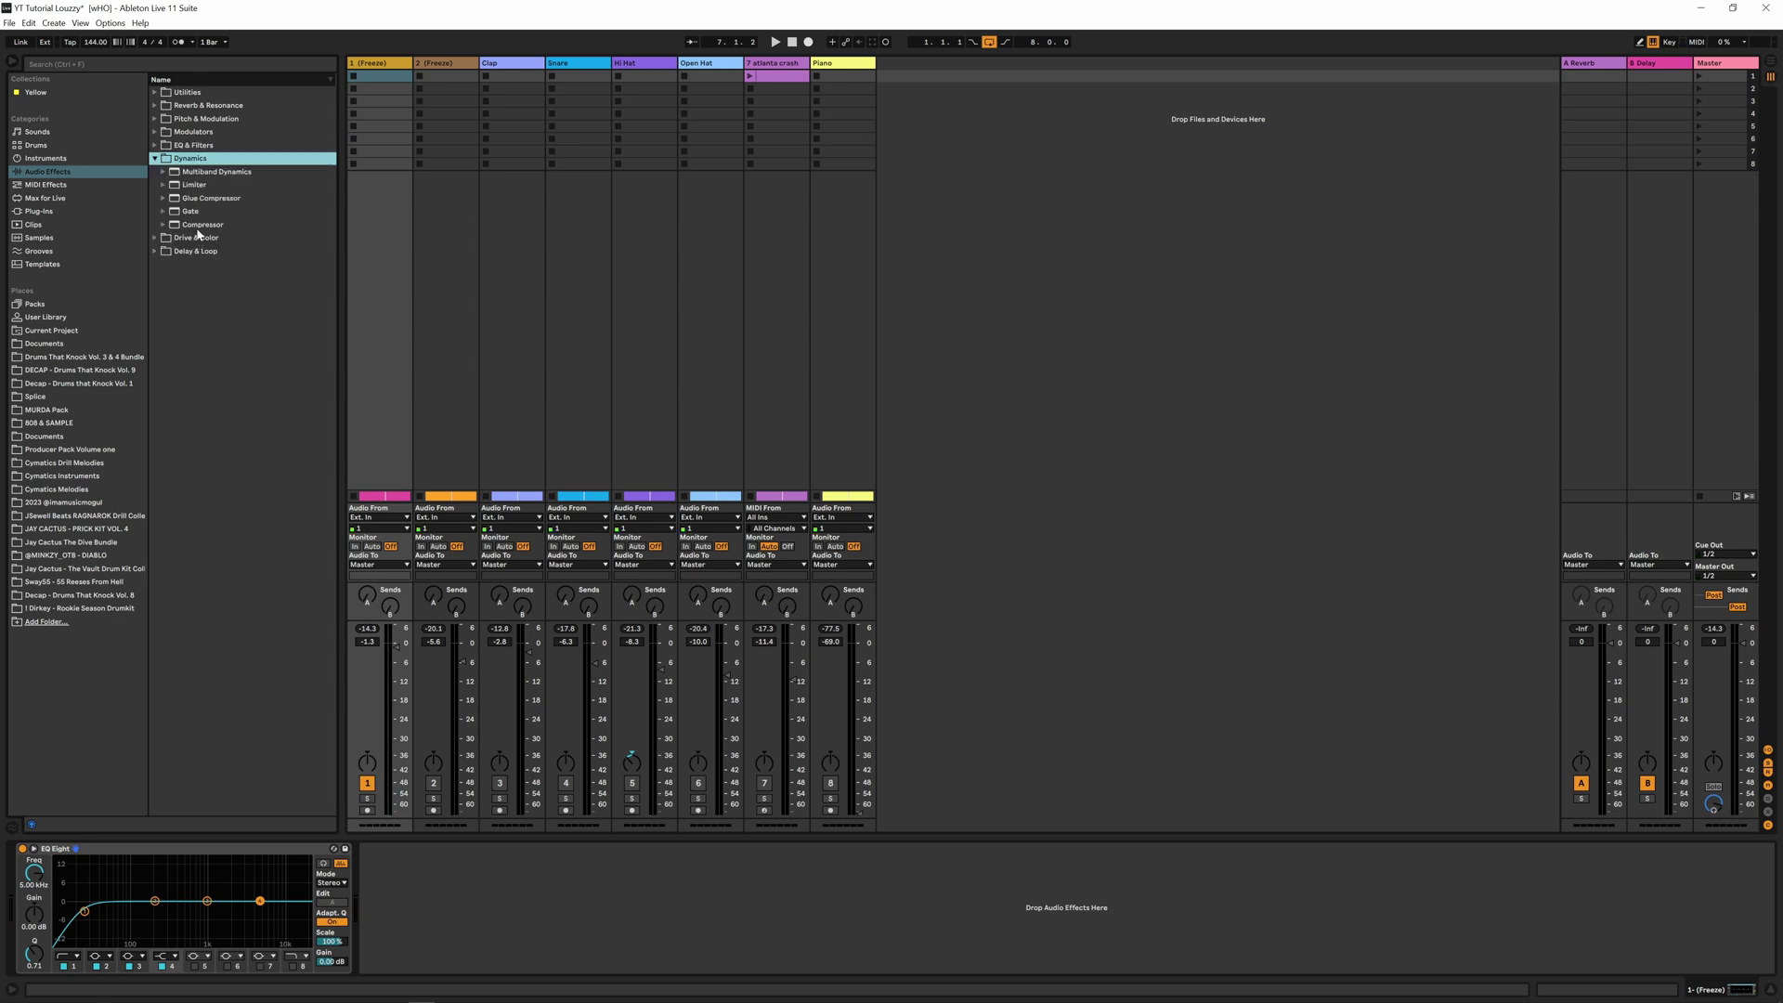
pyautogui.moveTo(206, 199); pyautogui.dragTo(477, 931)
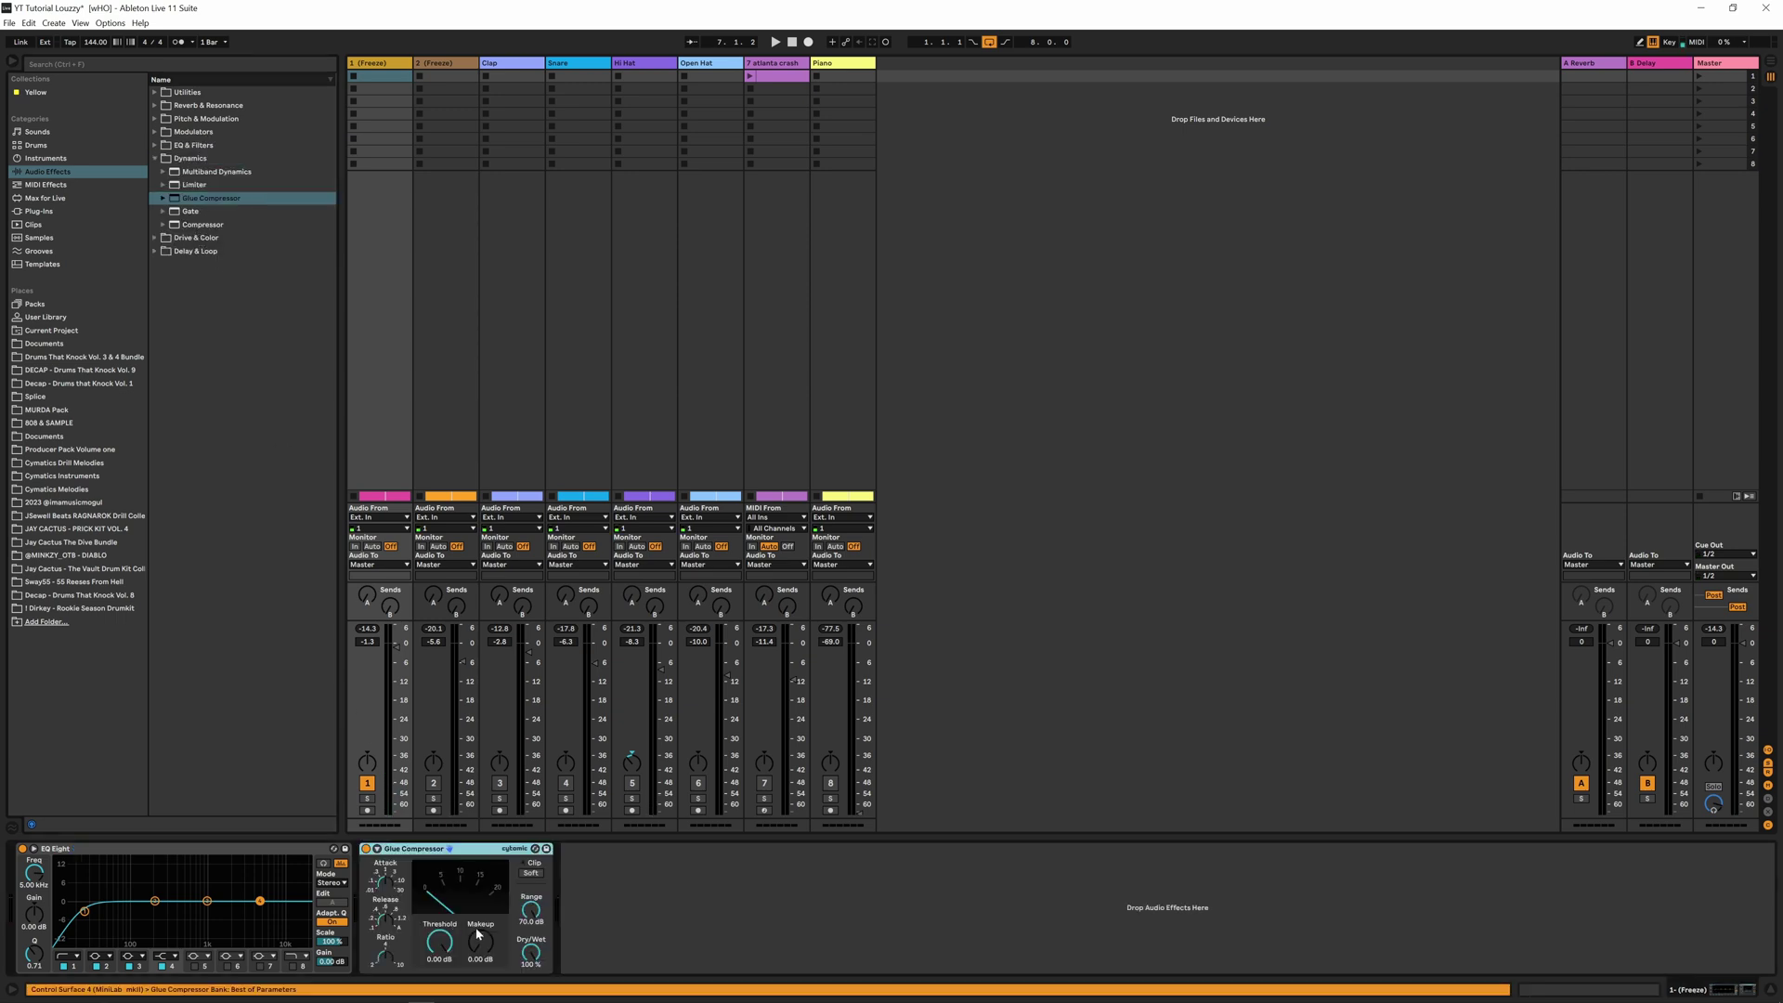
pyautogui.click(533, 874)
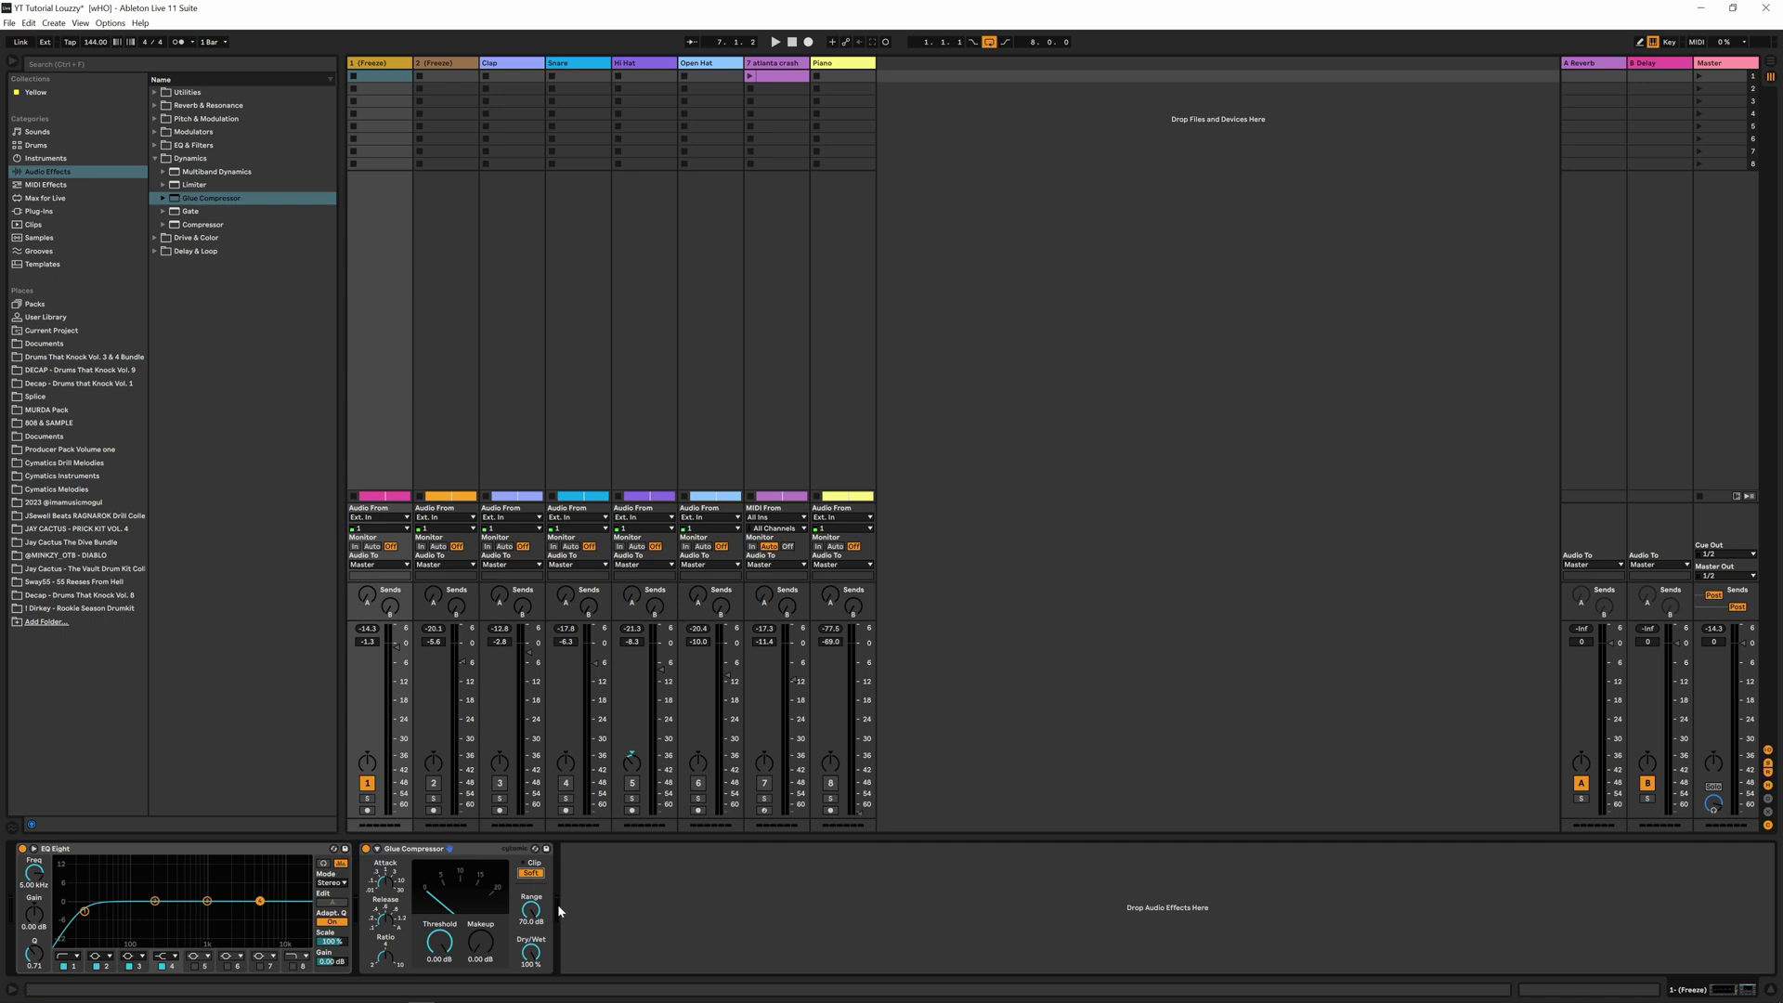
# Select the Master track and list the installed plug-ins in the browser
pyautogui.click(1727, 65)
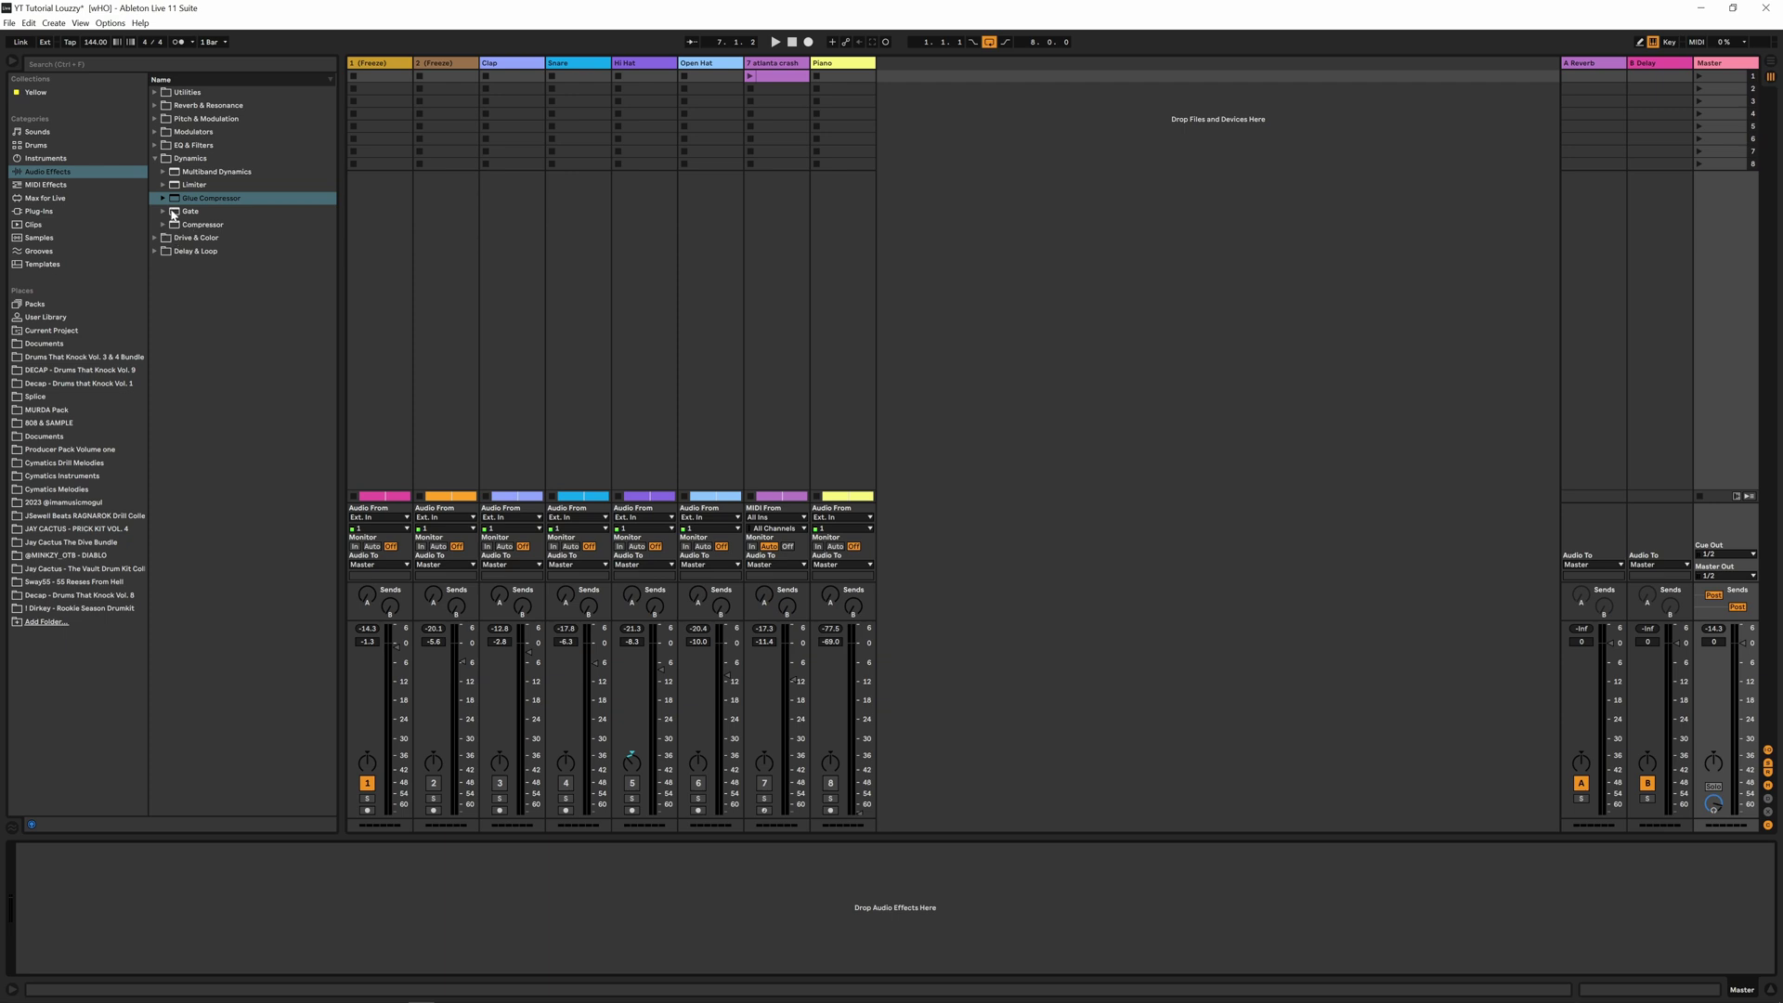
pyautogui.click(42, 212)
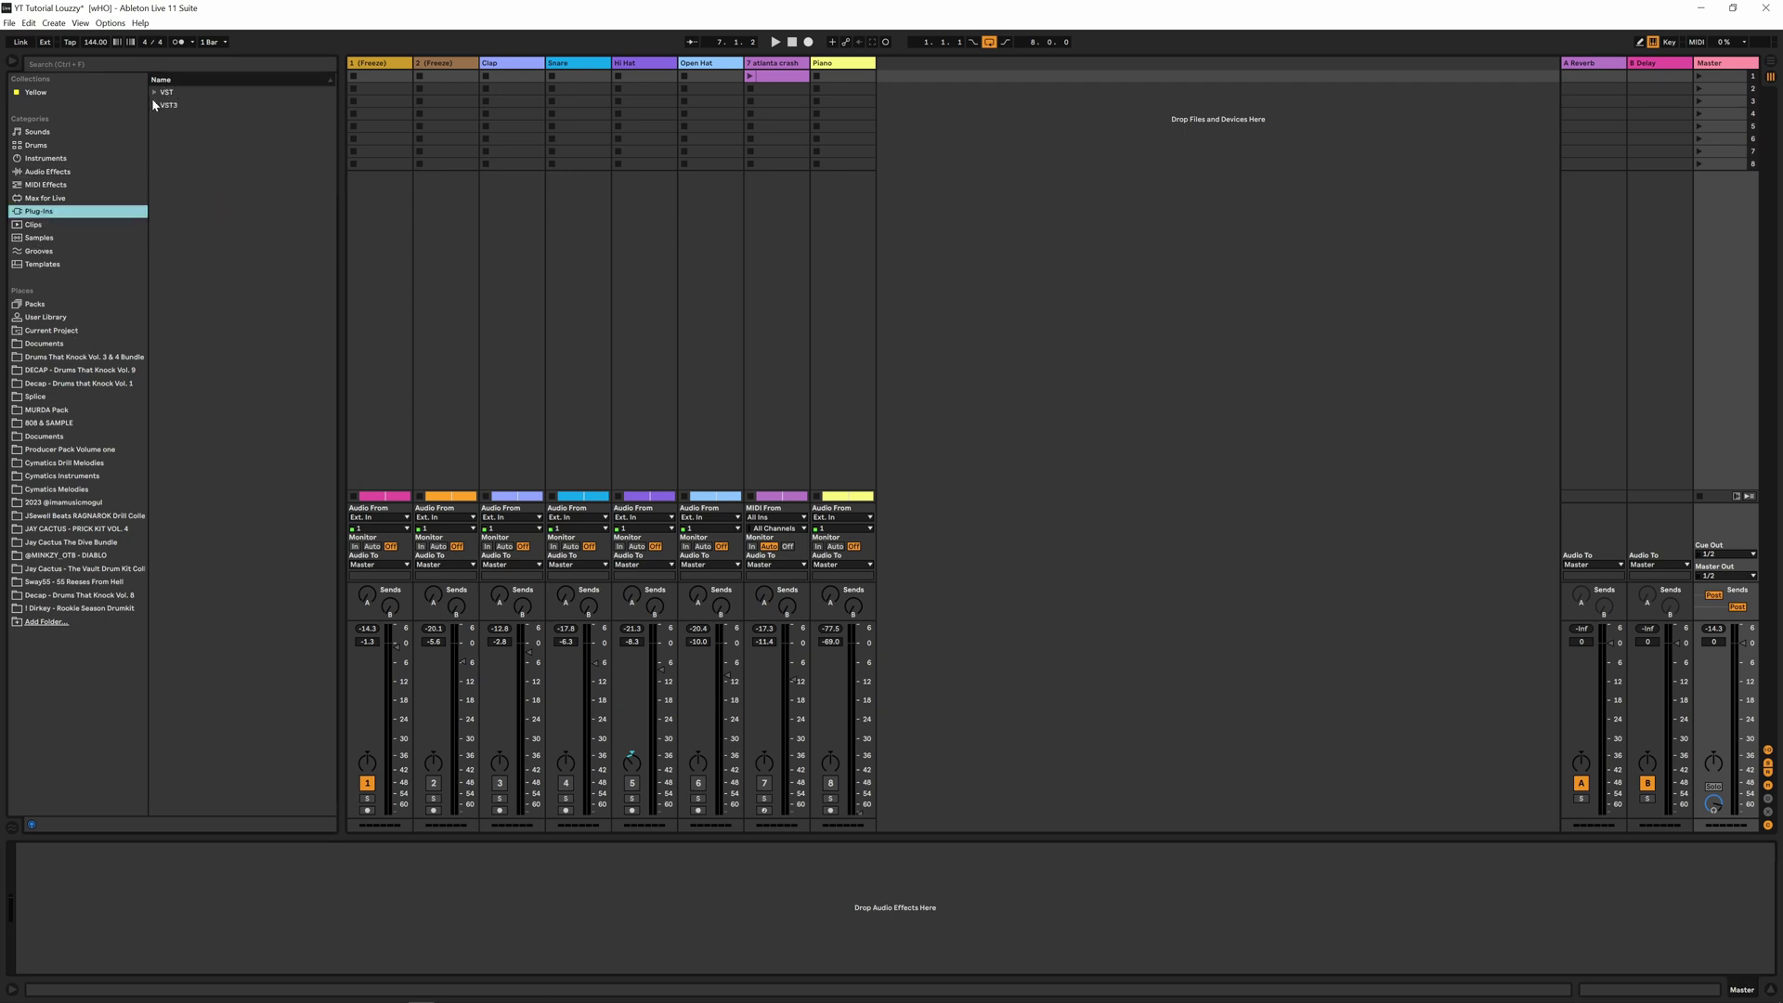
pyautogui.click(156, 65)
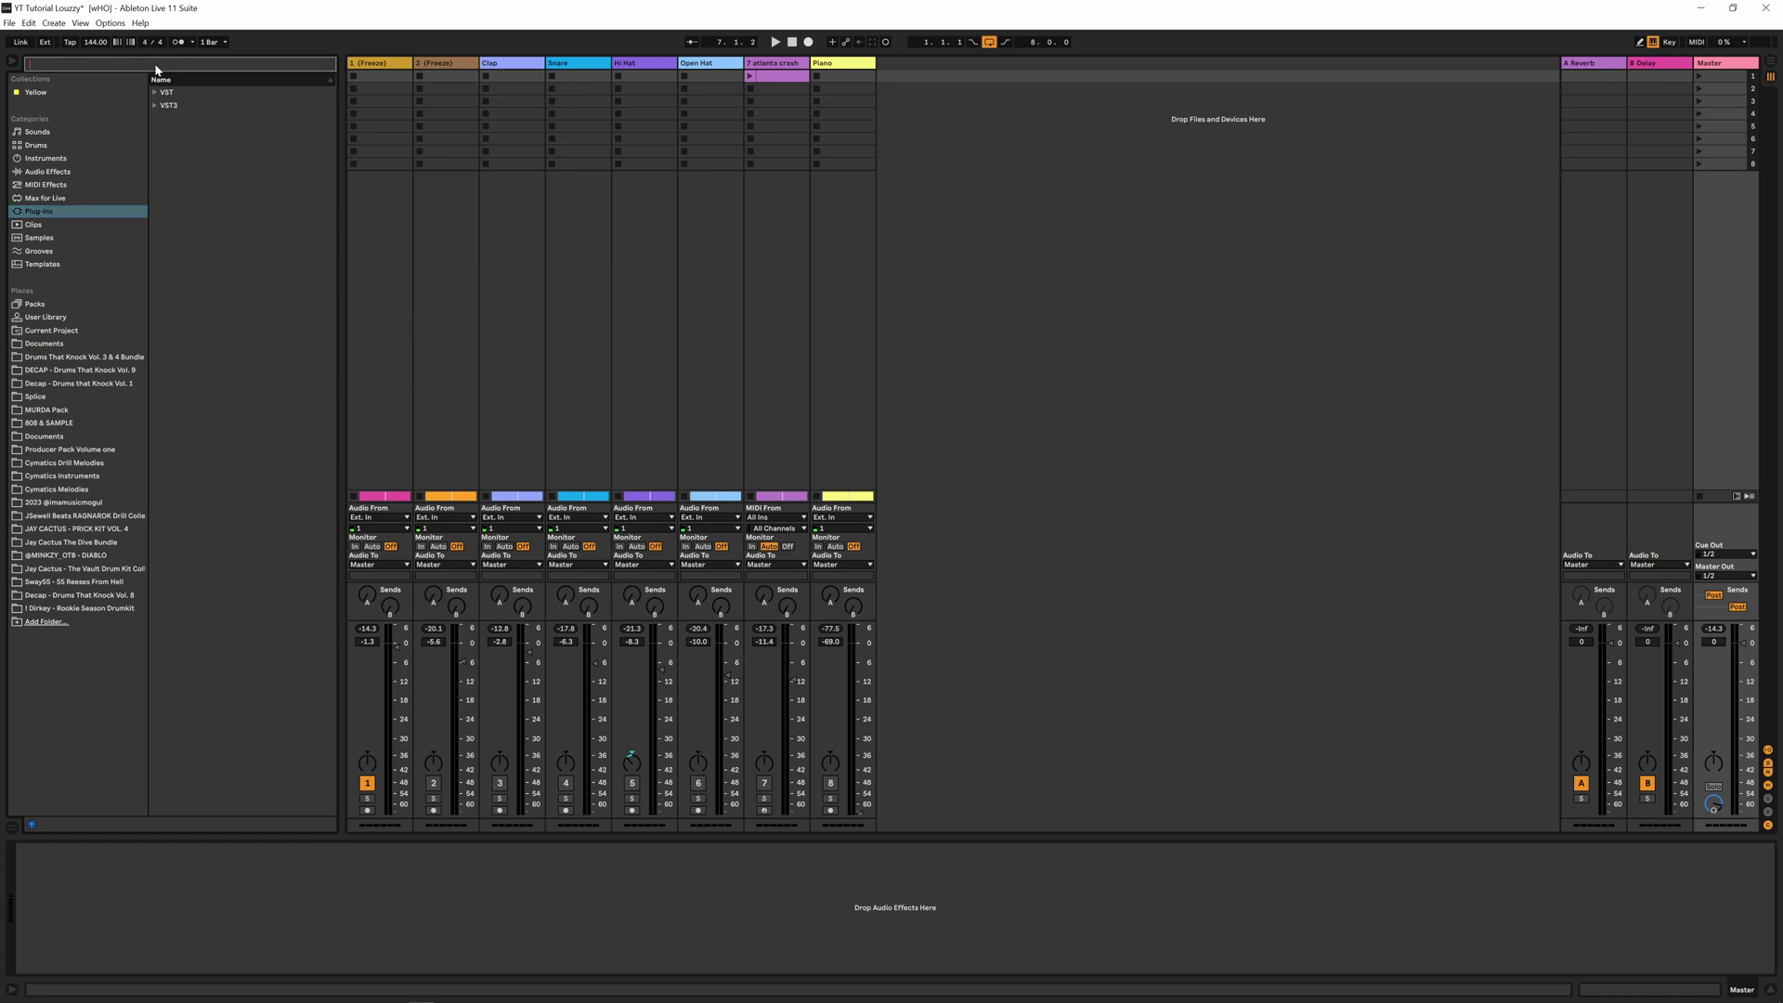
pyautogui.write('ozone')
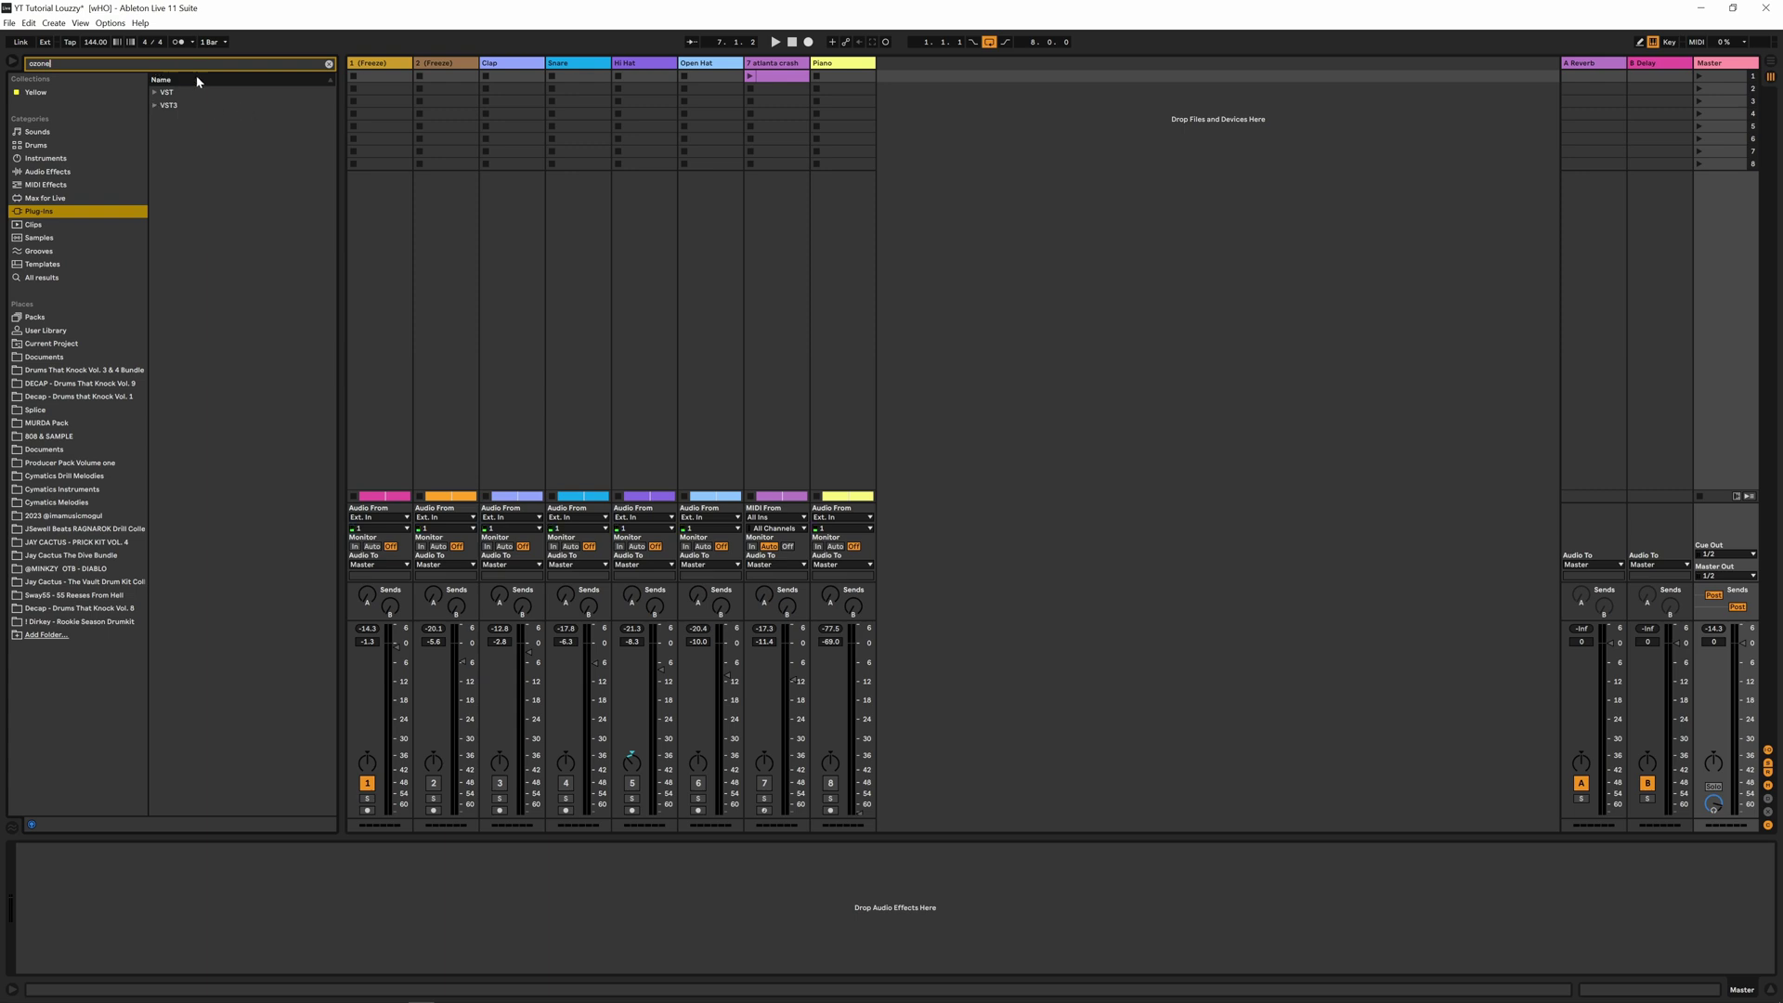
pyautogui.click(327, 64)
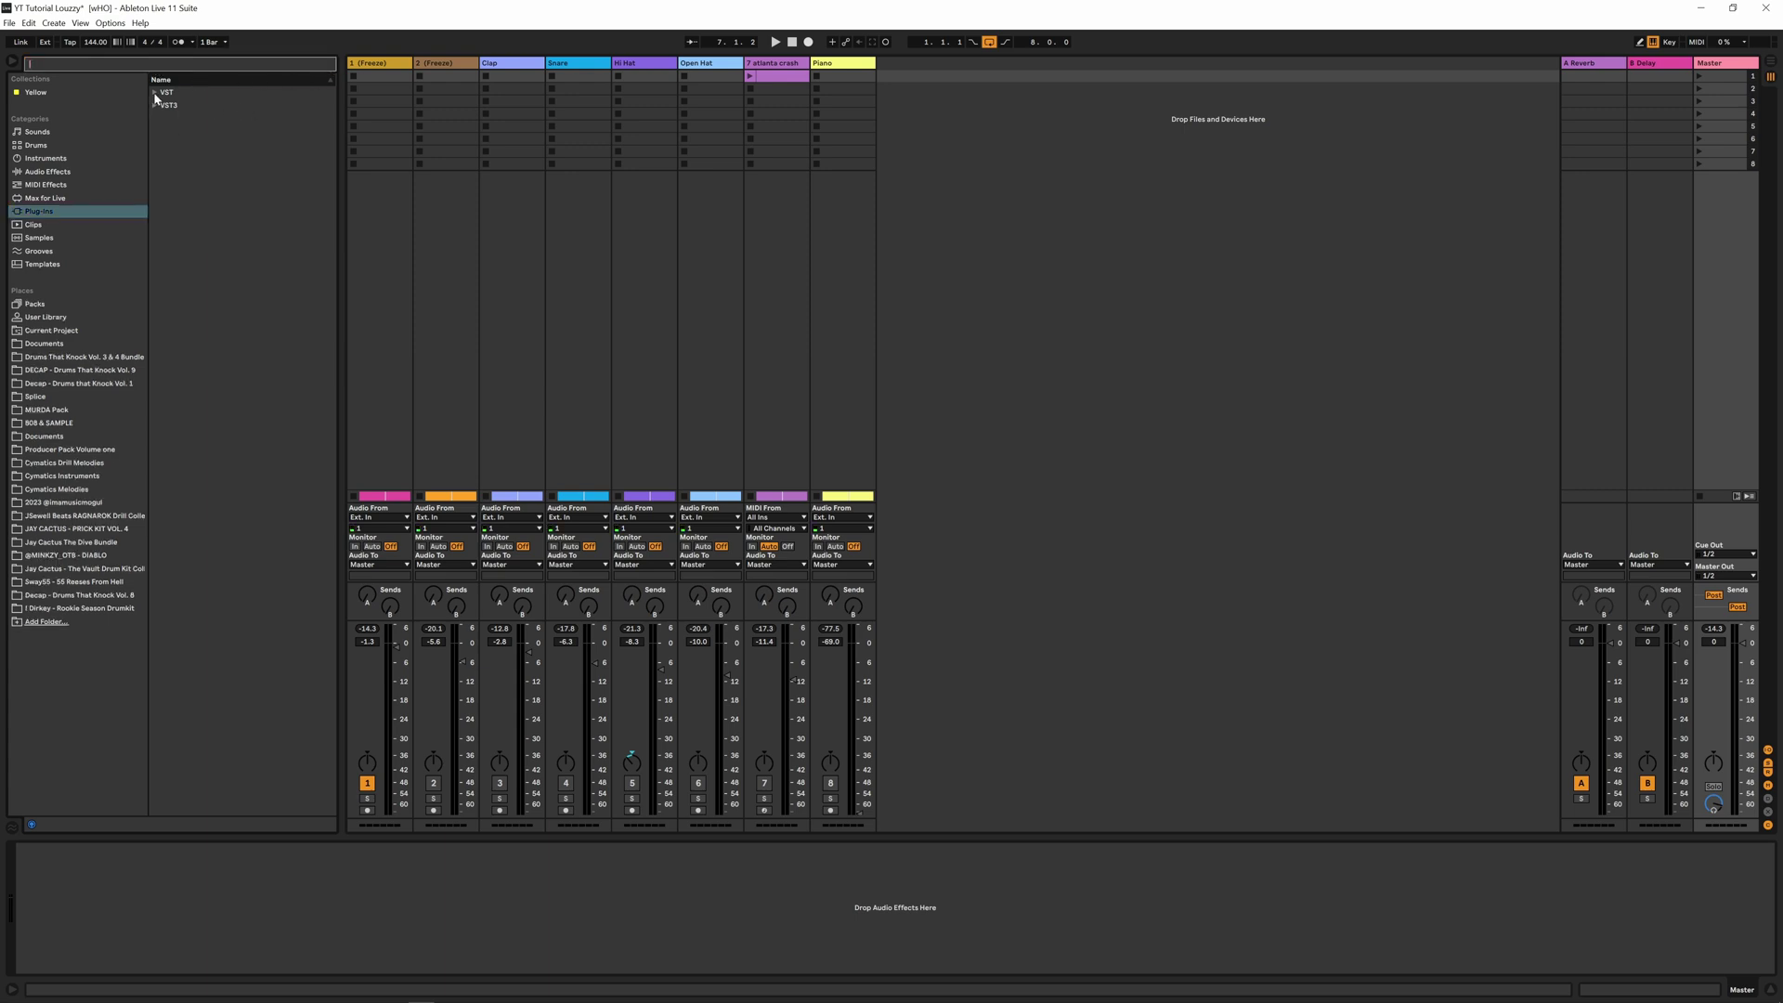
pyautogui.click(154, 93)
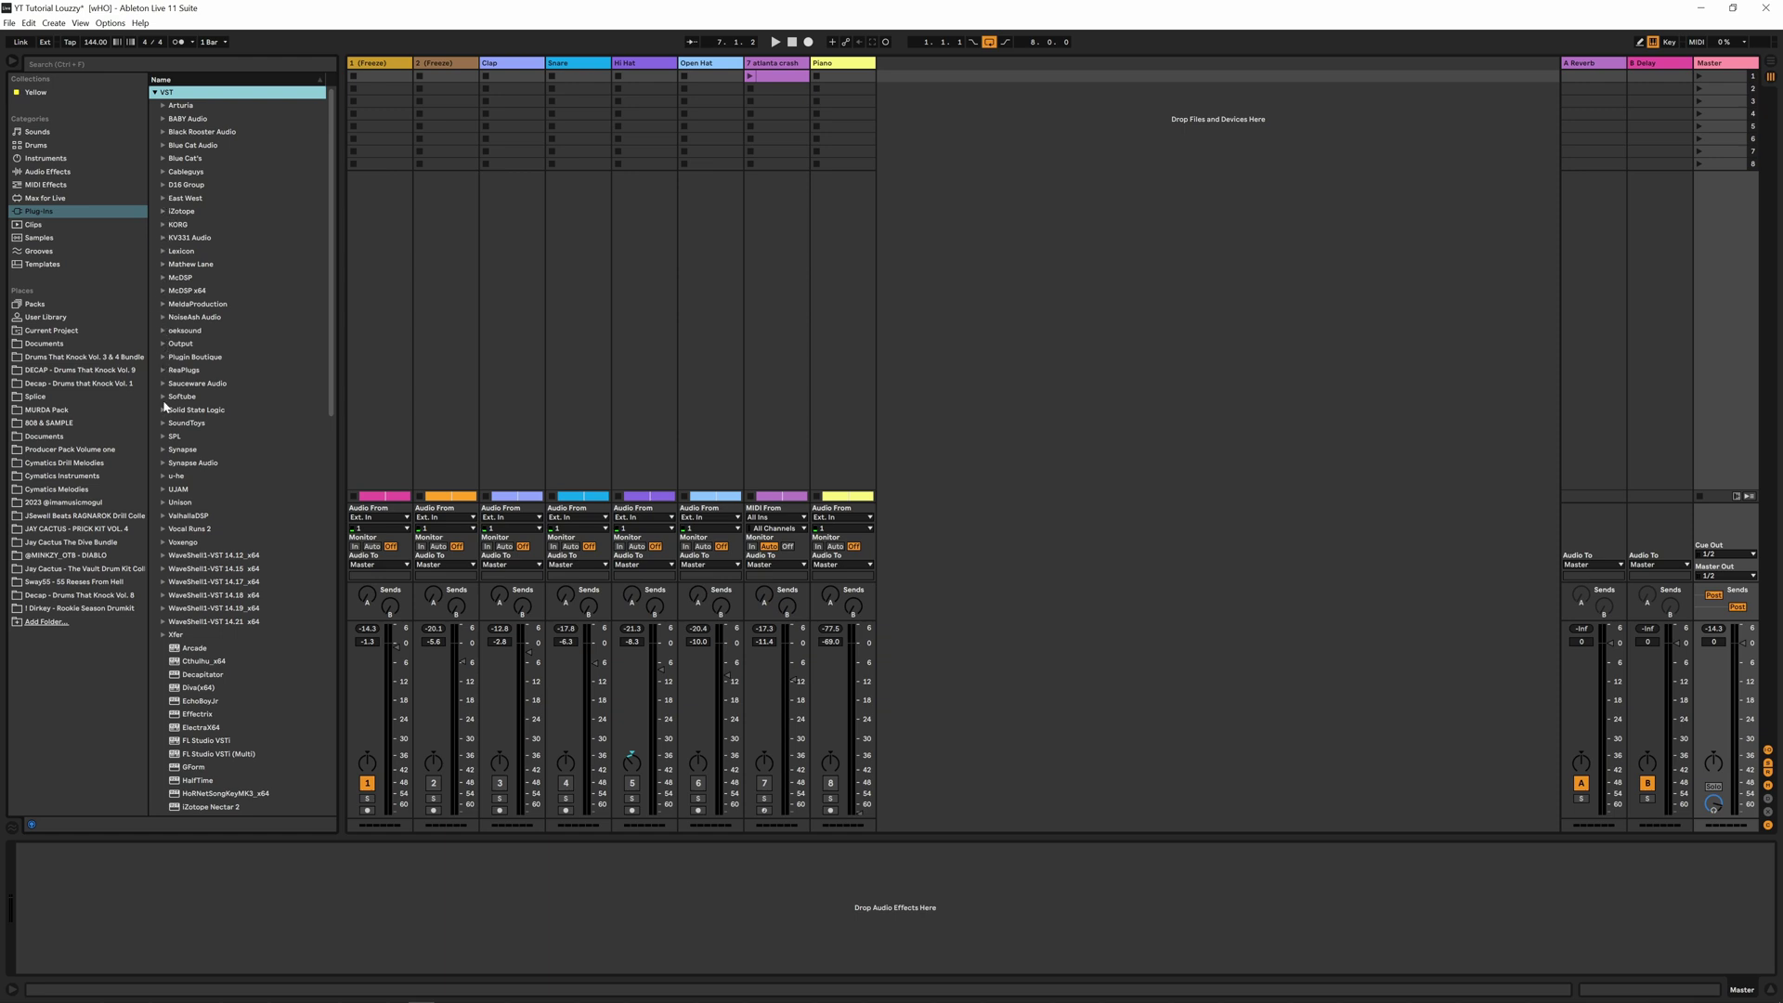
pyautogui.click(154, 92)
# Load Ozone 10 from the iZotope VST3 plug-ins onto the Master track
pyautogui.click(155, 105)
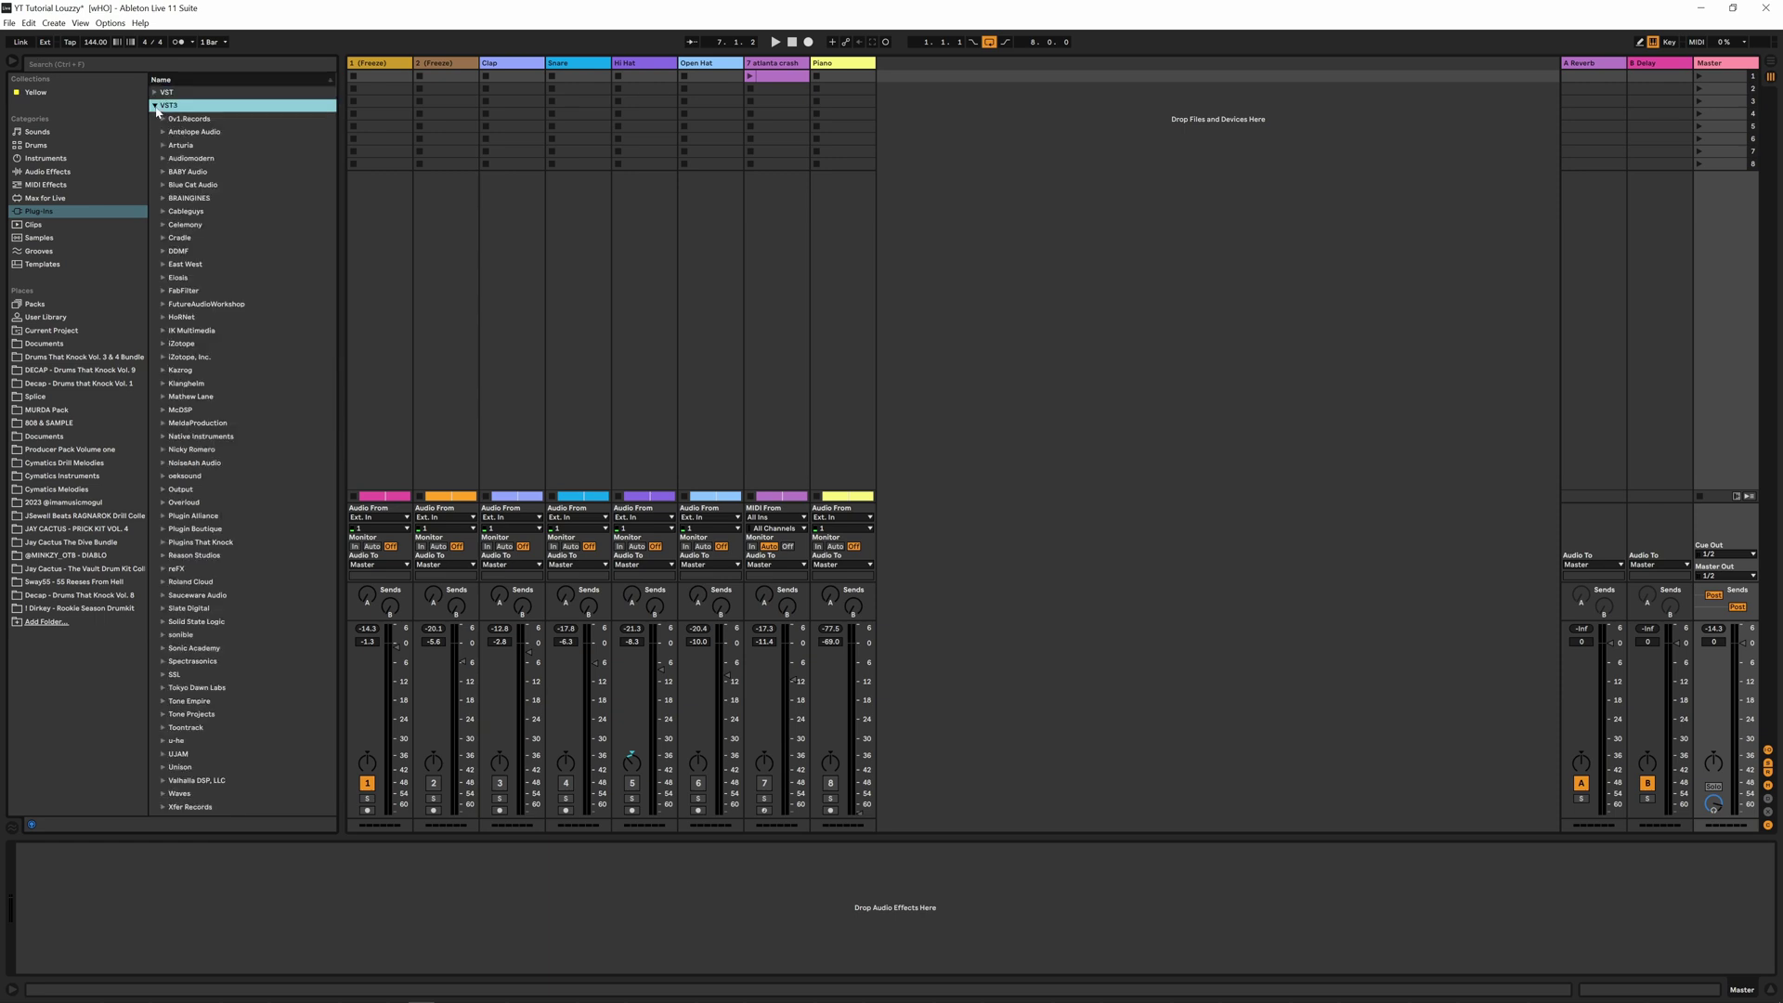
pyautogui.click(164, 345)
pyautogui.moveTo(193, 479); pyautogui.dragTo(401, 730)
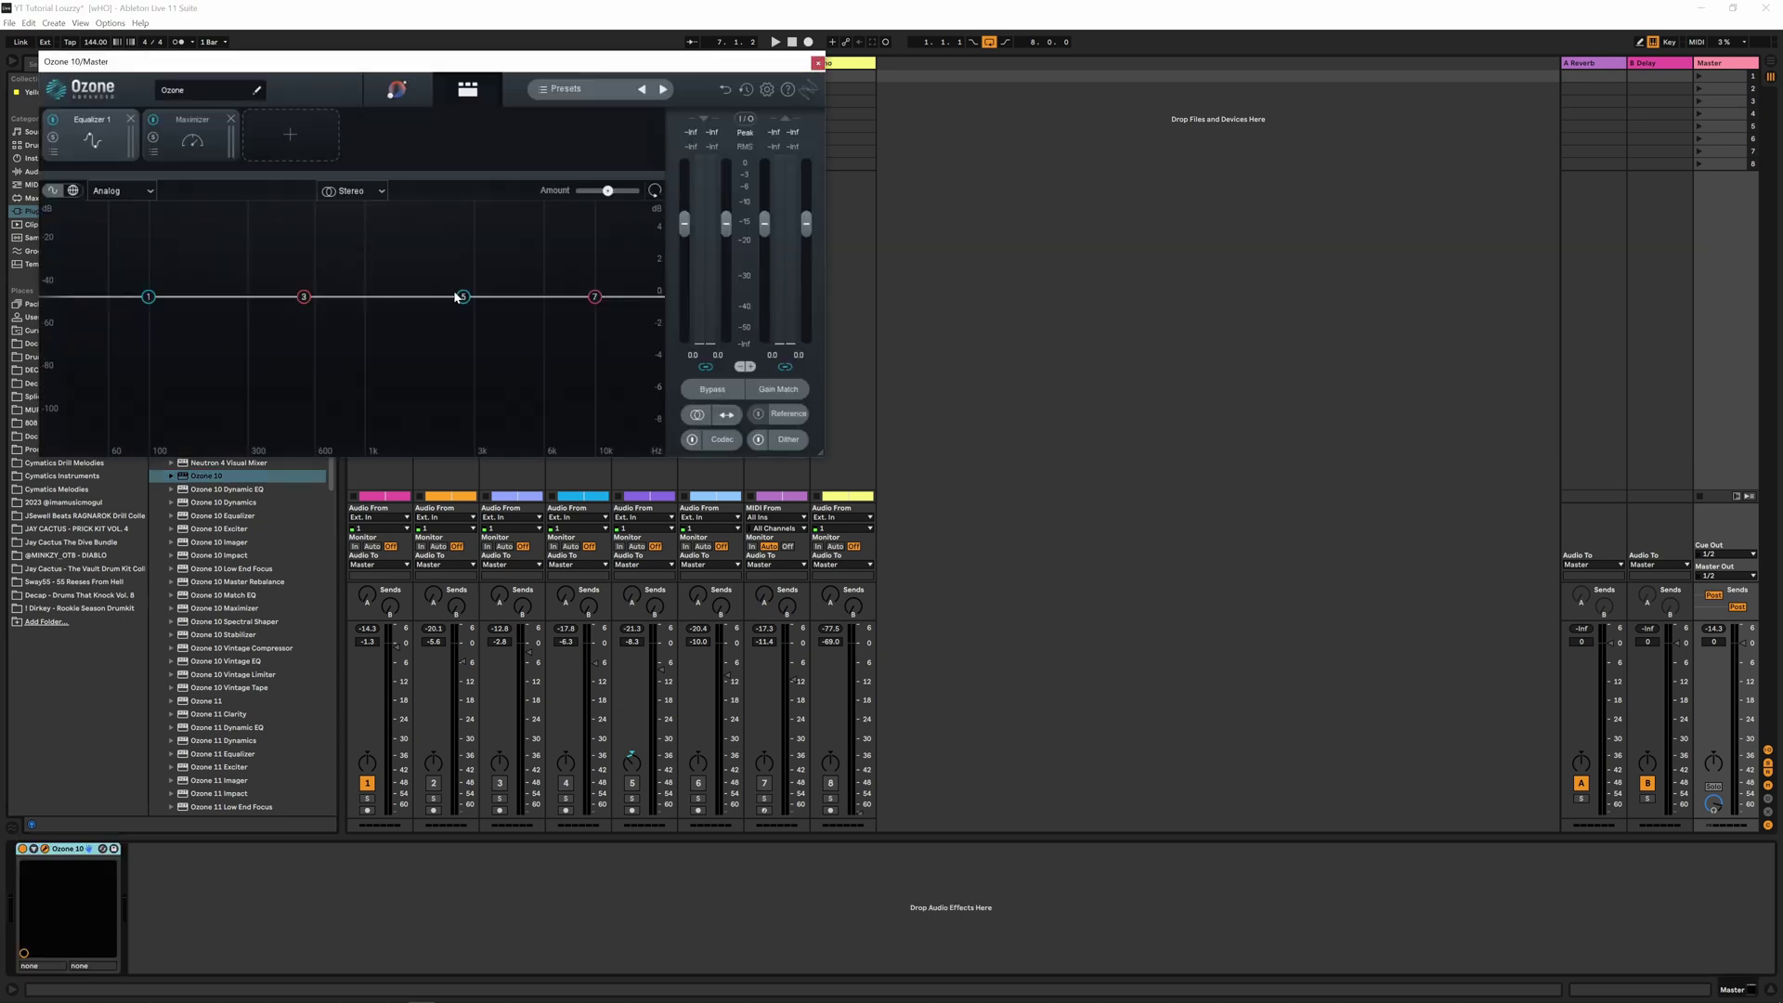
# Remove Ozone's Equalizer module, then set the Maximizer to True Peak with a 0.0 dB threshold and -0.1 dB ceiling
pyautogui.click(131, 119)
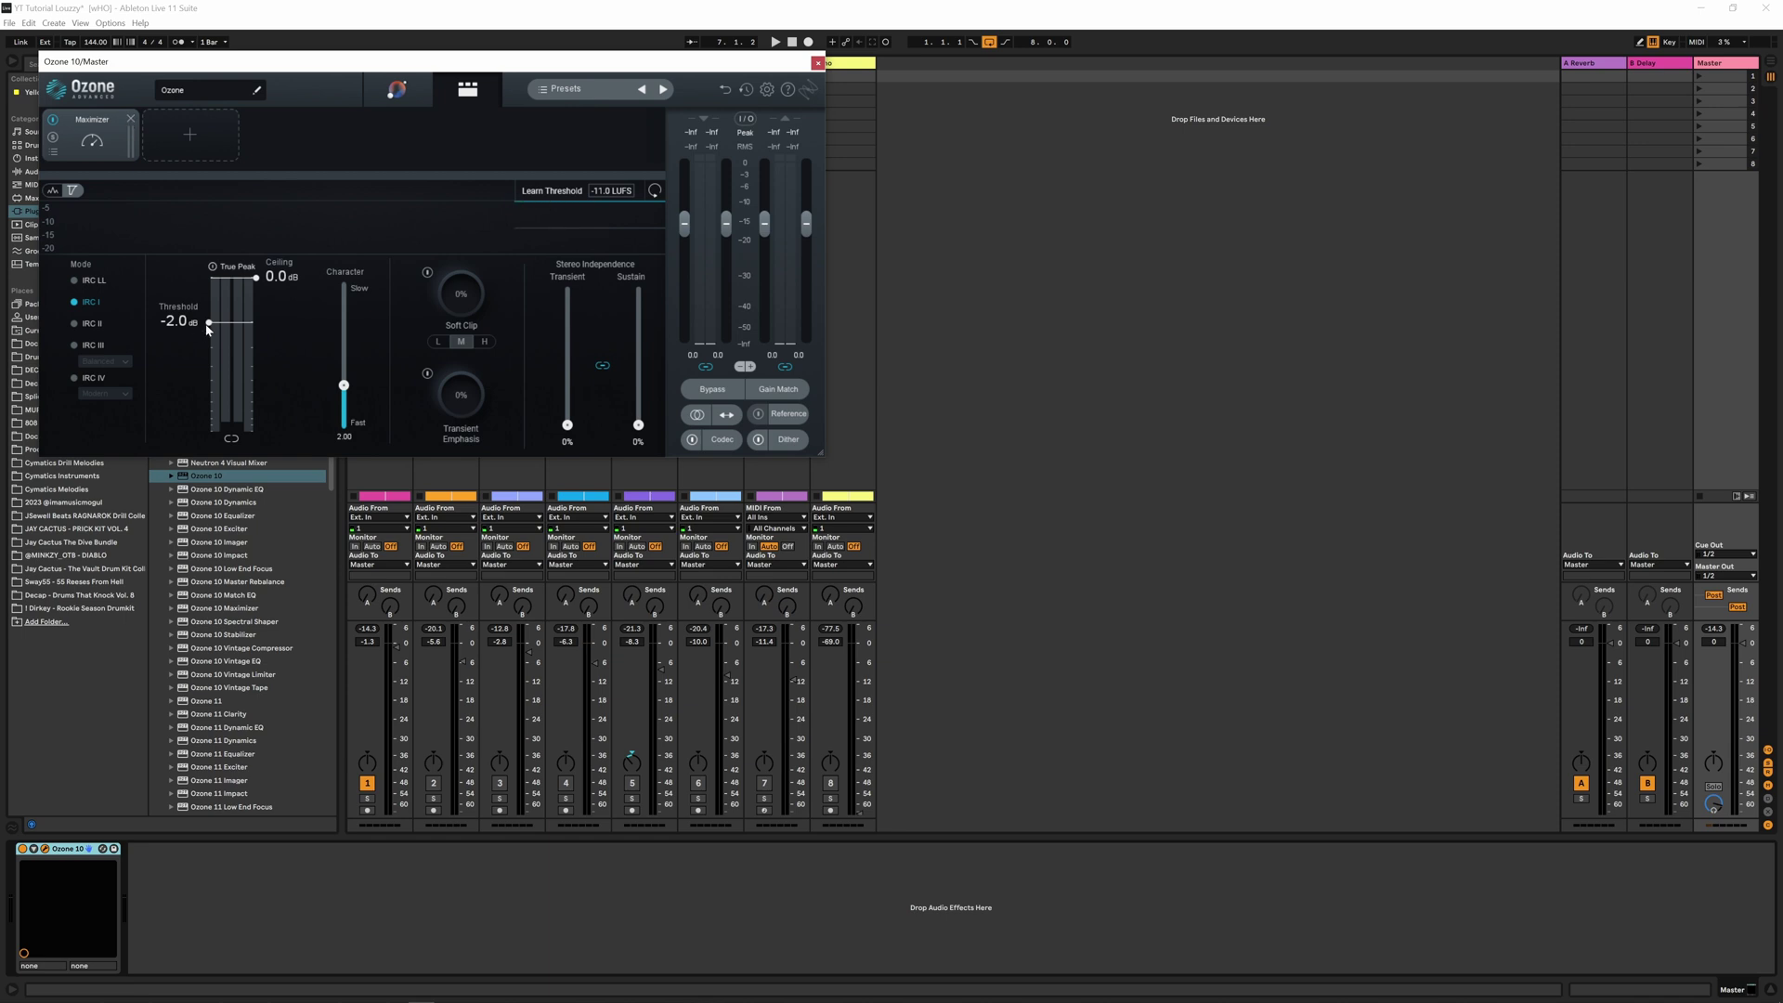
pyautogui.moveTo(209, 325); pyautogui.dragTo(209, 277)
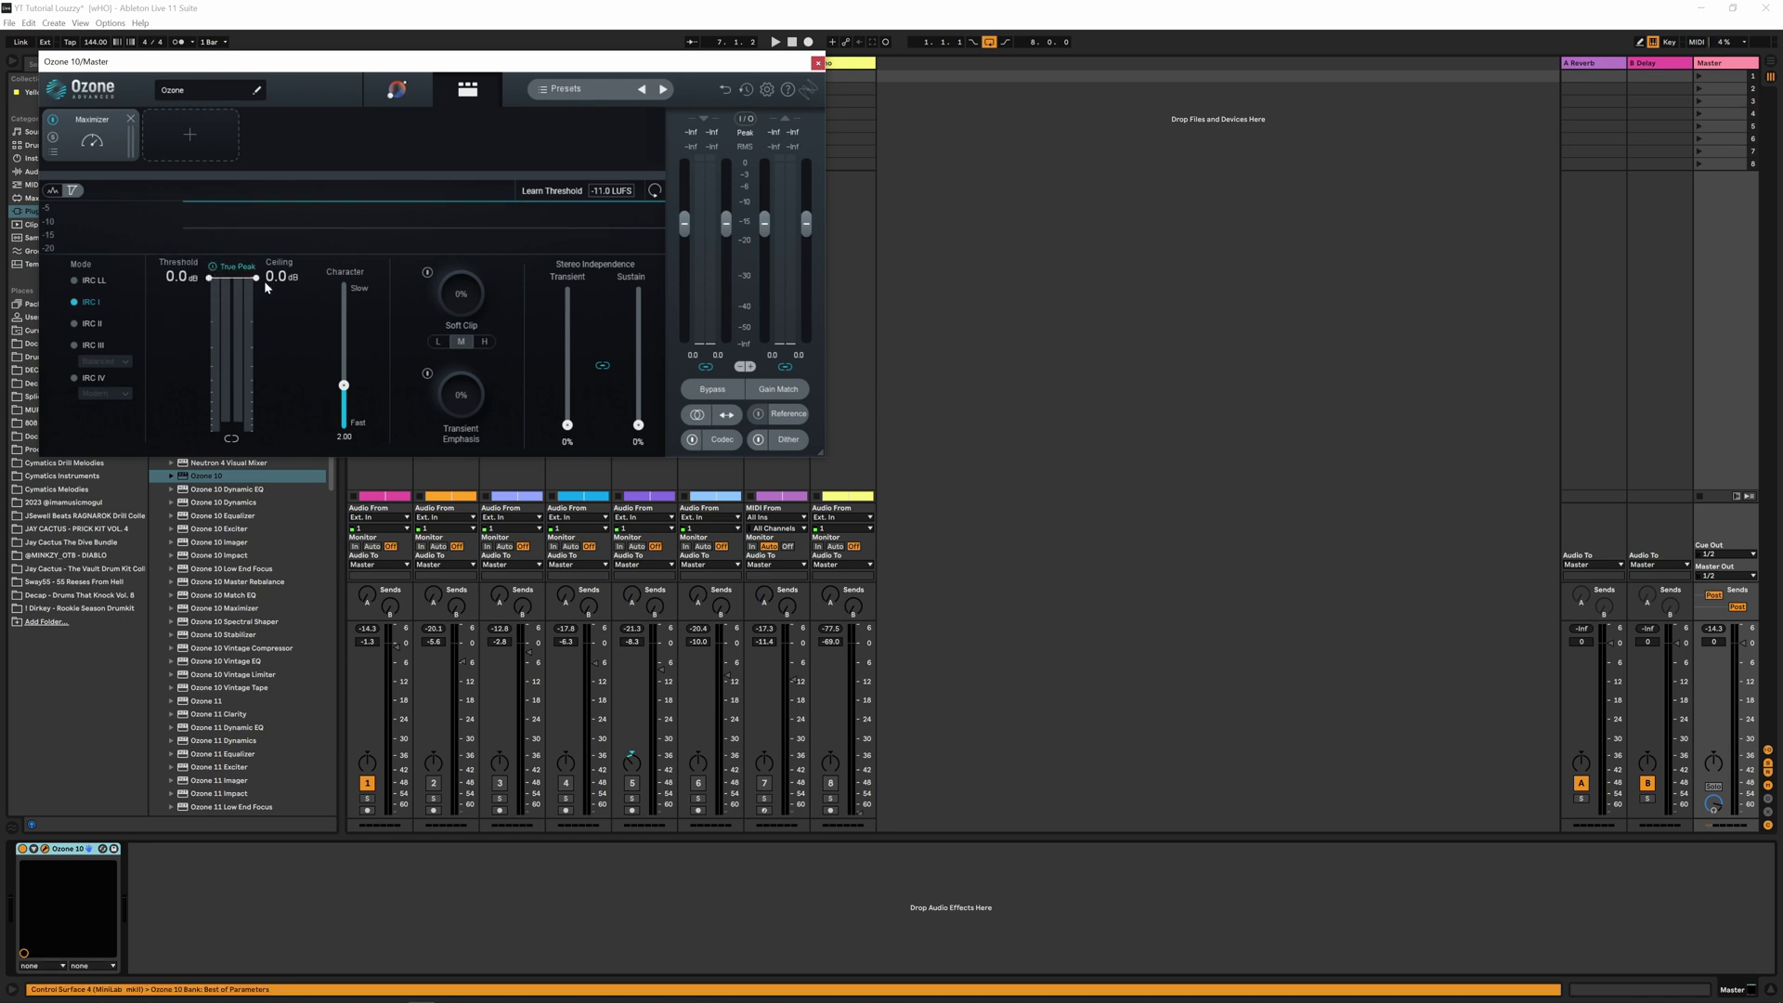
pyautogui.moveTo(260, 280); pyautogui.dragTo(257, 283)
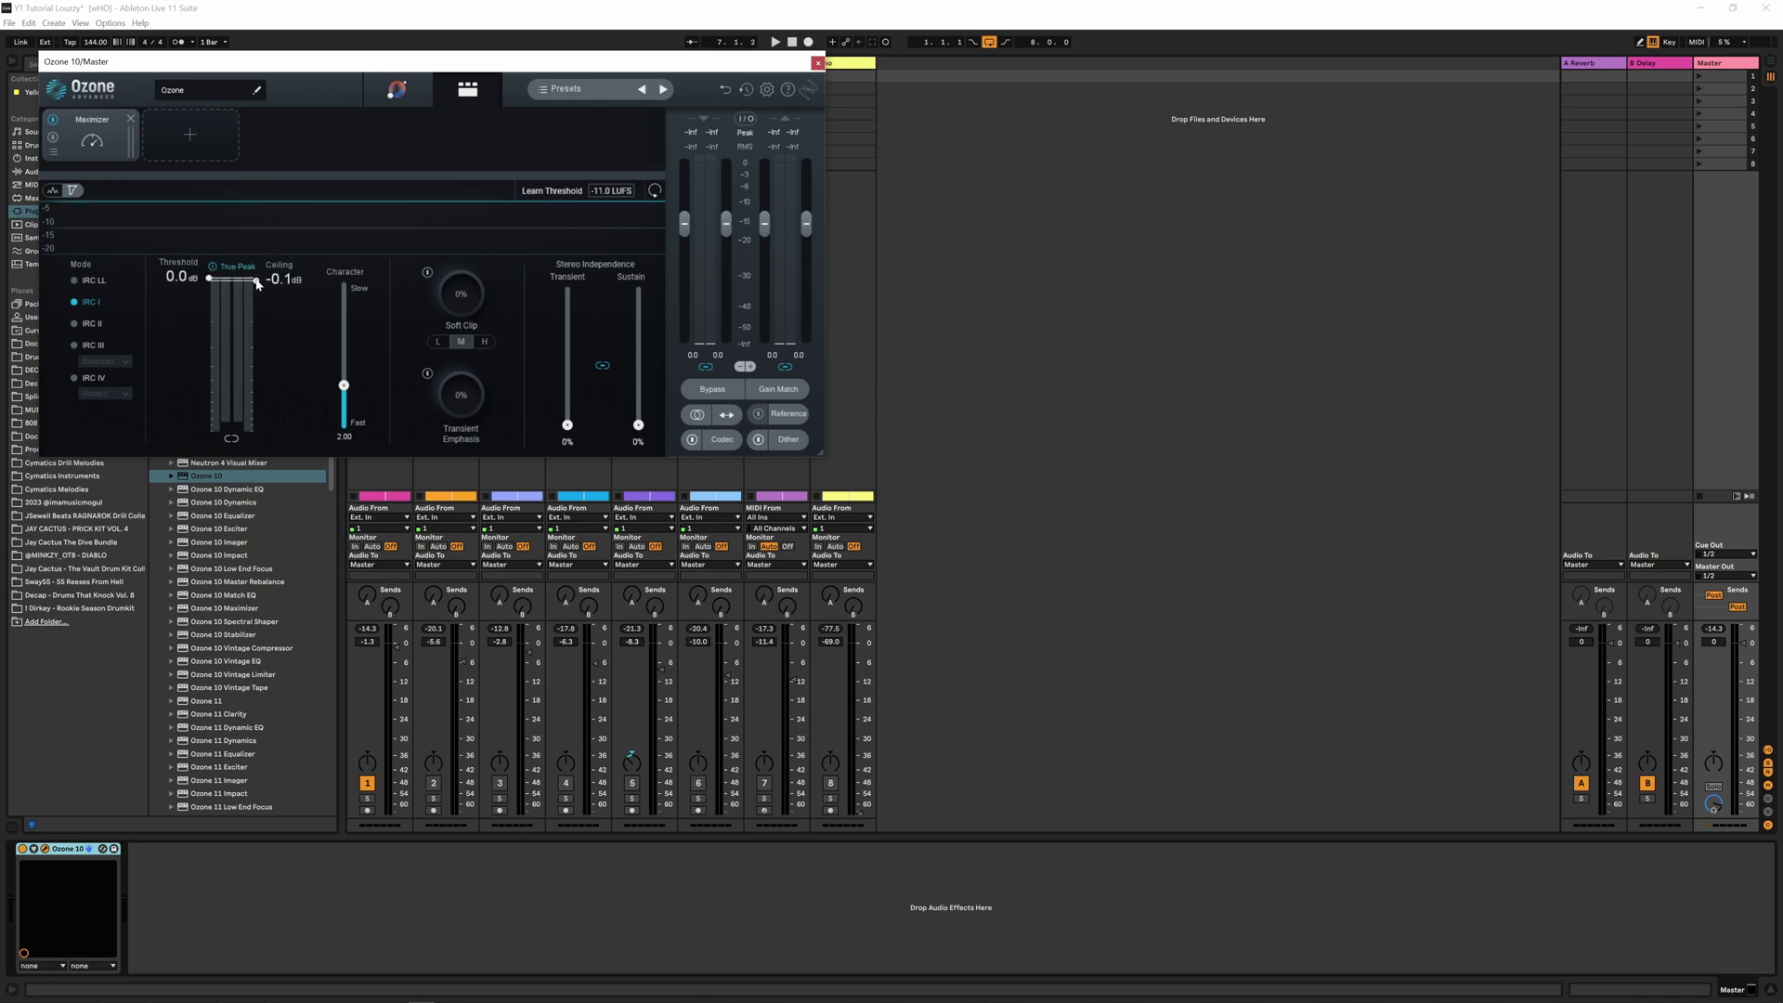
# Set the Maximizer mode to IRC IV with Character at about 1.05 and close the Ozone window
pyautogui.click(85, 379)
pyautogui.moveTo(346, 396); pyautogui.dragTo(345, 406)
pyautogui.moveTo(664, 53); pyautogui.dragTo(1446, 67)
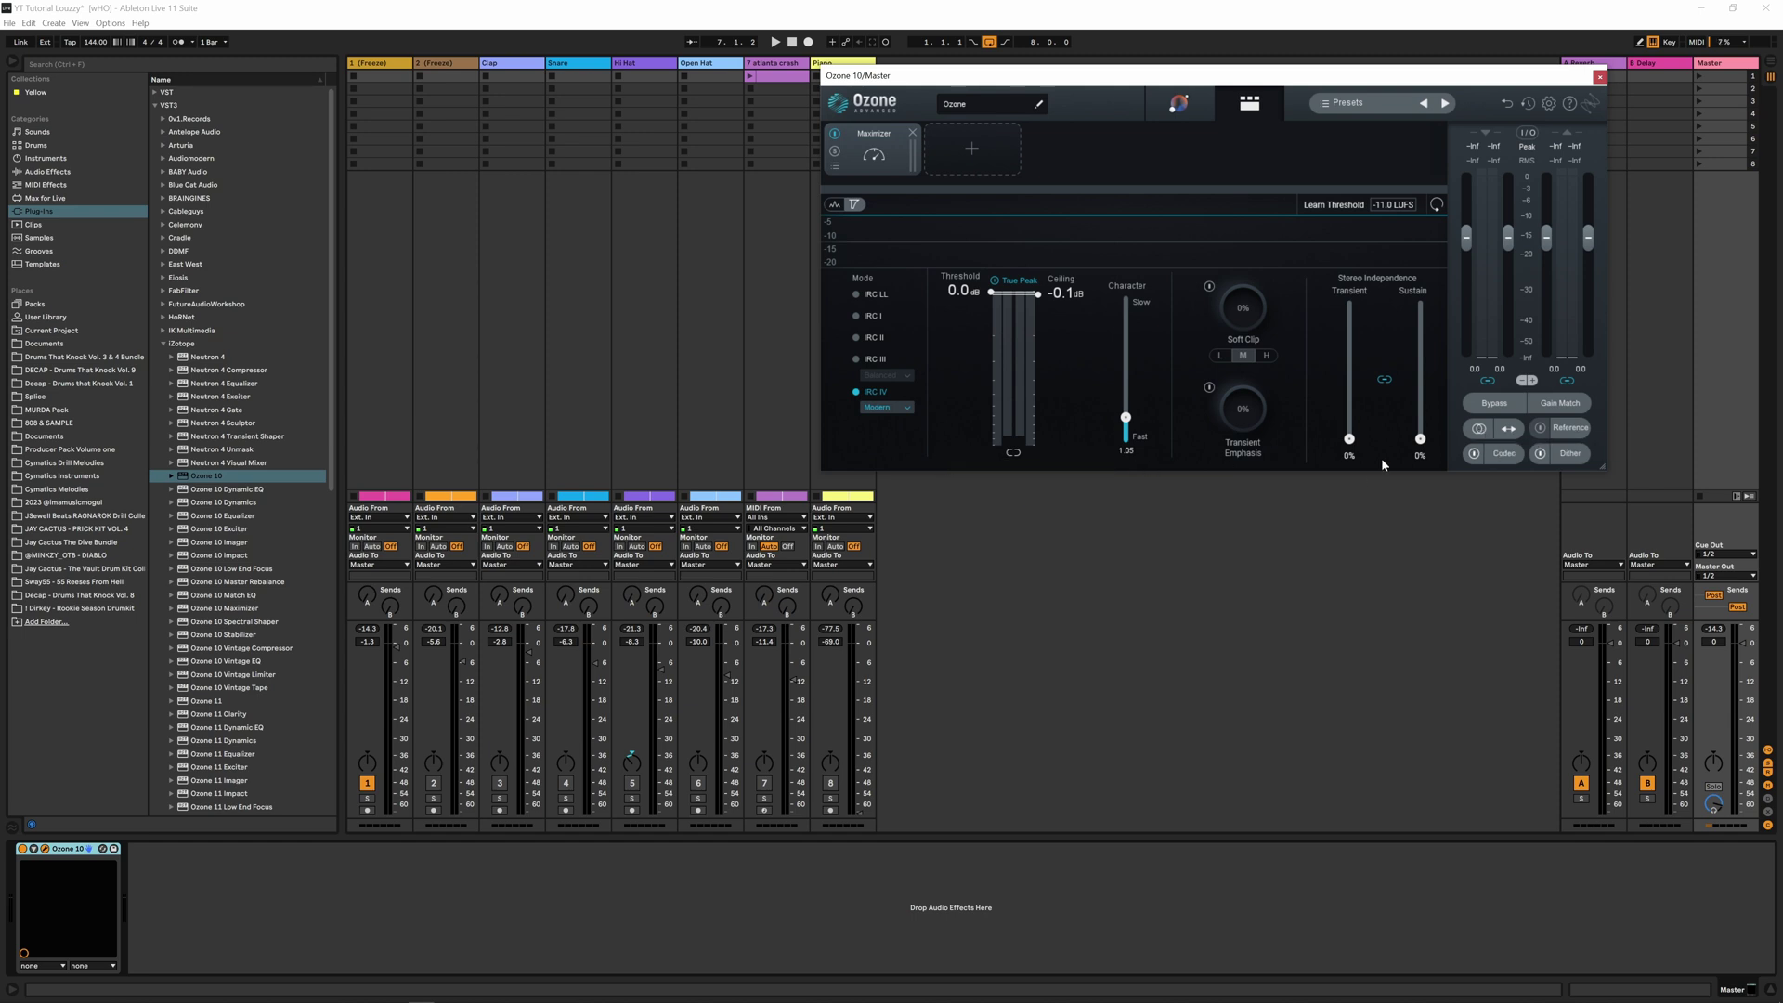
pyautogui.click(1599, 77)
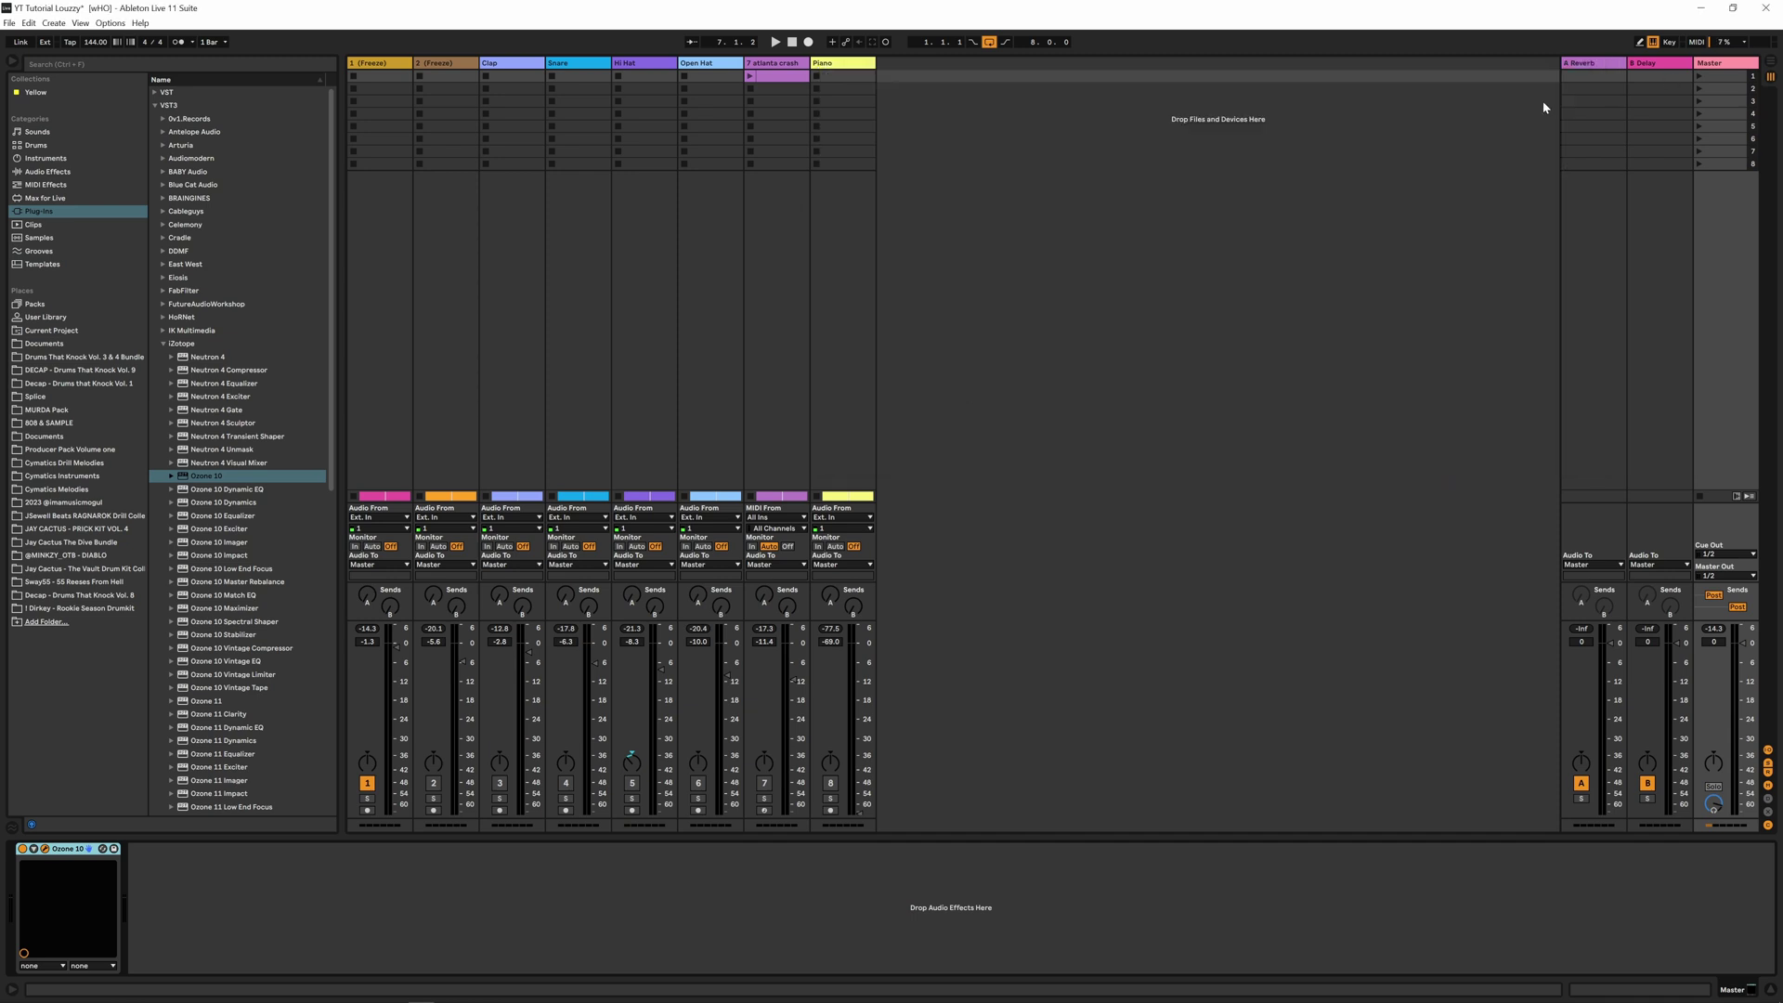
# Raise the makeup gain of the kick's Glue Compressor to 10.8 dB, reset the Master peak reading and replay the kick
pyautogui.click(390, 65)
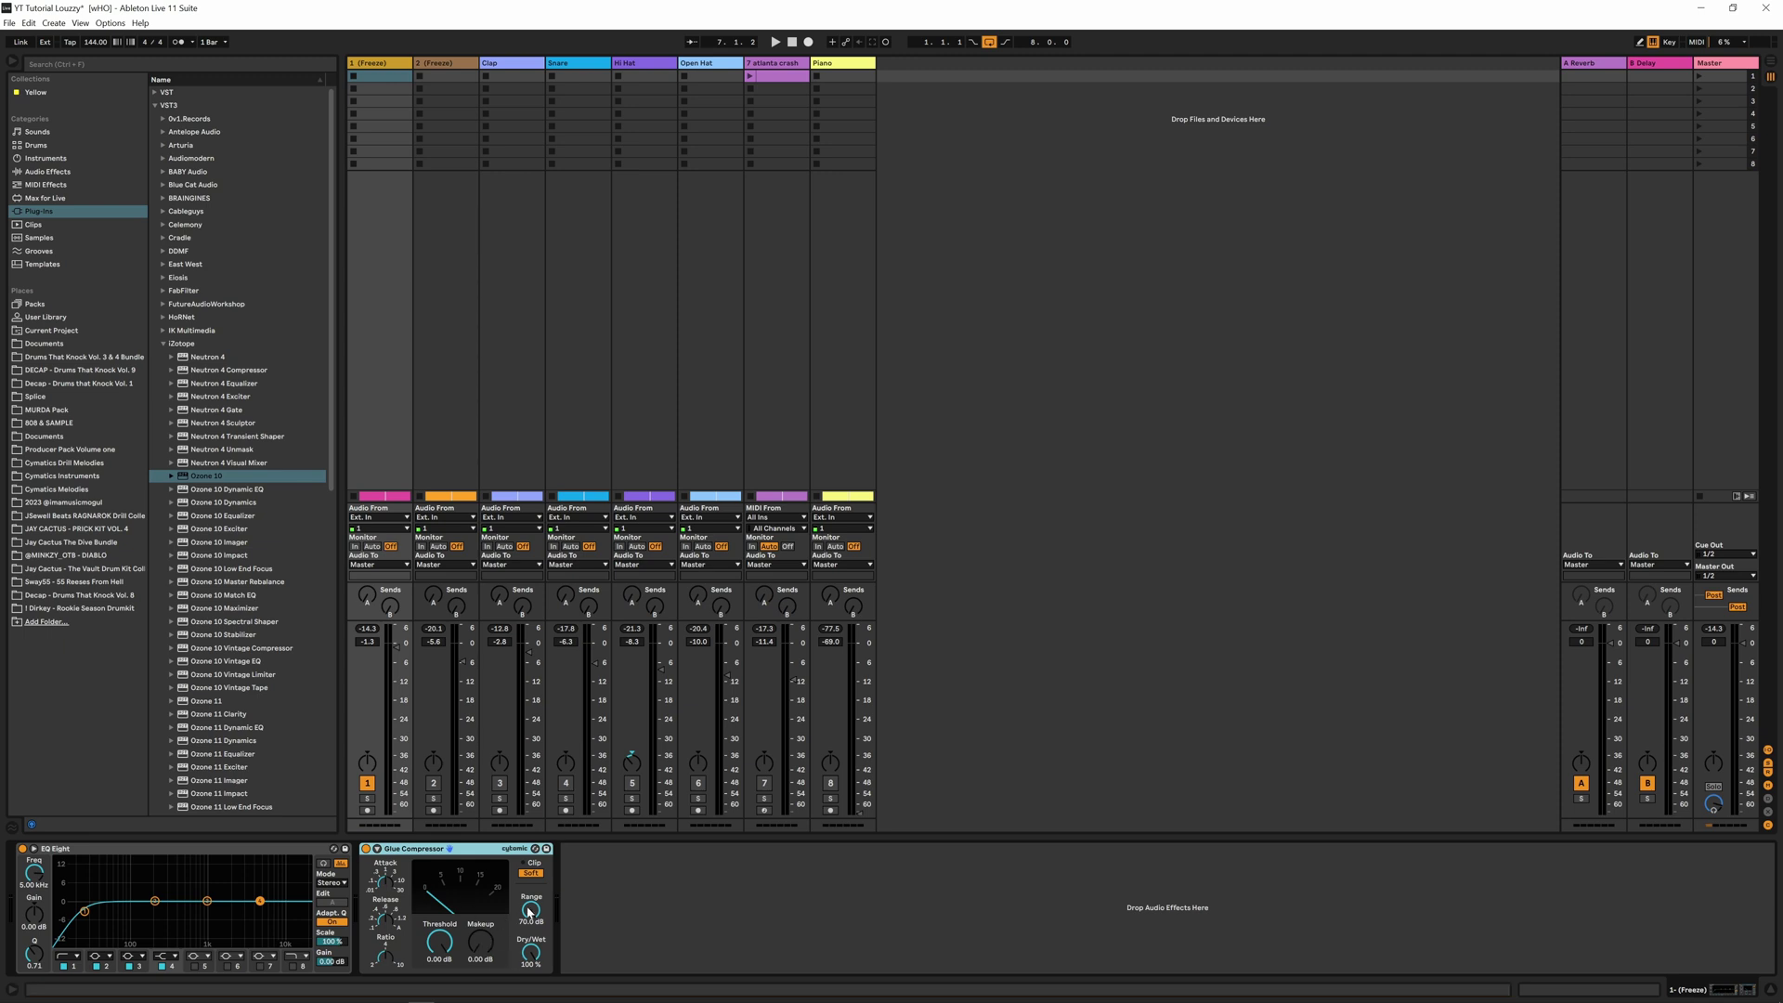
pyautogui.moveTo(395, 893); pyautogui.dragTo(395, 921)
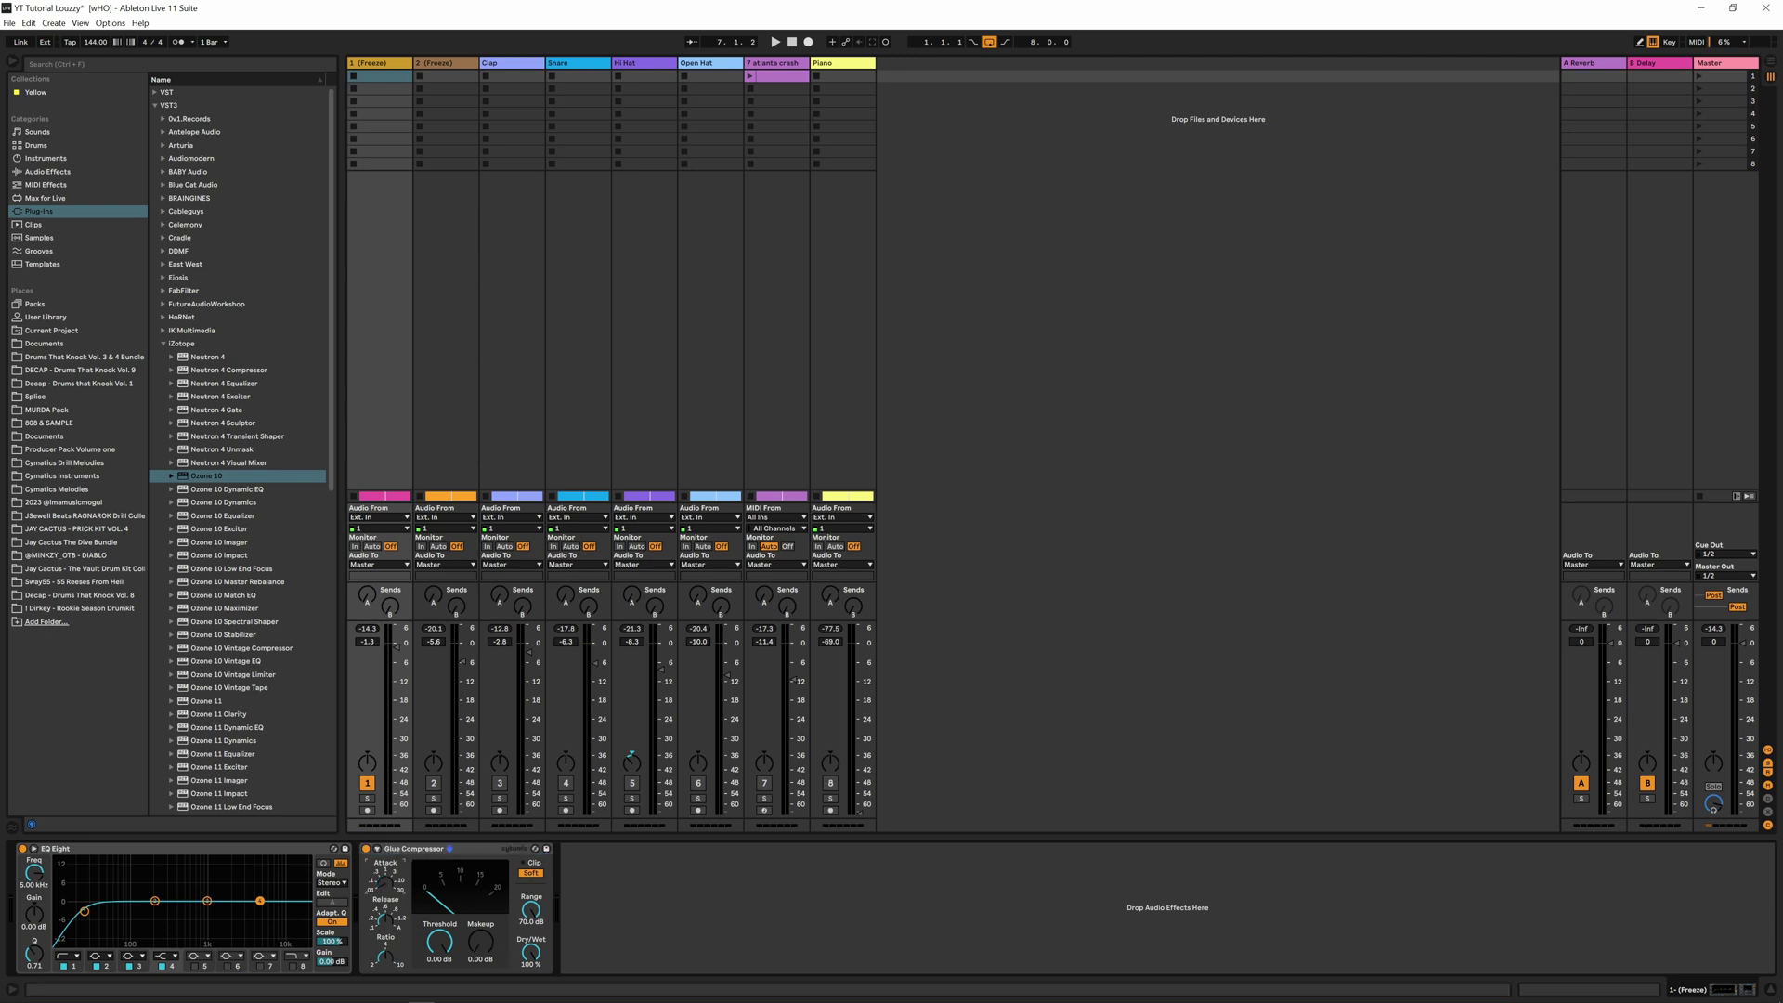
pyautogui.press('space')
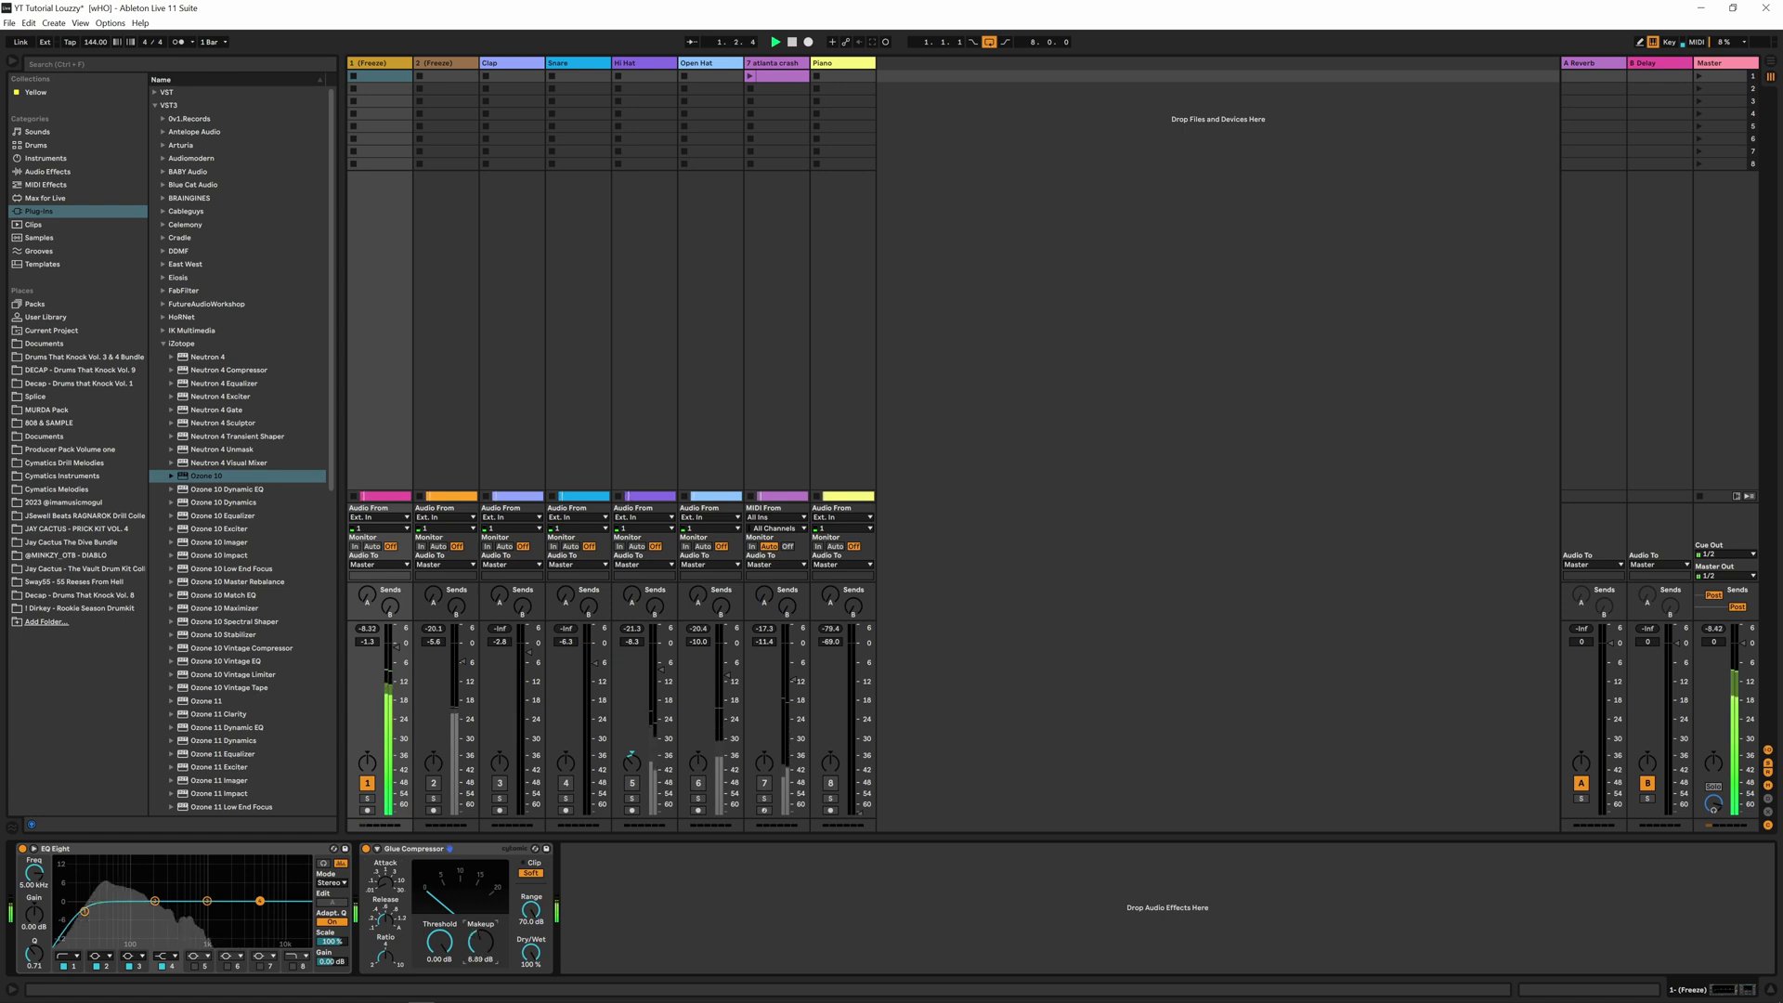
pyautogui.moveTo(483, 962); pyautogui.dragTo(483, 920)
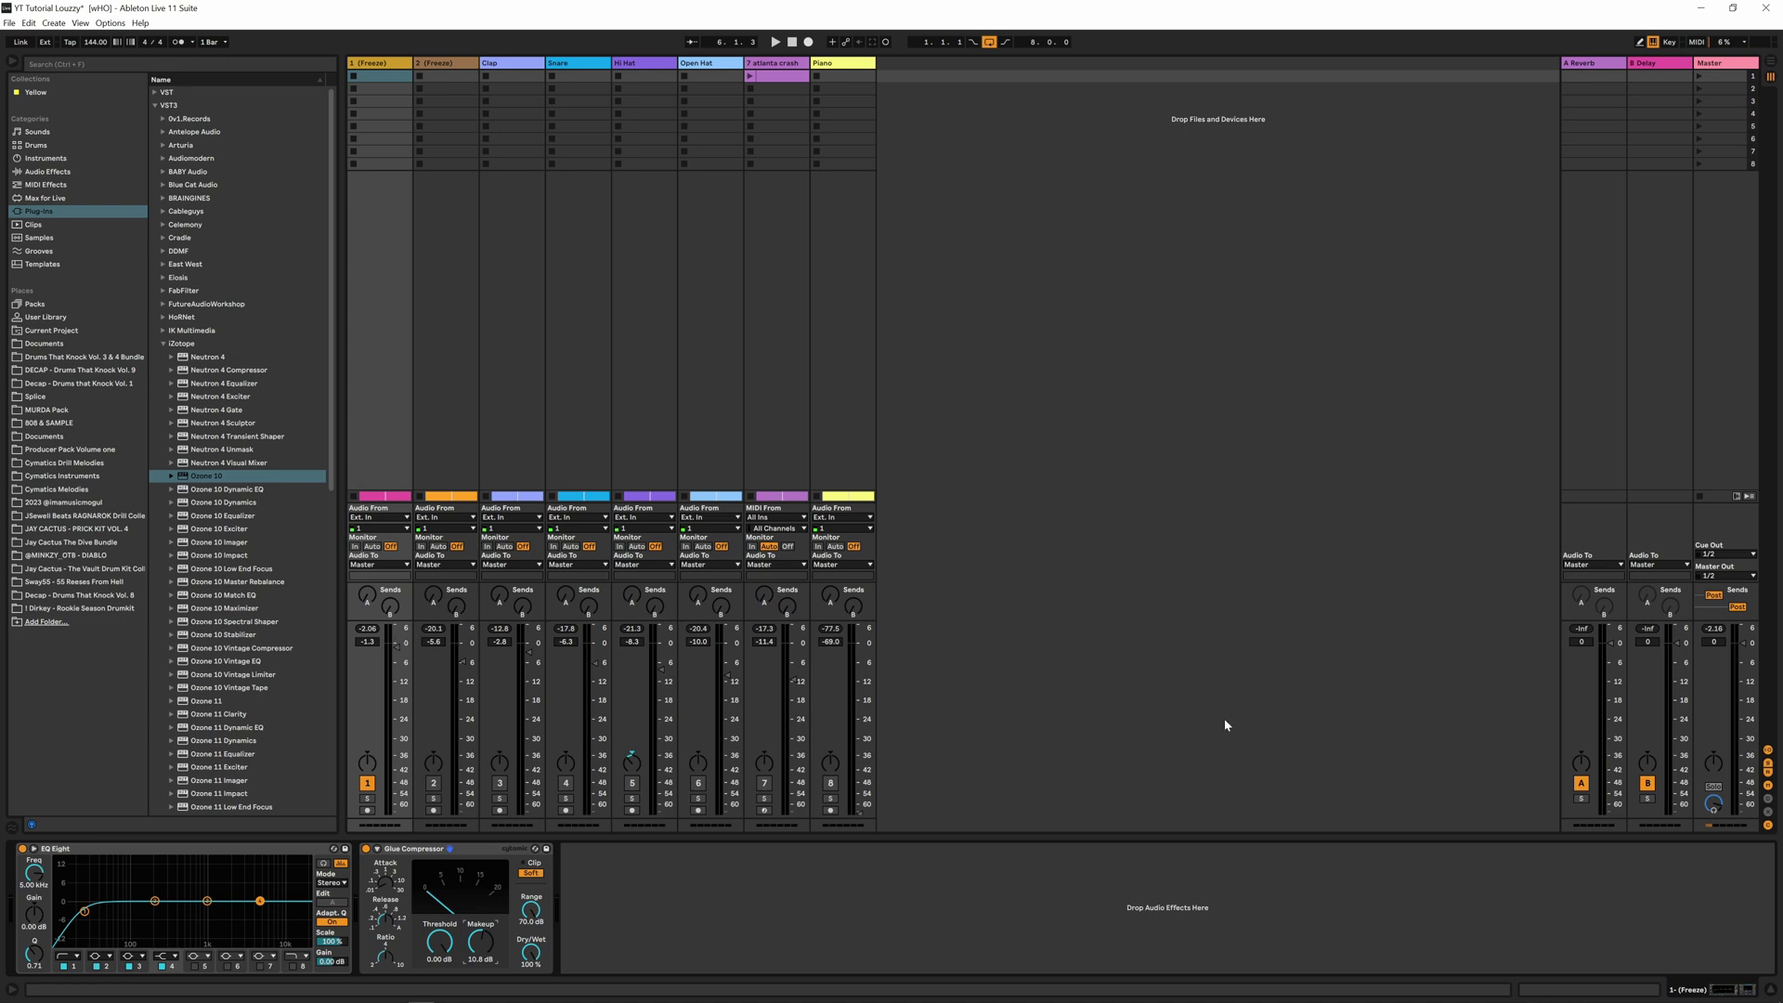
pyautogui.click(1716, 629)
pyautogui.press('space')
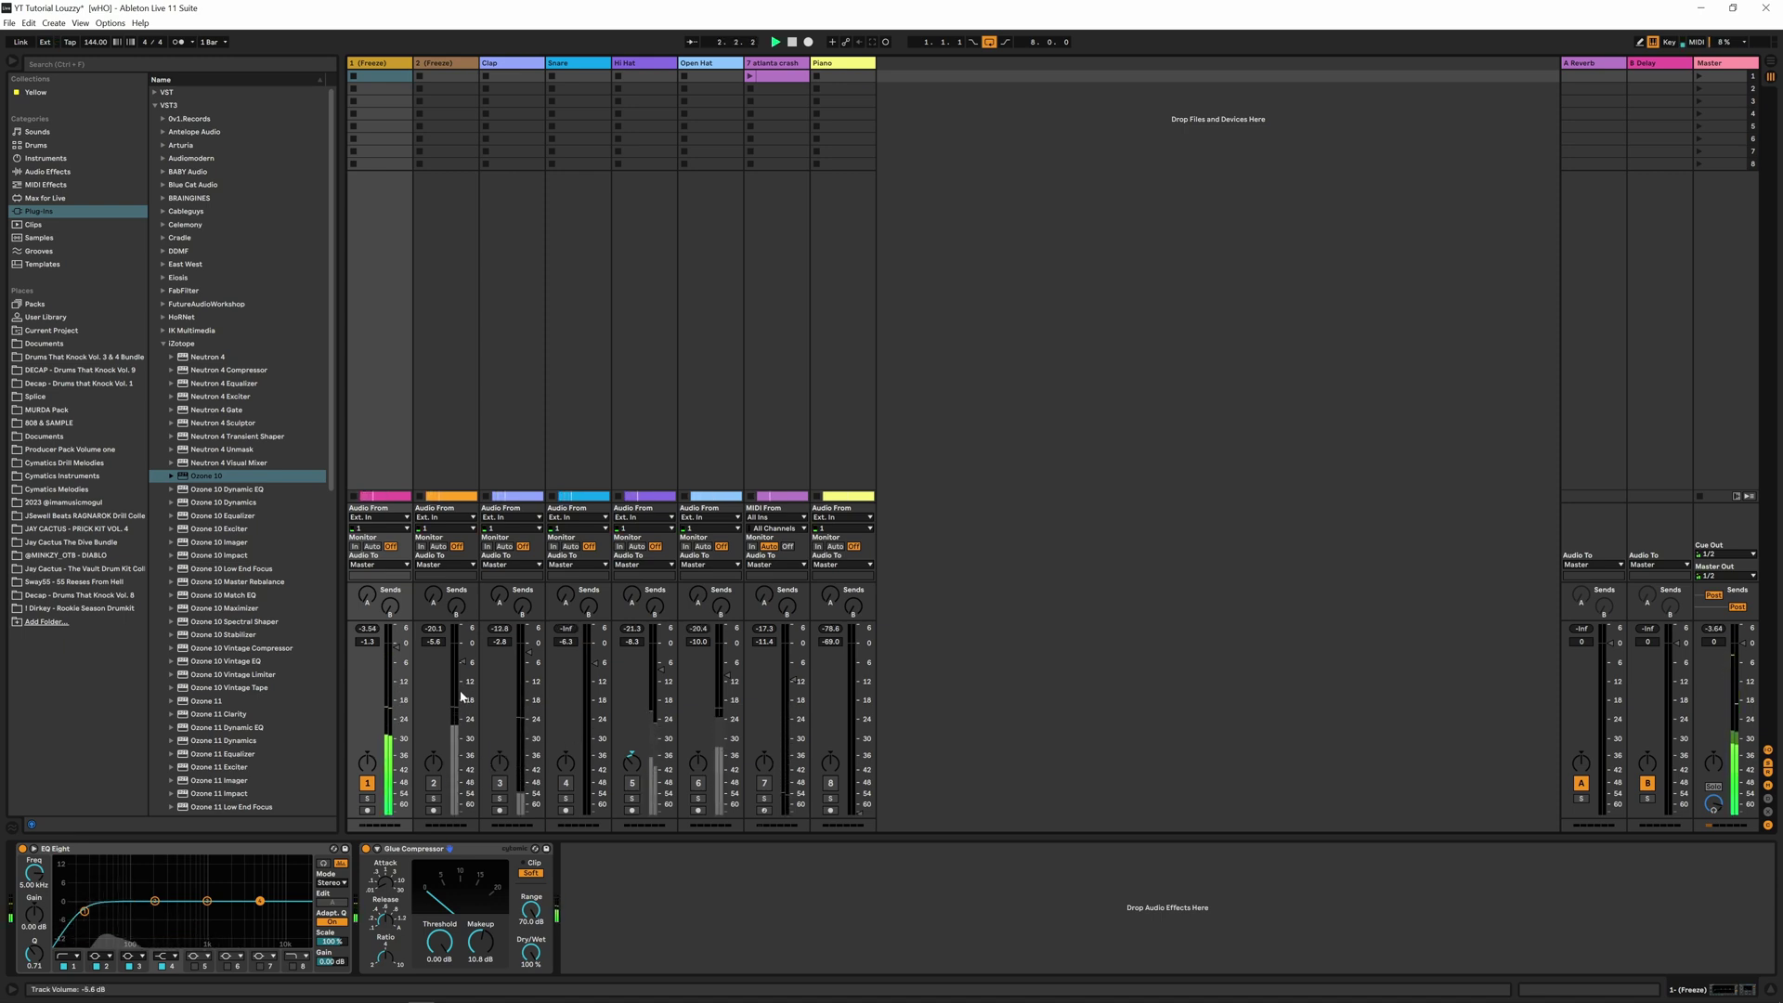
# Unmute the 808 and balance it against the kick, setting the 808 to -3.9 dB and the kick to -3.4 dB
pyautogui.click(474, 65)
pyautogui.click(433, 783)
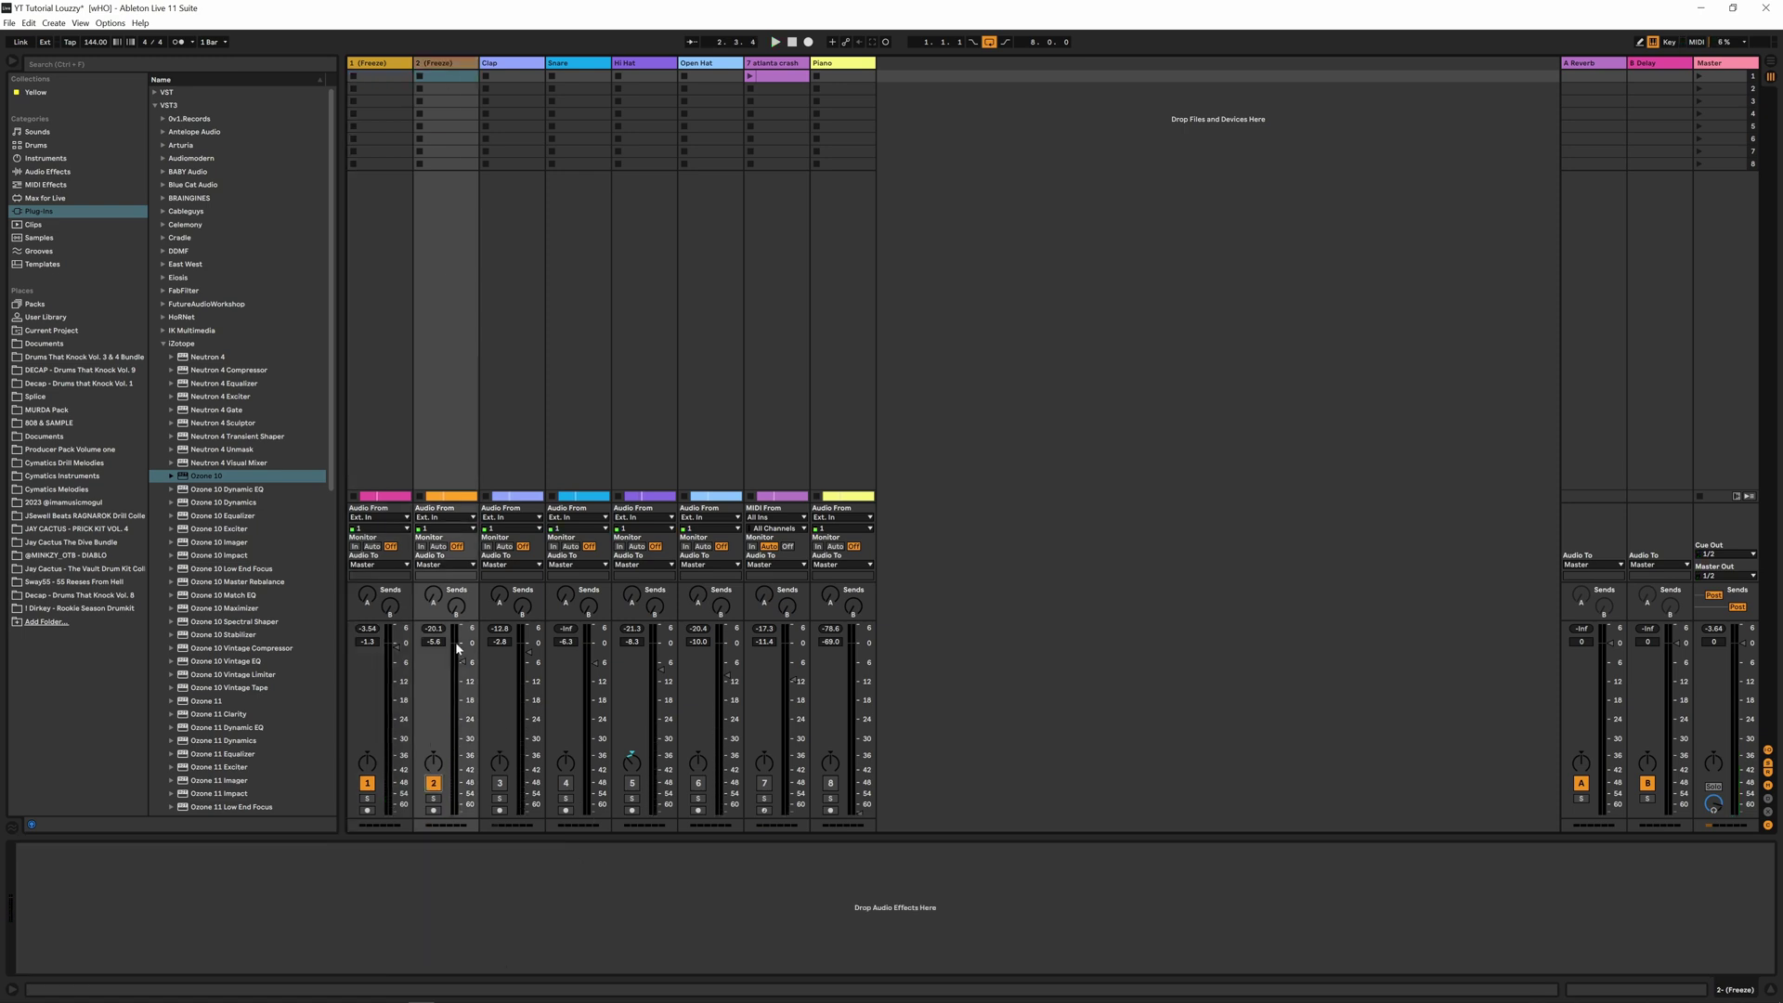
pyautogui.press('space')
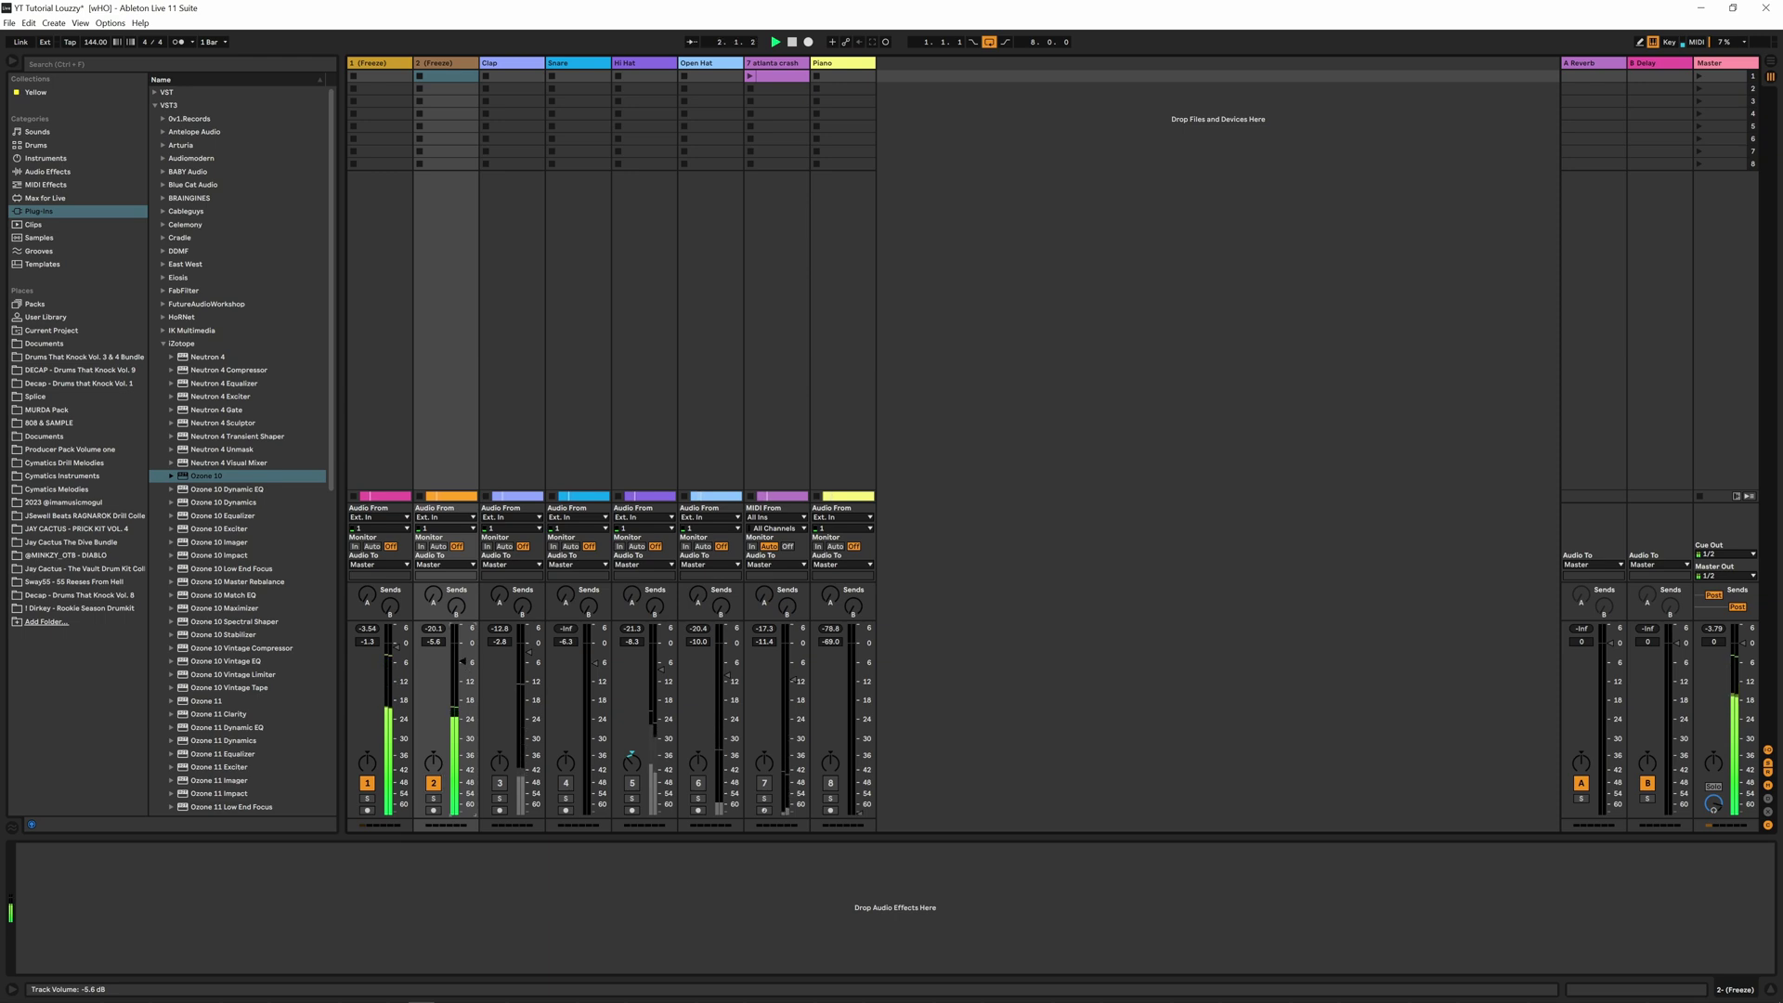
pyautogui.moveTo(463, 661); pyautogui.dragTo(399, 656)
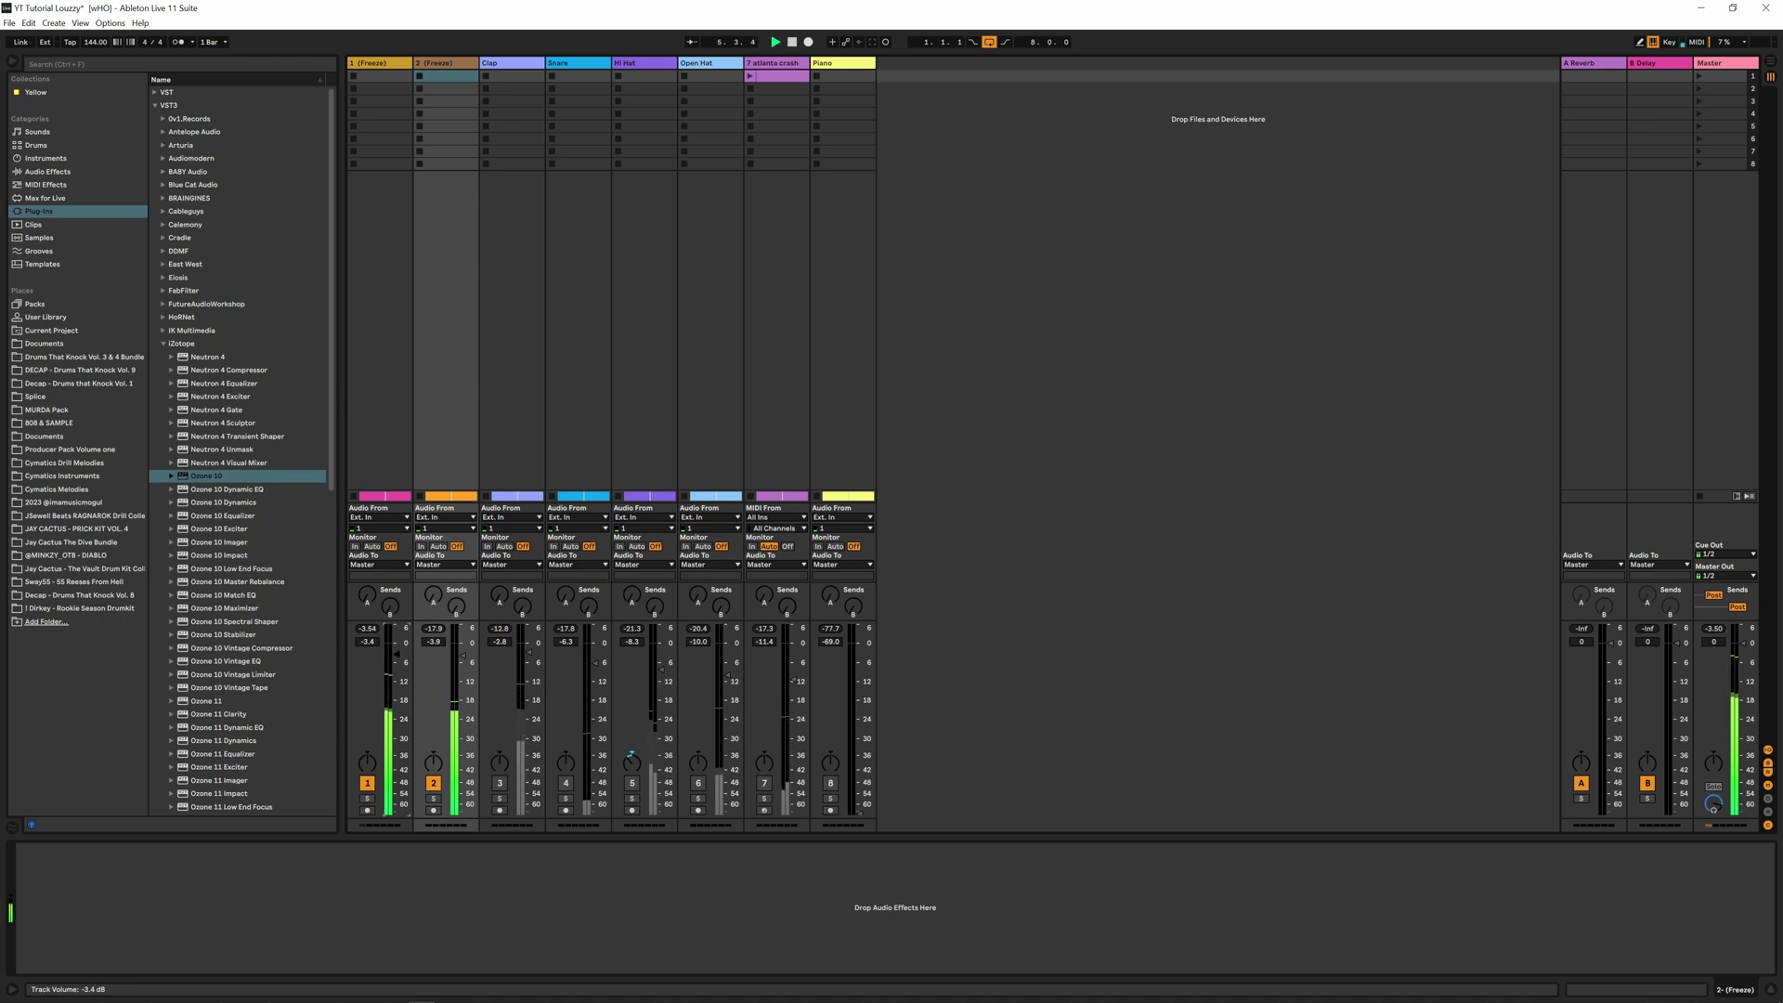
pyautogui.press('space')
# Add an EQ Eight from the EQ & Filters audio effects to the 808 track
pyautogui.click(446, 63)
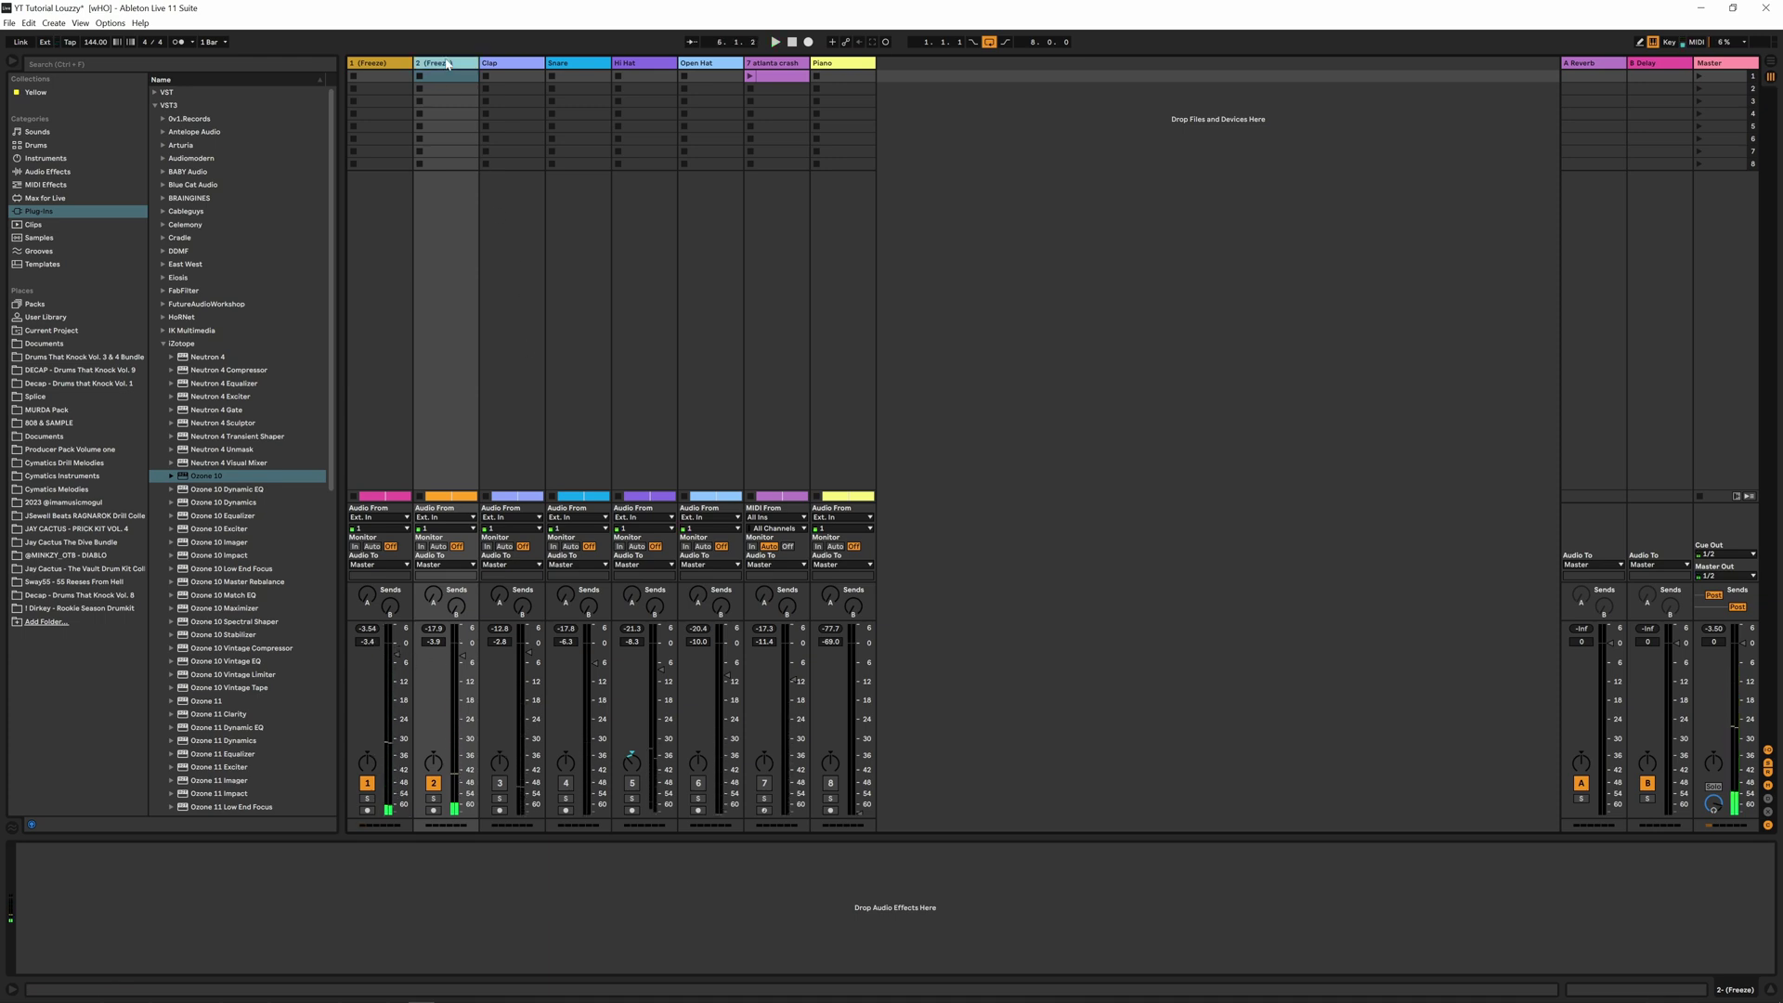
pyautogui.click(48, 173)
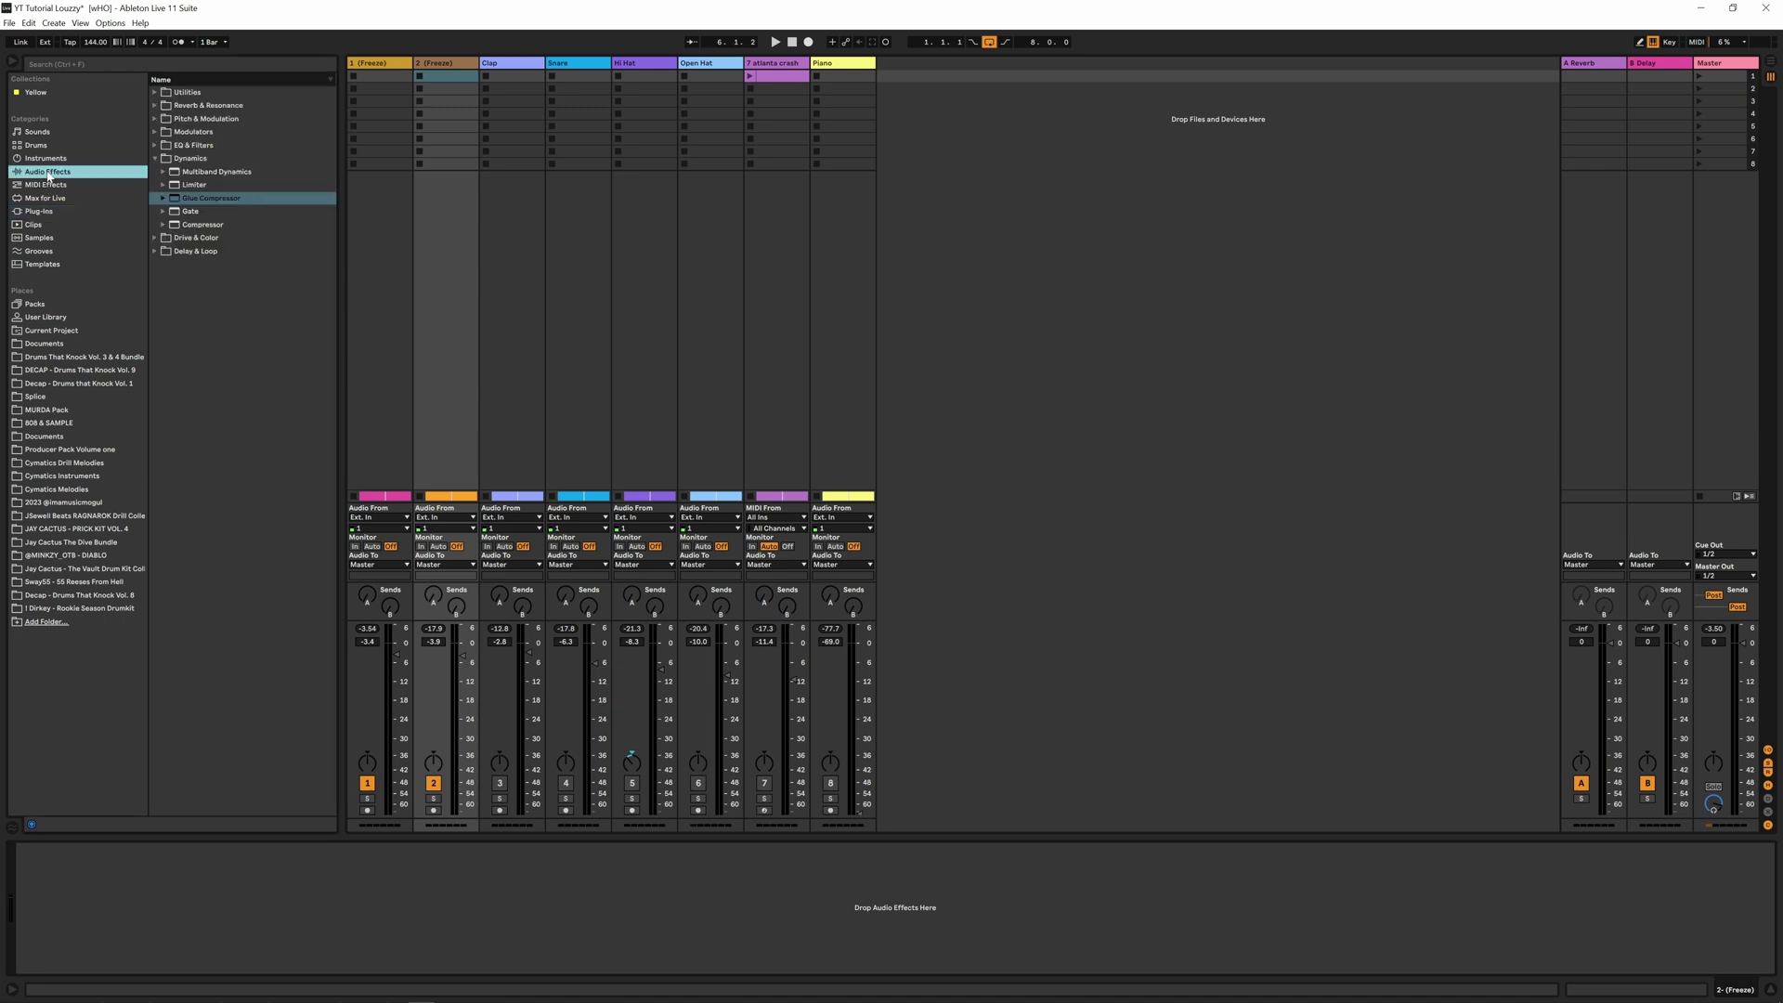
pyautogui.click(156, 158)
pyautogui.click(156, 145)
pyautogui.moveTo(205, 173); pyautogui.dragTo(232, 901)
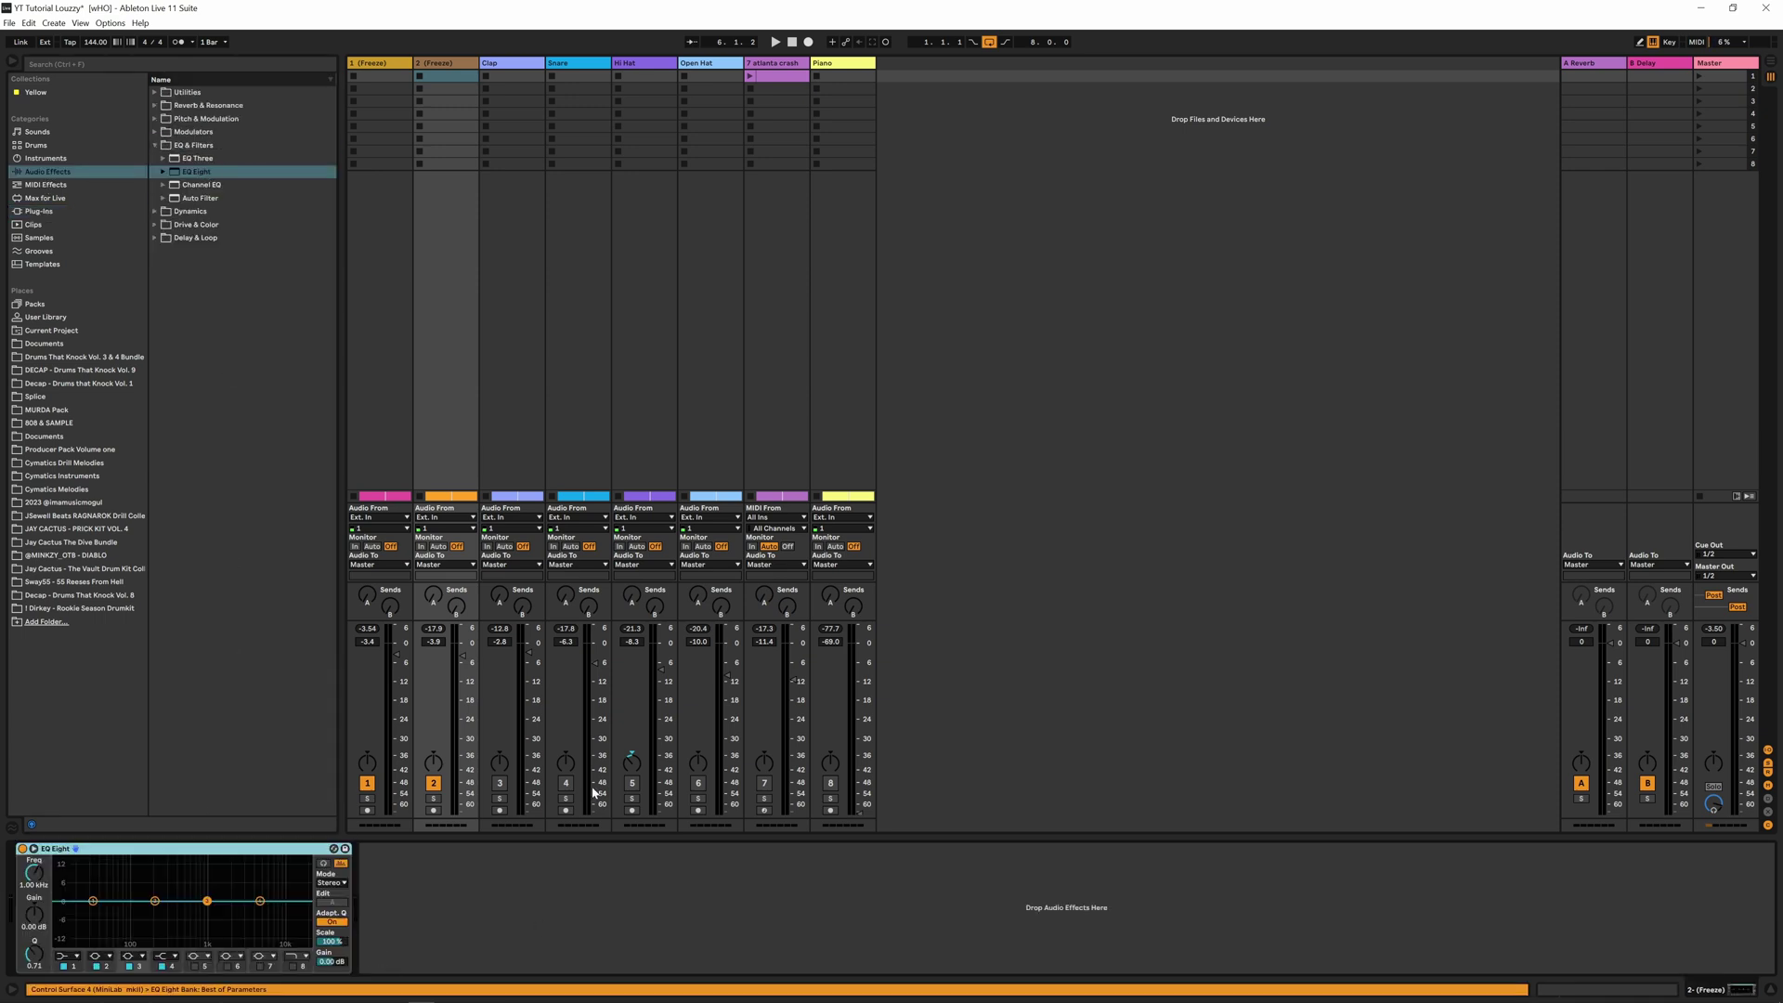
# Change the first EQ Eight band to a low cut and shift its cutoff slightly below 30 Hz
pyautogui.click(92, 901)
pyautogui.click(65, 956)
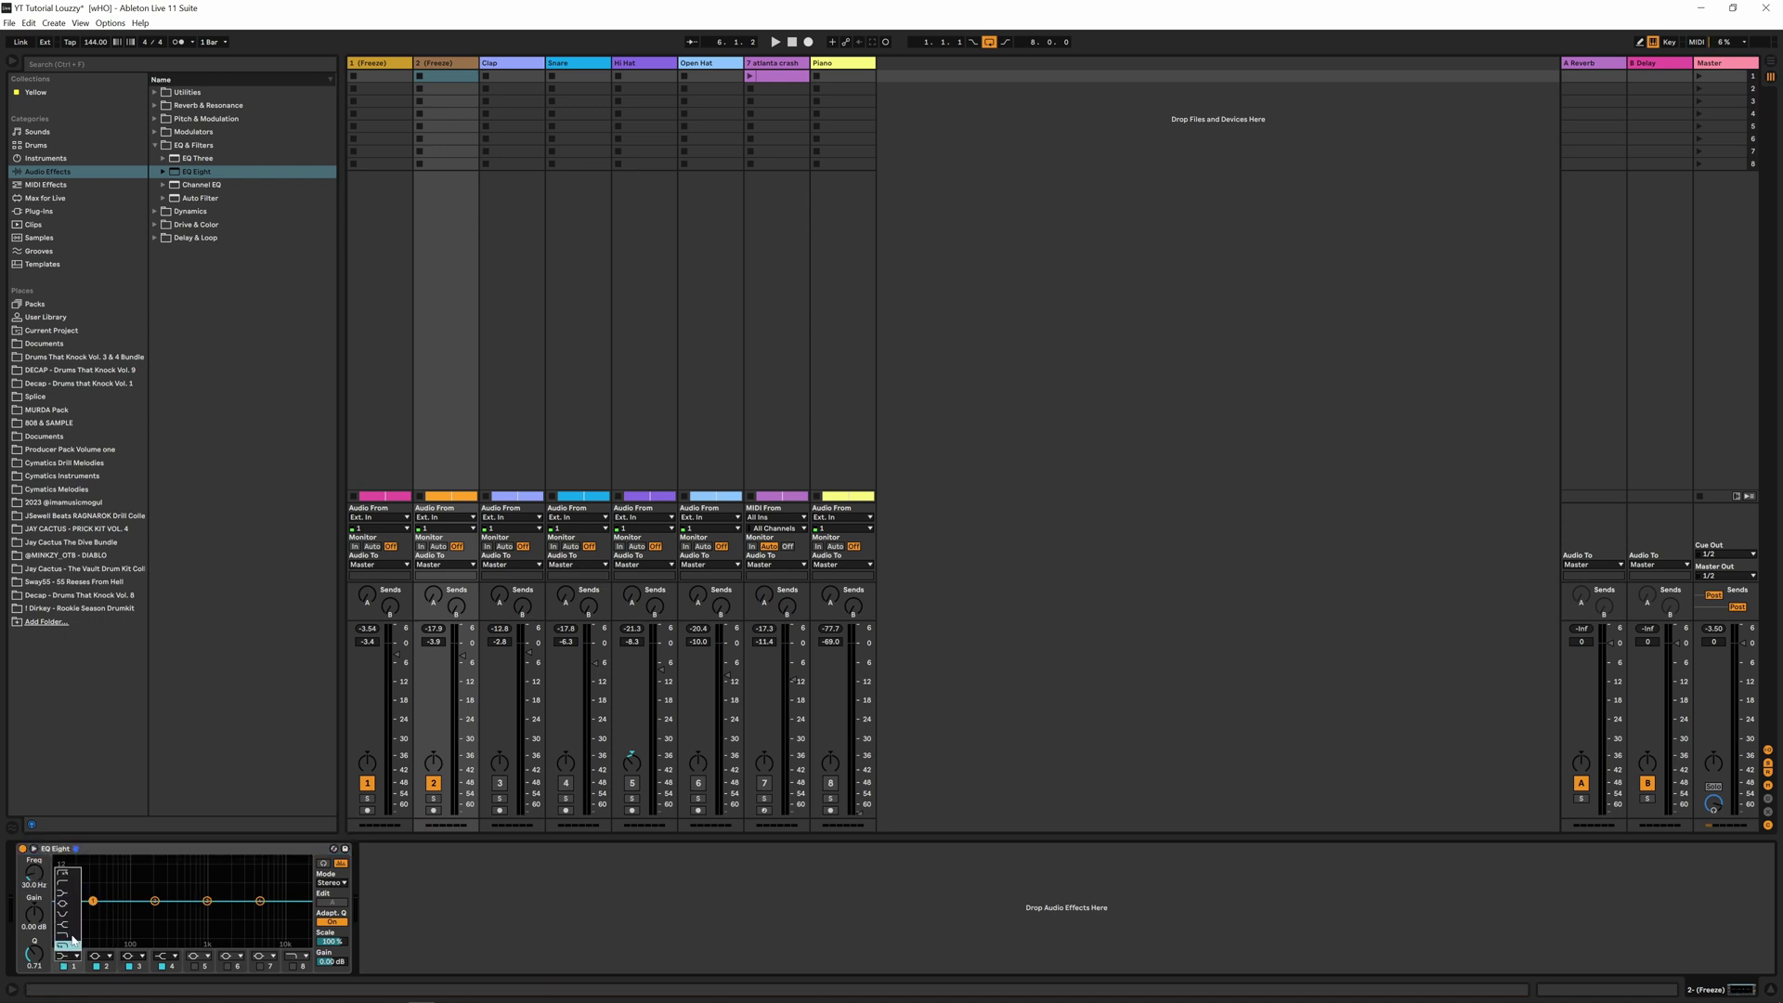
pyautogui.click(73, 885)
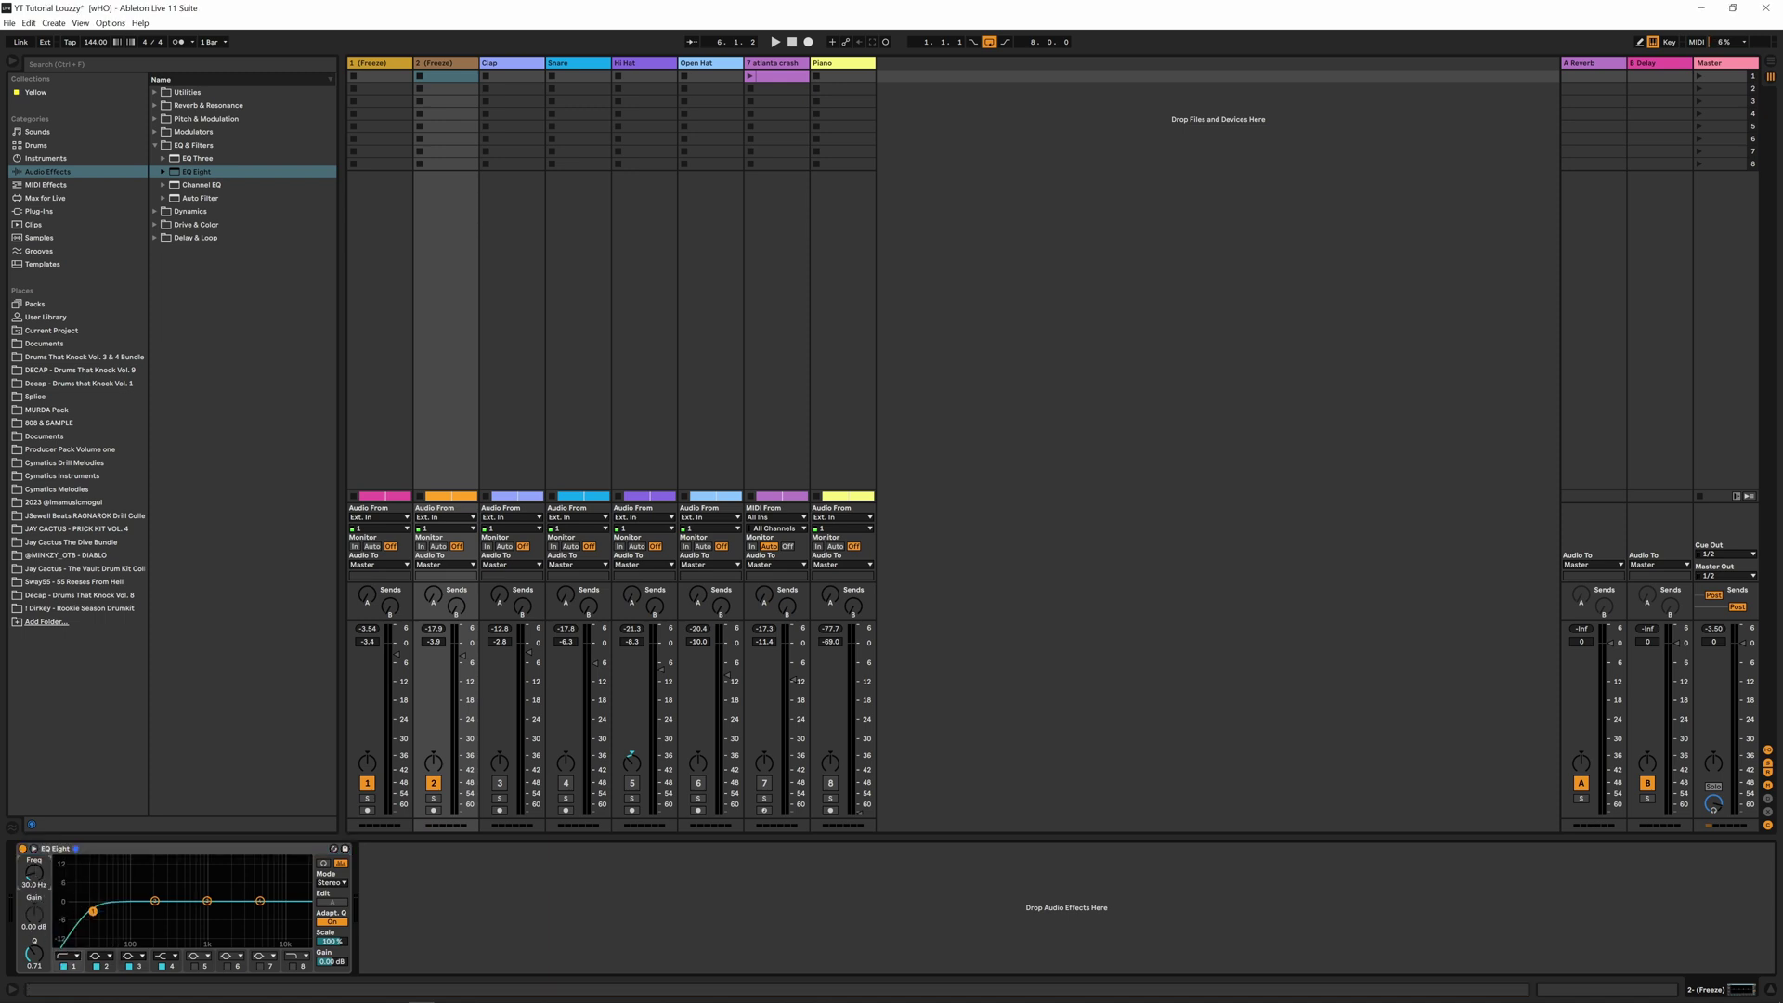
pyautogui.moveTo(93, 901); pyautogui.dragTo(82, 911)
# Cut a very narrow notch with the second EQ band at 66.4 Hz and -11.7 dB while the beat plays
pyautogui.click(155, 903)
pyautogui.moveTo(43, 874); pyautogui.dragTo(34, 952)
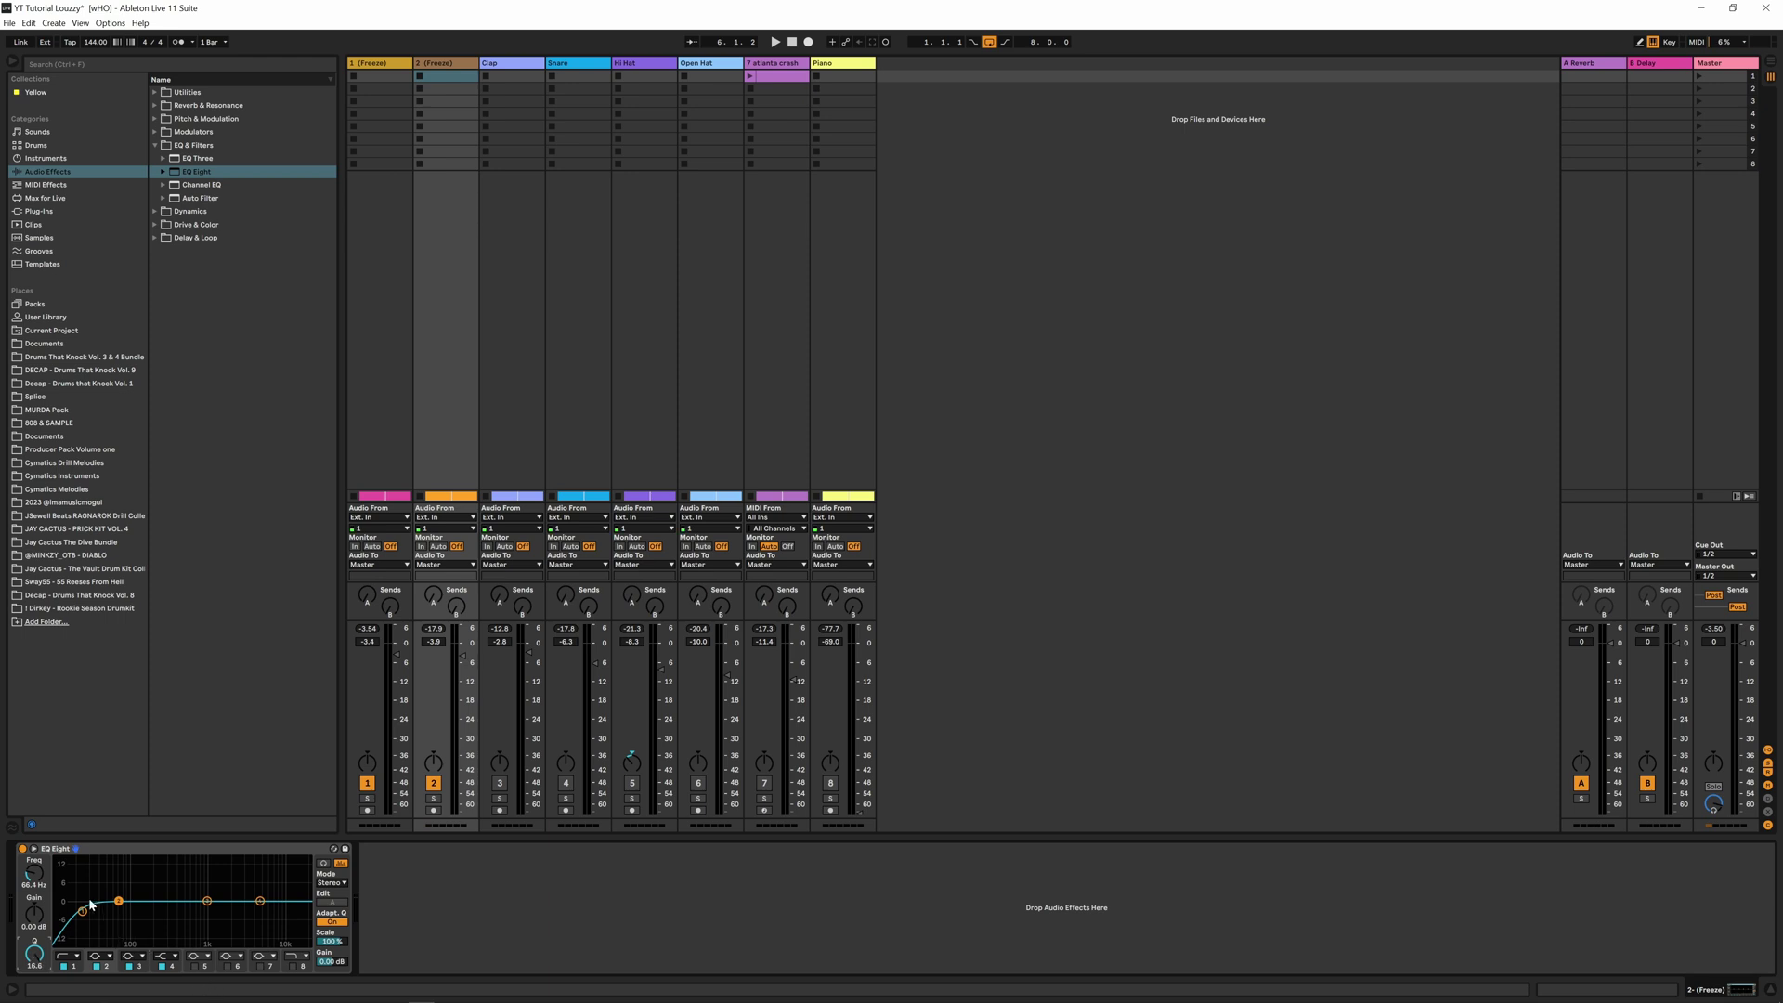
pyautogui.press('space')
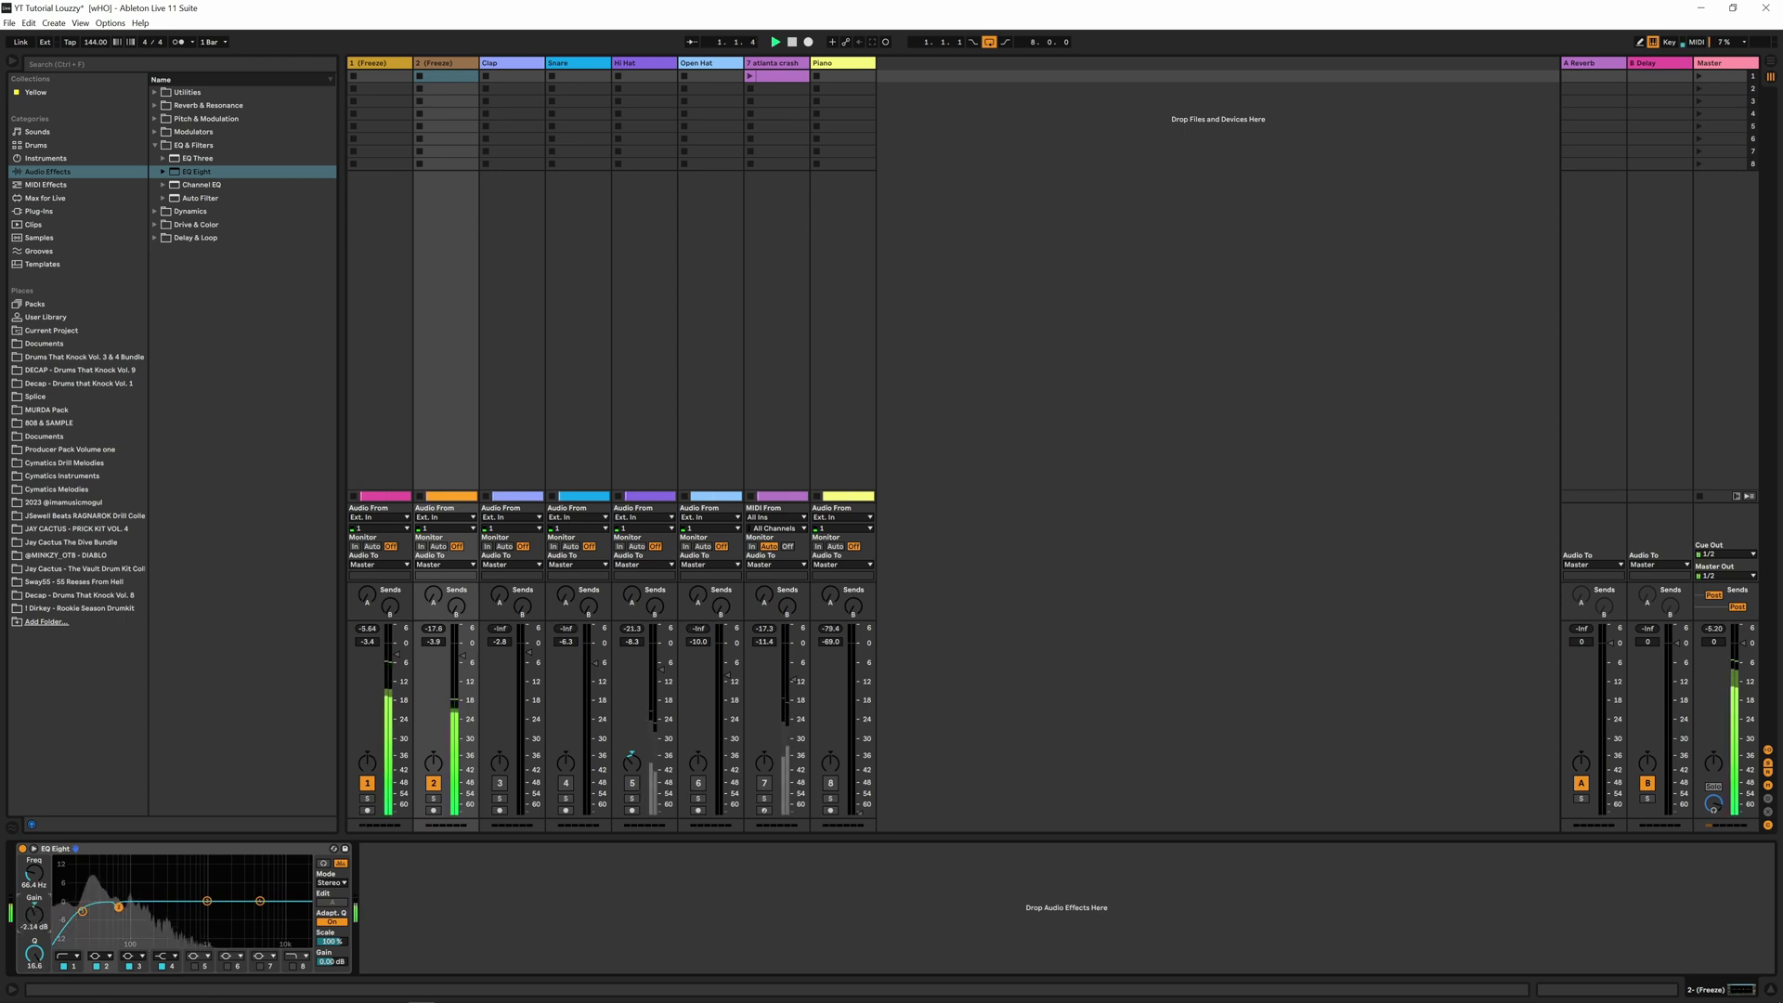
pyautogui.moveTo(35, 915); pyautogui.dragTo(35, 950)
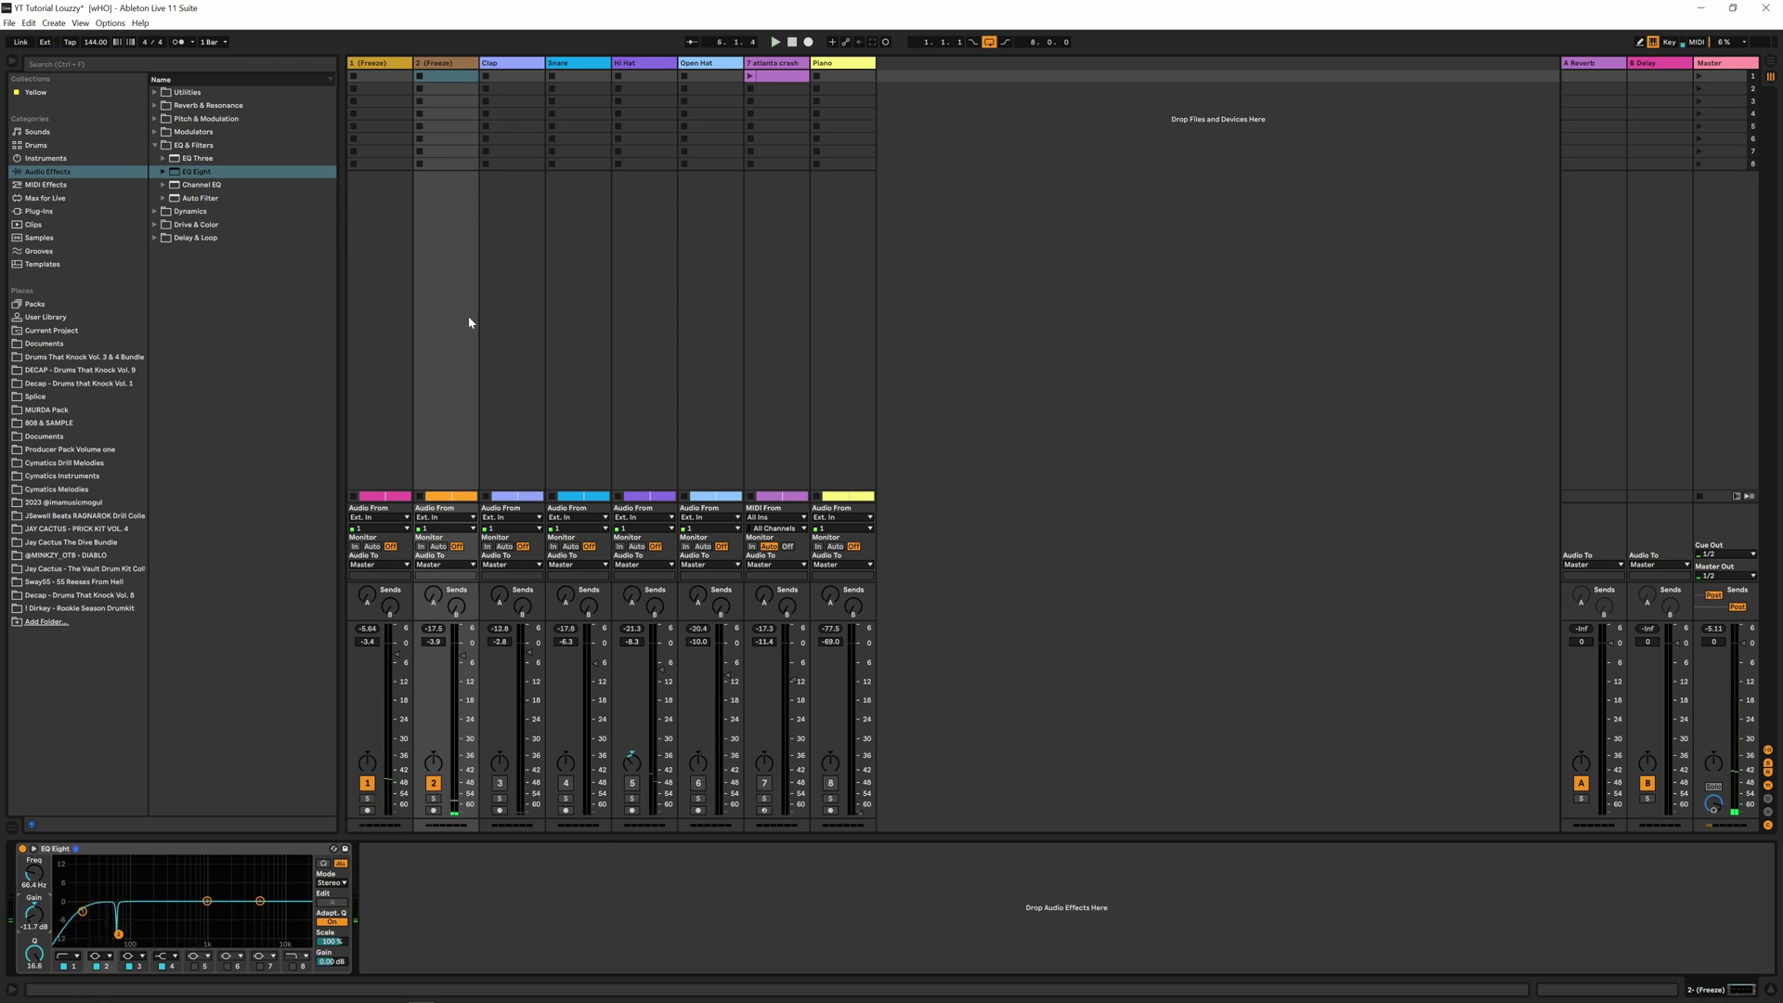
# Add a Saturator after the 808's EQ Eight and turn on its Soft Clip
pyautogui.click(155, 146)
pyautogui.click(155, 171)
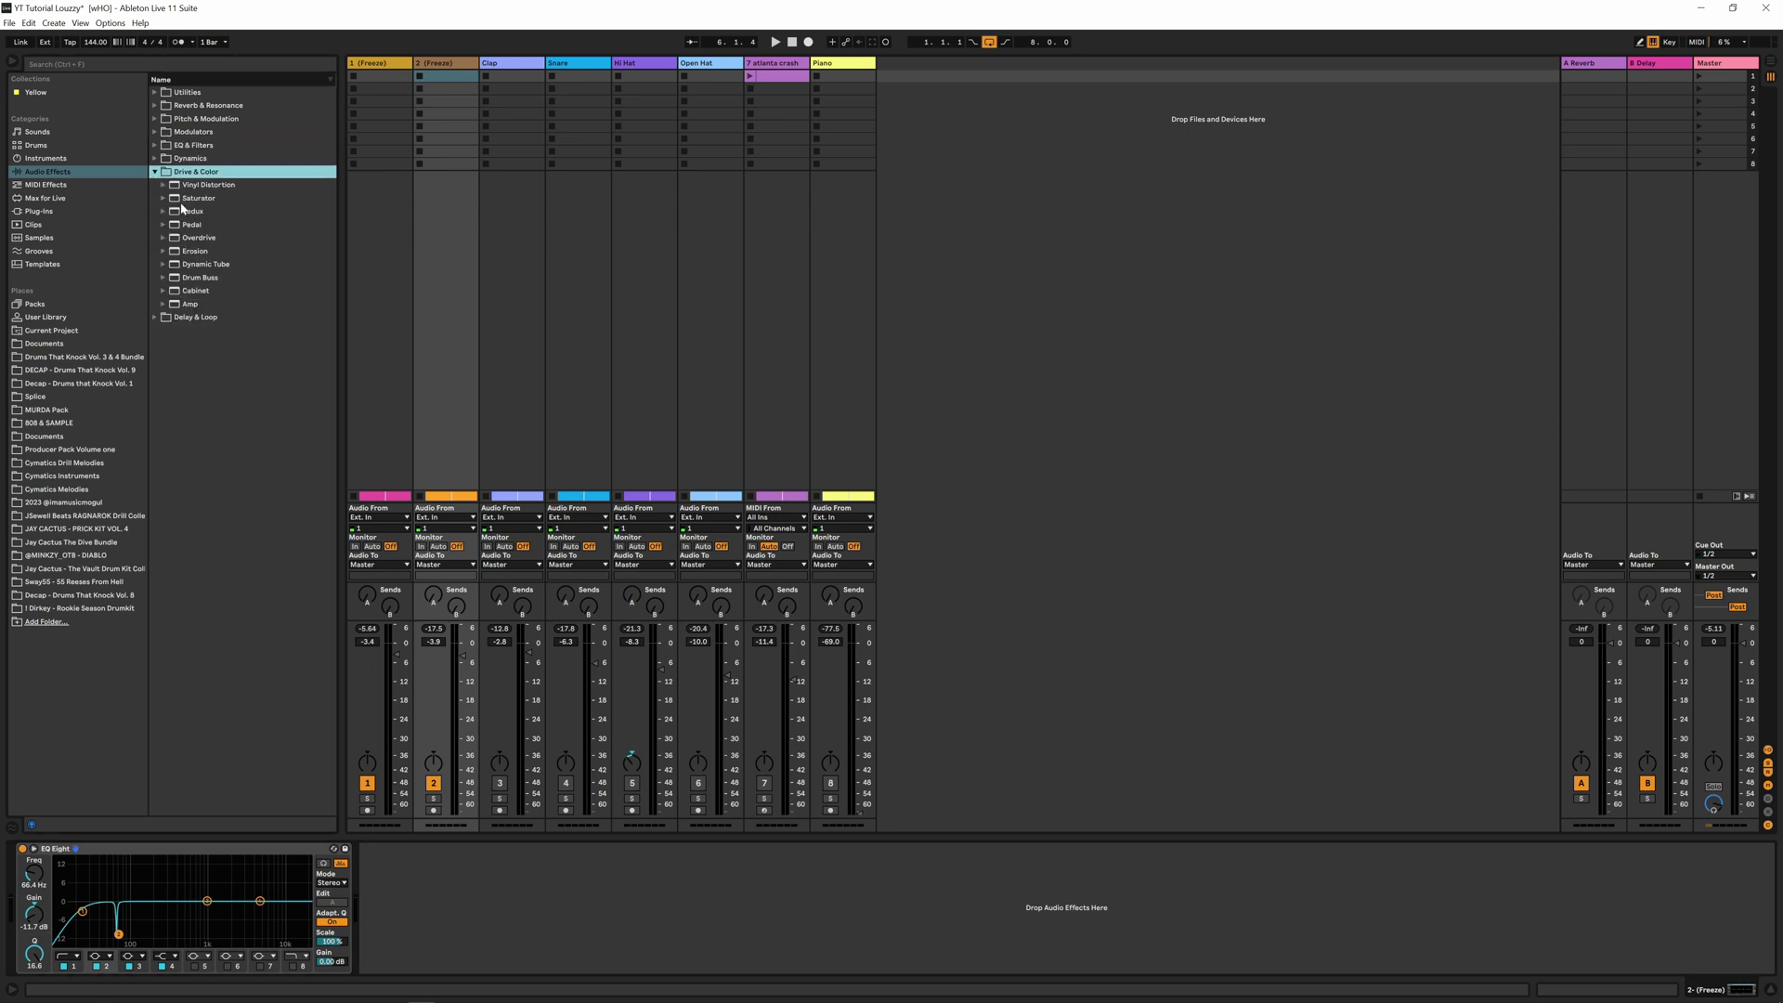
pyautogui.moveTo(178, 202); pyautogui.dragTo(449, 890)
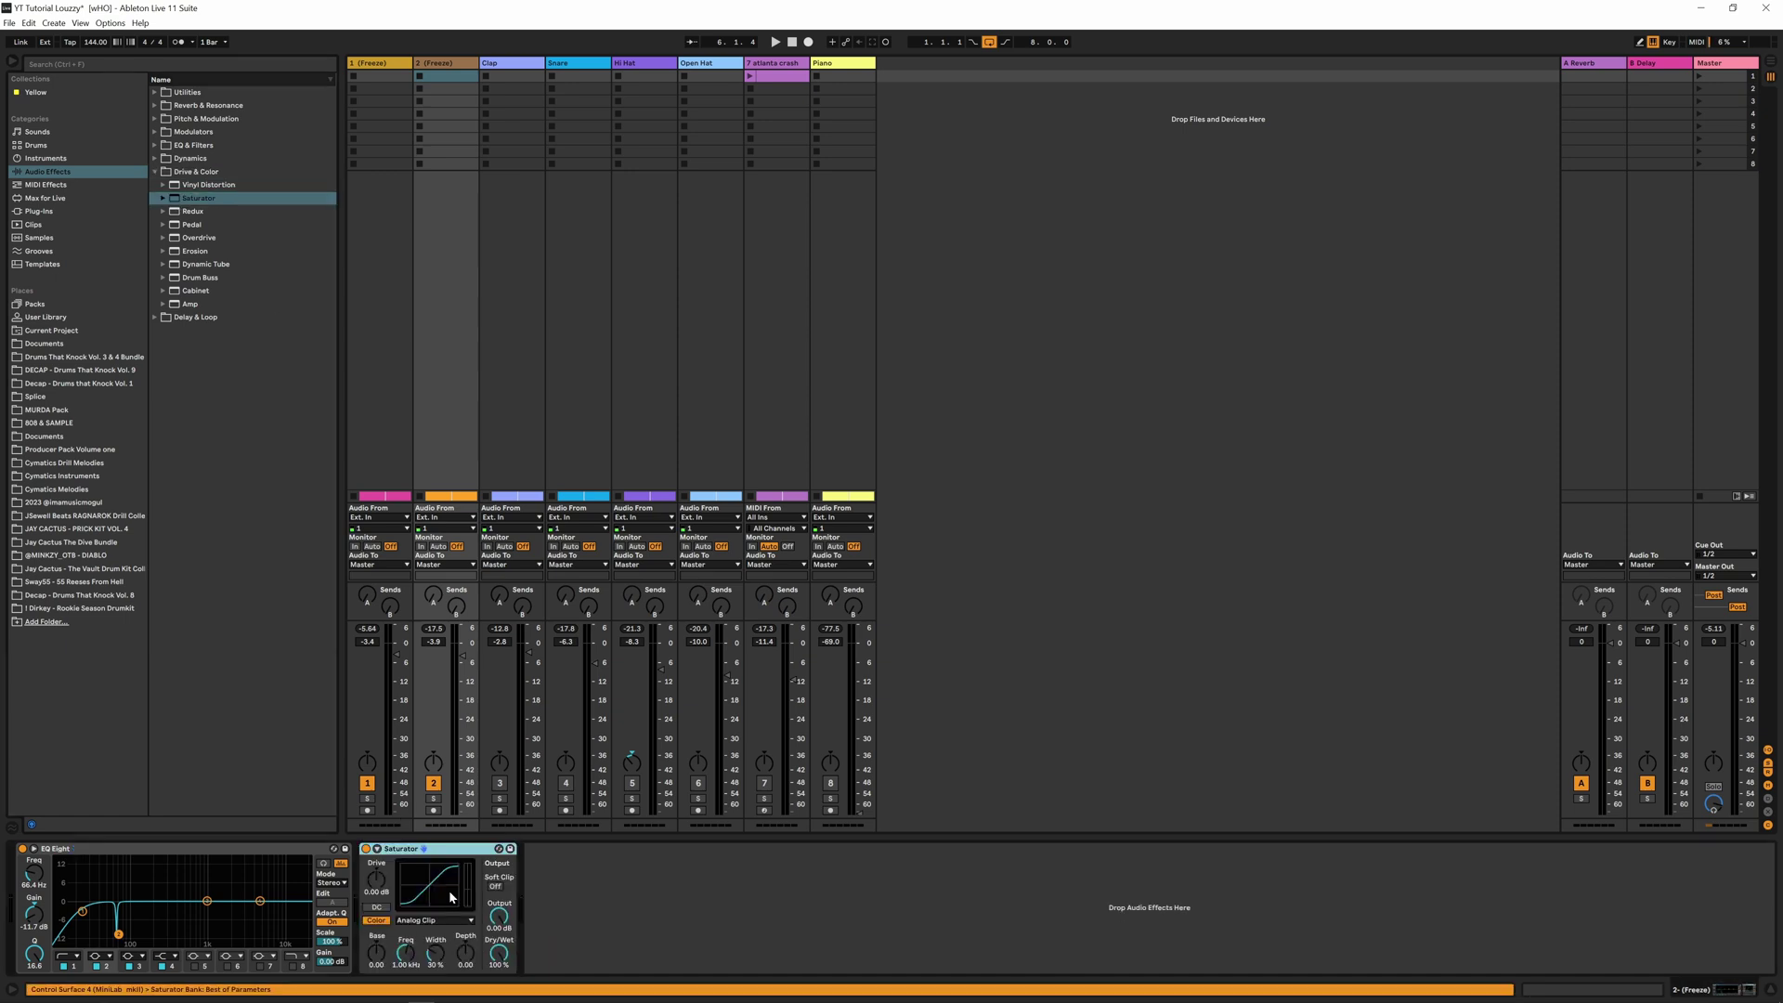
pyautogui.click(497, 887)
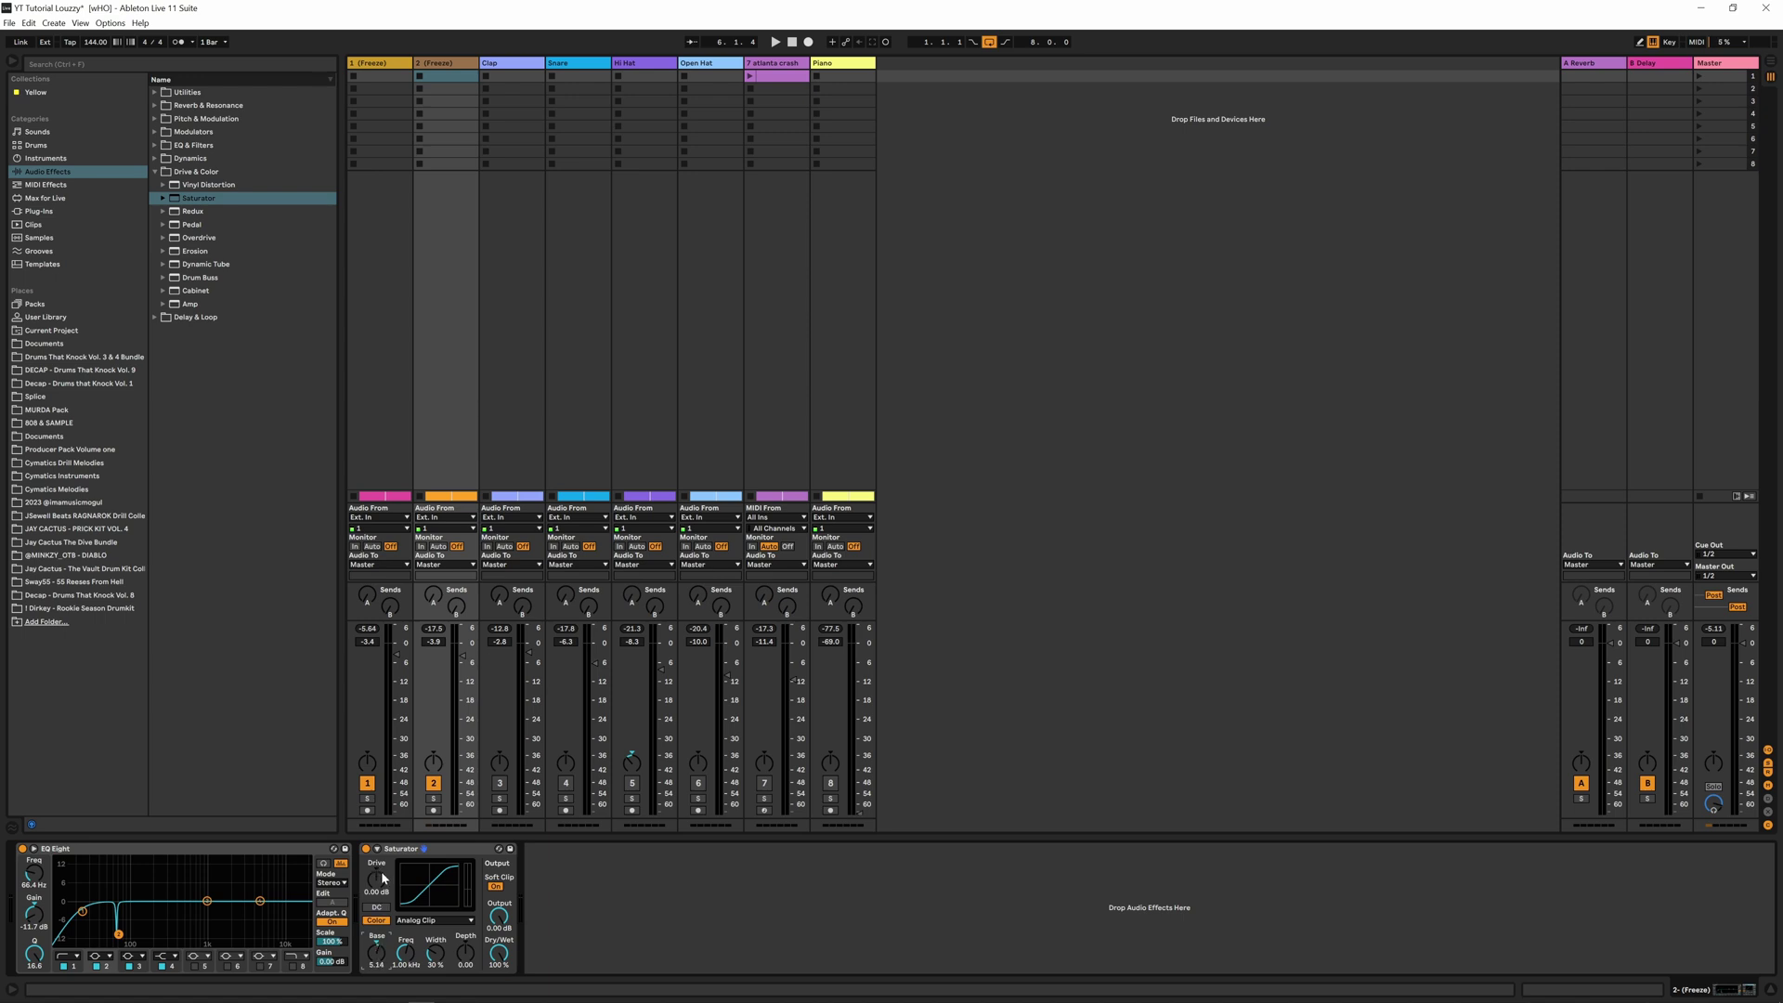
# Set the Saturator's Drive to 6.29 dB and fine-tune its Base while listening to the kick and 808
pyautogui.press('space')
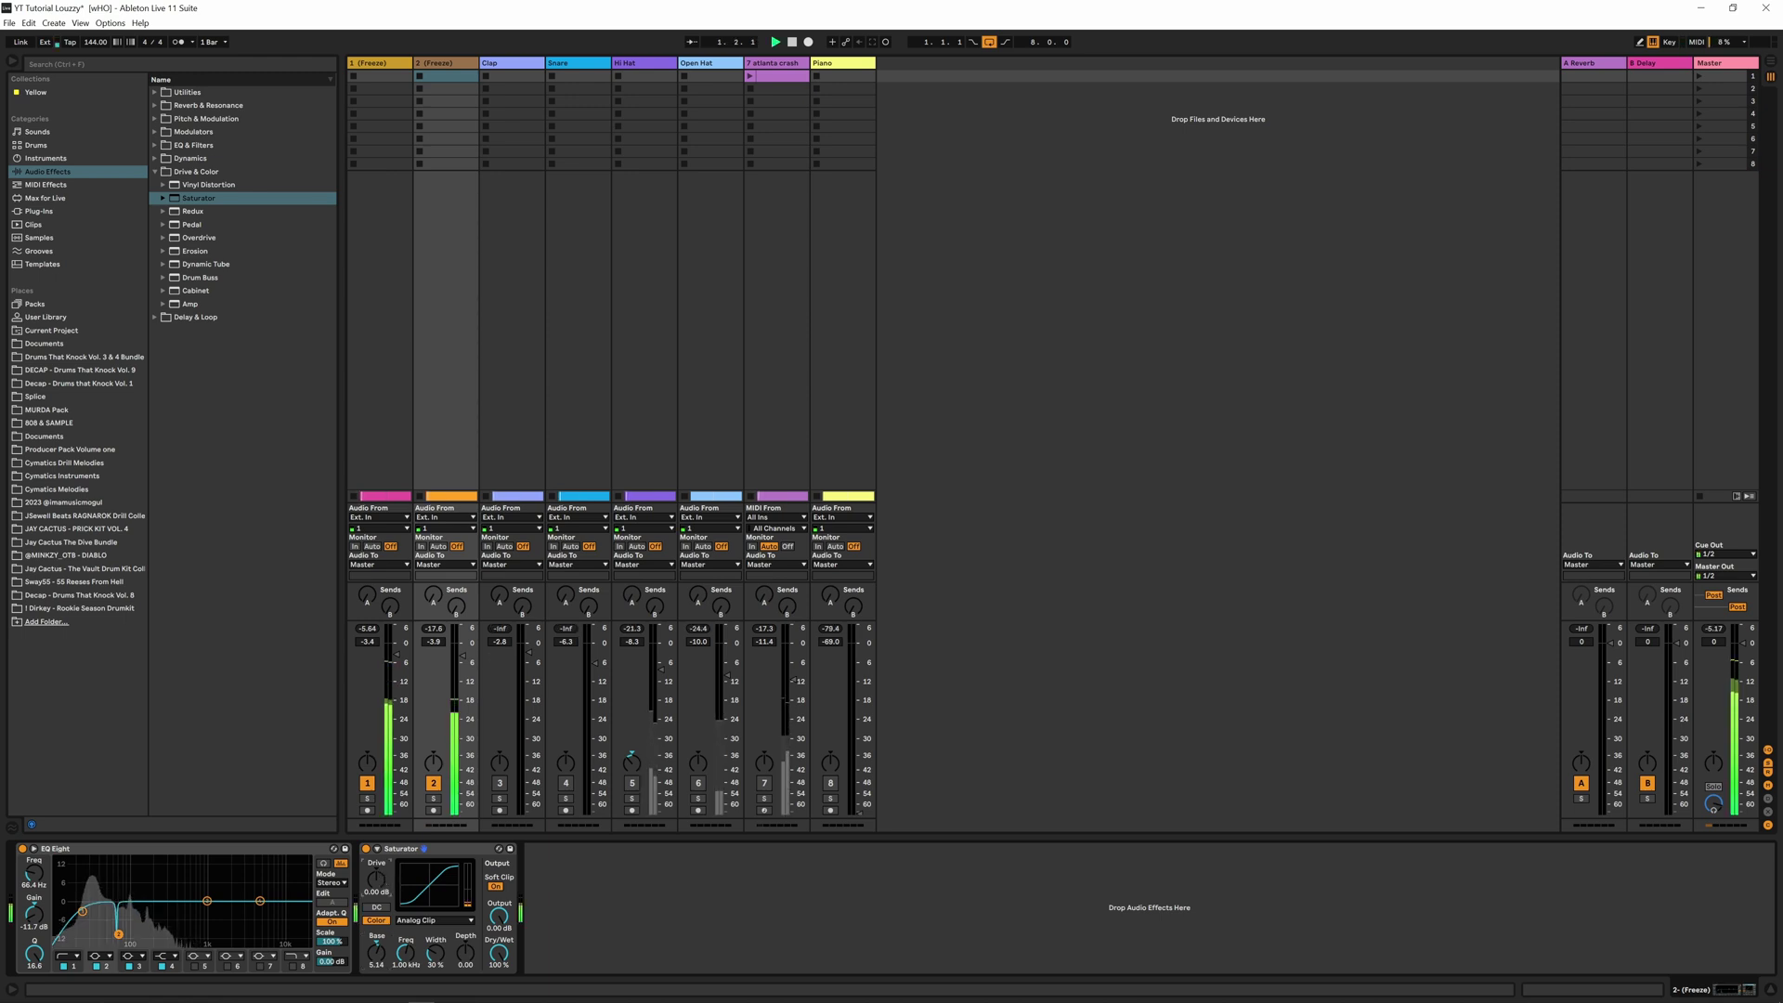
pyautogui.moveTo(377, 880)
pyautogui.mouseDown()
pyautogui.moveTo(377, 861)
pyautogui.moveTo(386, 881)
pyautogui.mouseUp()
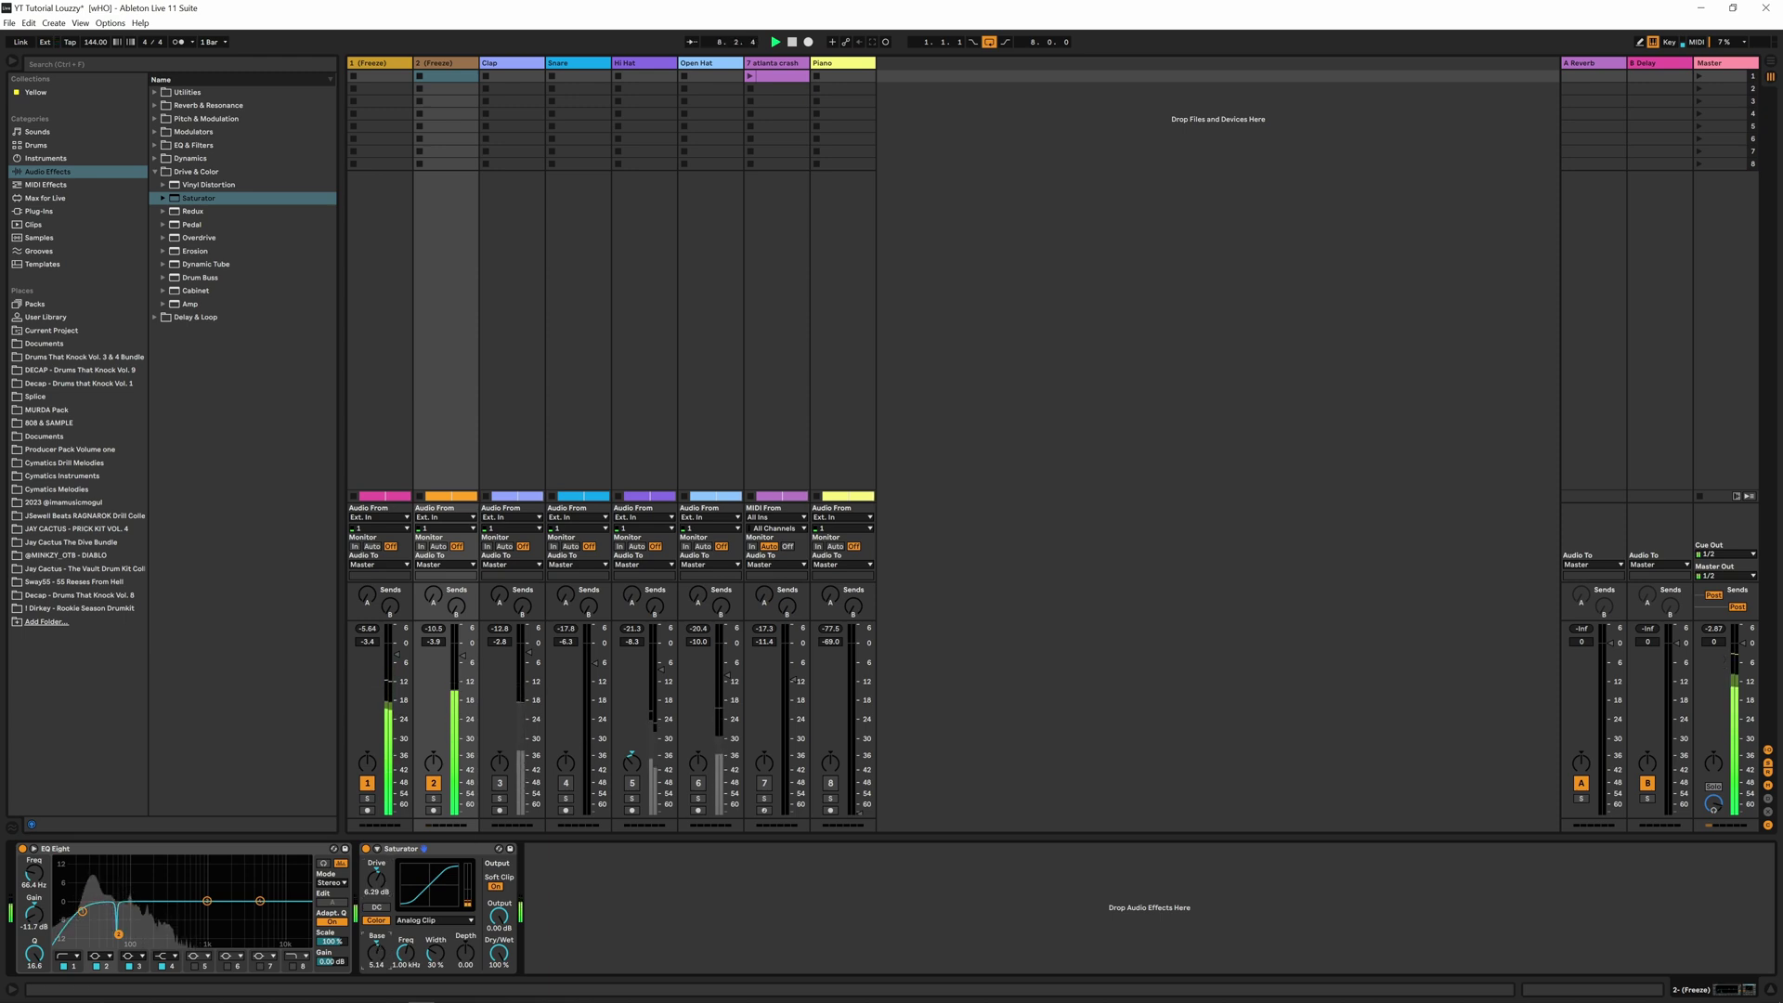
pyautogui.moveTo(379, 953); pyautogui.dragTo(379, 950)
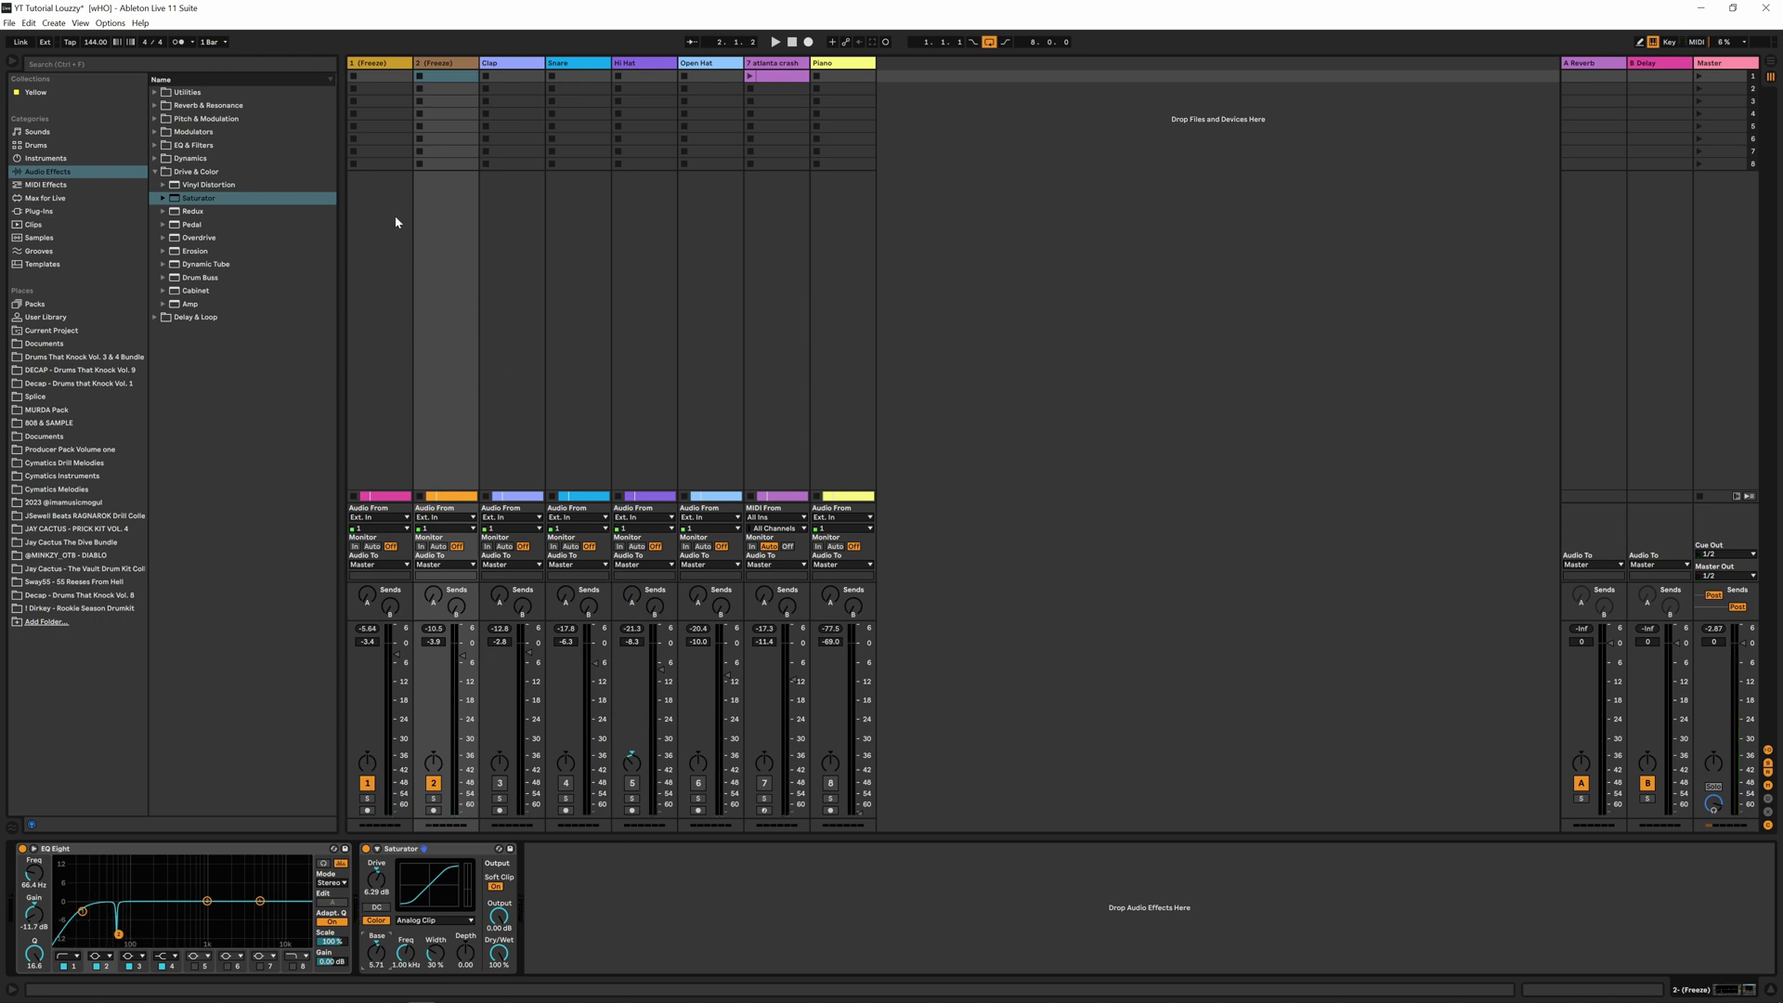
# Add a Compressor after the 808's Saturator and enable its sidechain section
pyautogui.click(154, 174)
pyautogui.click(155, 159)
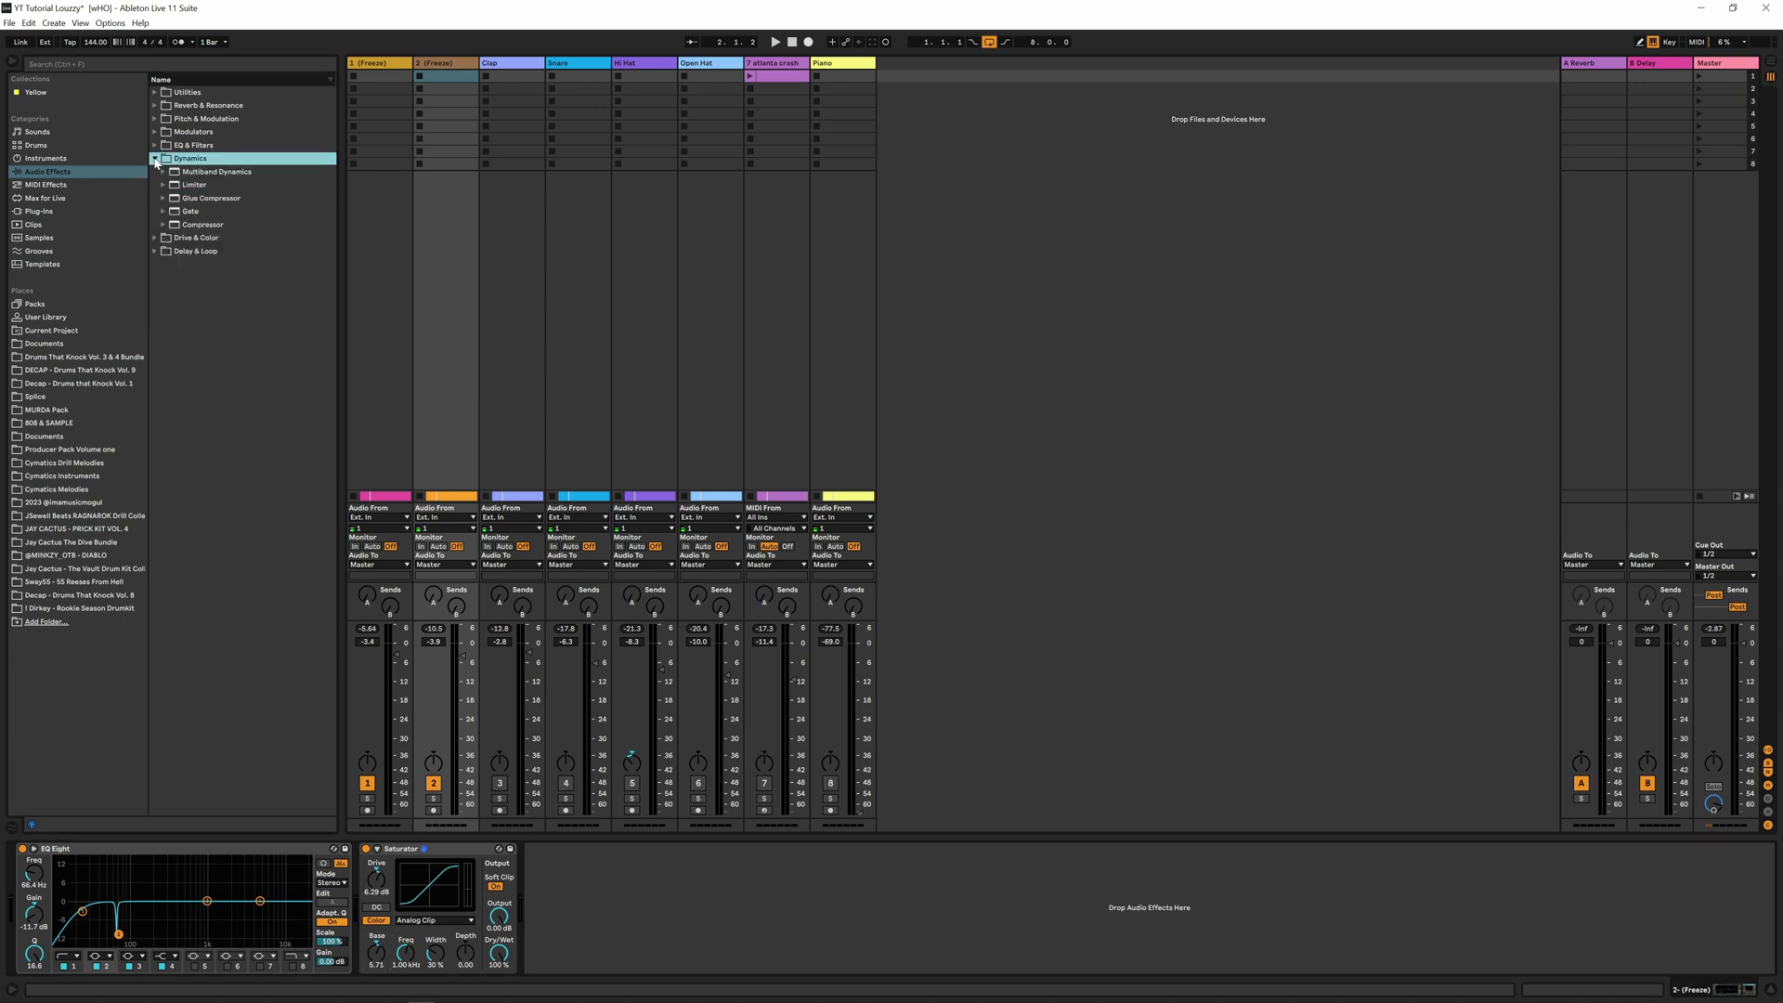
pyautogui.moveTo(199, 227); pyautogui.dragTo(574, 894)
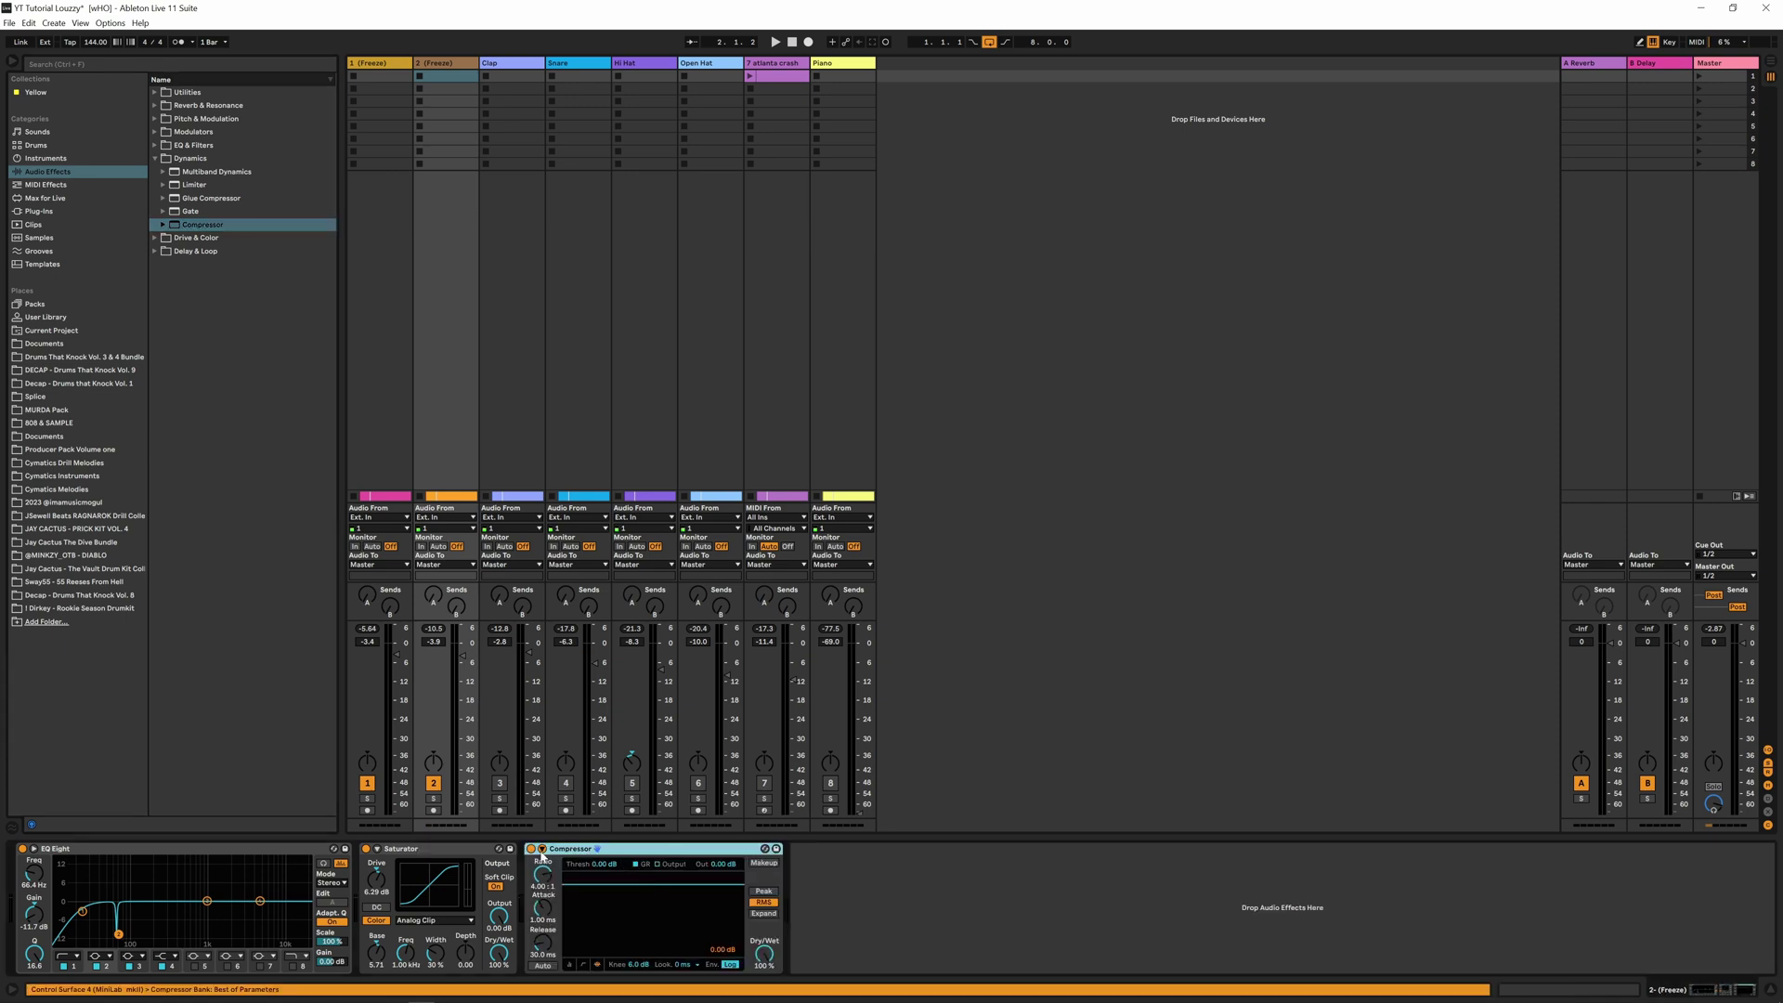
pyautogui.click(543, 850)
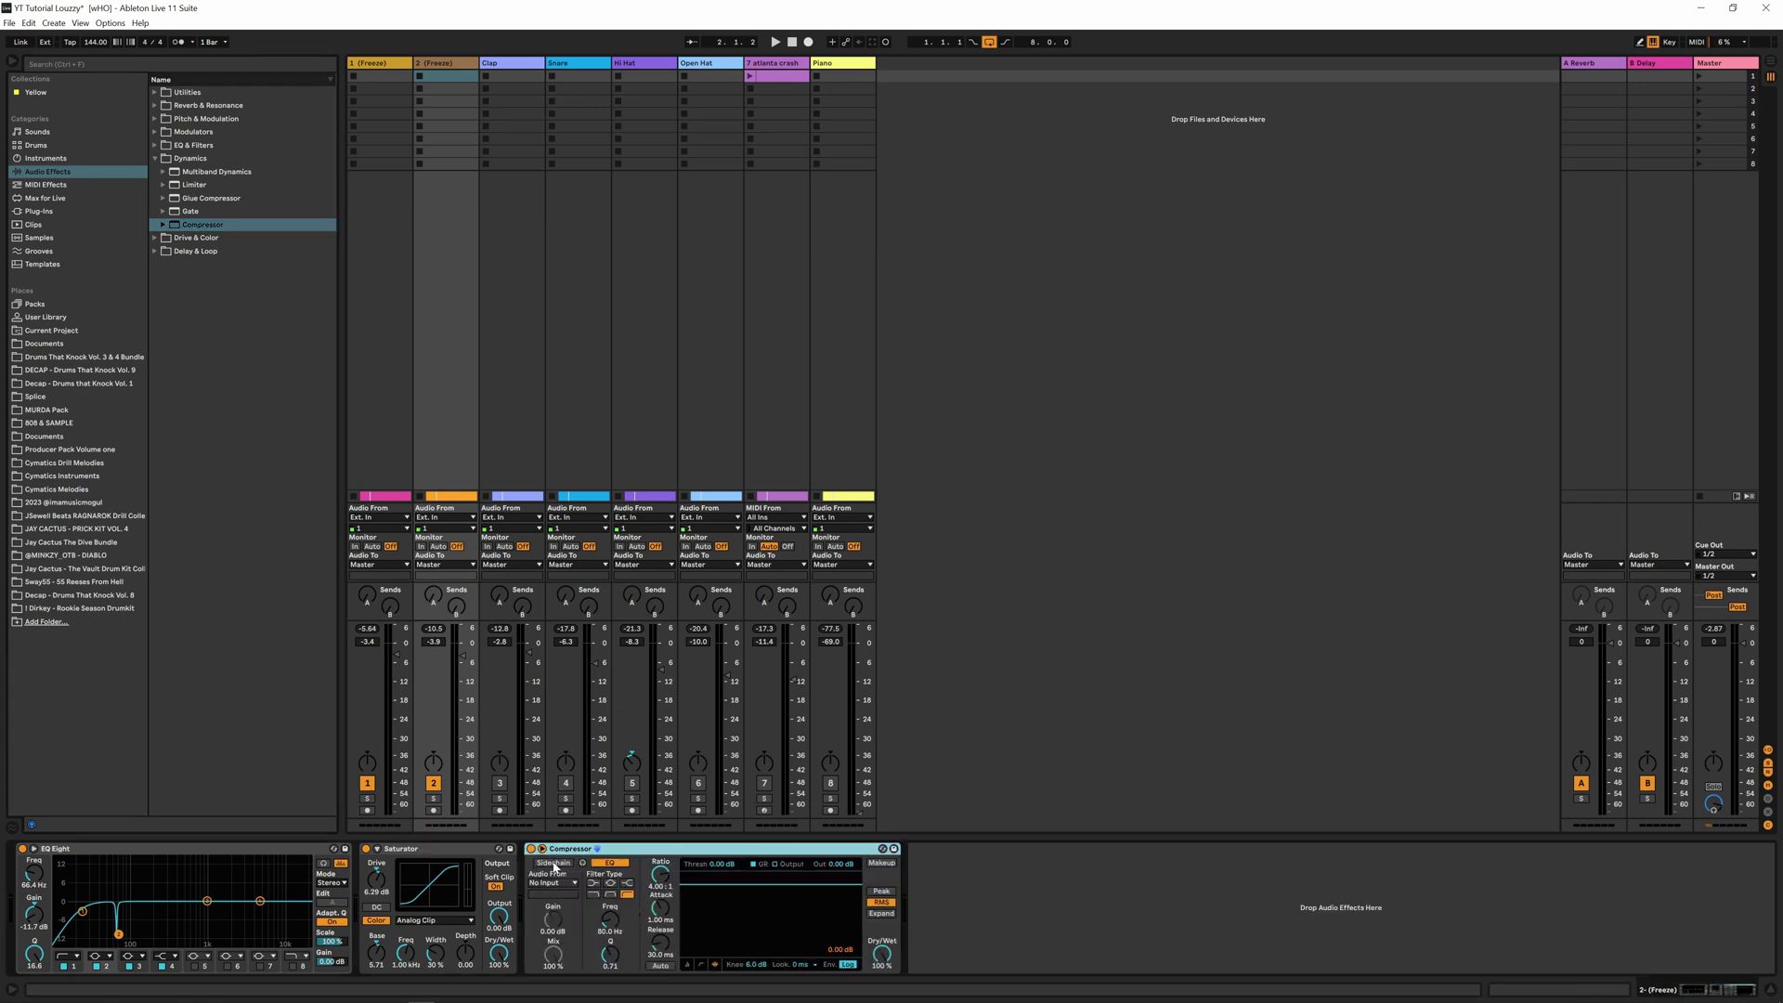
pyautogui.click(573, 884)
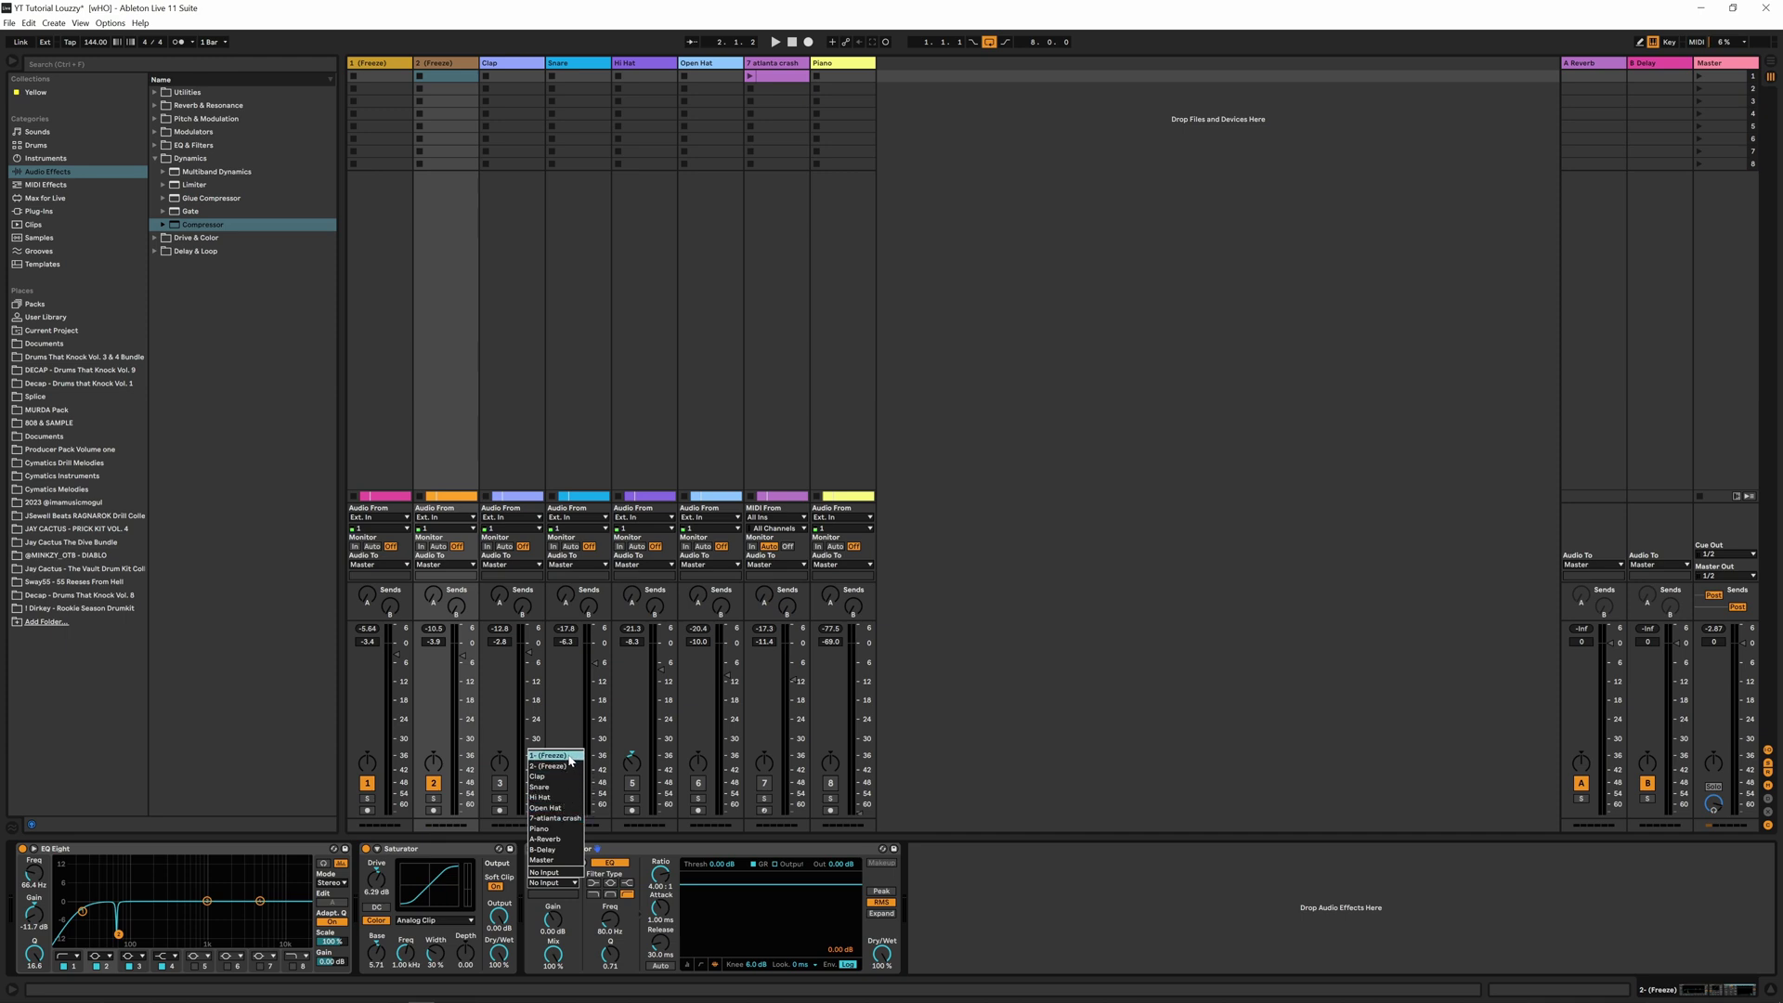
pyautogui.click(1114, 569)
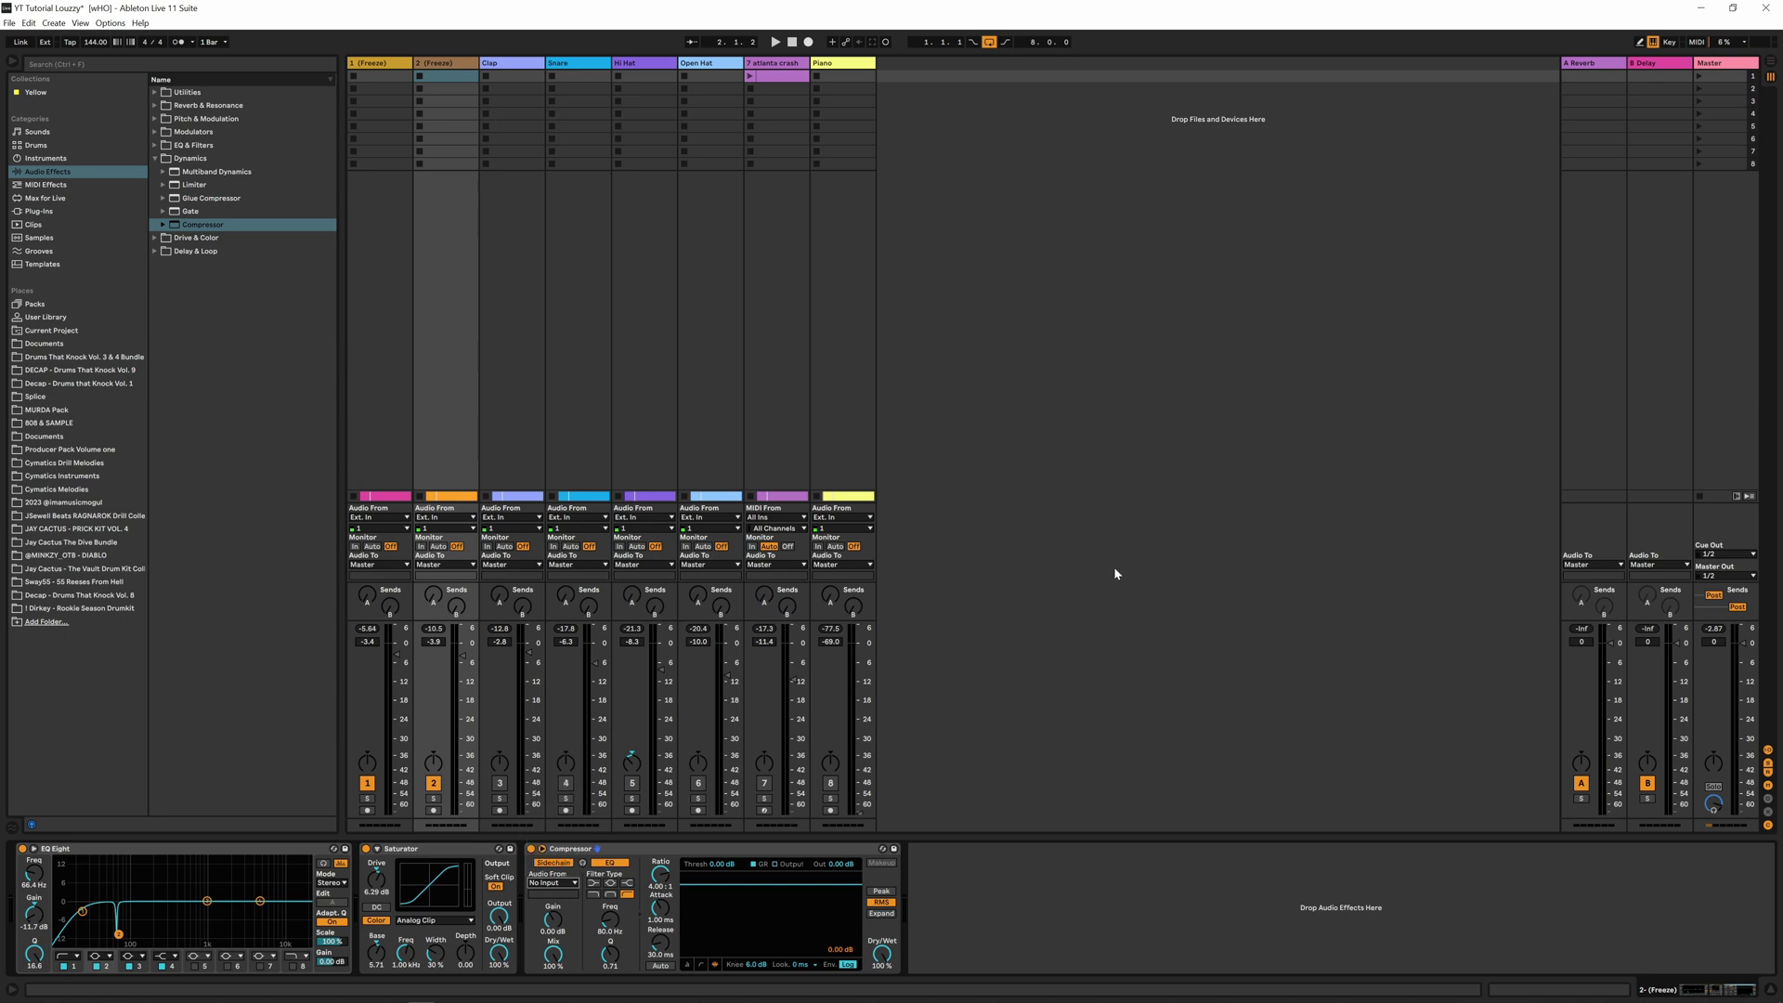
# Switch to the Arrangement view and rename the first track as Kick
pyautogui.click(1770, 67)
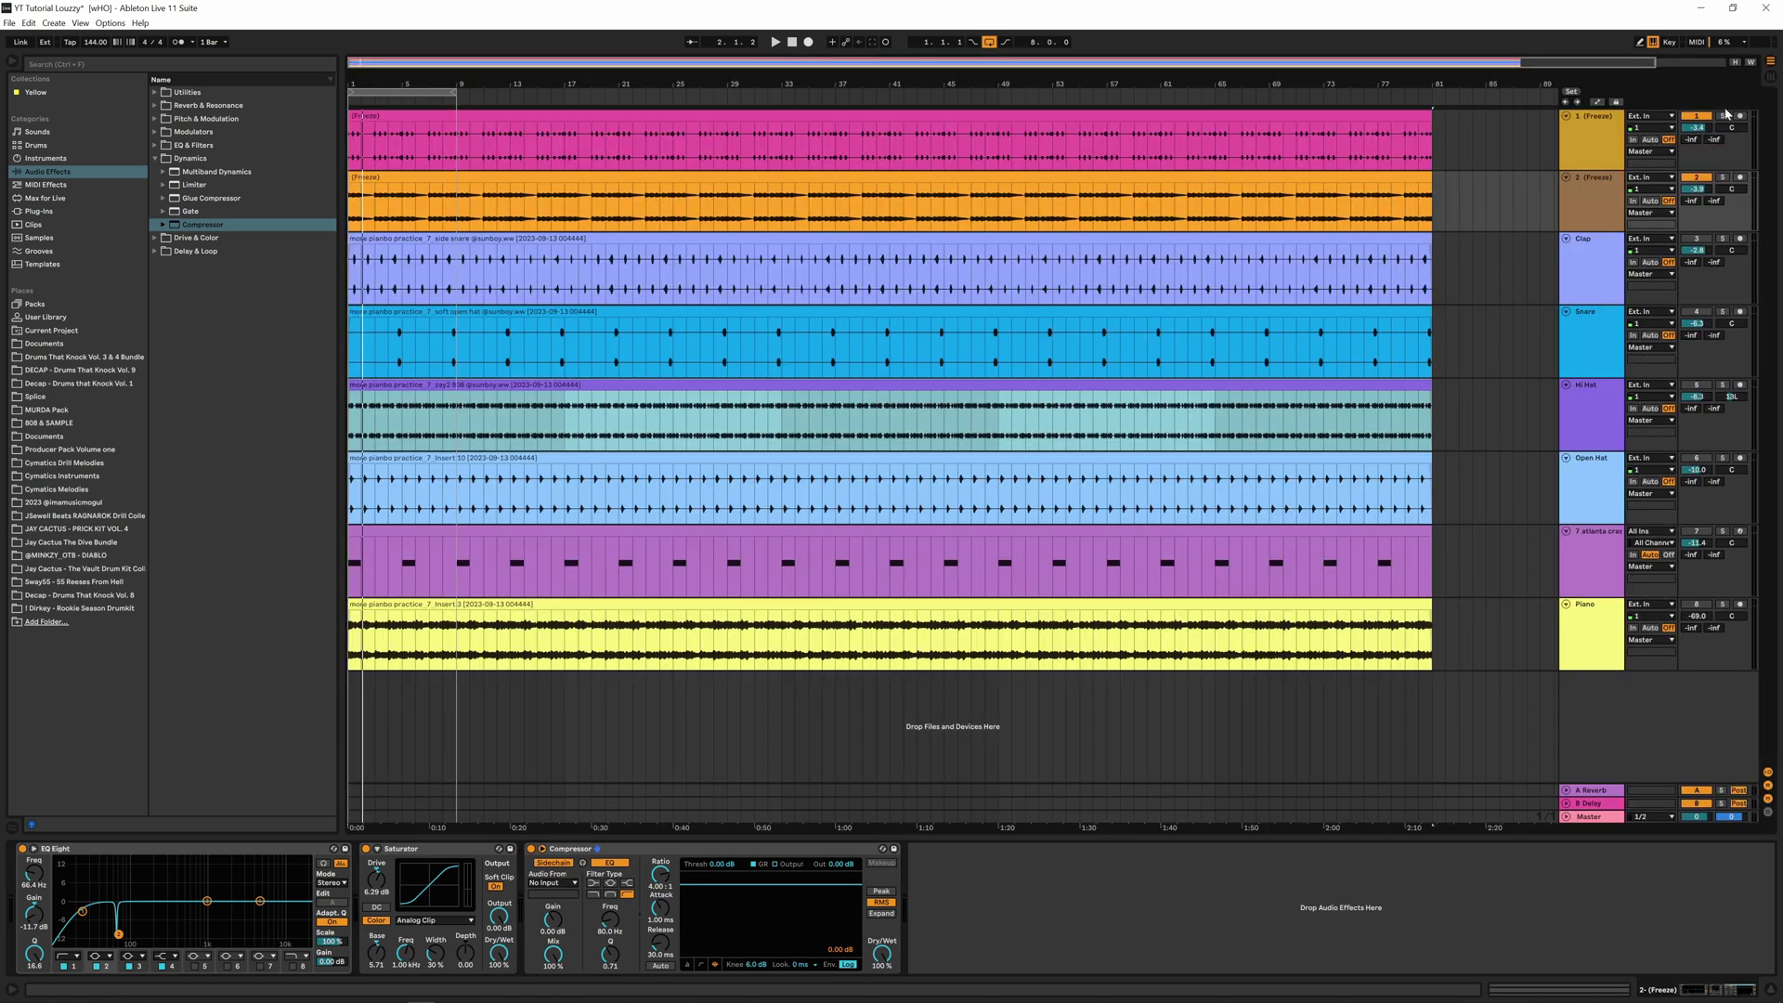
pyautogui.click(1595, 126)
pyautogui.rightClick(1595, 125)
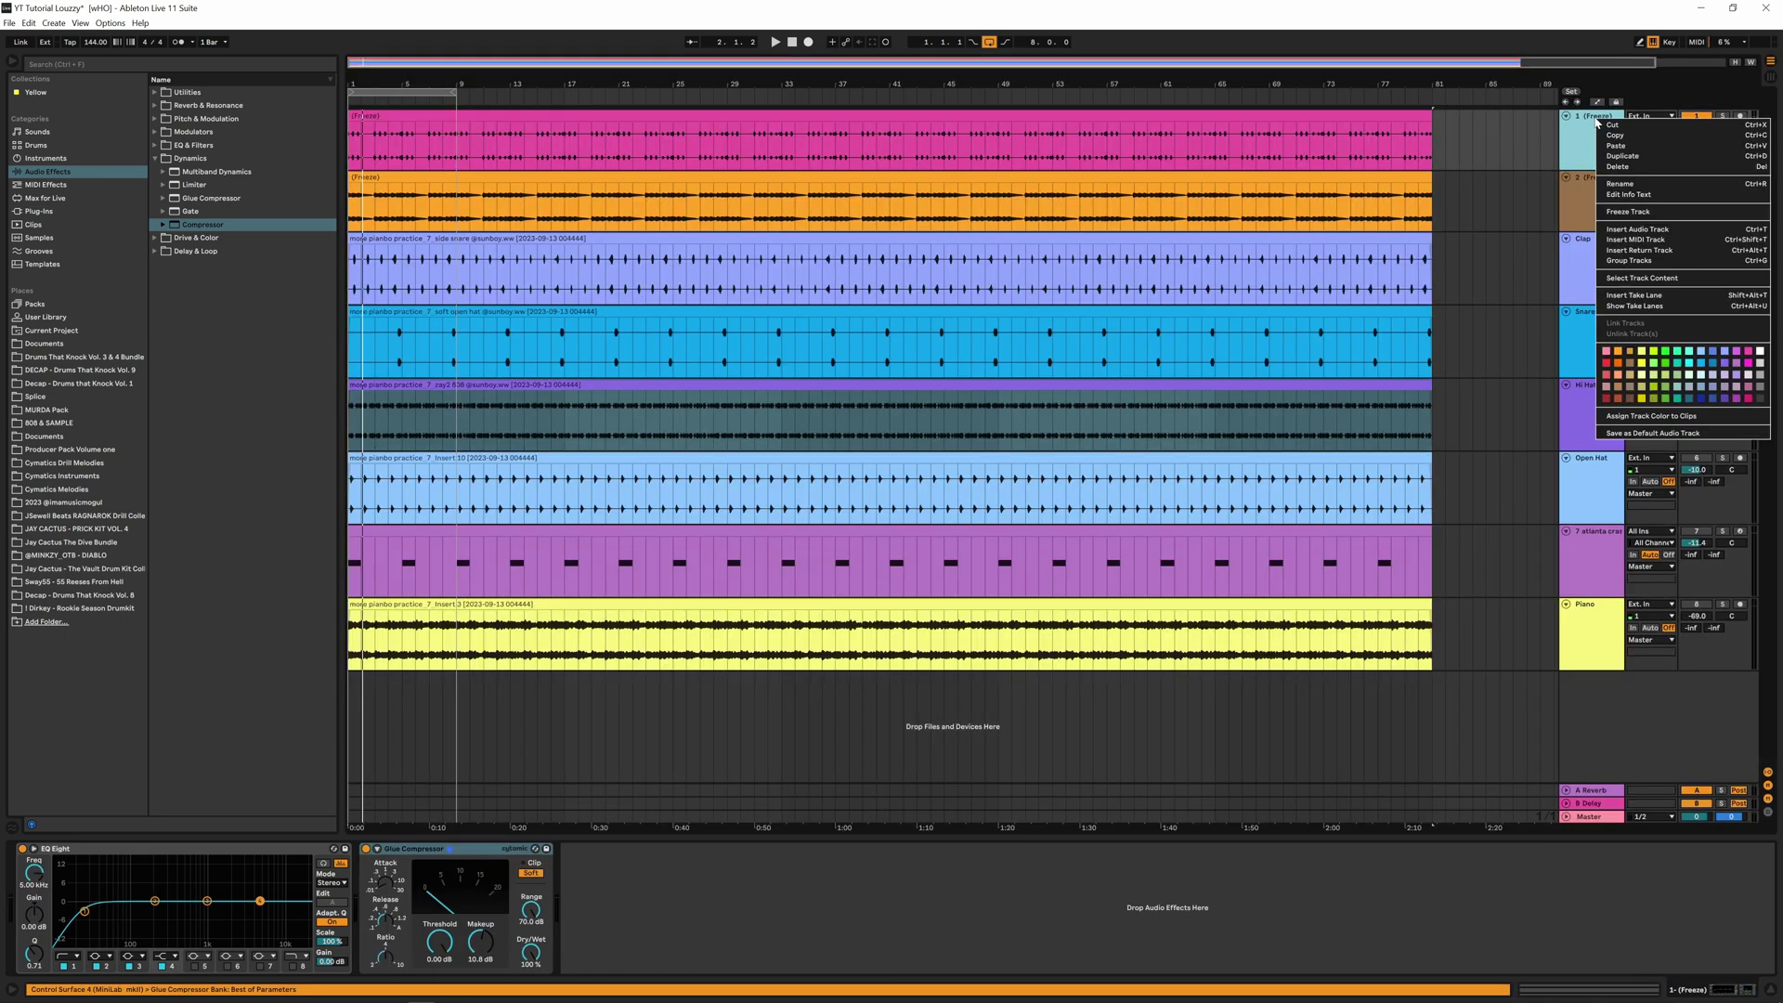
pyautogui.click(1629, 186)
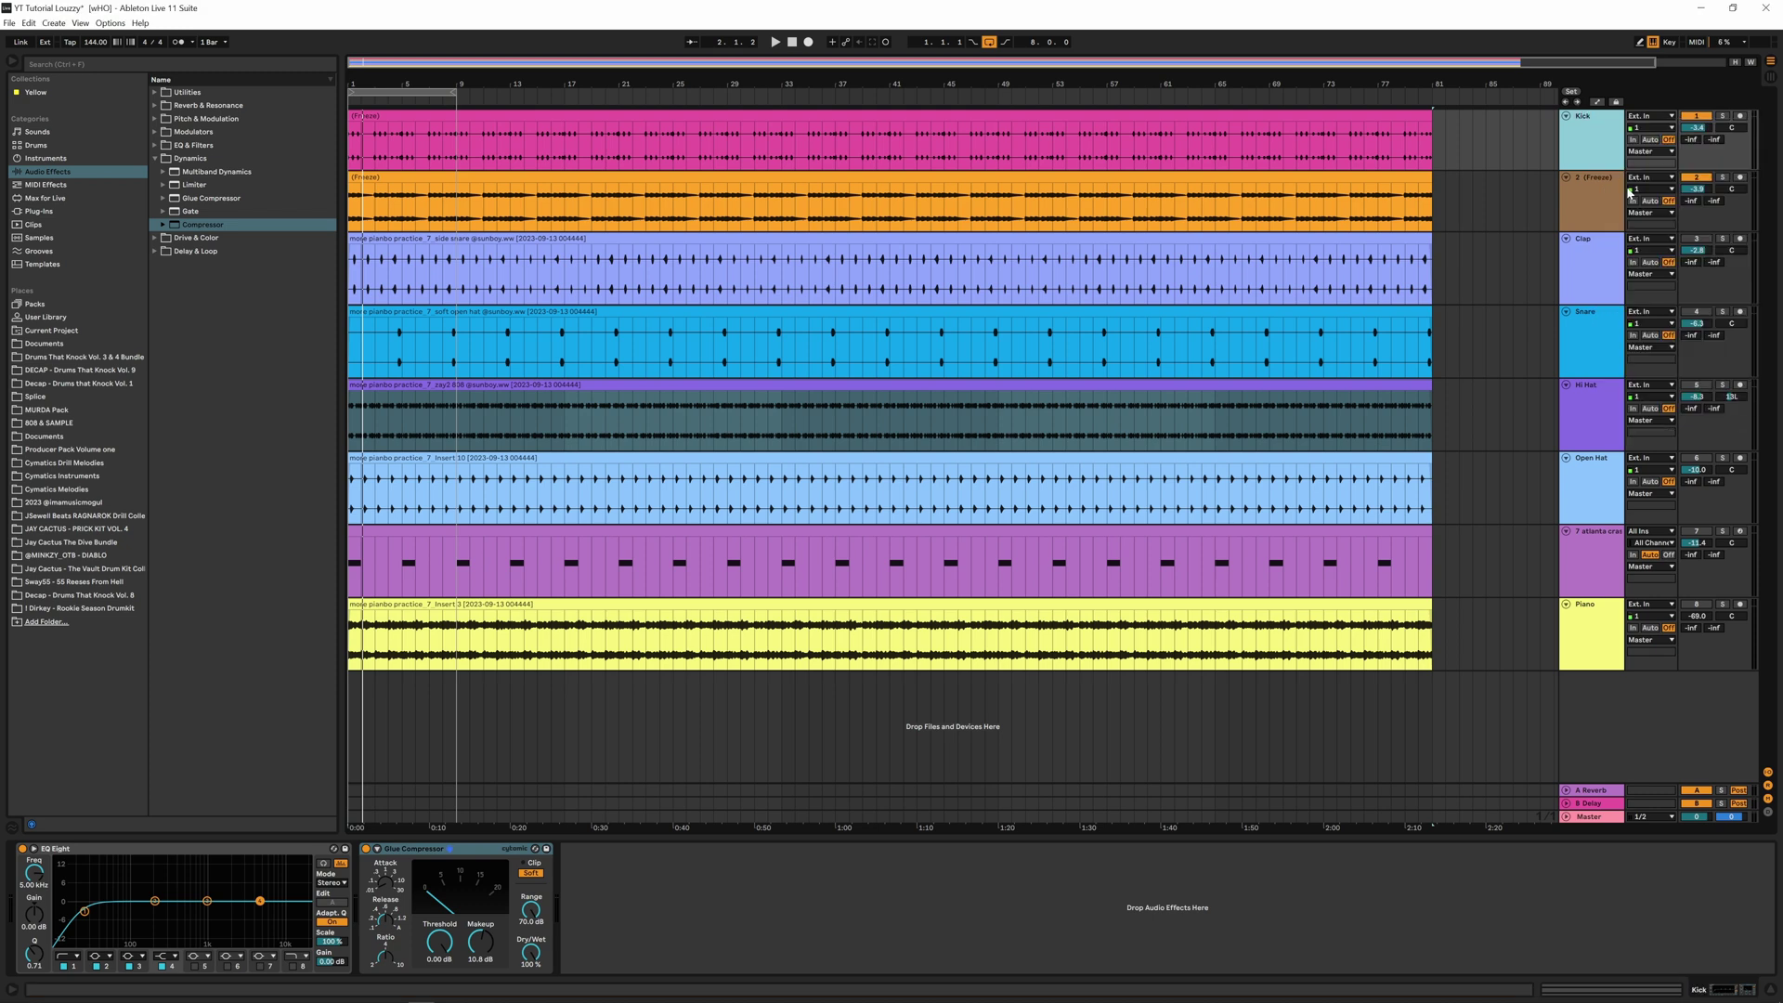
# Rename the second track as 808
pyautogui.click(1592, 216)
pyautogui.rightClick(1596, 177)
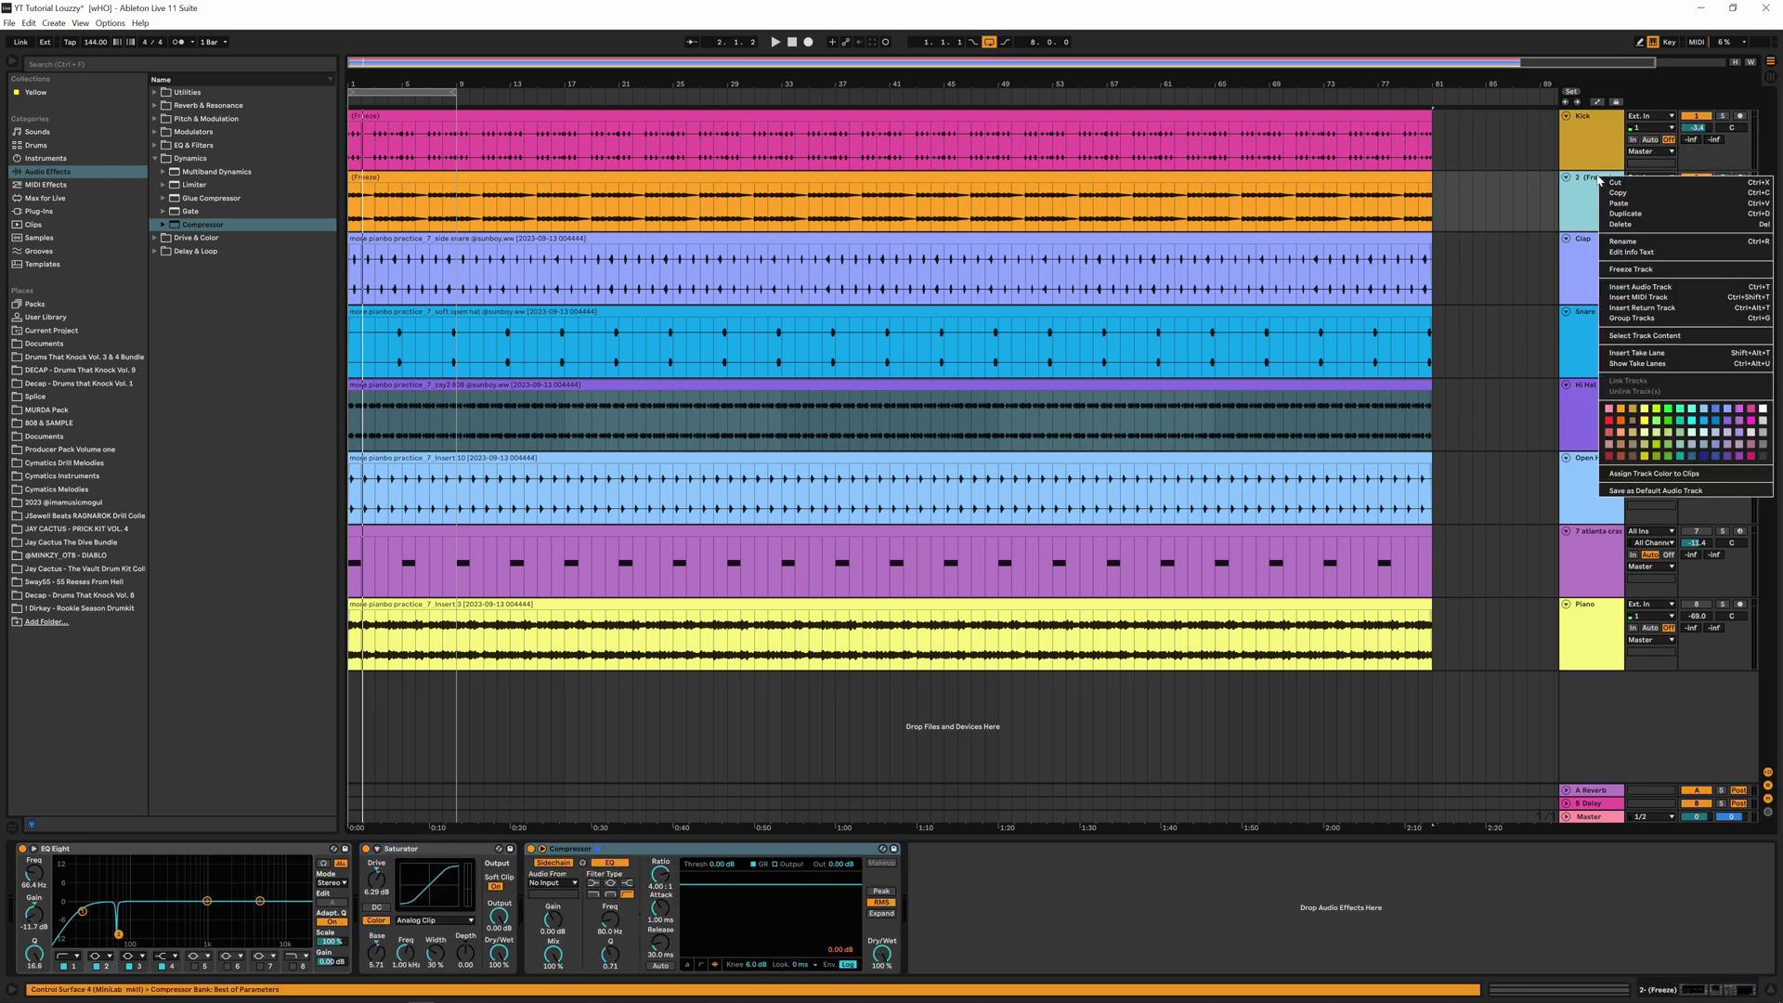
pyautogui.click(1630, 246)
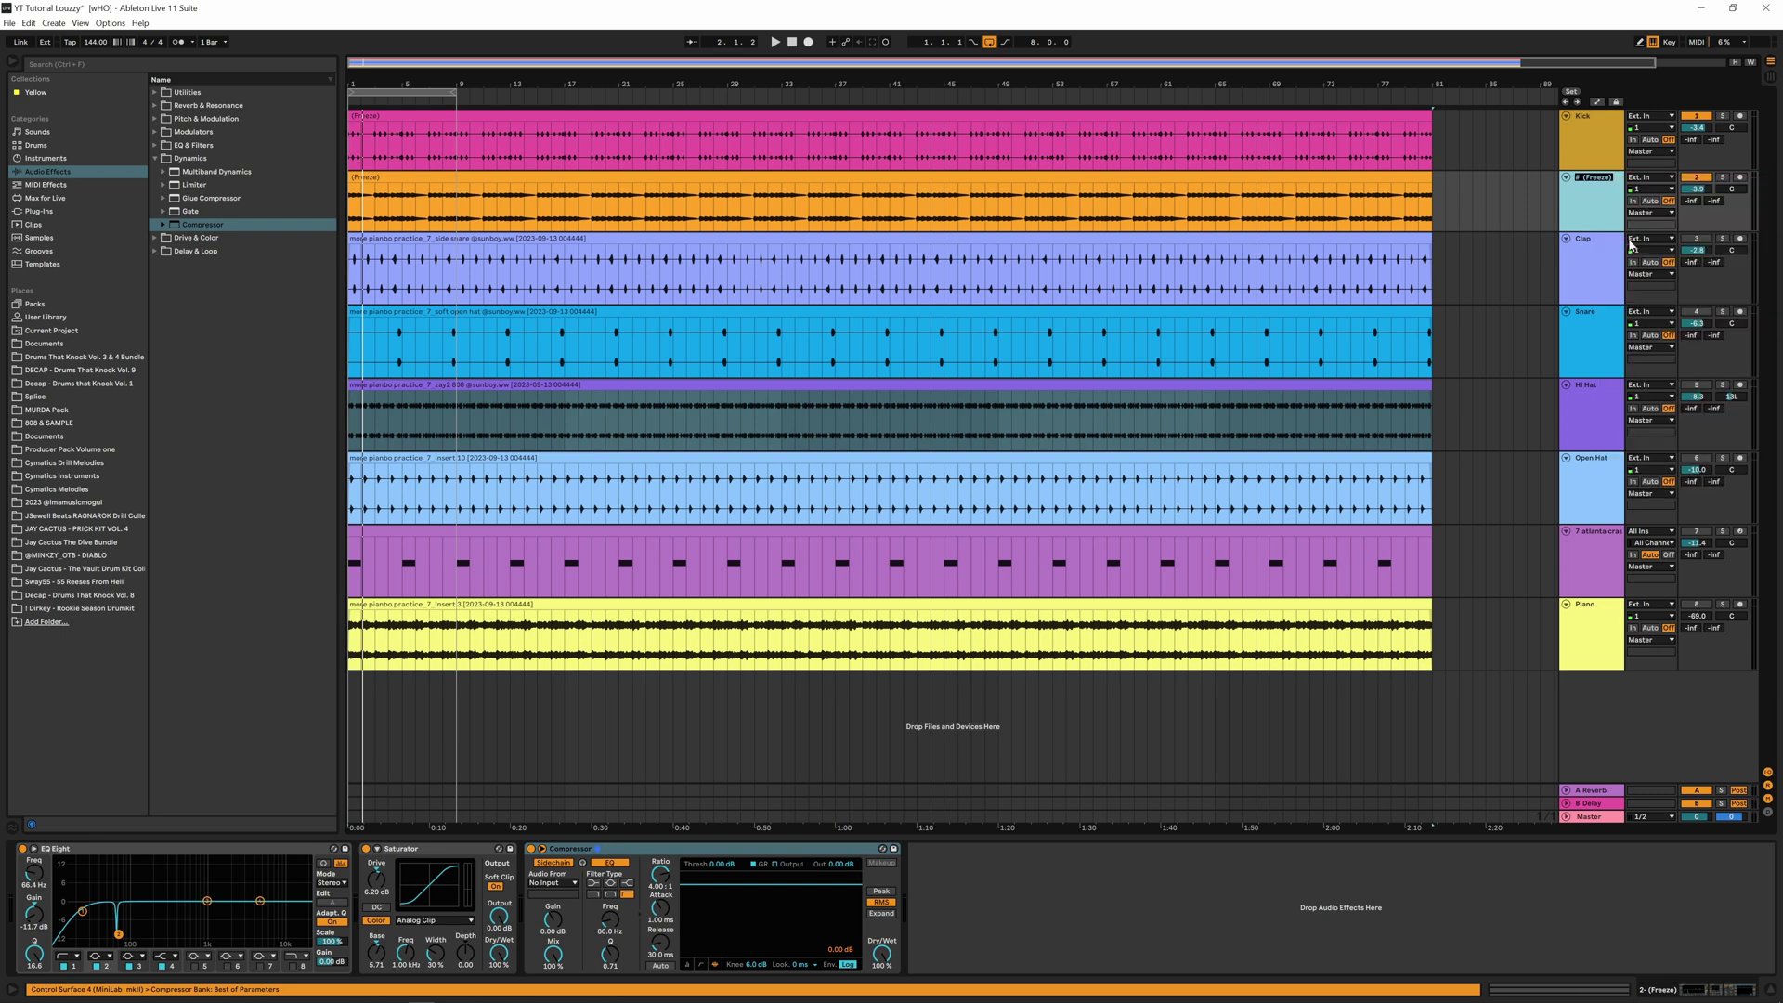
pyautogui.write('808')
pyautogui.press('Return')
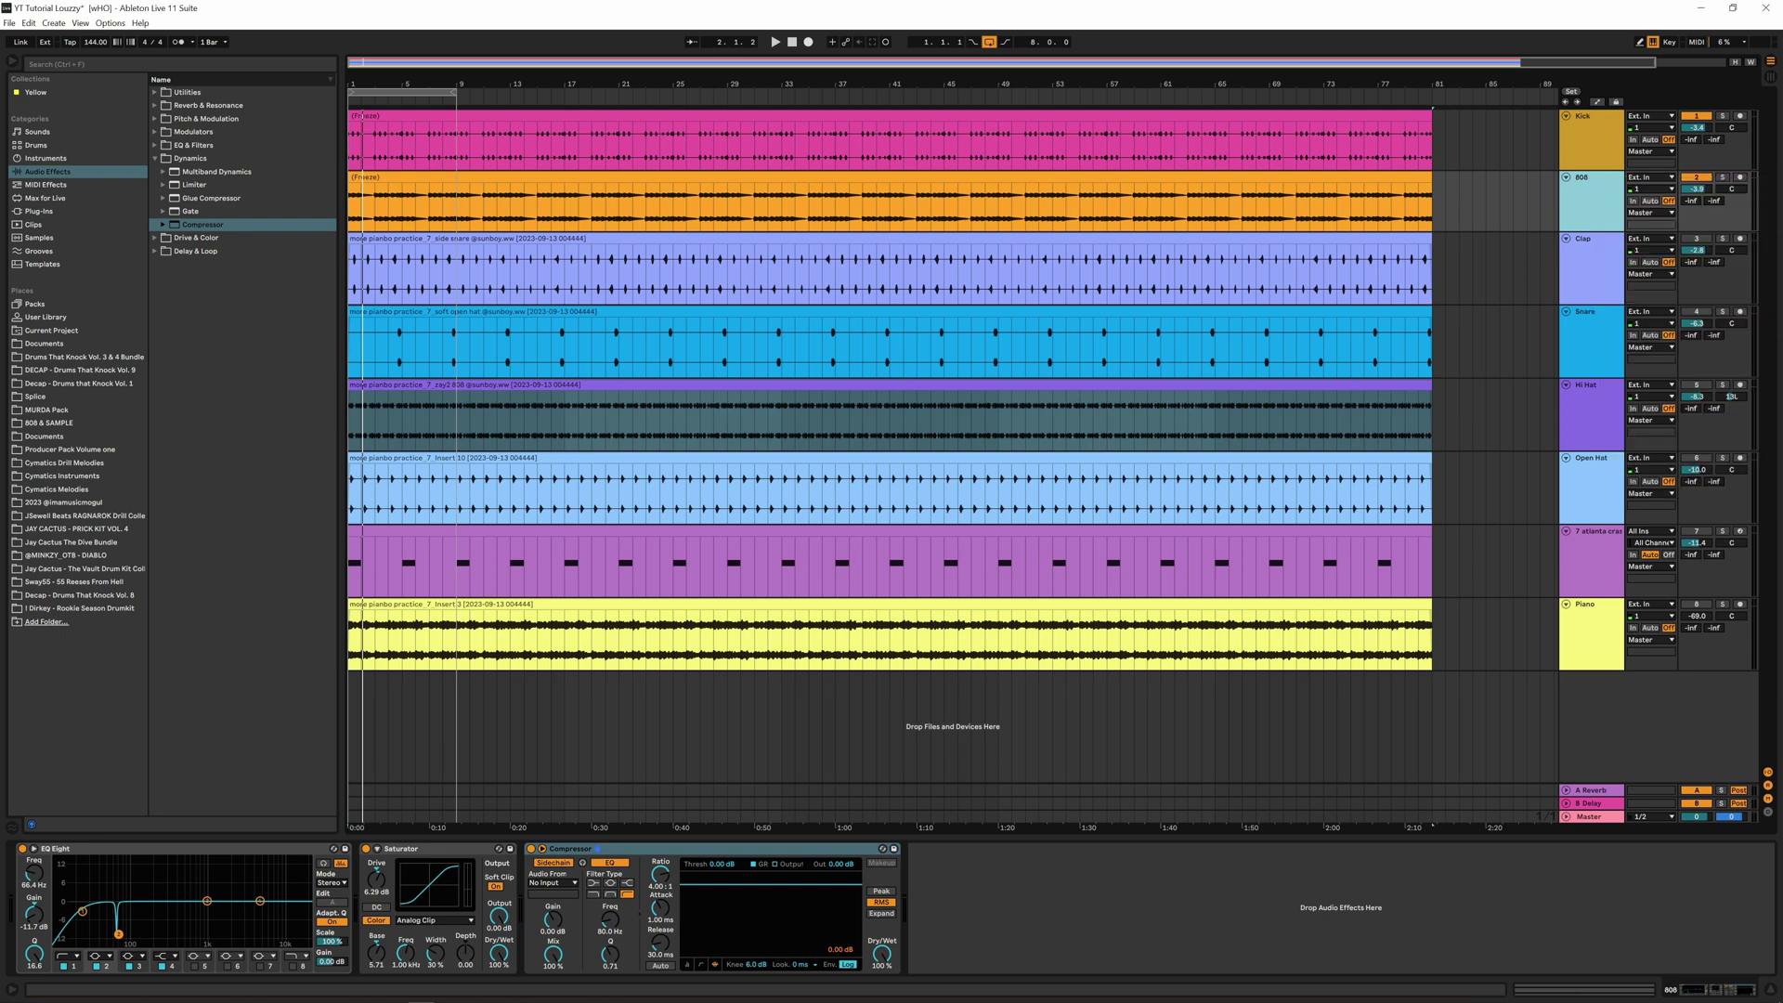
# Return to the Session view and set the 808 Compressor's sidechain source to the Kick track
pyautogui.click(1770, 80)
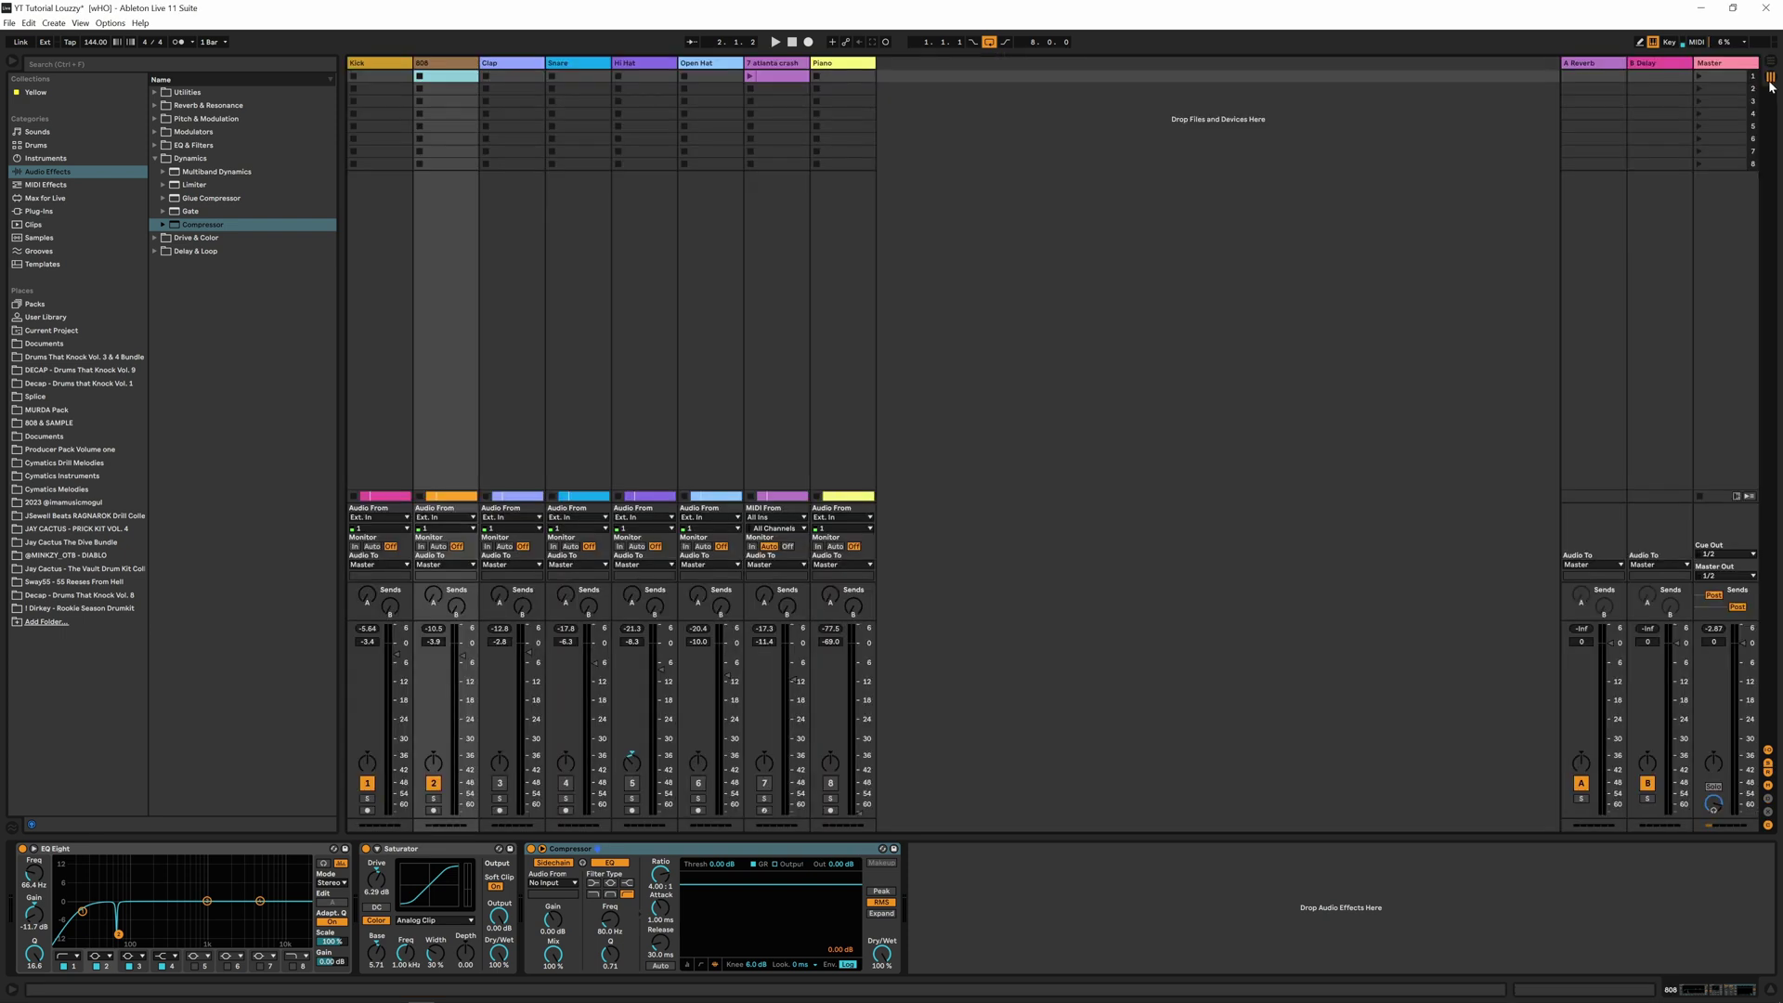
pyautogui.click(570, 884)
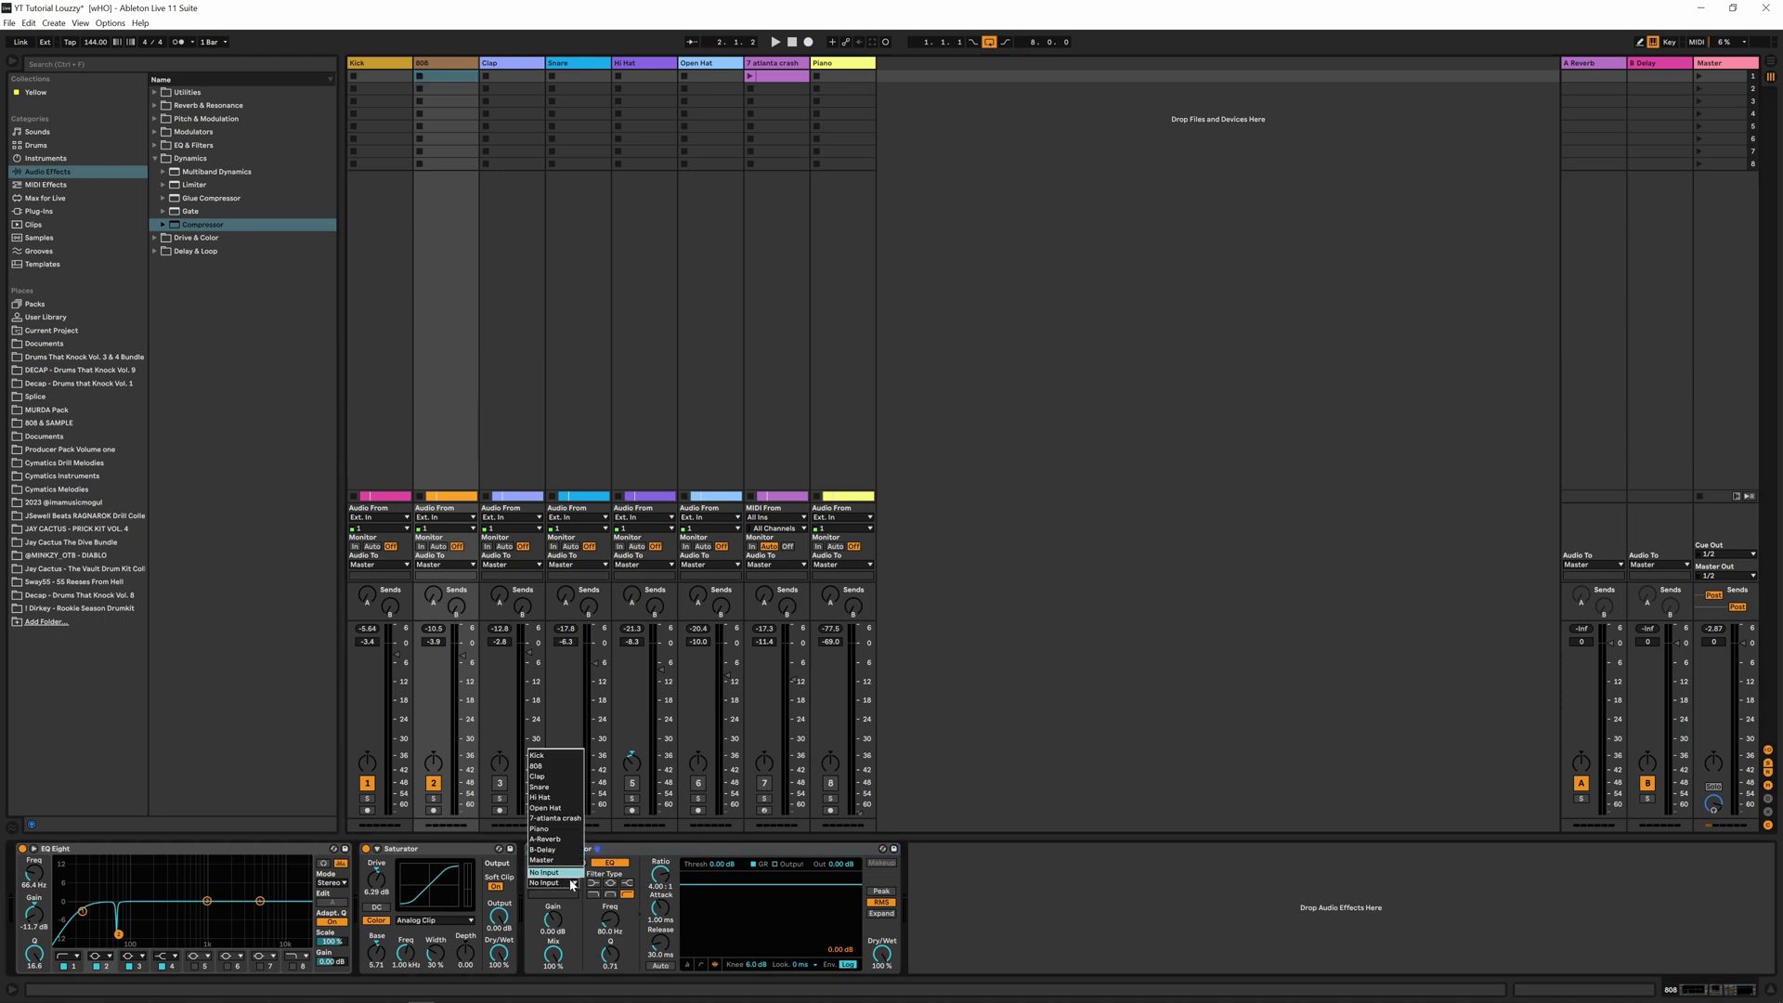
pyautogui.click(562, 757)
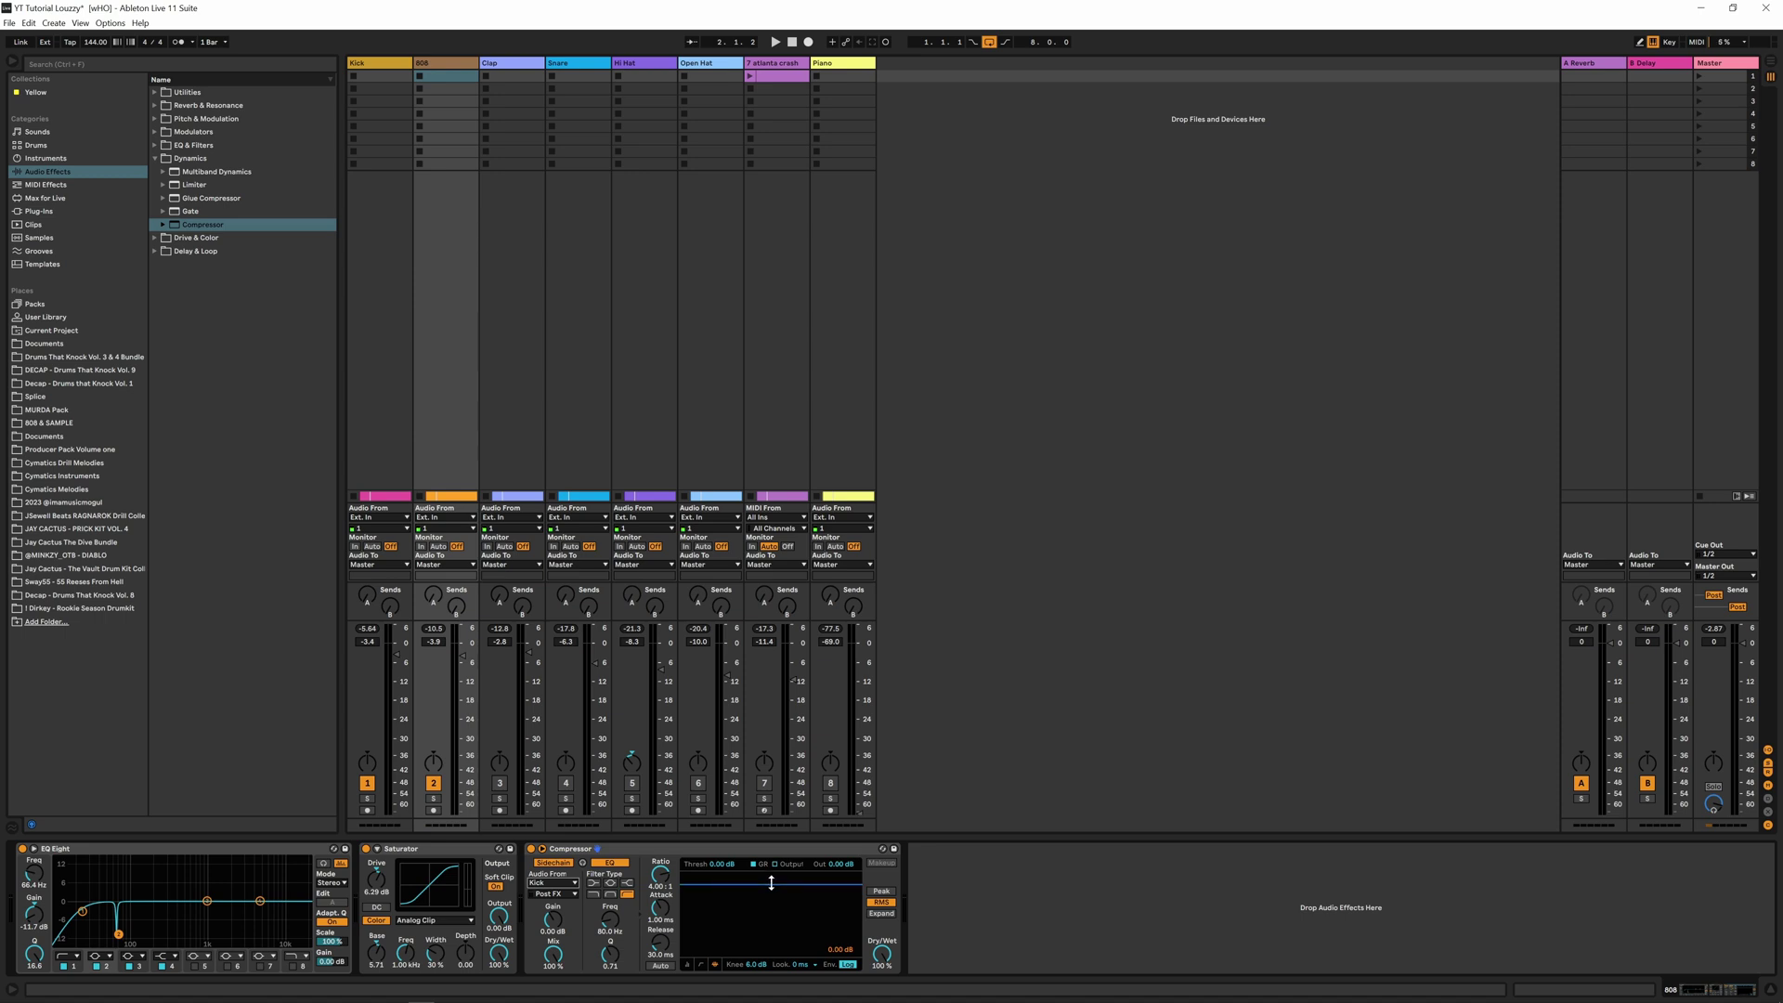
# Set the sidechain Compressor's threshold to -12.5 dB while listening to the 808 duck under the kick
pyautogui.moveTo(771, 885); pyautogui.dragTo(771, 957)
pyautogui.press('space')
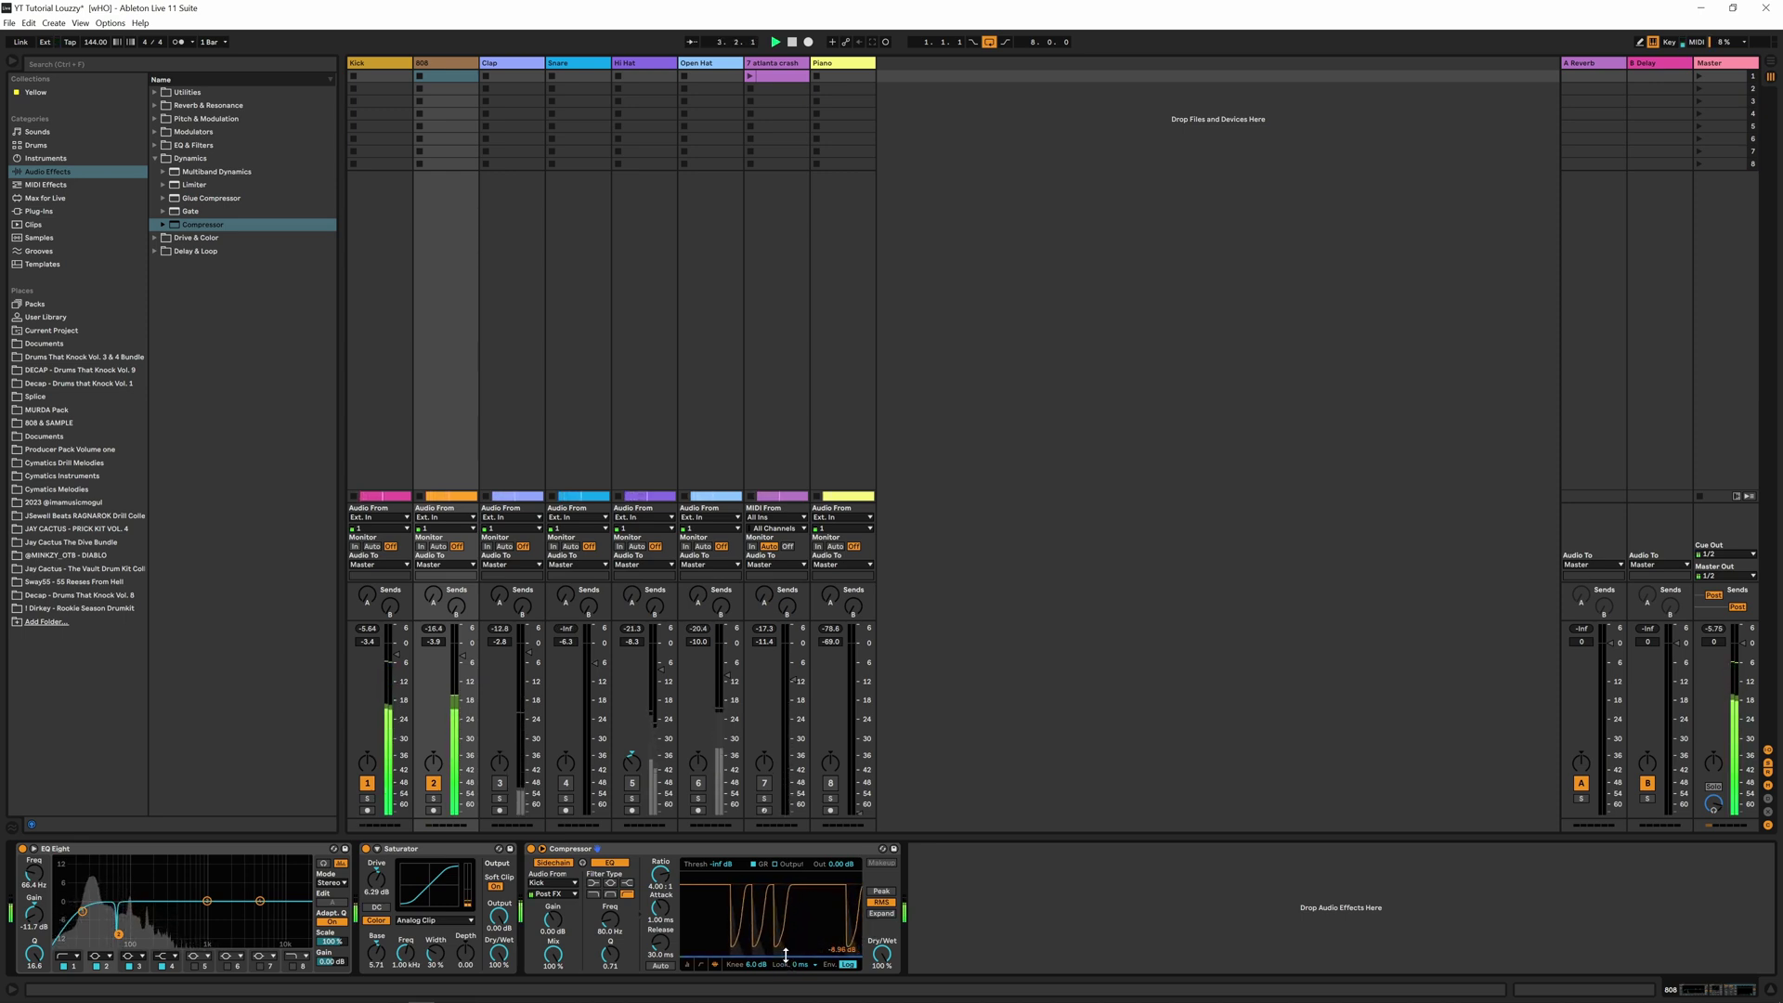
pyautogui.moveTo(786, 955); pyautogui.dragTo(786, 909)
pyautogui.press('space')
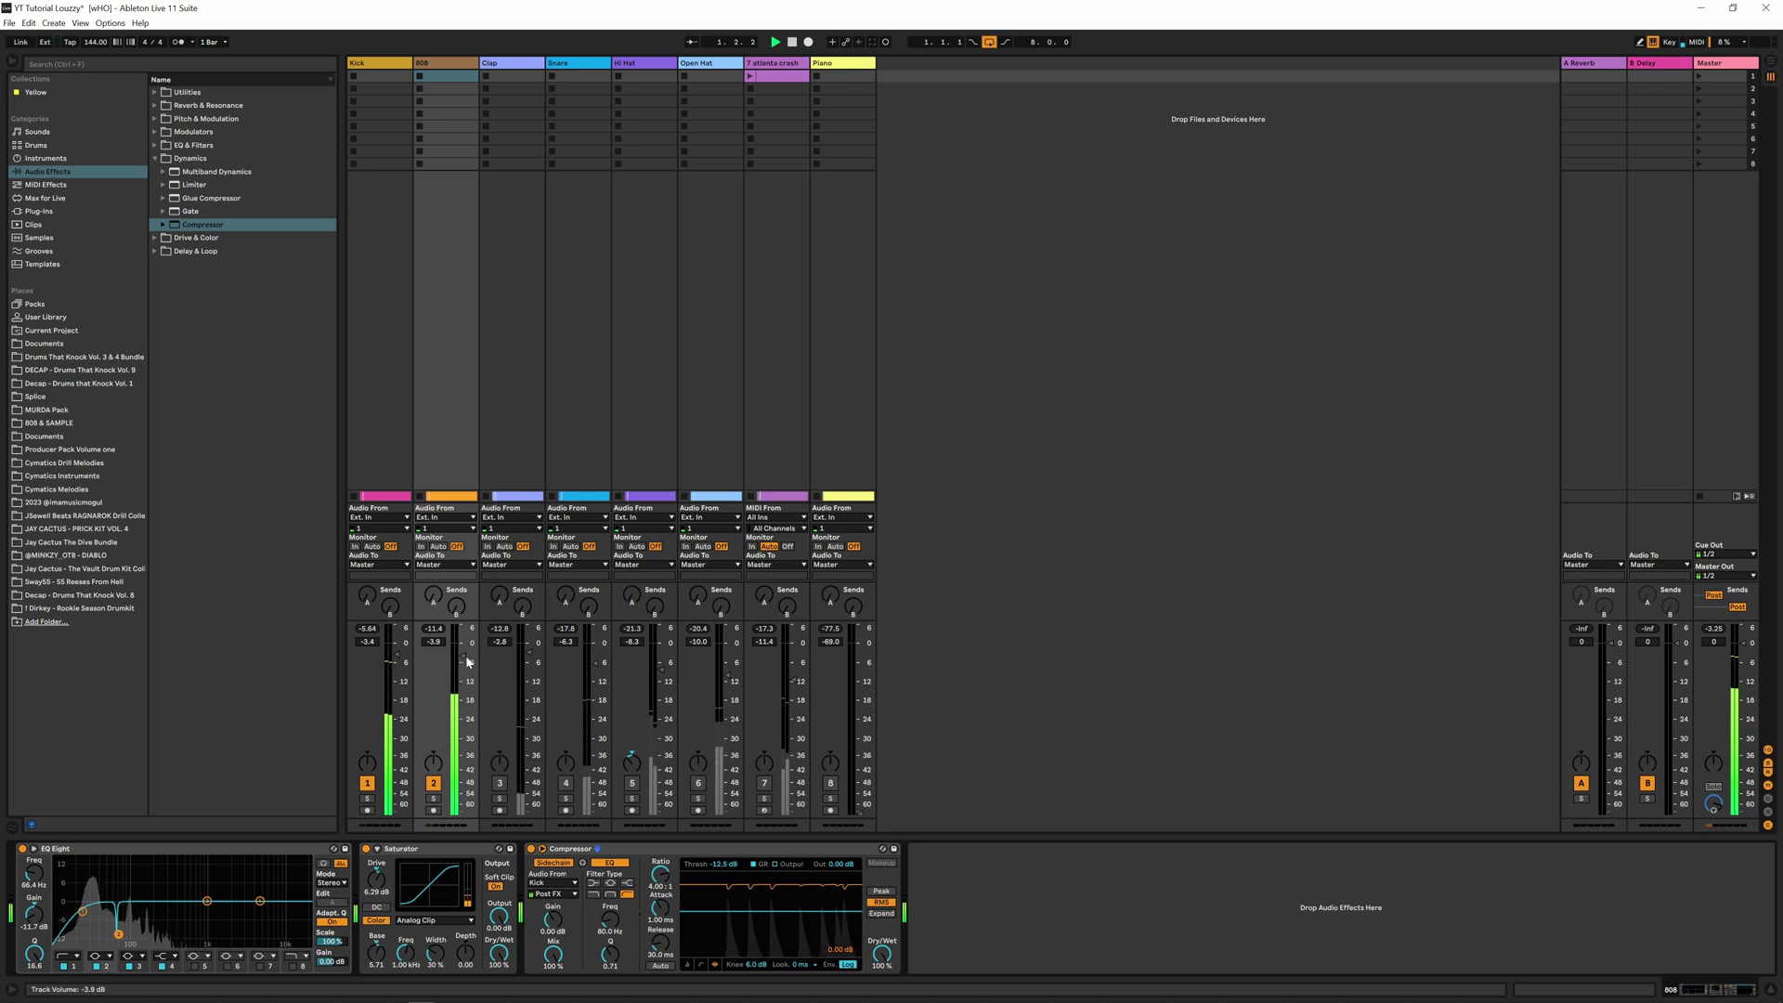
# Lower the Kick to -4.8 dB and the 808 to -6.5 dB, and fine-tune the Compressor threshold to -13.2 dB
pyautogui.moveTo(464, 657); pyautogui.dragTo(398, 659)
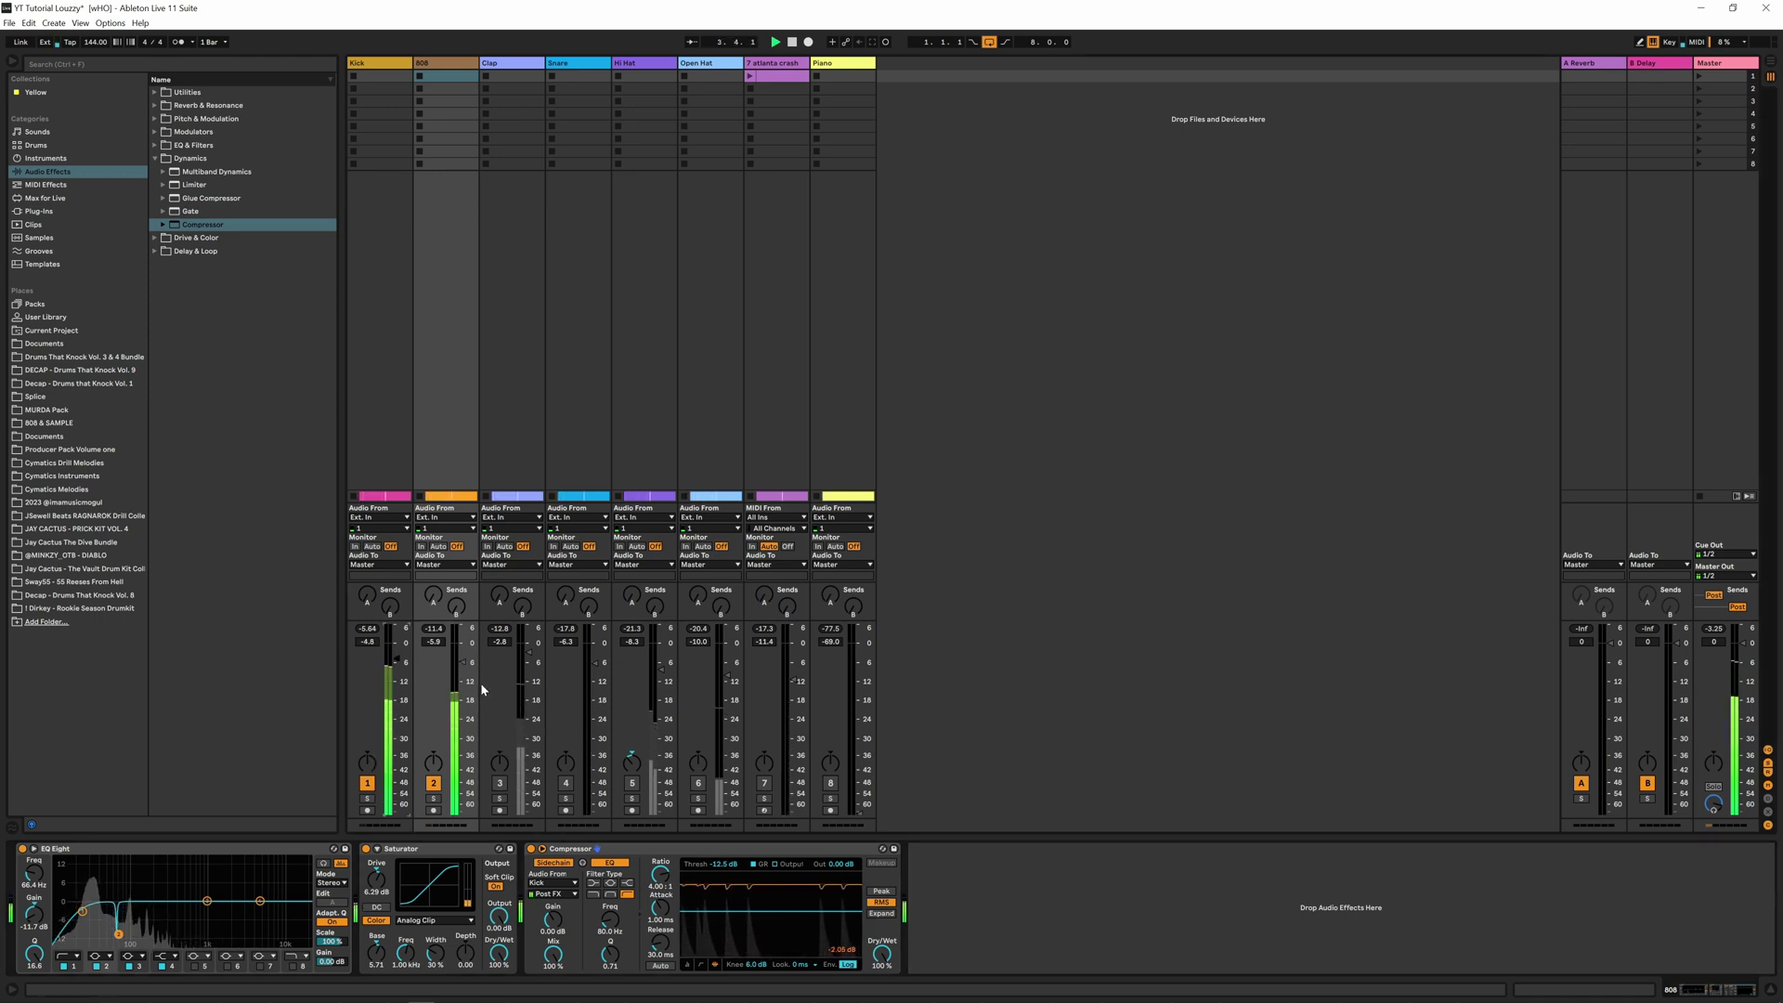
pyautogui.moveTo(465, 662); pyautogui.dragTo(465, 664)
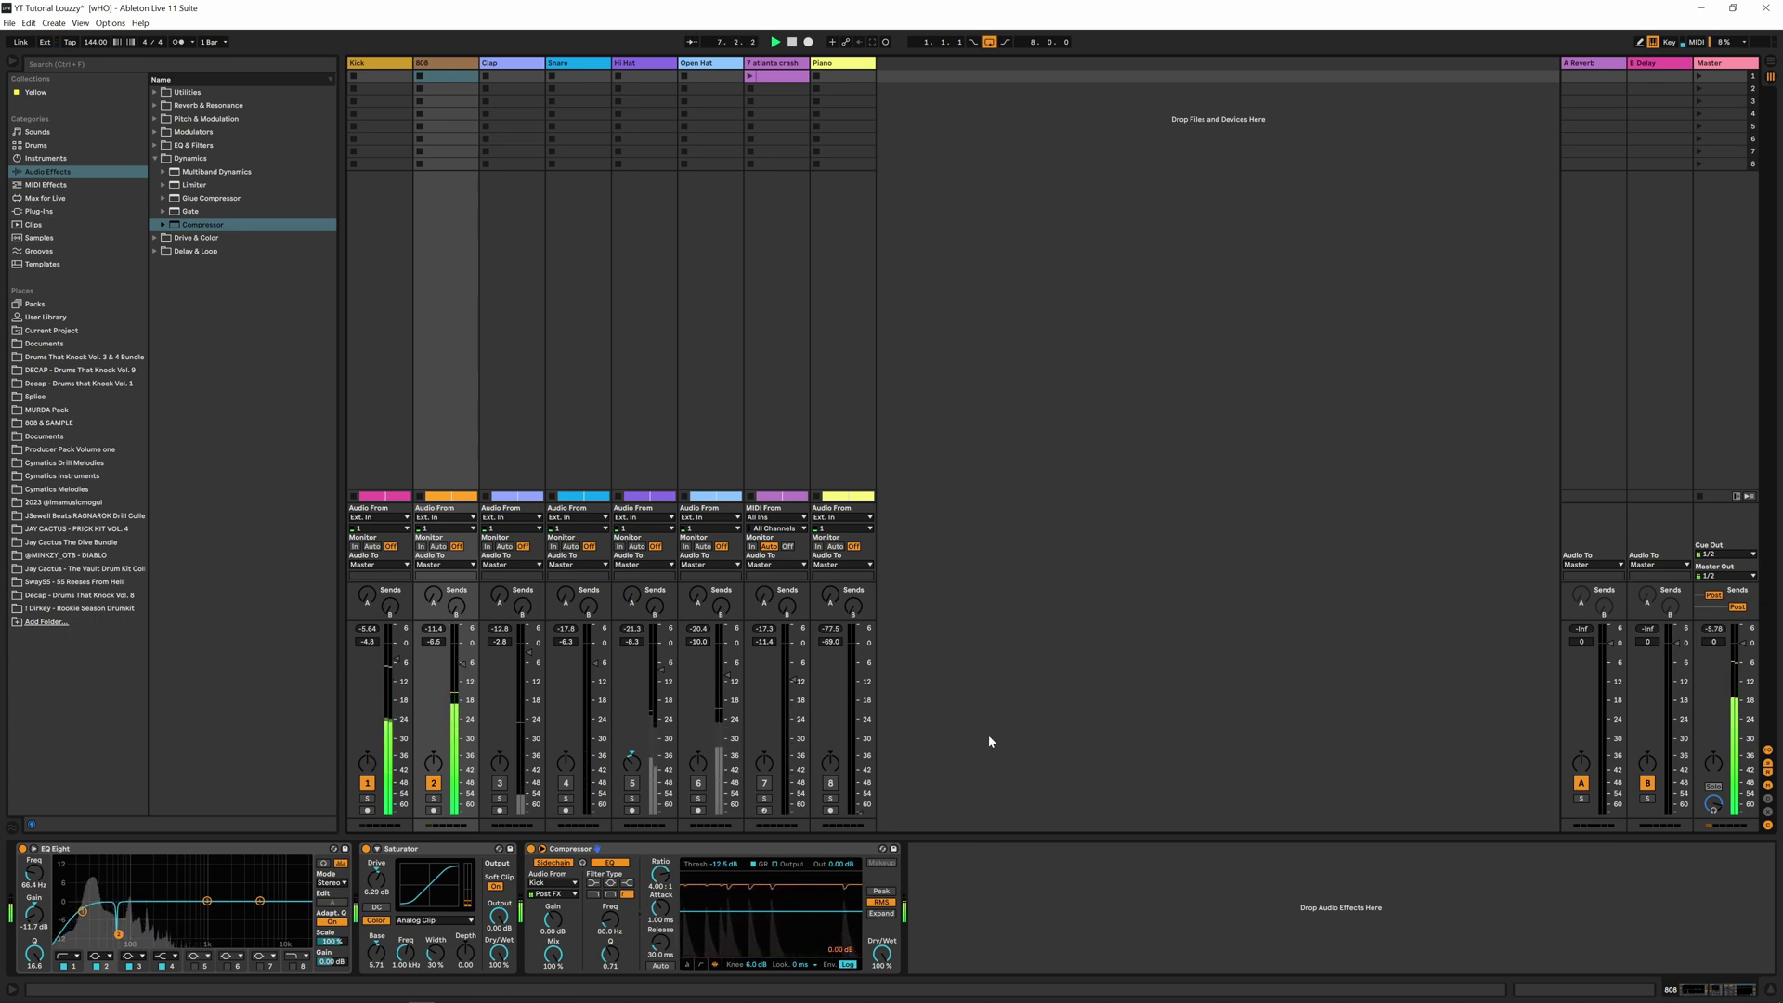
pyautogui.moveTo(755, 913); pyautogui.dragTo(764, 912)
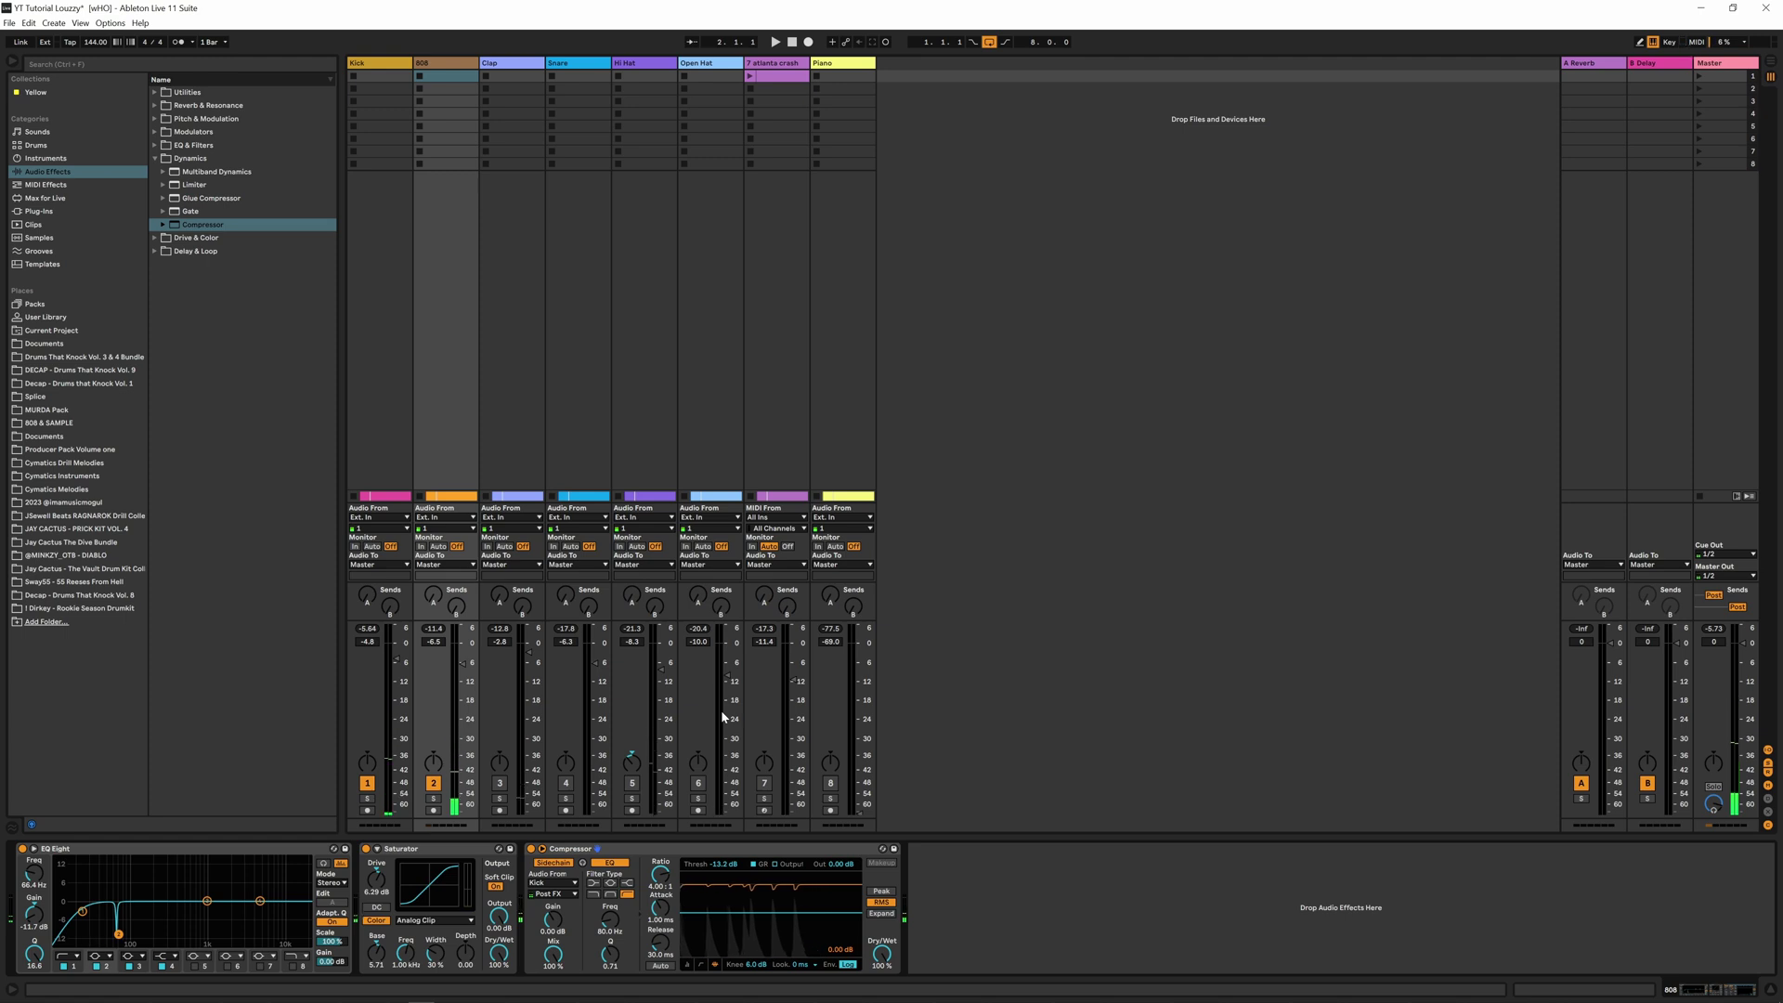
# Unmute the Clap track and add an EQ Eight to it
pyautogui.click(503, 788)
pyautogui.click(518, 63)
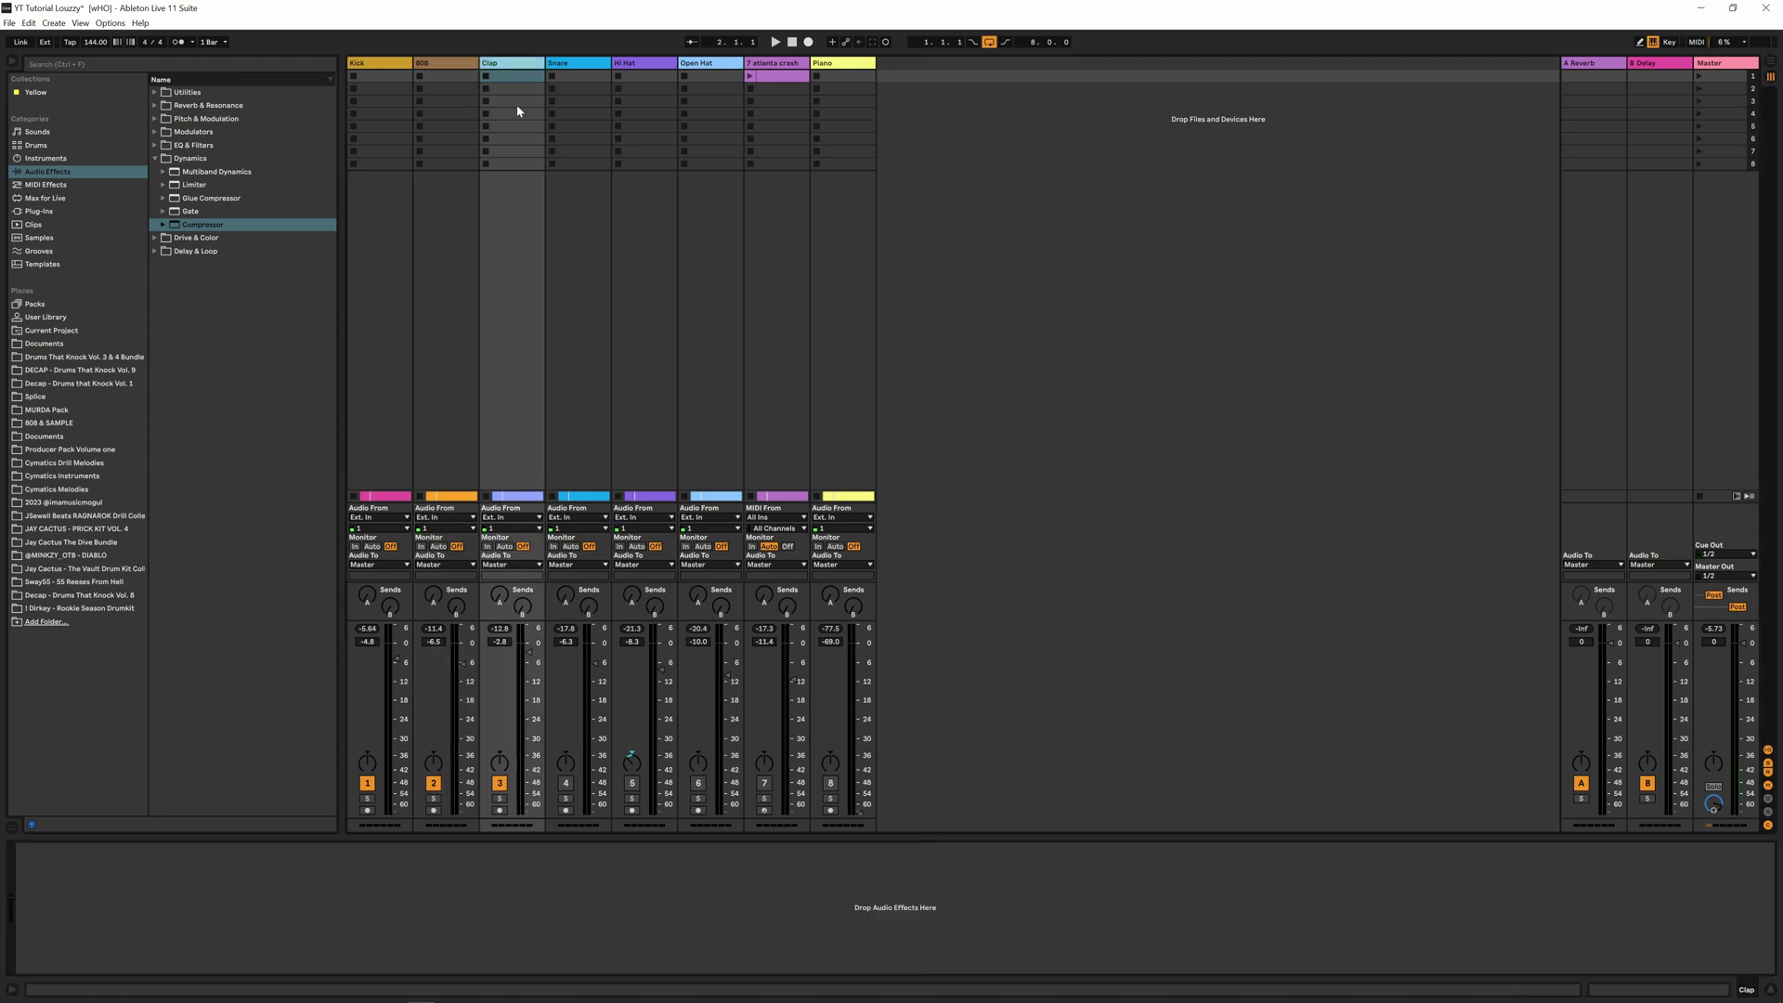
pyautogui.click(154, 158)
pyautogui.click(155, 146)
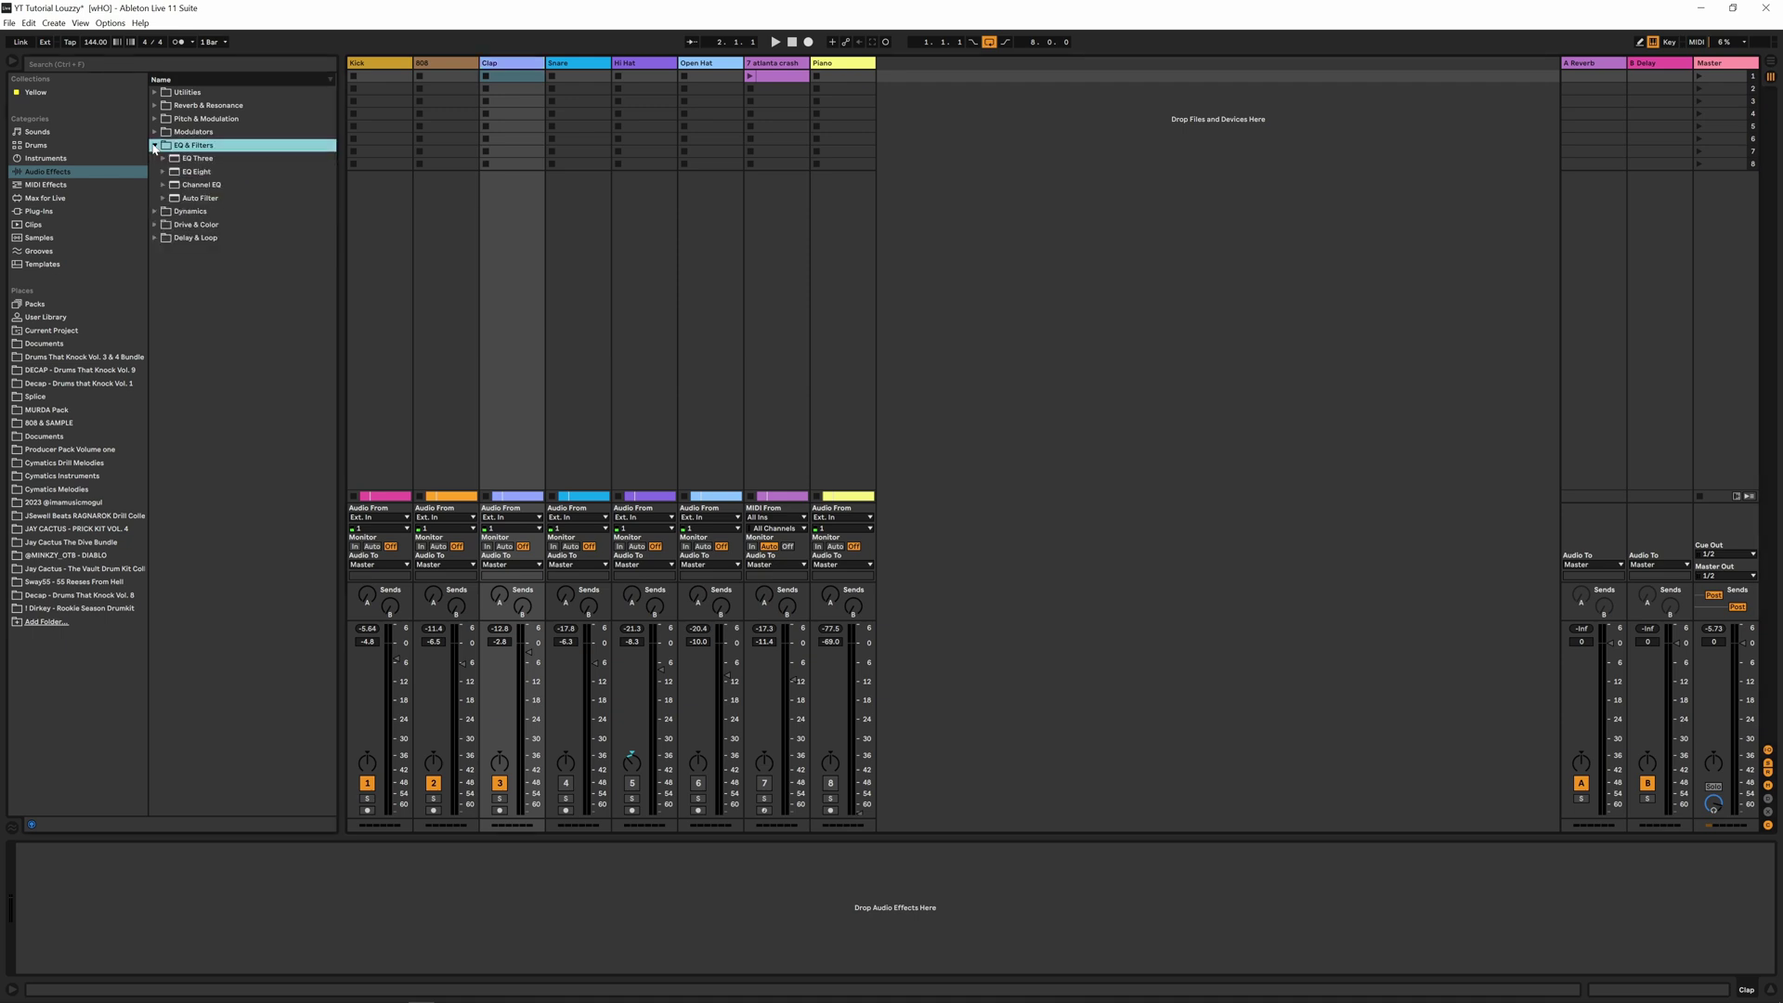
pyautogui.moveTo(196, 173); pyautogui.dragTo(279, 891)
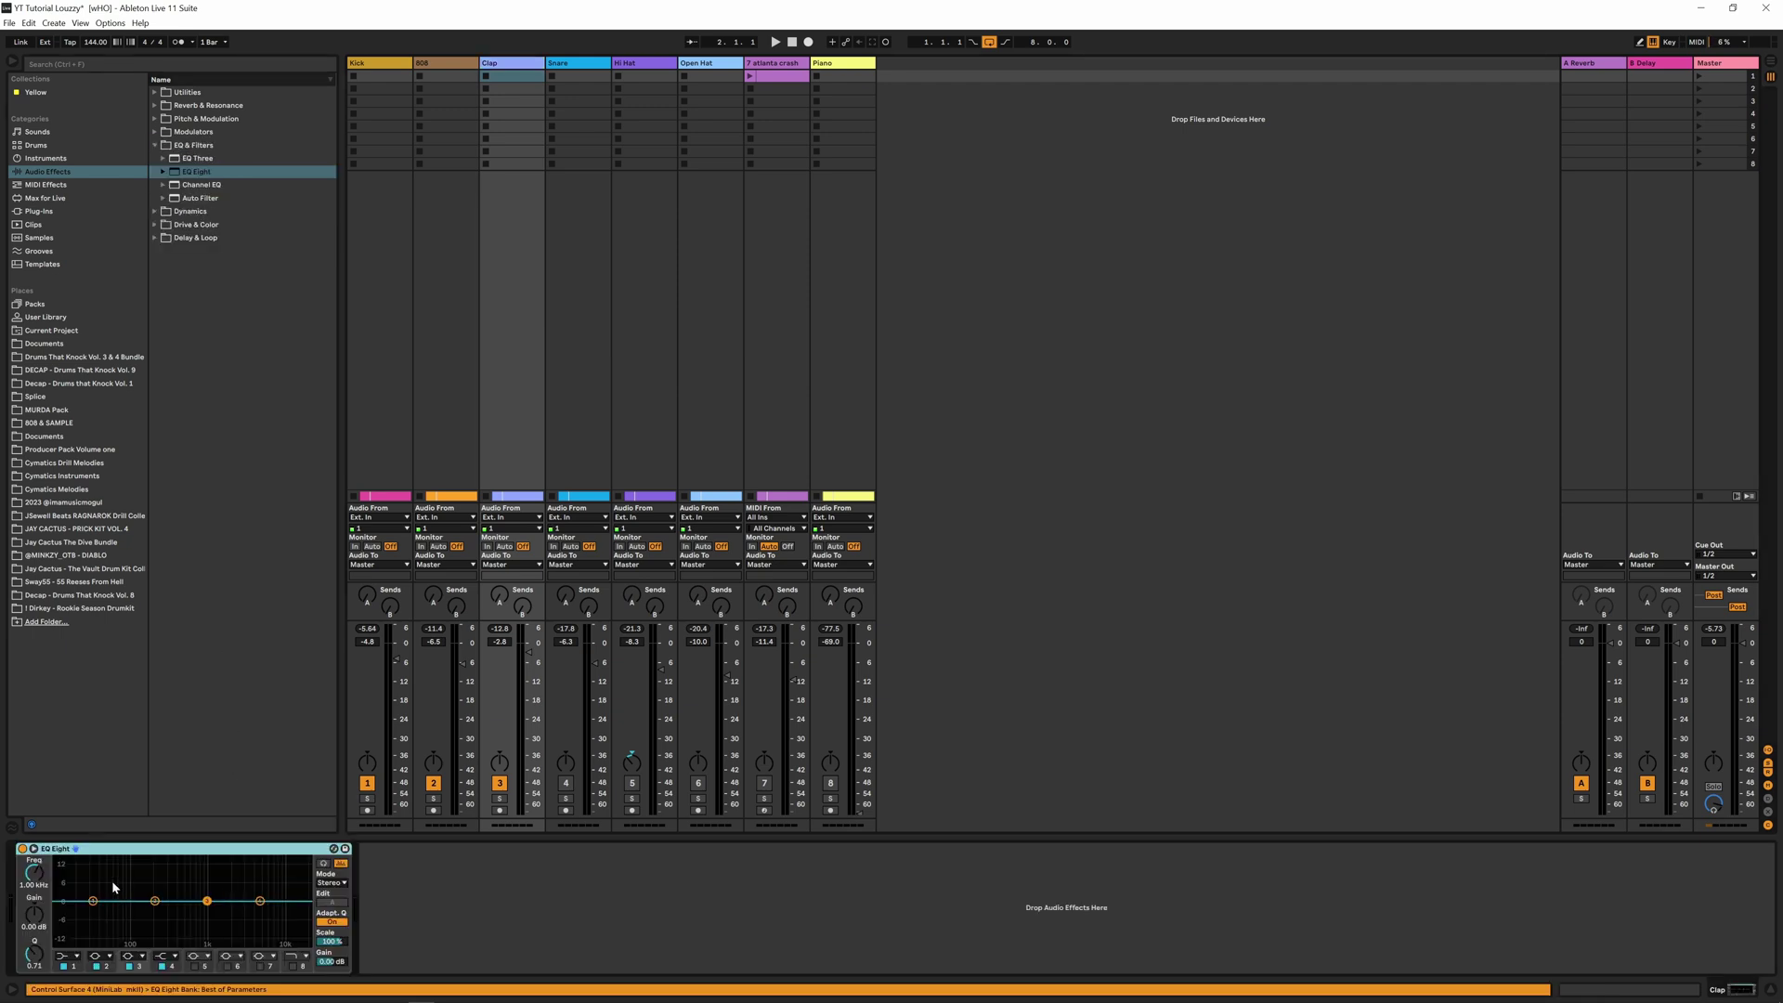
# Make EQ Eight band 1 a low cut at about 100 Hz and boost the high shelf about 3.8 dB at 5.05 kHz
pyautogui.click(72, 956)
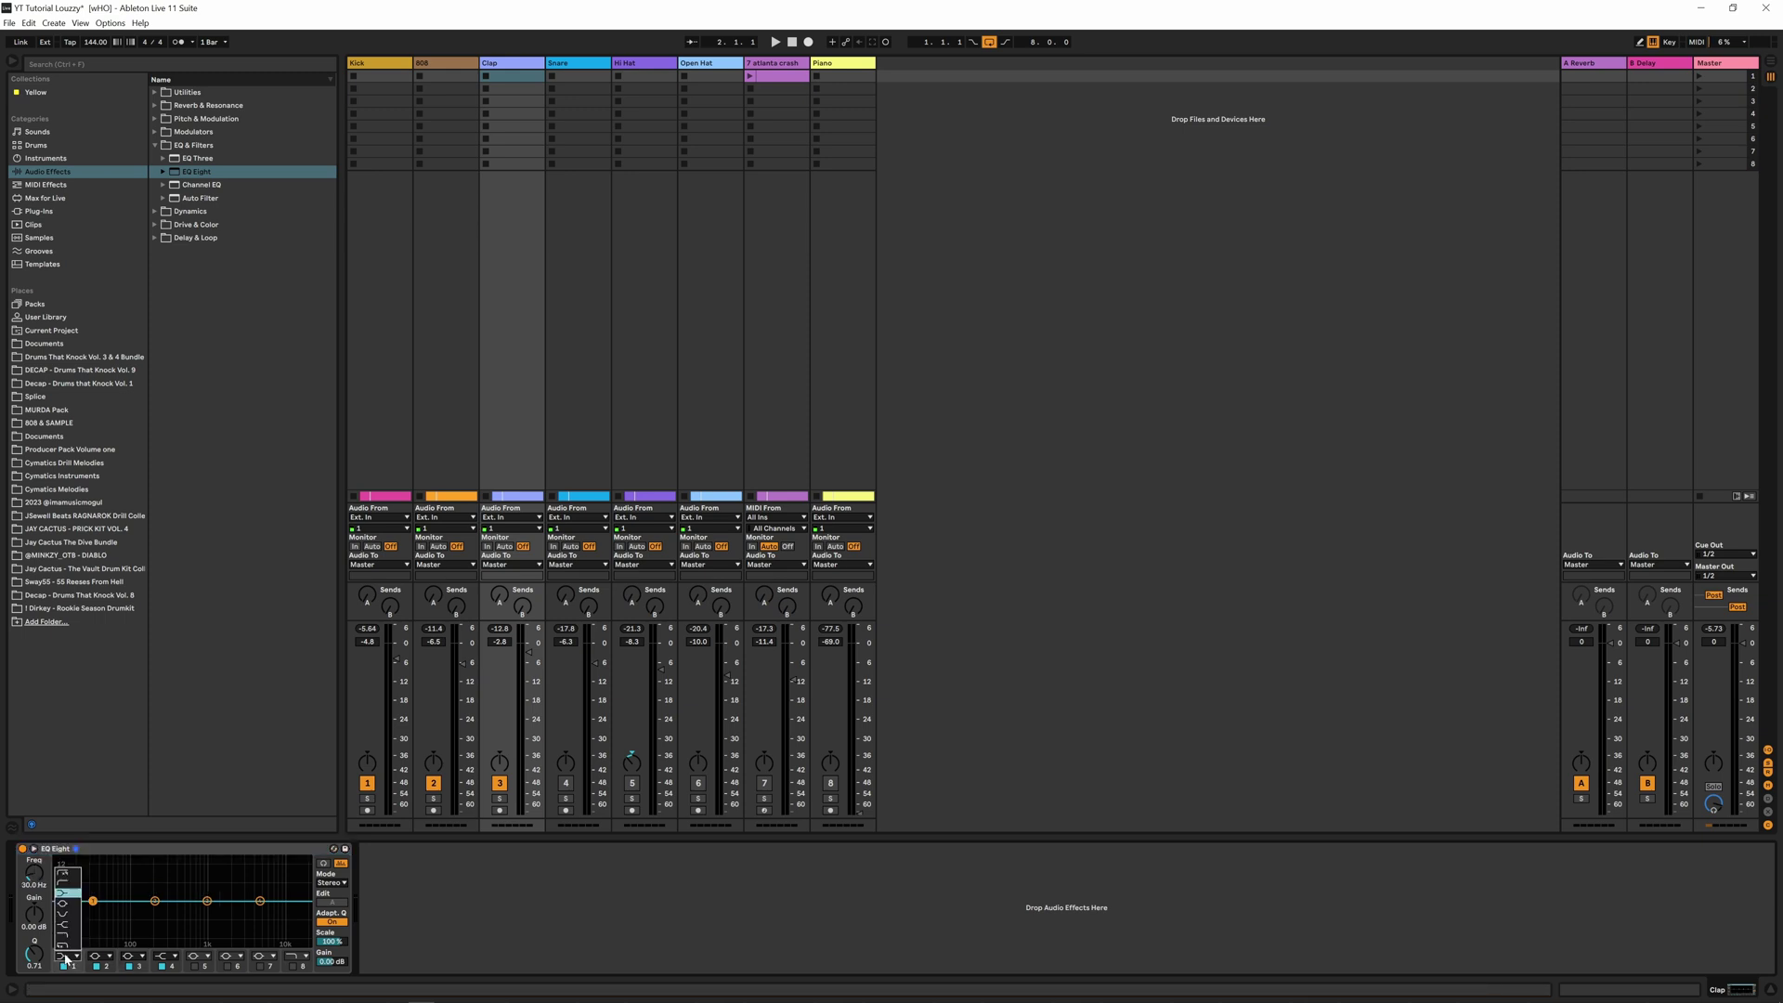
pyautogui.click(67, 889)
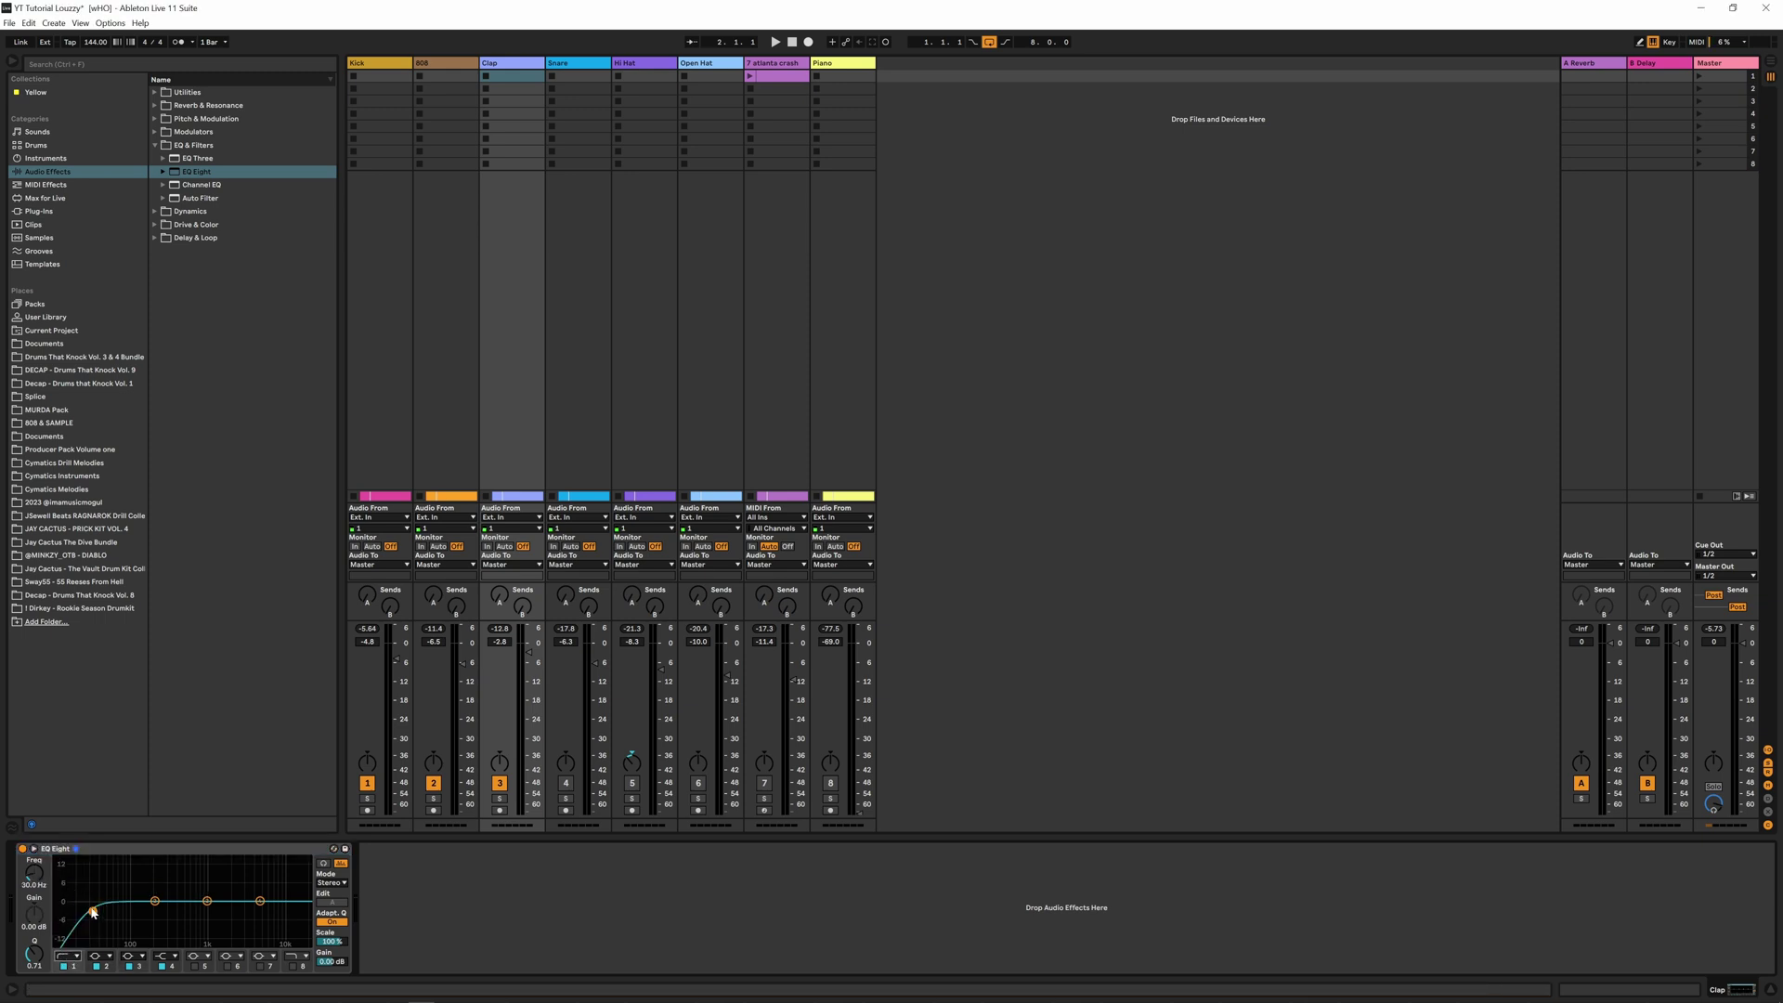
pyautogui.moveTo(30, 894); pyautogui.dragTo(31, 884)
pyautogui.click(262, 902)
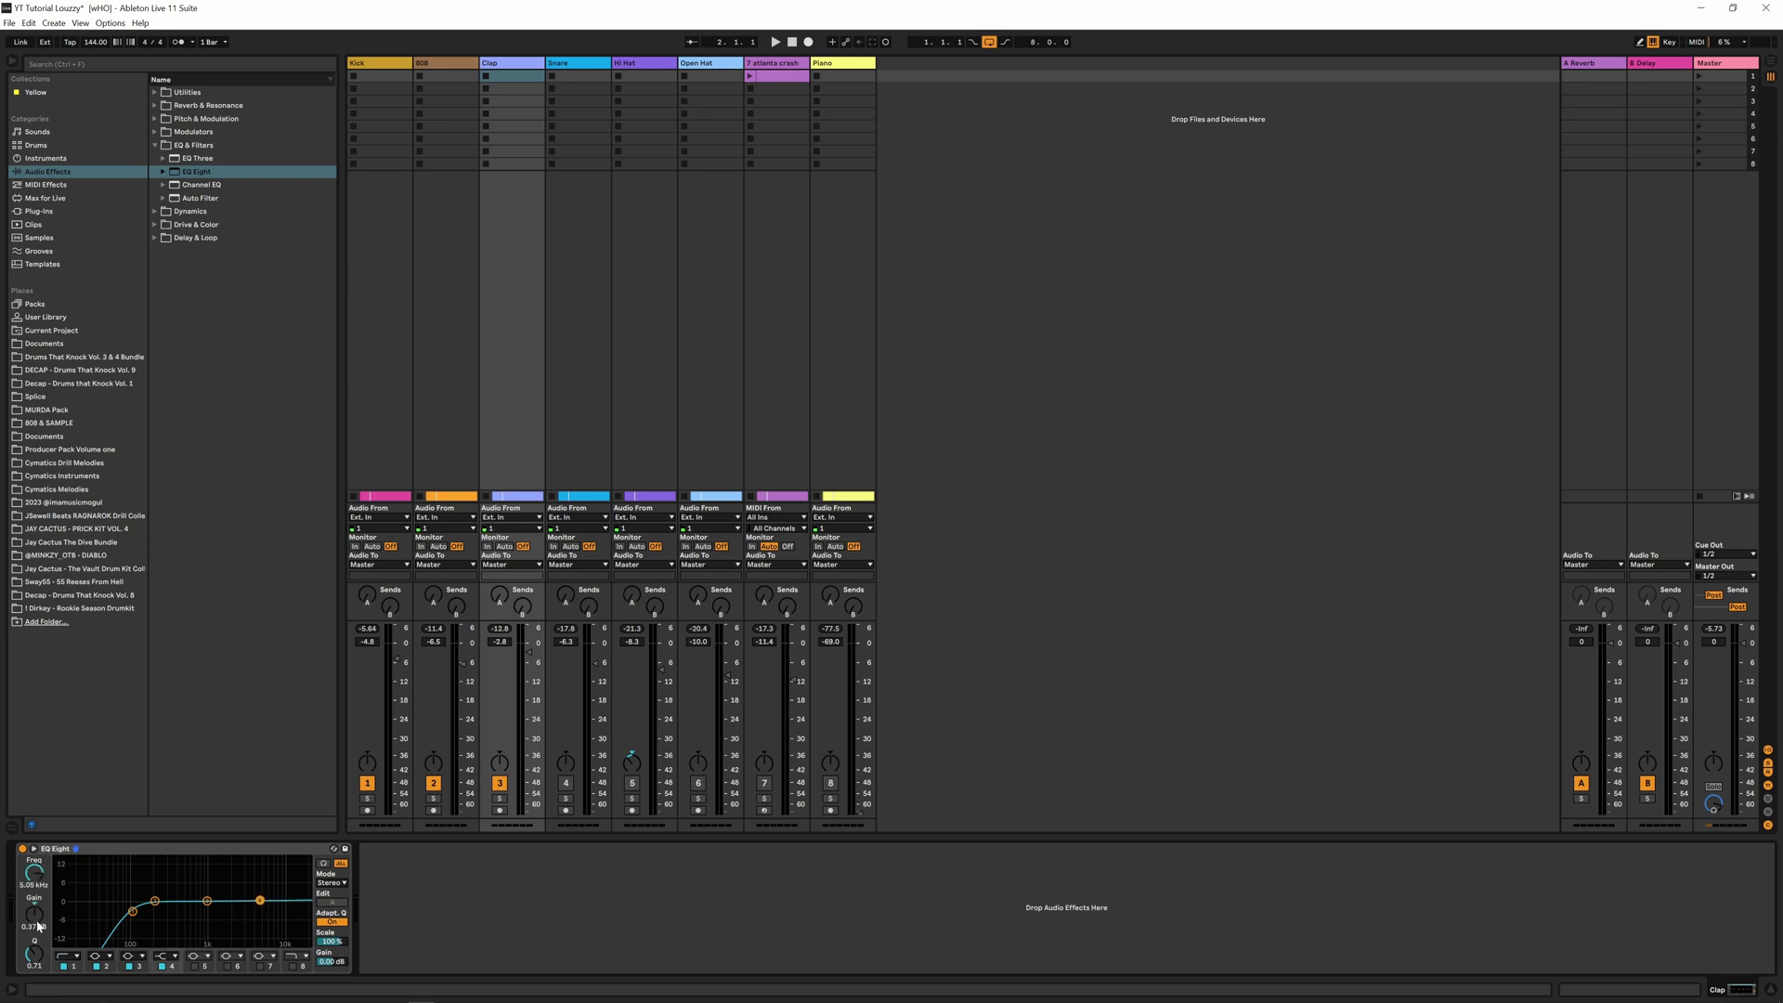
pyautogui.moveTo(38, 926); pyautogui.dragTo(38, 907)
# Raise the Clap's reverb send slightly and set its volume to -3.4 dB during playback
pyautogui.press('space')
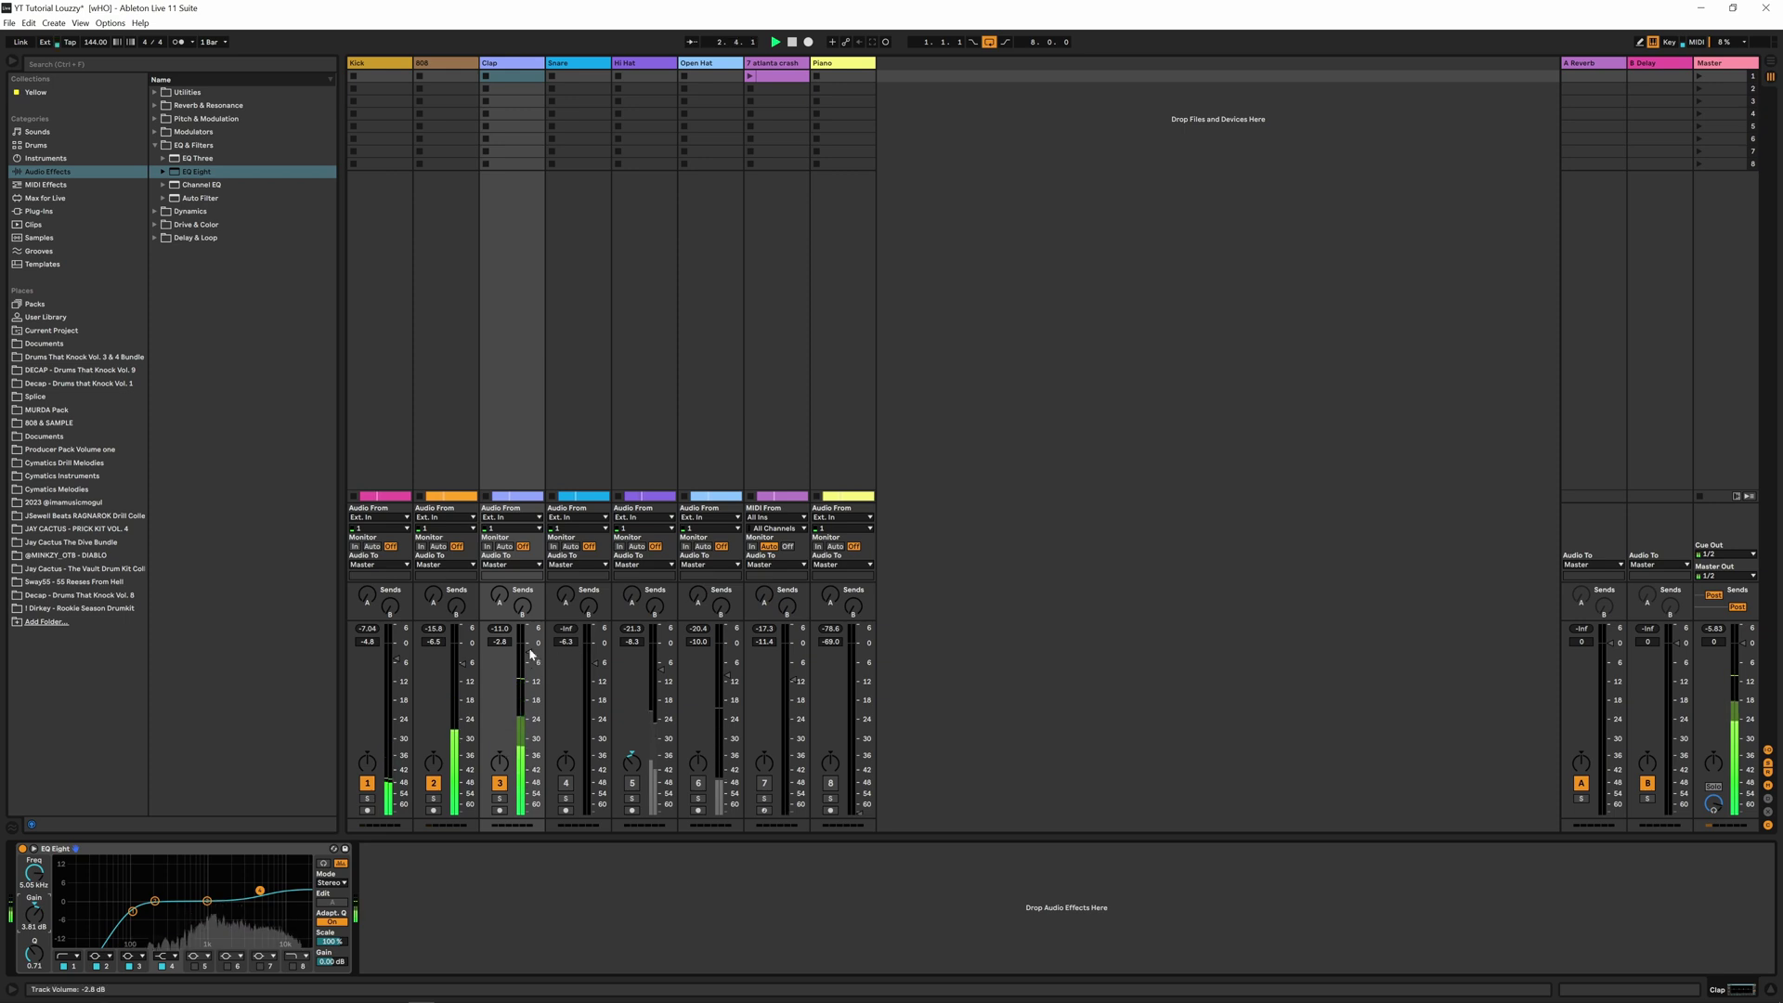
pyautogui.moveTo(499, 596); pyautogui.dragTo(500, 581)
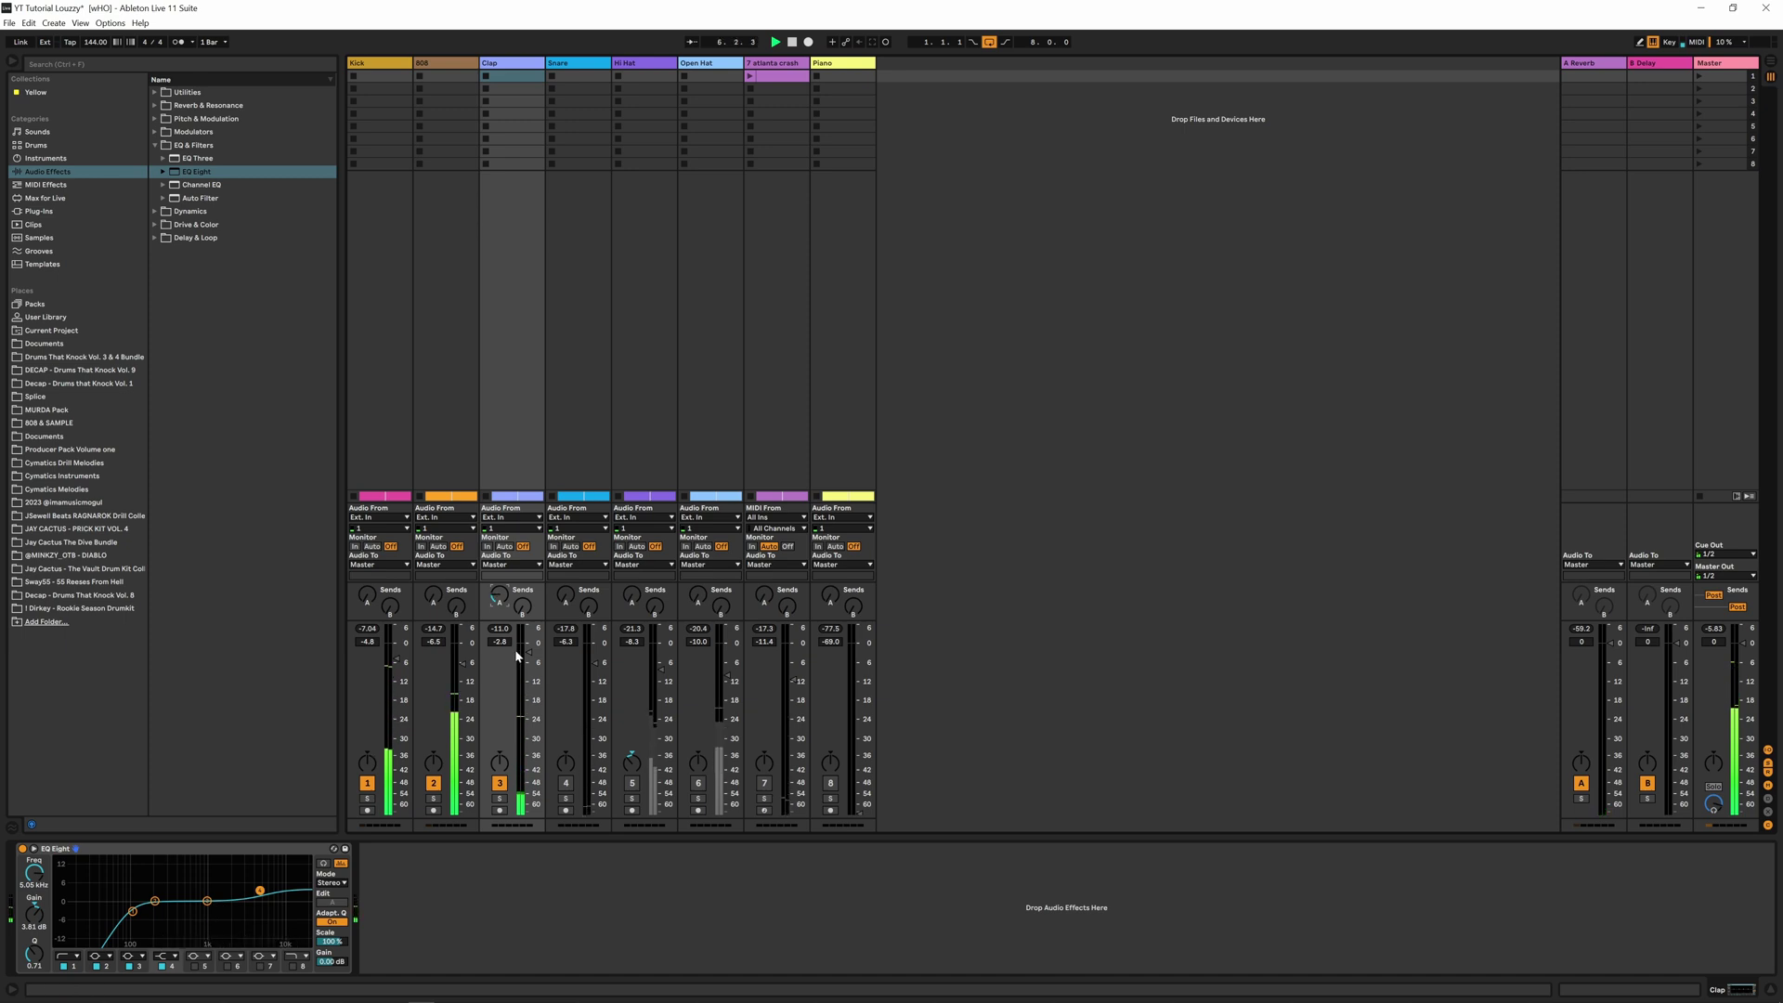
pyautogui.moveTo(529, 650); pyautogui.dragTo(529, 654)
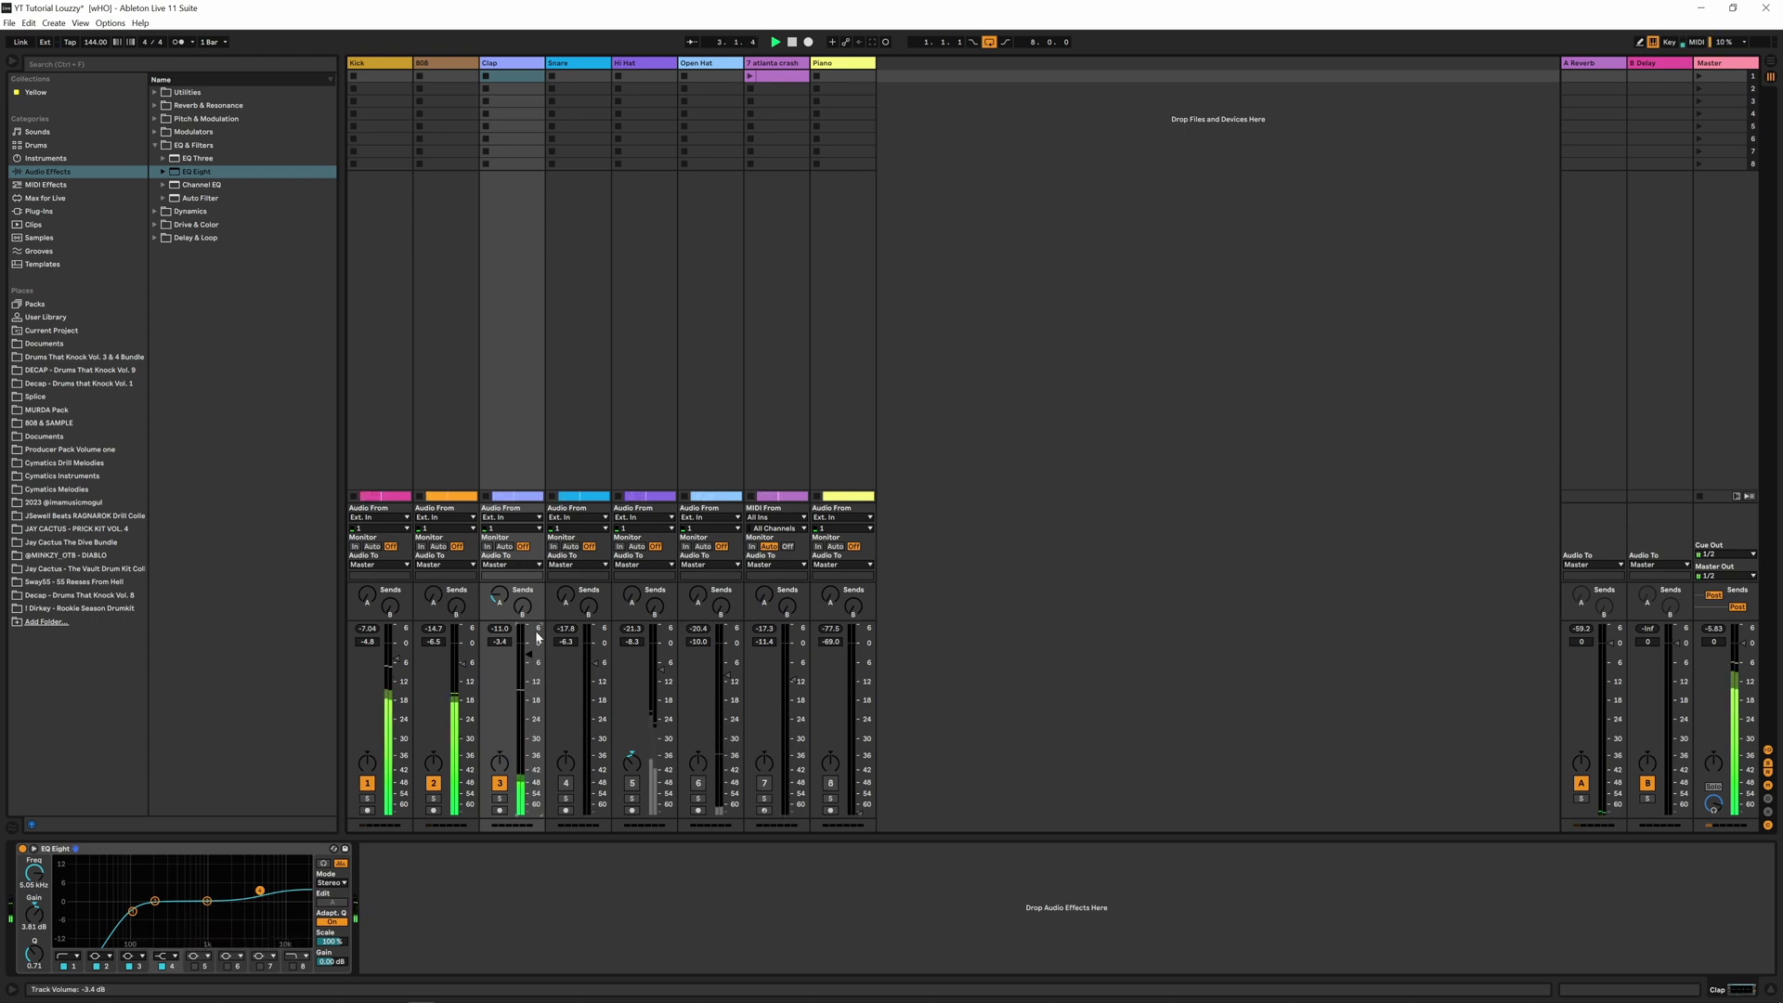
# Copy the Clap's EQ Eight onto the Snare track
pyautogui.rightClick(271, 848)
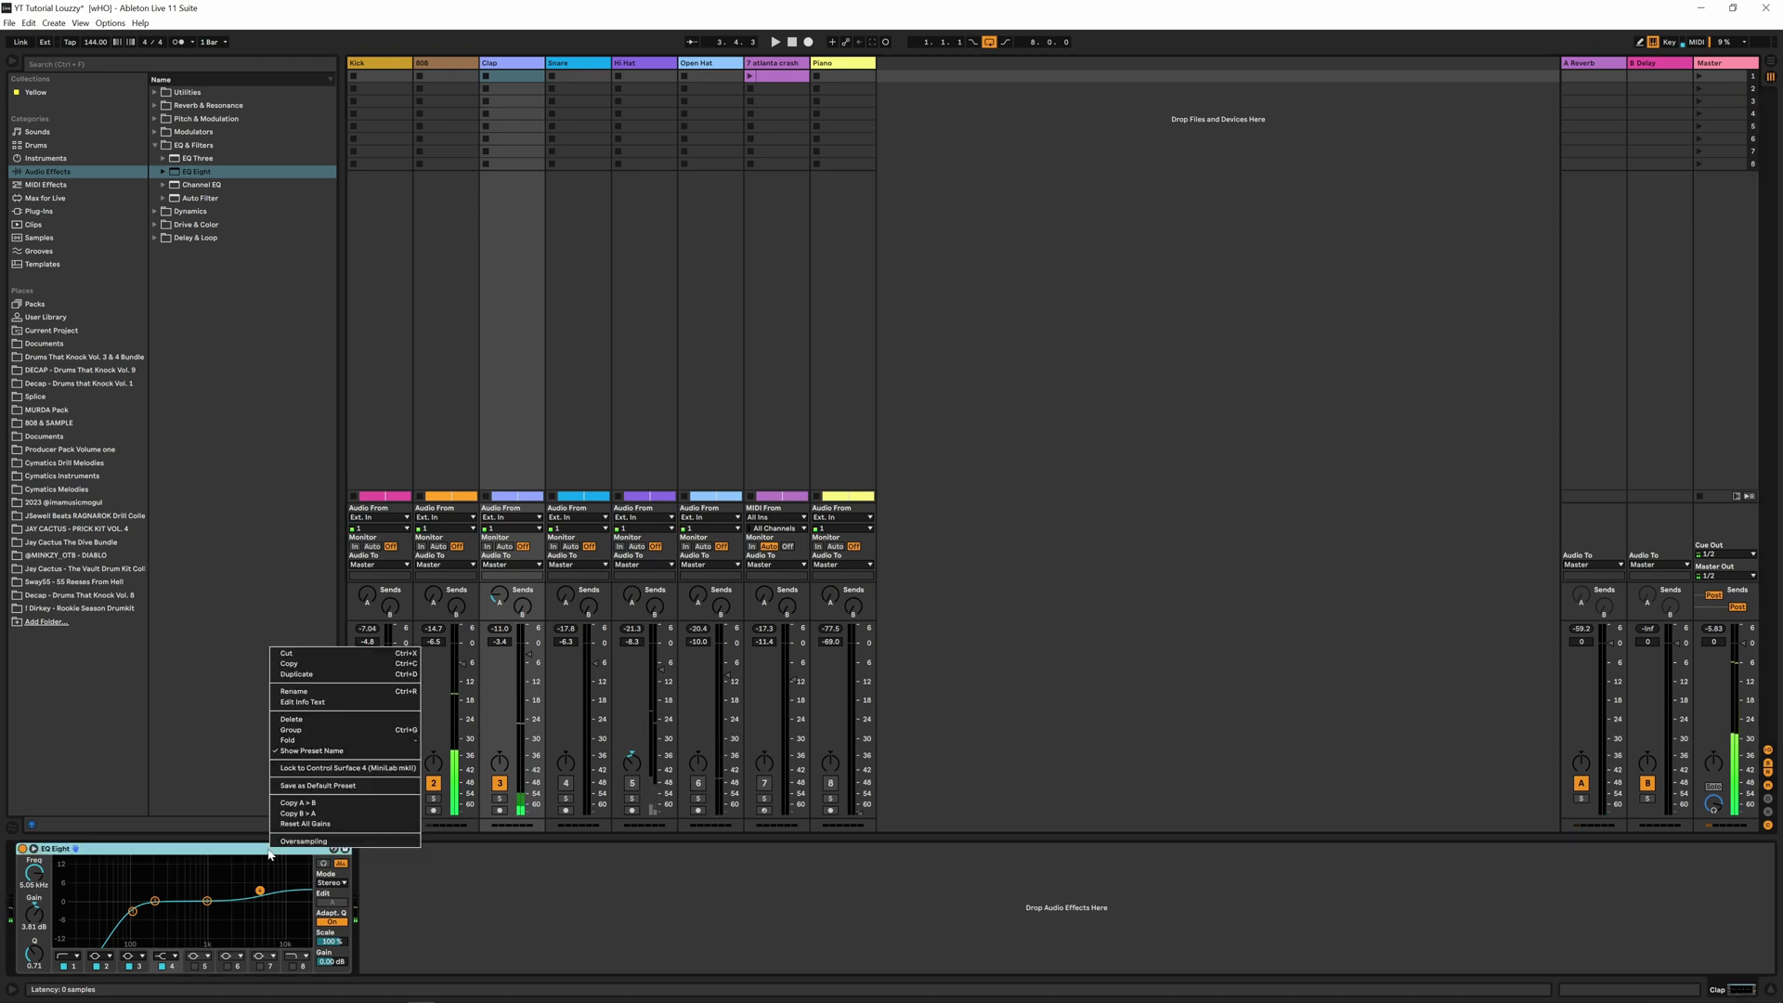
pyautogui.click(338, 664)
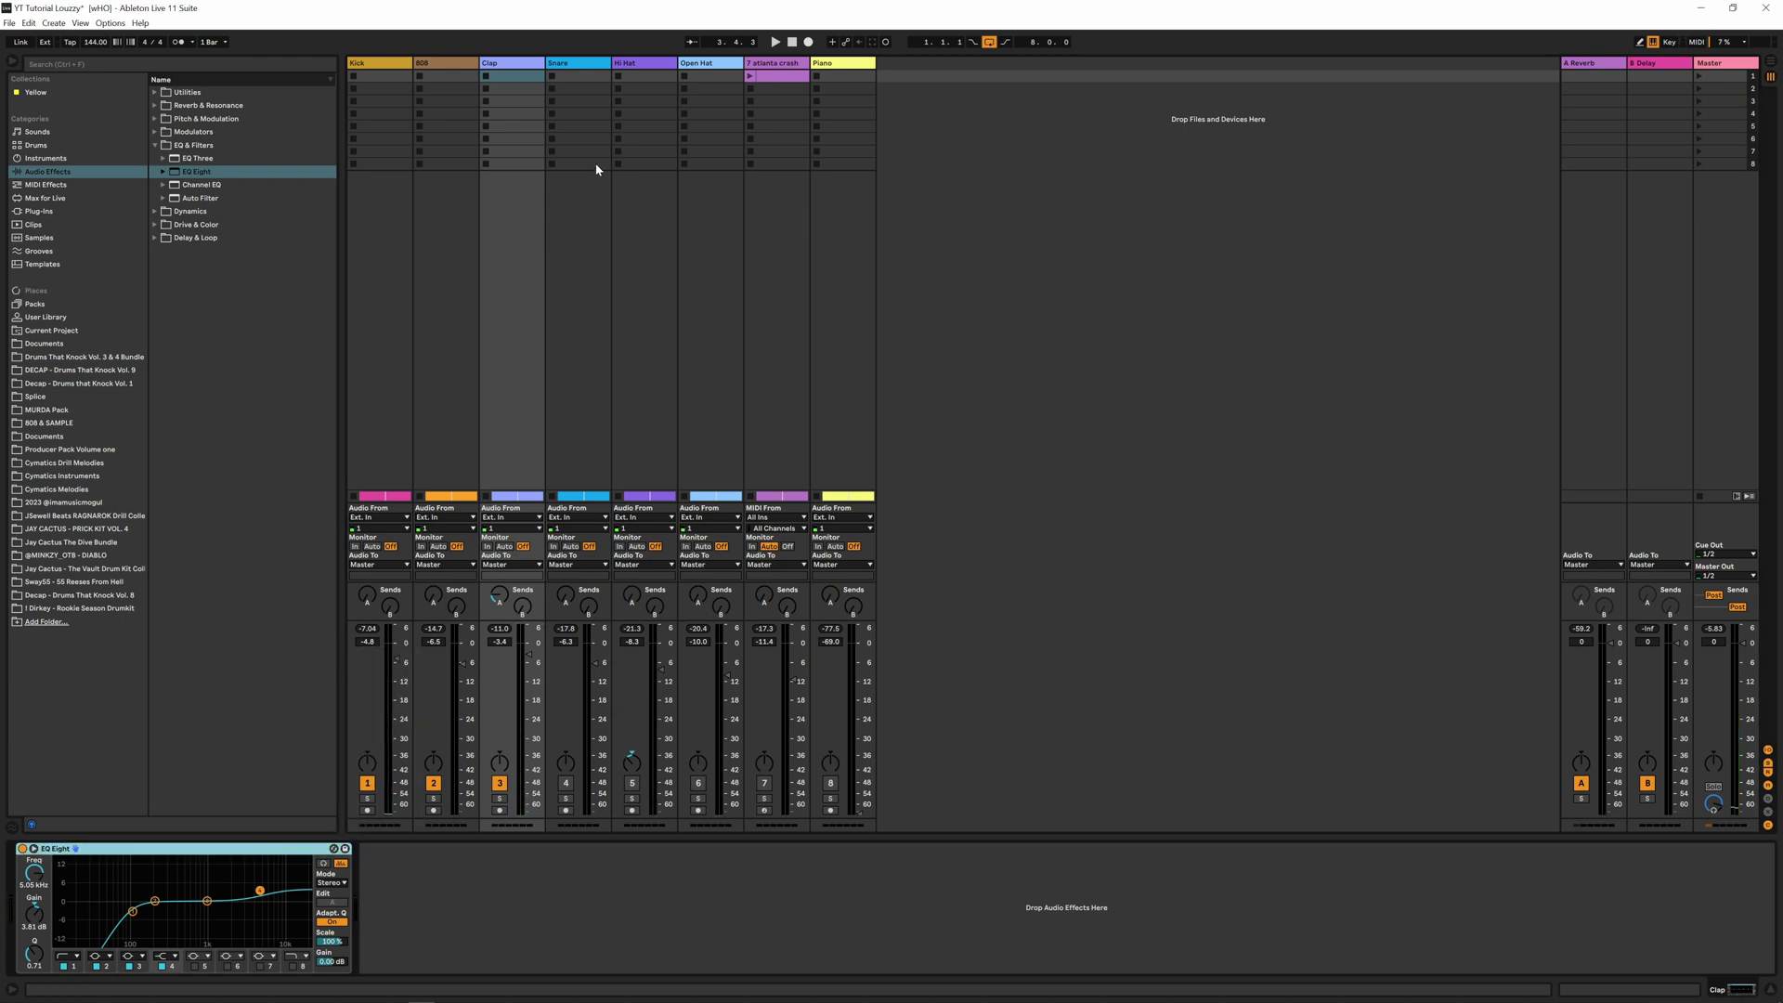
pyautogui.click(569, 65)
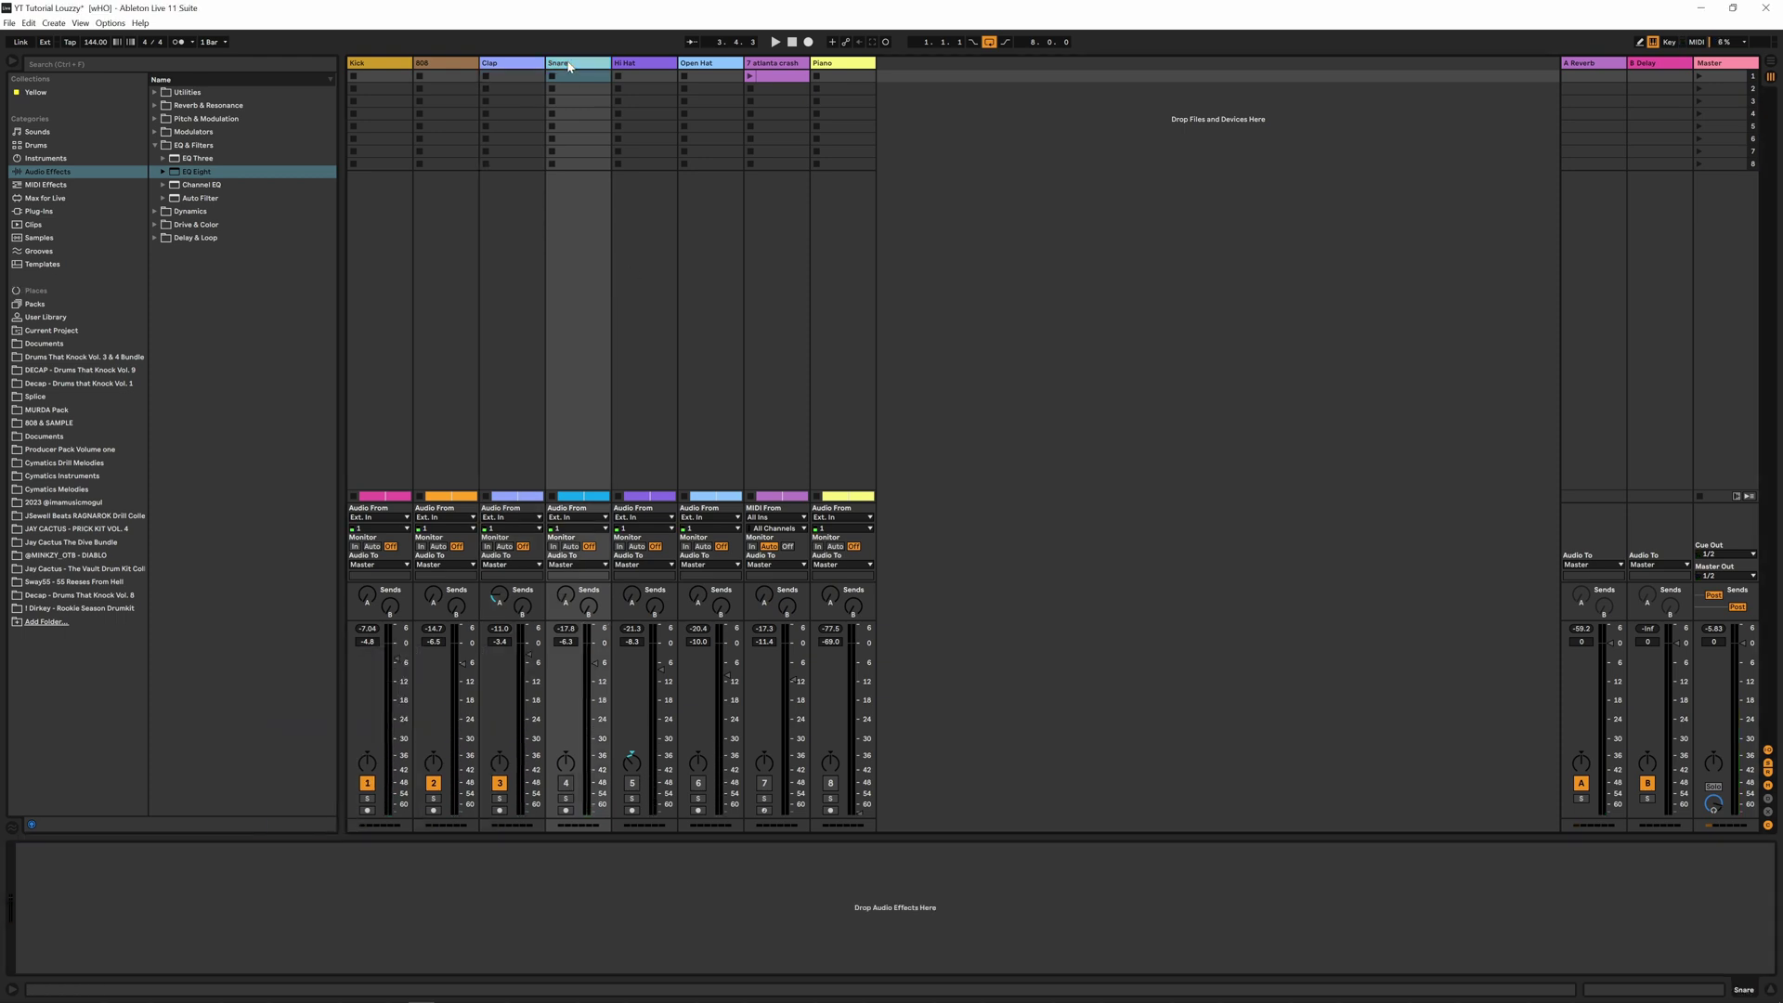
pyautogui.rightClick(128, 879)
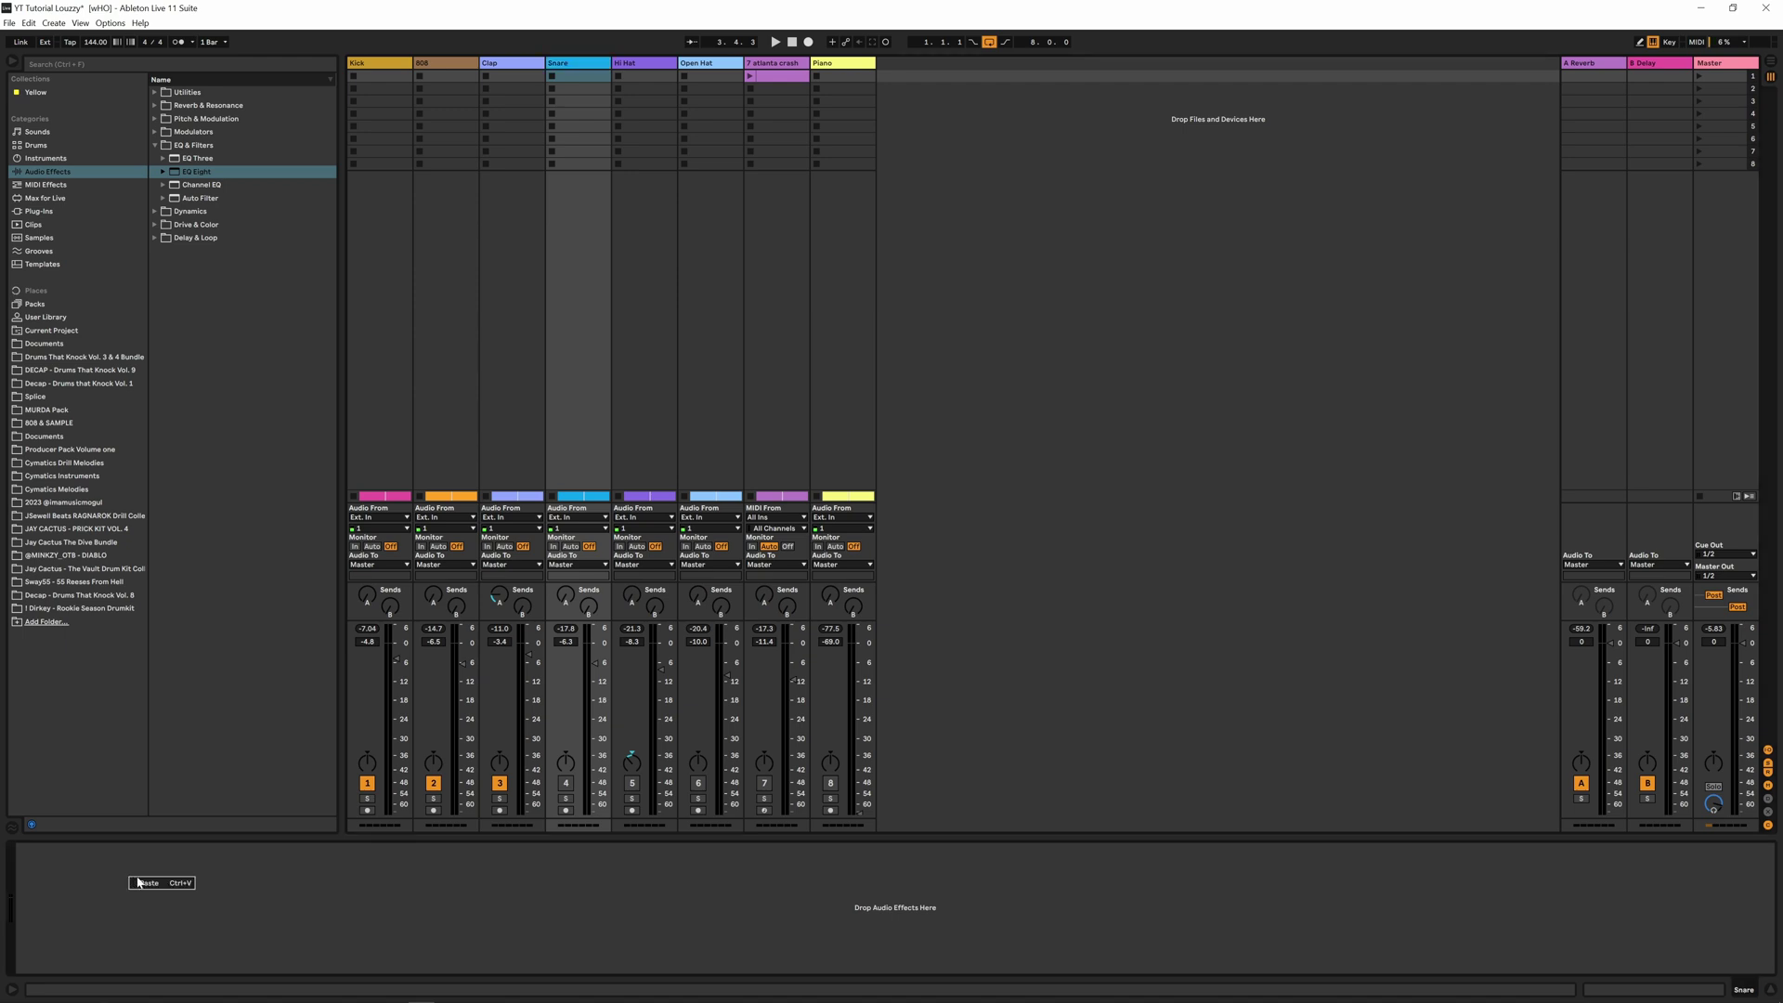
pyautogui.click(160, 883)
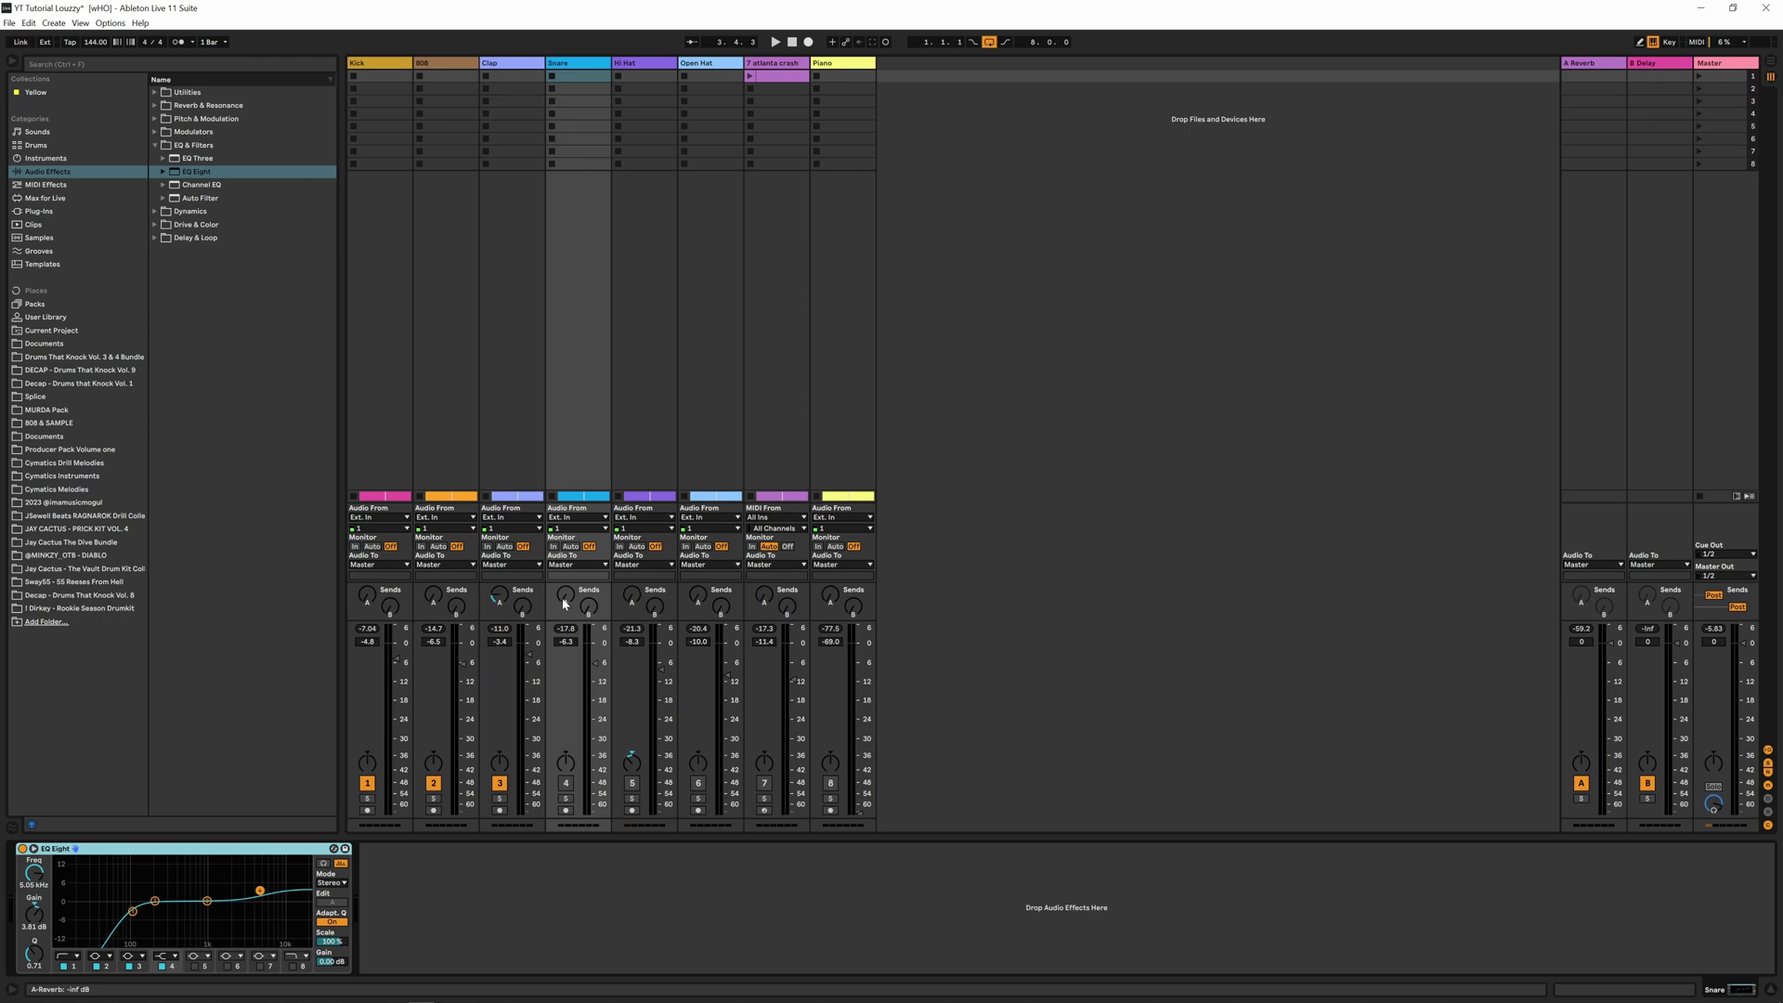
# Unmute the Snare, raise its reverb send and set its volume to -5.4 dB during playback
pyautogui.click(568, 786)
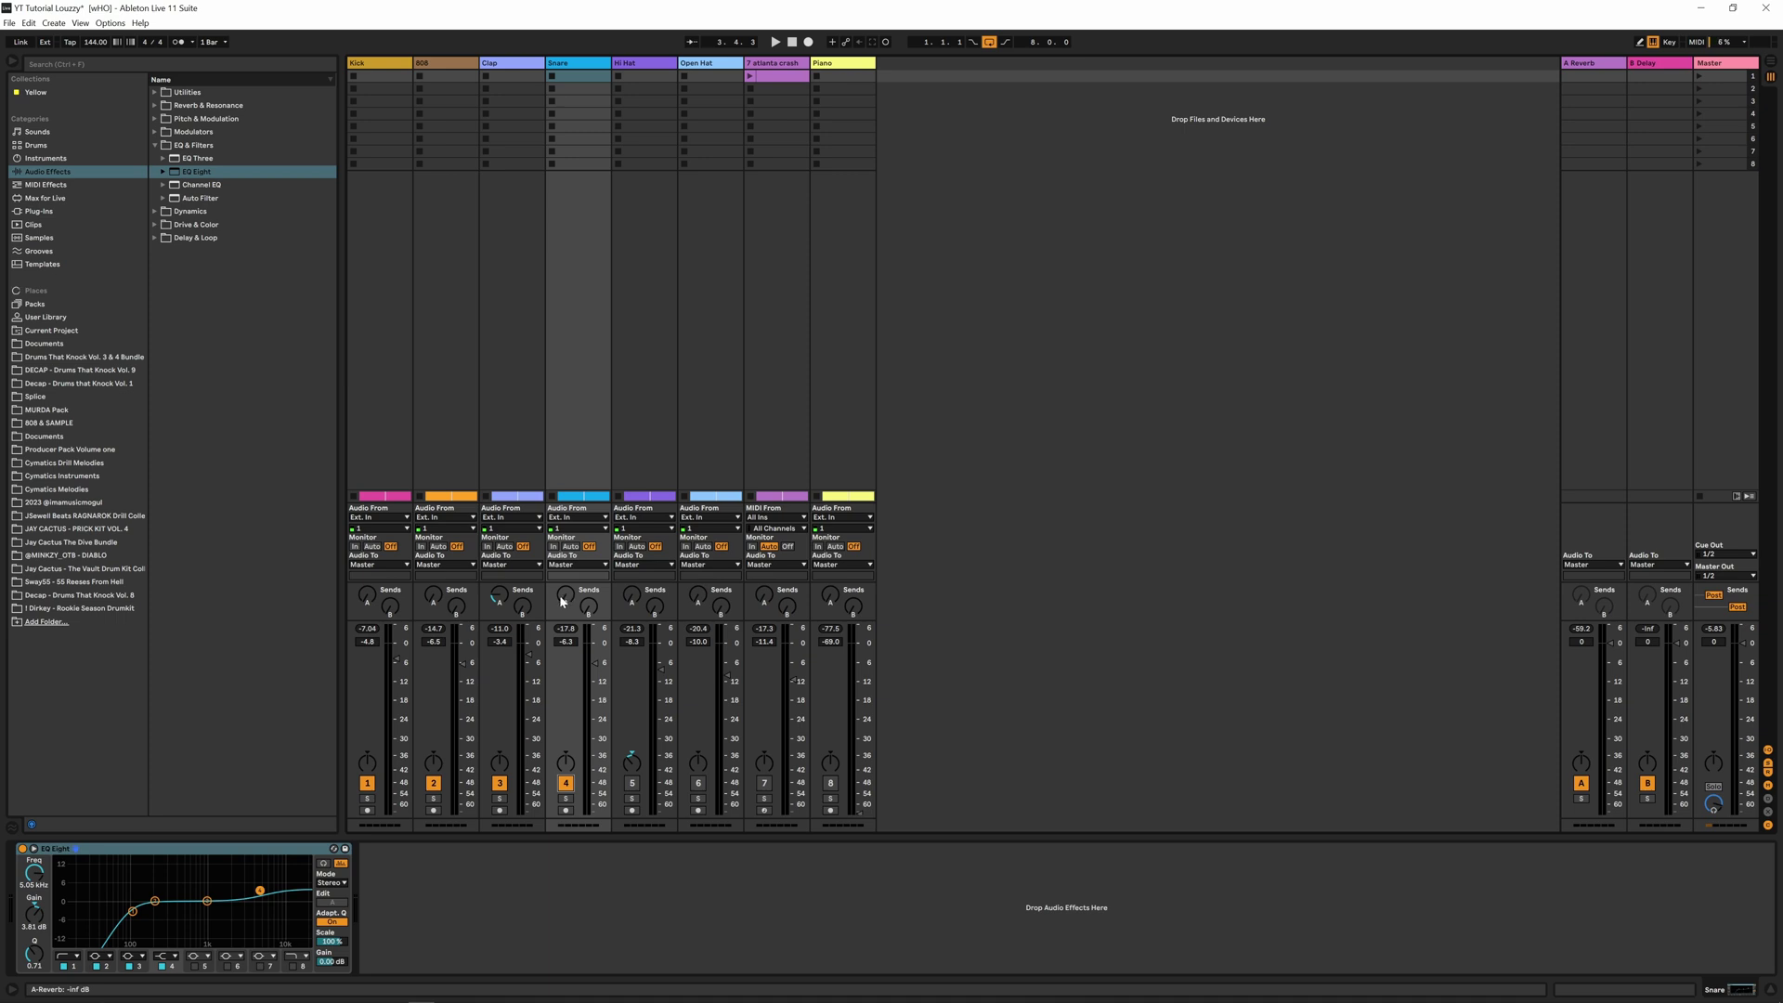
pyautogui.press('space')
pyautogui.moveTo(563, 600); pyautogui.dragTo(563, 568)
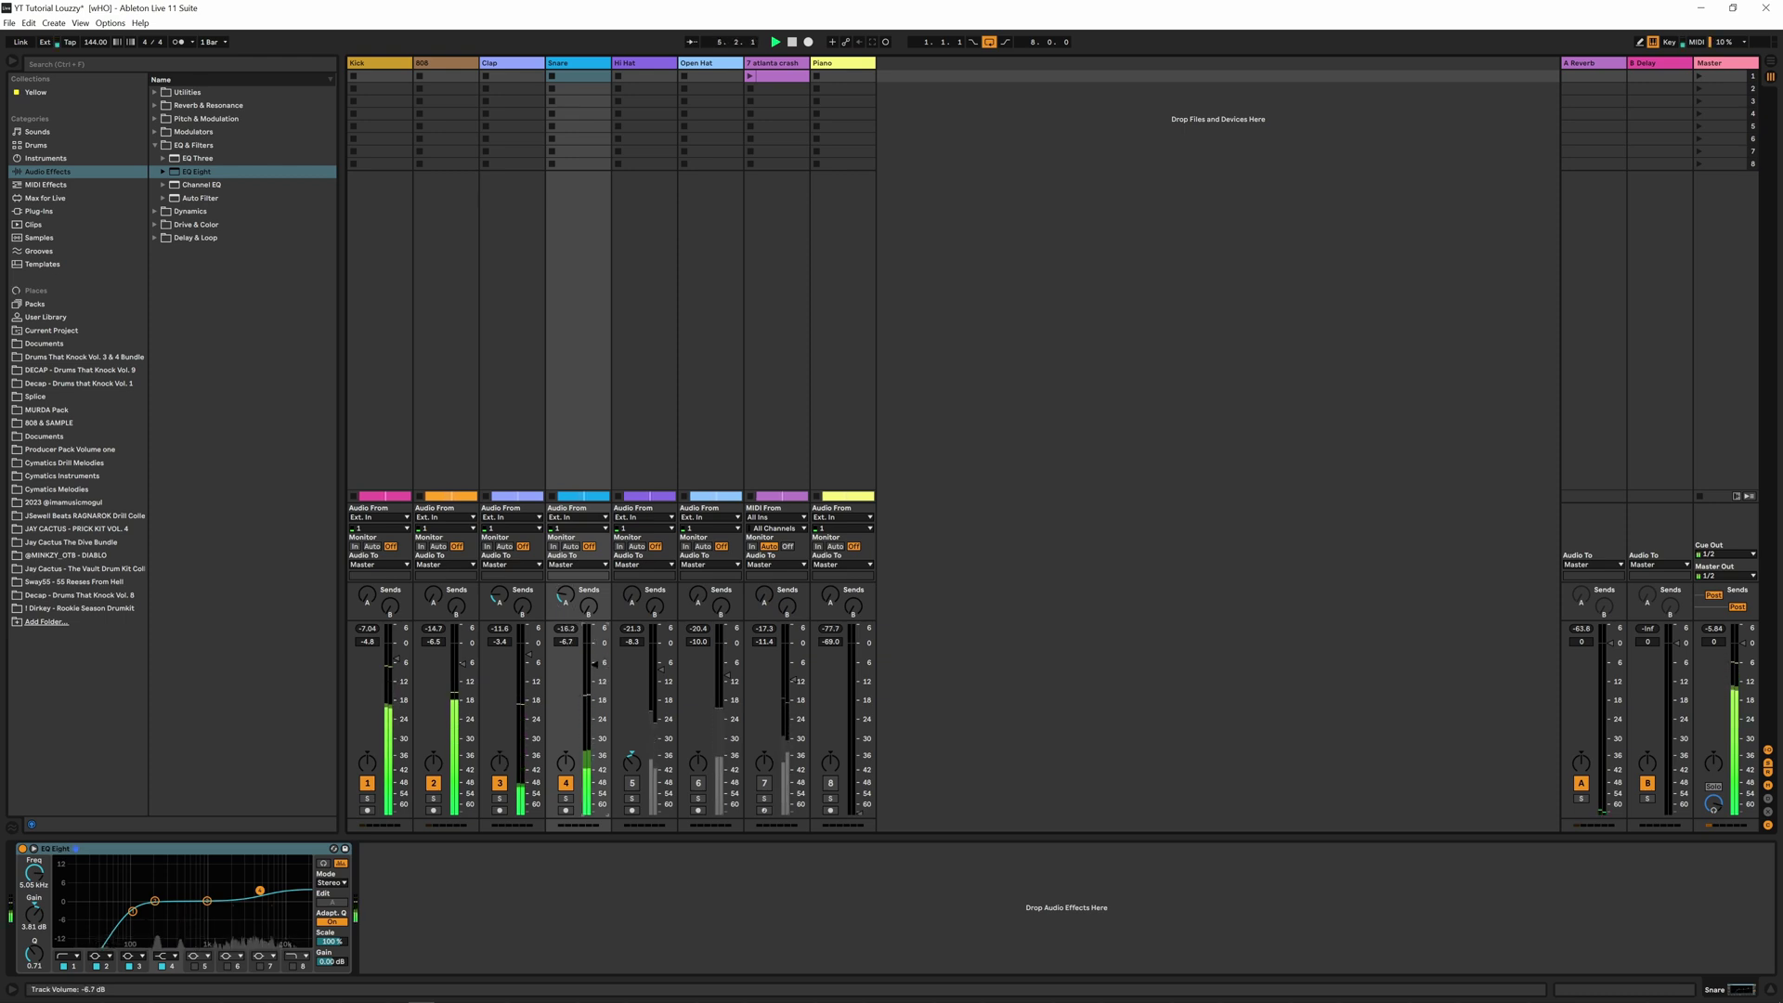
pyautogui.moveTo(596, 664); pyautogui.dragTo(596, 661)
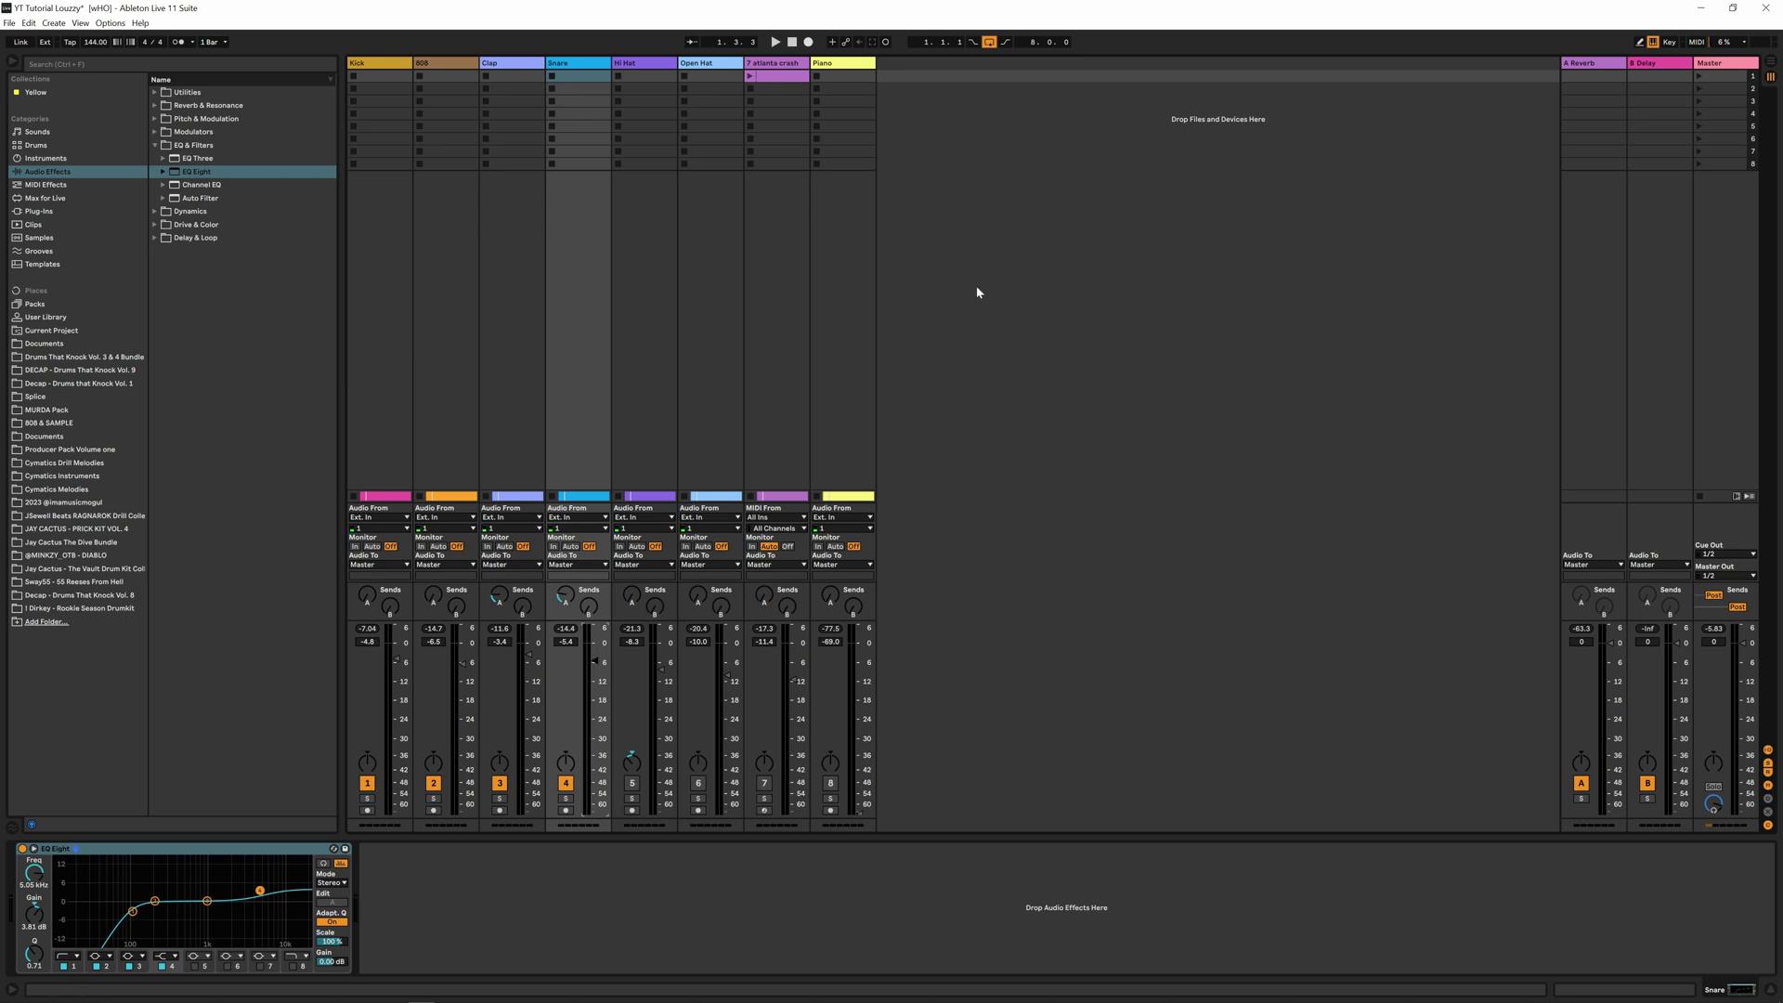
# Paste the copied EQ Eight onto the Hi Hat track and unmute it for playback
pyautogui.click(634, 66)
pyautogui.rightClick(181, 876)
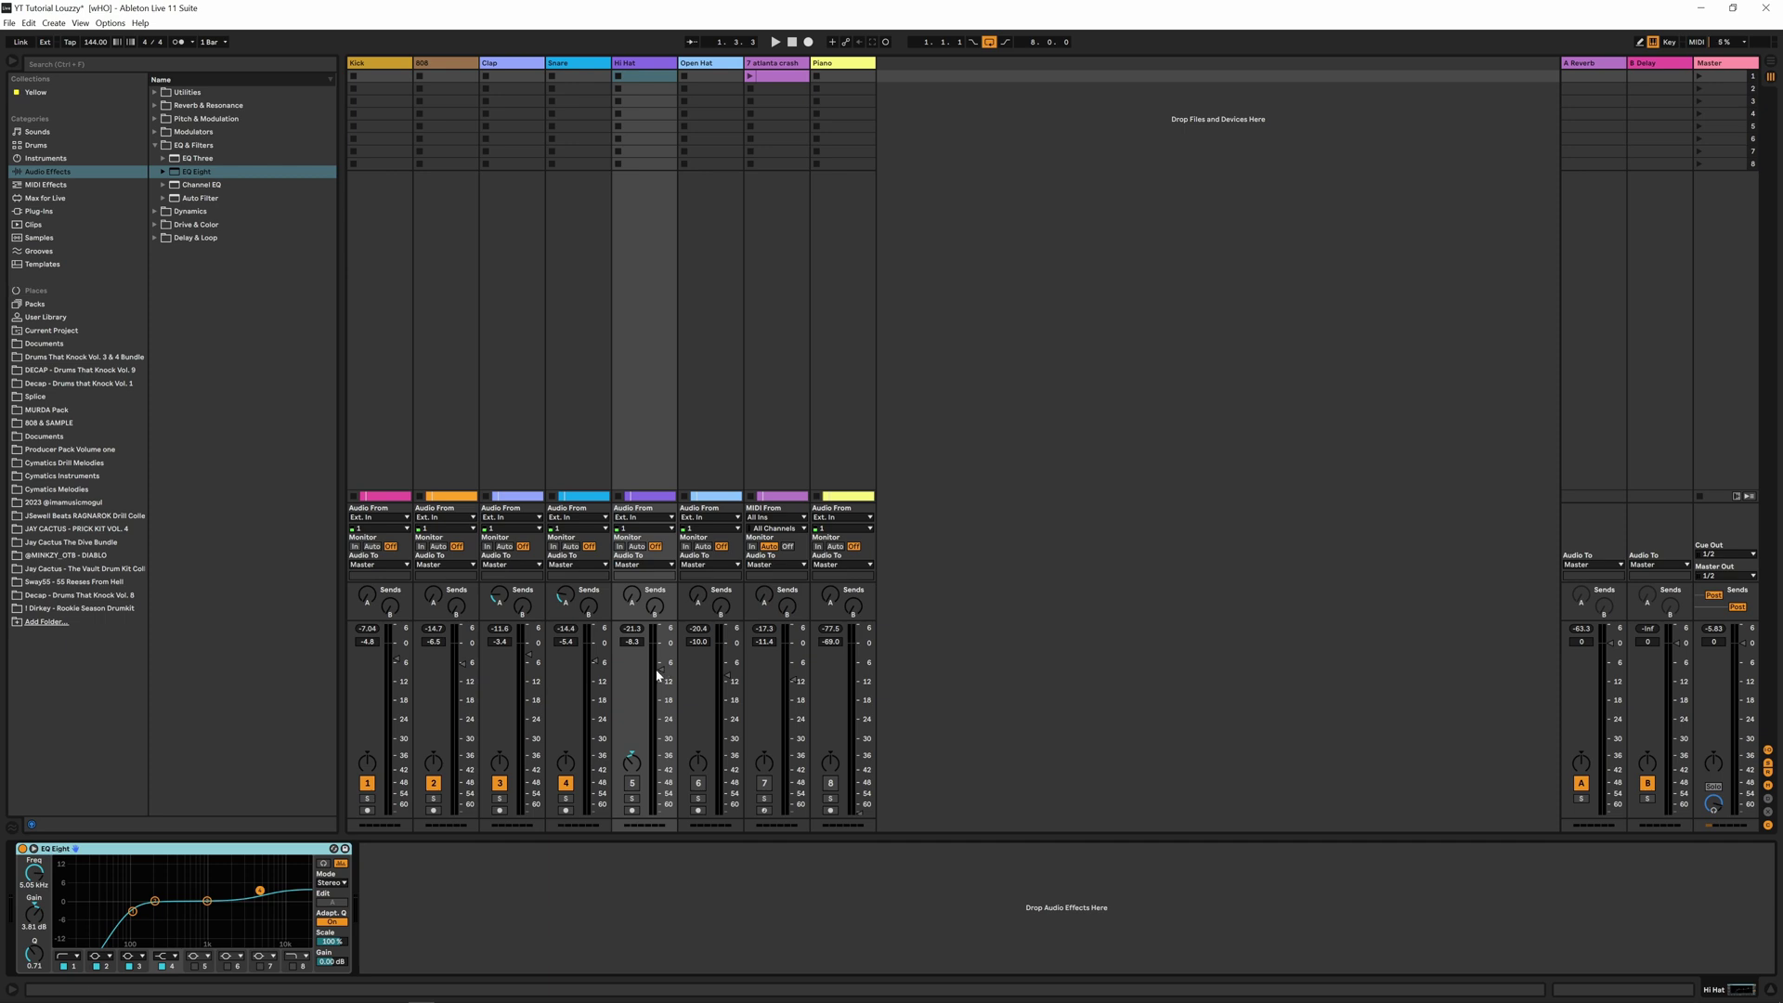
pyautogui.click(633, 783)
pyautogui.press('space')
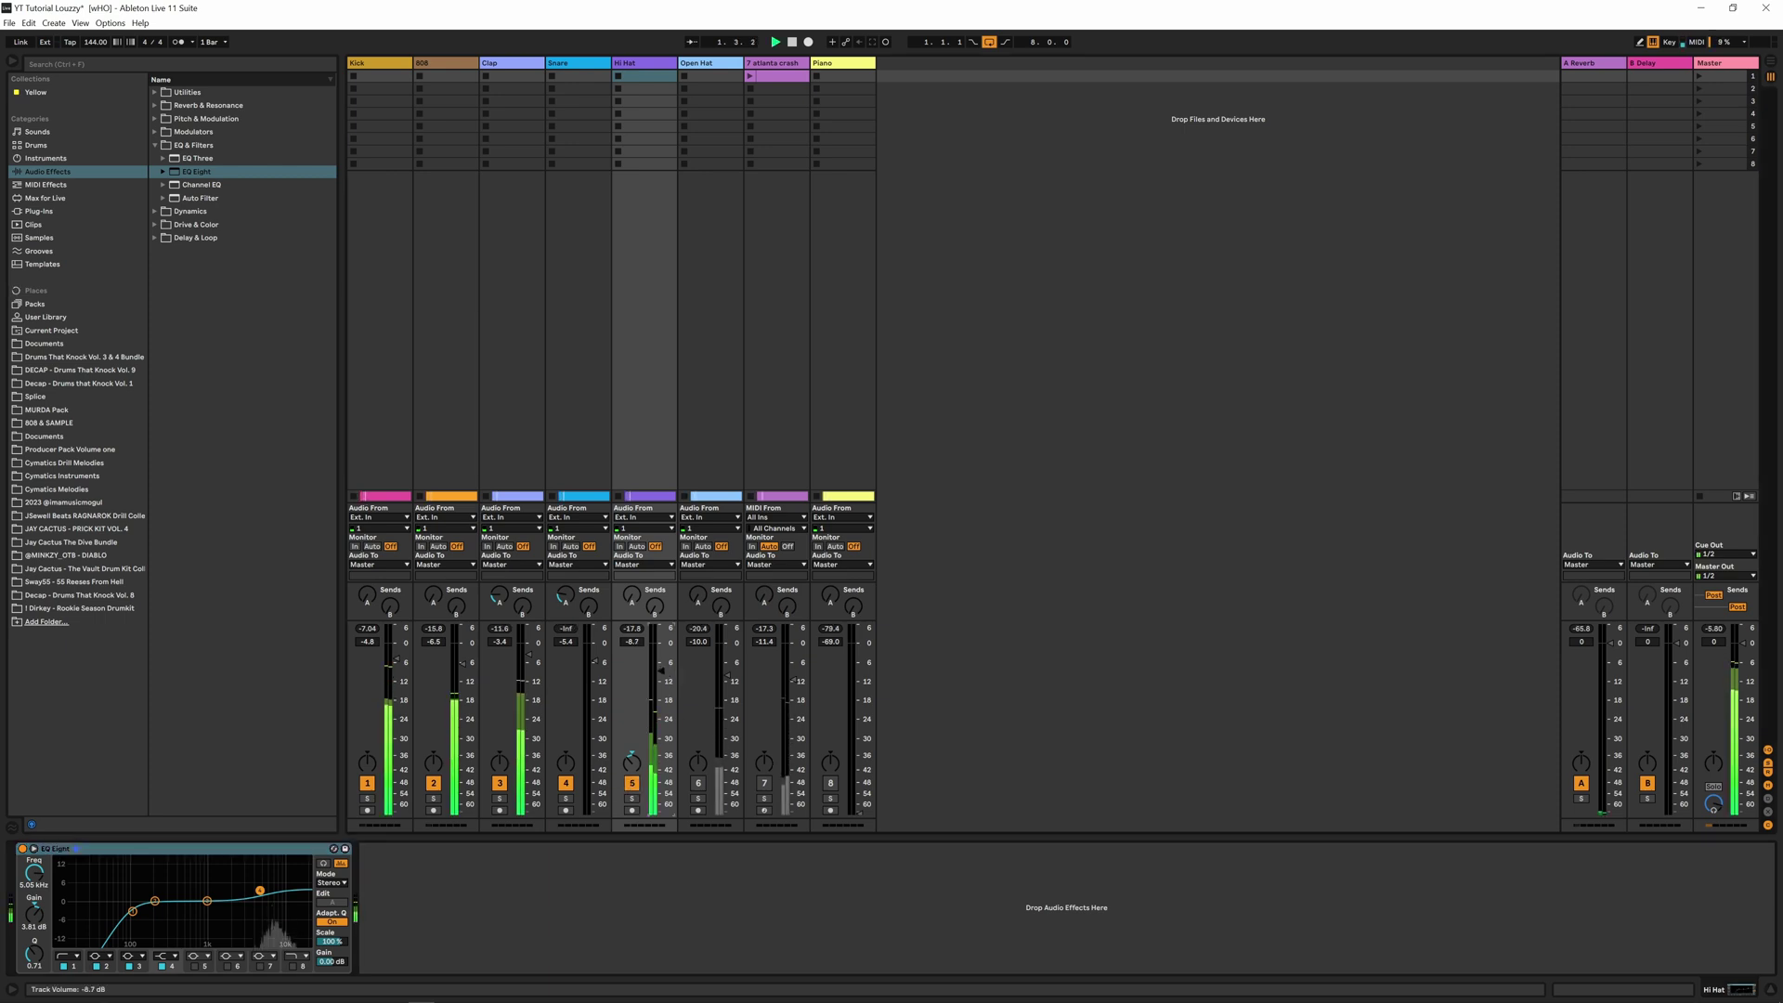
# Set the Hi Hat volume to -8.7 dB and add a little reverb send while listening
pyautogui.moveTo(662, 672); pyautogui.dragTo(665, 669)
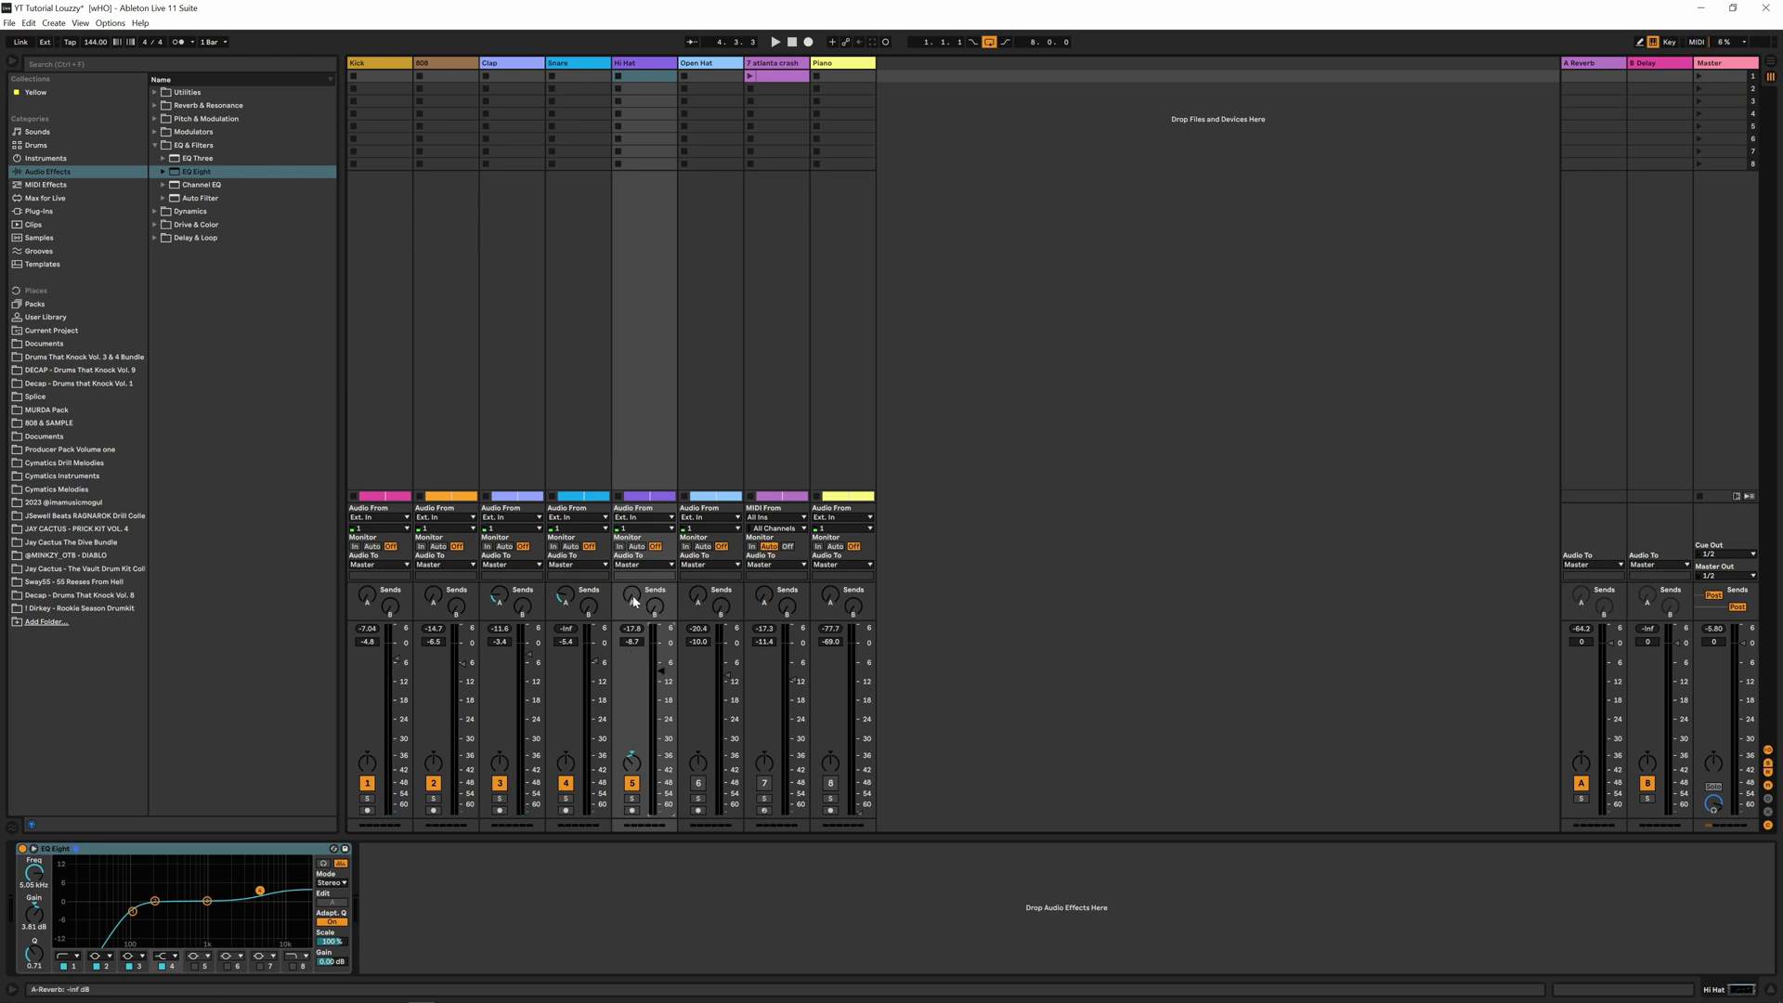
pyautogui.press('space')
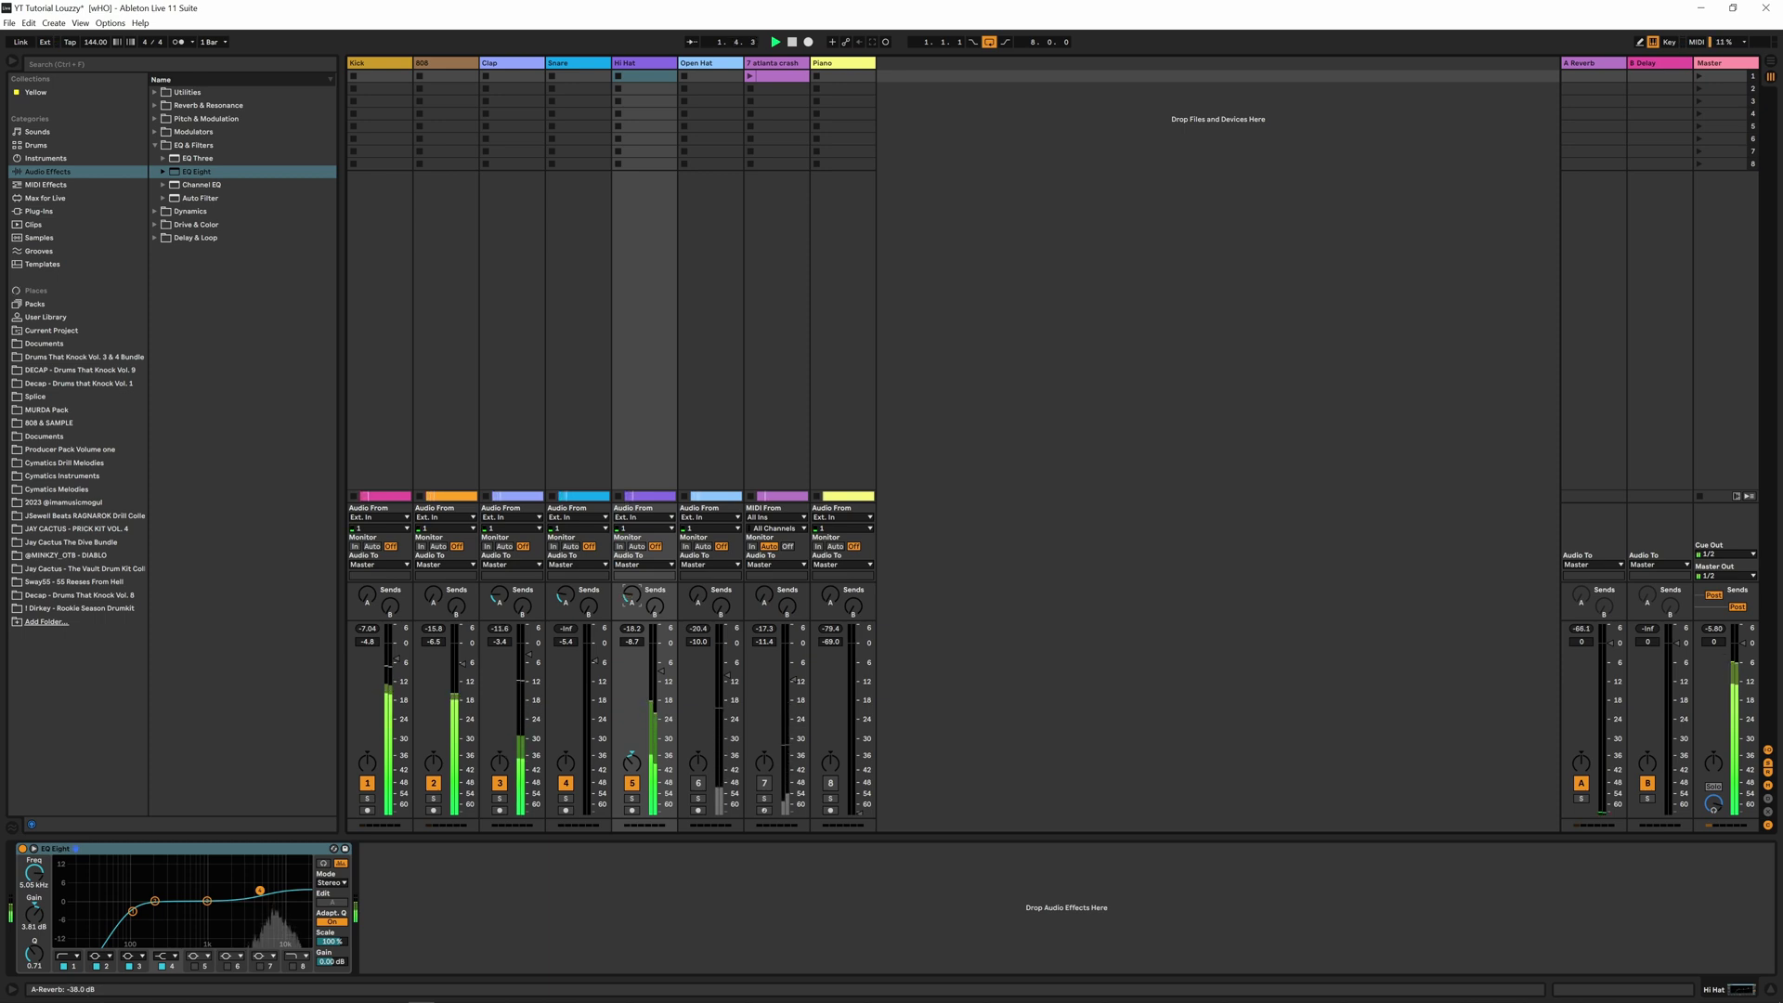
pyautogui.moveTo(632, 606); pyautogui.dragTo(634, 604)
# Unmute the Open Hat track and paste the copied EQ Eight onto it
pyautogui.click(699, 783)
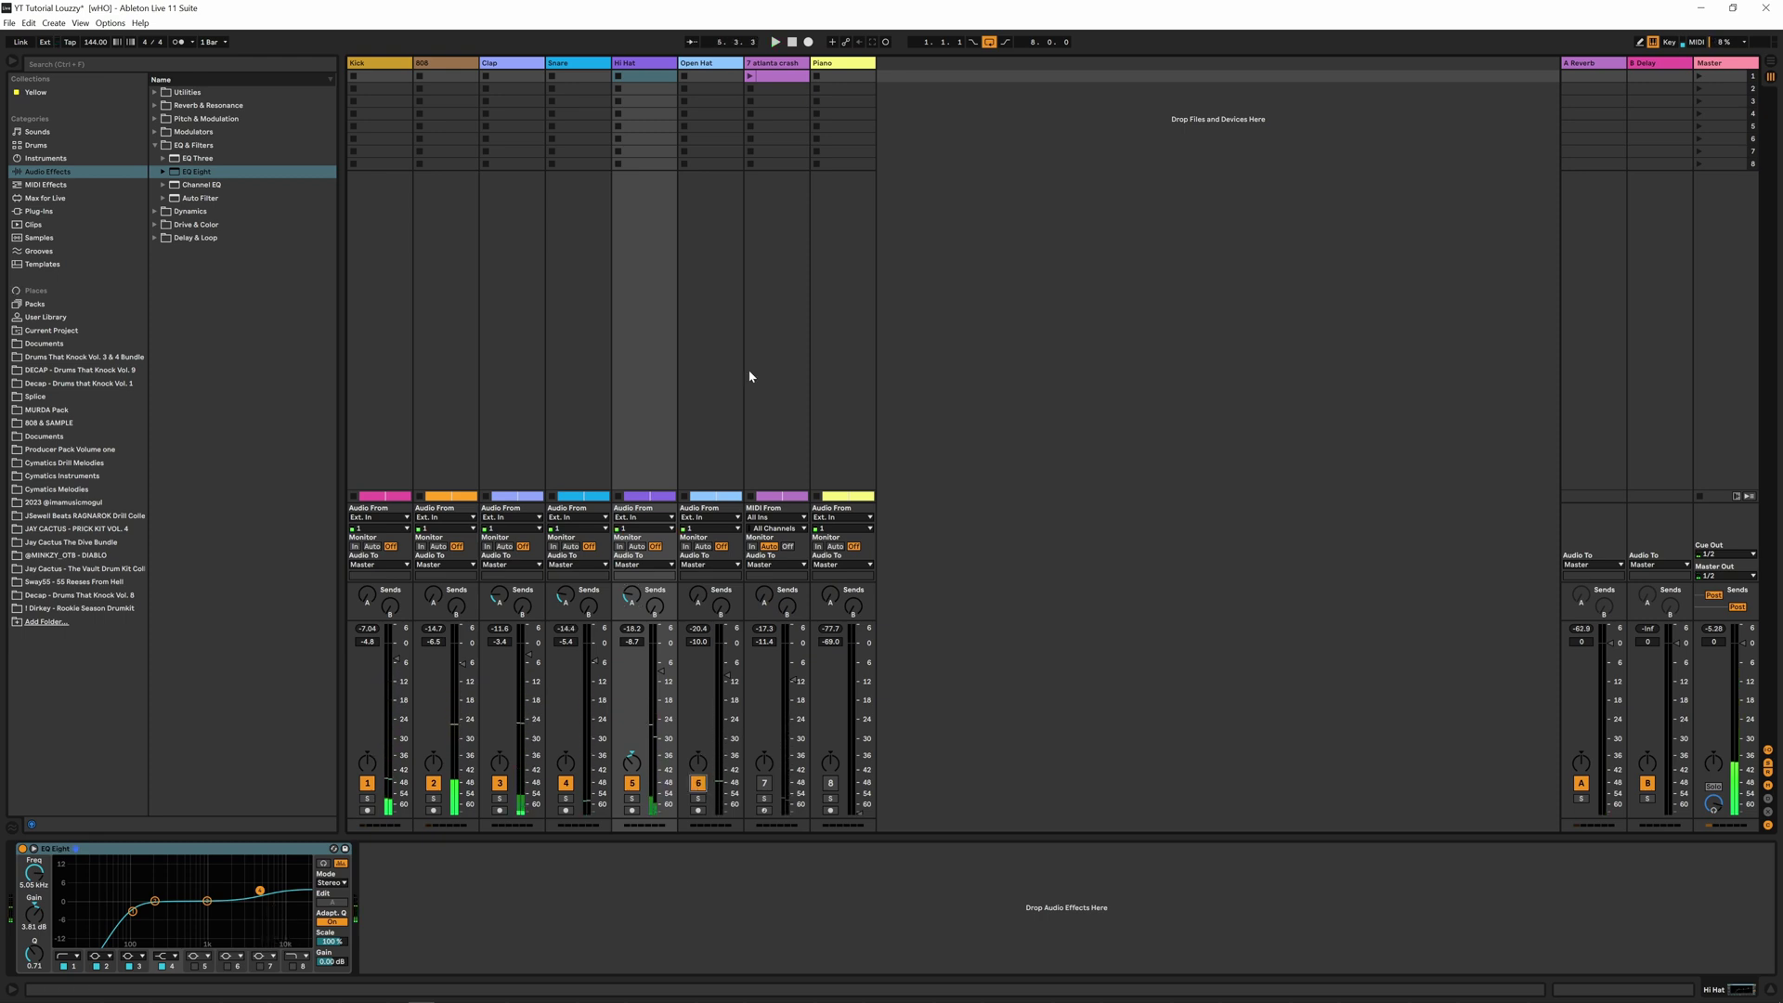
pyautogui.click(720, 73)
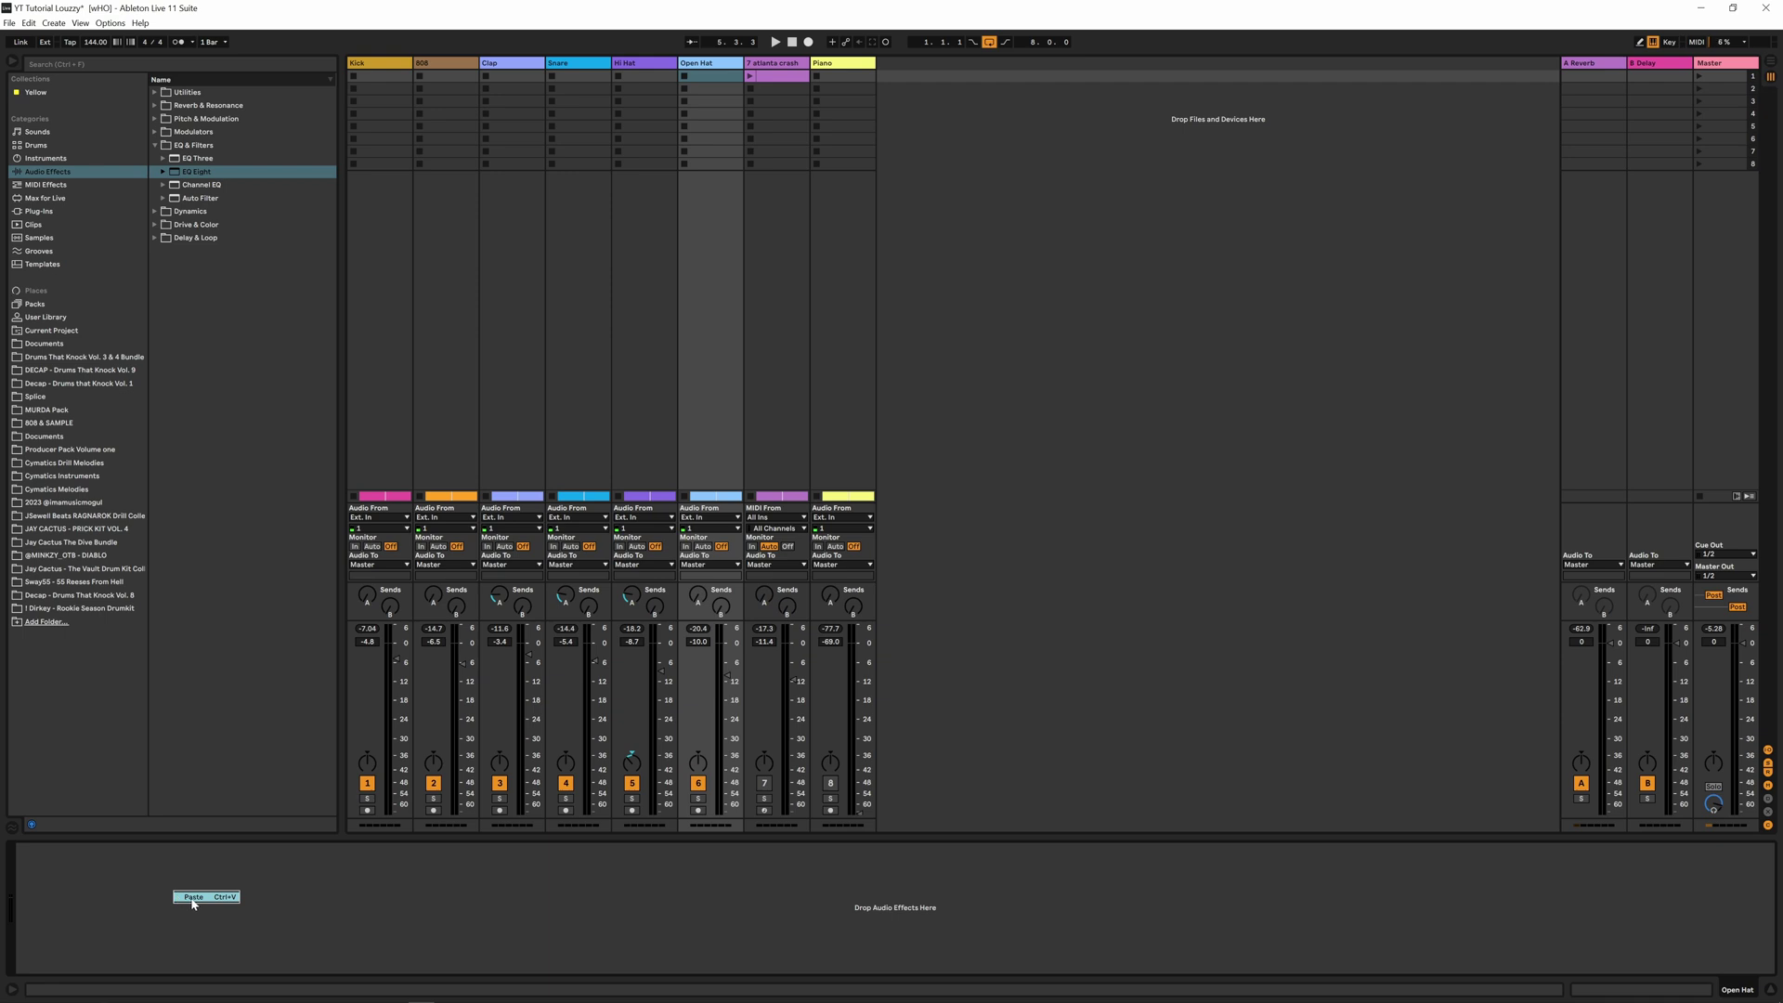
pyautogui.click(193, 898)
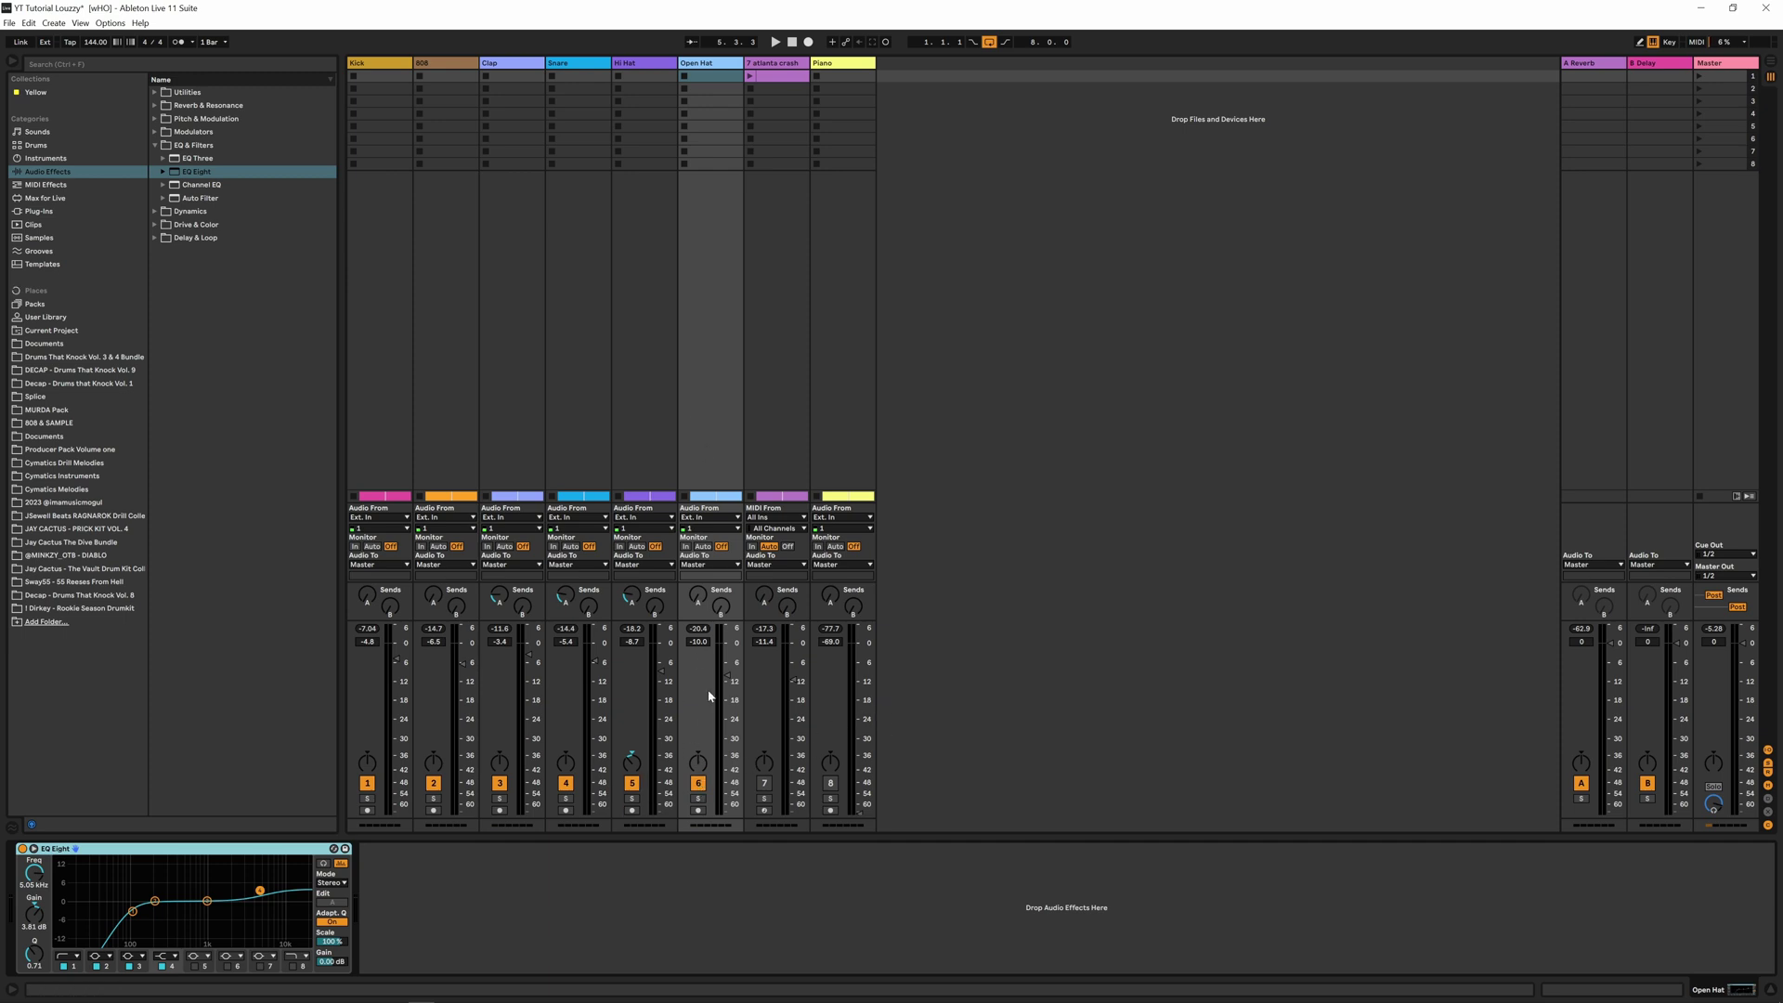
# Lower the Open Hat to -12.5 dB and raise its reverb send during playback
pyautogui.moveTo(723, 640); pyautogui.dragTo(723, 650)
pyautogui.press('space')
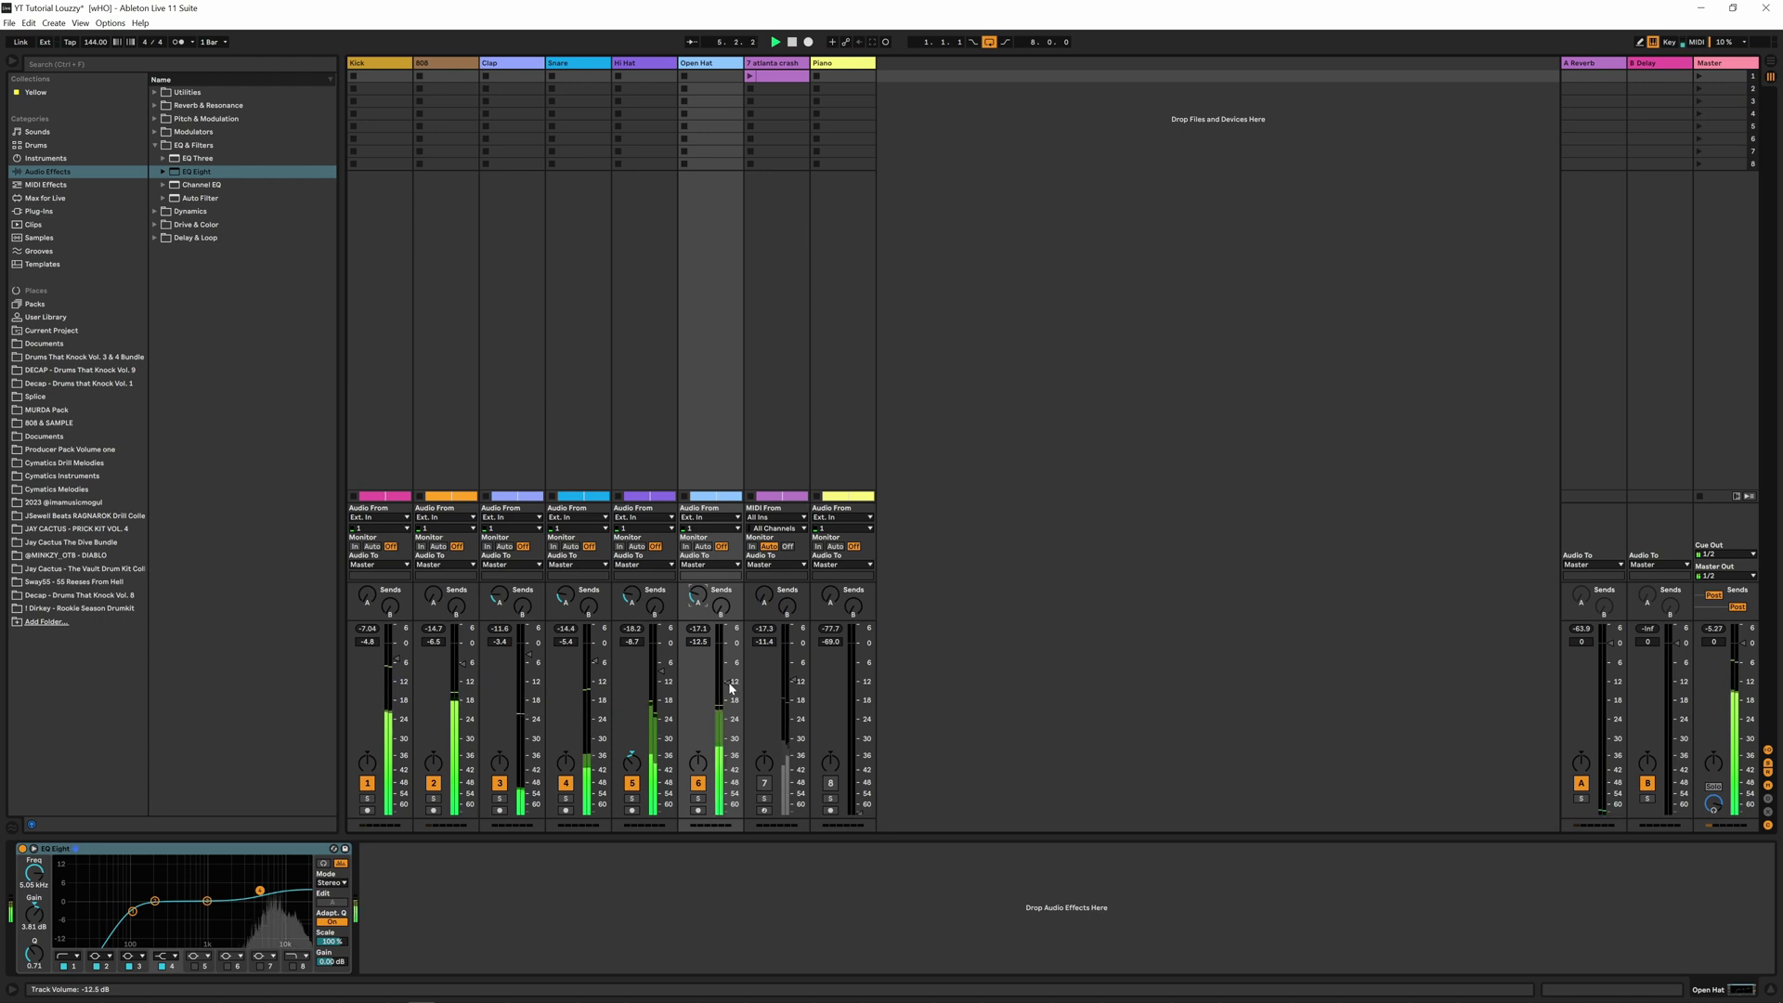
# Set both the left and right delay times on the B-Delay return to 8 sixteenths
pyautogui.click(1649, 65)
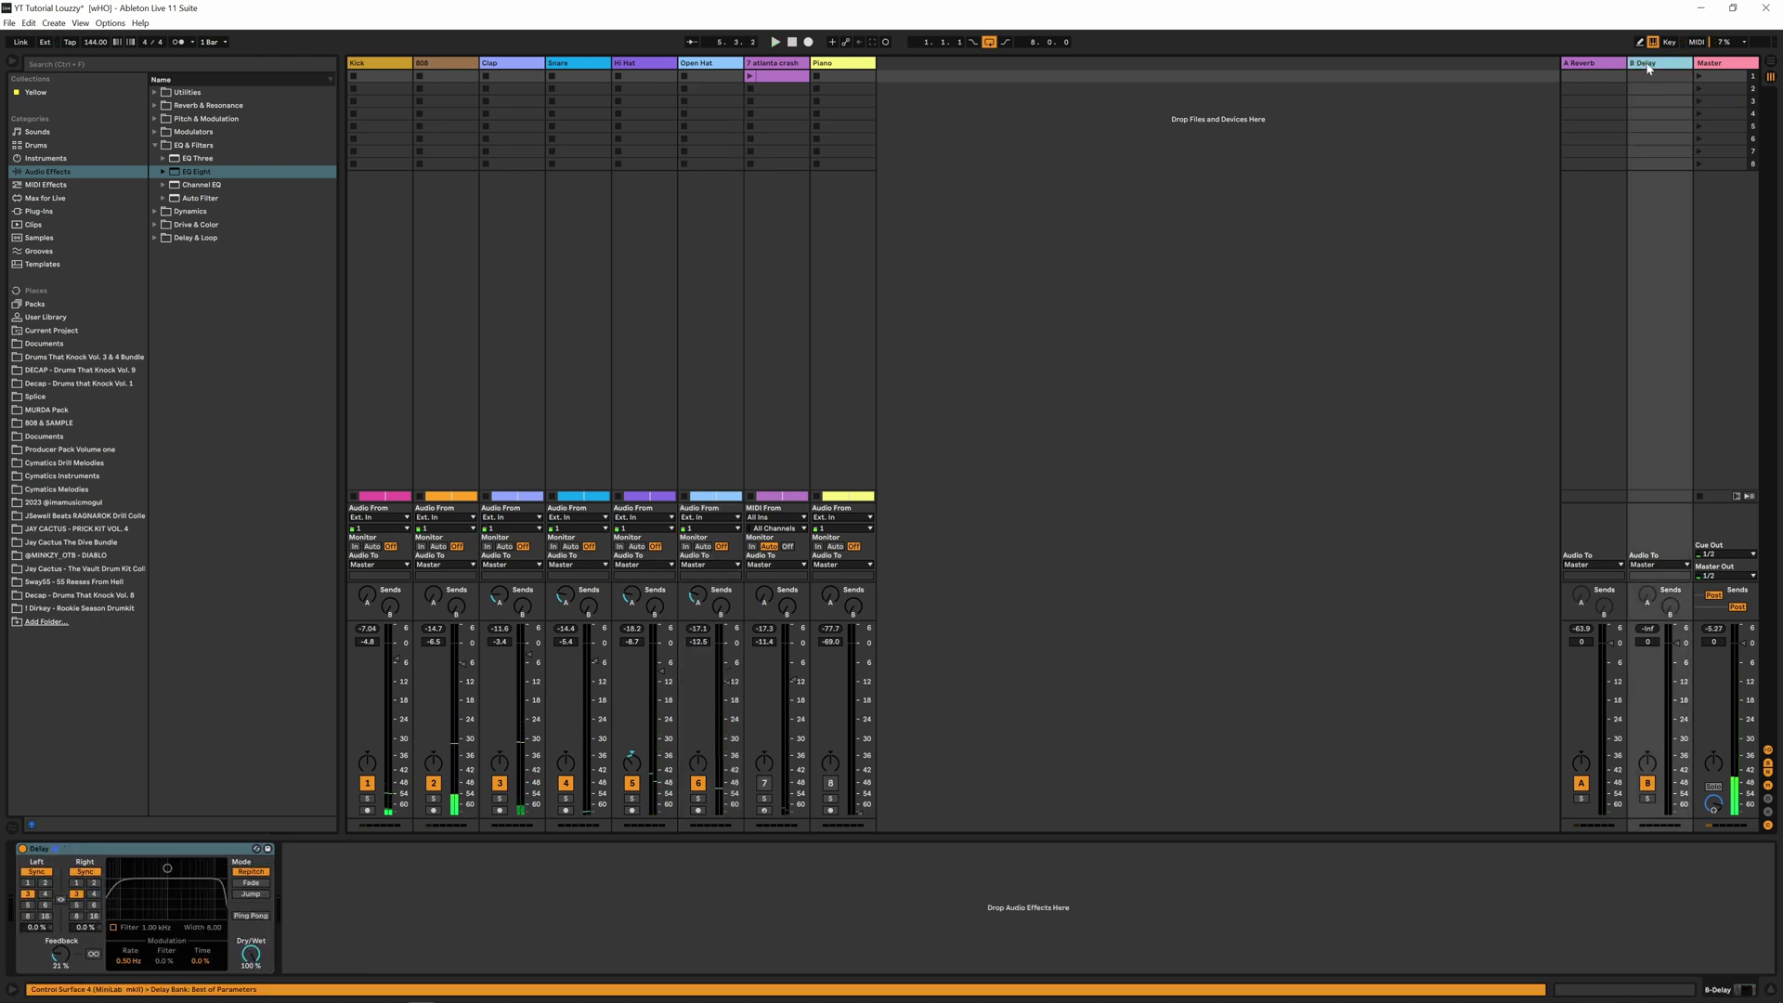
pyautogui.click(27, 916)
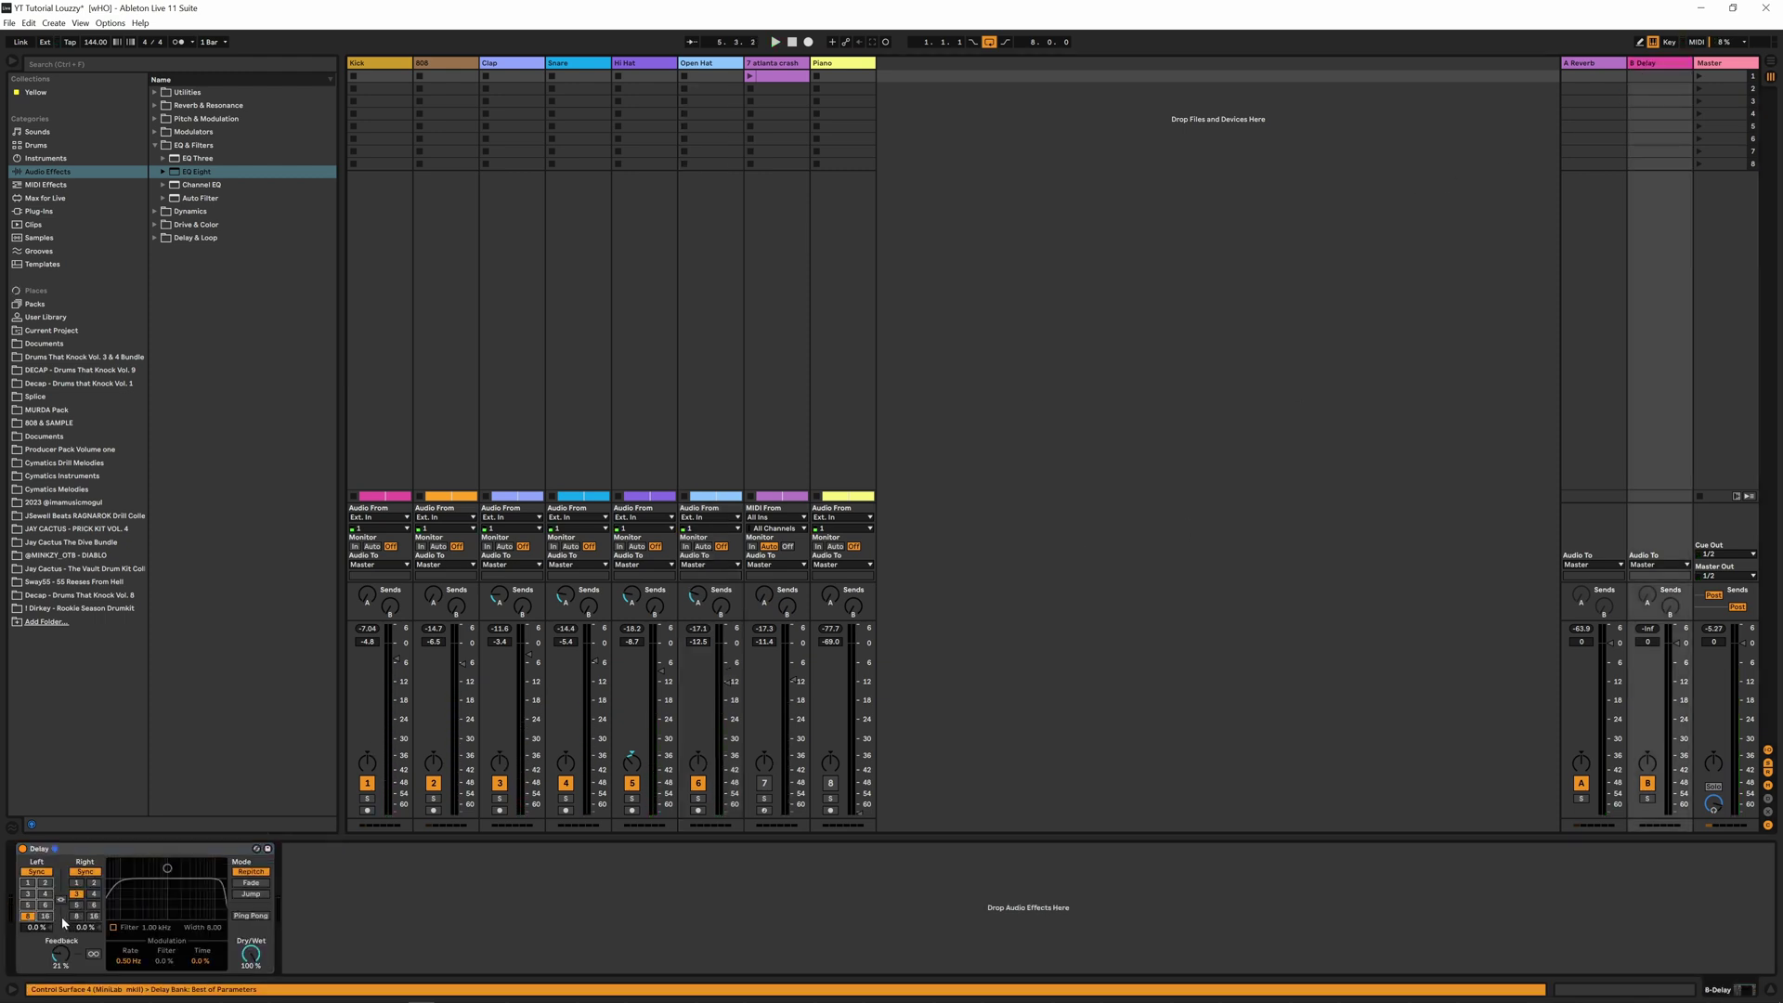
pyautogui.click(78, 917)
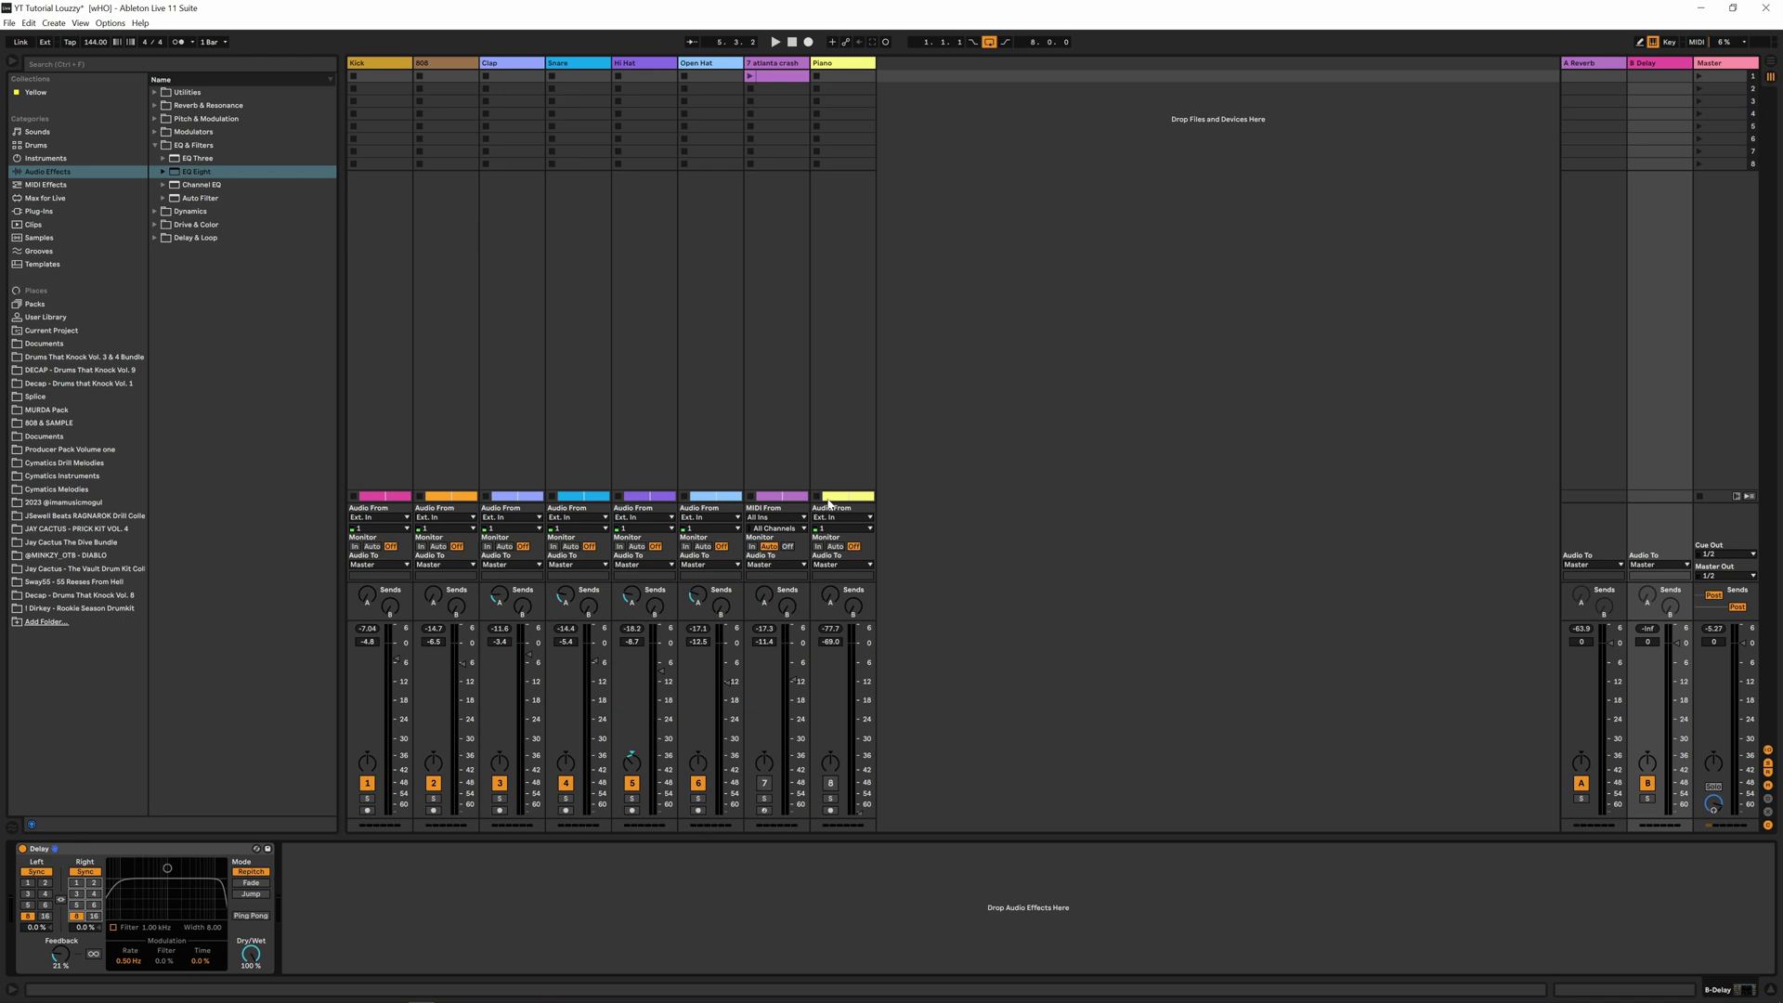
# Raise the Open Hat's send to the B-Delay return and listen to the result
pyautogui.click(709, 65)
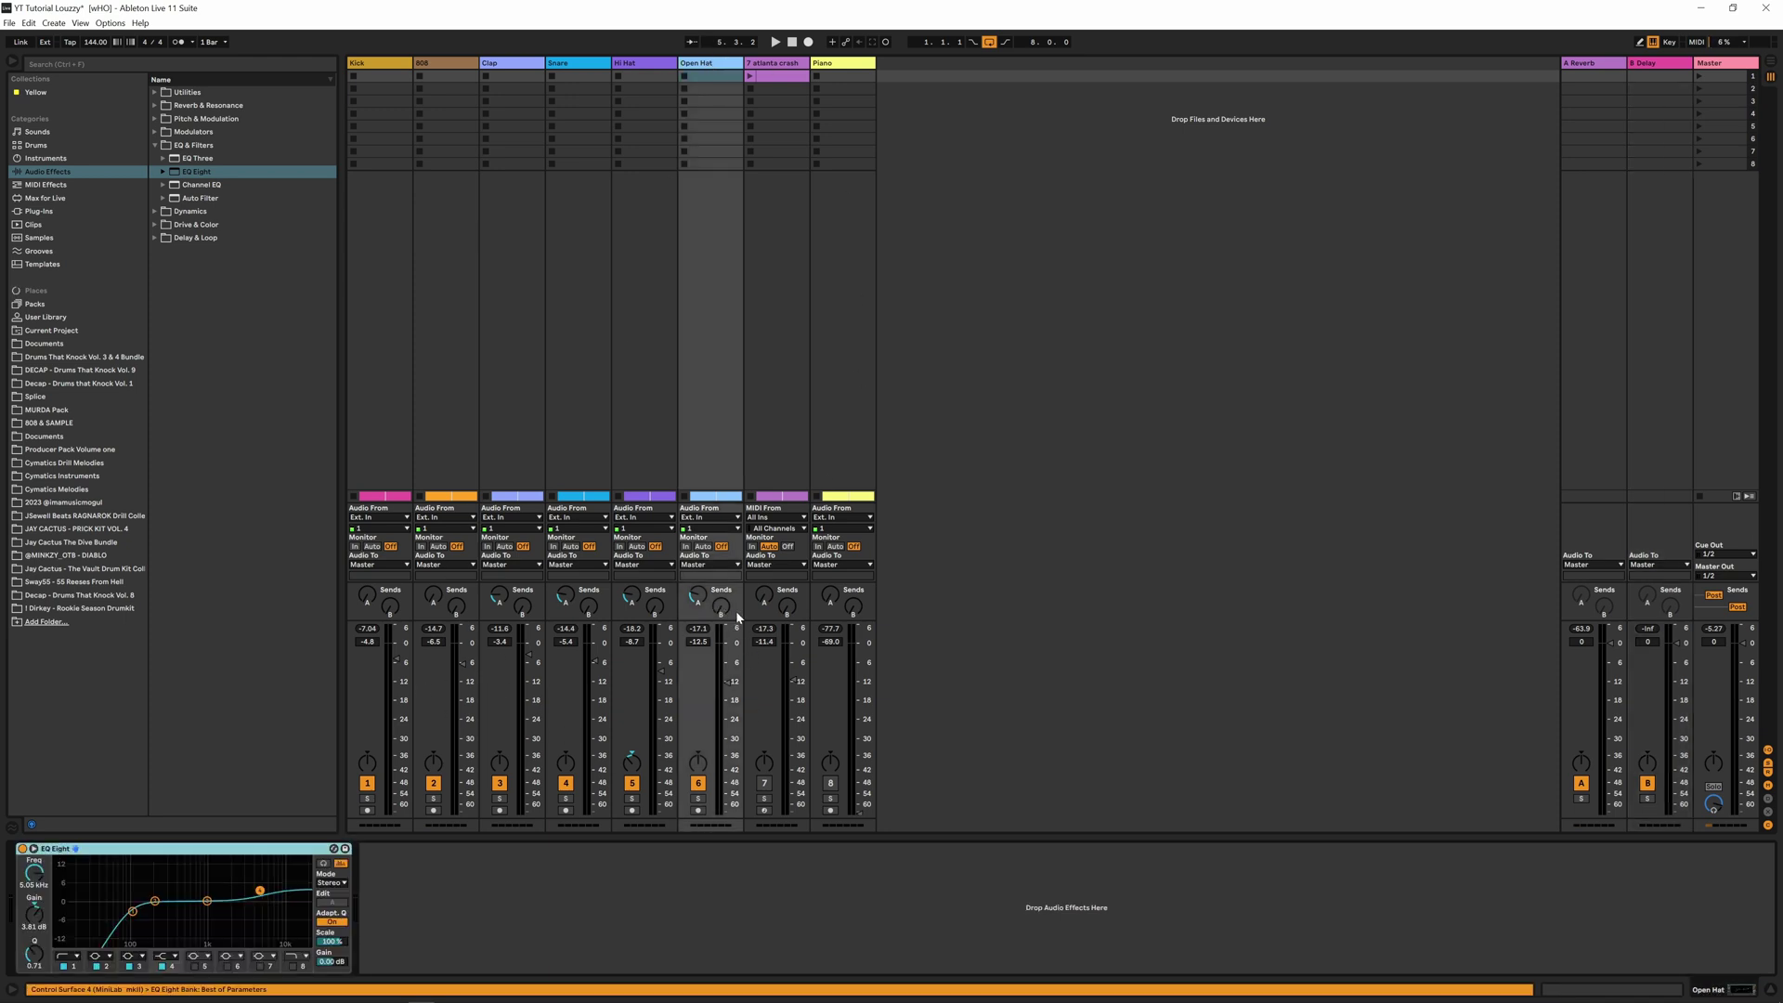
pyautogui.moveTo(722, 607); pyautogui.dragTo(723, 569)
pyautogui.press('space')
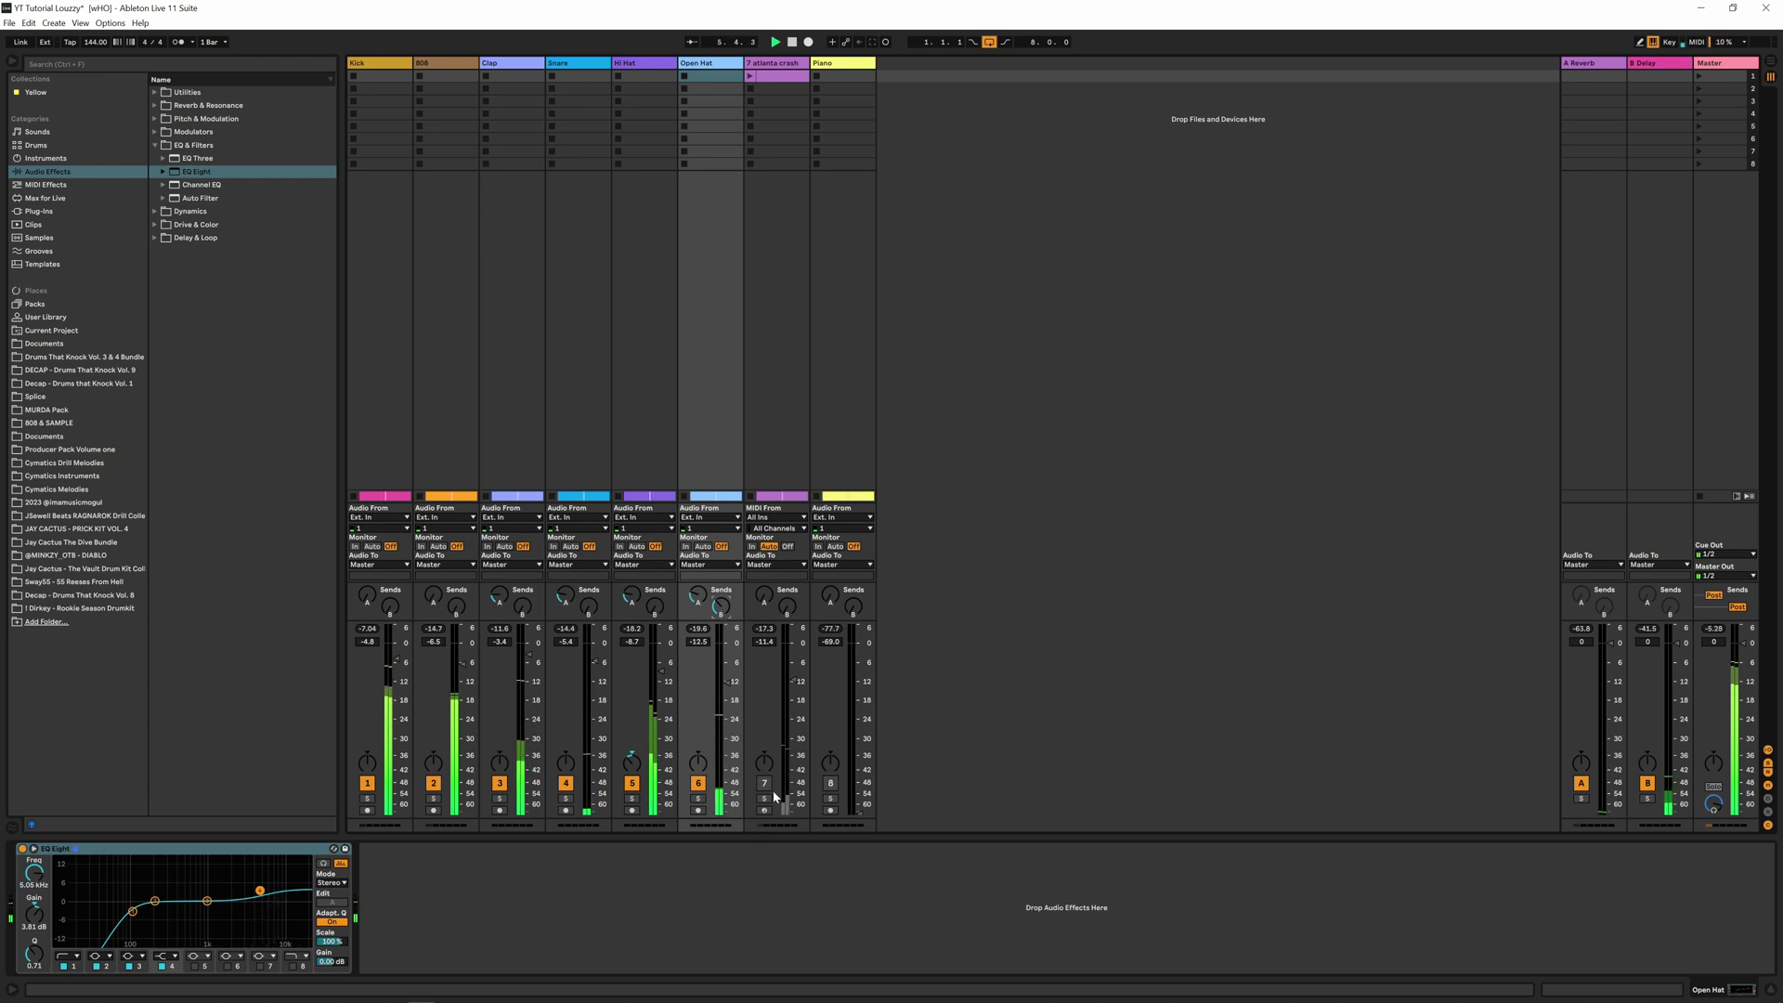
# Paste the EQ Eight onto the atlanta crash track, lower its volume to -12.0 dB and unmute it
pyautogui.click(784, 63)
pyautogui.moveTo(671, 915); pyautogui.dragTo(689, 903)
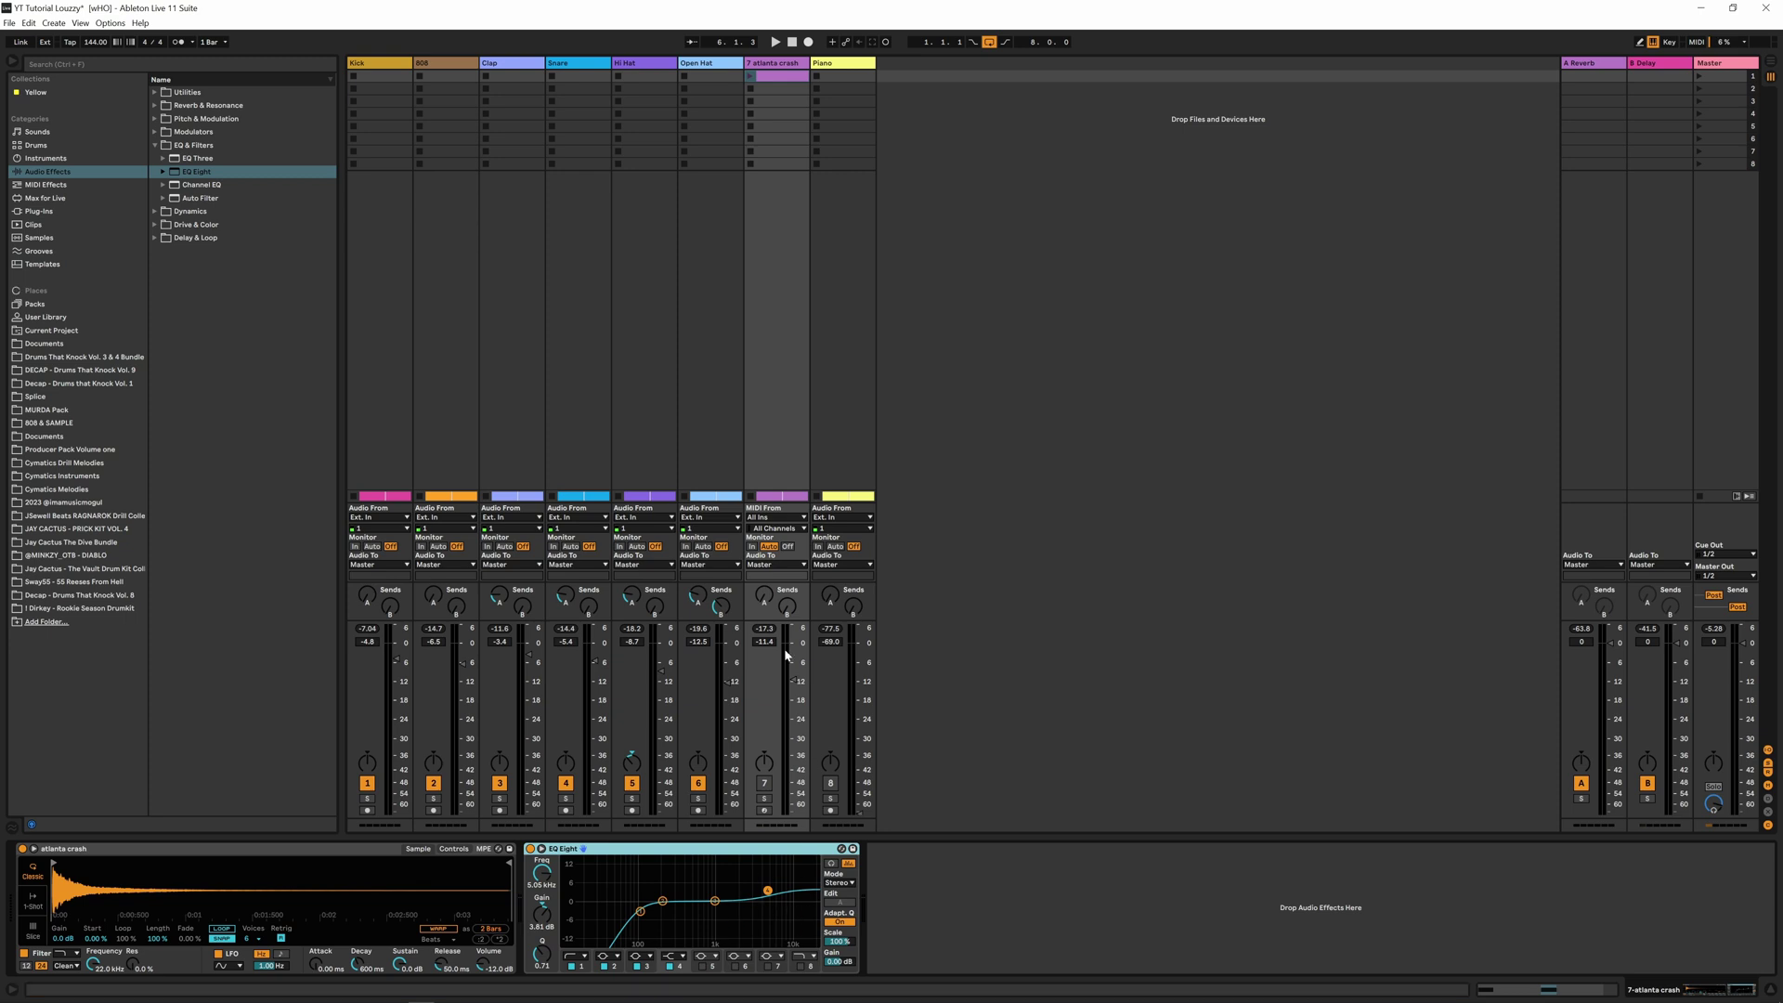
pyautogui.moveTo(797, 683); pyautogui.dragTo(797, 687)
pyautogui.press('space')
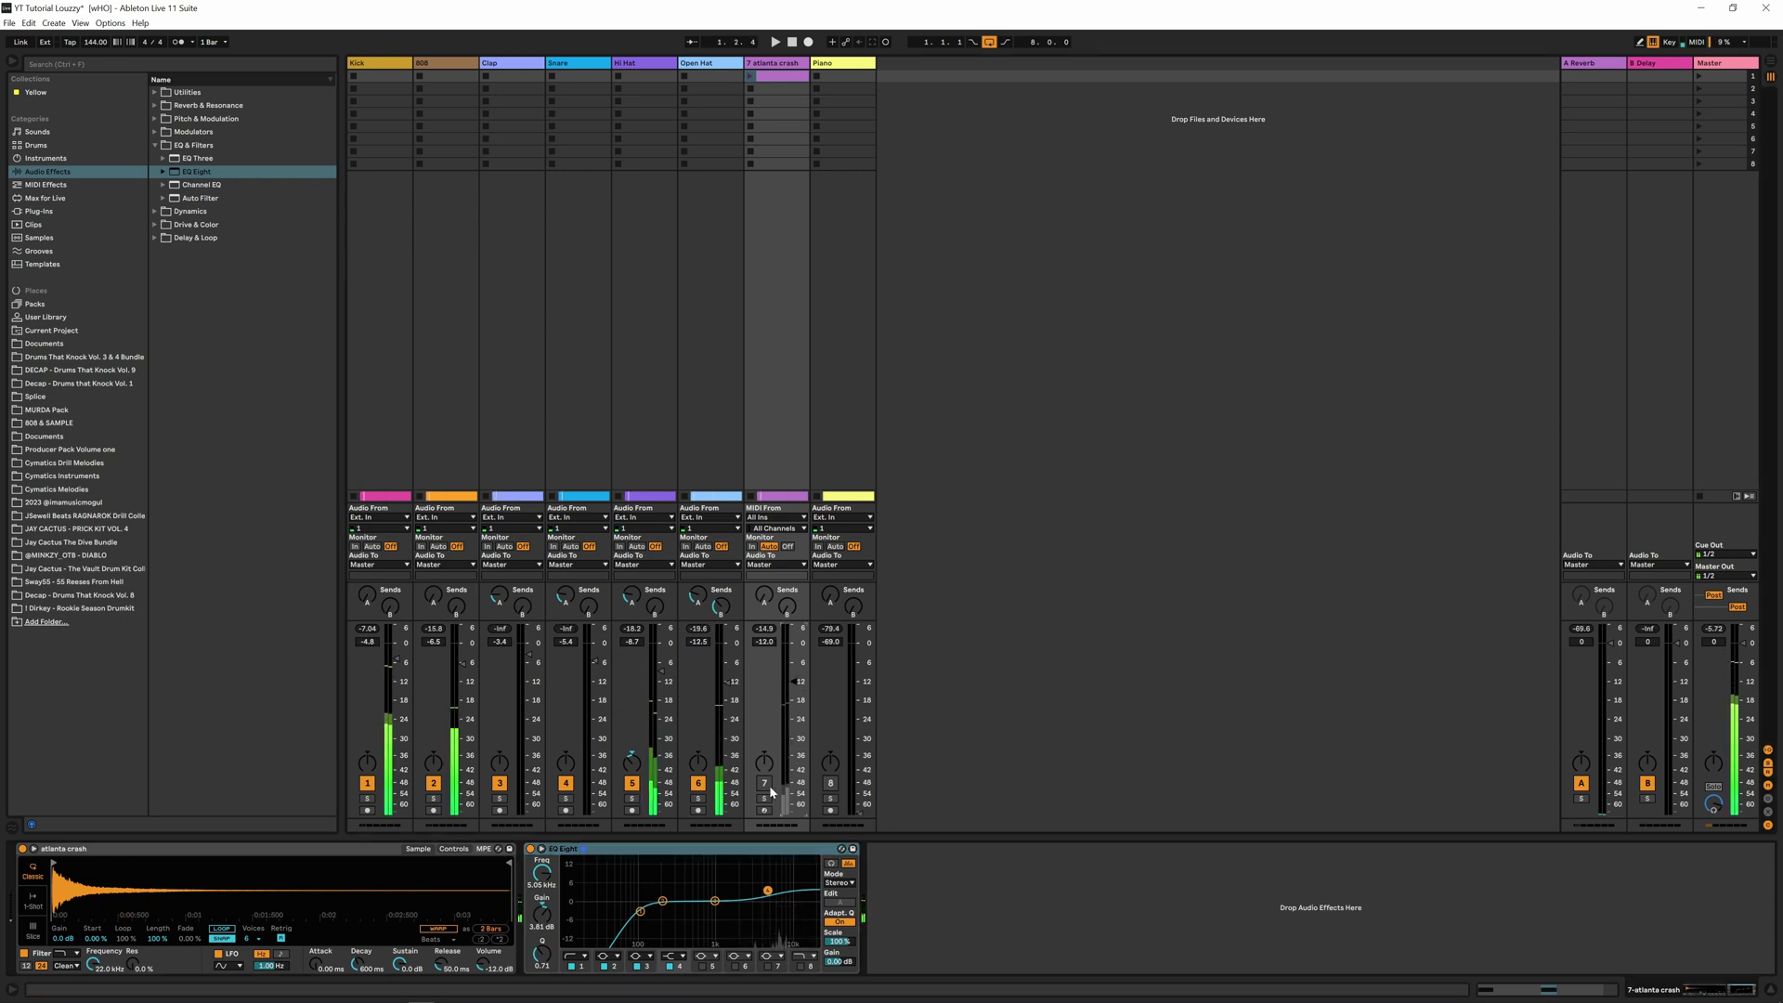
pyautogui.click(768, 783)
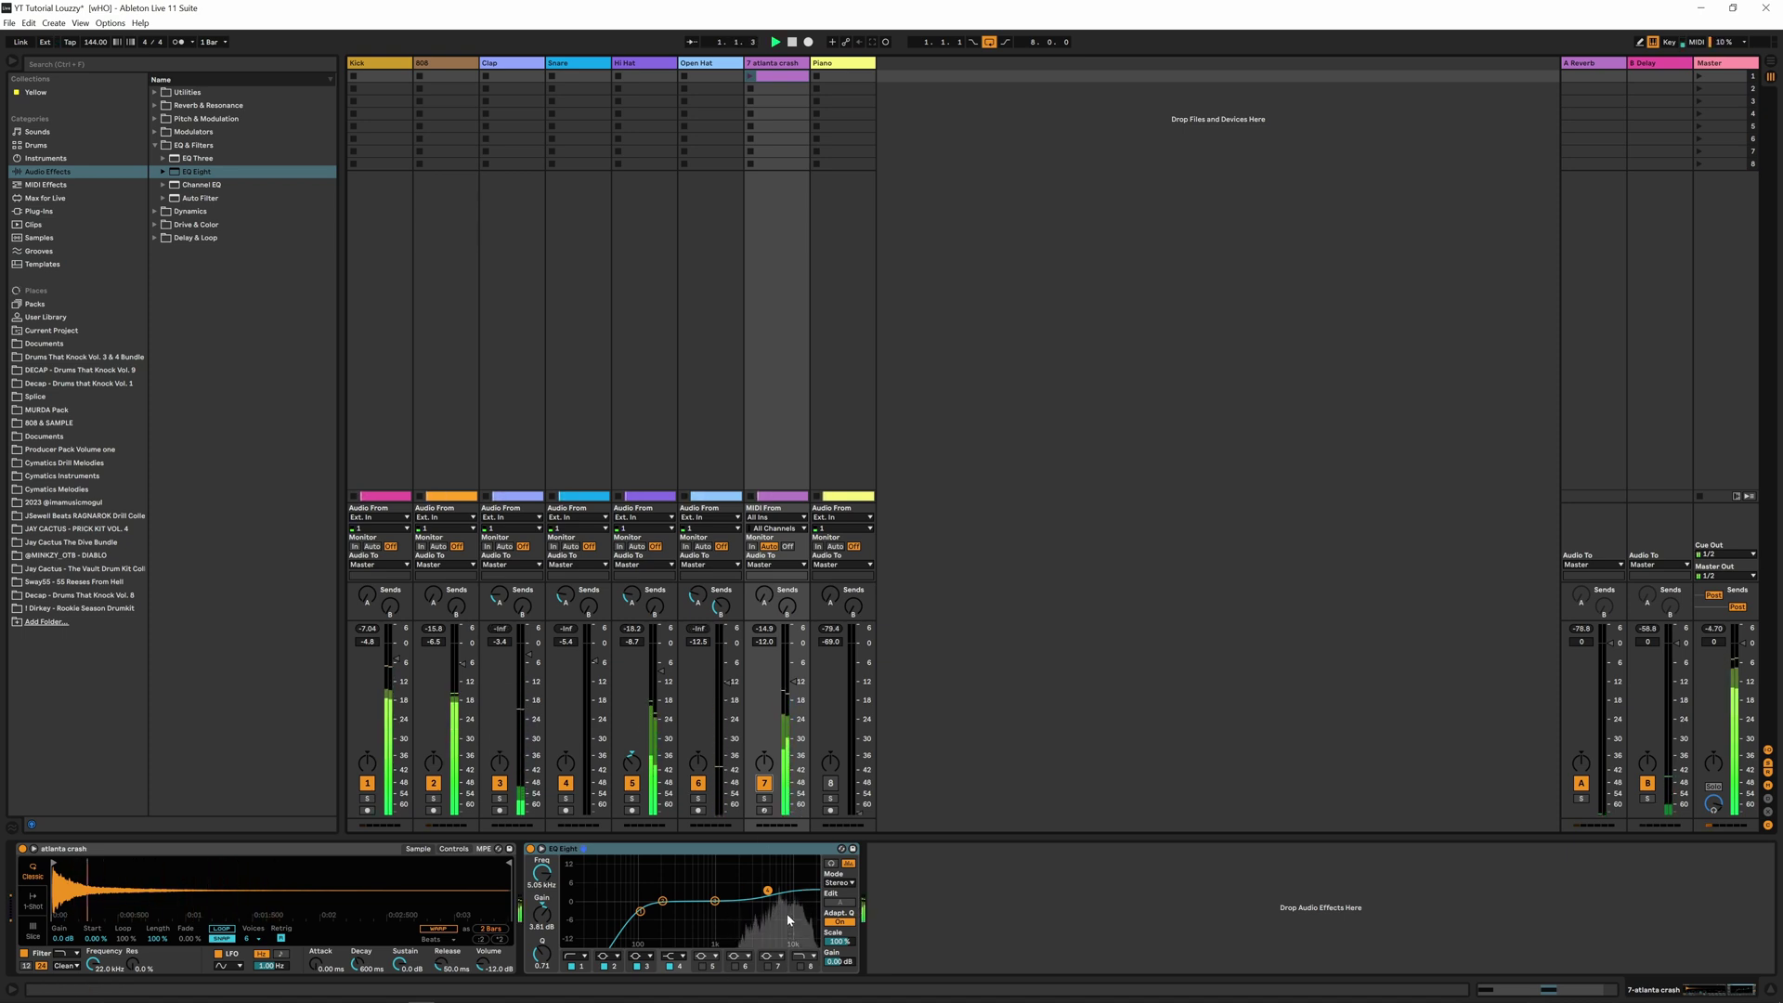
# Lower the atlanta crash further to -14.0 dB while listening to the beat
pyautogui.press('space')
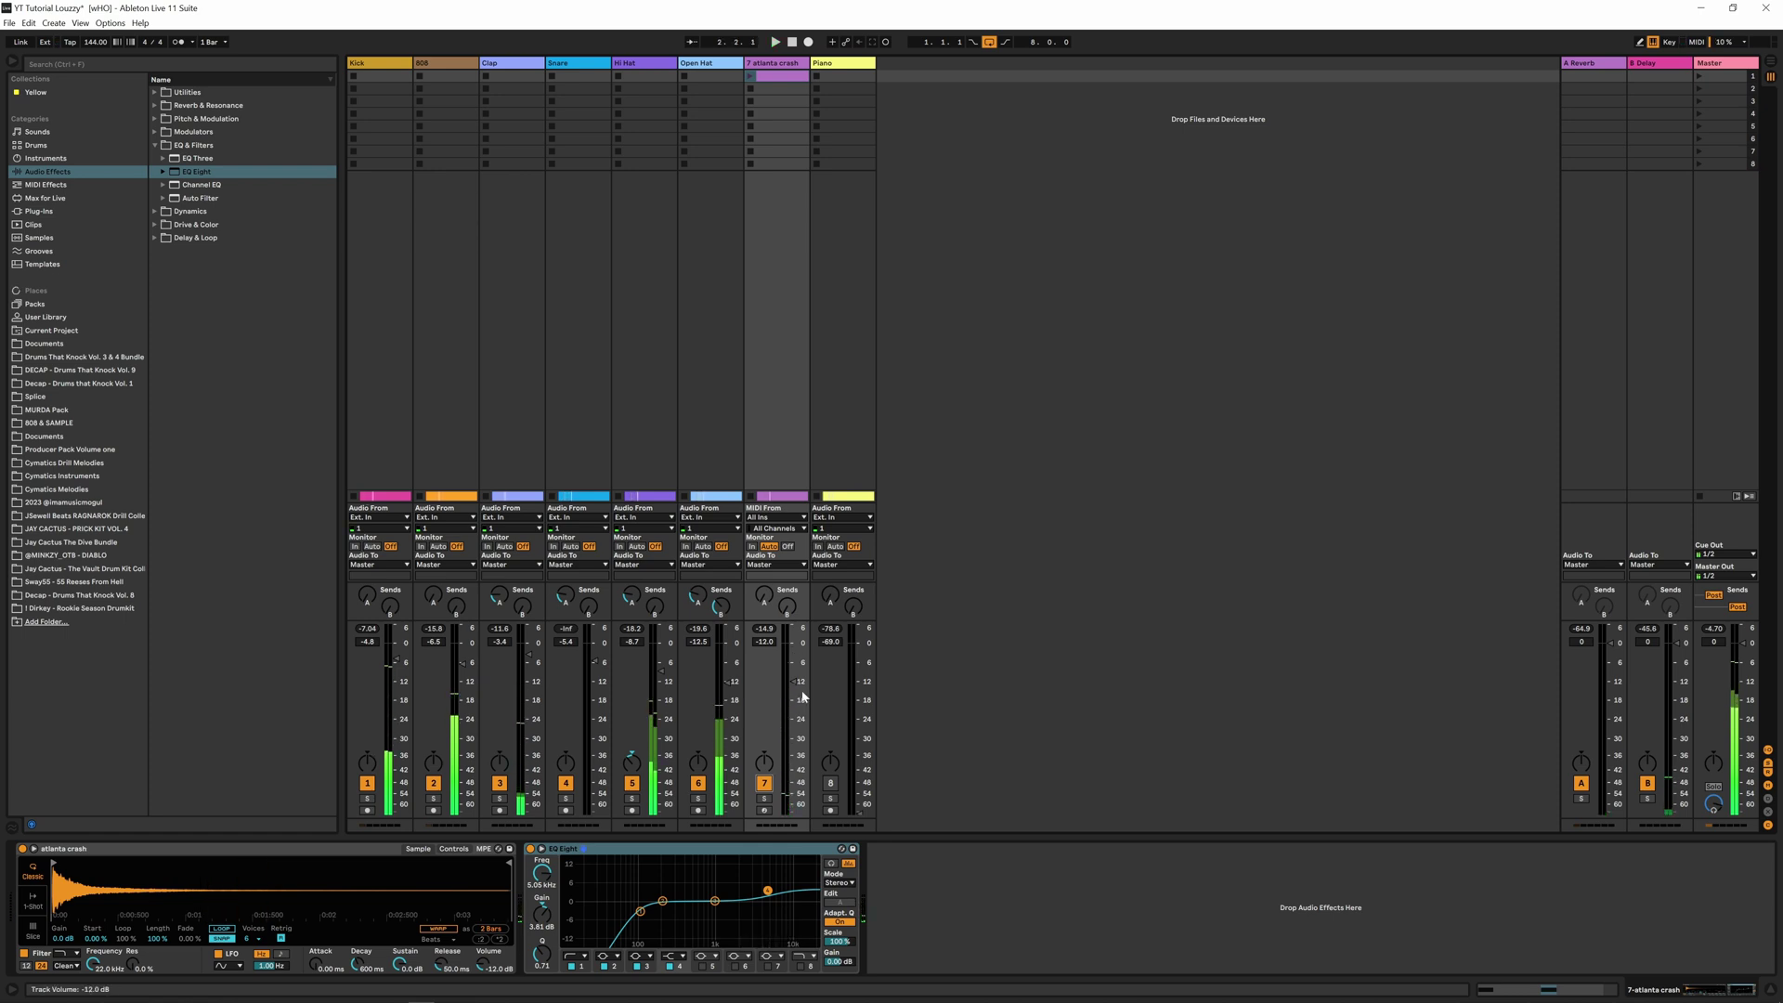
pyautogui.press('space')
pyautogui.moveTo(797, 683); pyautogui.dragTo(797, 695)
pyautogui.press('space')
pyautogui.press('space')
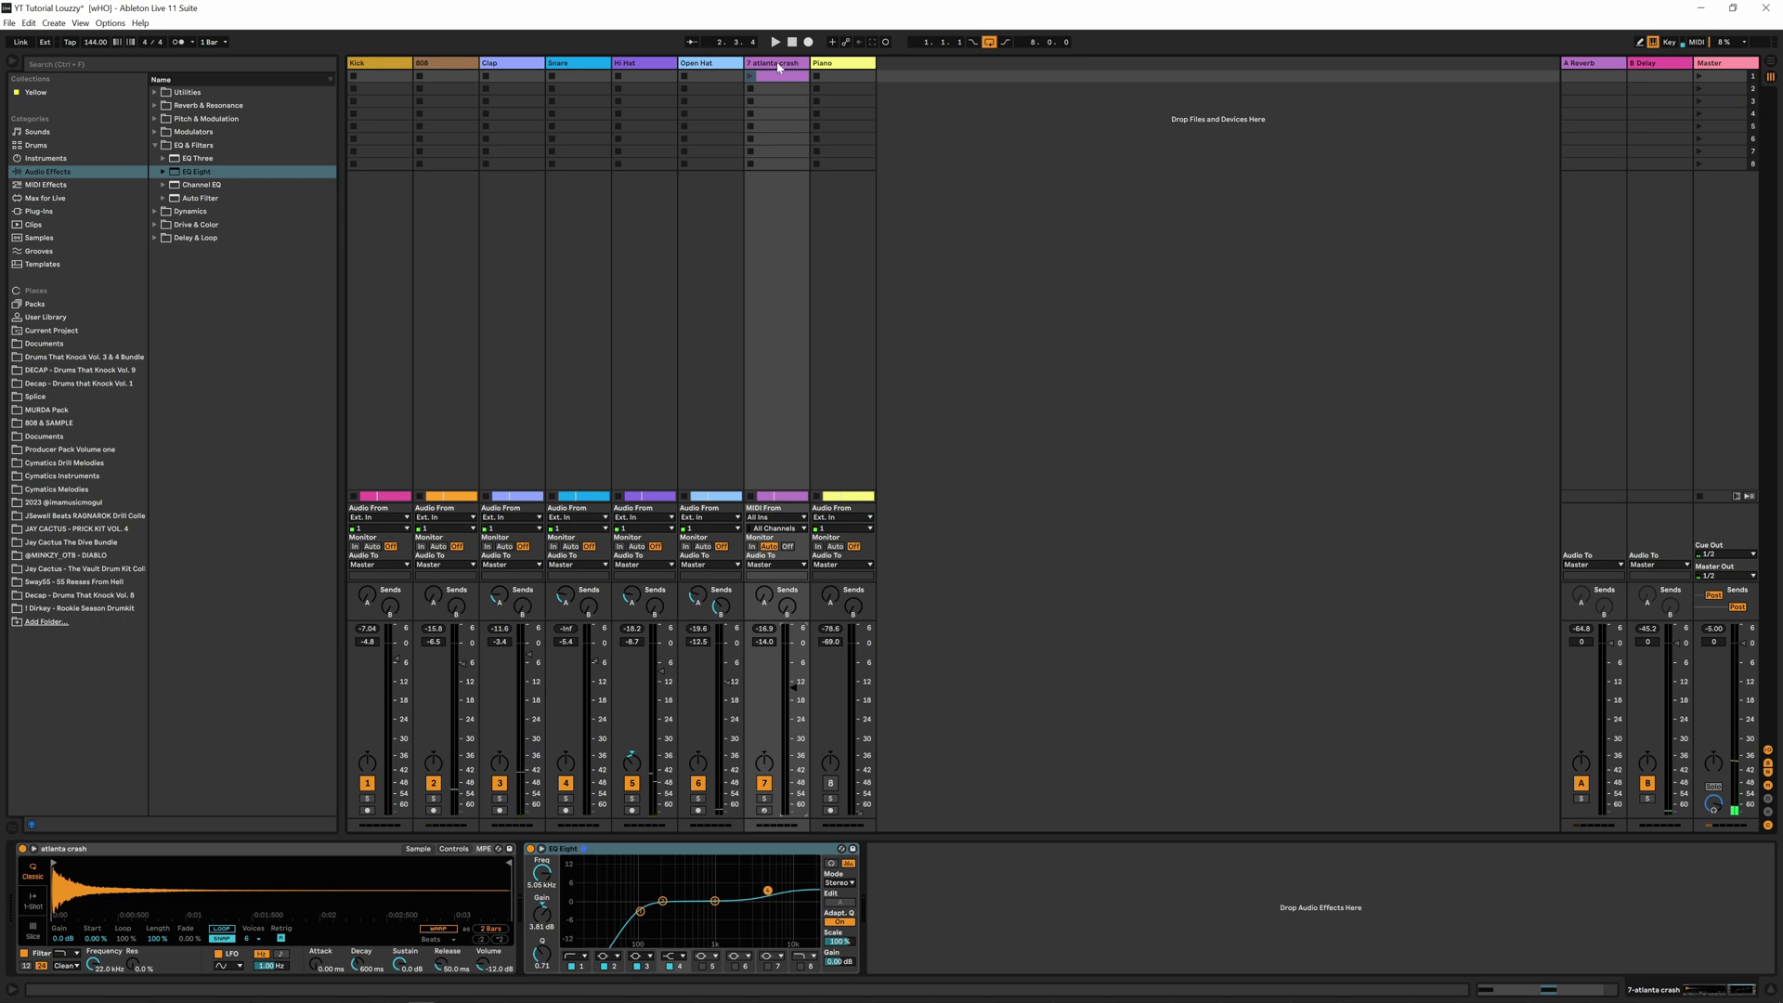
# Add an EQ Eight to the Piano track
pyautogui.click(840, 64)
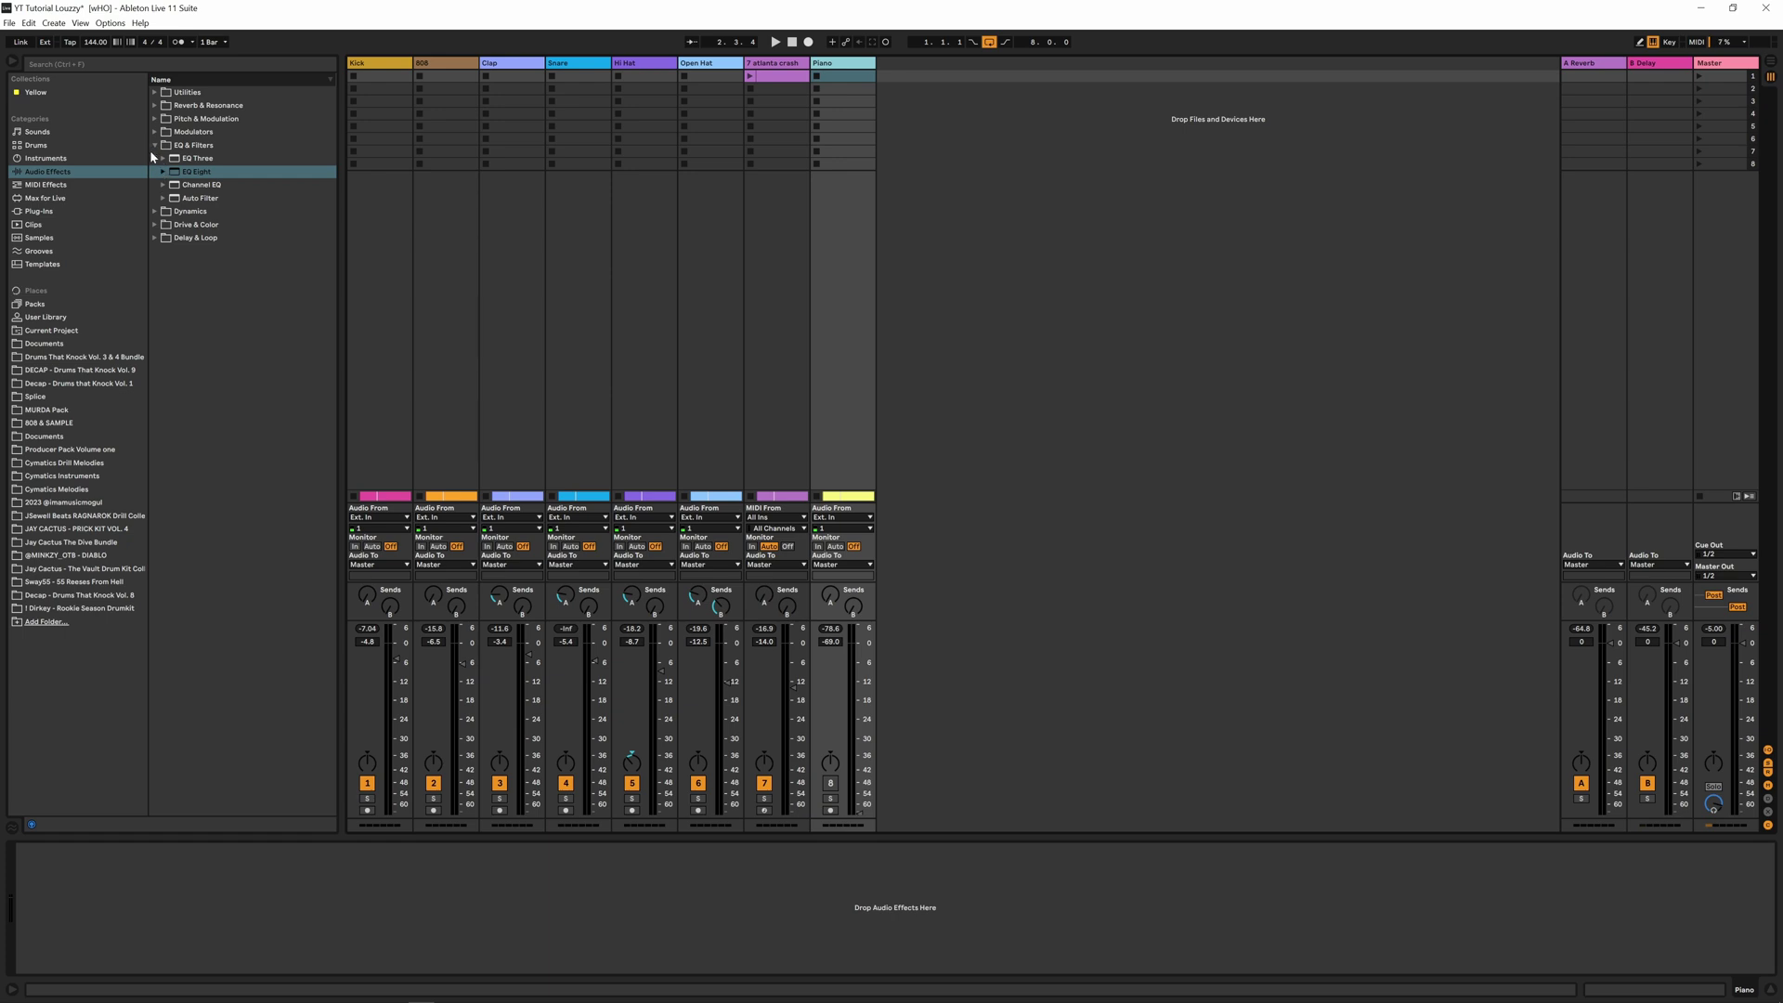
pyautogui.moveTo(195, 174); pyautogui.dragTo(196, 899)
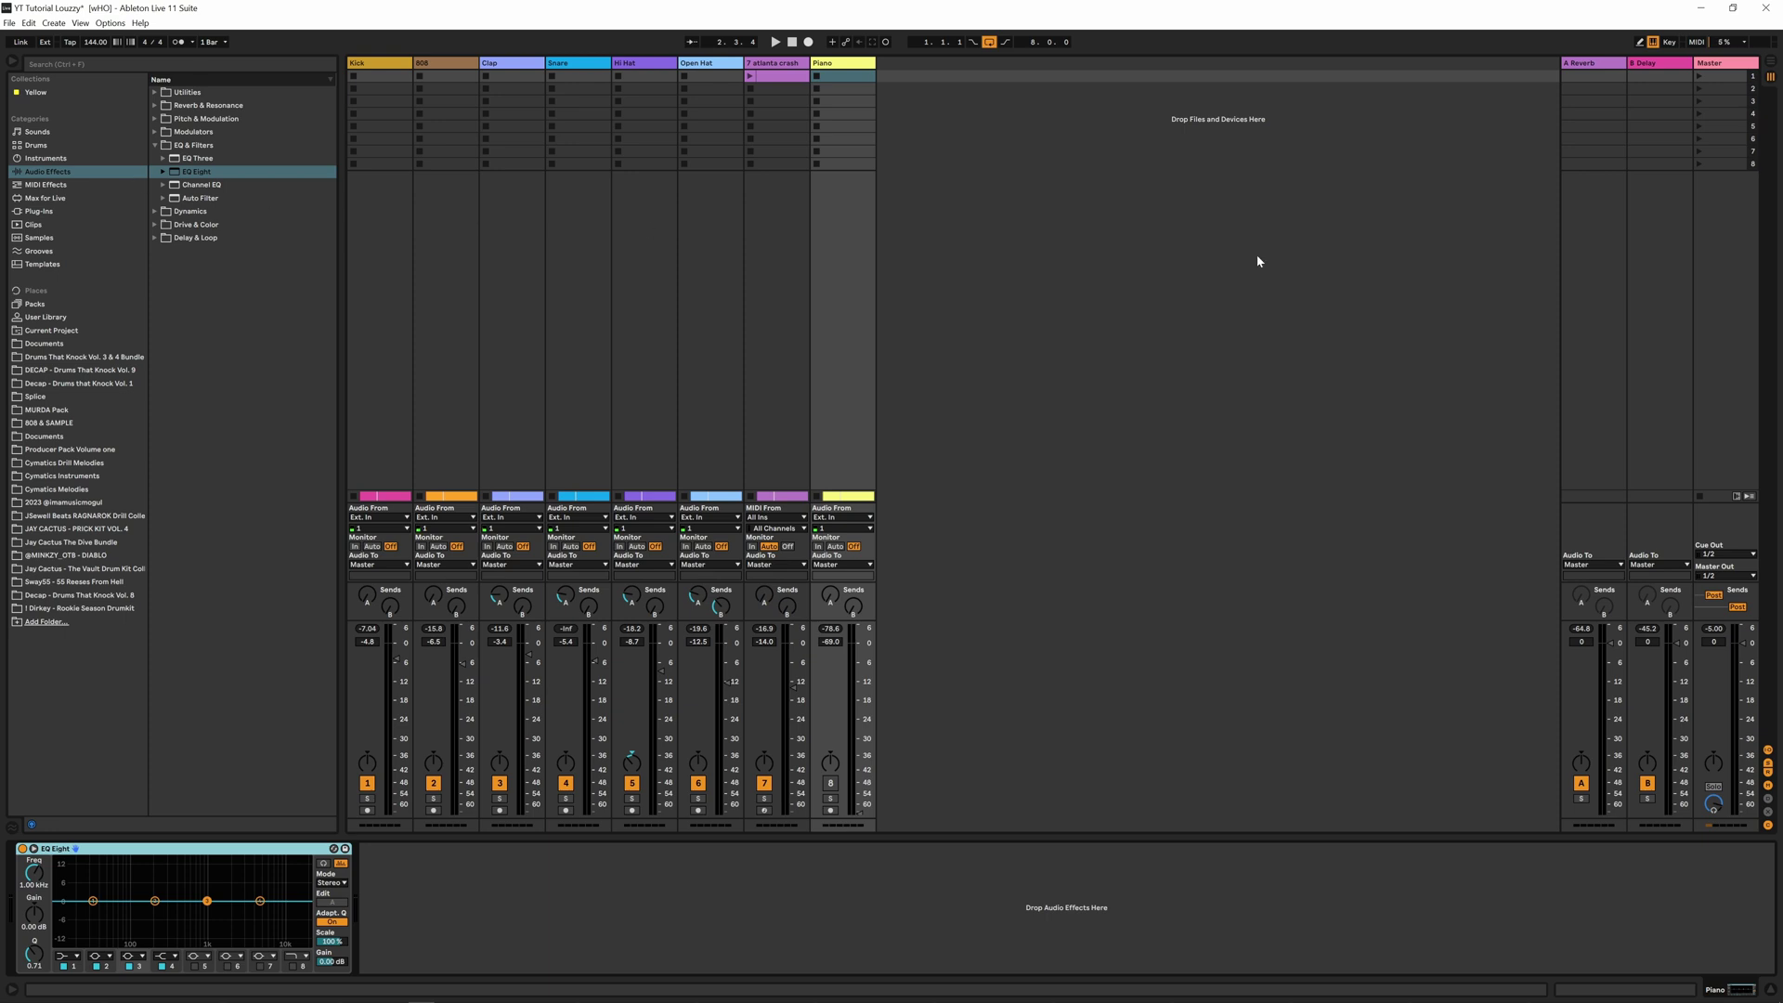
# Add the Imager module to Ozone on the Master and play the beat to examine its stereo spread
pyautogui.click(1714, 65)
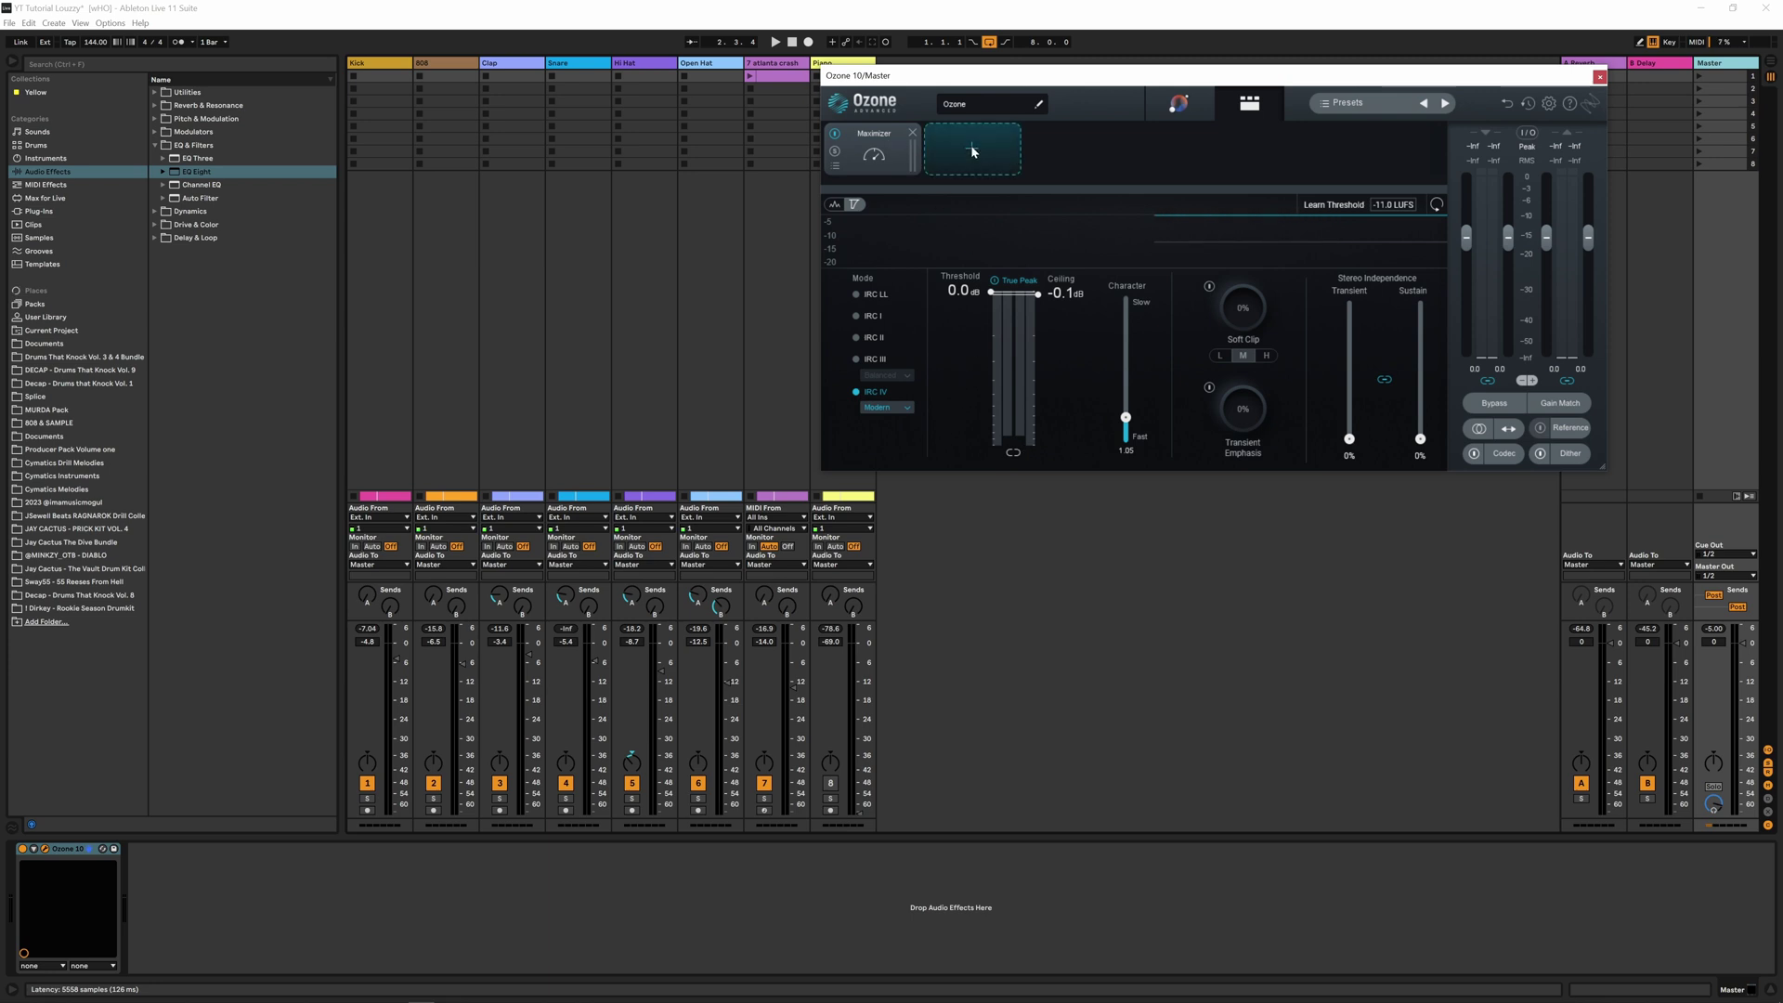
pyautogui.click(973, 152)
pyautogui.click(965, 254)
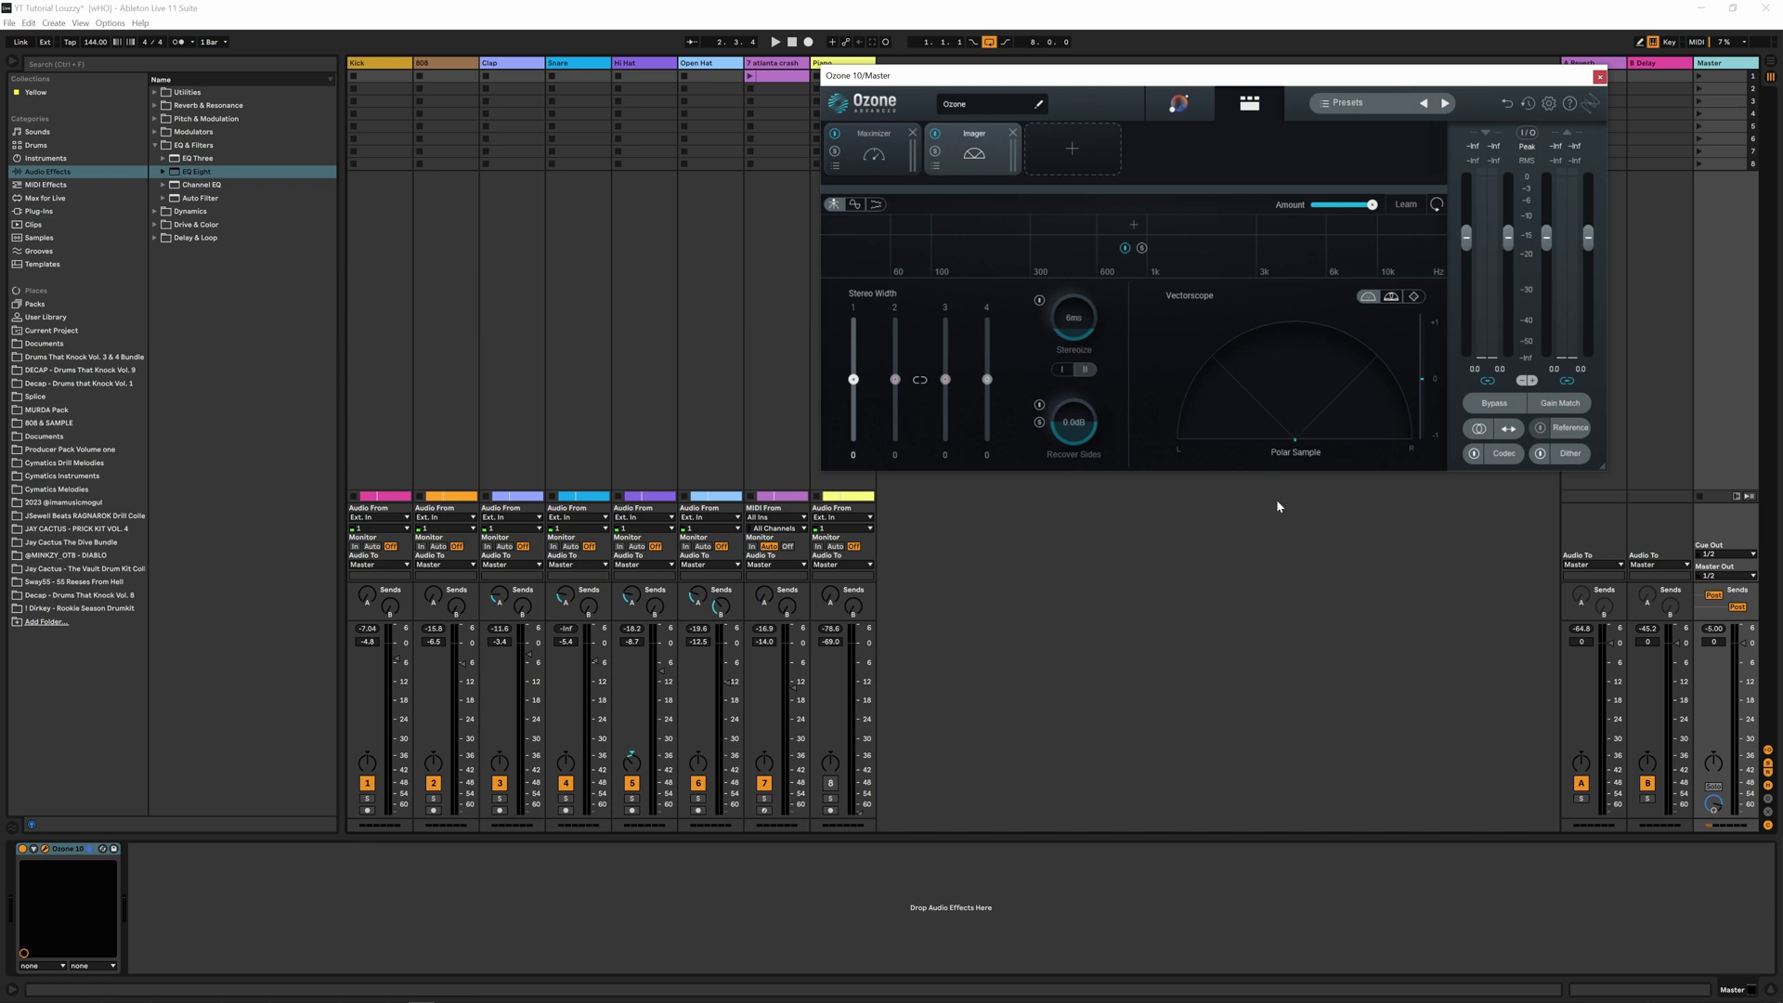
pyautogui.press('space')
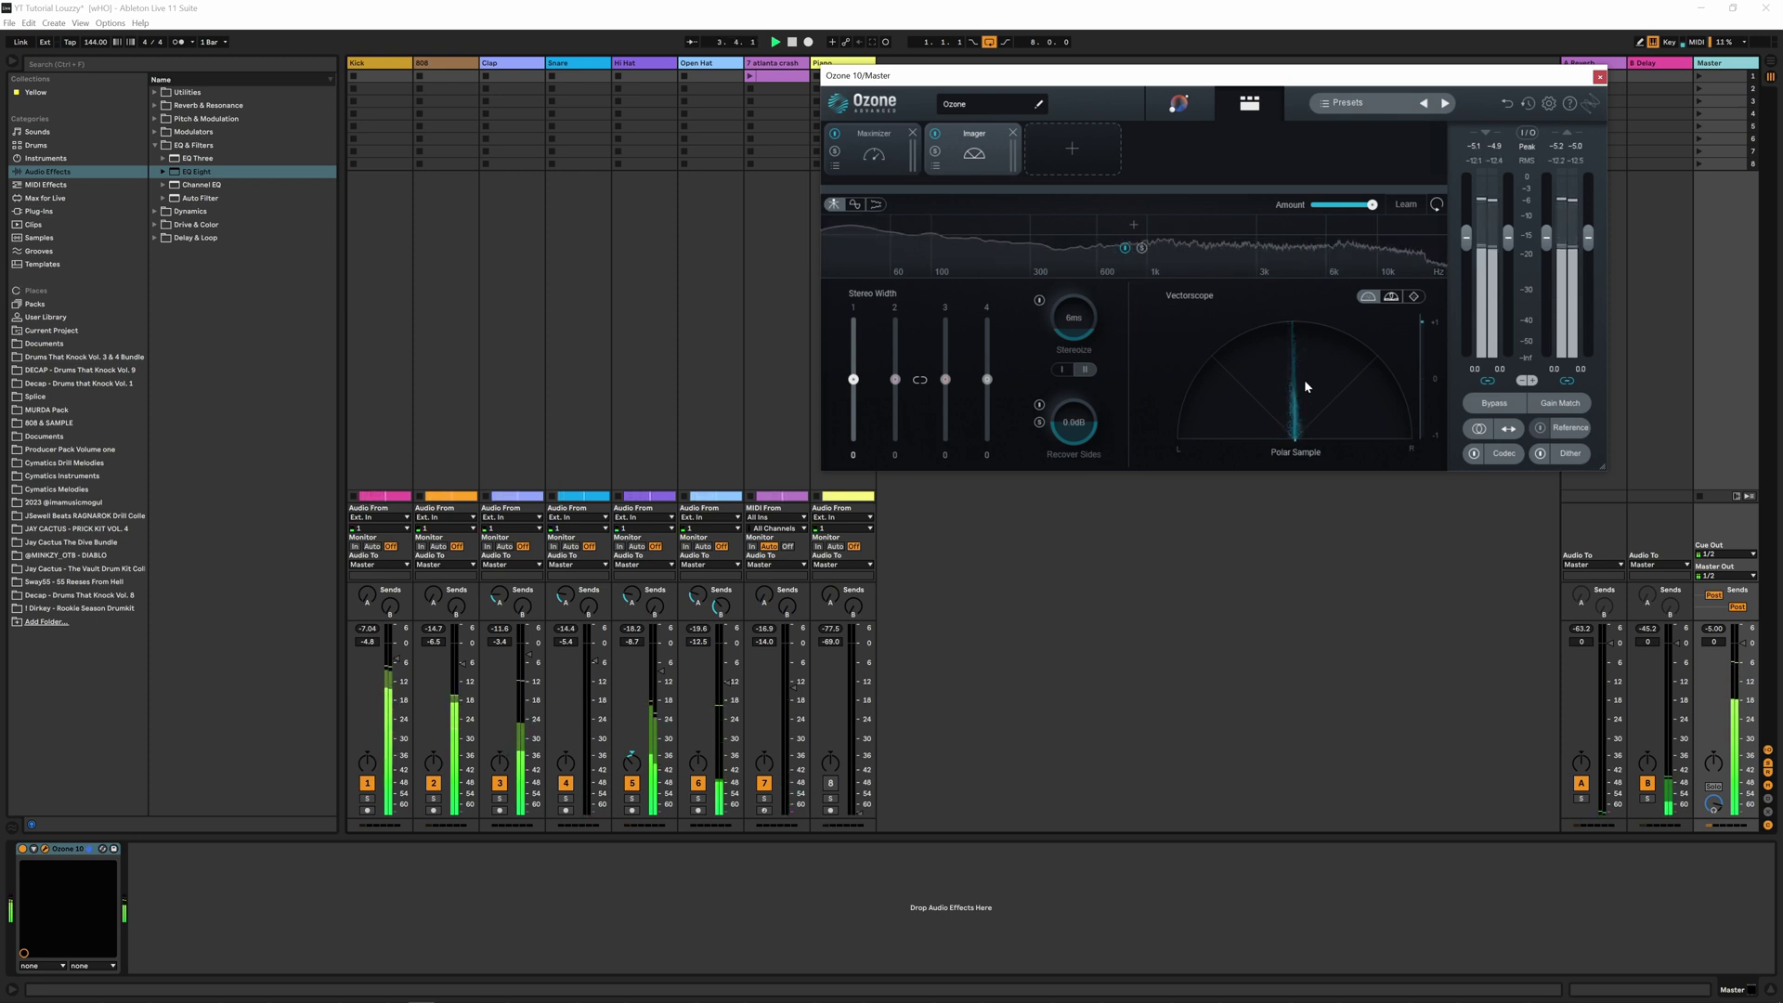
pyautogui.press('space')
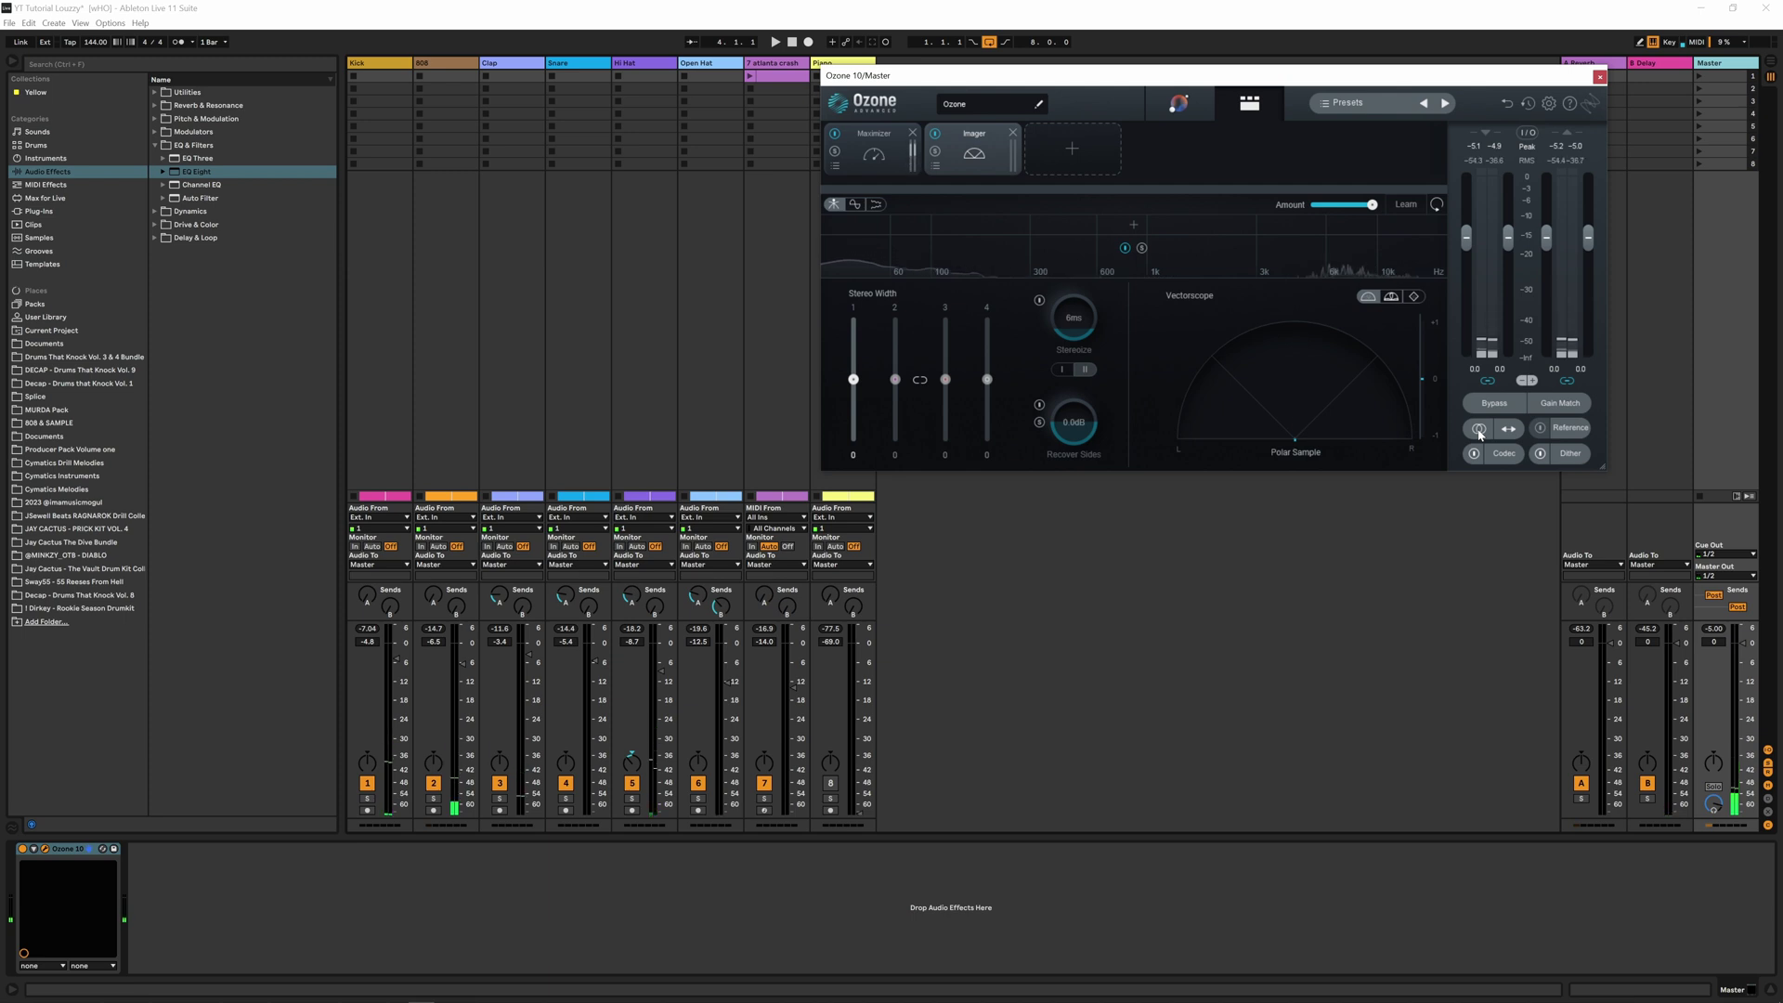
# Unmute the Piano and raise its volume to -17.0 dB while monitoring the Master in mono, and switch back to stereo
pyautogui.click(1480, 429)
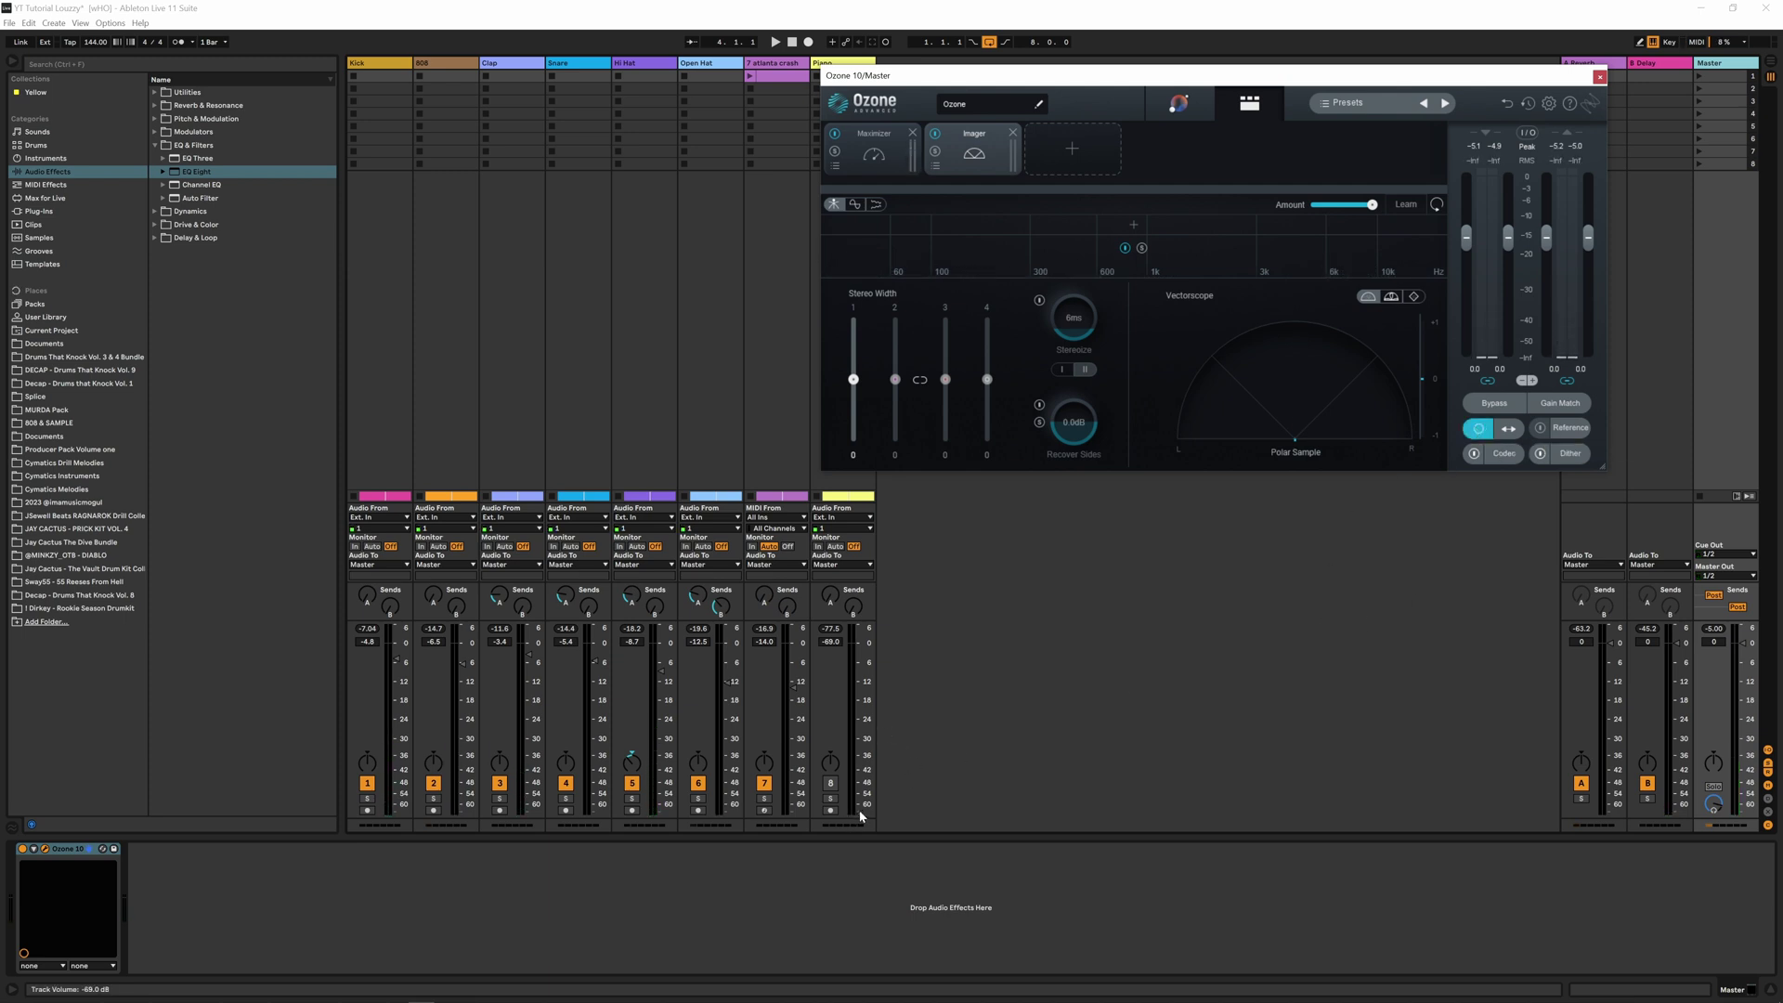
pyautogui.click(834, 785)
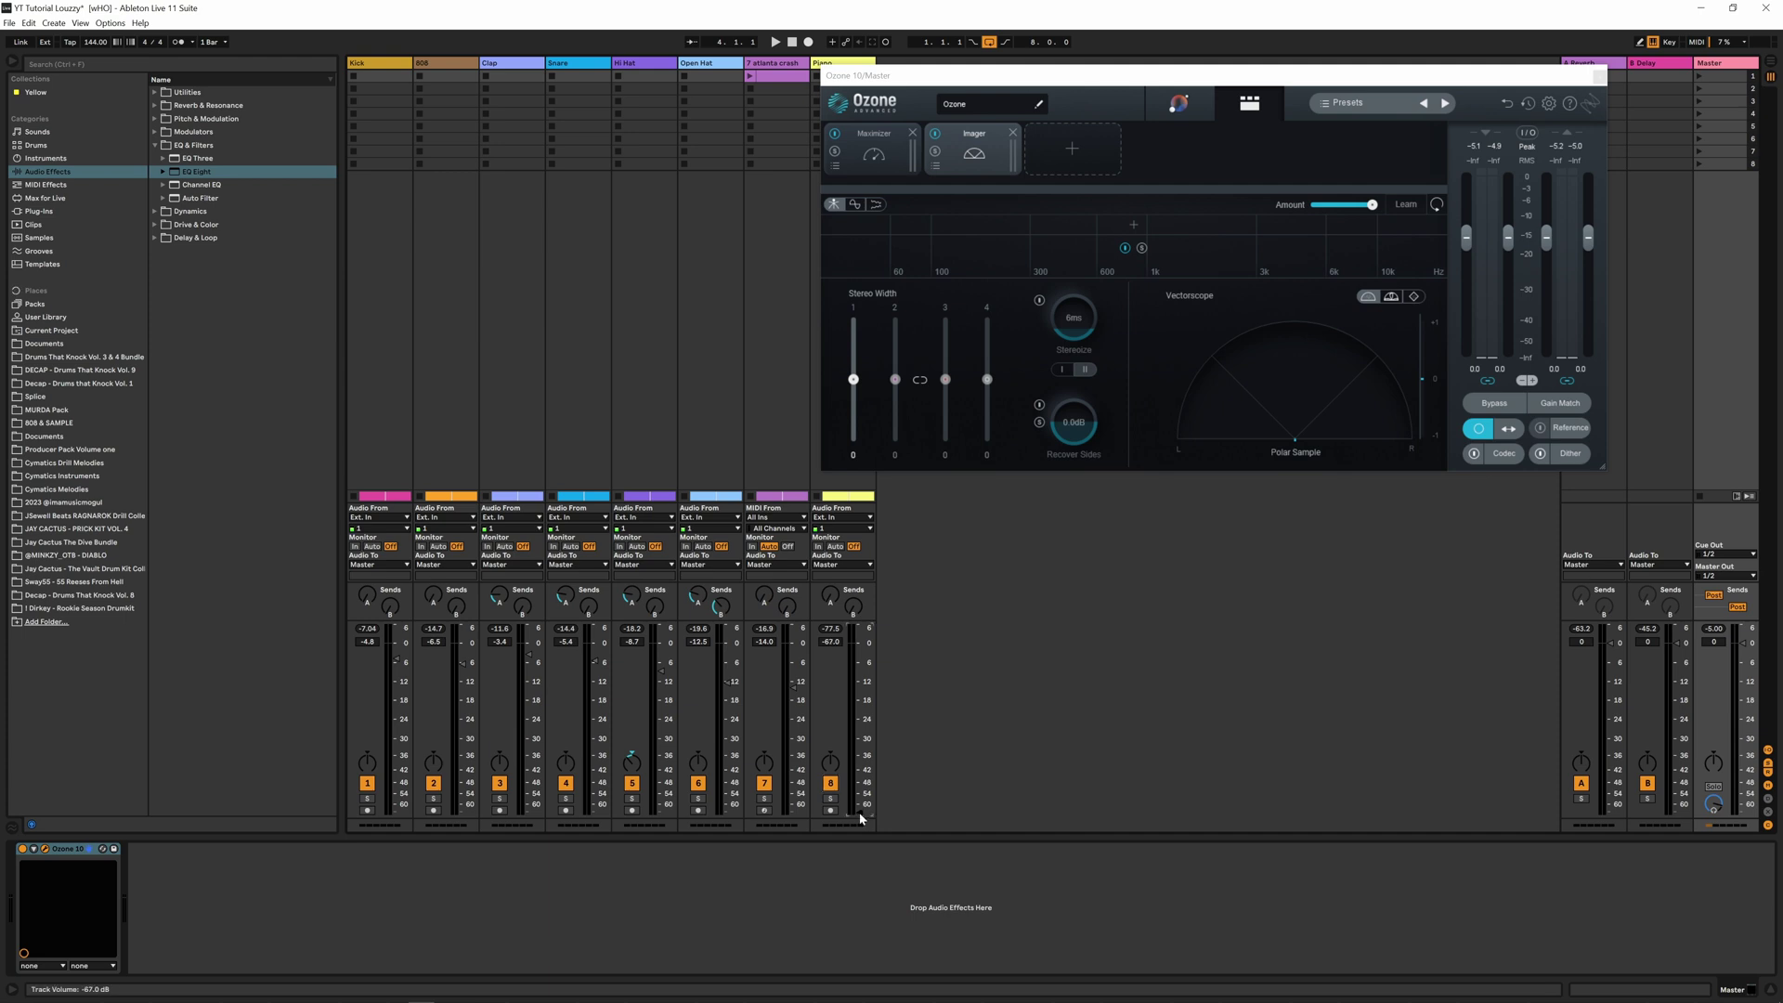
pyautogui.press('space')
pyautogui.moveTo(860, 815); pyautogui.dragTo(860, 696)
pyautogui.click(1479, 428)
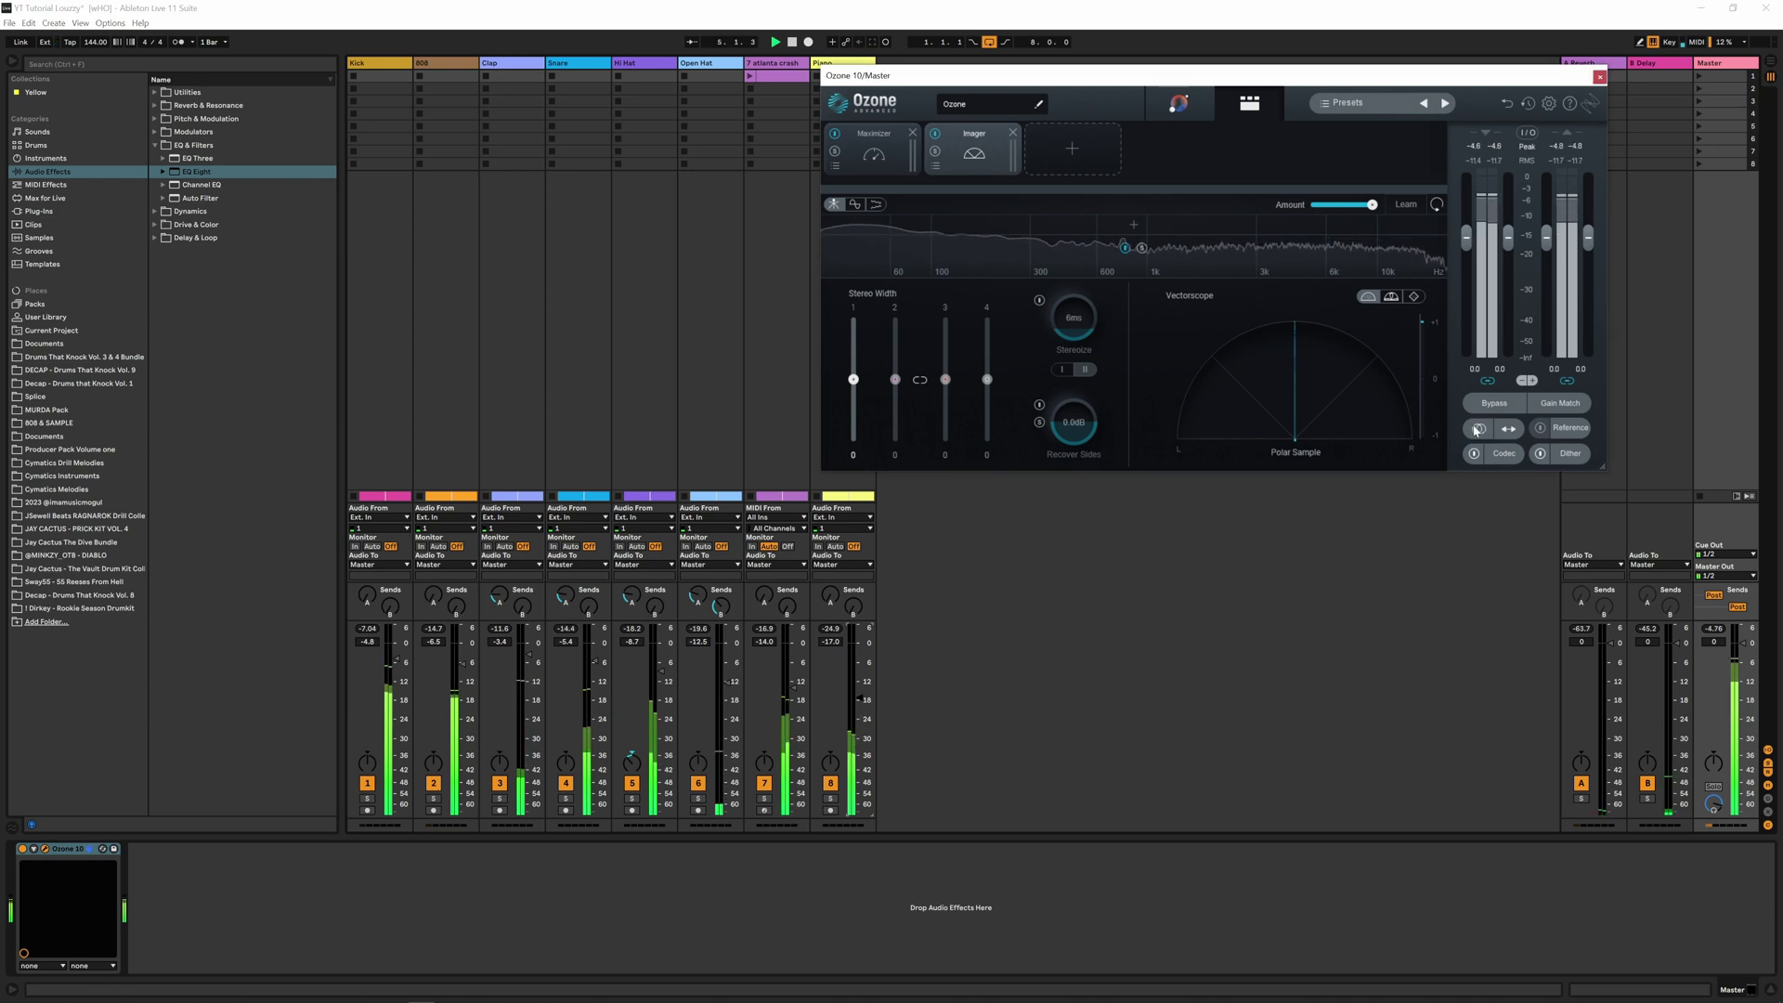
# Set the Piano's volume to -13.8 dB by comparing mono and stereo playback, finishing in stereo with playback stopped
pyautogui.click(1480, 428)
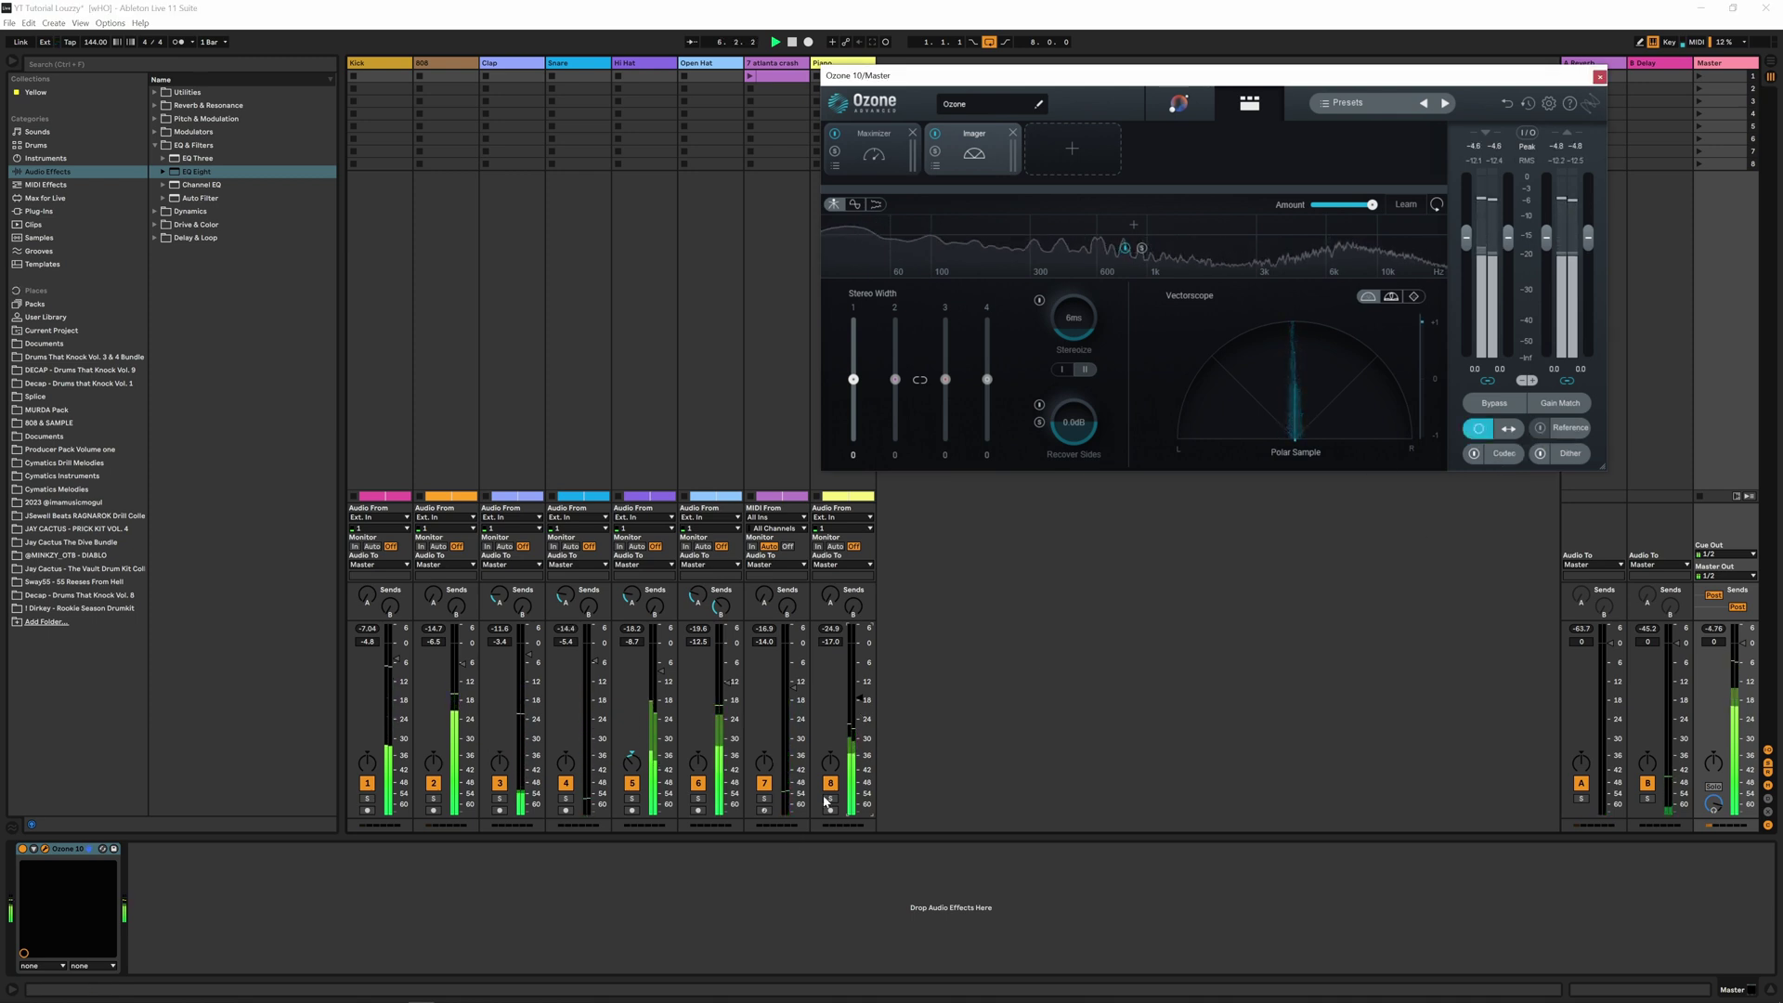
pyautogui.moveTo(830, 642)
pyautogui.mouseDown()
pyautogui.moveTo(831, 622)
pyautogui.moveTo(830, 639)
pyautogui.mouseUp()
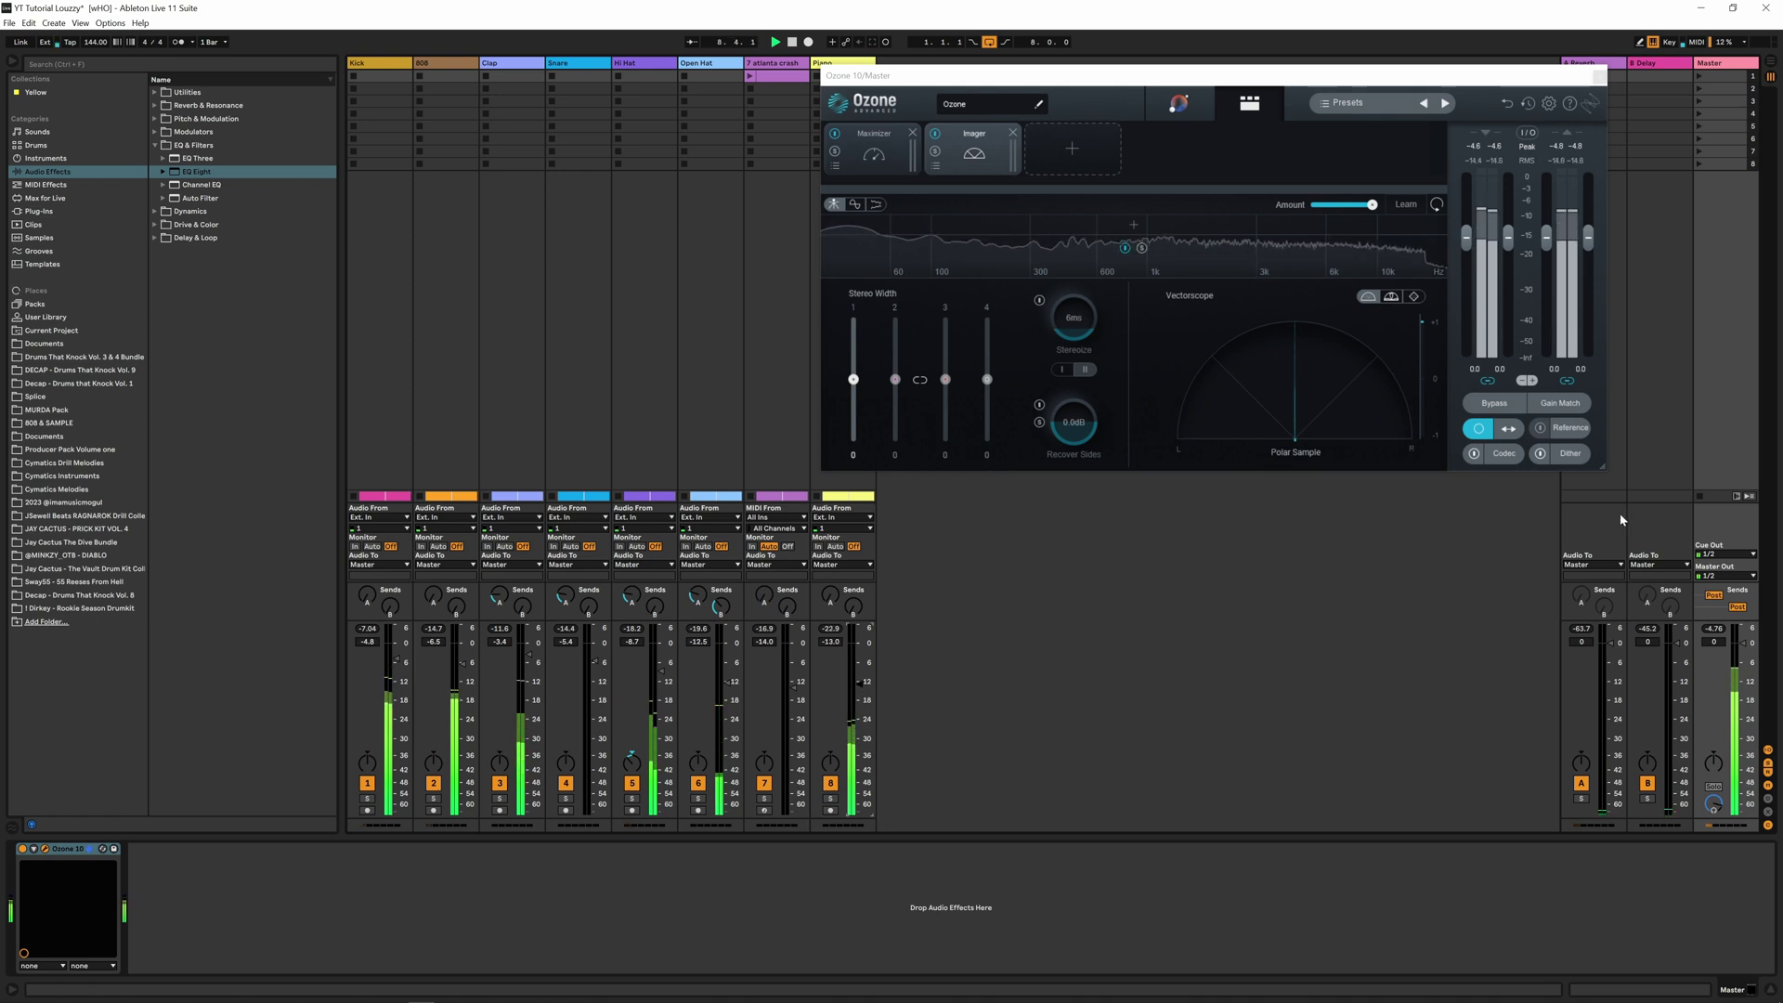
pyautogui.click(1479, 429)
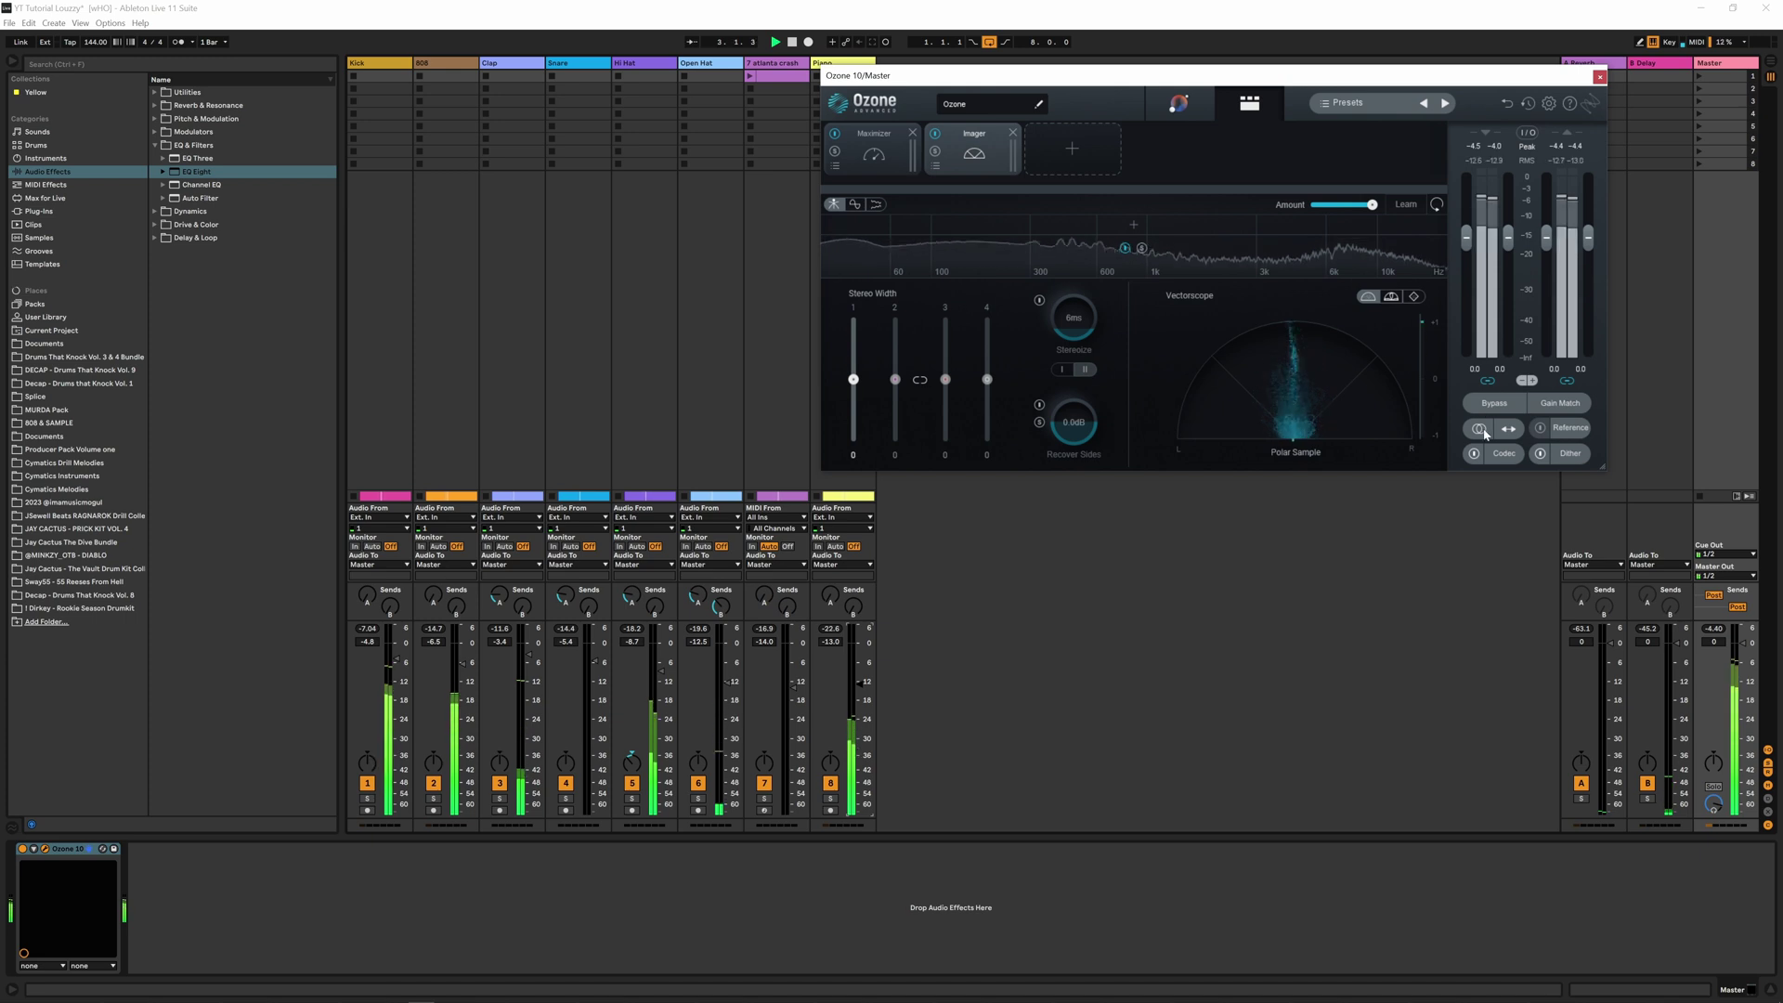
pyautogui.click(1479, 428)
pyautogui.click(862, 695)
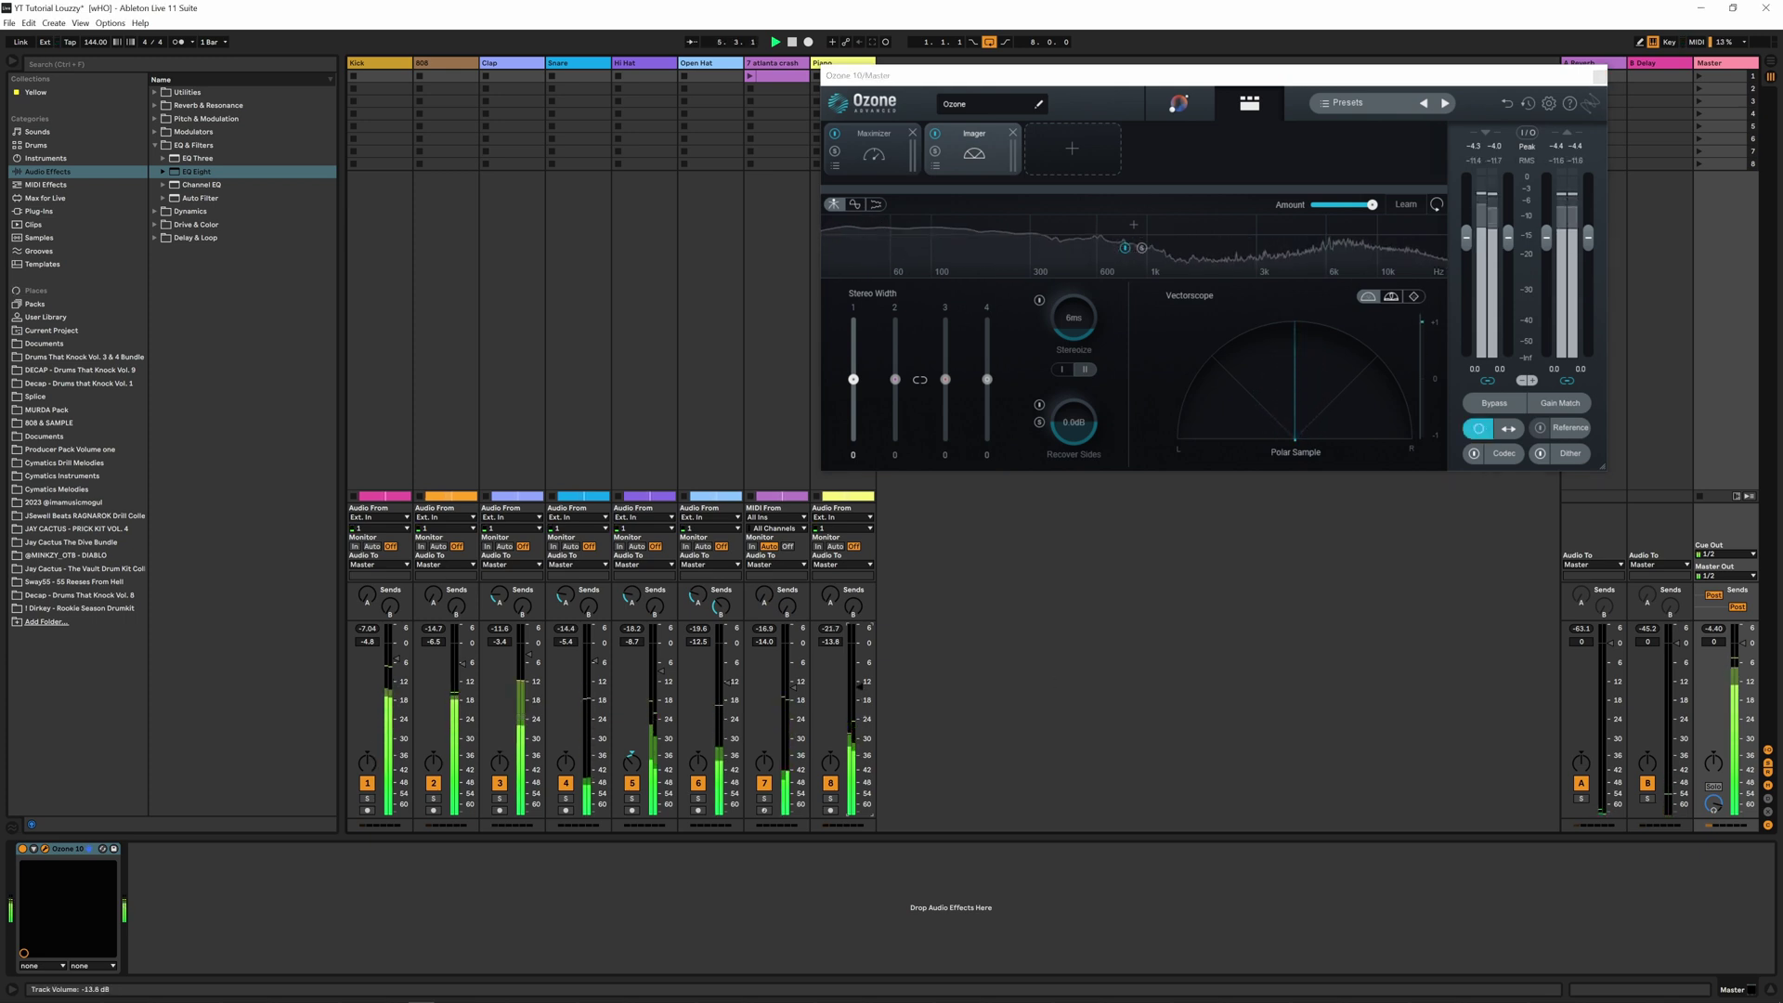
pyautogui.click(1479, 428)
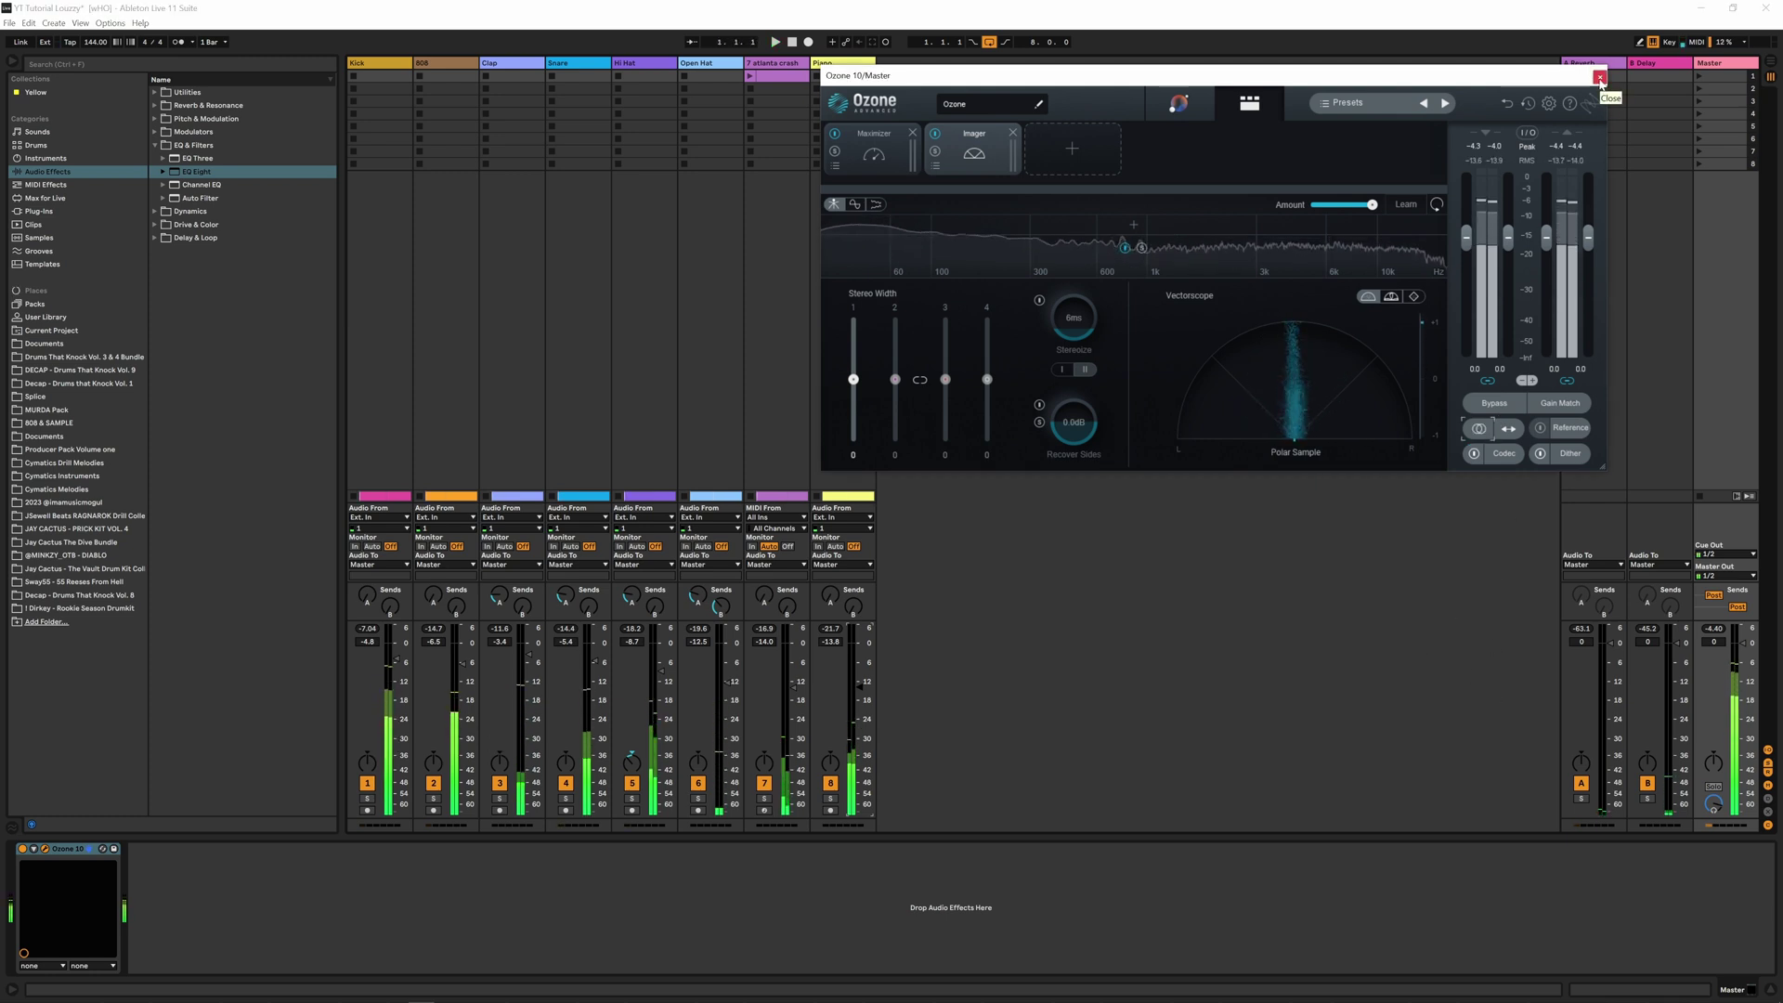
pyautogui.press('space')
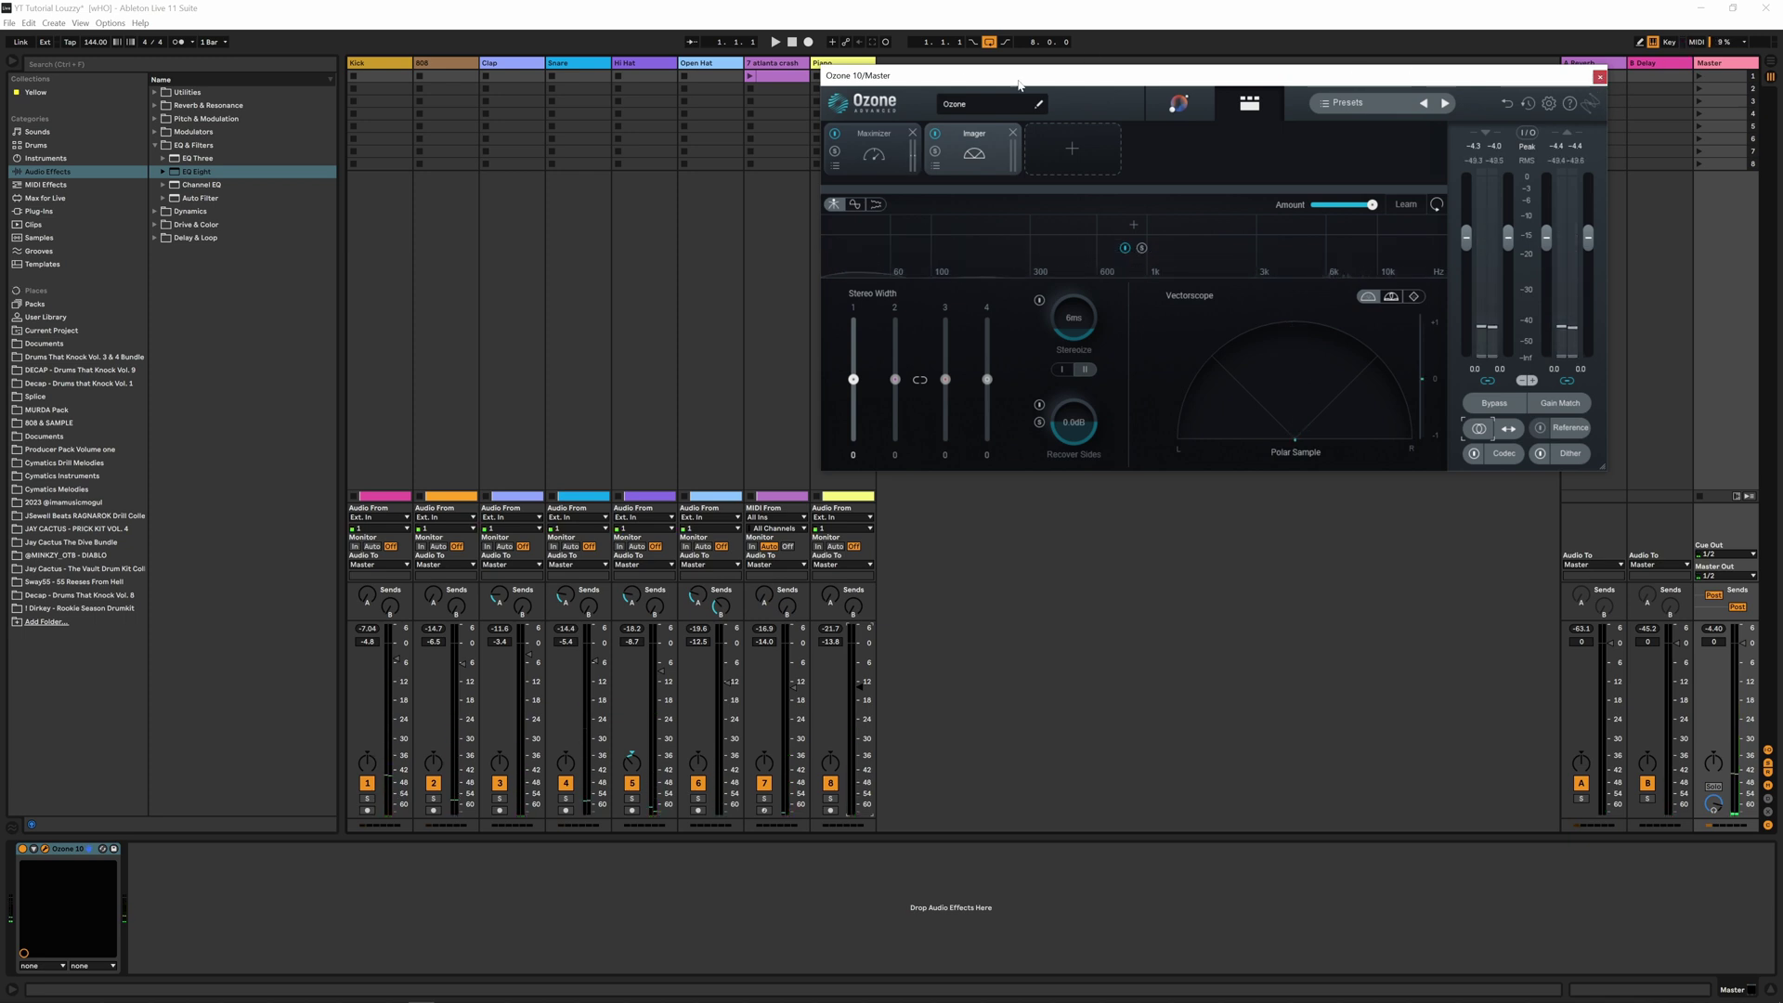
# Change band 1 of the Piano's EQ Eight to a low cut and band 4 to a high cut
pyautogui.click(837, 63)
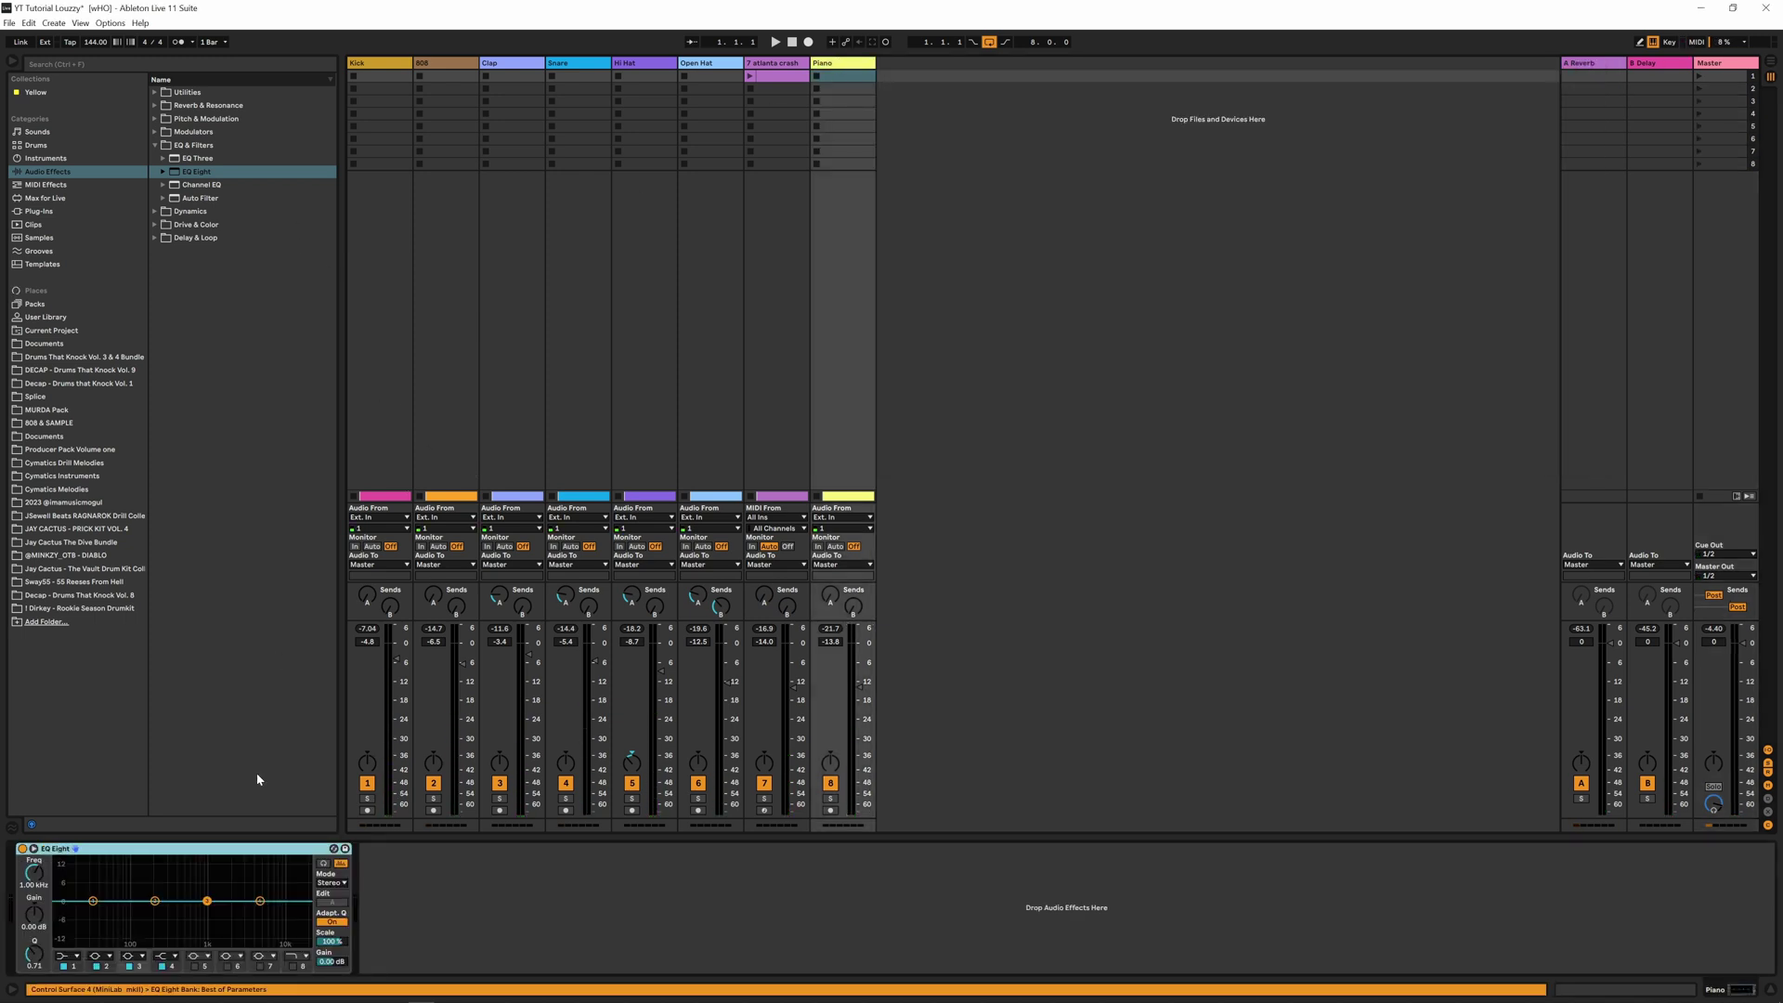
pyautogui.click(63, 964)
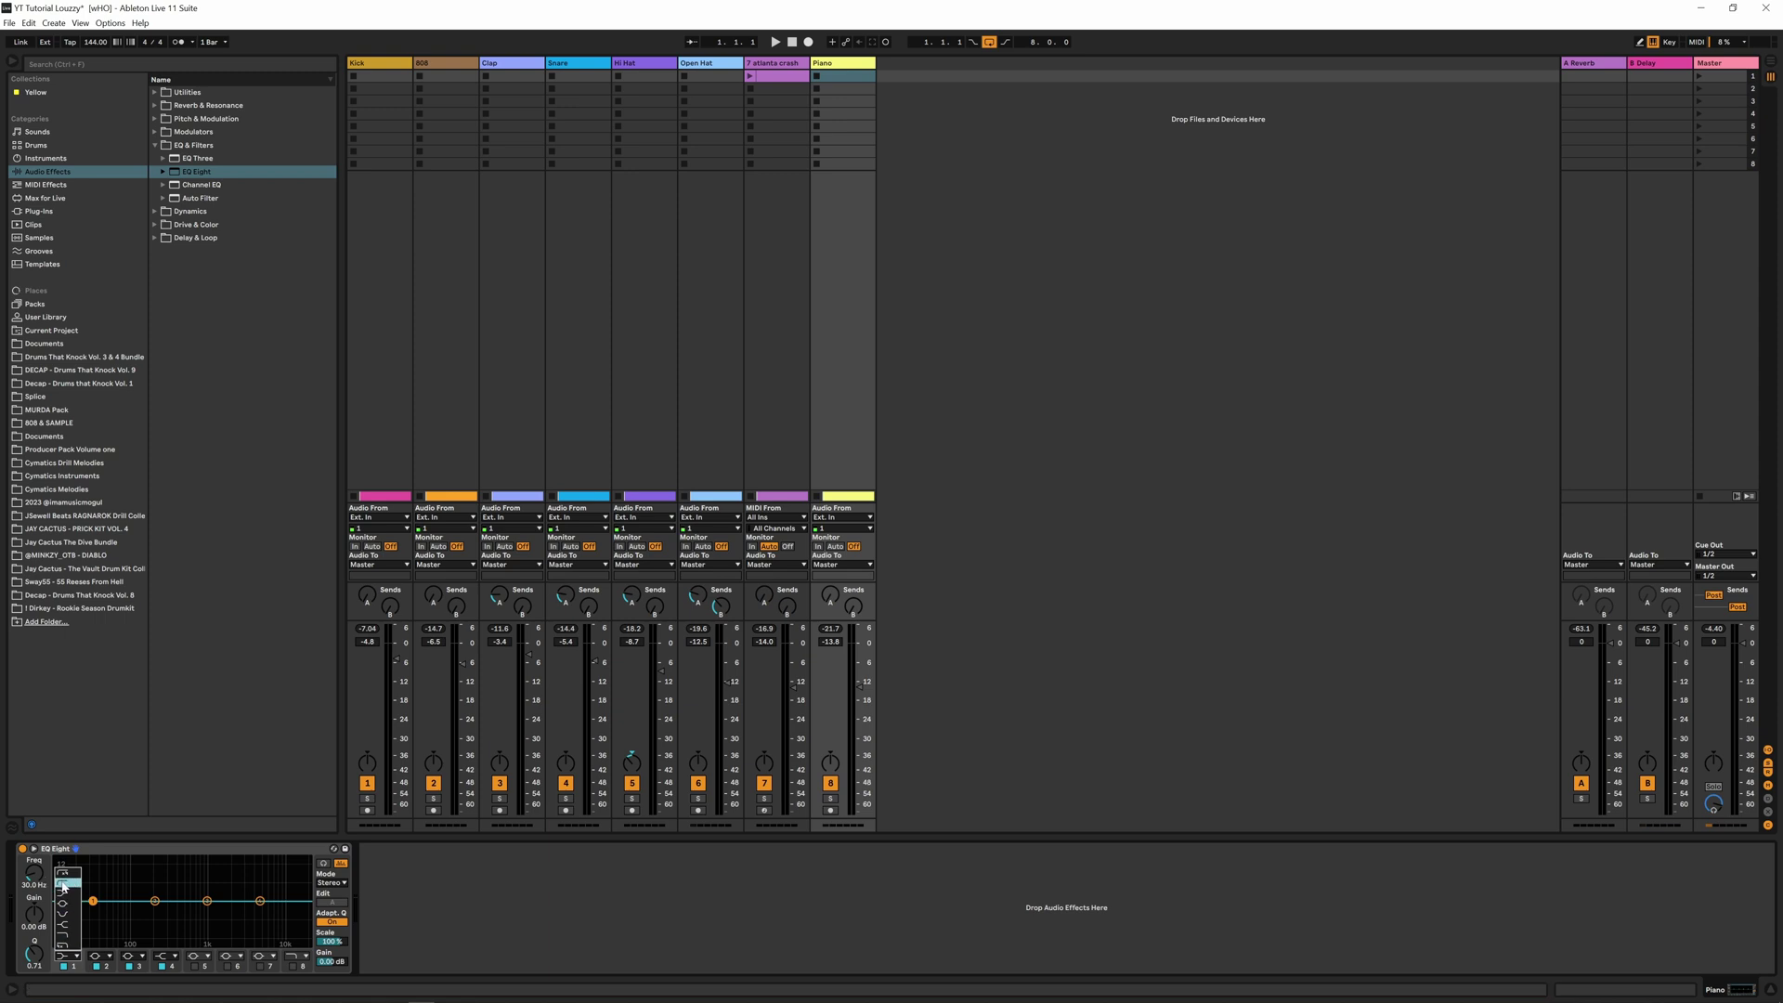
pyautogui.click(260, 901)
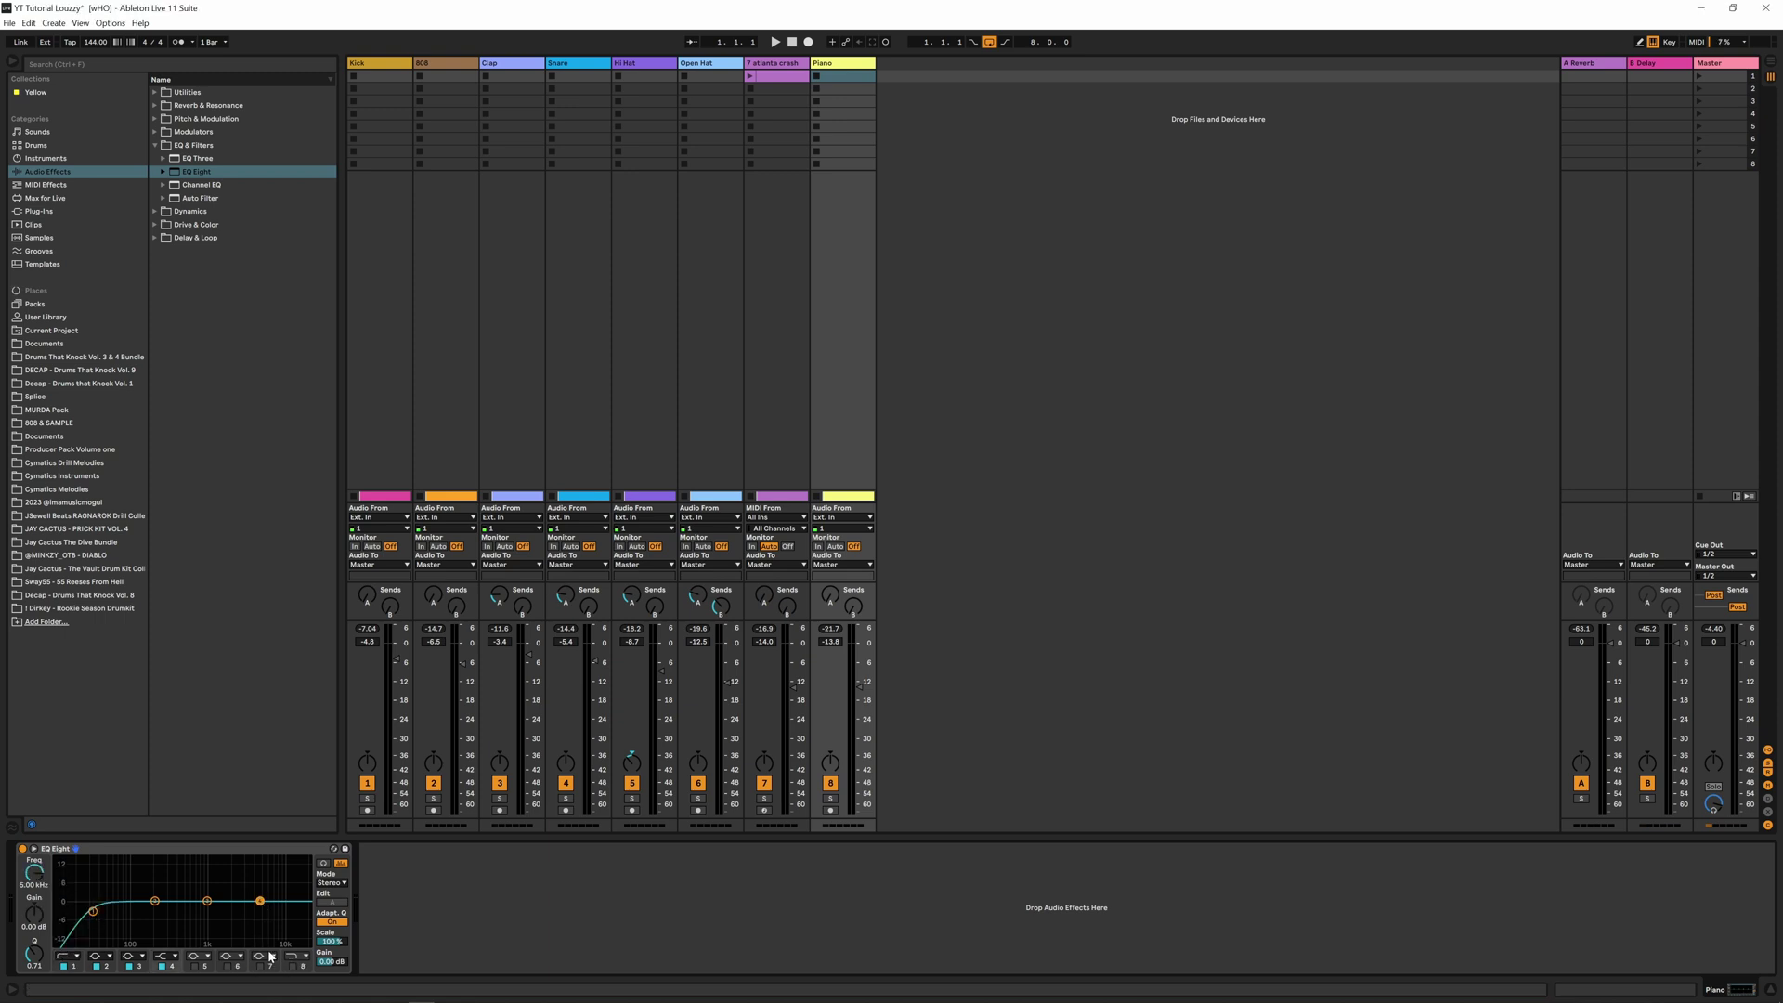
pyautogui.click(165, 957)
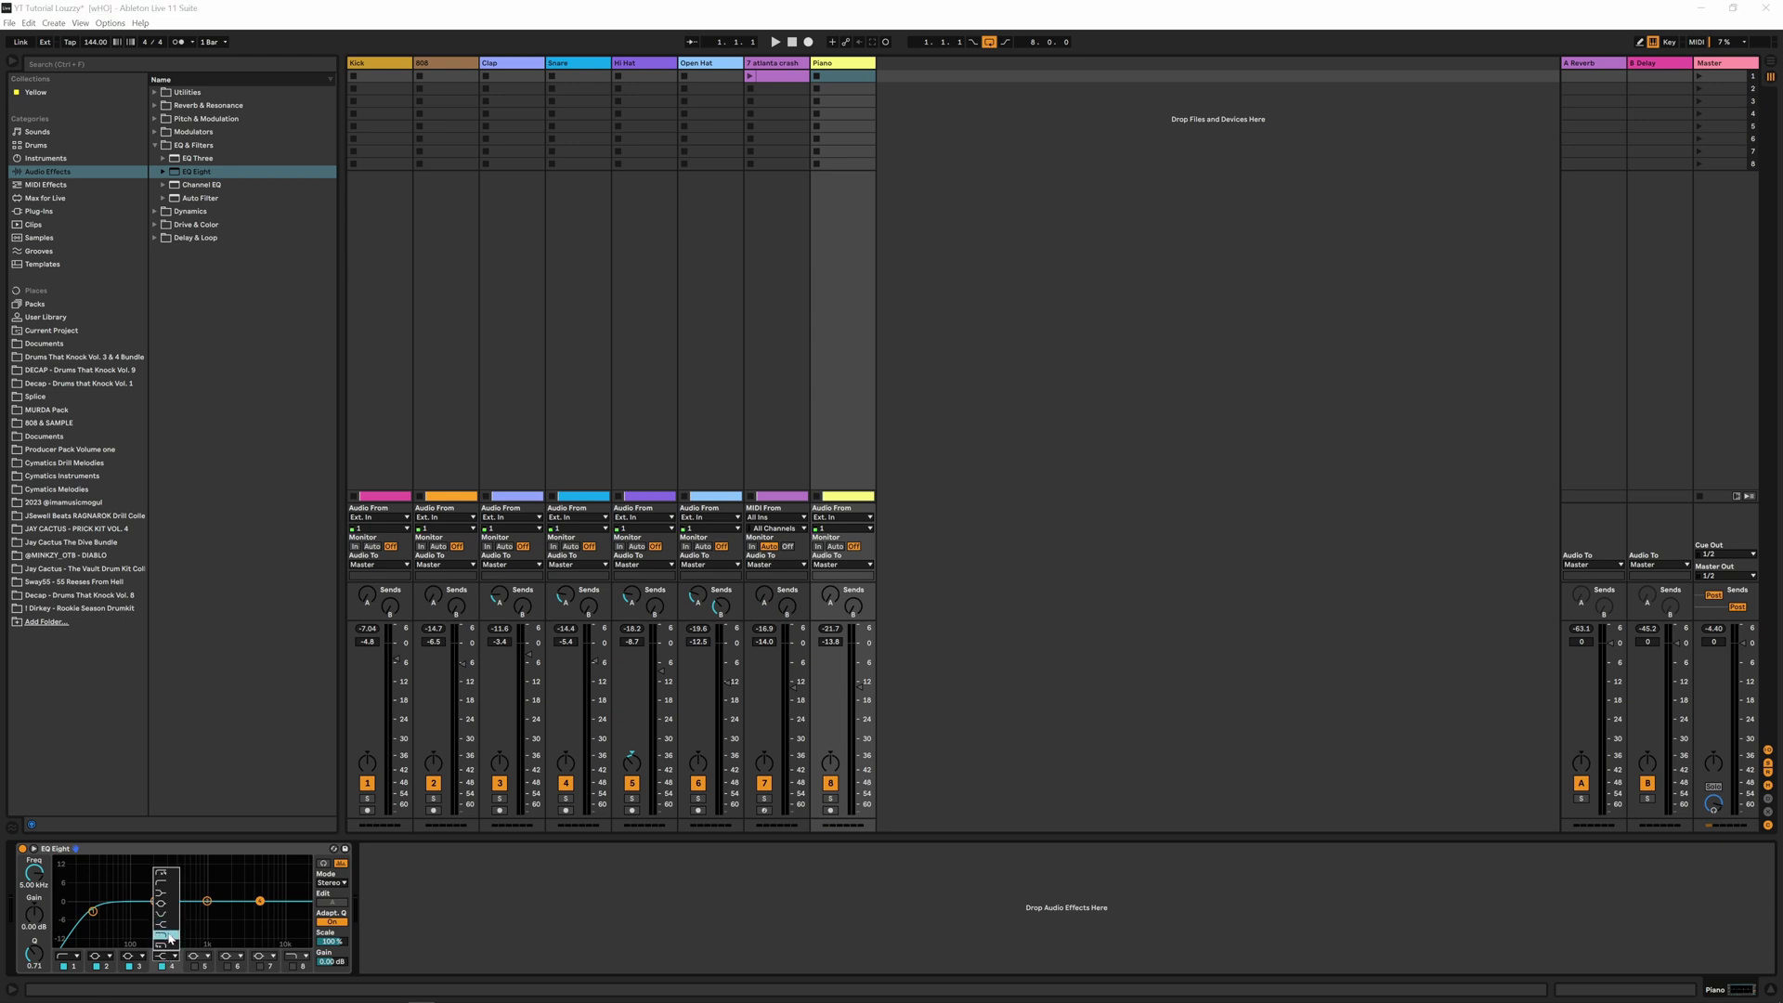
pyautogui.click(165, 934)
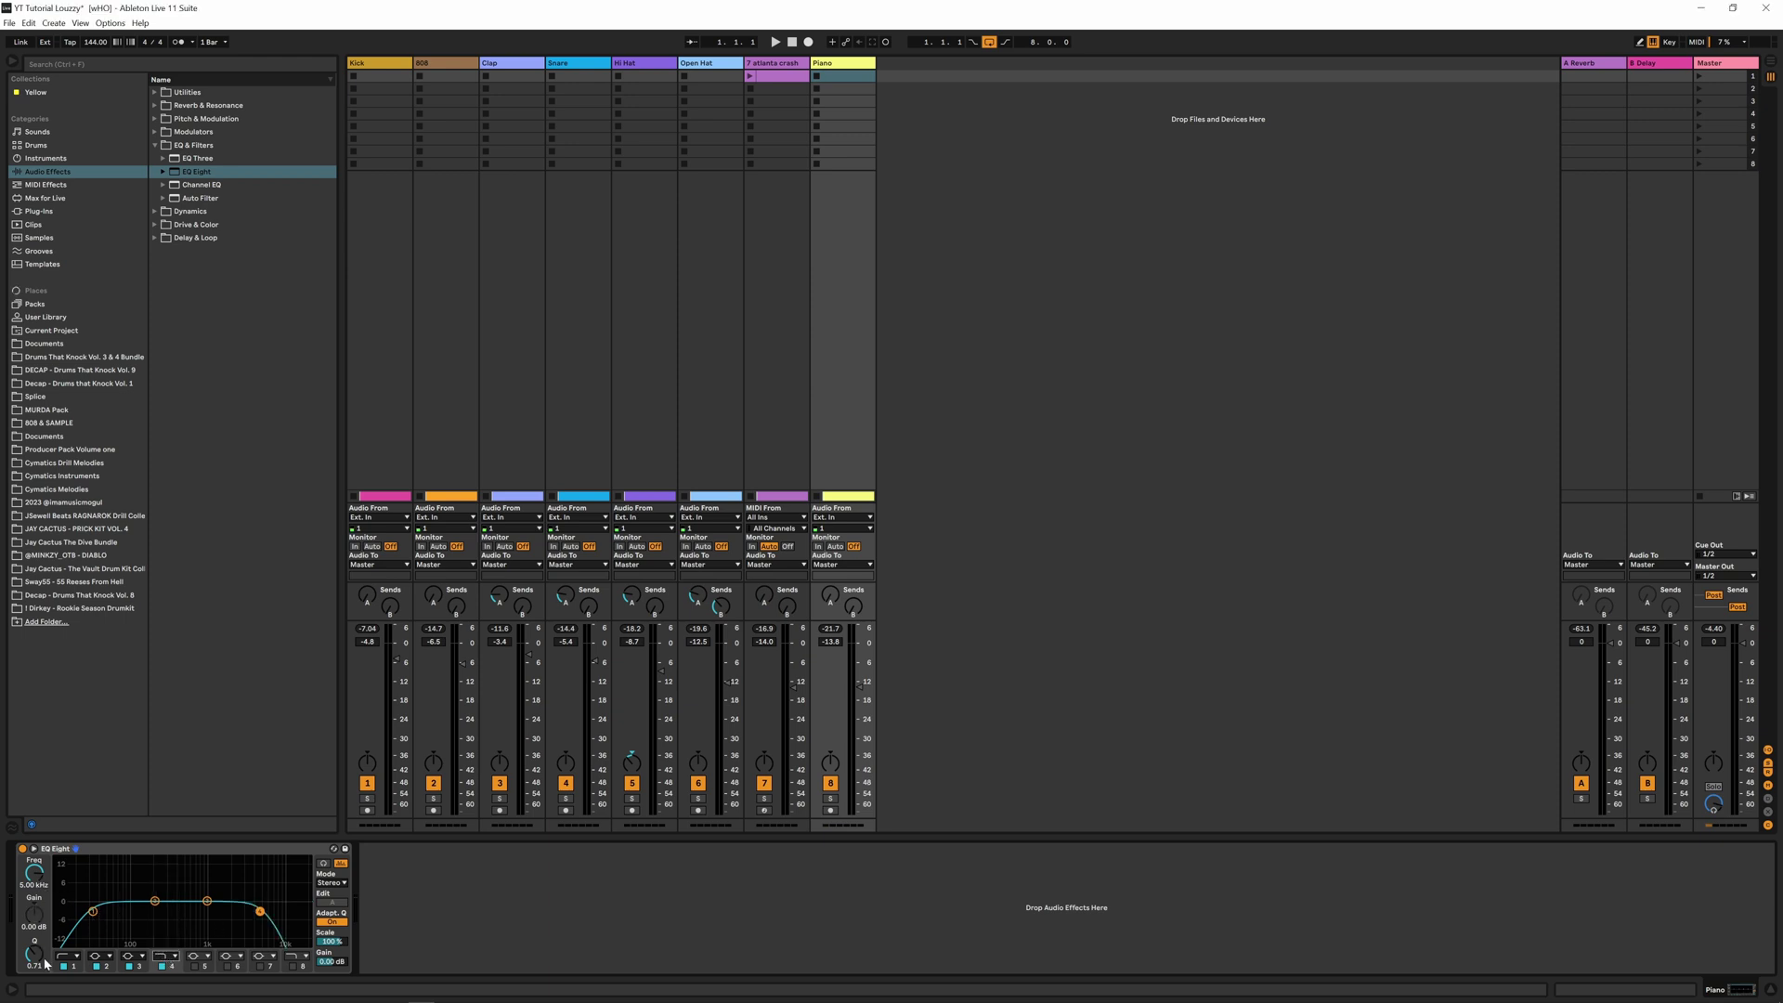
# Narrow the Piano's low and high cuts toward the midrange, boost band 3 by about 3.8 dB at 1.14 kHz, and listen
pyautogui.press('space')
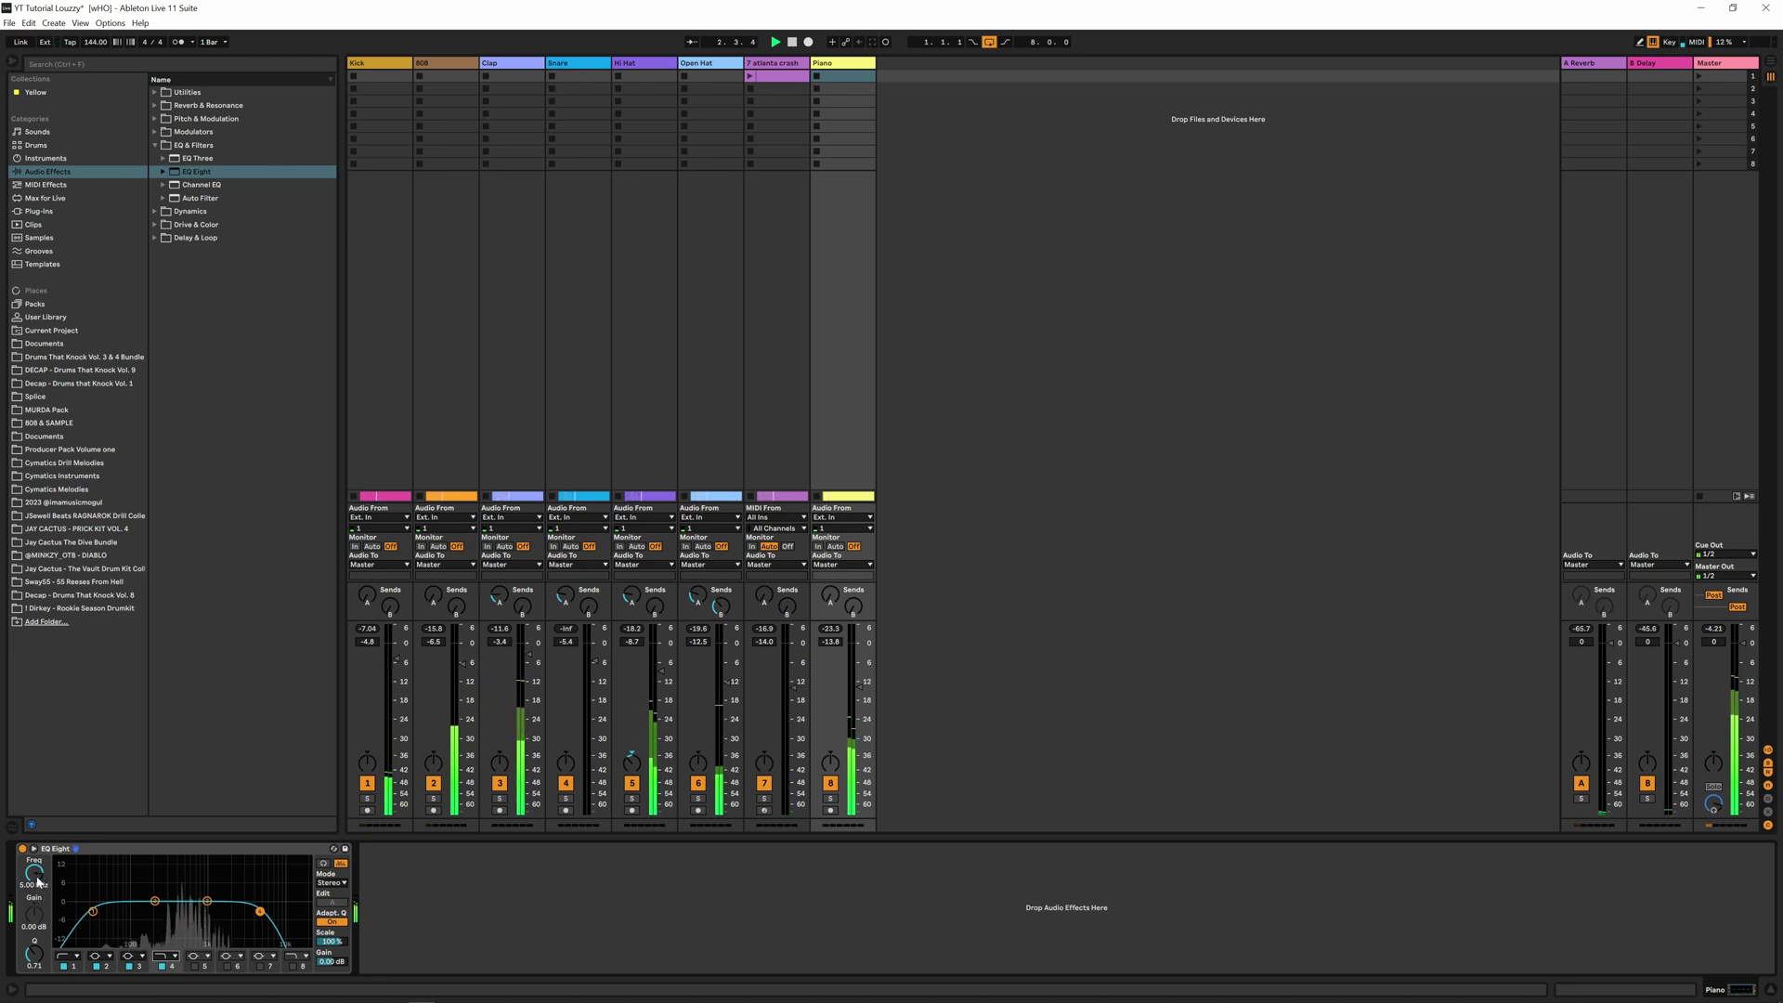
pyautogui.click(93, 912)
pyautogui.moveTo(93, 912); pyautogui.dragTo(176, 912)
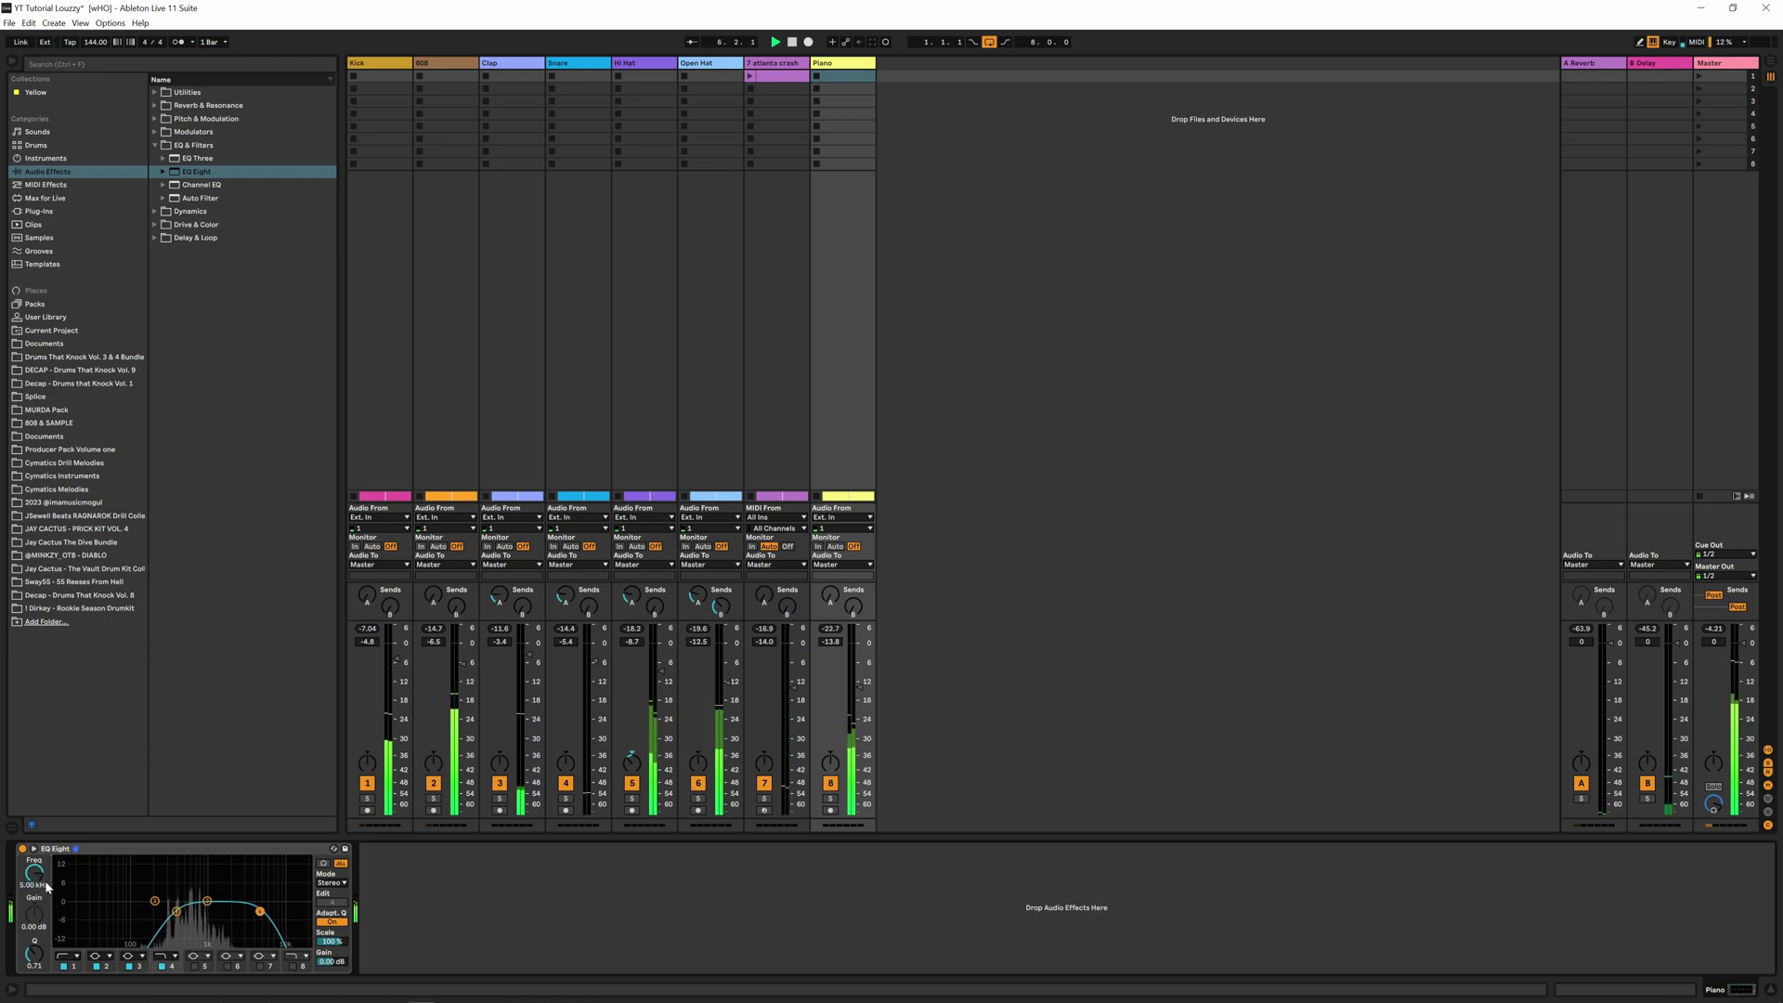
pyautogui.moveTo(260, 911); pyautogui.dragTo(211, 892)
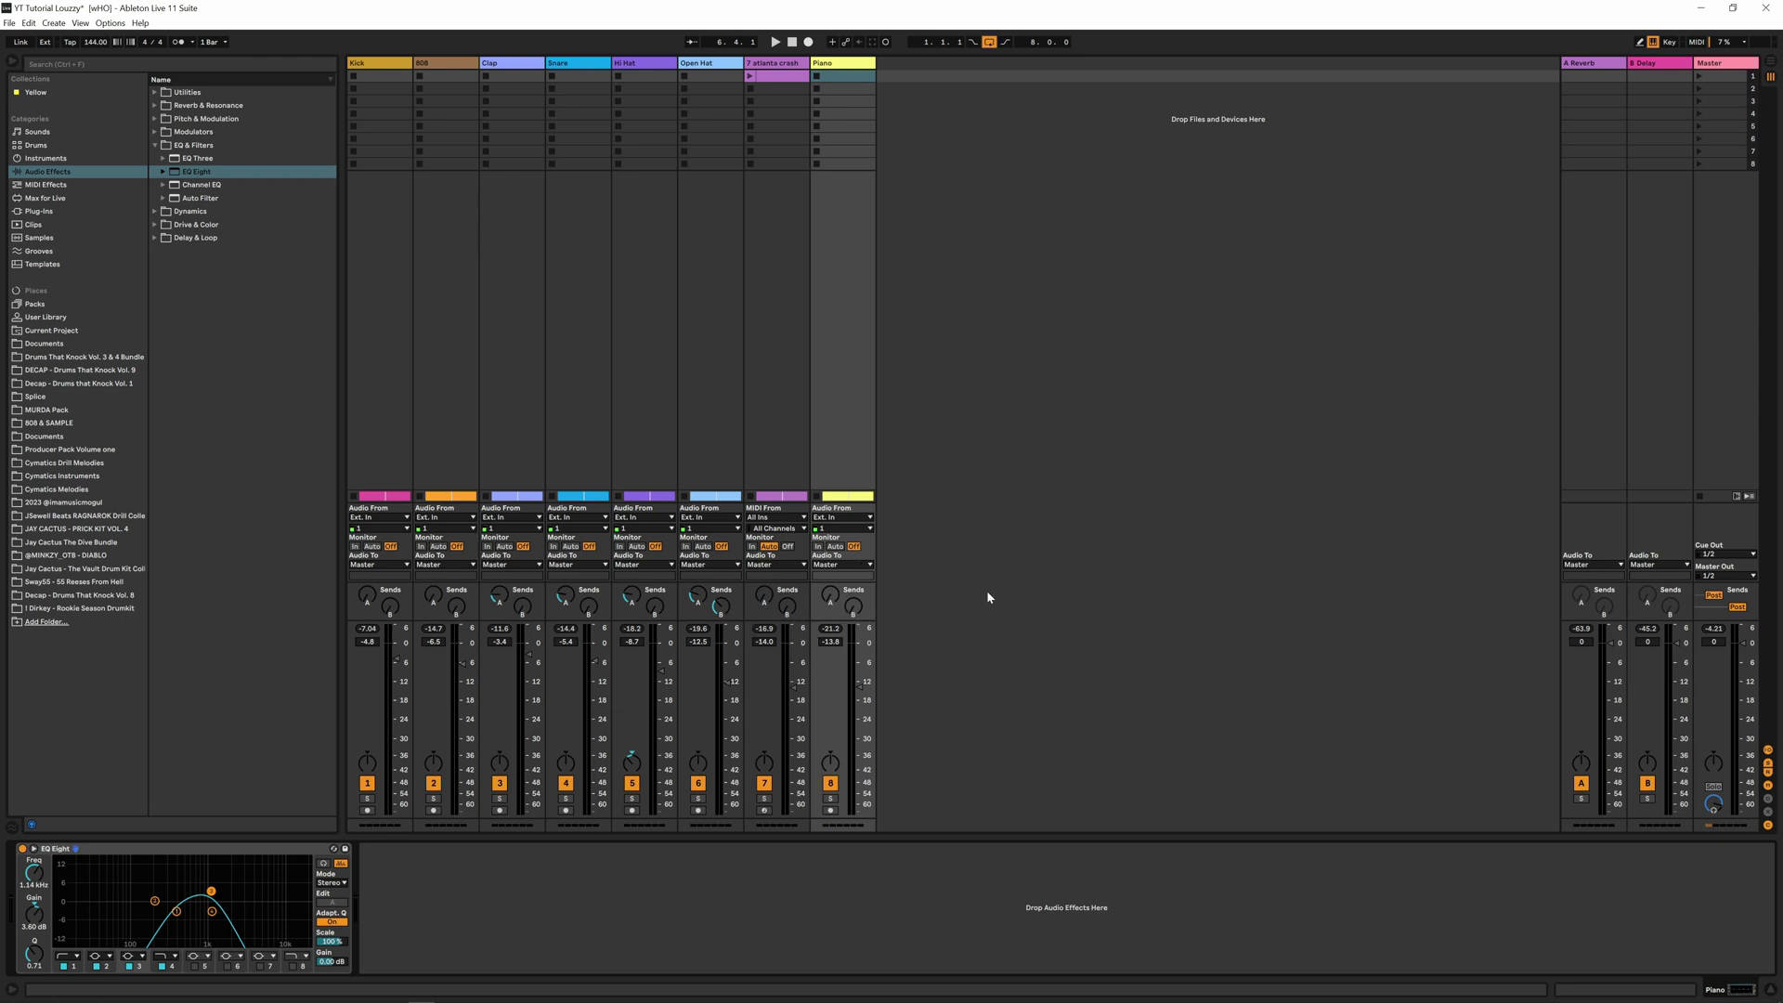
pyautogui.press('space')
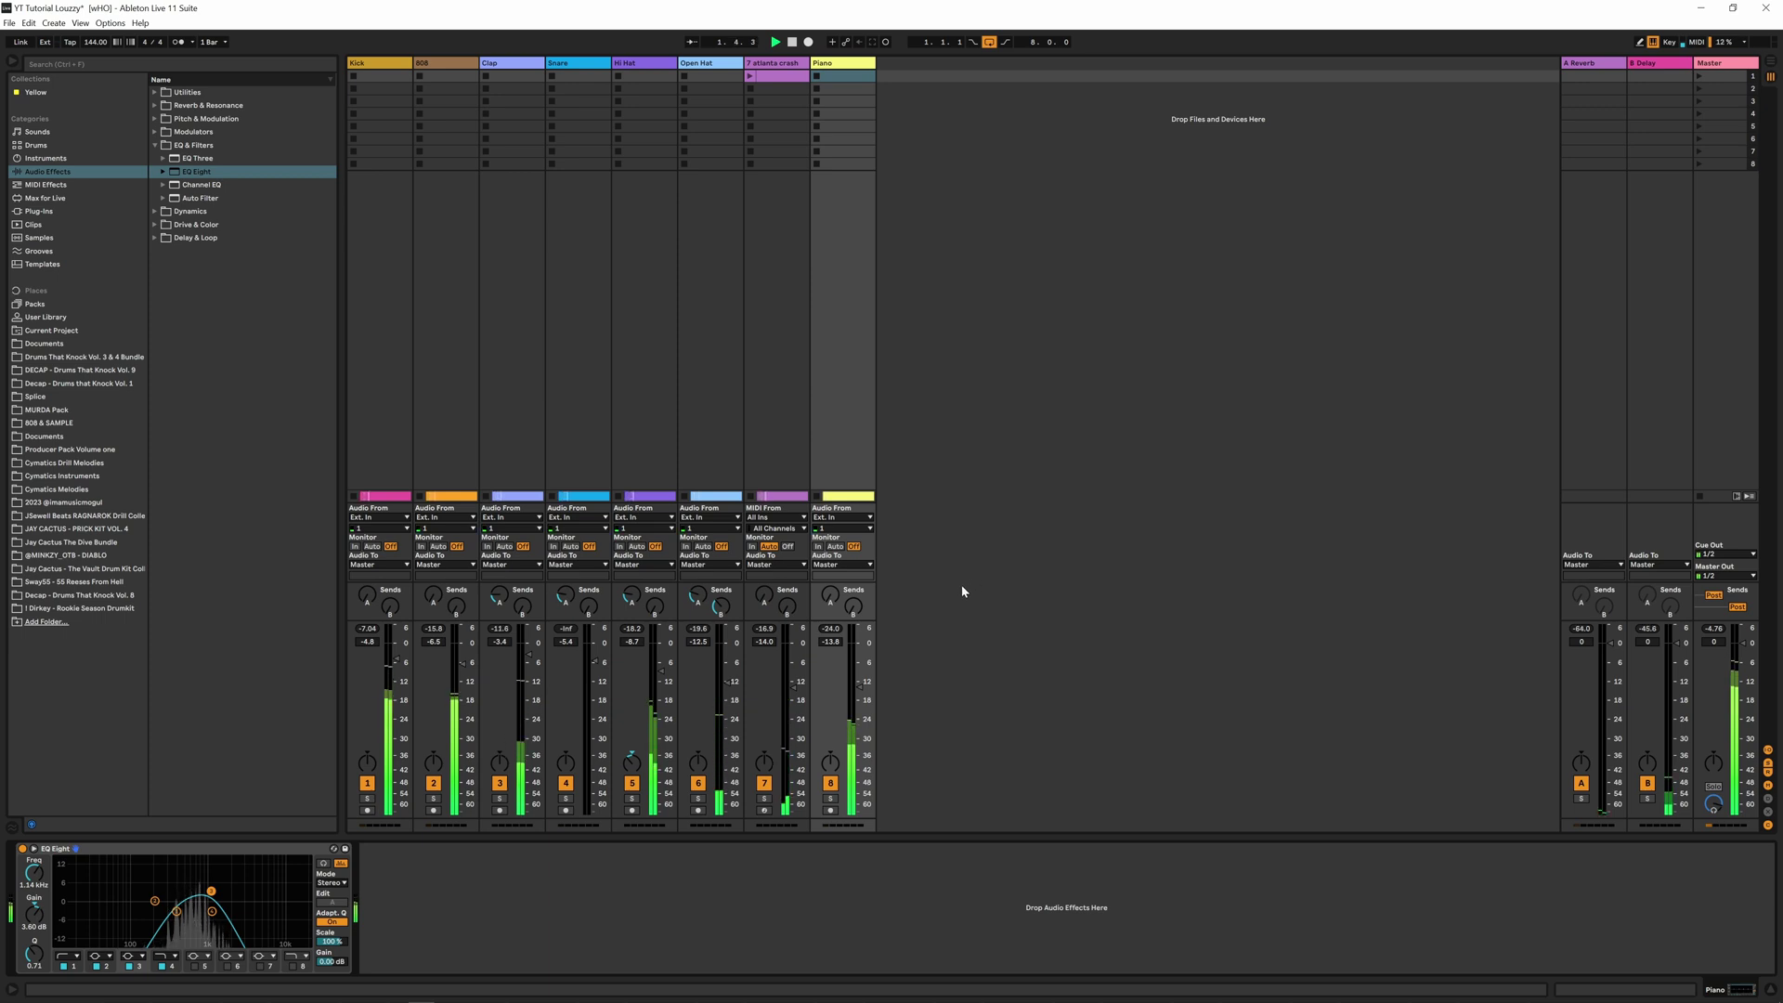
pyautogui.press('space')
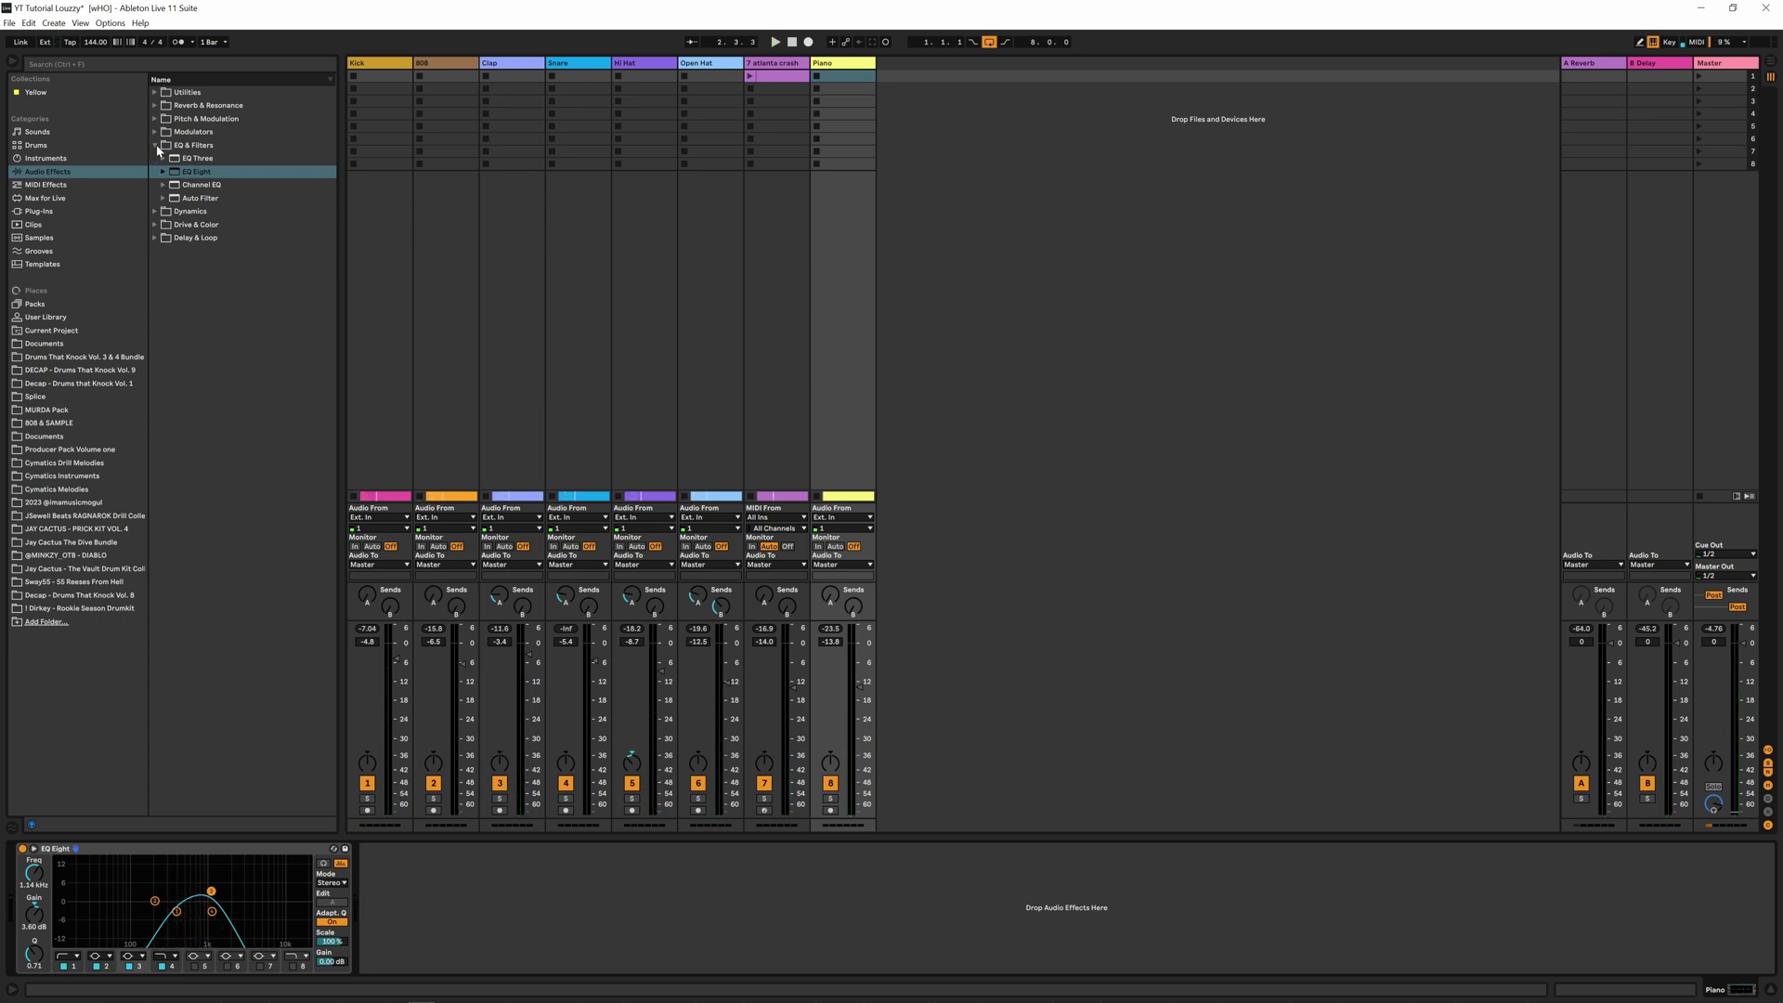
# Add Mathew Lane's StereoDelta VST3 plug-in after the Piano's EQ Eight and return the browser to Audio Effects
pyautogui.click(39, 211)
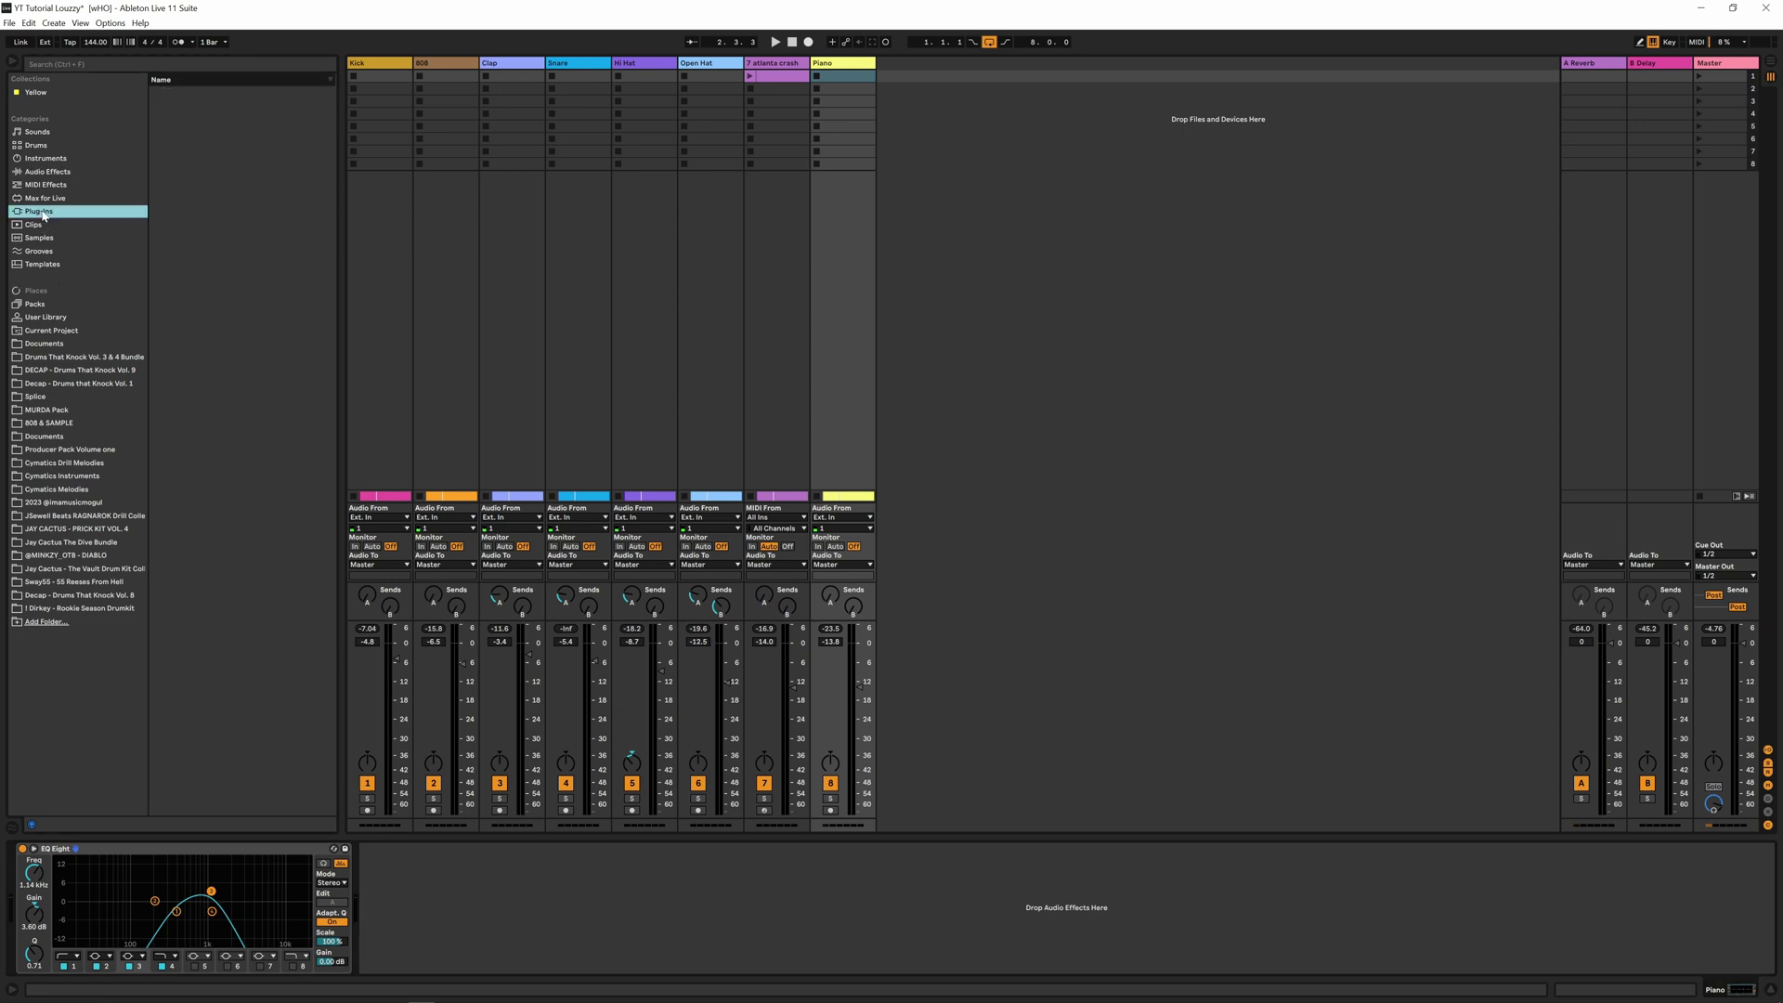
pyautogui.click(164, 345)
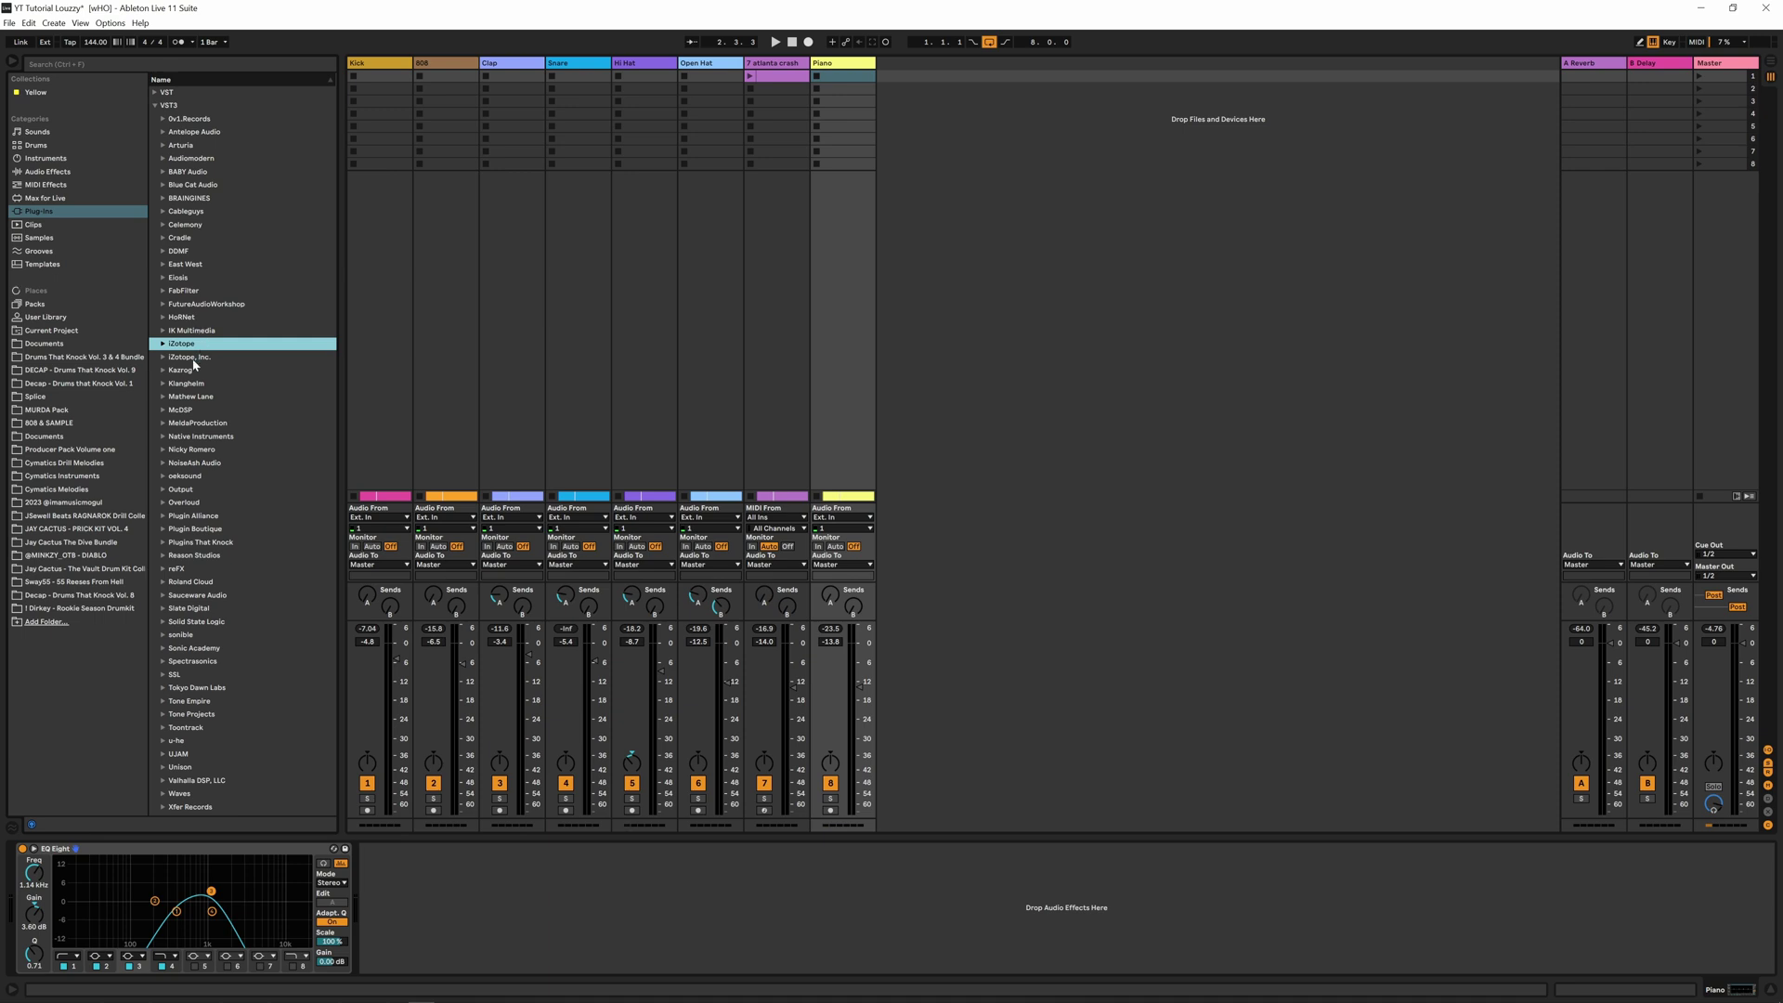
pyautogui.click(163, 398)
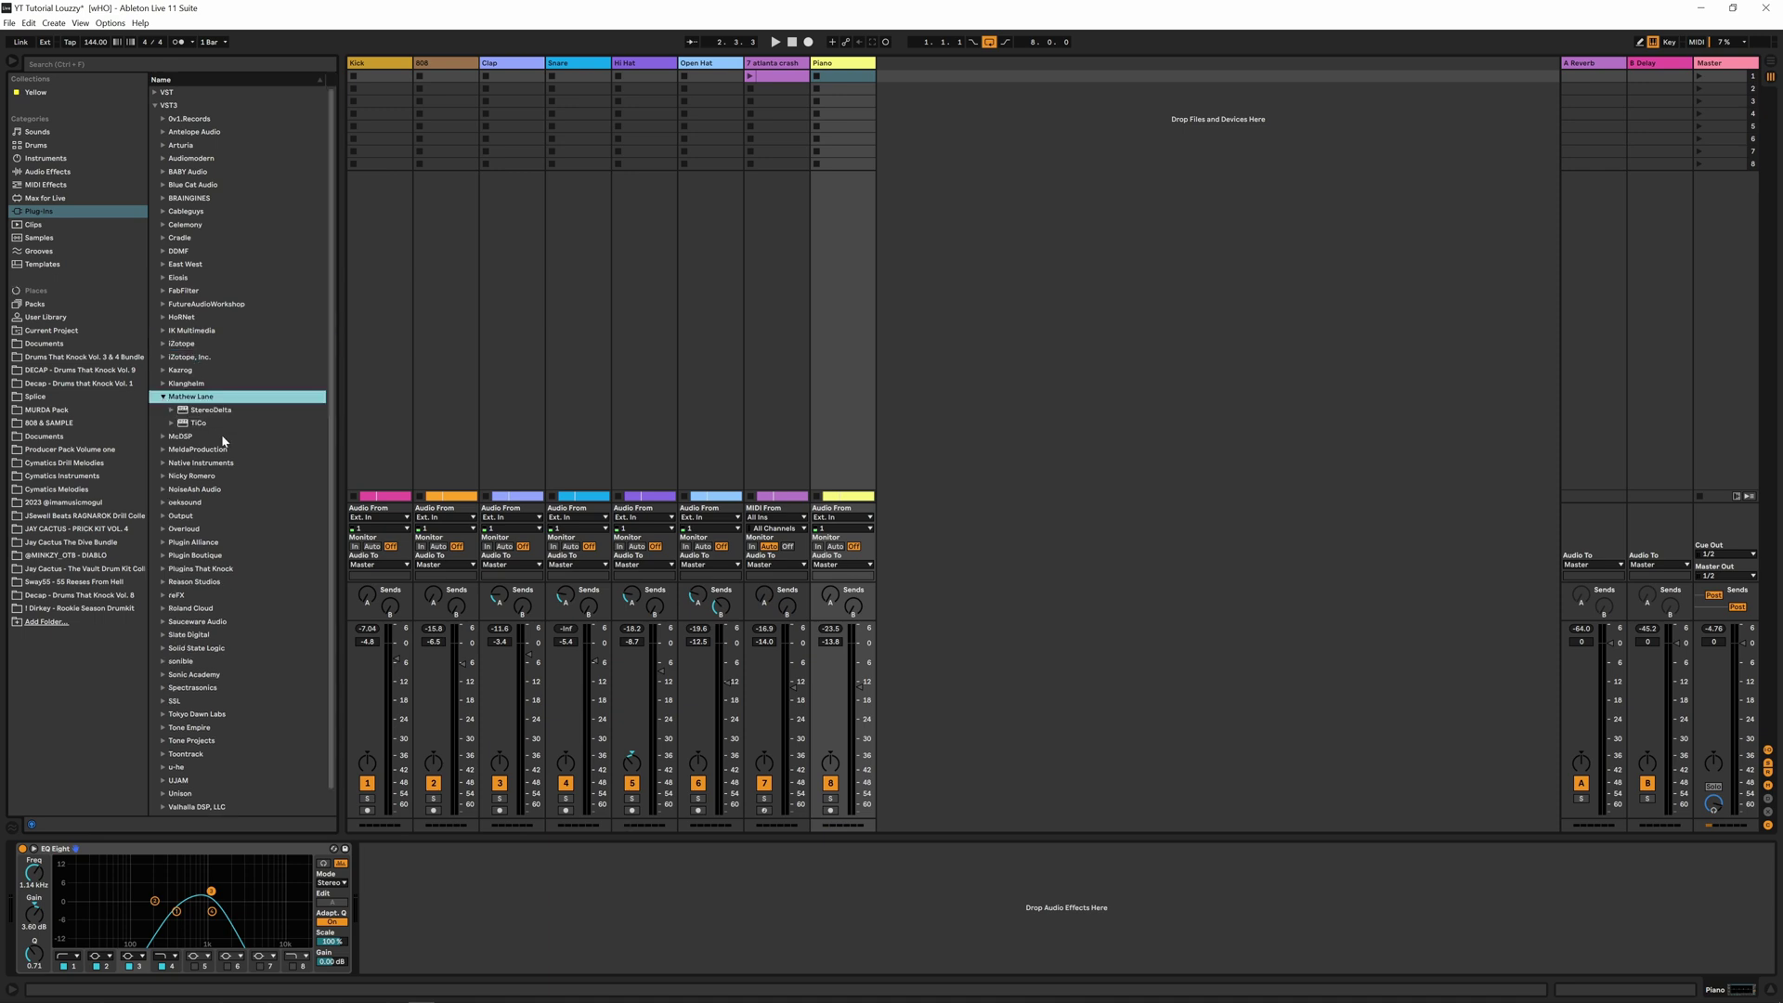
pyautogui.moveTo(212, 410); pyautogui.dragTo(439, 933)
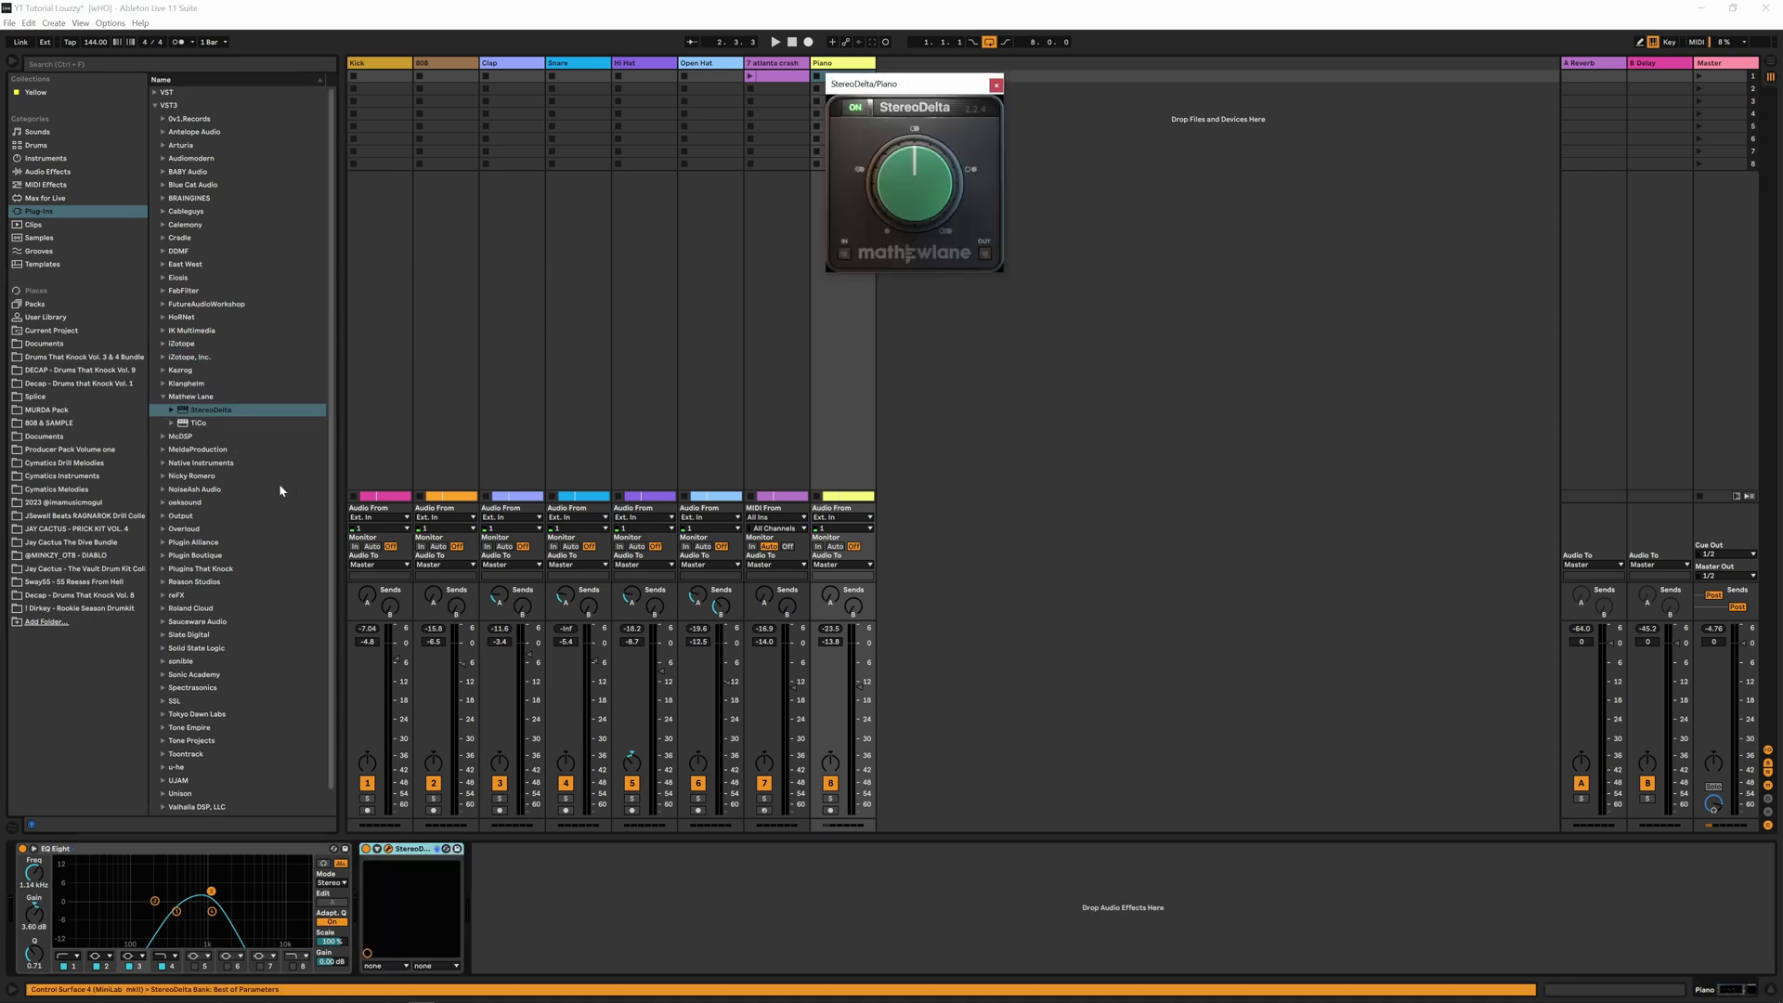
pyautogui.click(163, 398)
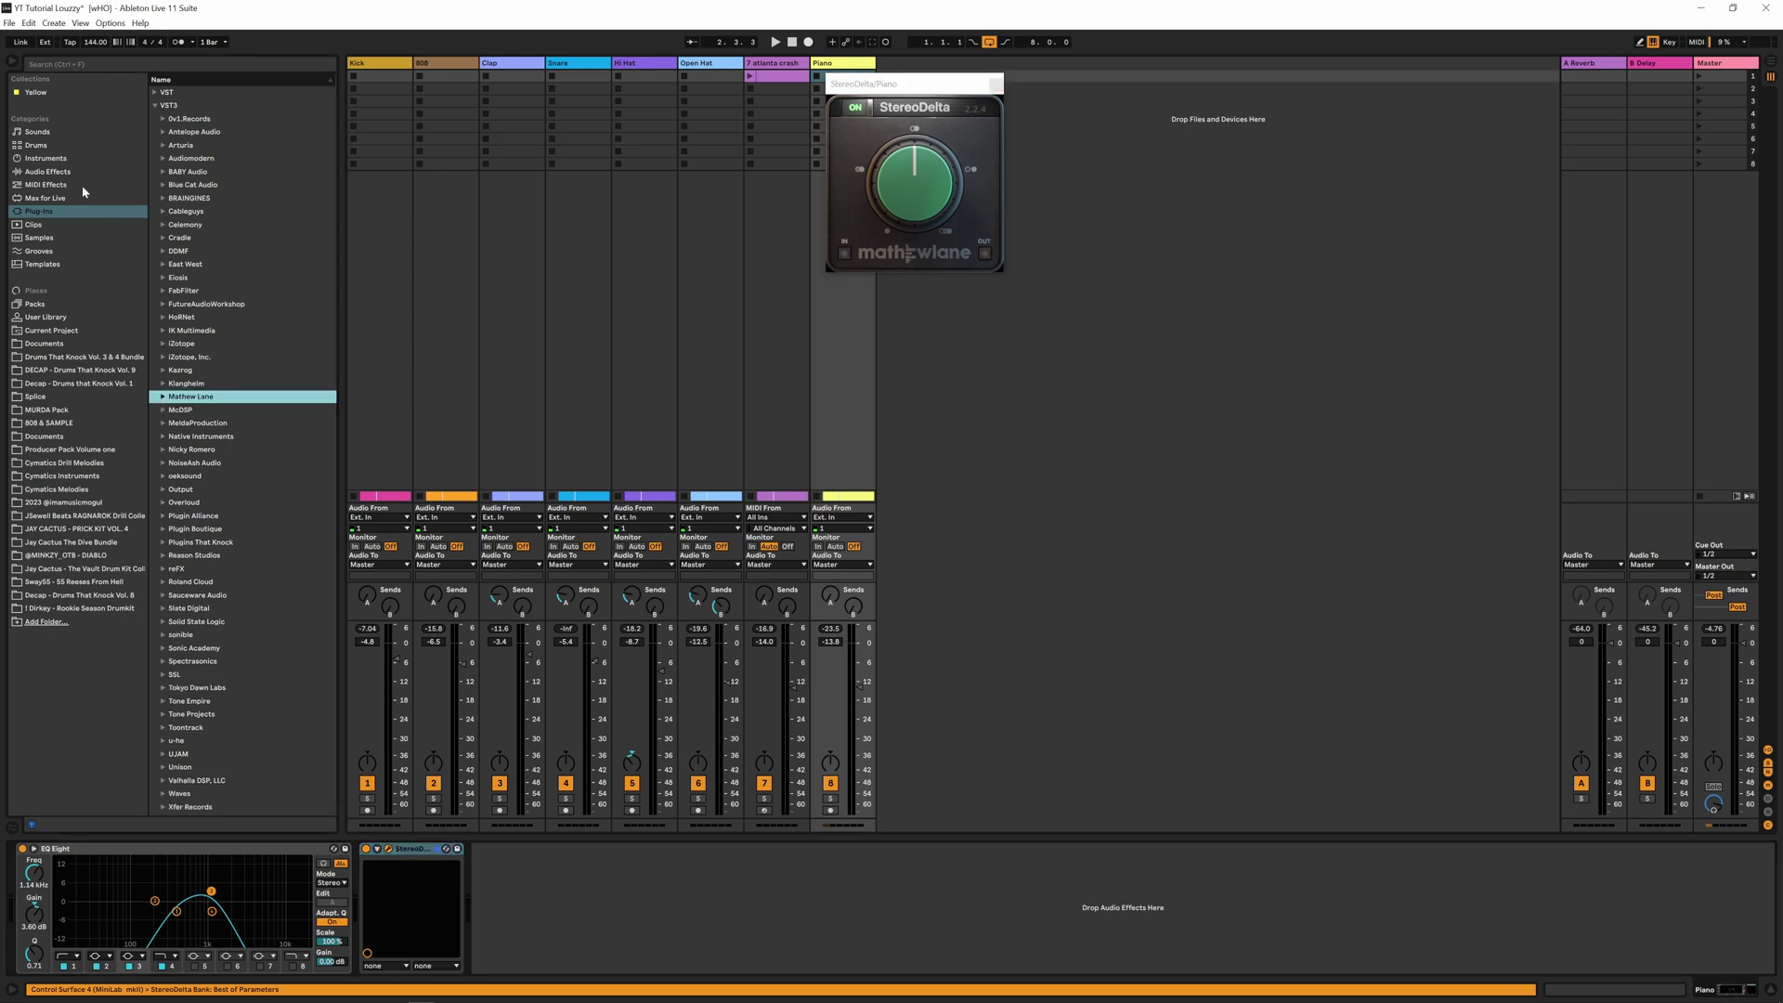
pyautogui.click(47, 172)
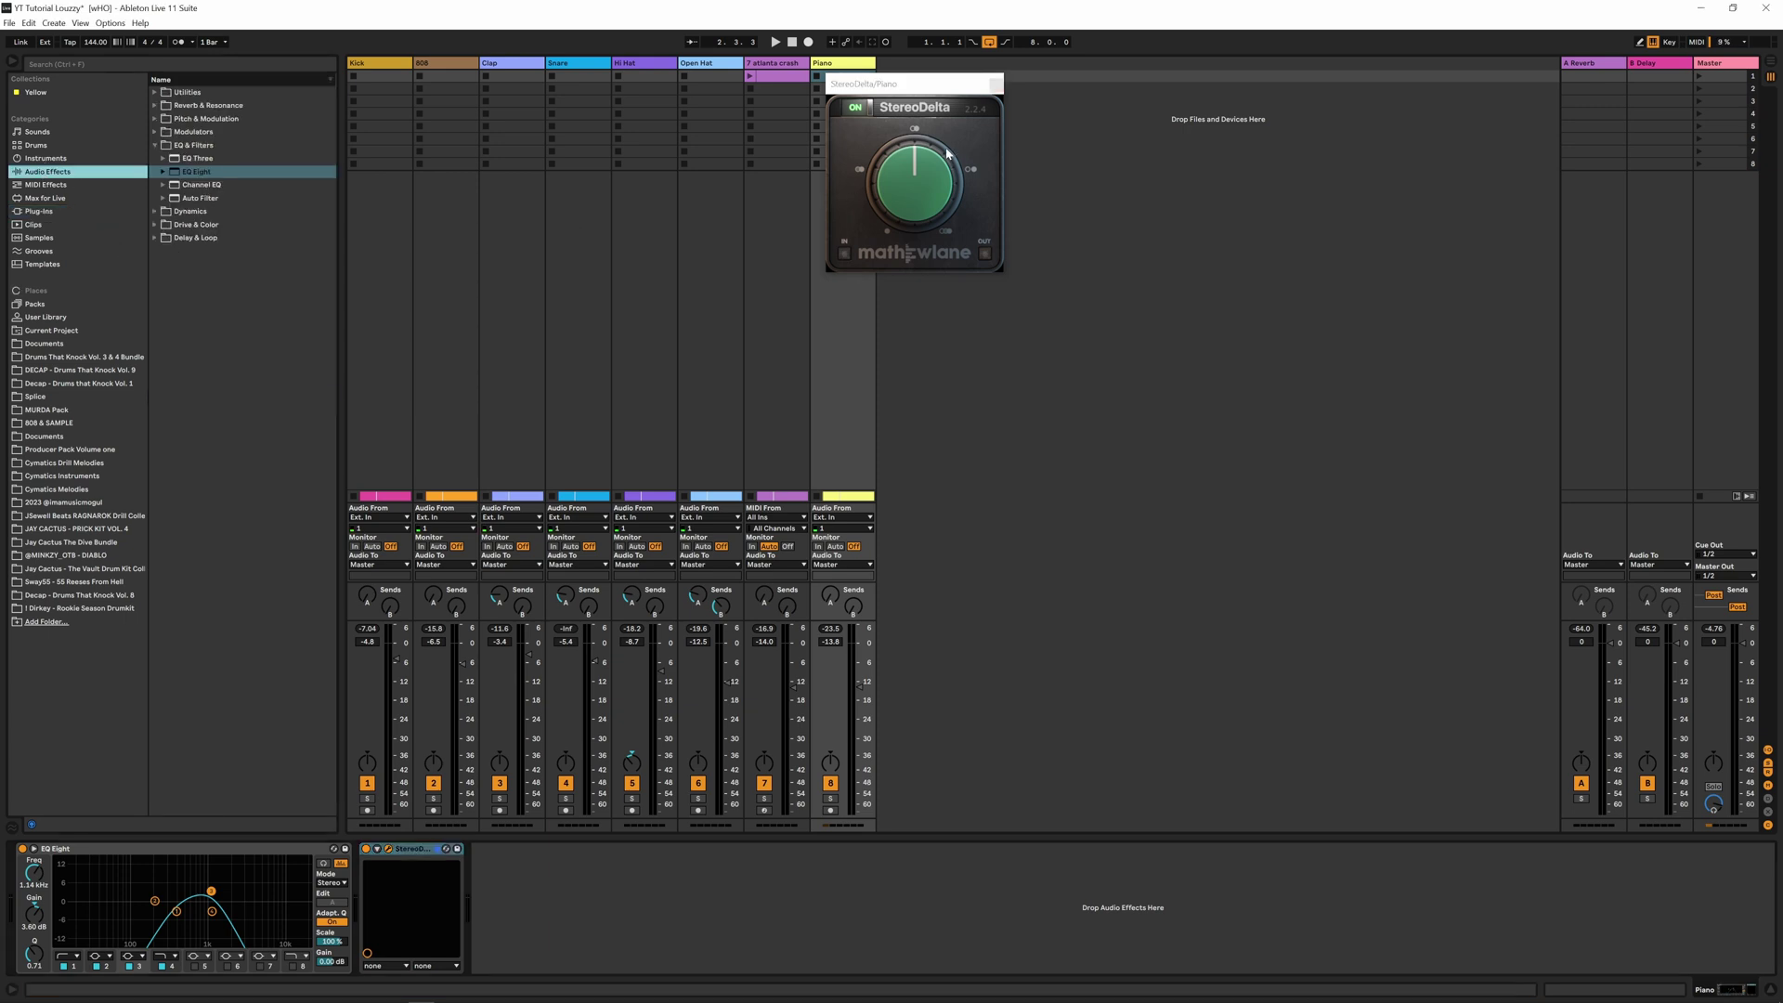
# Turn the Piano's StereoDelta up to its maximum during playback and check the stereo image in the Master's Ozone Imager
pyautogui.click(915, 219)
pyautogui.press('space')
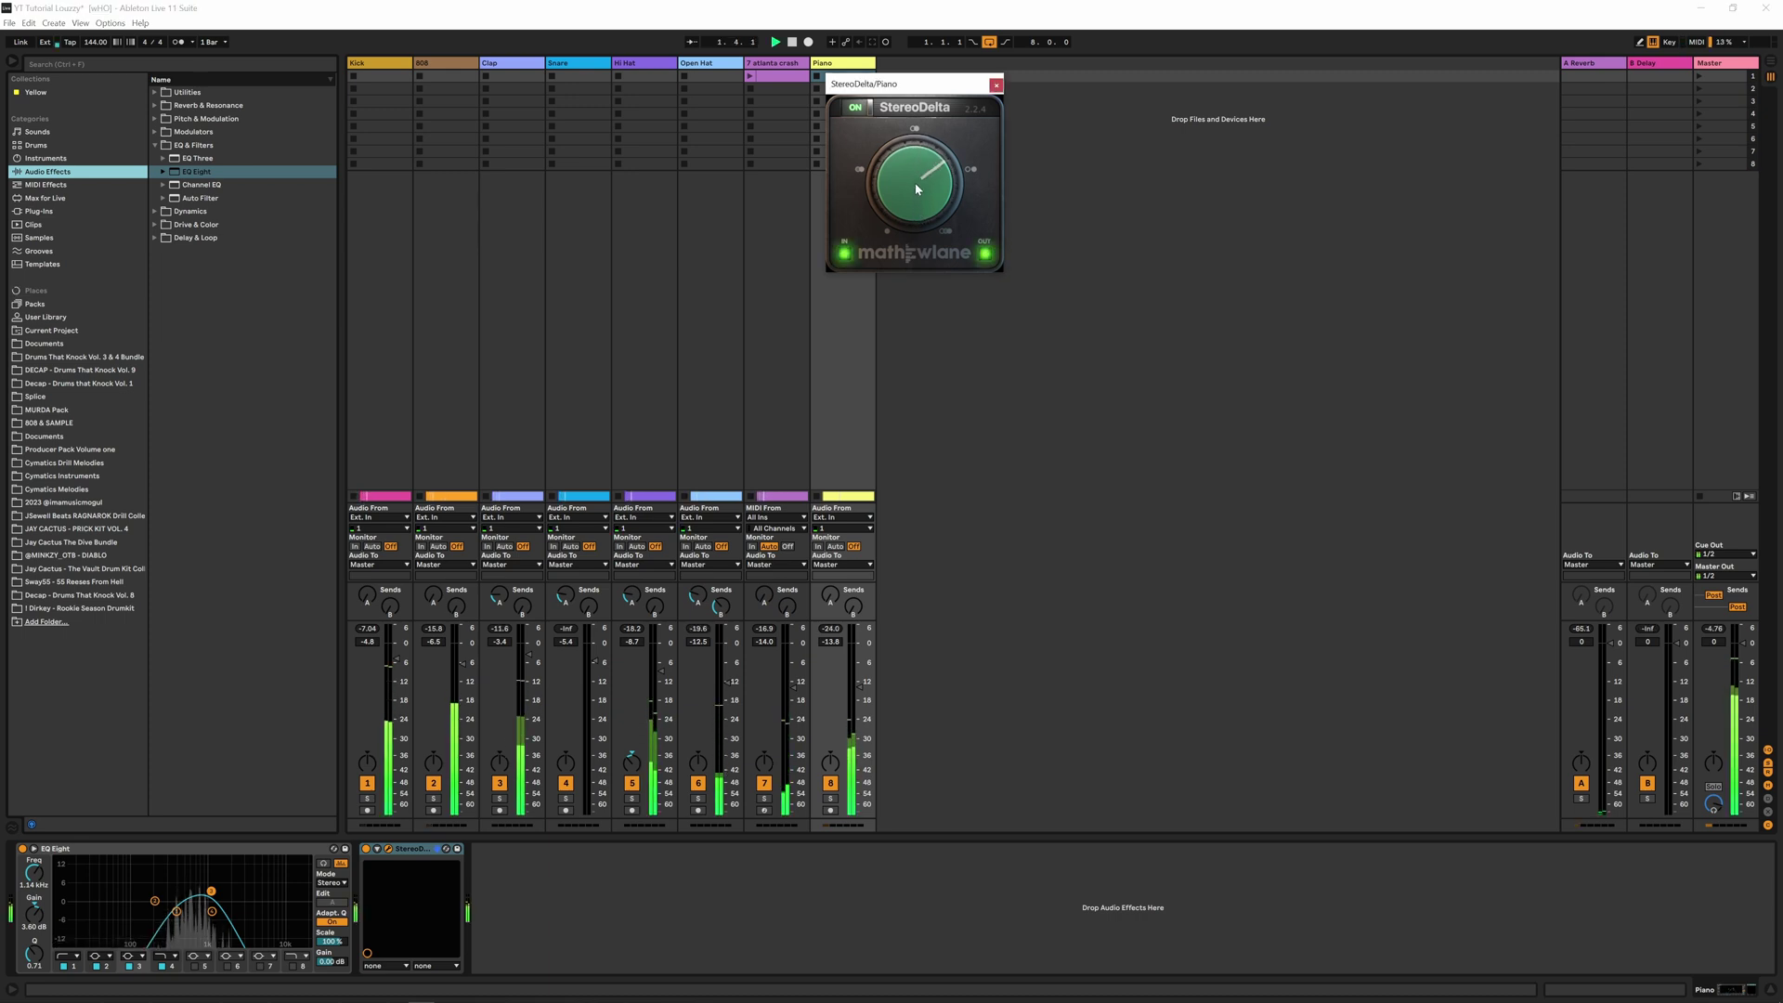
pyautogui.moveTo(916, 182); pyautogui.dragTo(929, 115)
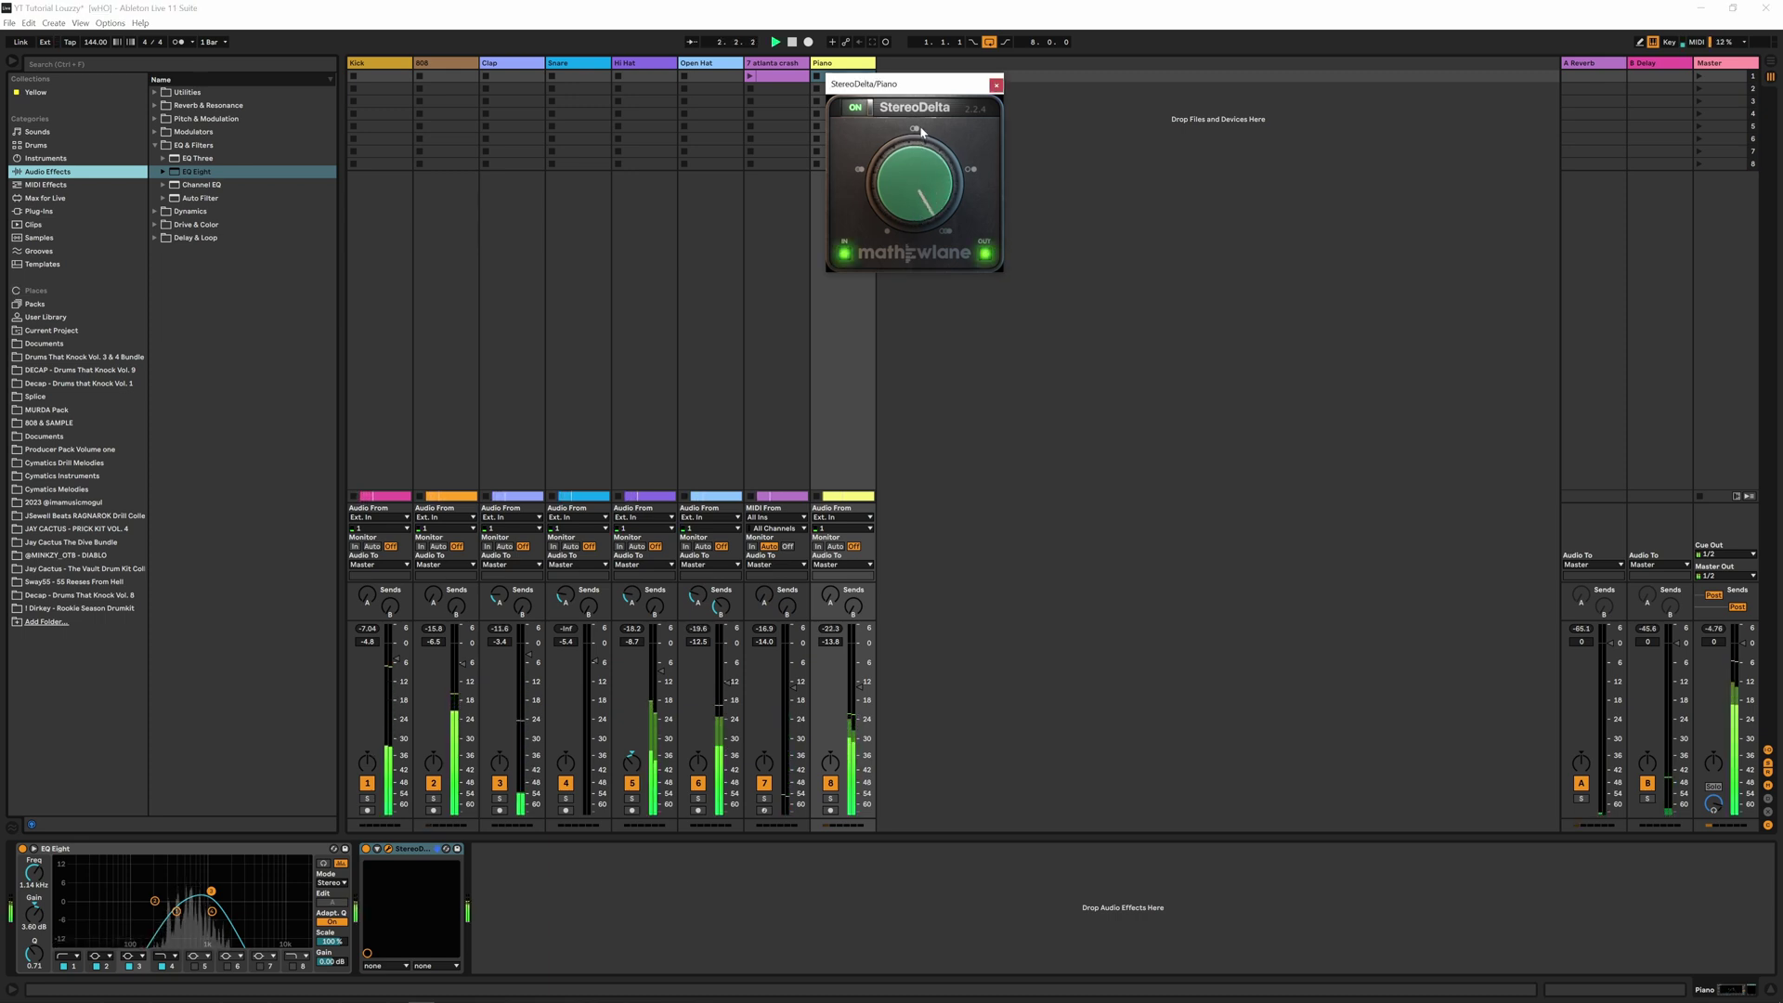
pyautogui.click(996, 85)
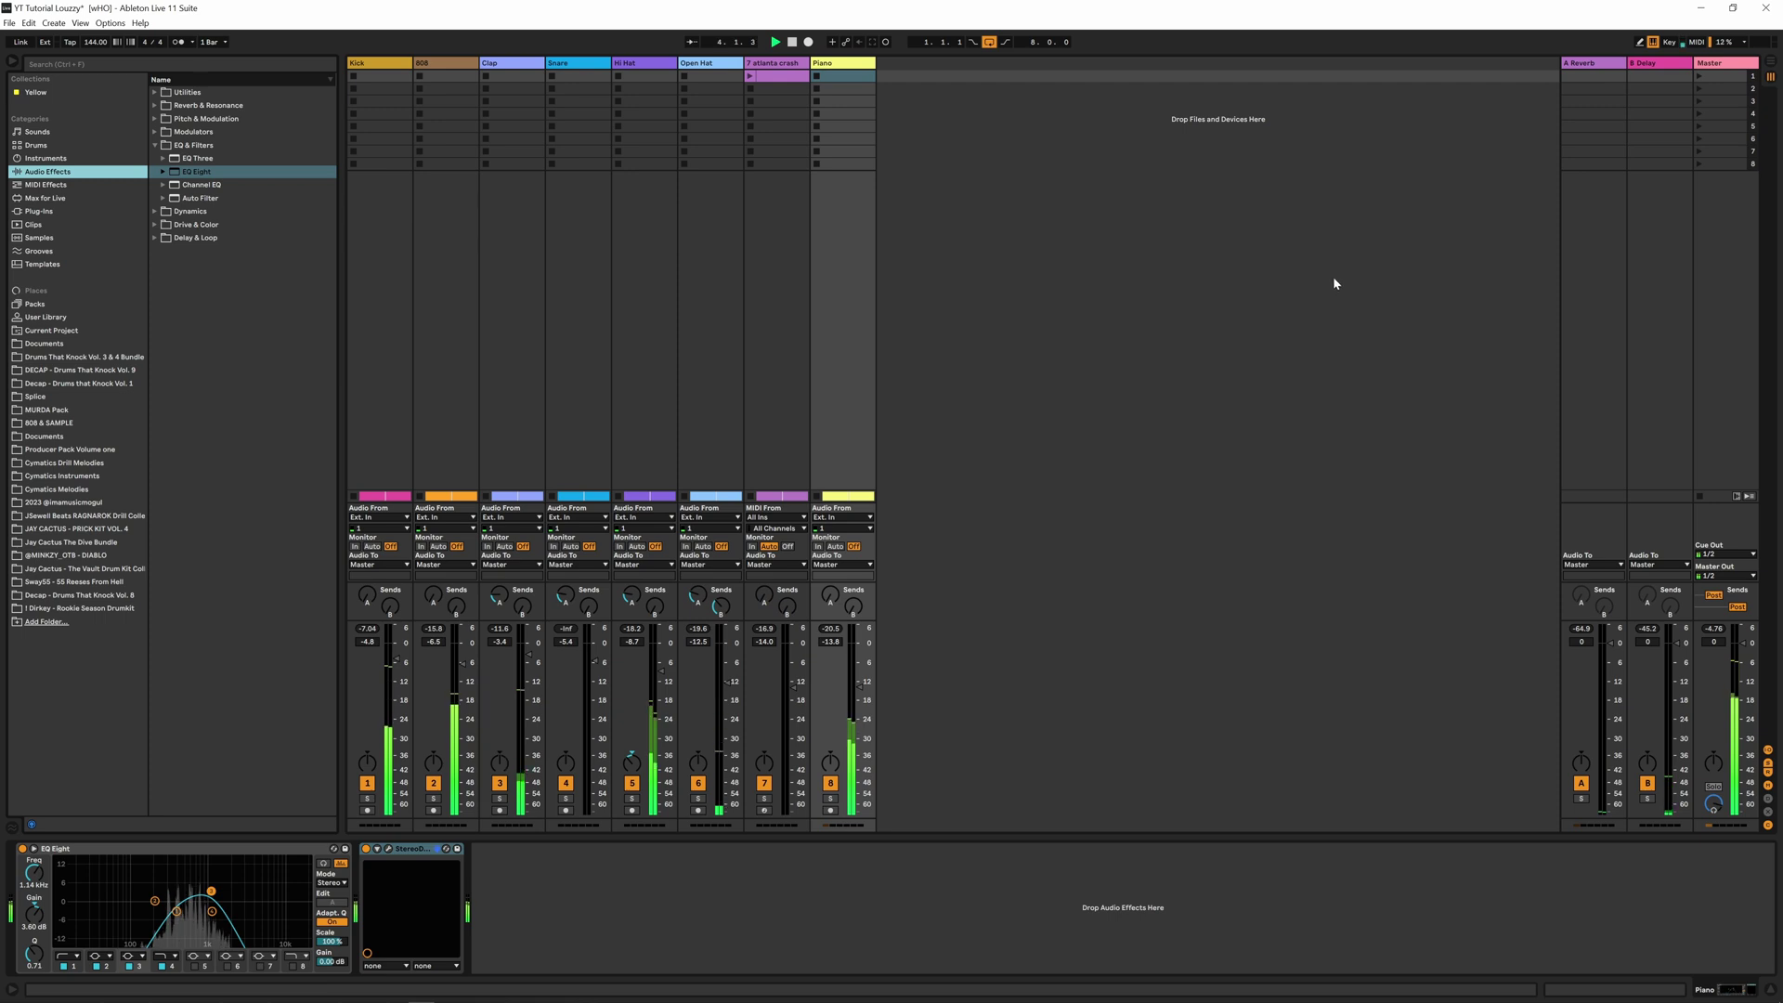
pyautogui.click(1712, 63)
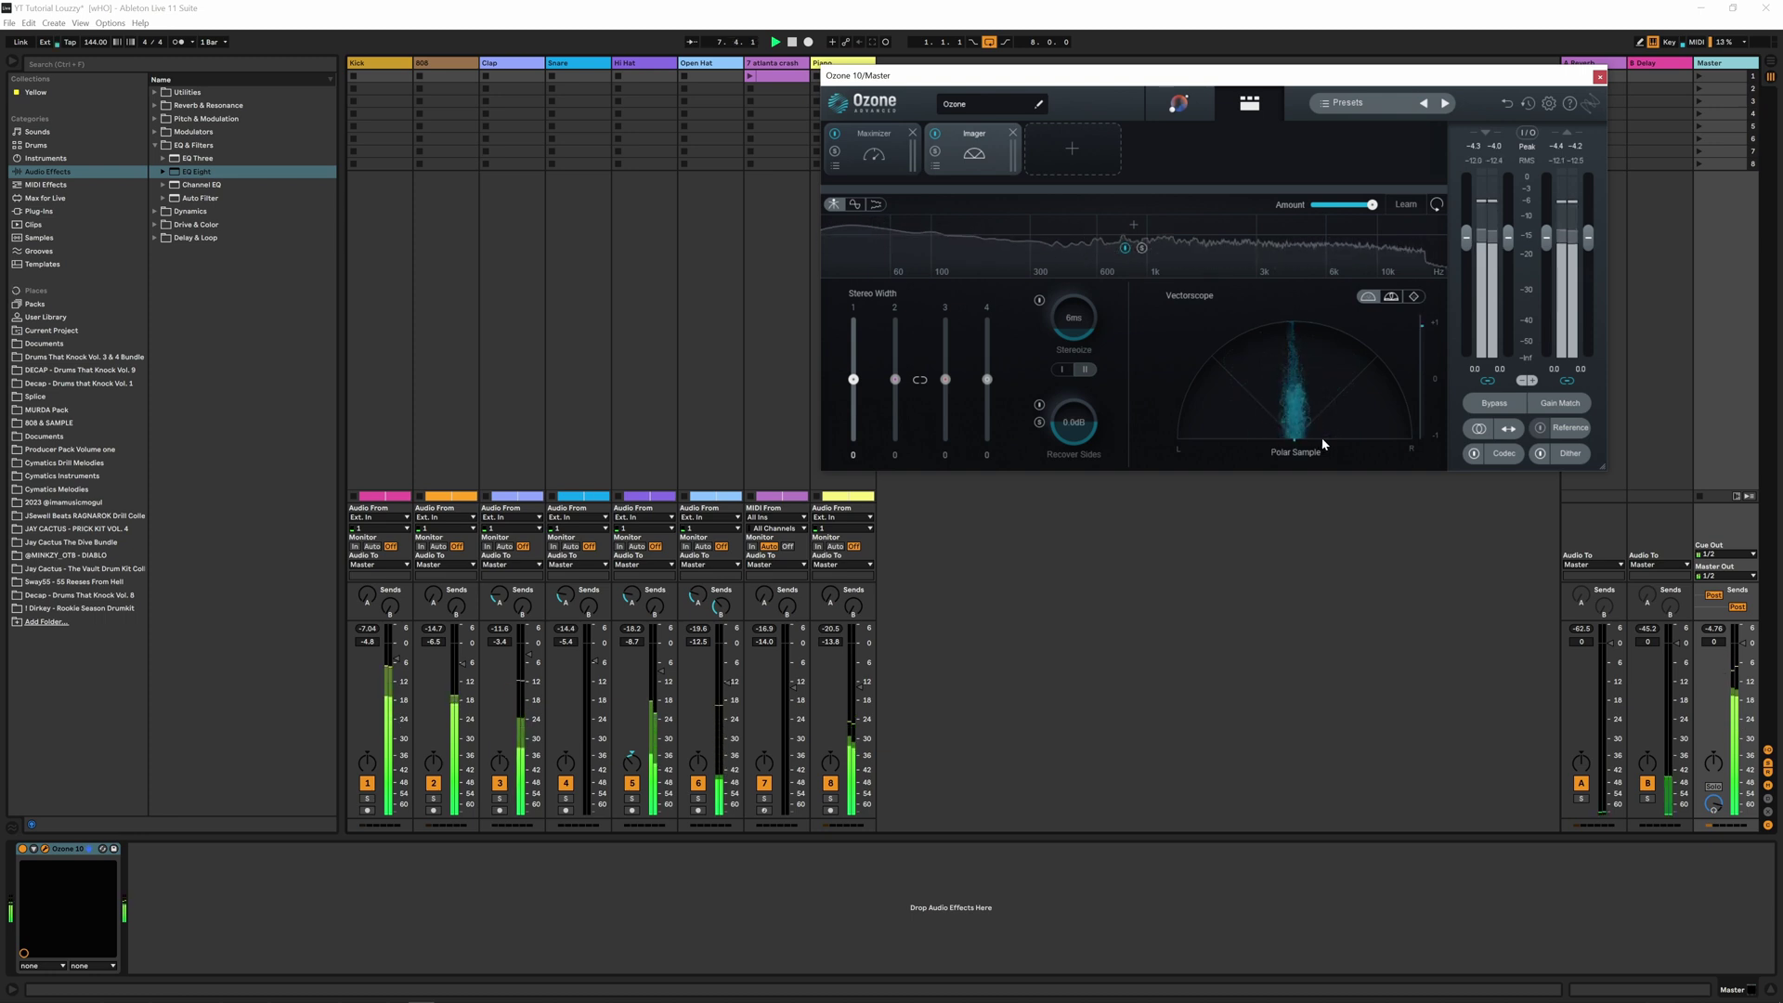
# Stop playback, find the Waves PAZ- Meters Stereo VST3 plug-in, add it after Ozone on the Master, and place its window below Ozone's
pyautogui.press('space')
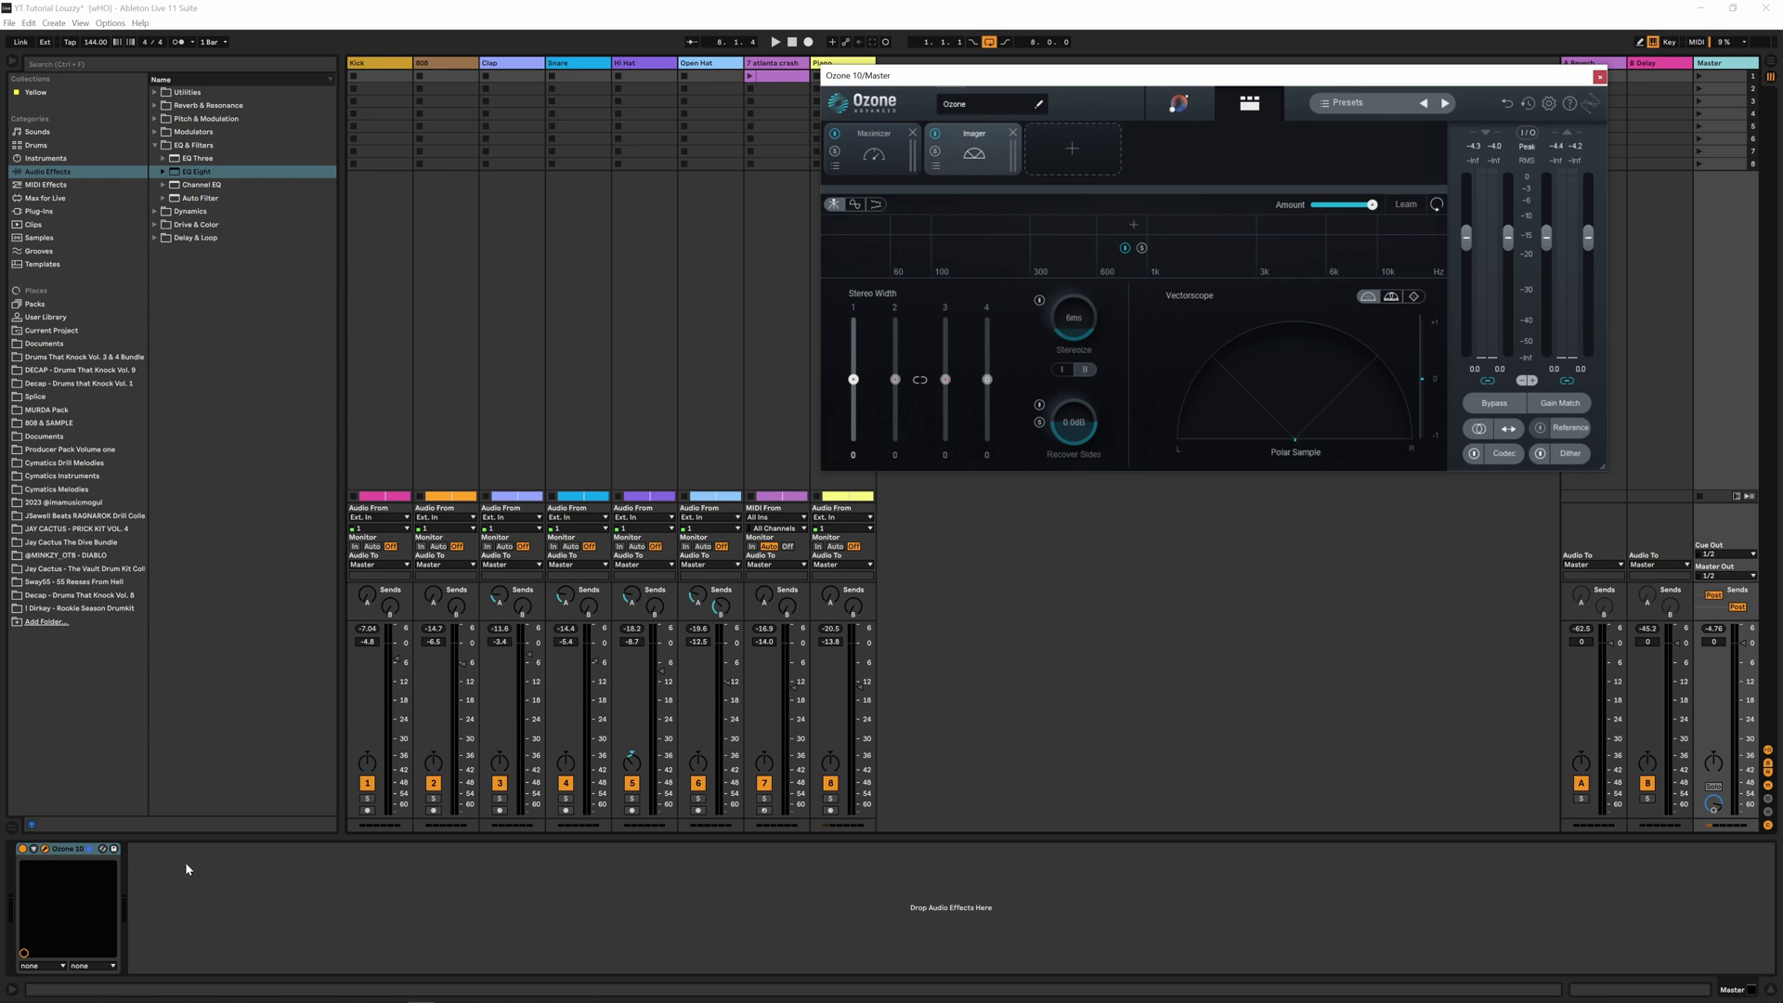
pyautogui.click(142, 67)
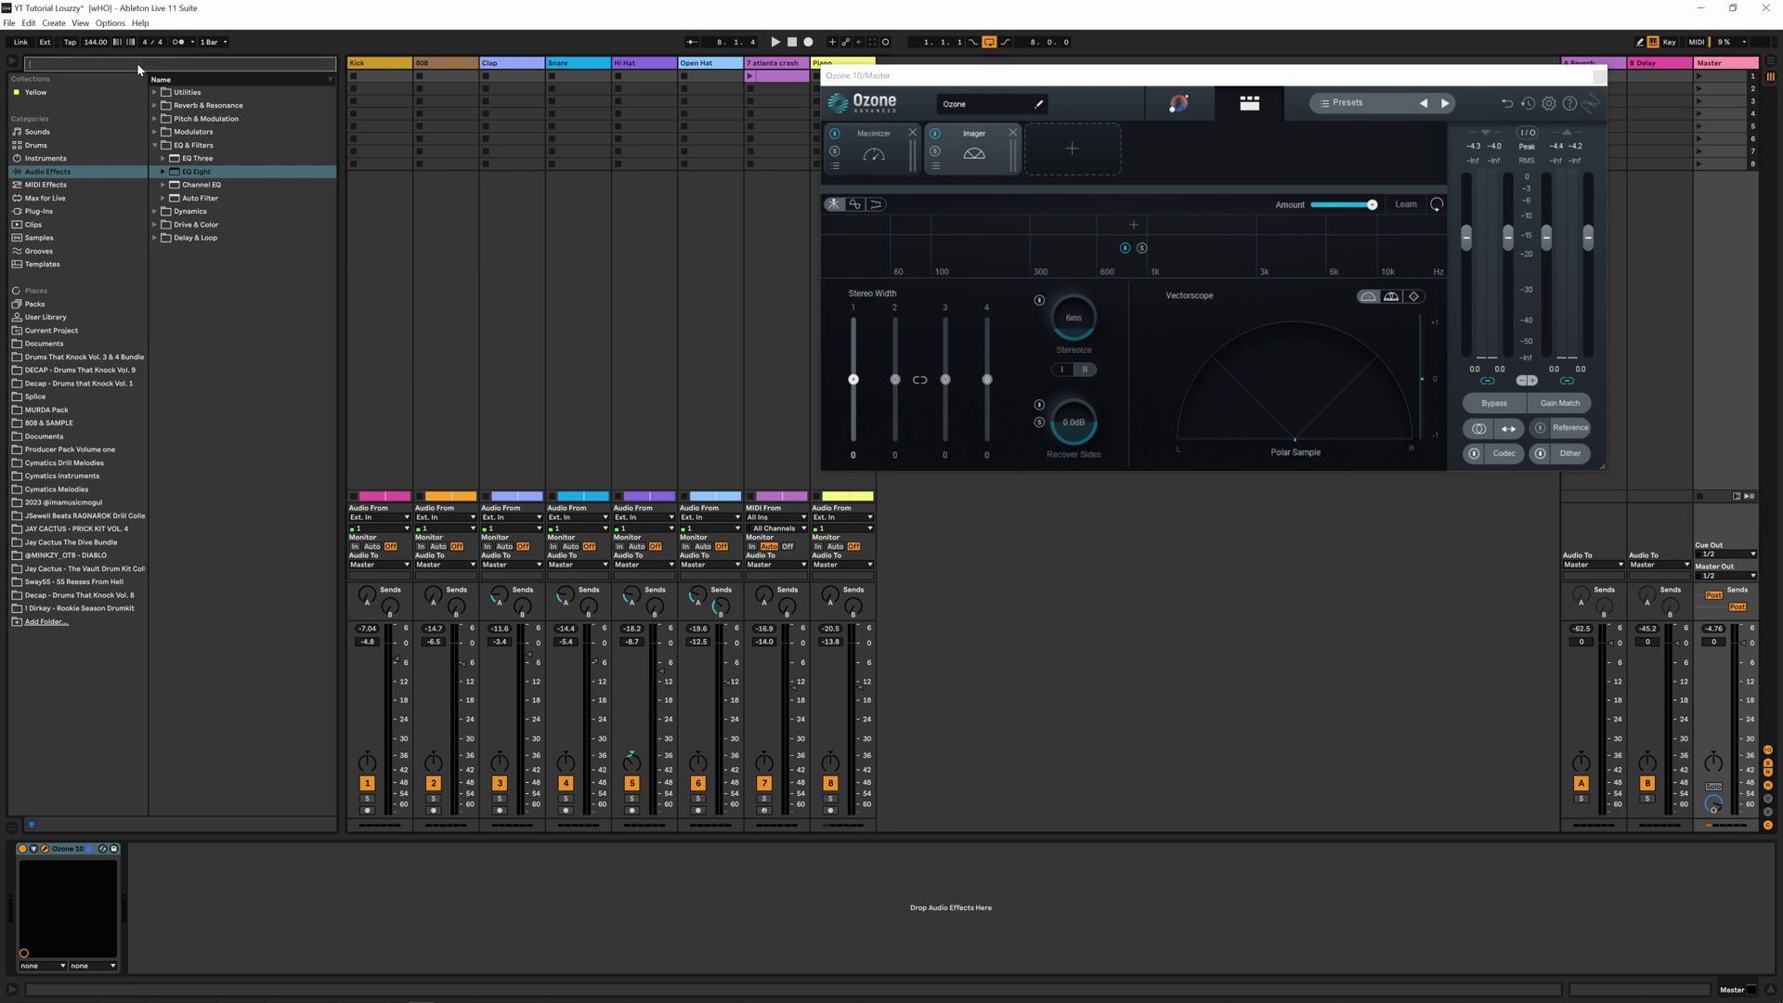
pyautogui.write('paz meter')
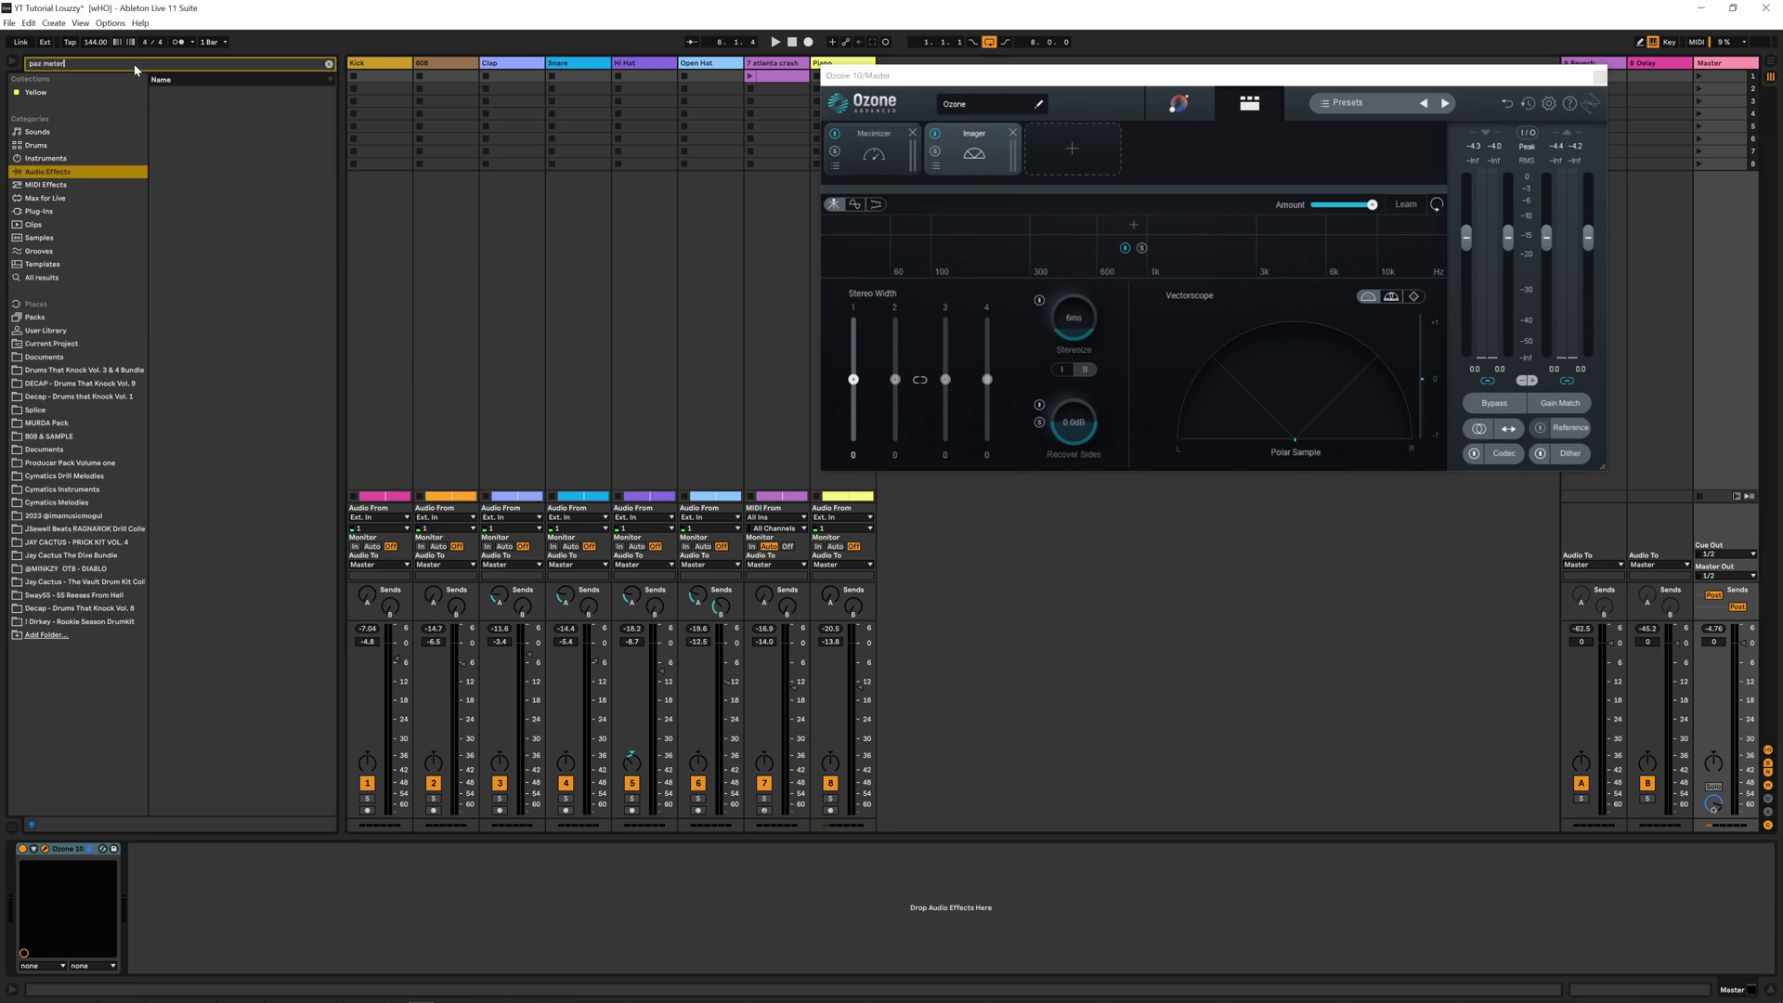
pyautogui.click(47, 212)
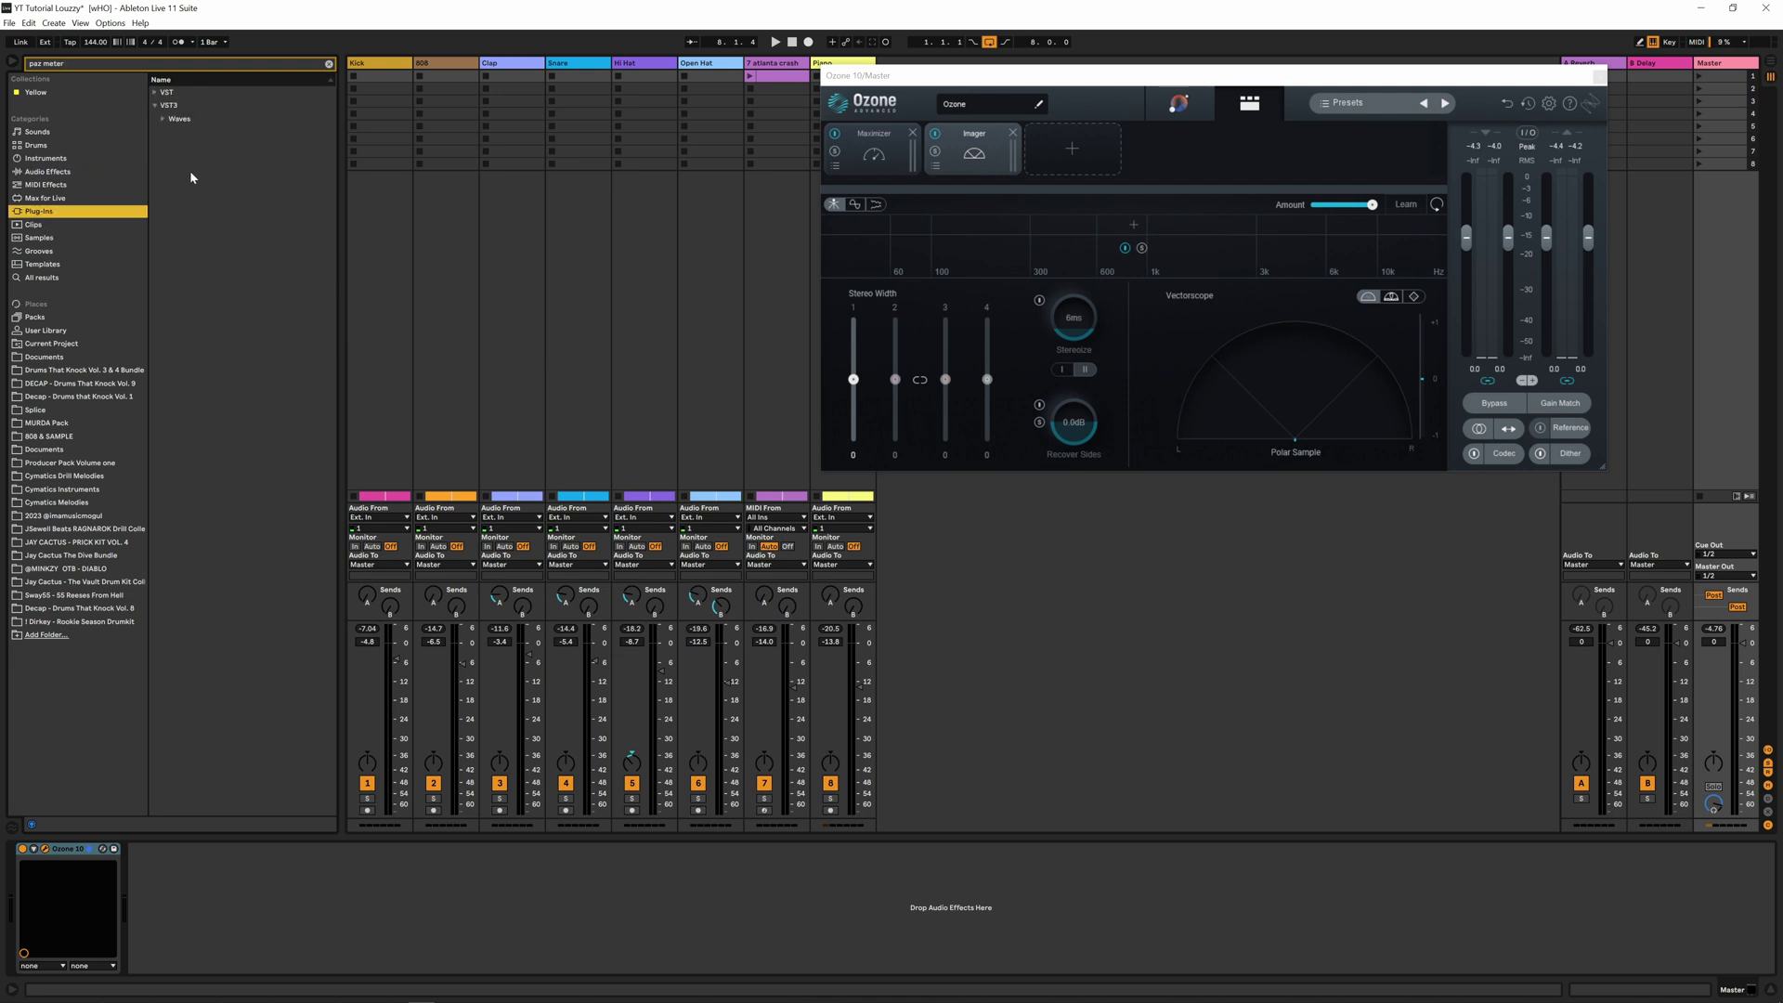
pyautogui.click(166, 120)
pyautogui.moveTo(229, 149); pyautogui.dragTo(247, 891)
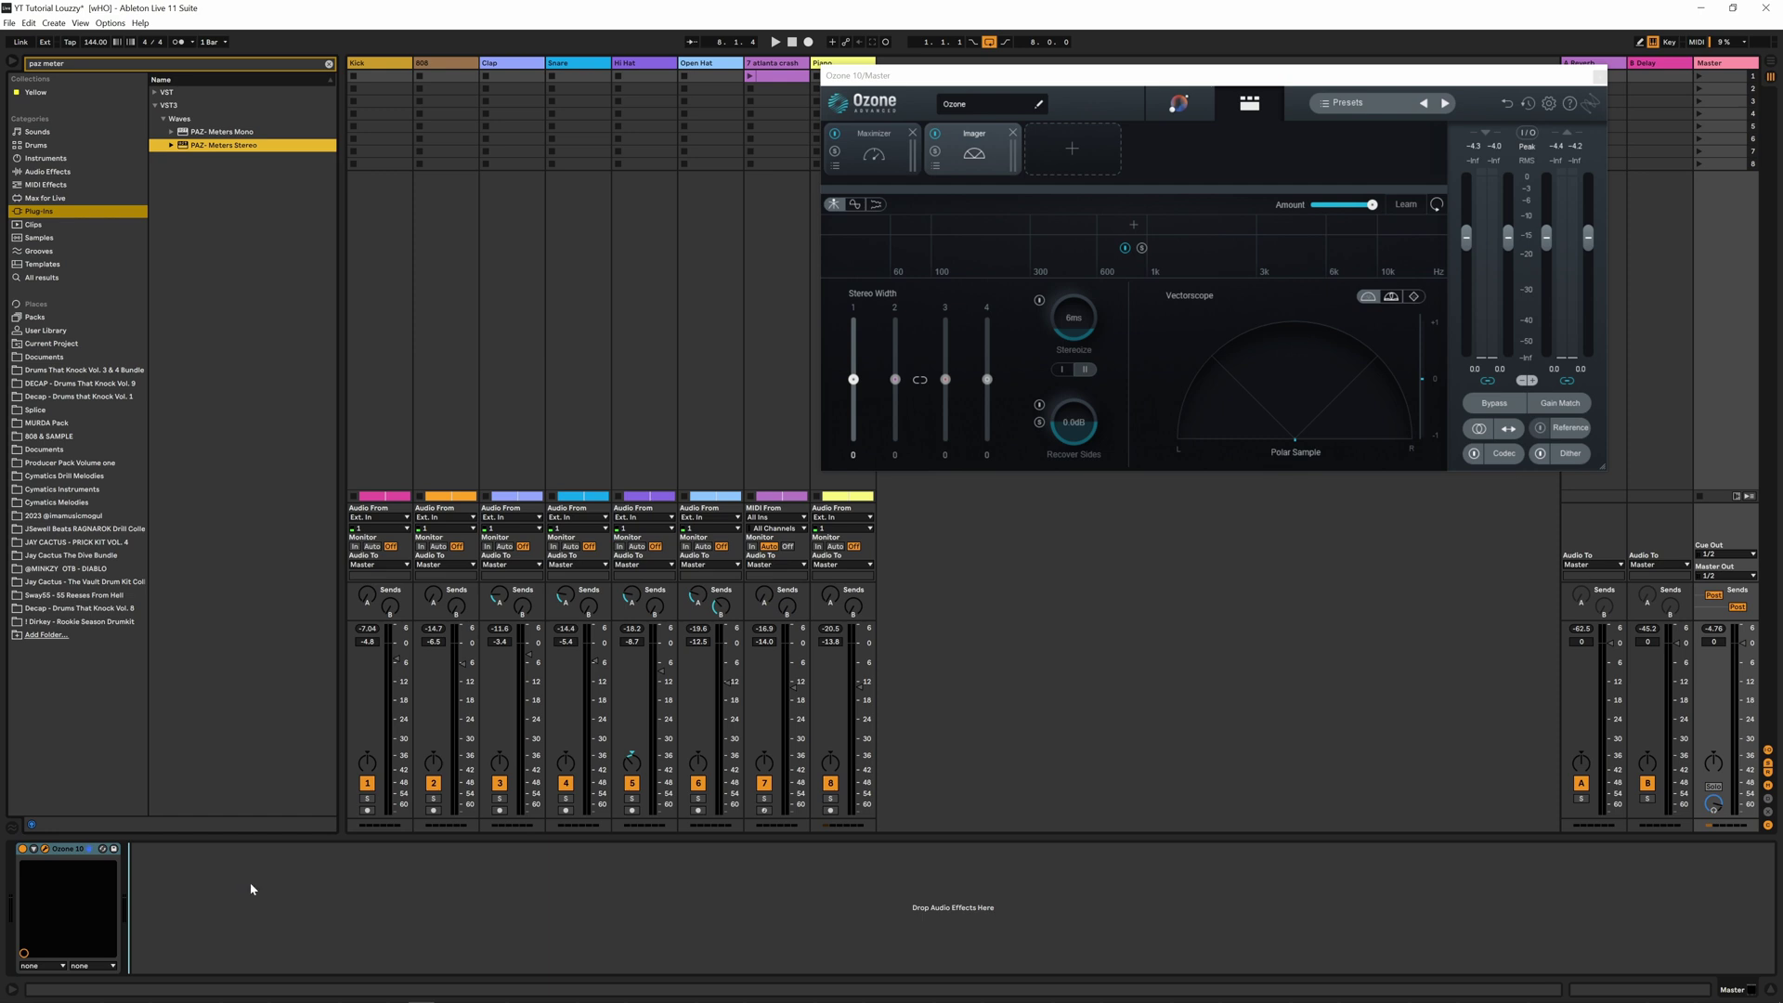
pyautogui.moveTo(952, 104); pyautogui.dragTo(1301, 532)
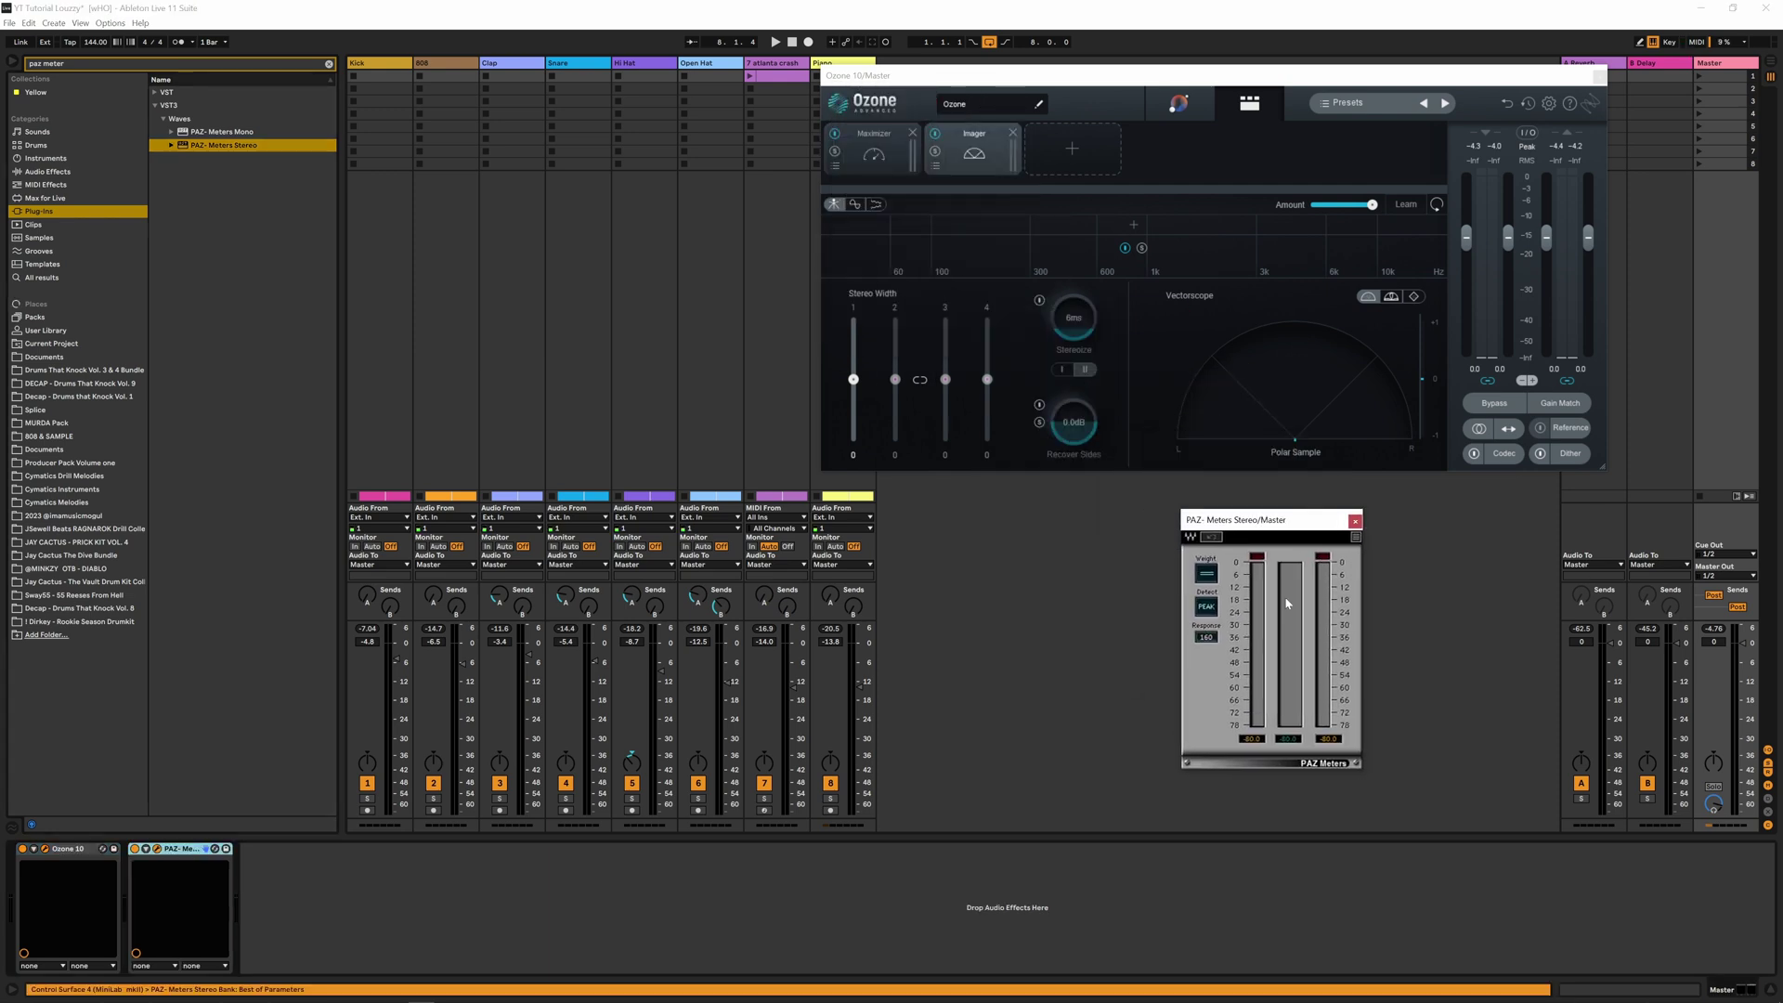
# Switch PAZ- Meters' detection to RMS and play the beat briefly to check the Master's loudness
pyautogui.click(1206, 608)
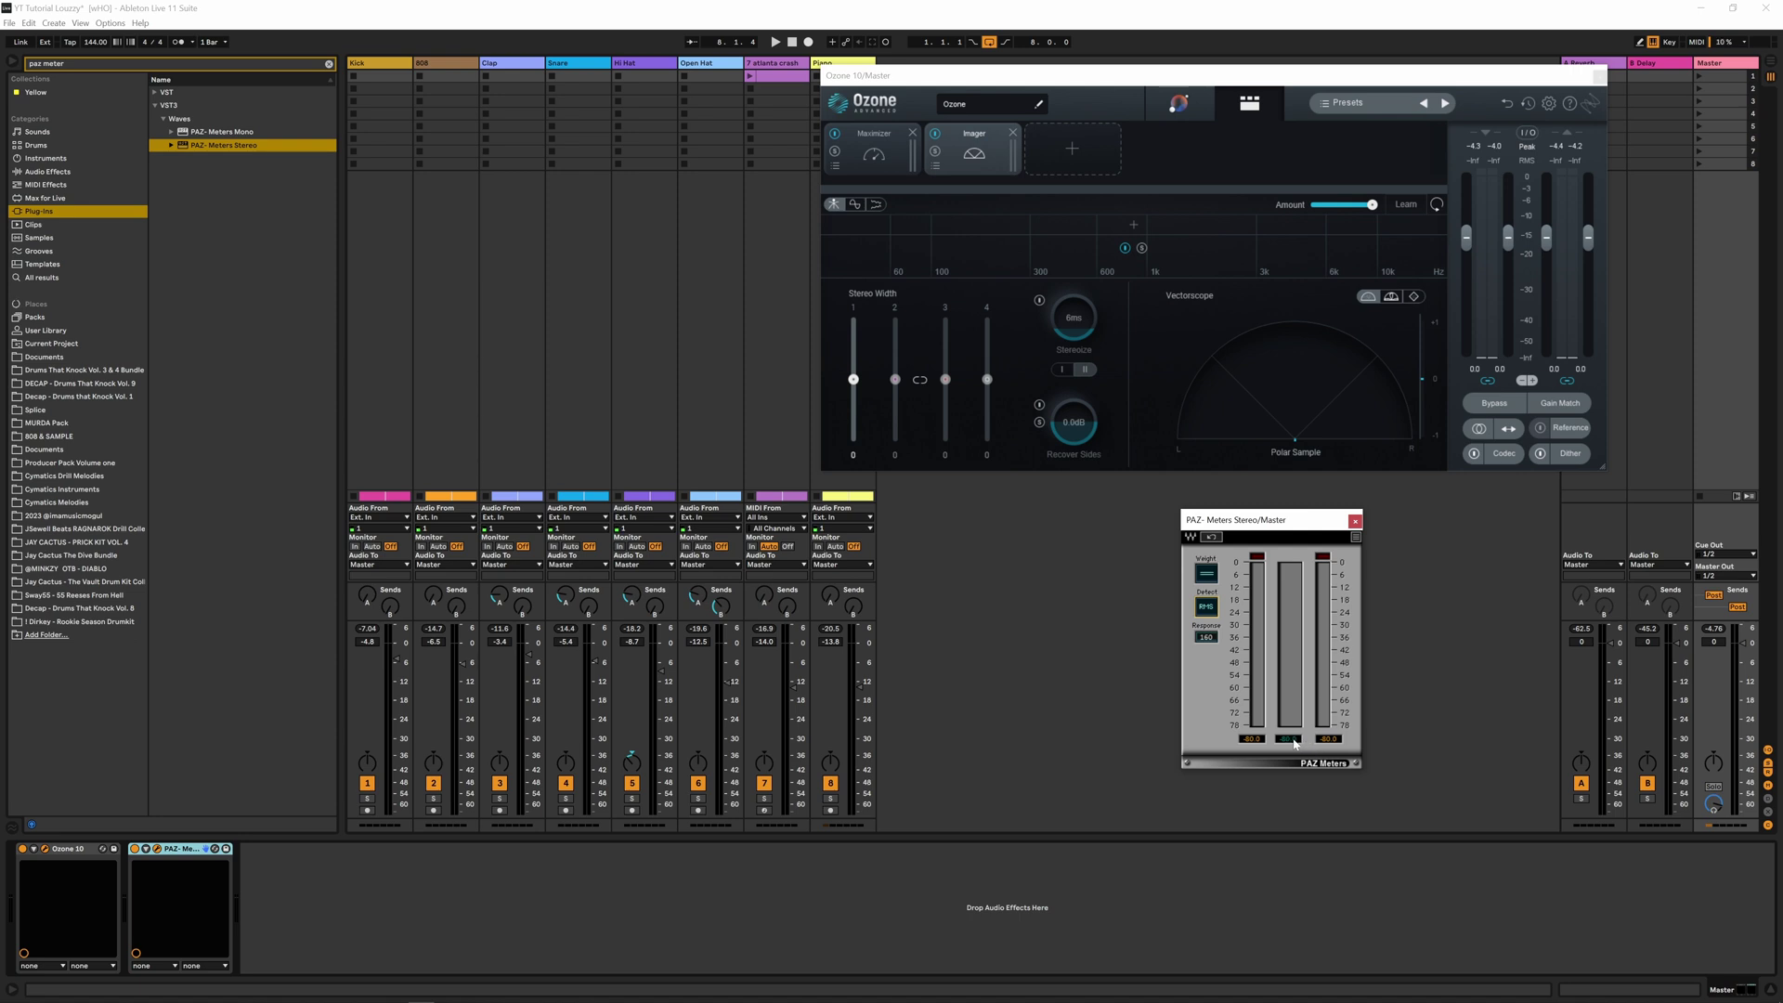
pyautogui.press('space')
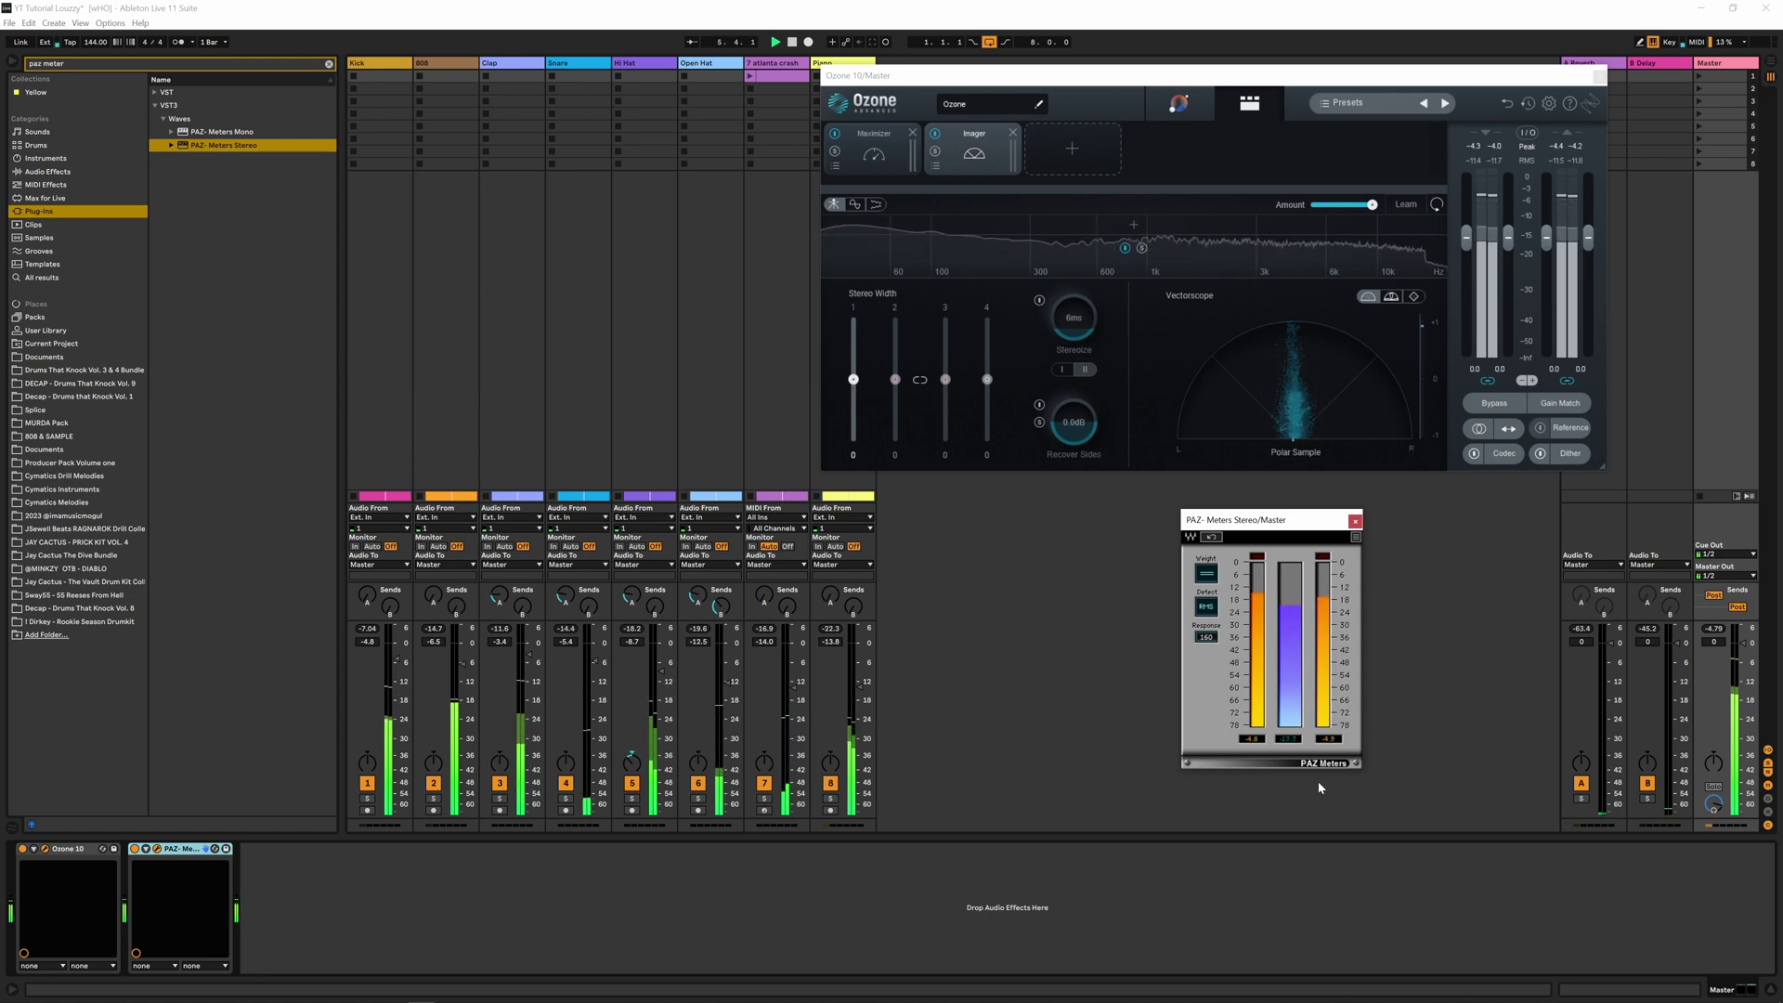
pyautogui.press('space')
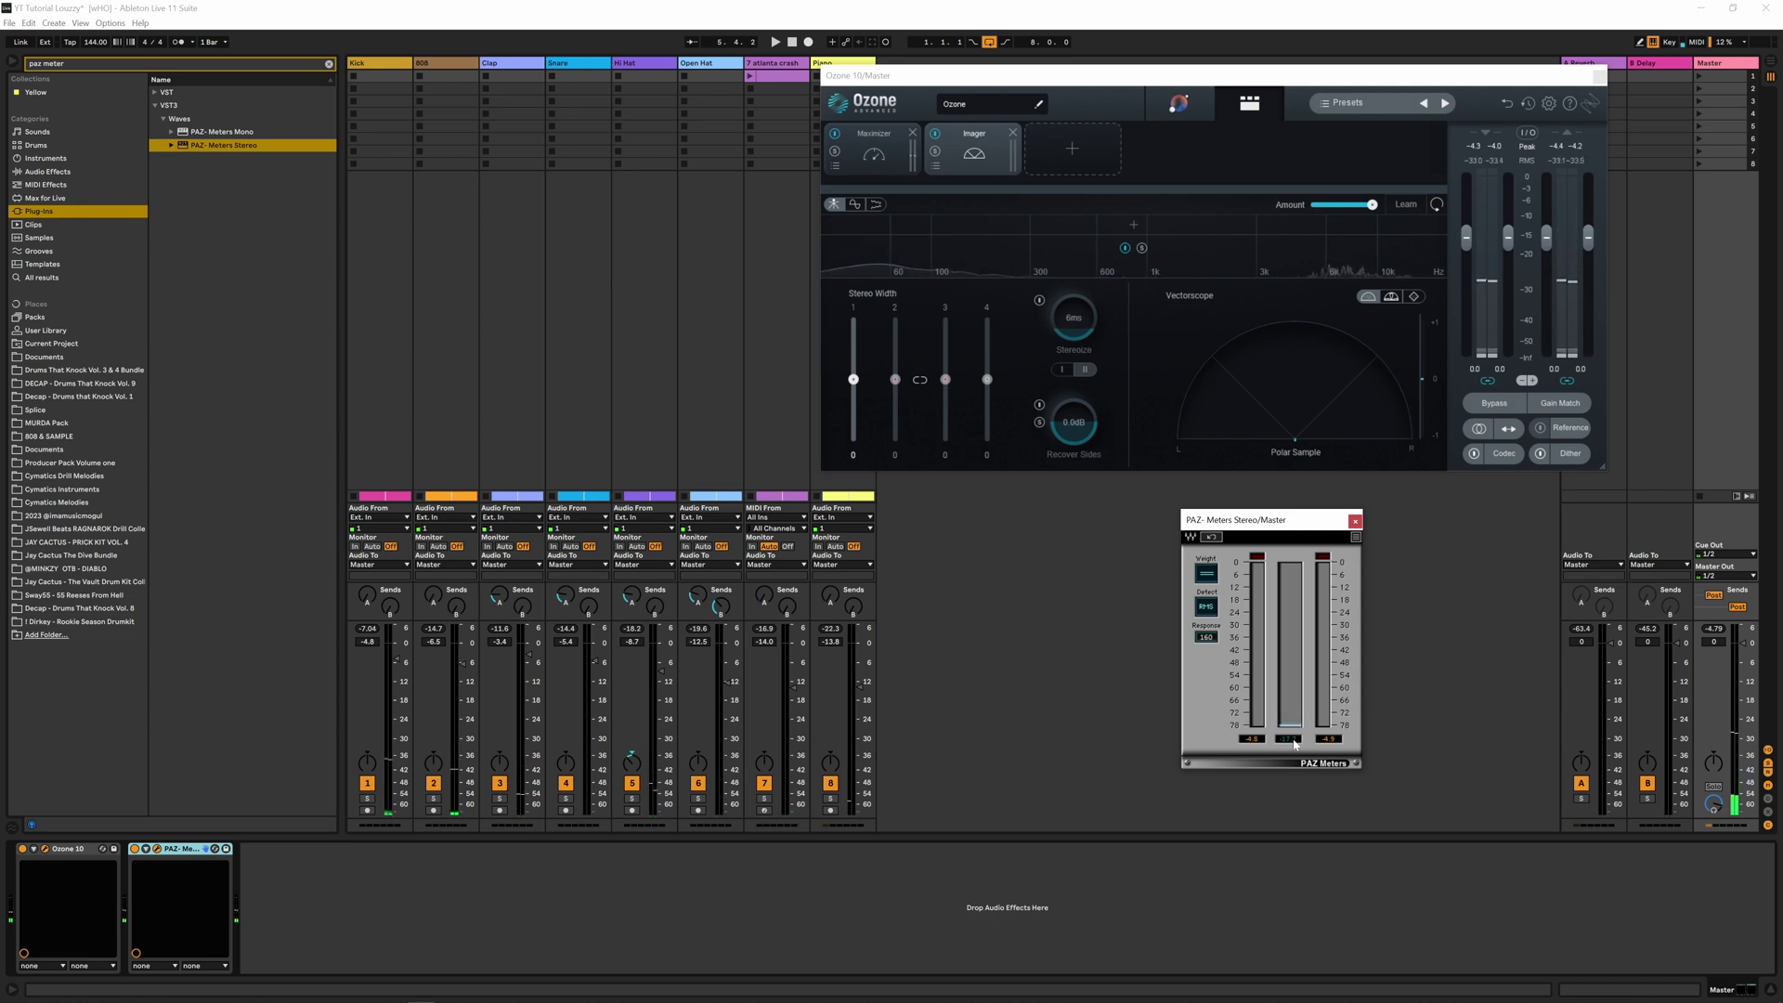
# Open the Maximizer in the Master's Ozone and play the beat to examine its levels before limiting
pyautogui.click(874, 149)
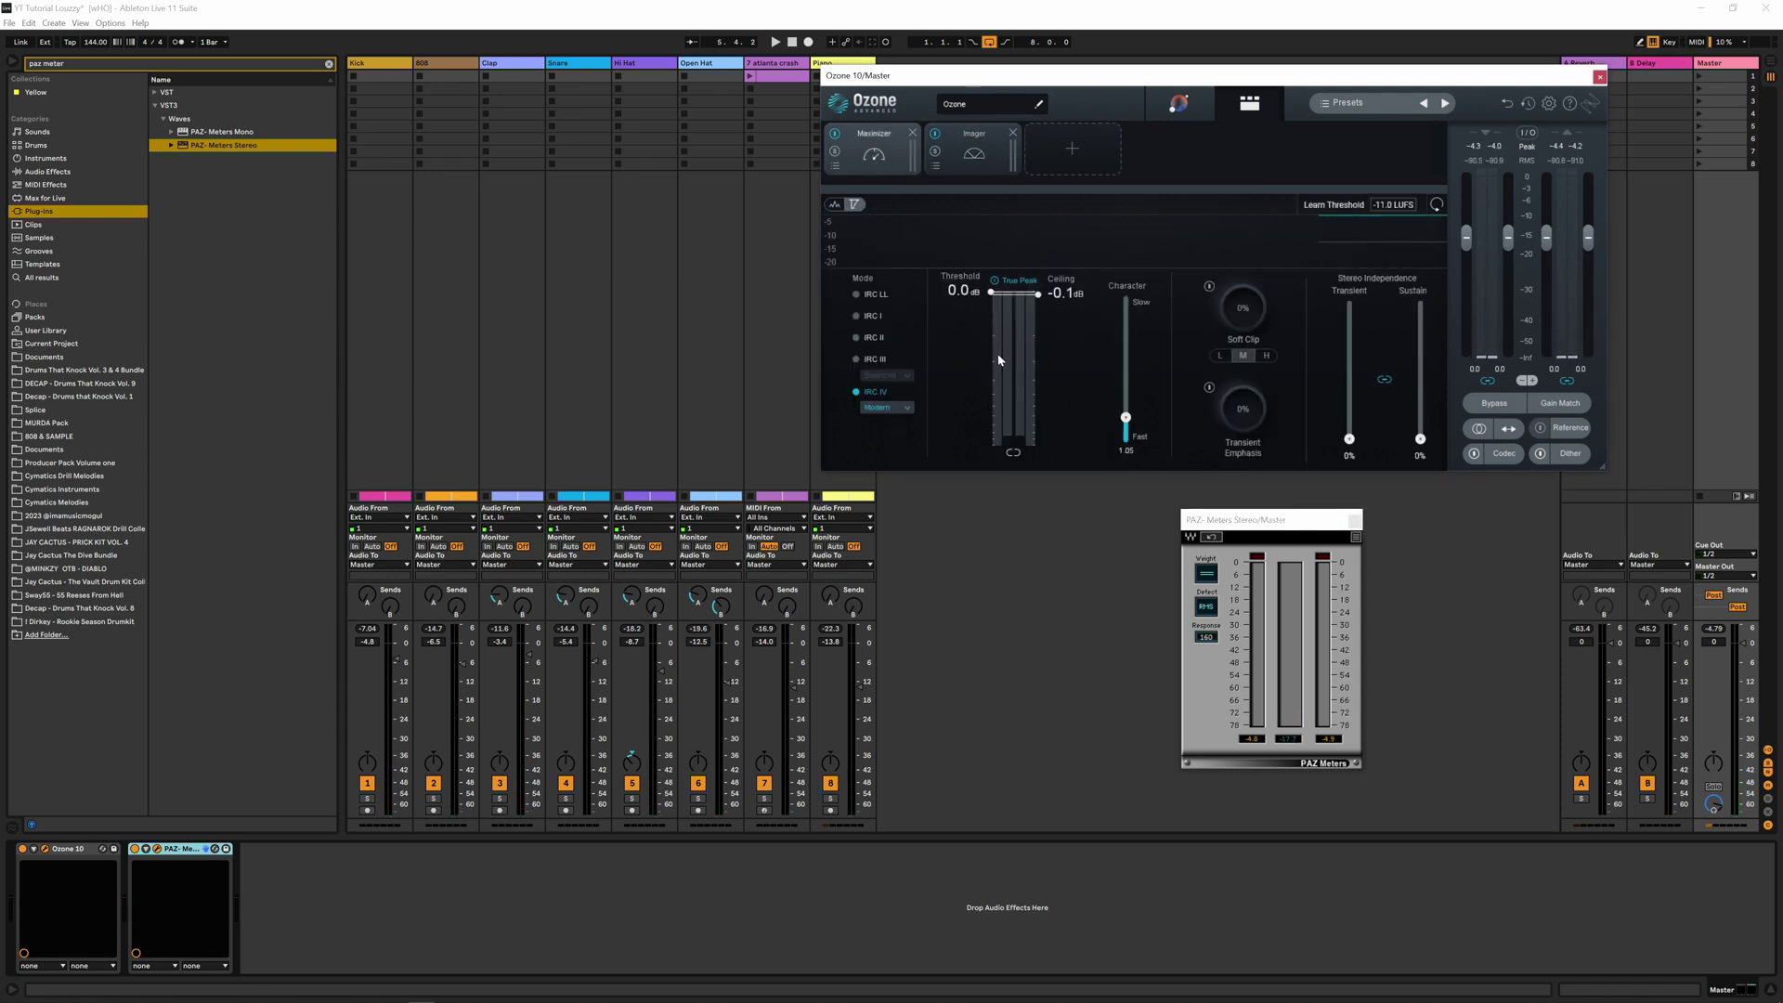
pyautogui.press('space')
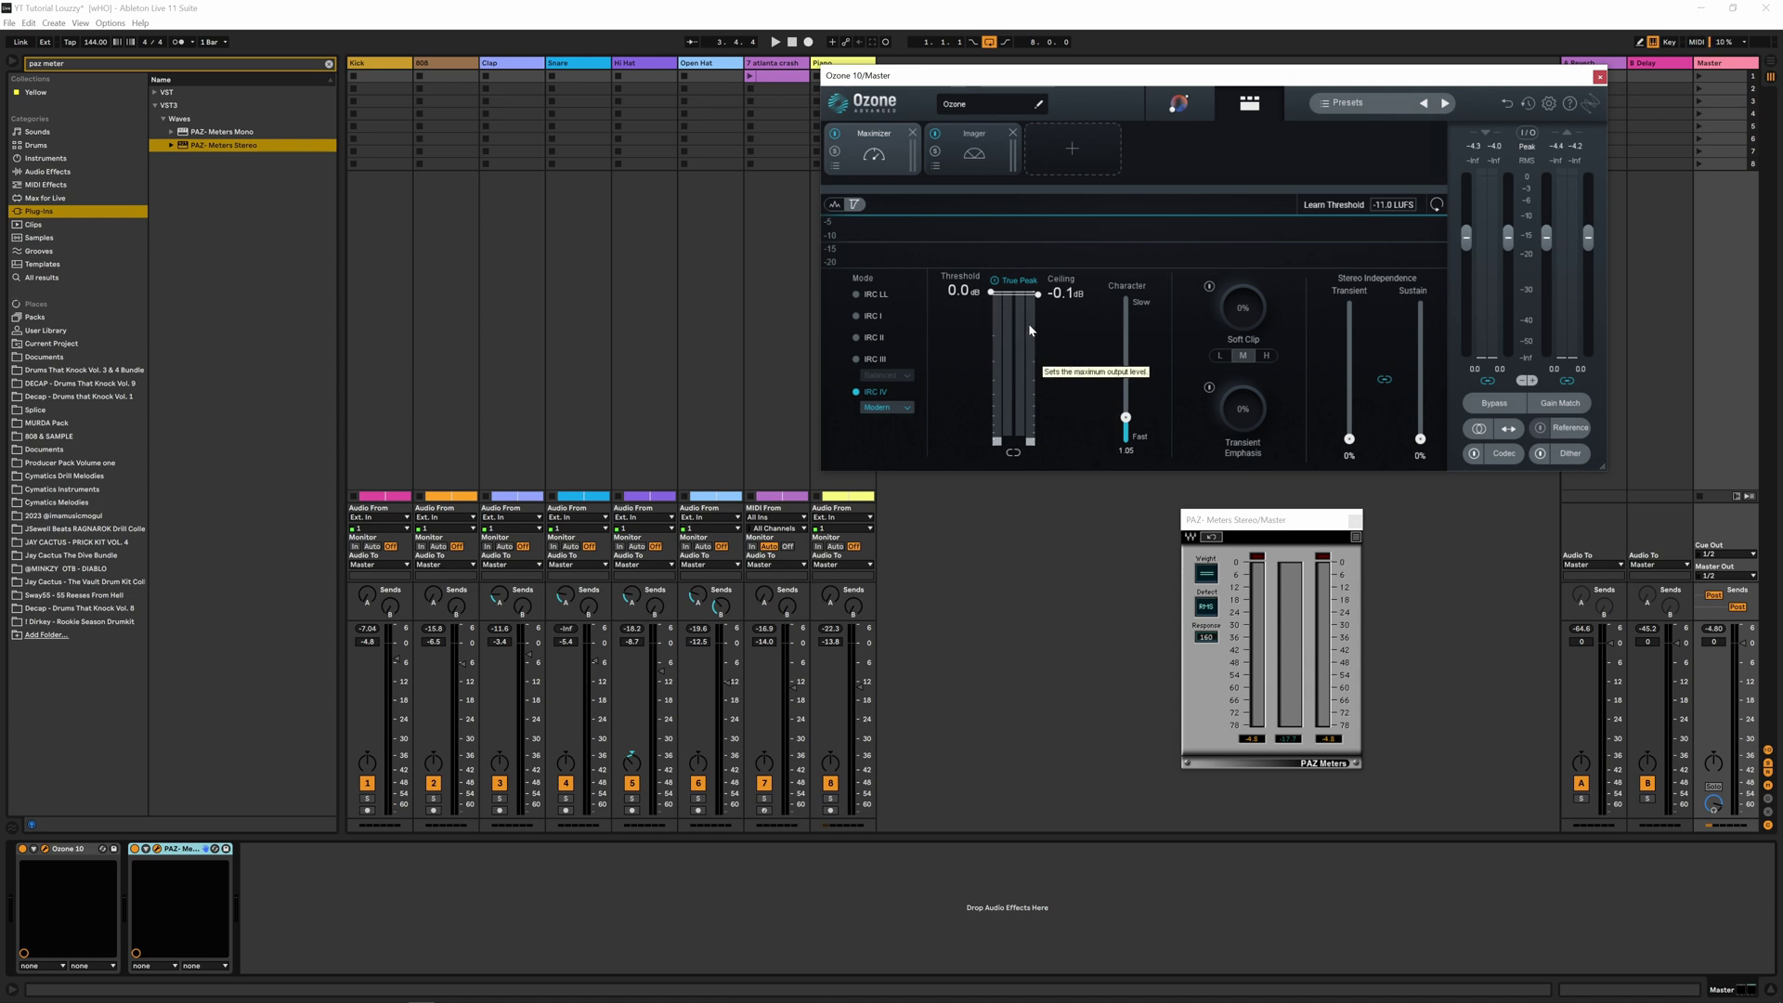
pyautogui.press('space')
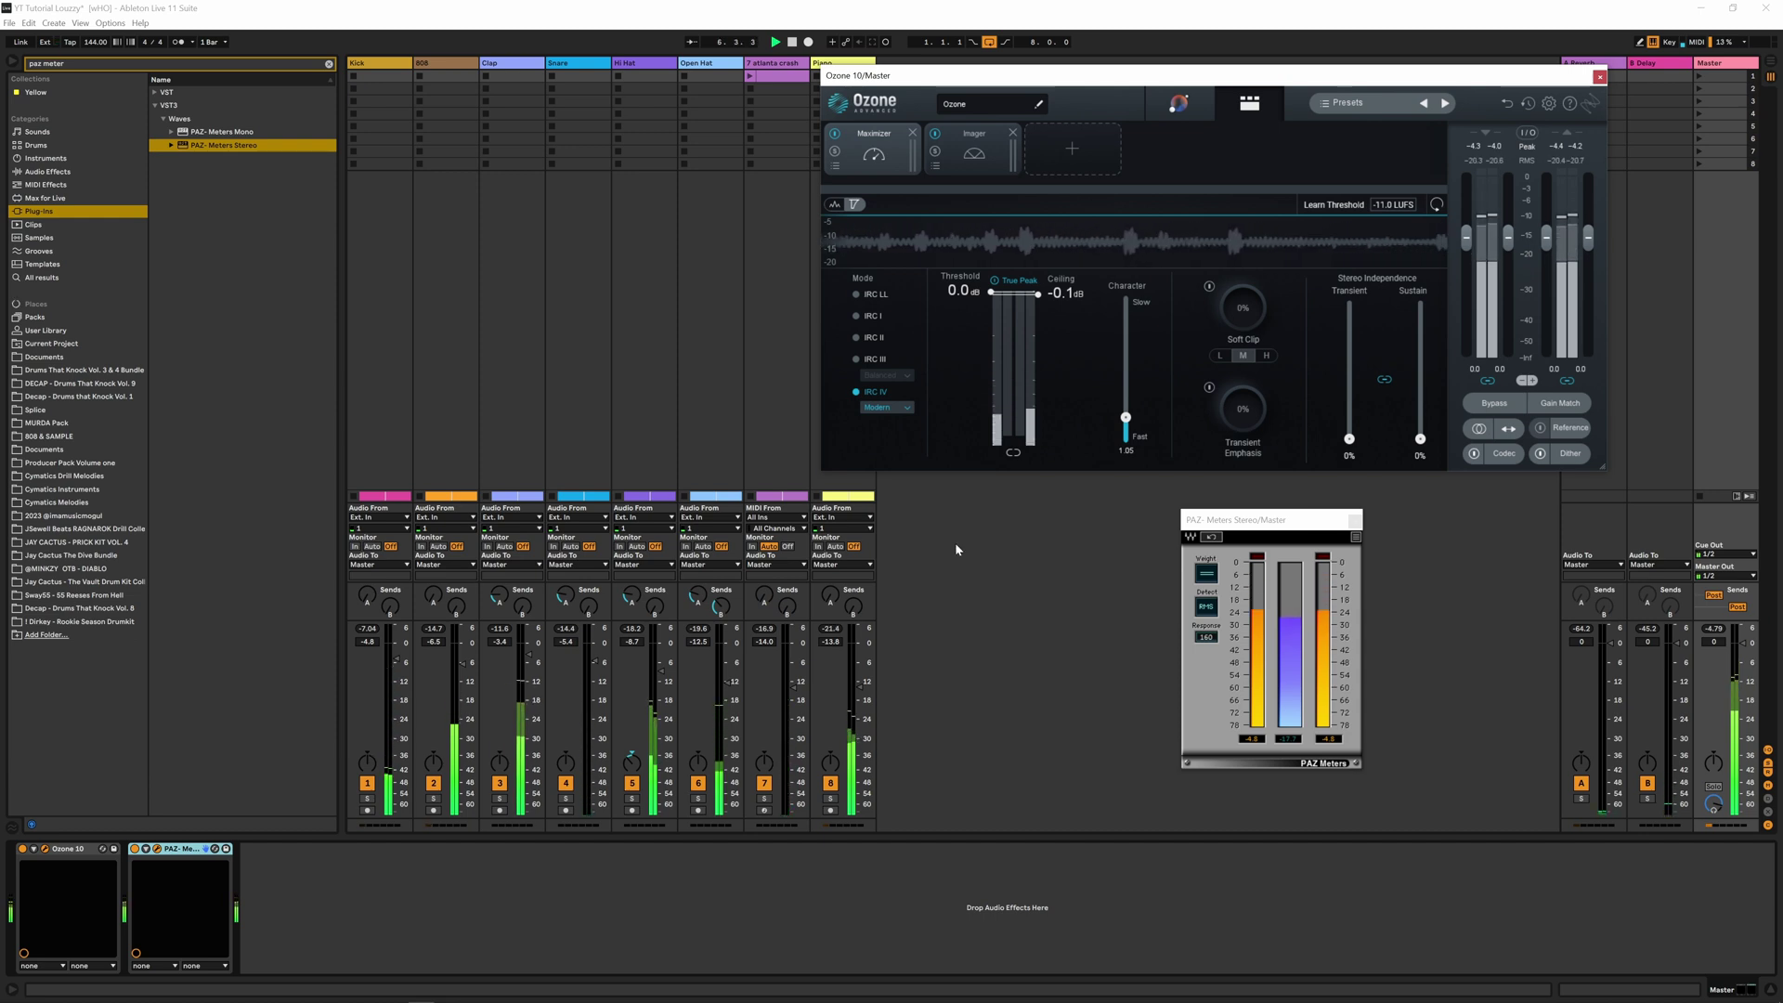
pyautogui.press('space')
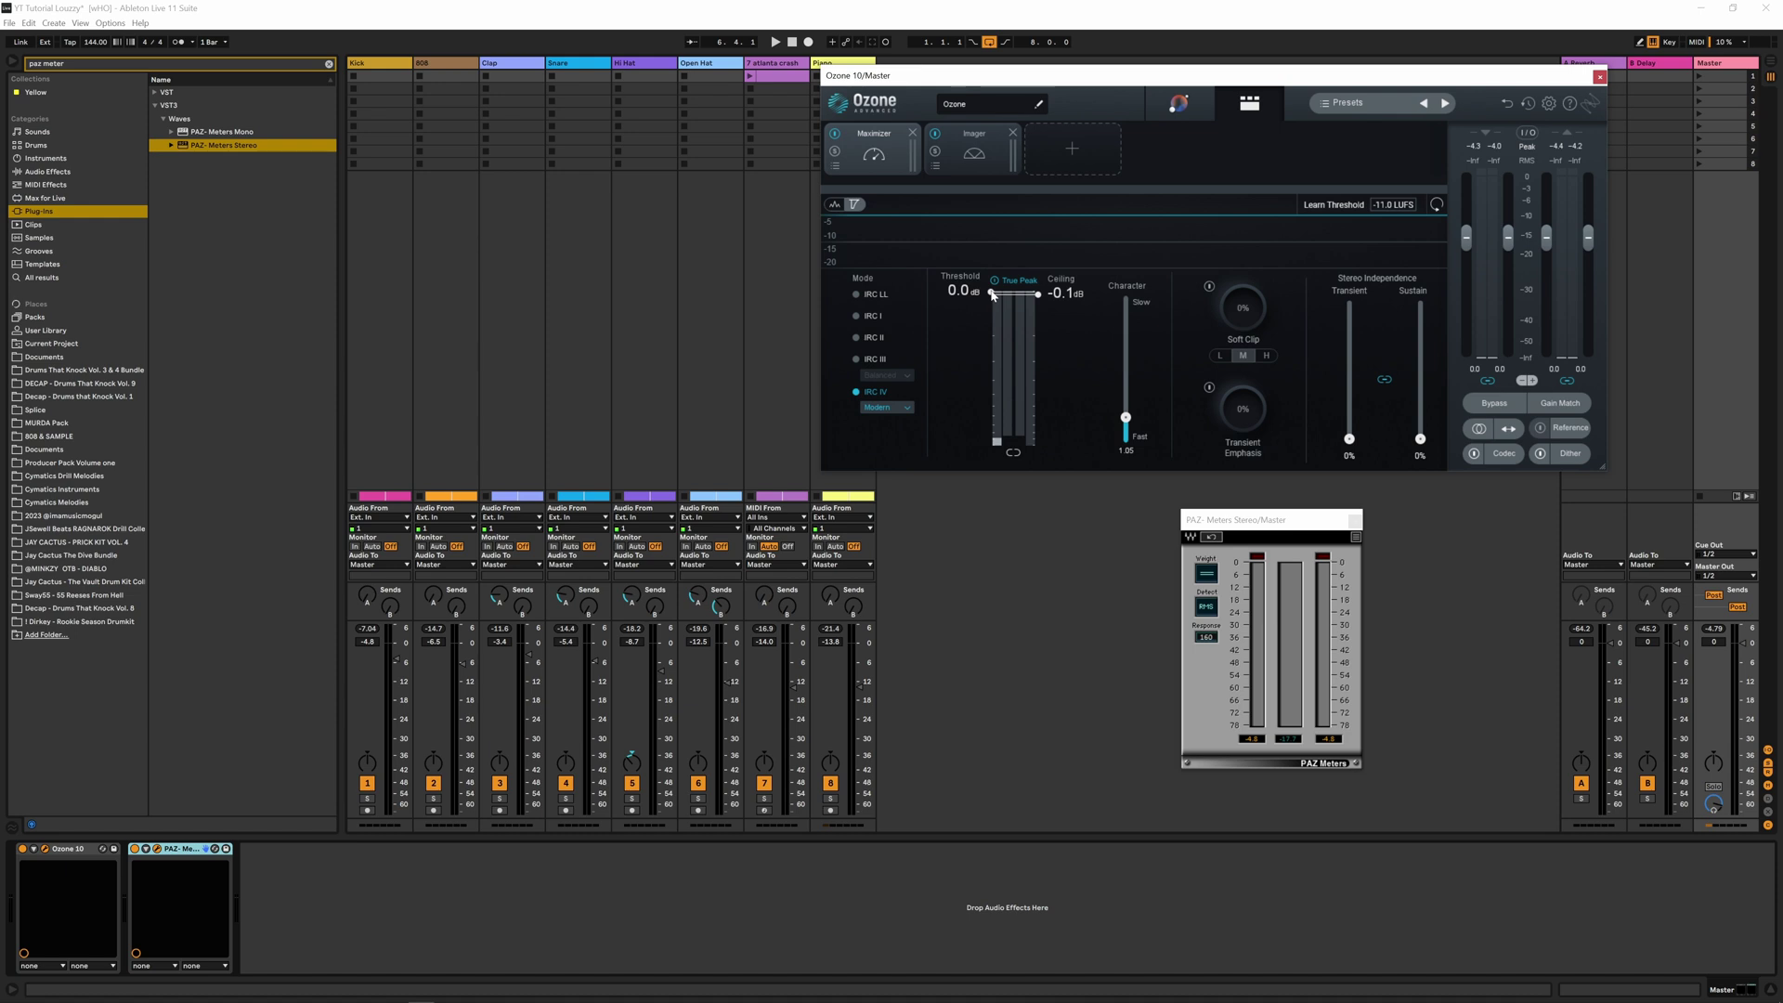
# Lower the Ozone Maximizer's threshold to -11.6 dB during playback while watching the RMS meter
pyautogui.press('space')
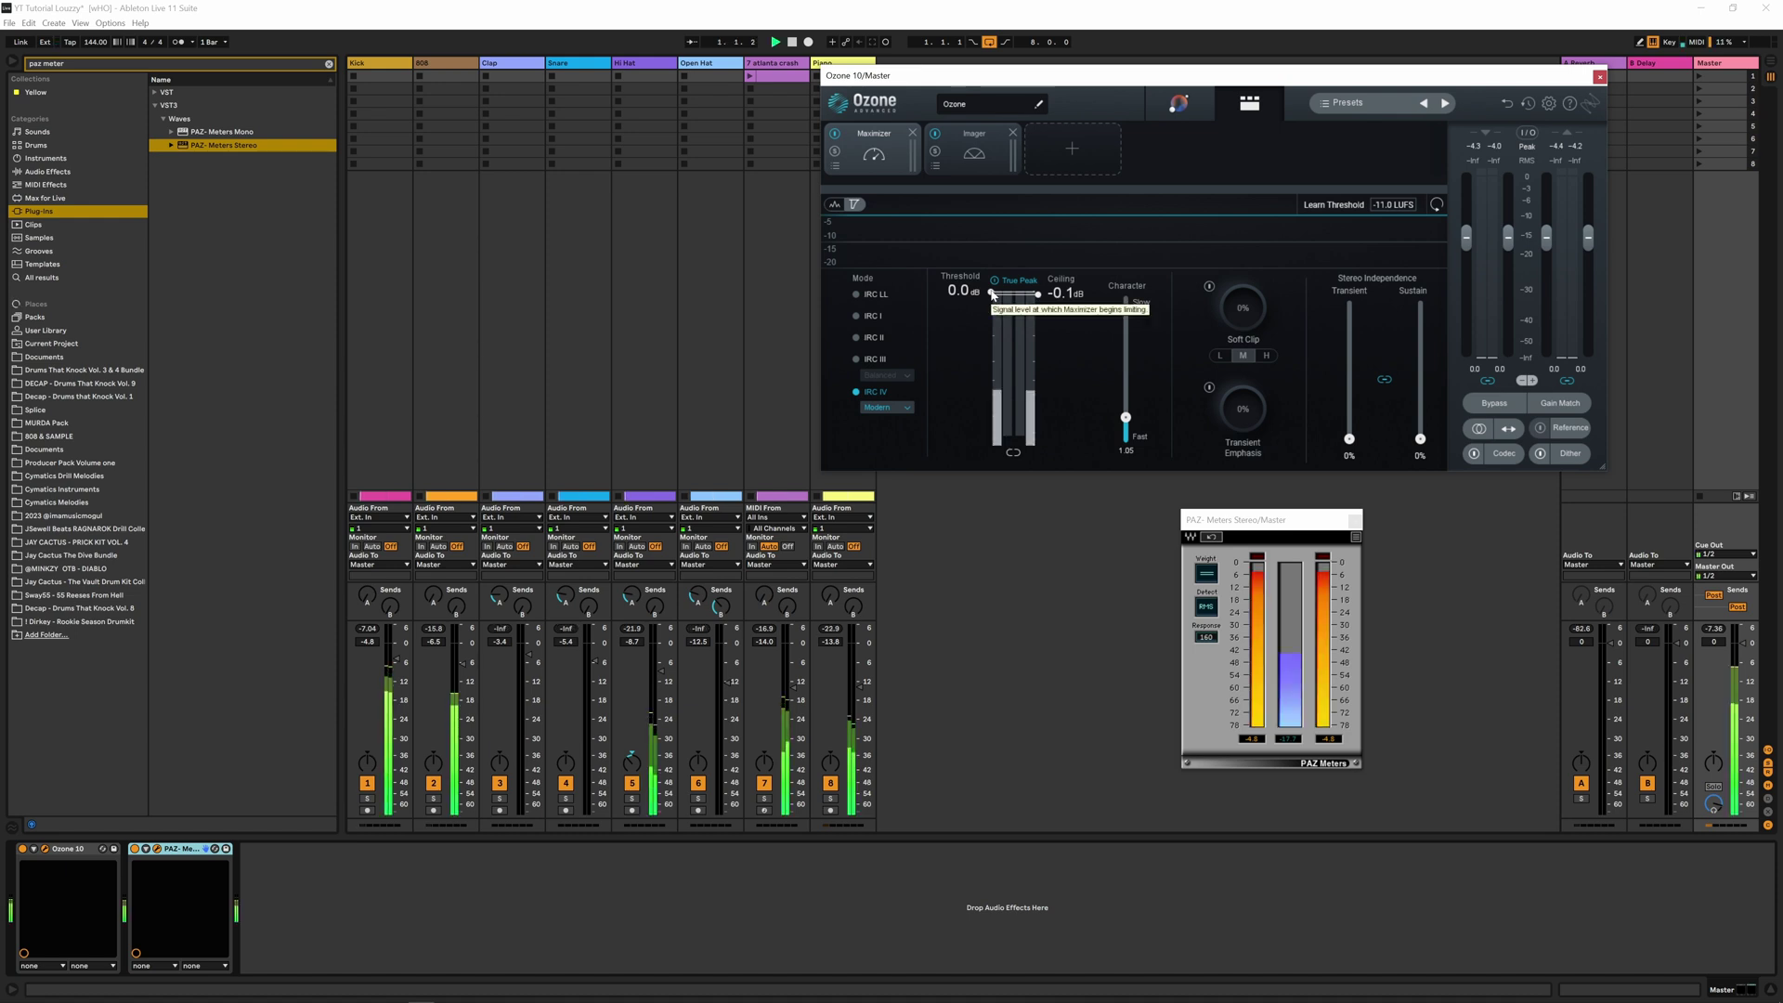
pyautogui.moveTo(991, 295); pyautogui.dragTo(990, 398)
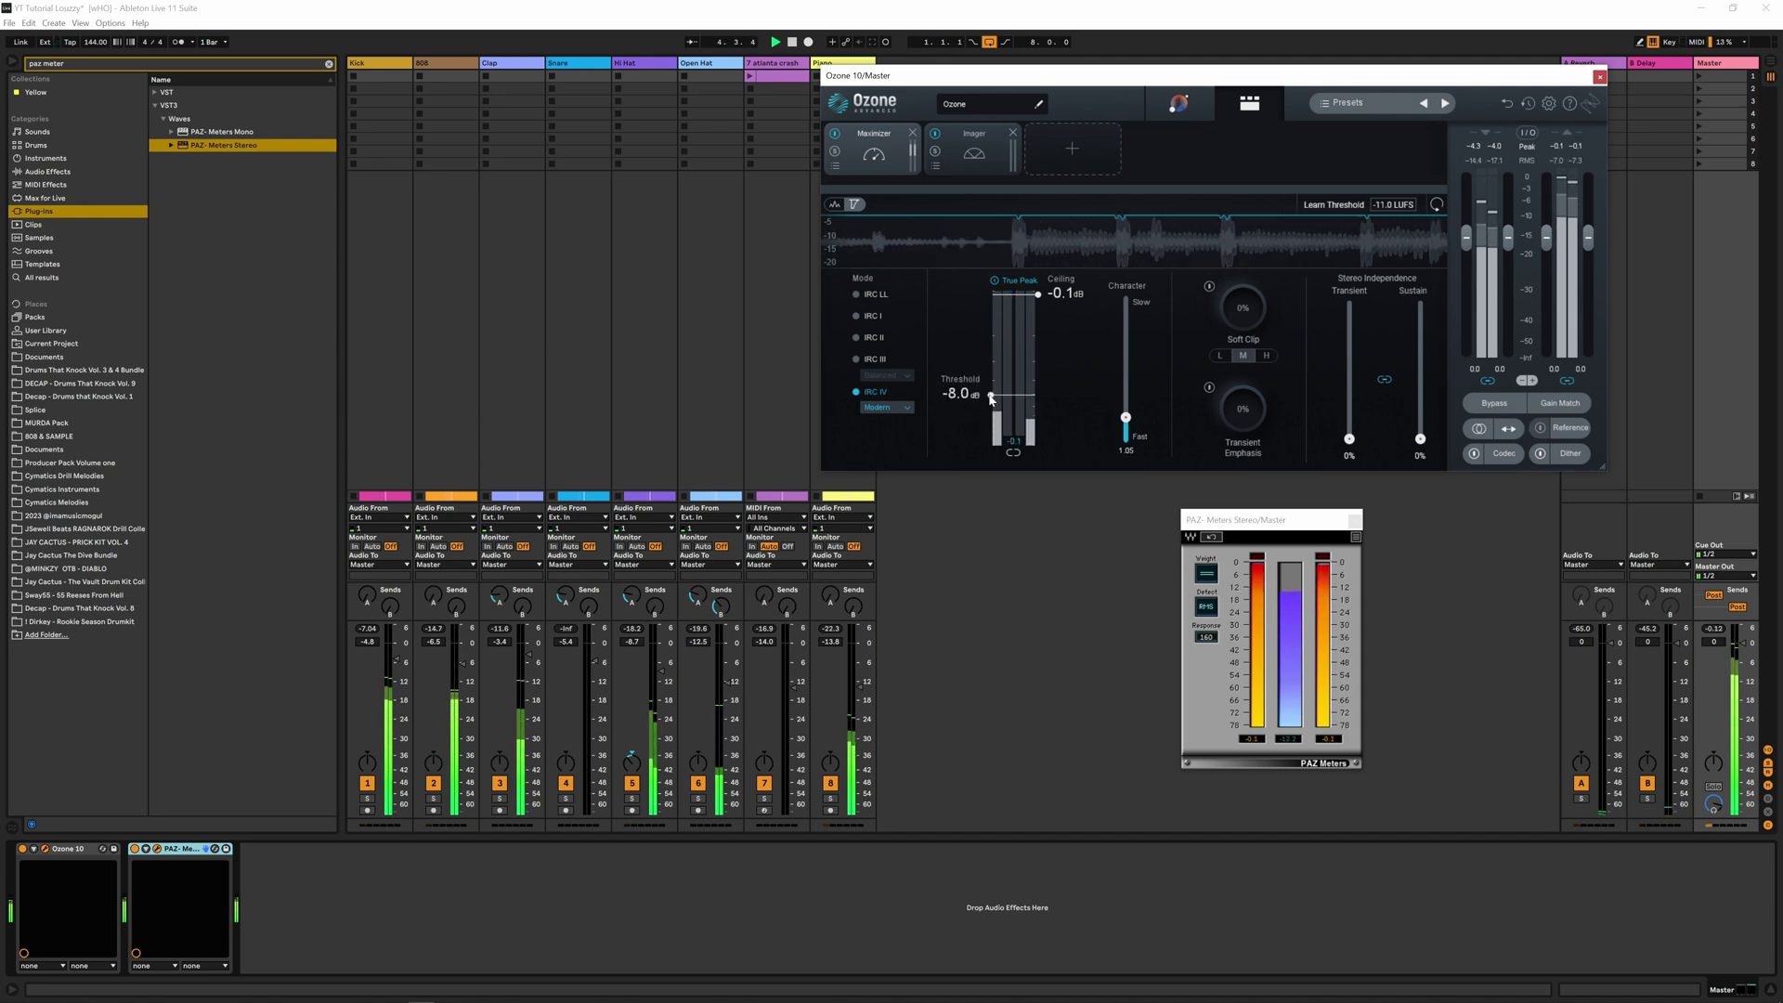
pyautogui.moveTo(991, 397); pyautogui.dragTo(994, 409)
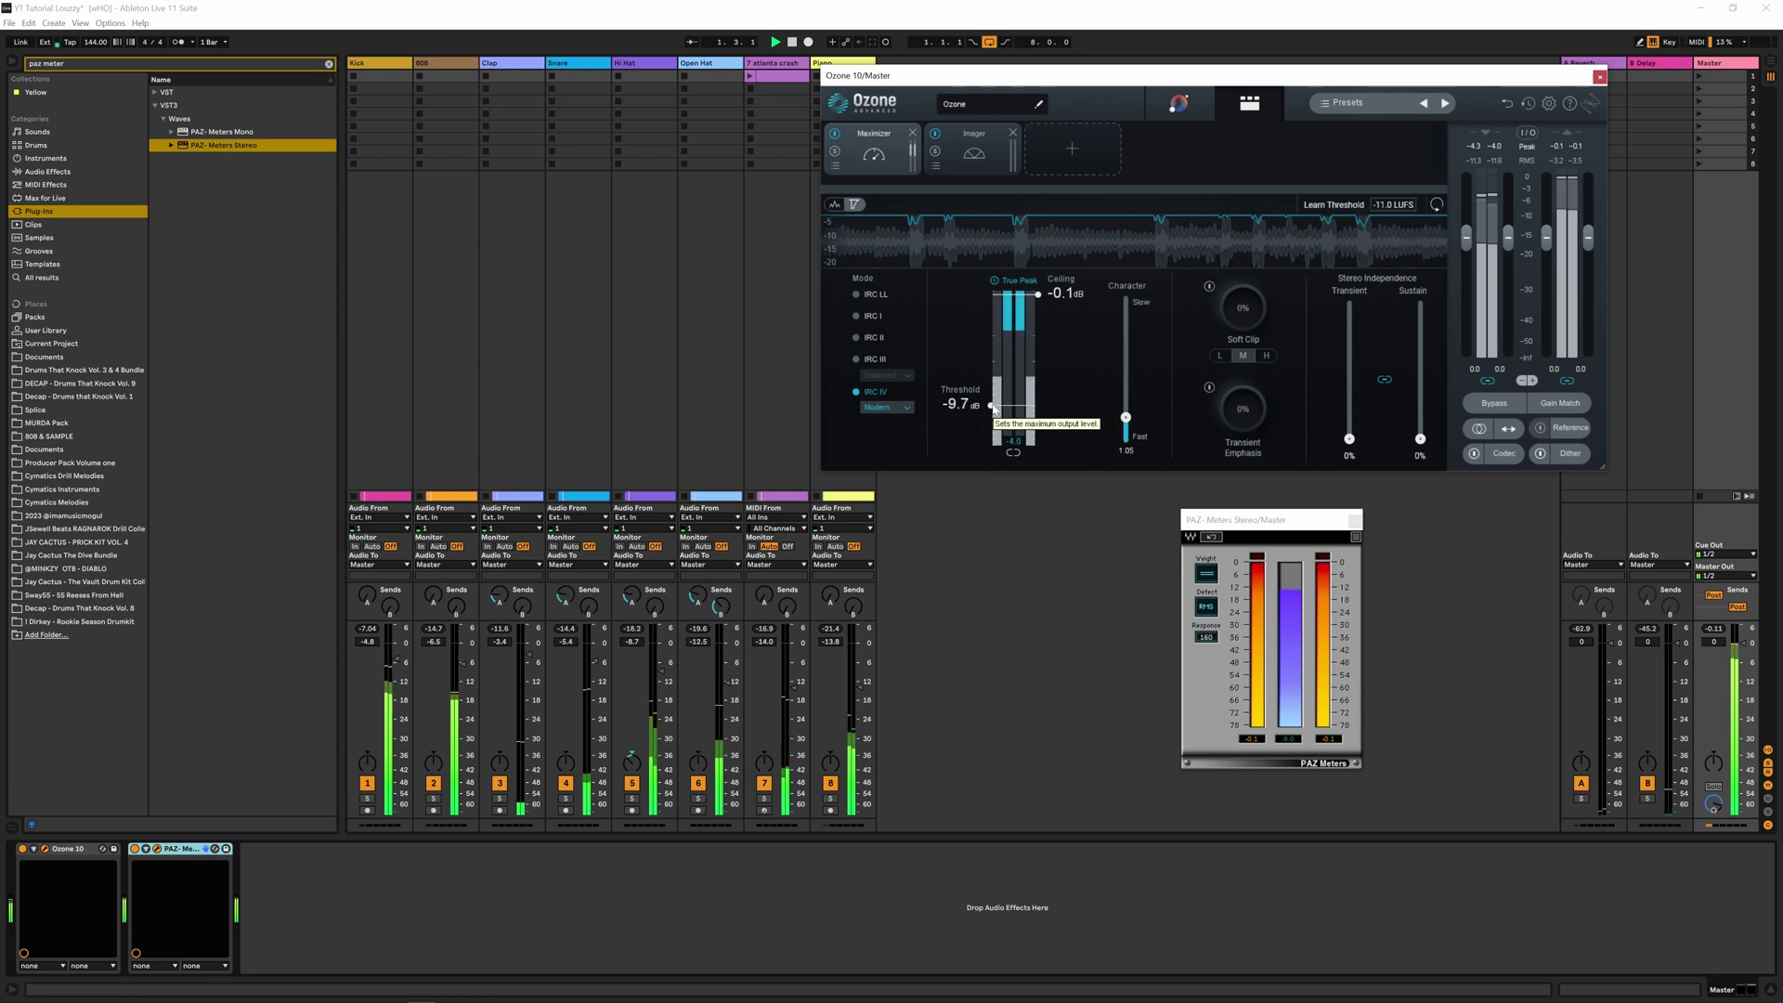
pyautogui.moveTo(994, 410); pyautogui.dragTo(993, 412)
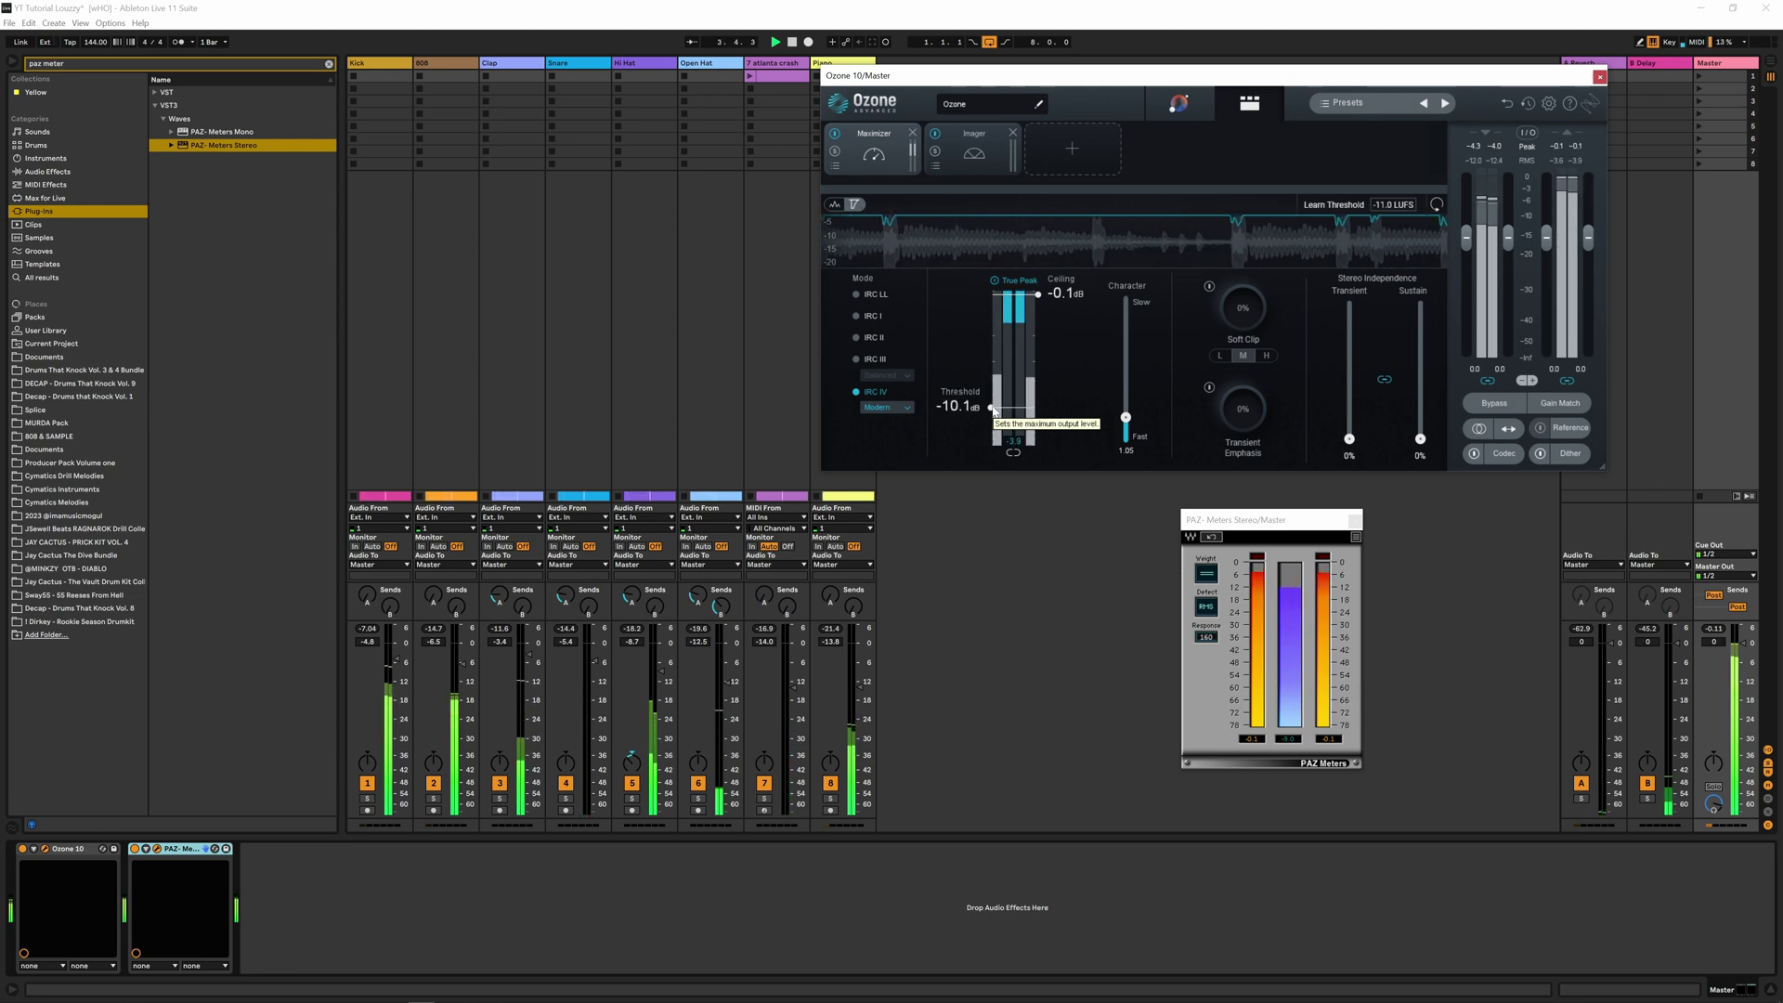
pyautogui.moveTo(994, 409); pyautogui.dragTo(994, 417)
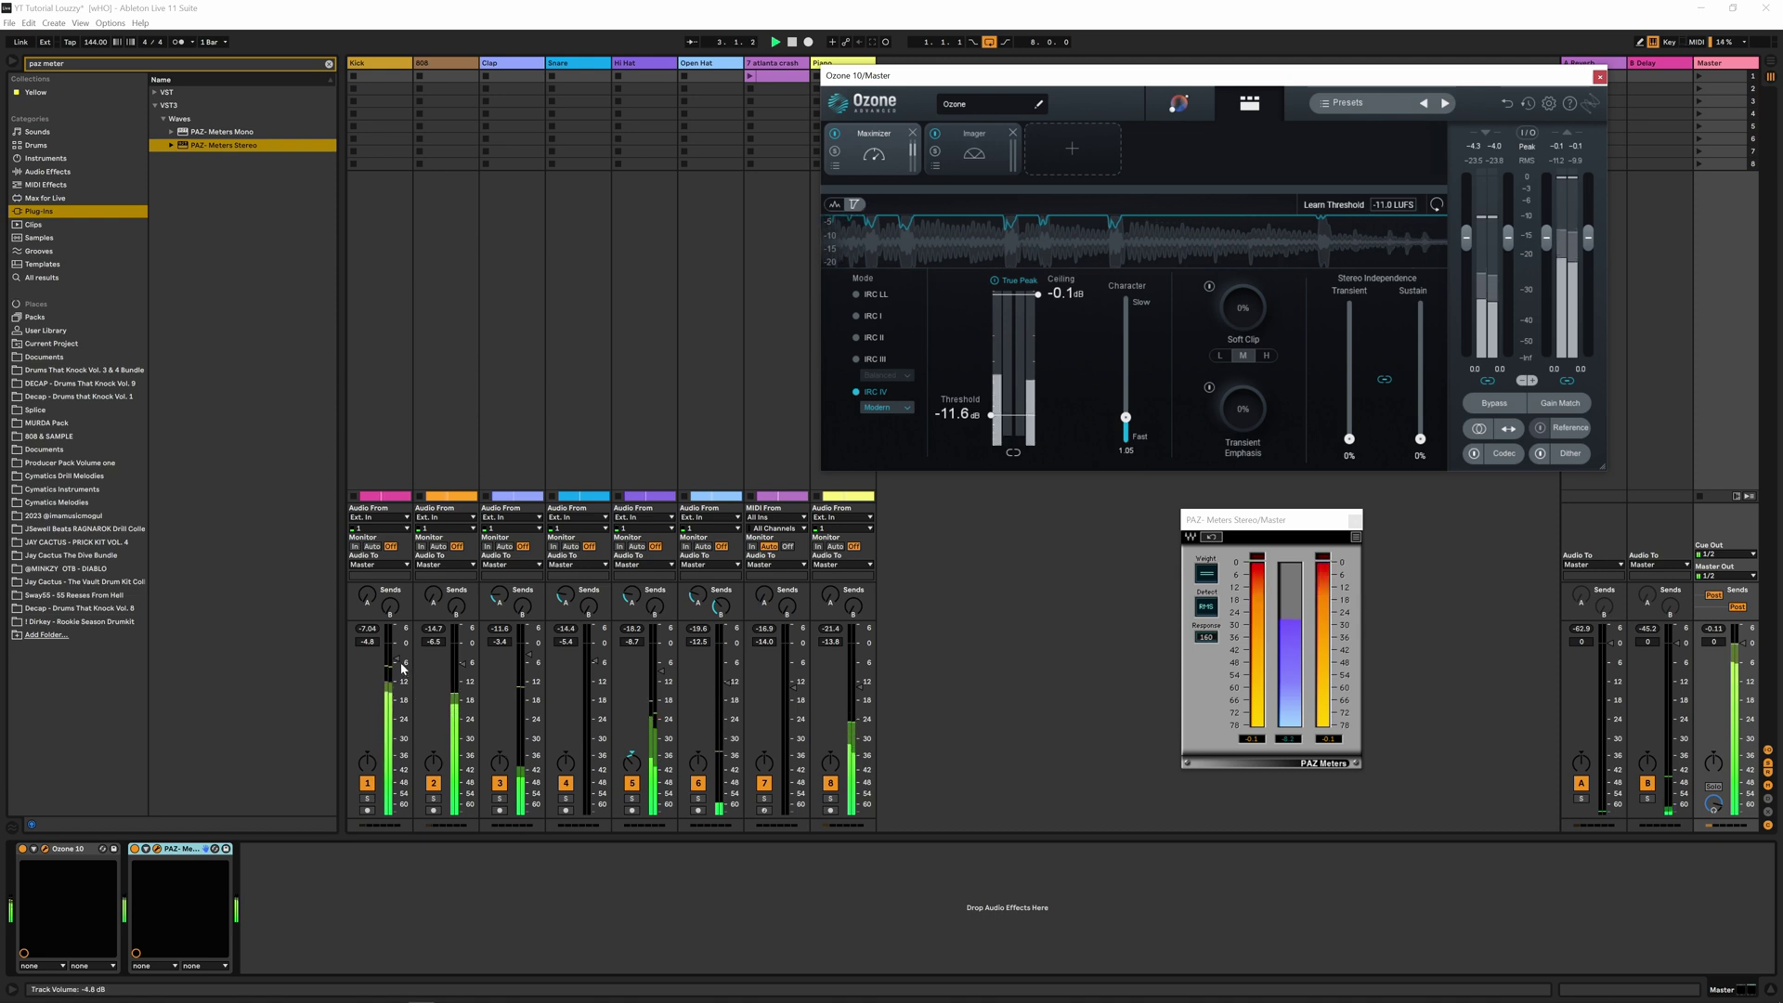
# Lower the Kick to -5.6 dB, the 808 to -7.2 dB and the Hi Hat to -10.3 dB, checking the mix in mono
pyautogui.moveTo(397, 660); pyautogui.dragTo(463, 667)
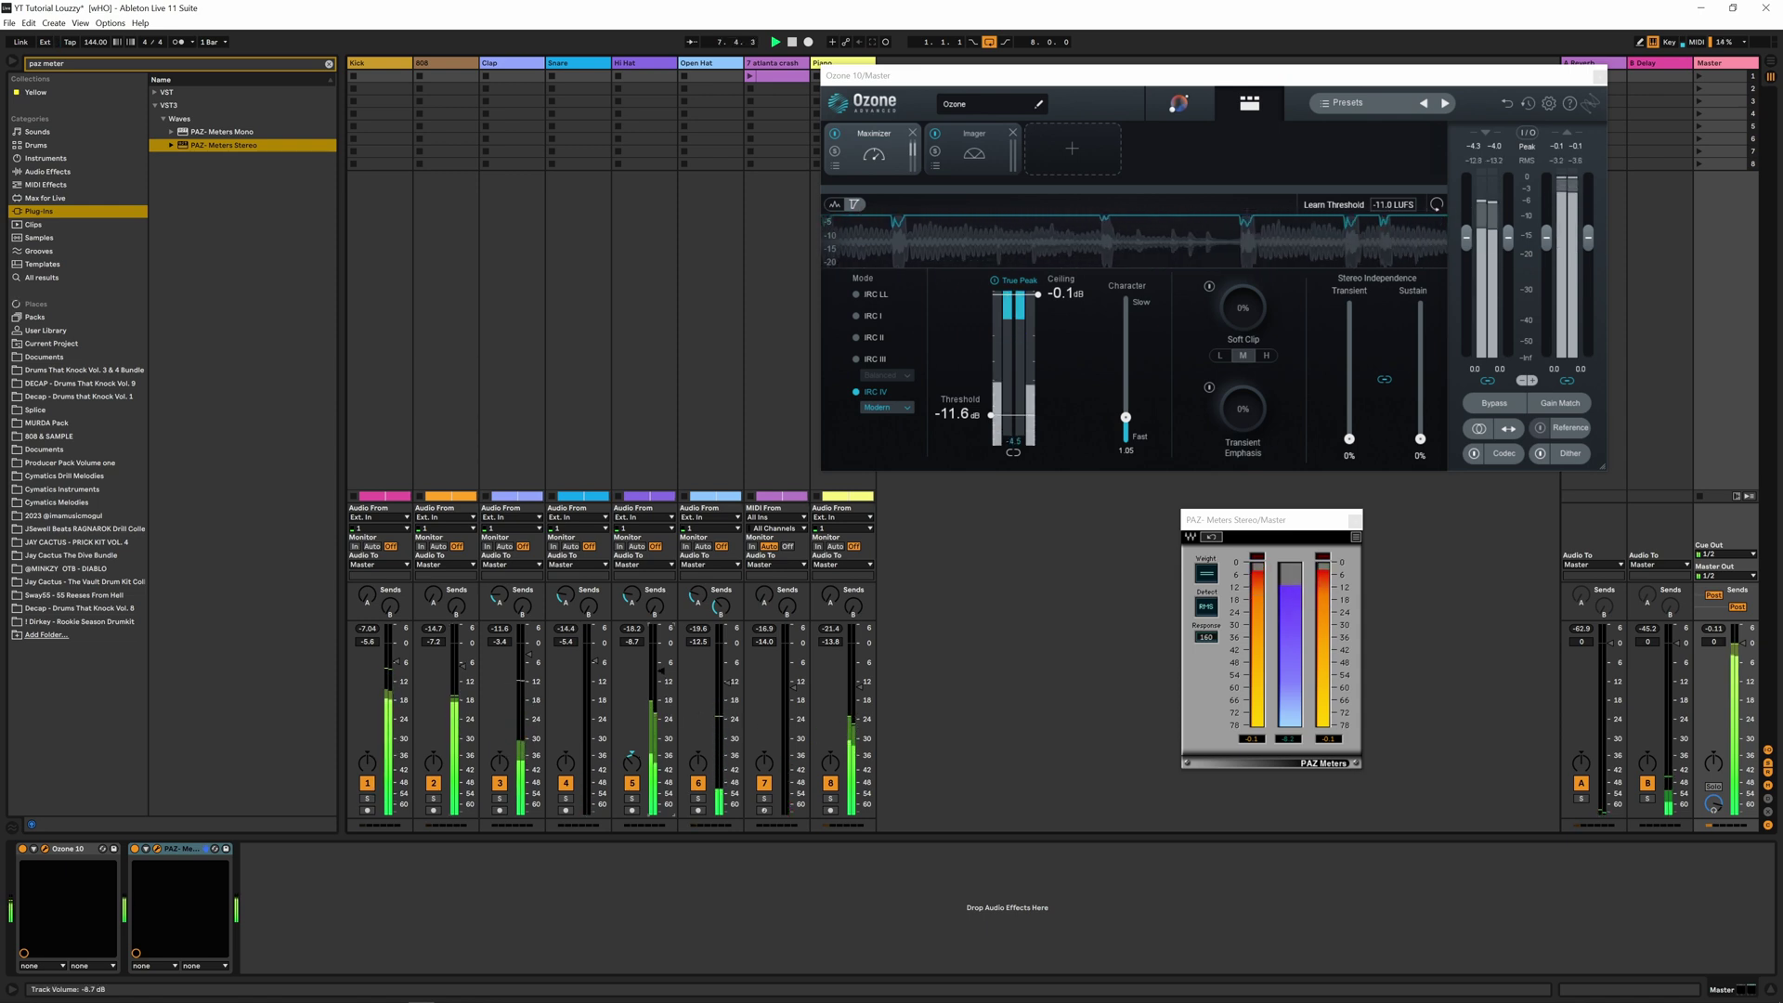
pyautogui.click(1478, 429)
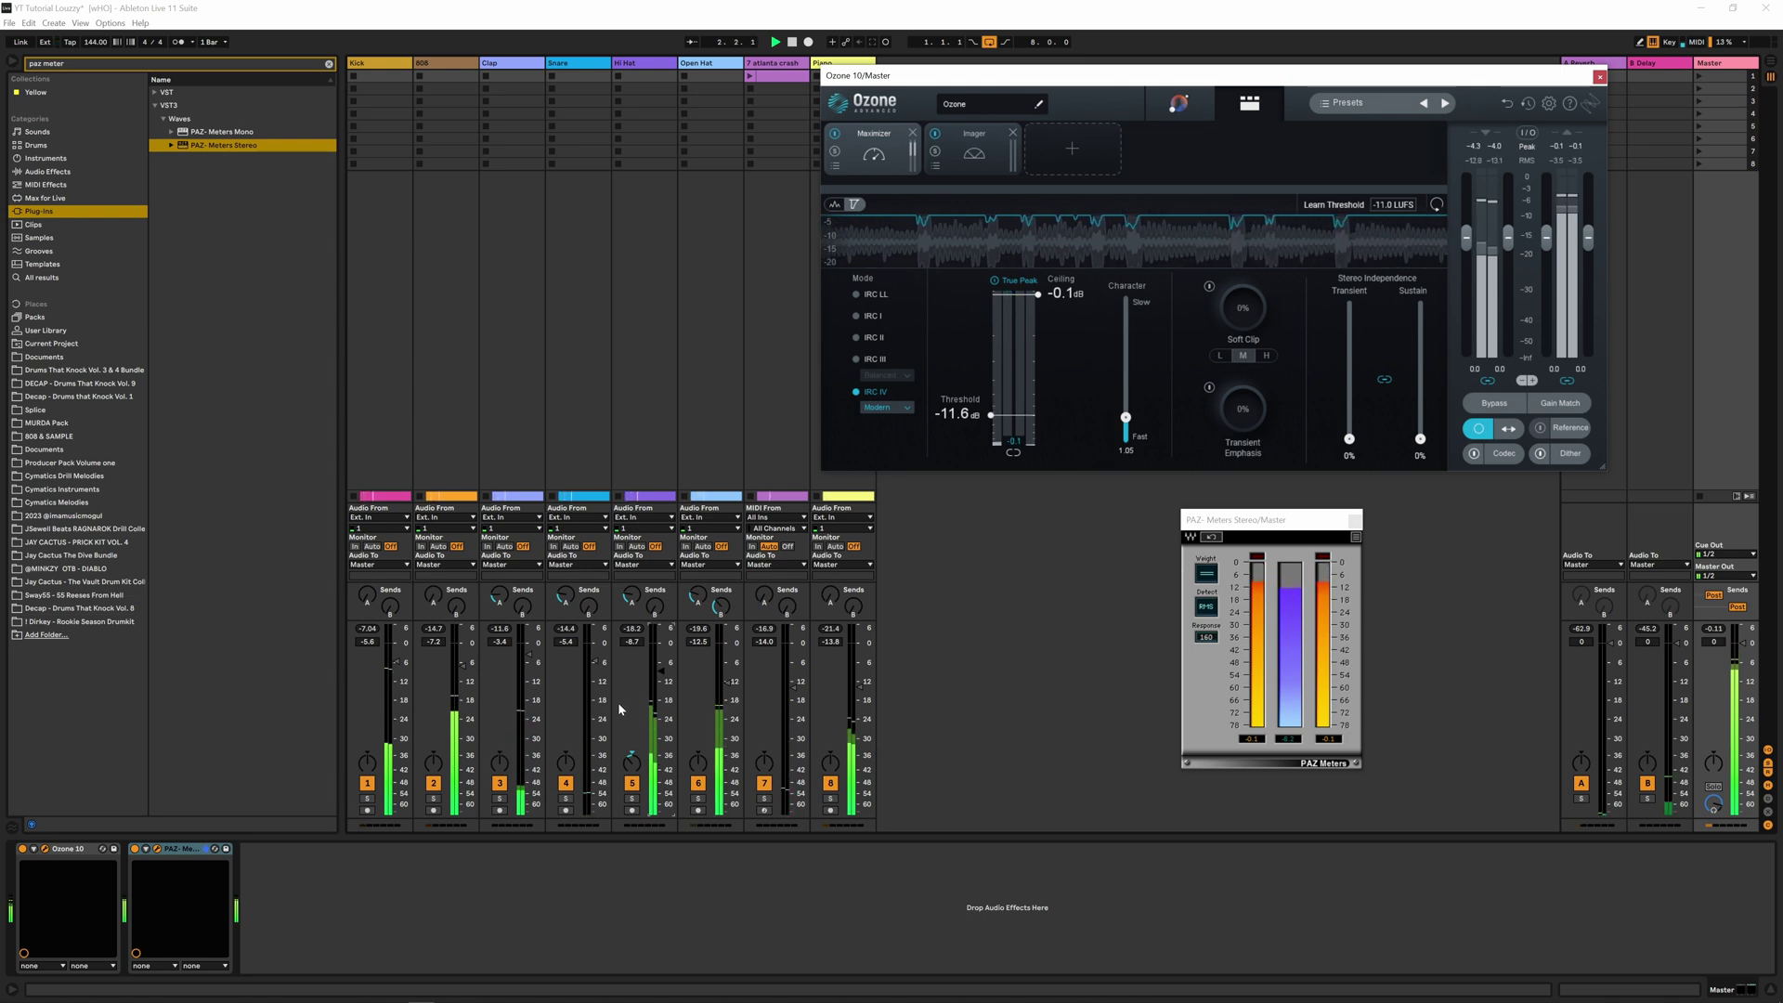
pyautogui.moveTo(673, 679); pyautogui.dragTo(674, 683)
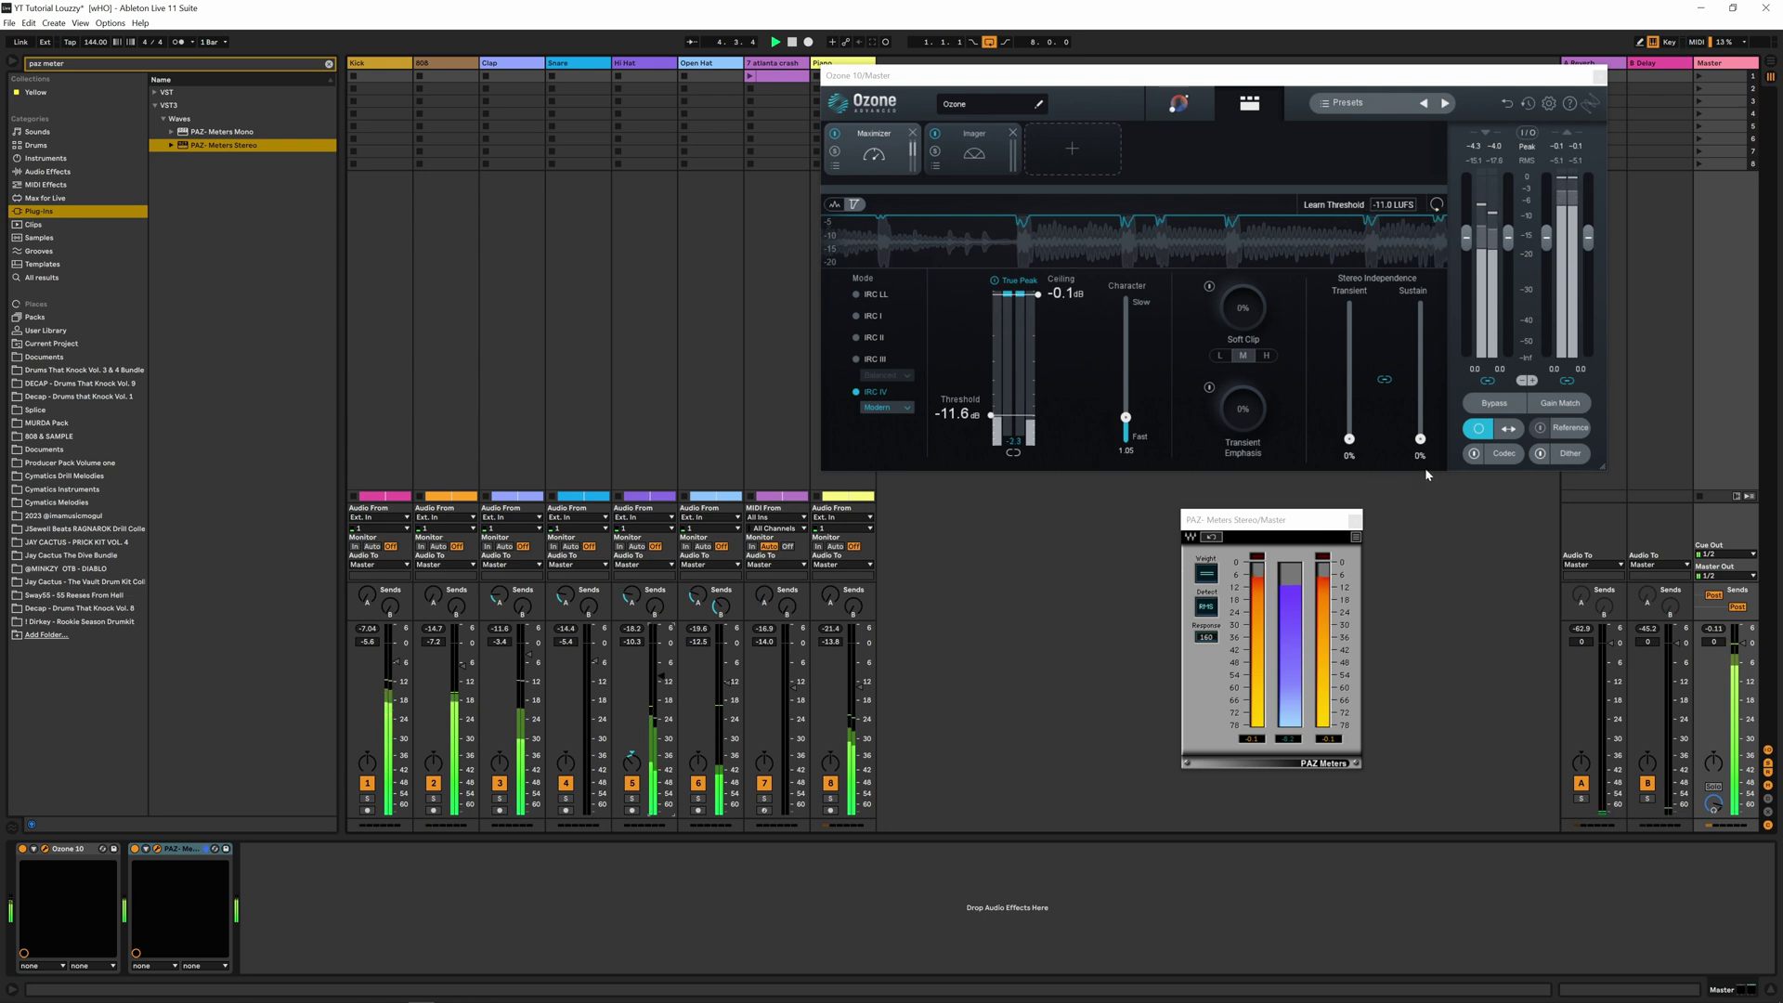
pyautogui.click(1478, 428)
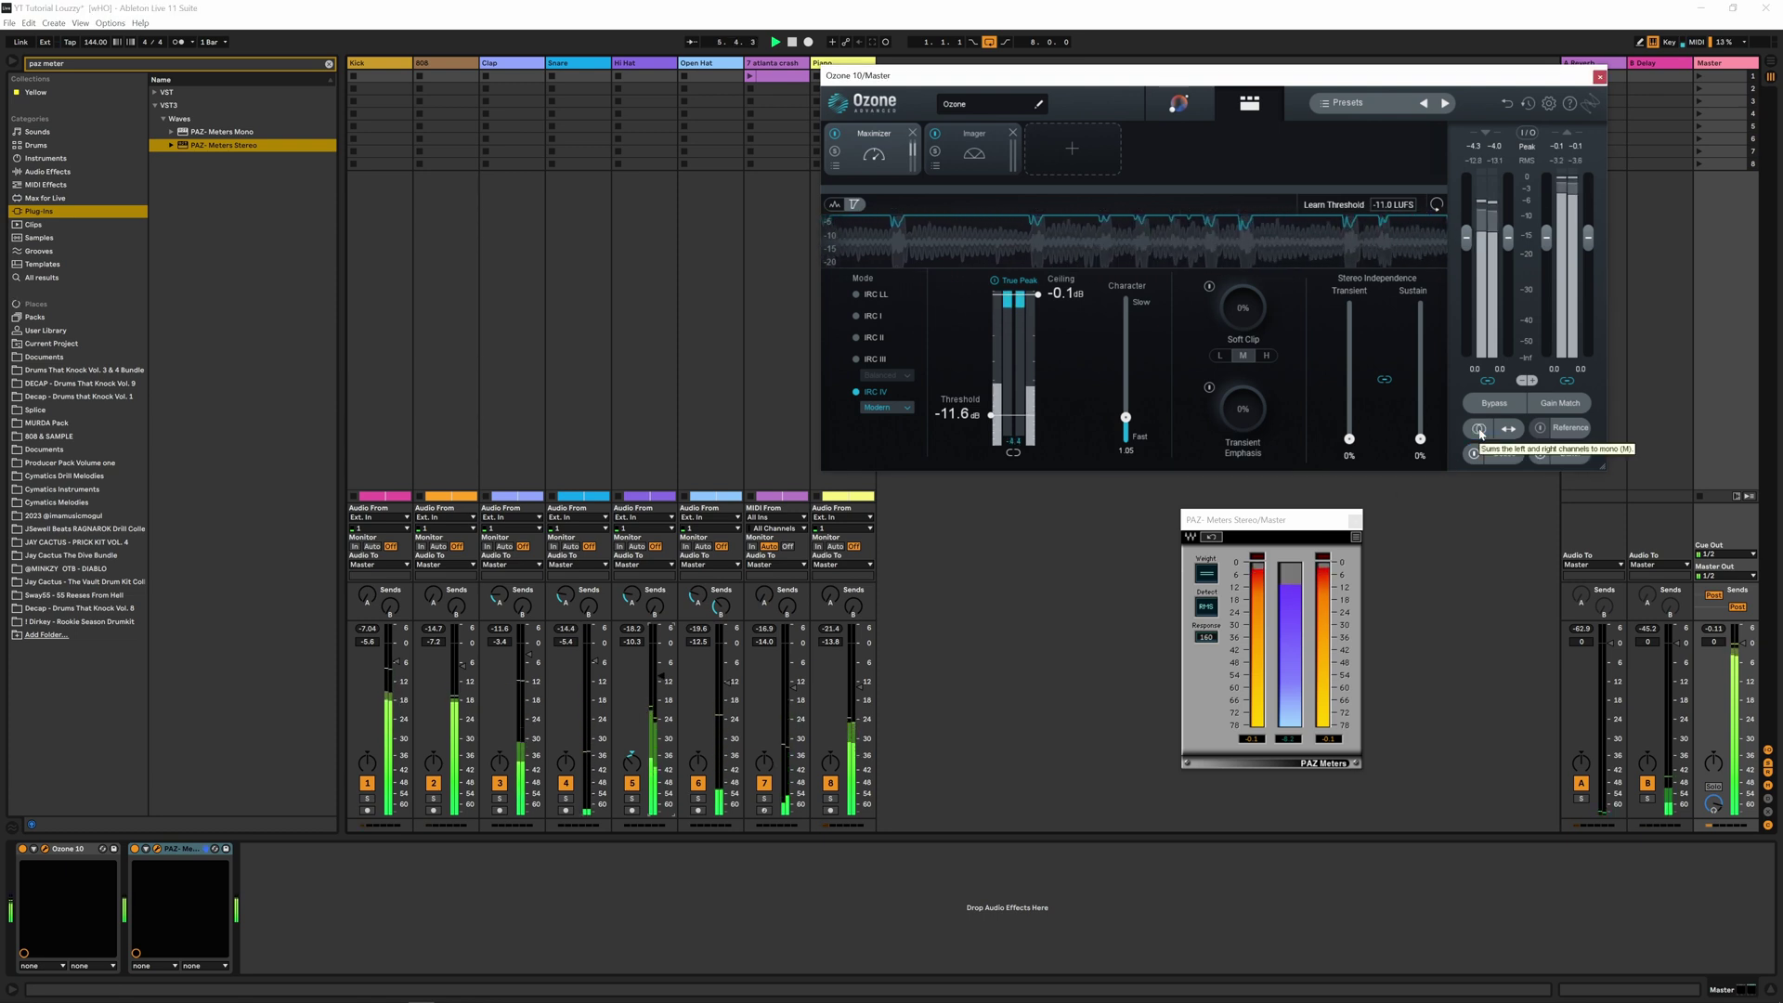
# Sum Ozone's output to mono, lower the 808 to -8.5 dB, and return to stereo
pyautogui.click(1479, 428)
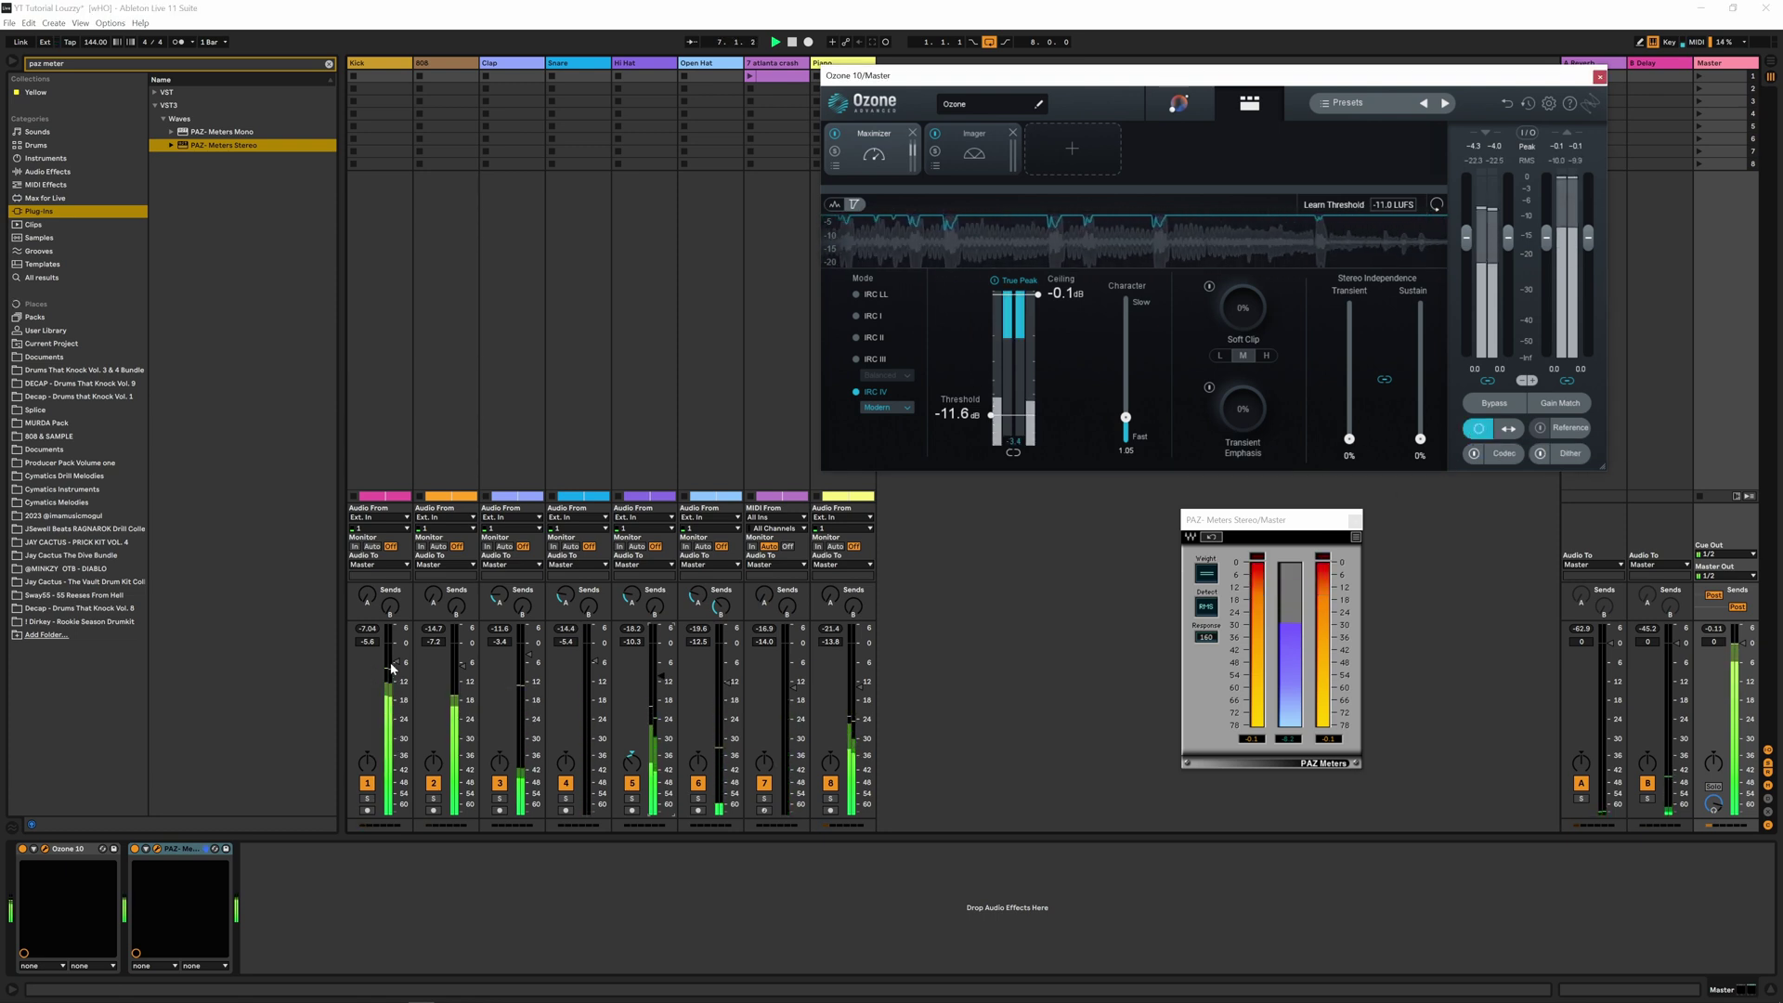
pyautogui.moveTo(444, 681); pyautogui.dragTo(462, 669)
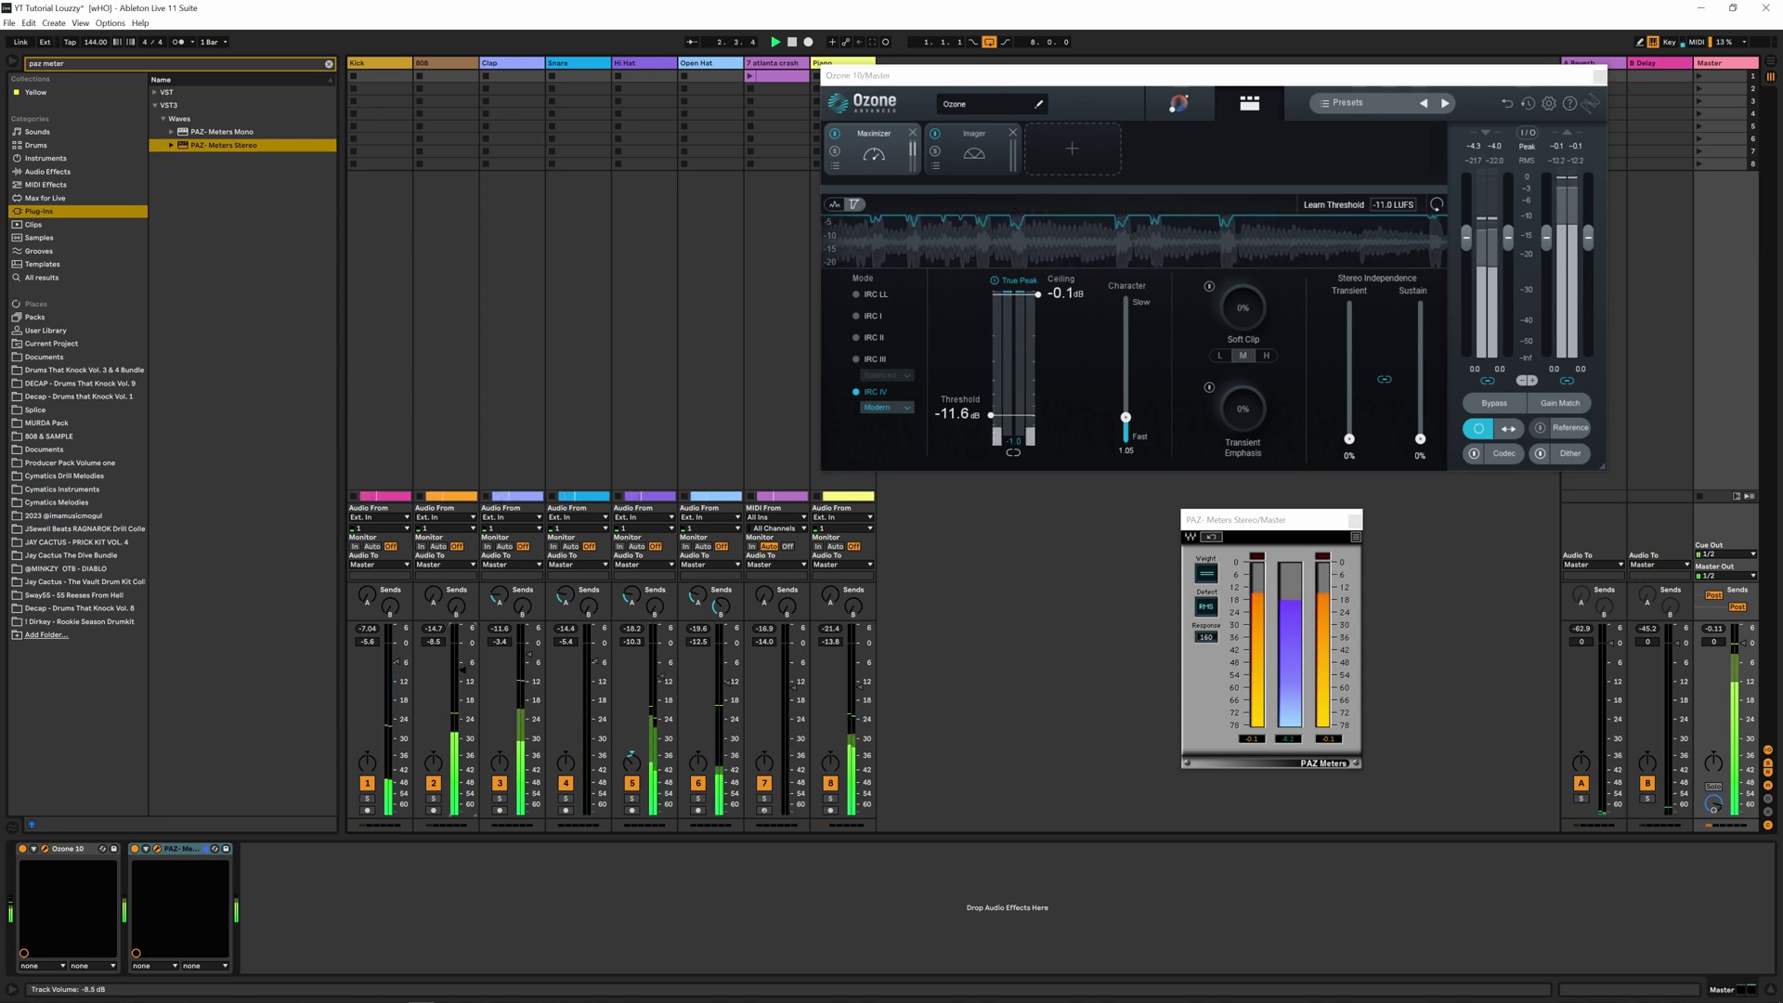
pyautogui.click(1479, 429)
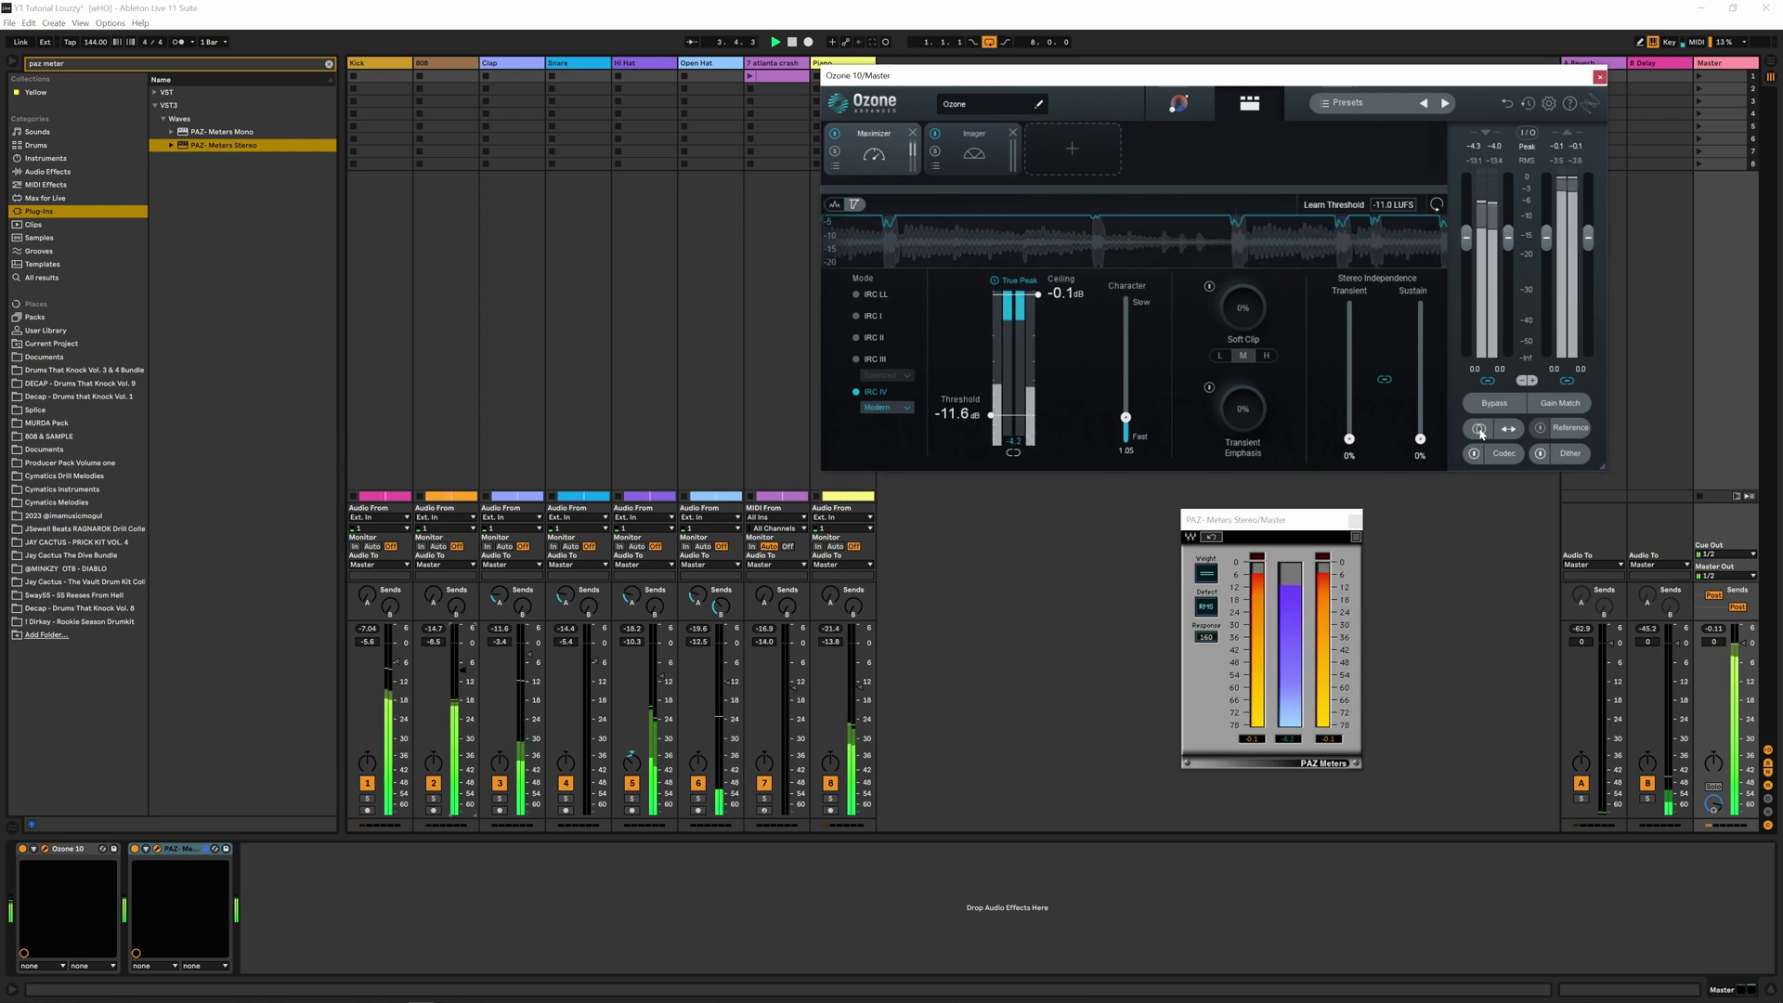
# Lower the Piano to -17.0 dB while comparing the mix in mono and stereo through Ozone
pyautogui.click(1481, 430)
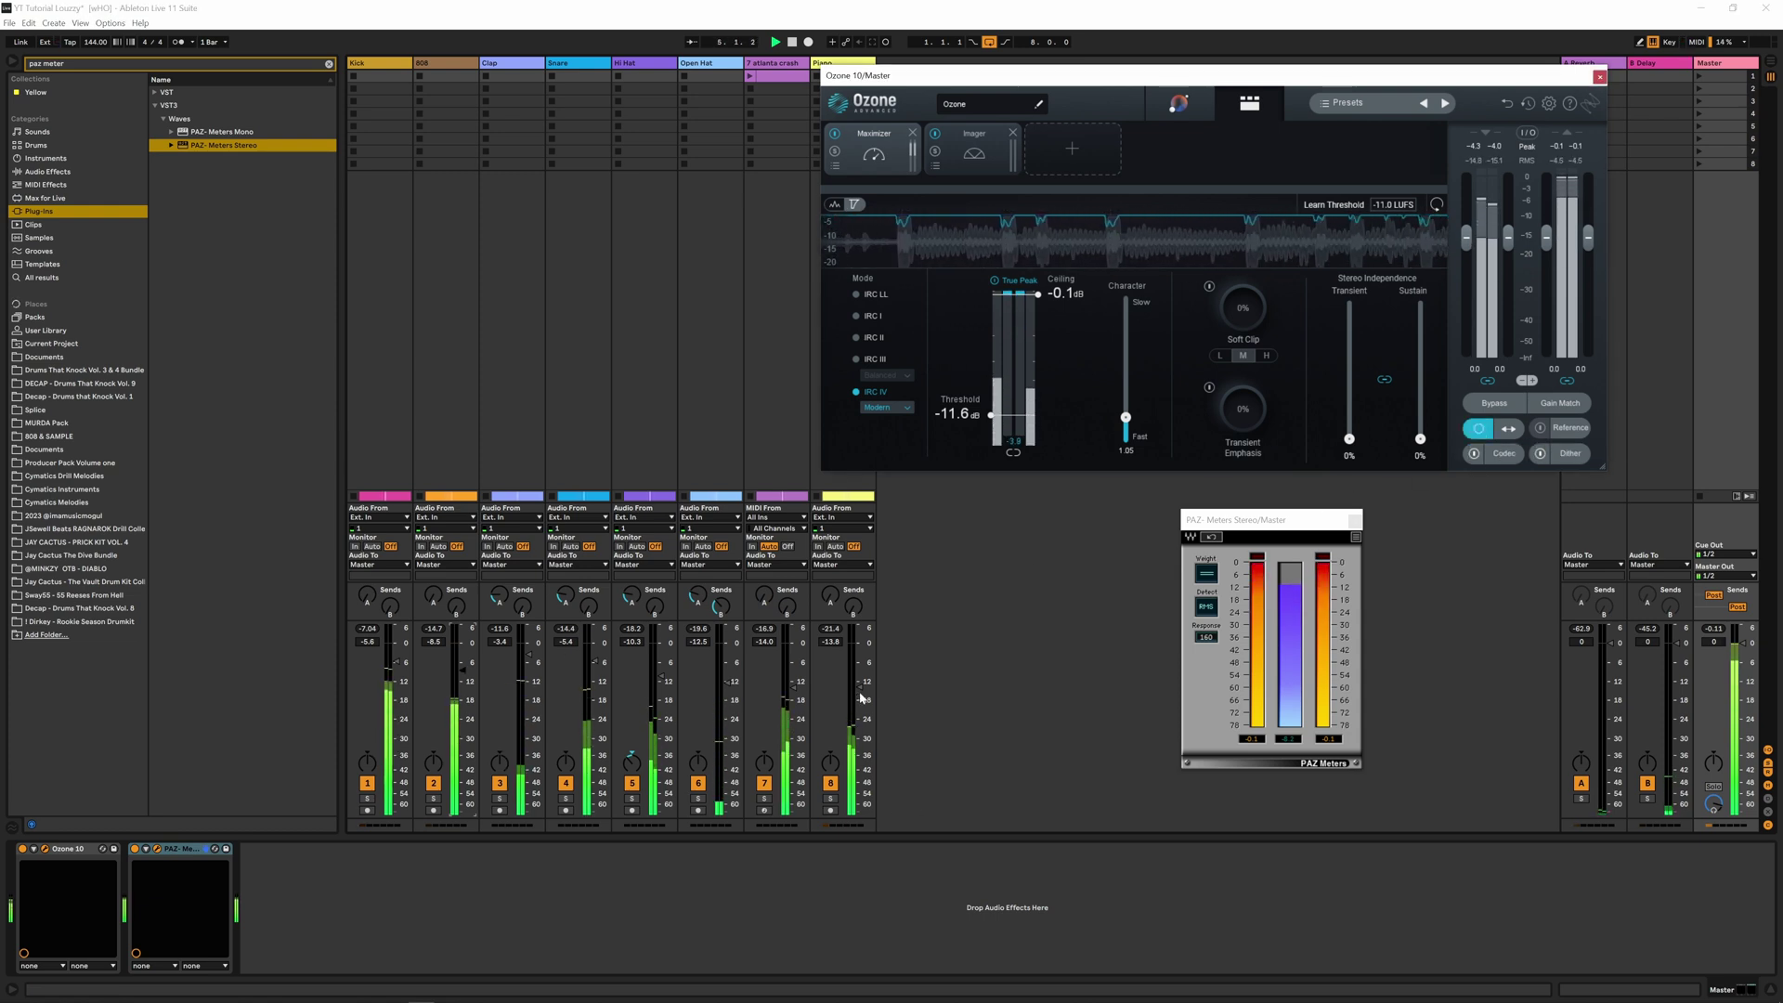
pyautogui.moveTo(860, 687); pyautogui.dragTo(861, 700)
pyautogui.click(1479, 428)
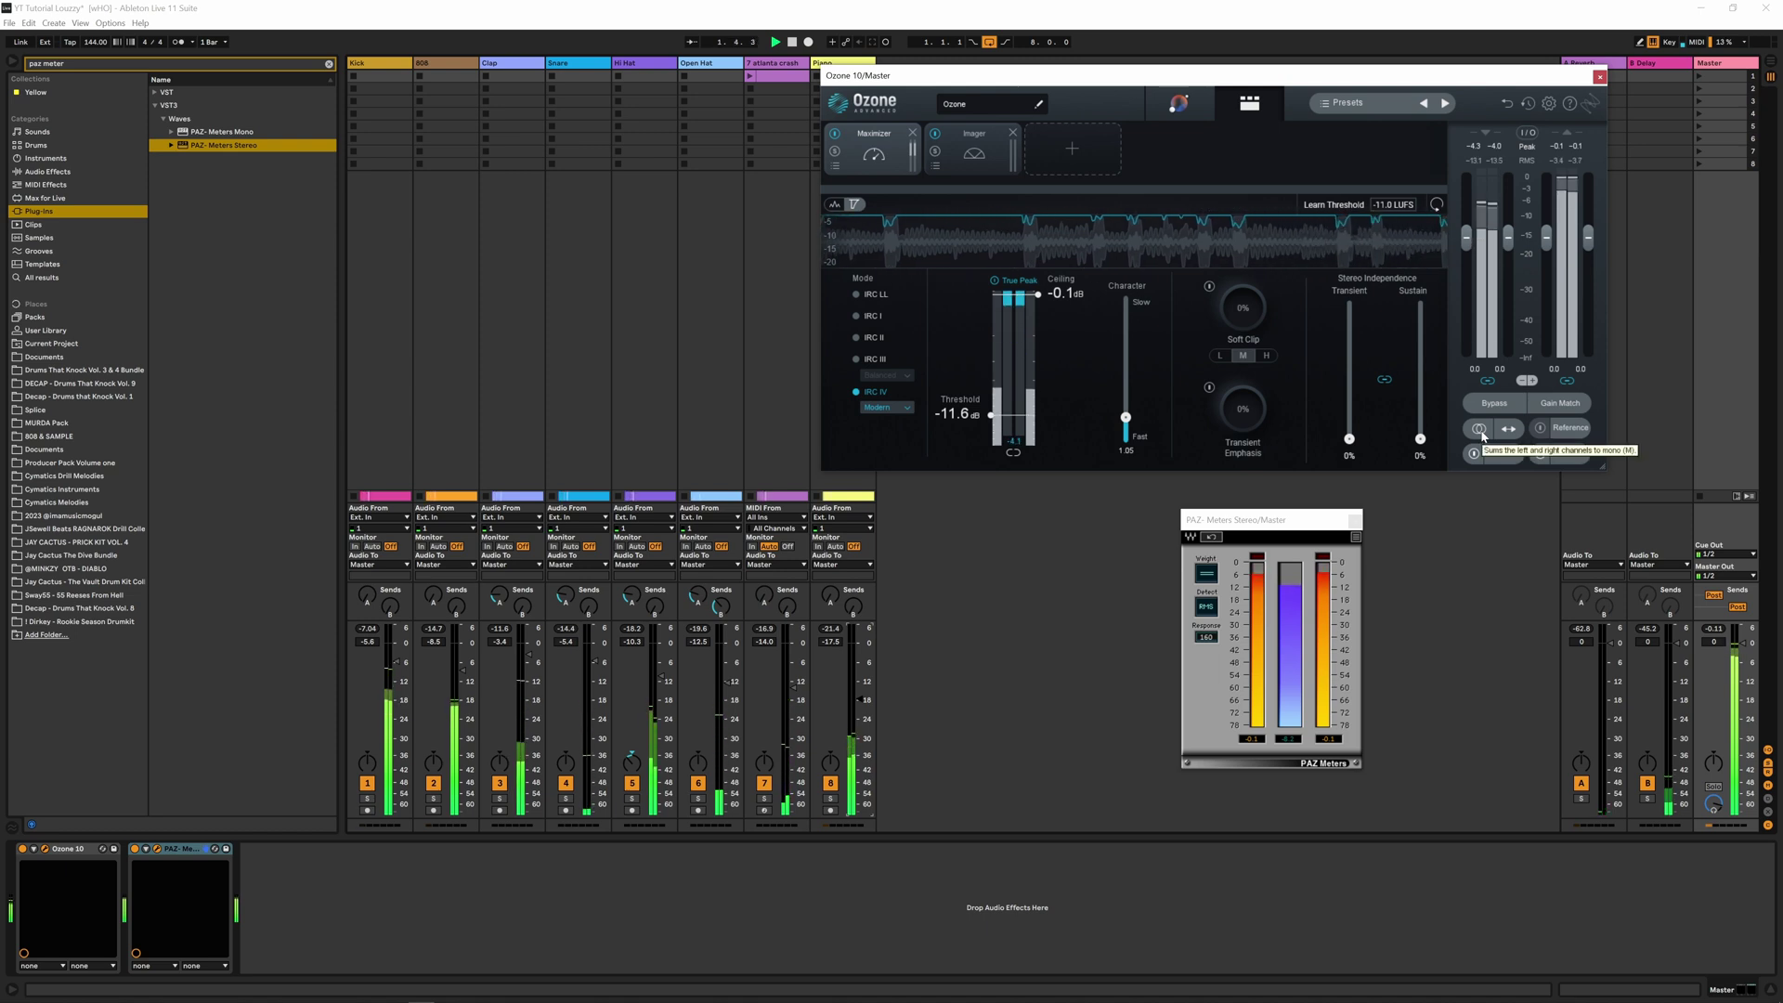
pyautogui.click(1481, 433)
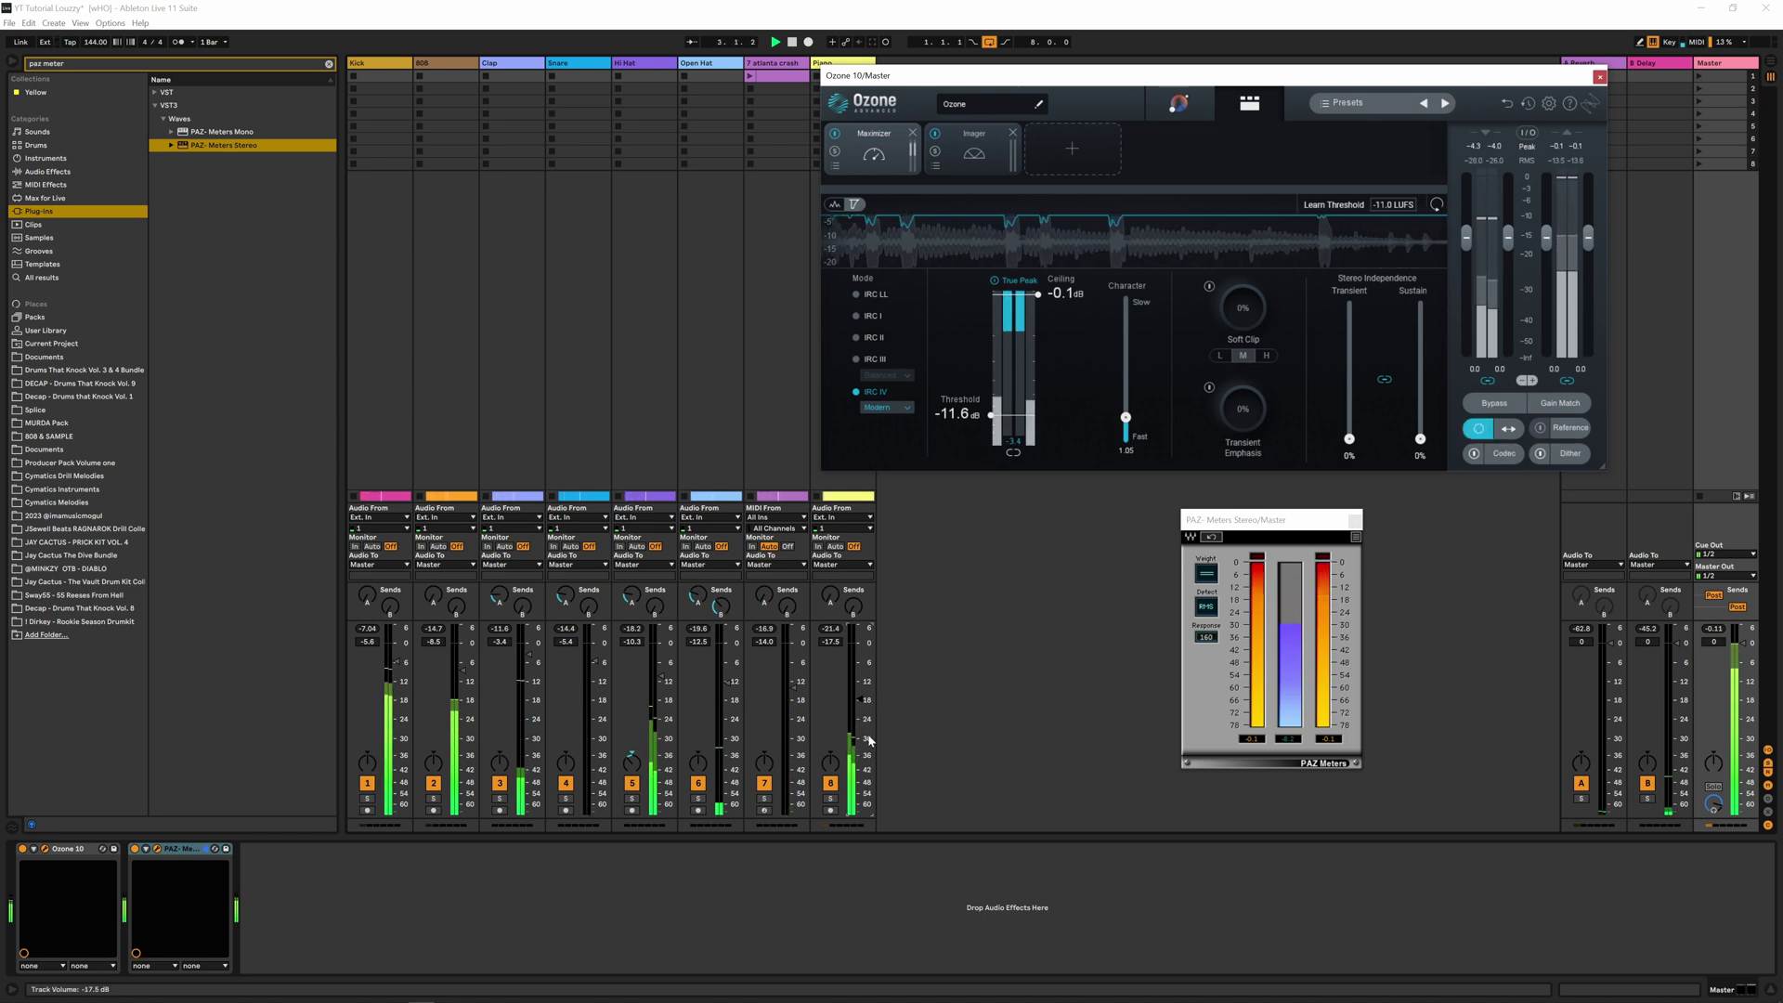
pyautogui.moveTo(860, 699); pyautogui.dragTo(860, 698)
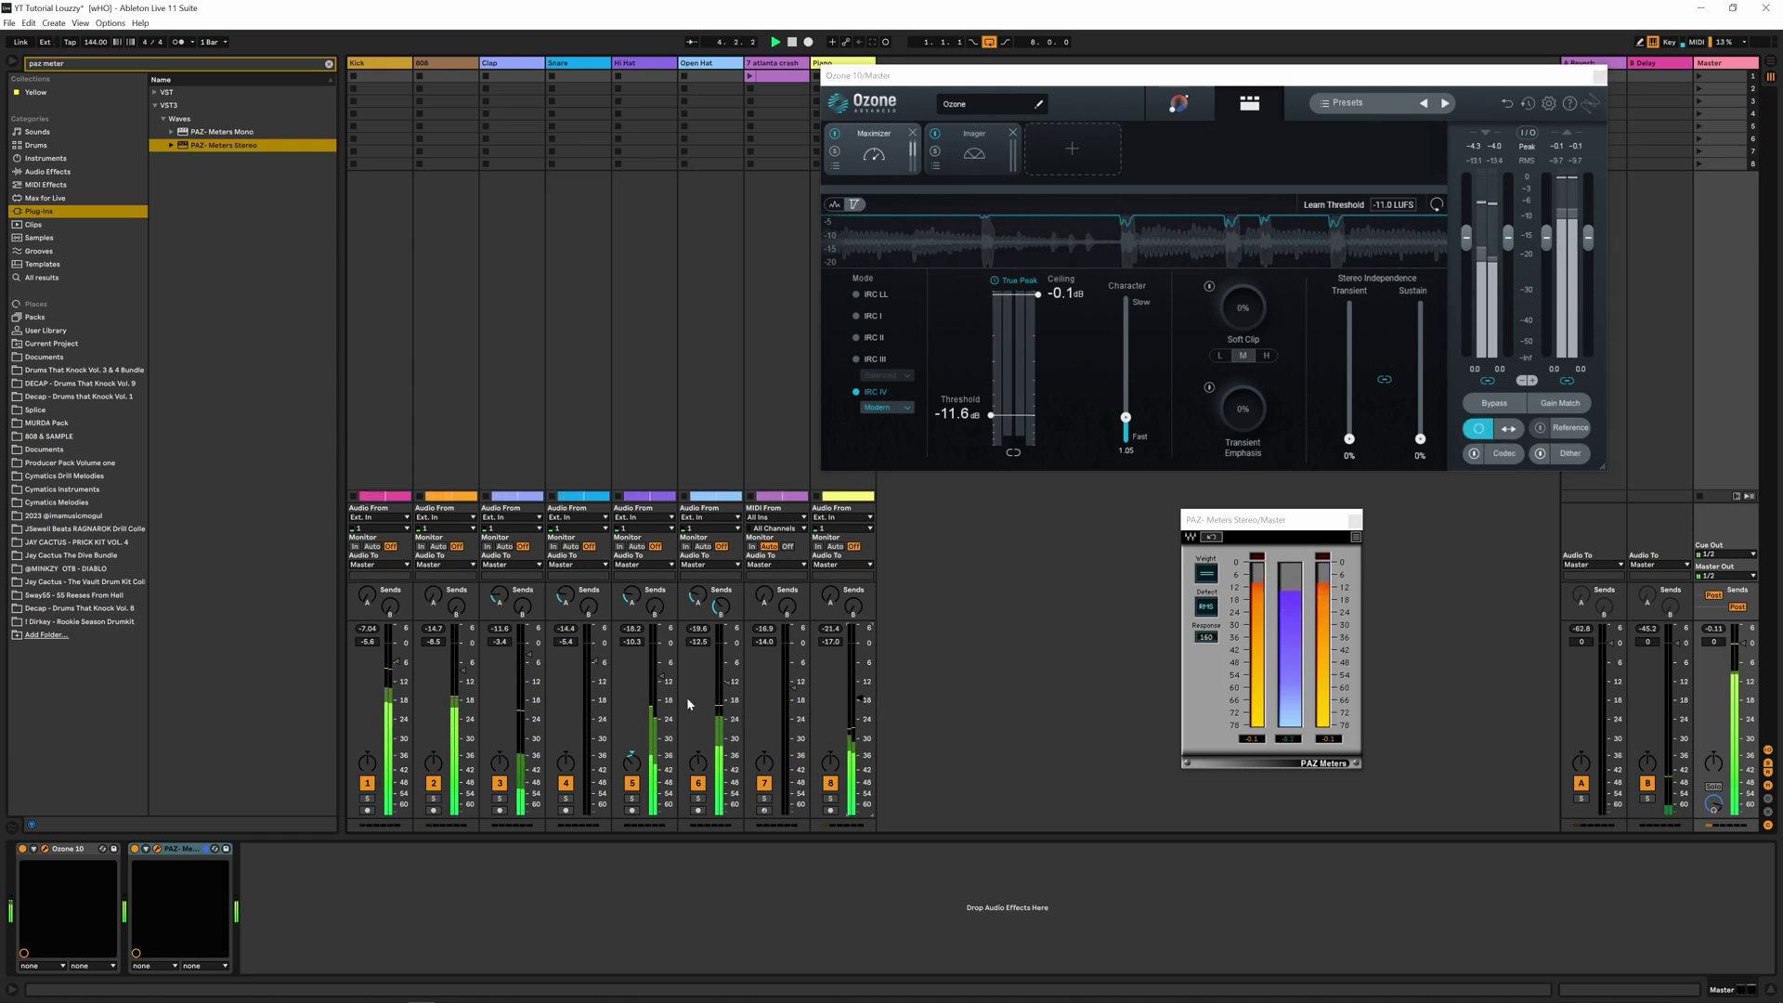
# Lower the Hi Hat to -11.0 dB and the Clap to -4.5 dB in mono, and restore Ozone's stereo output
pyautogui.moveTo(661, 677); pyautogui.dragTo(661, 679)
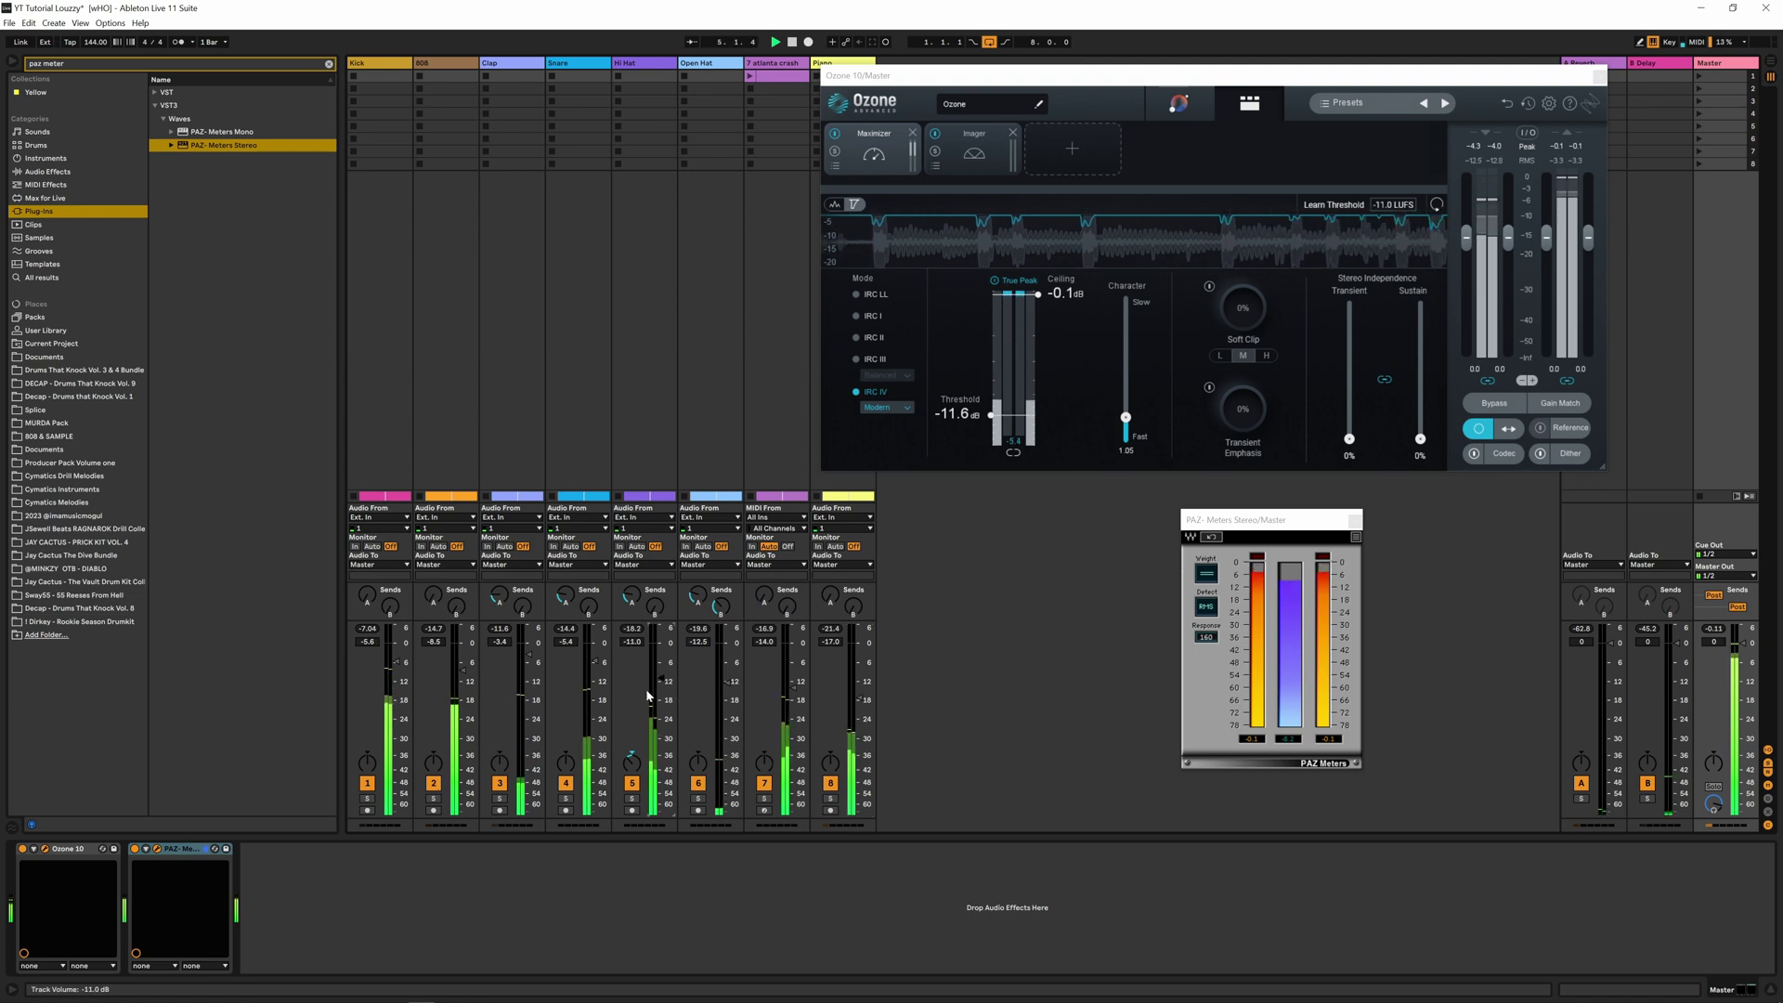
pyautogui.click(530, 655)
pyautogui.moveTo(529, 655); pyautogui.dragTo(529, 658)
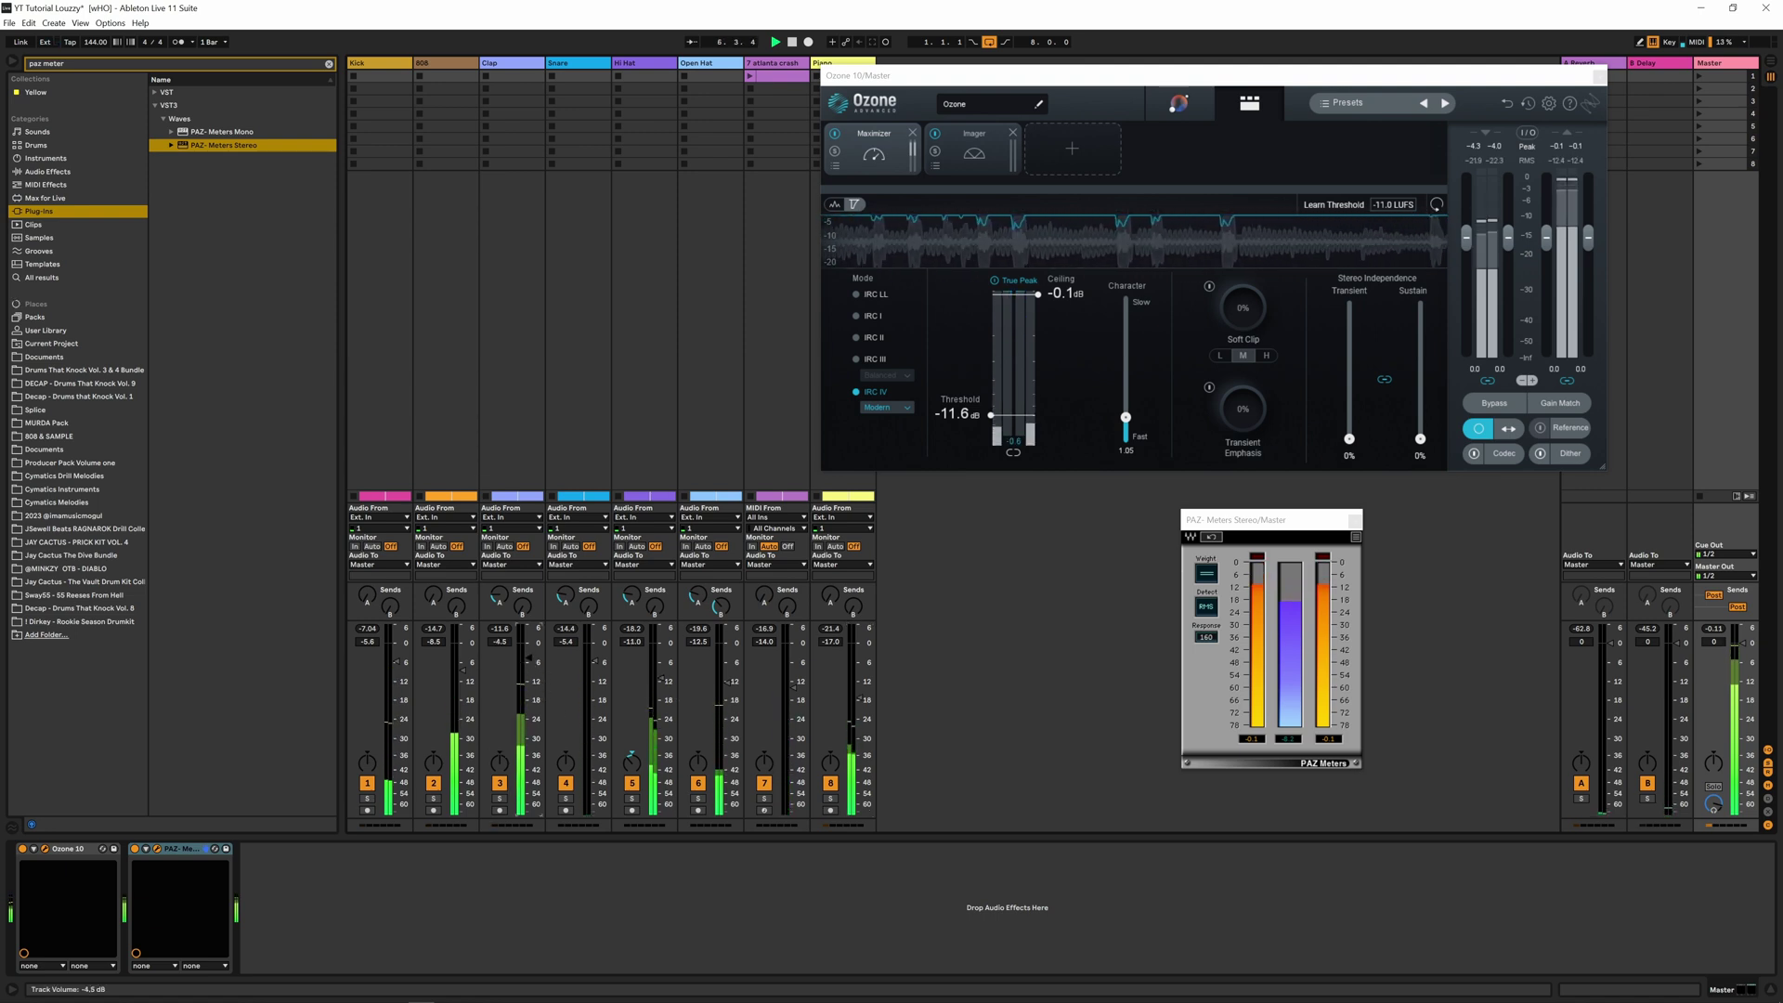
pyautogui.click(1479, 434)
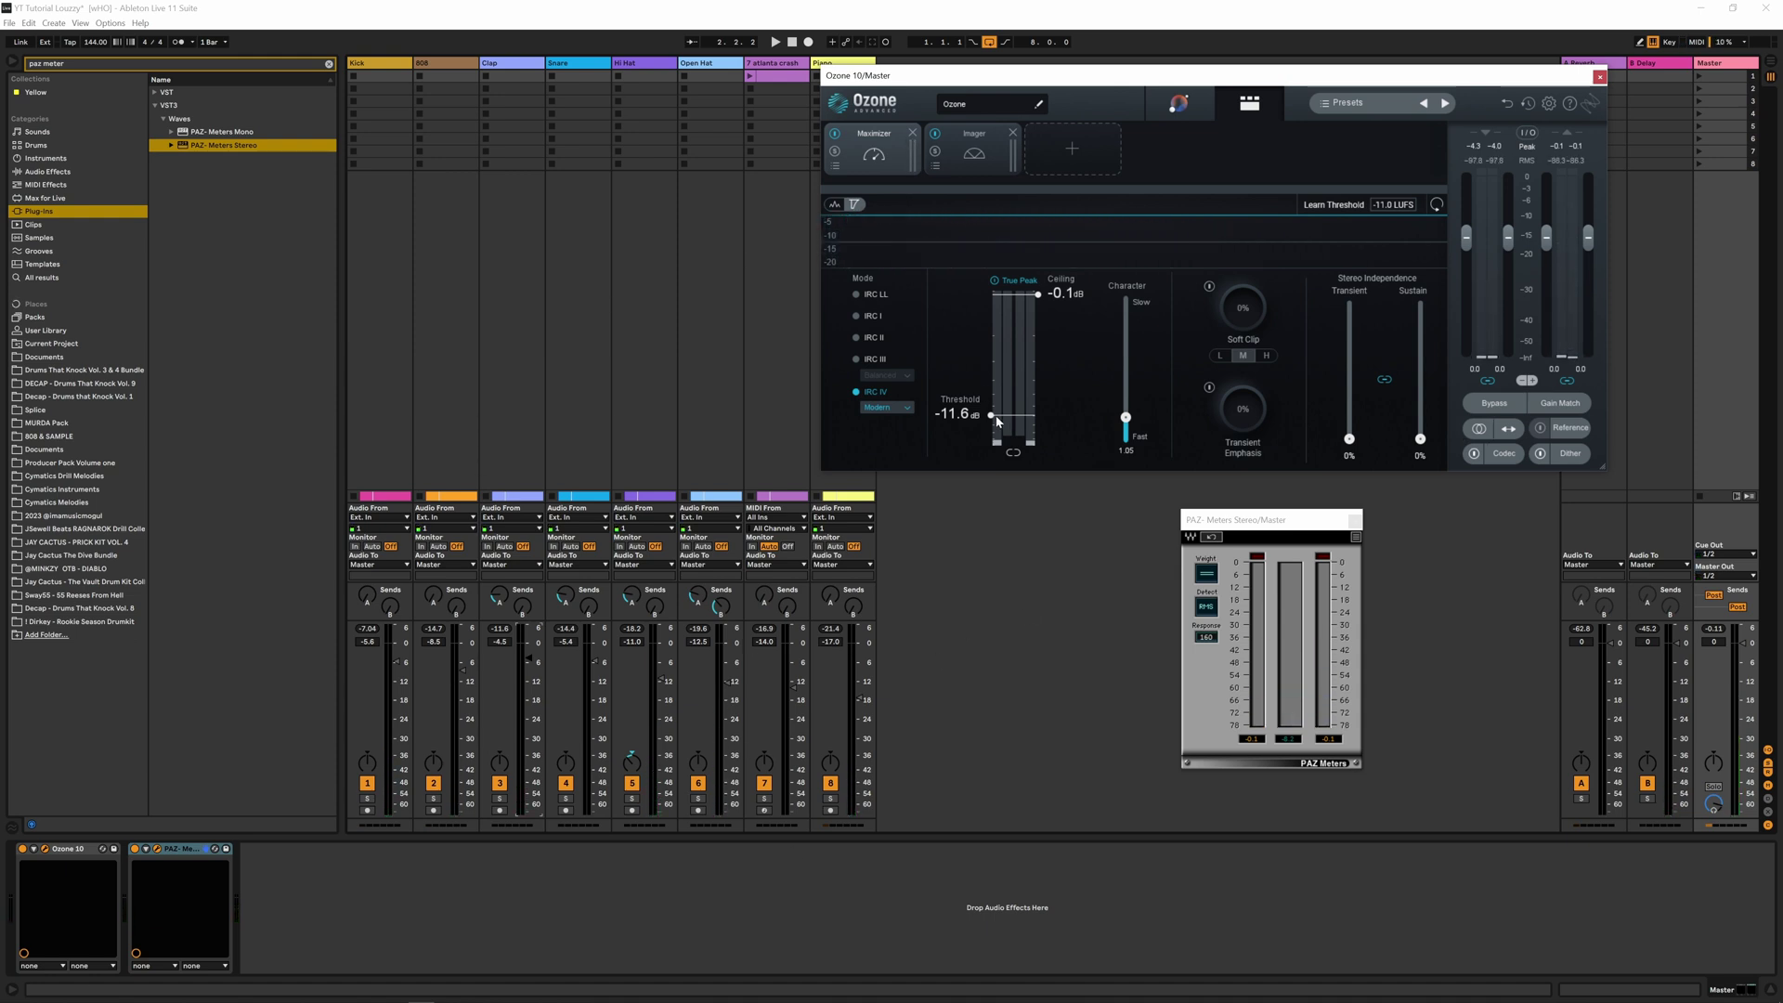
pyautogui.click(1480, 430)
# Open Ozone's Imager and play the beat to examine the stereo image and correlation in the vectorscope
pyautogui.click(980, 146)
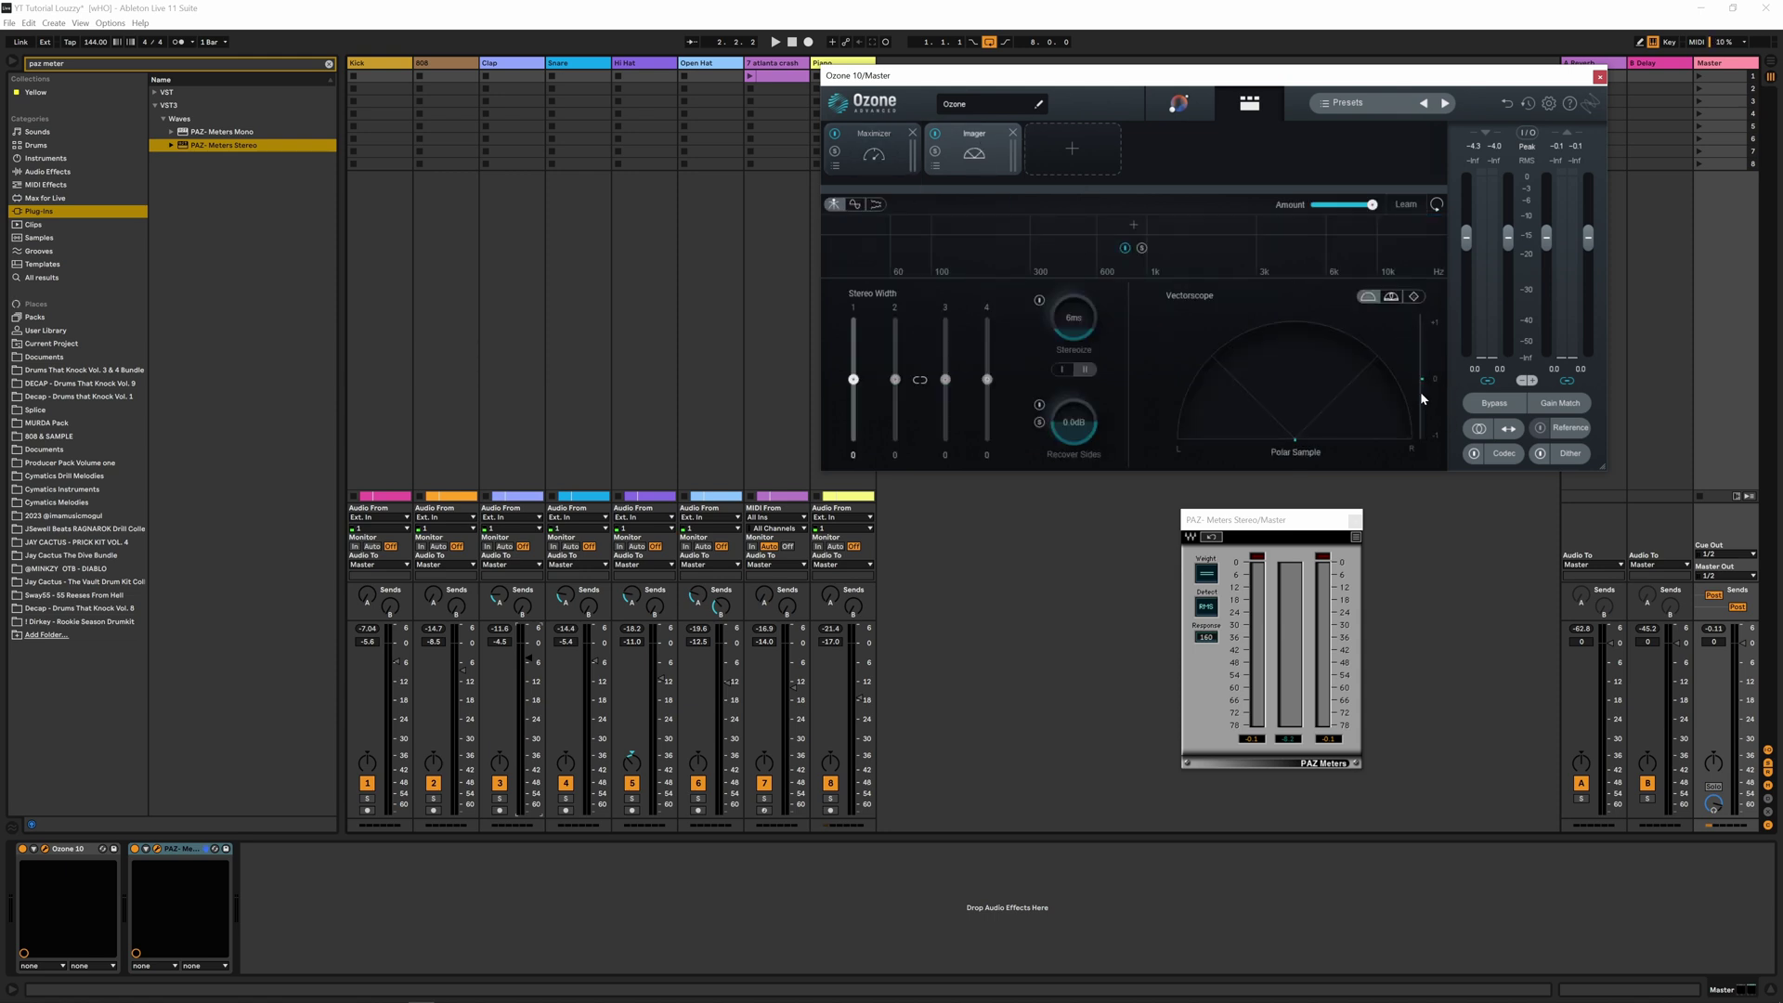
pyautogui.press('space')
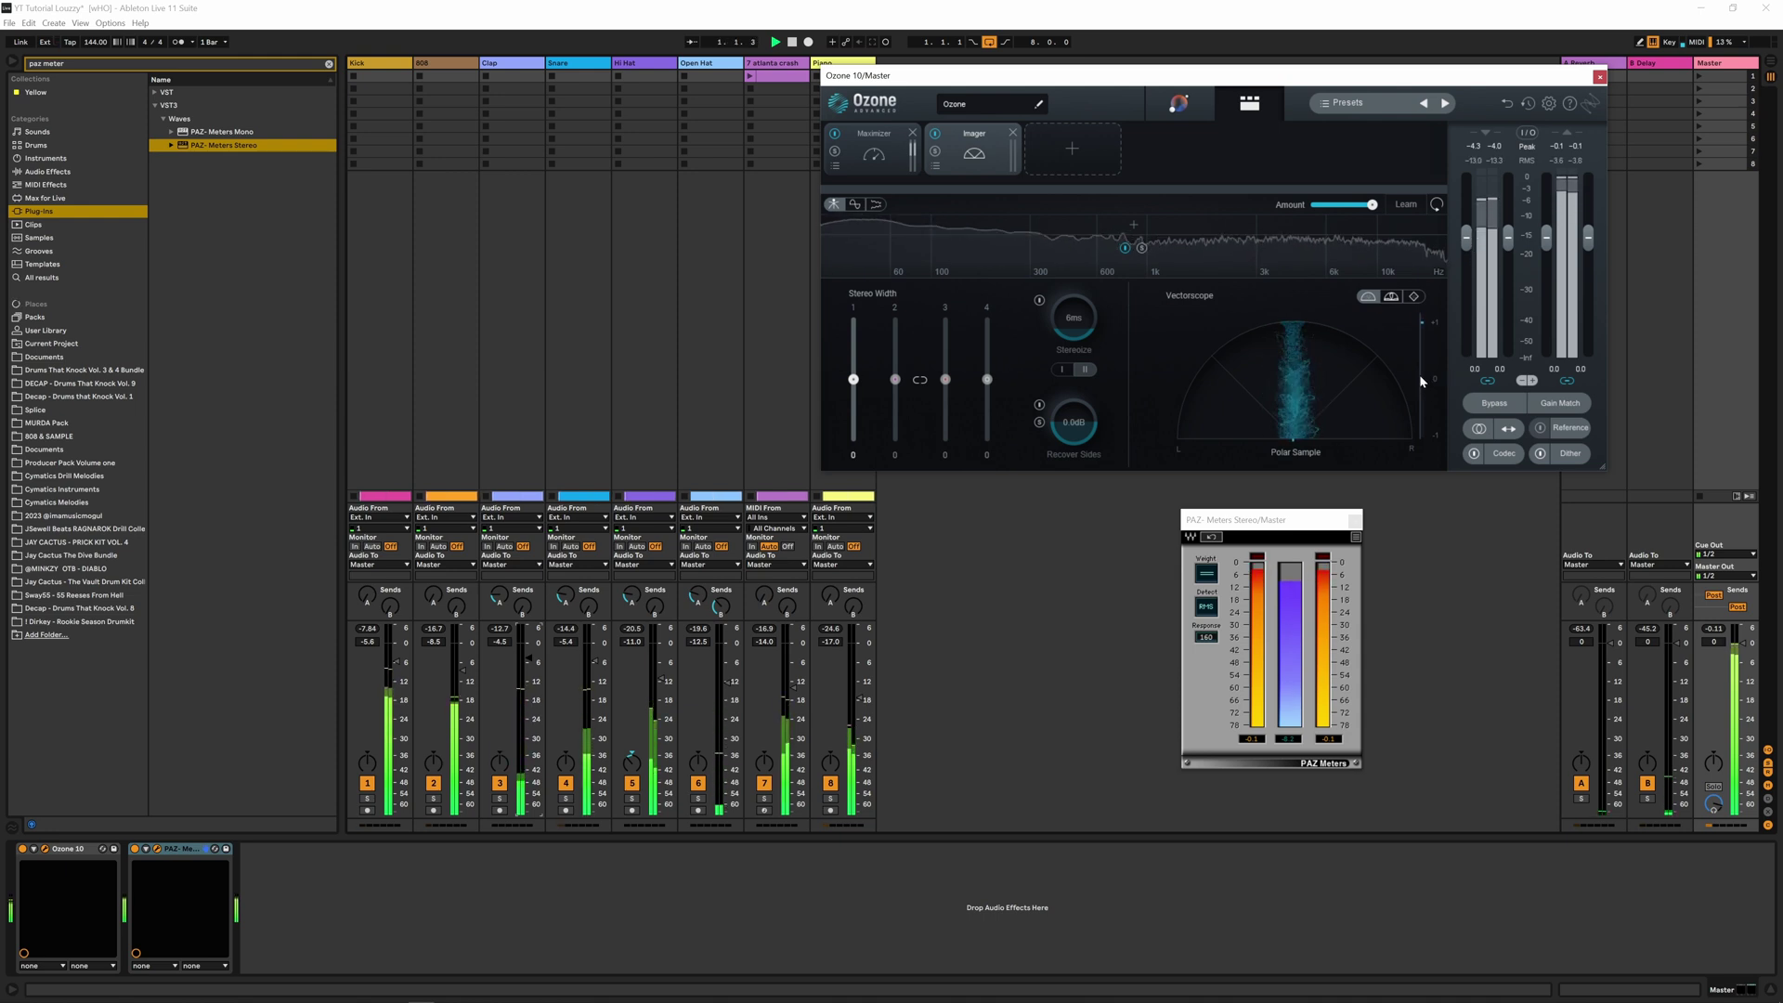
pyautogui.press('space')
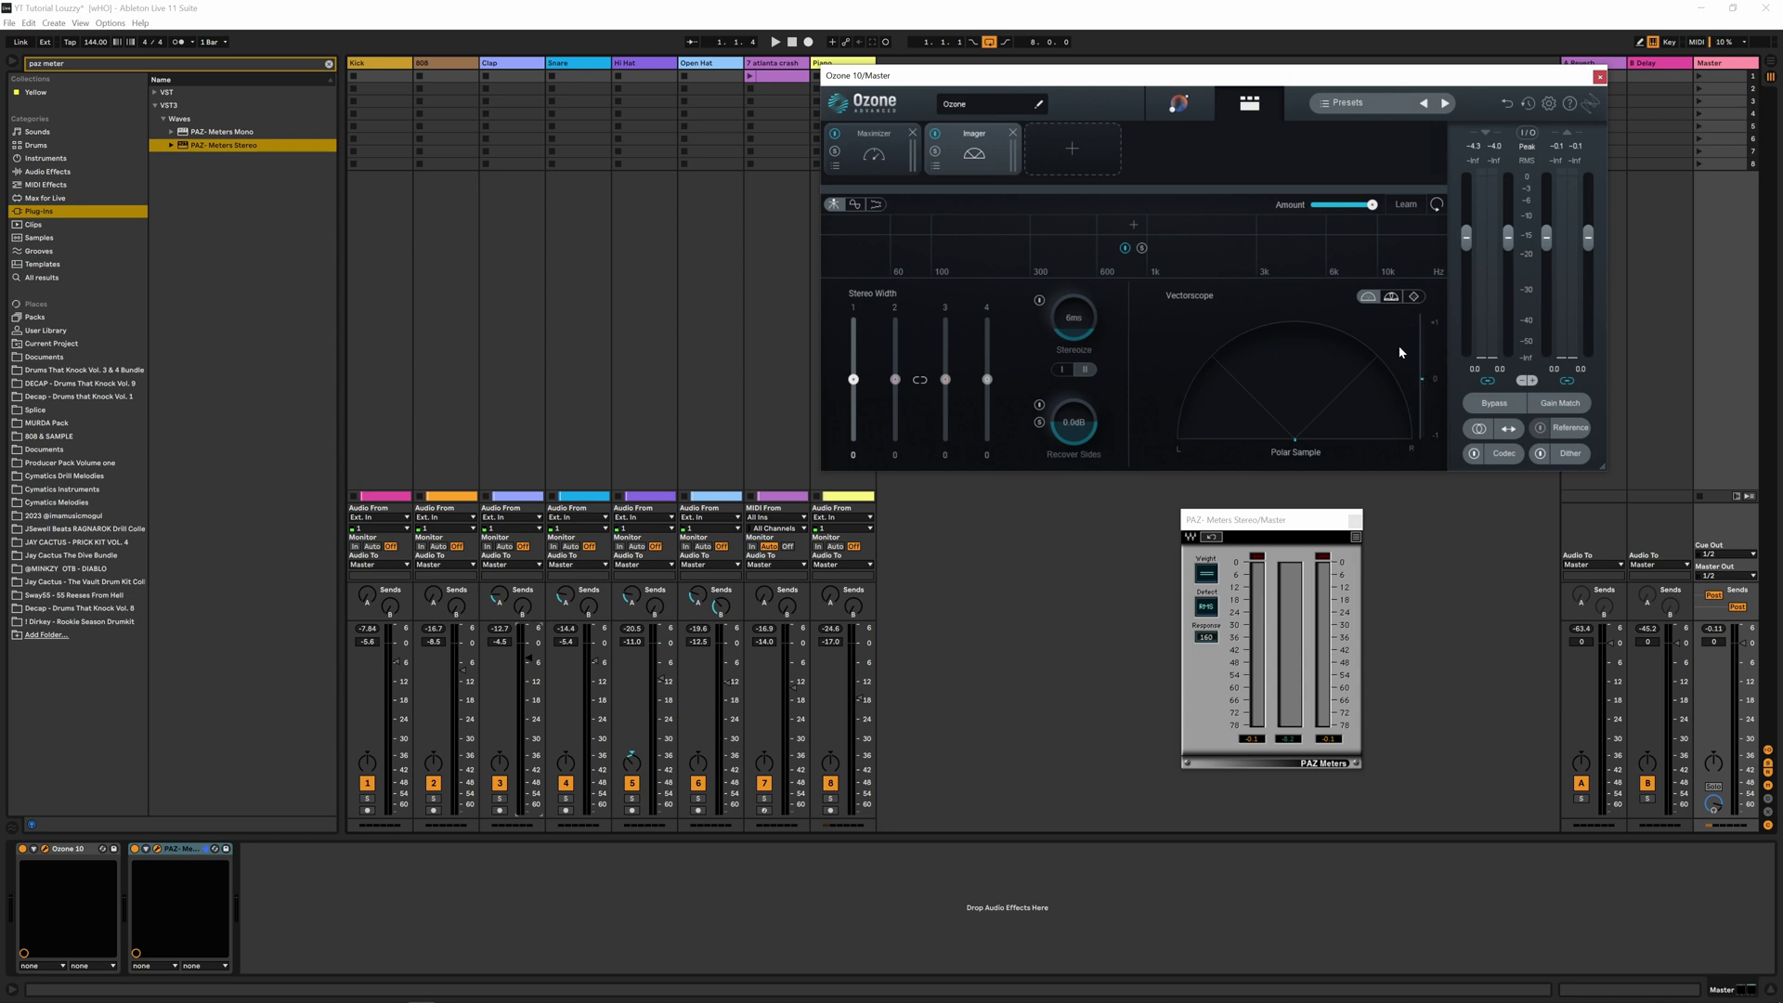
# Lower the Clap to -5.4 dB during a mono check of the playing beat in Ozone, and raise the Snare's send to B Delay in stereo
pyautogui.press('space')
pyautogui.press('space')
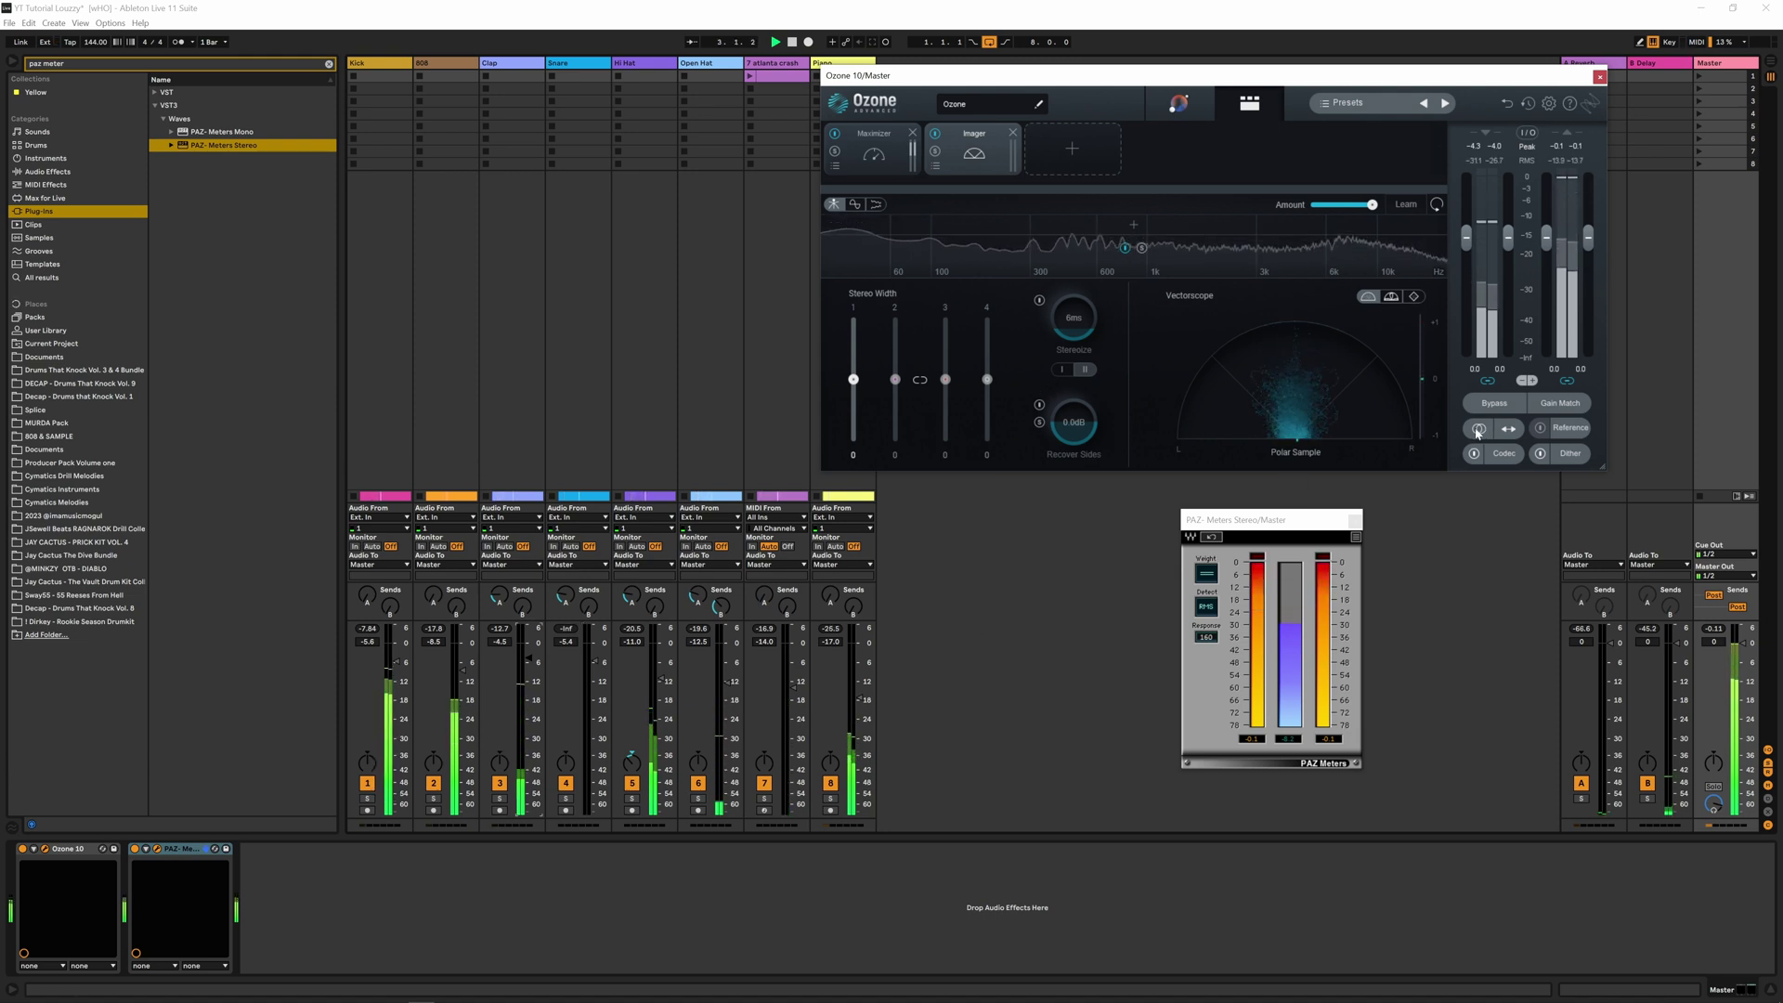
pyautogui.click(1479, 429)
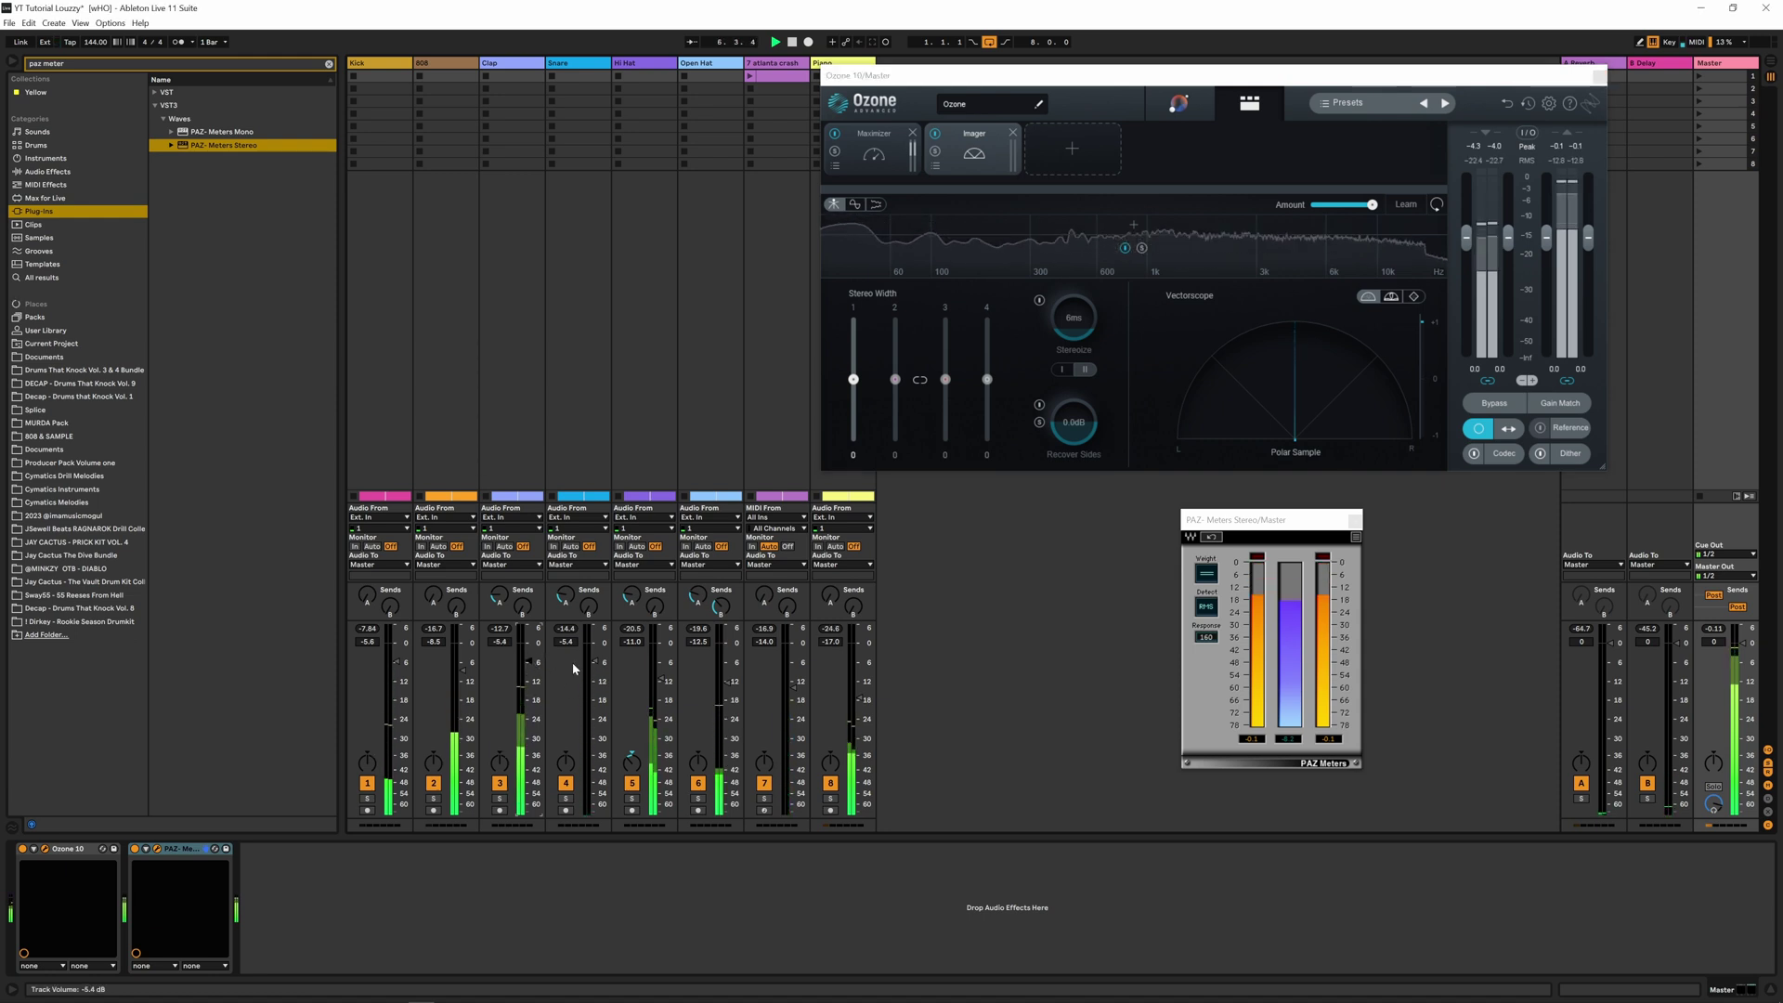
pyautogui.click(1479, 427)
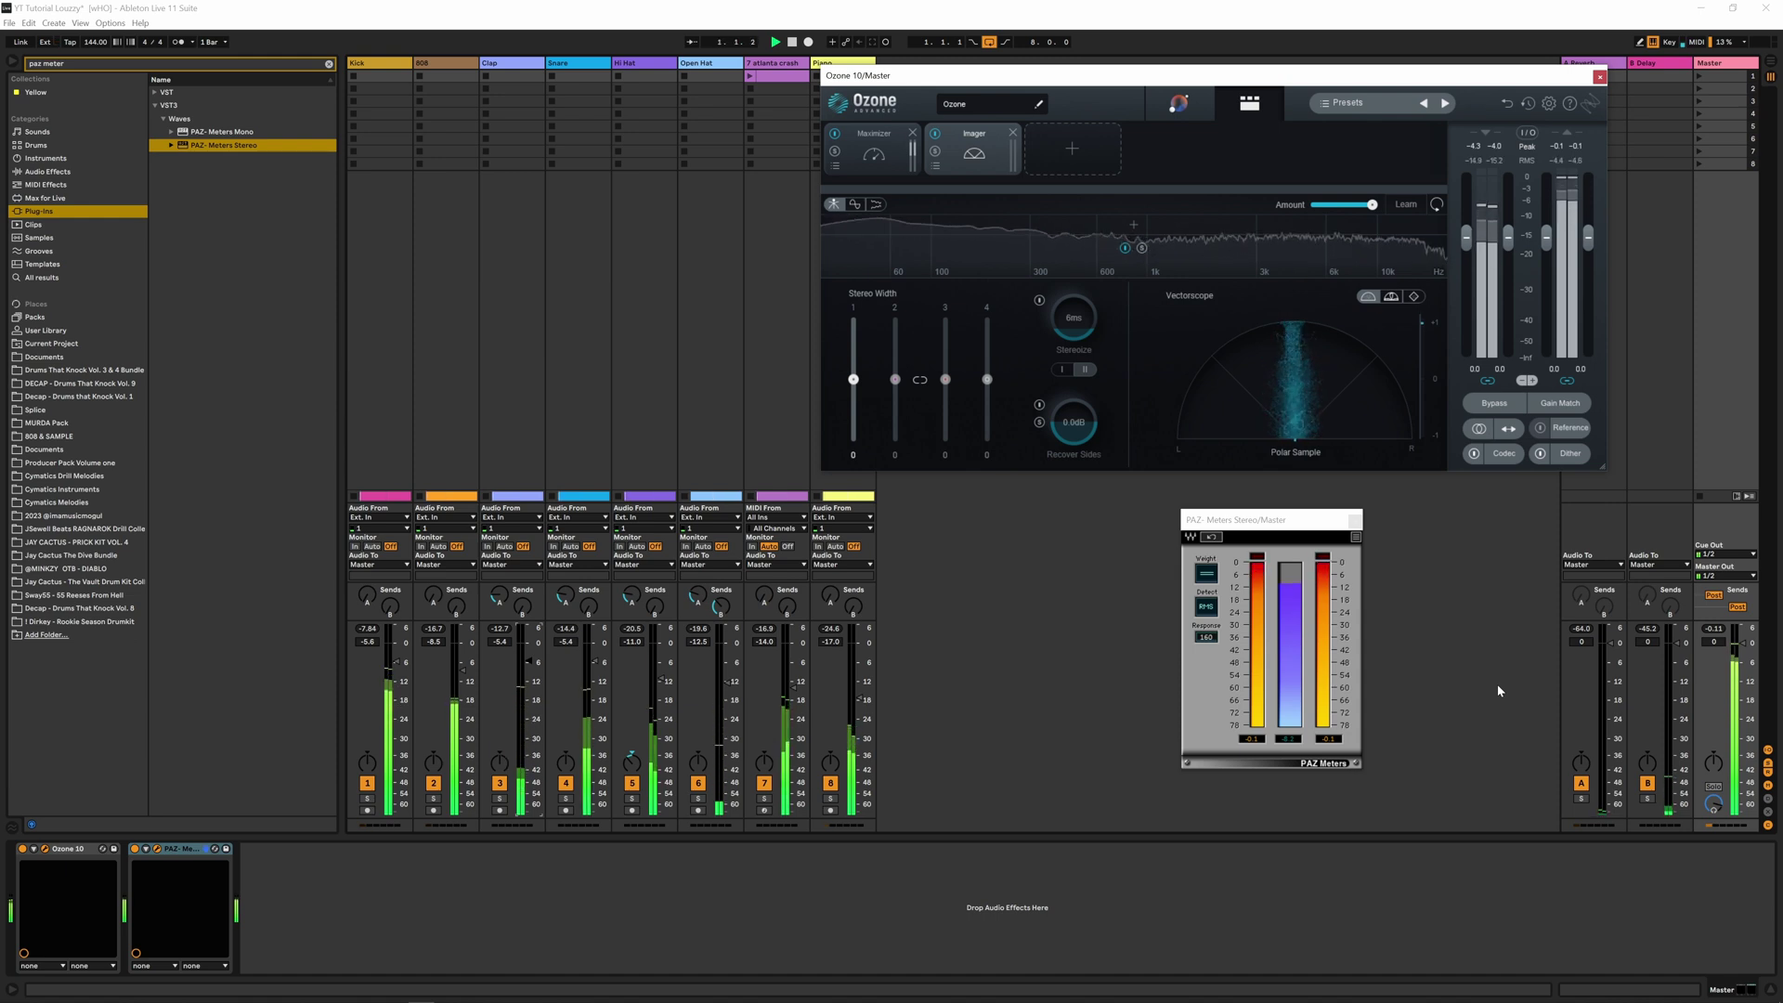
pyautogui.click(589, 606)
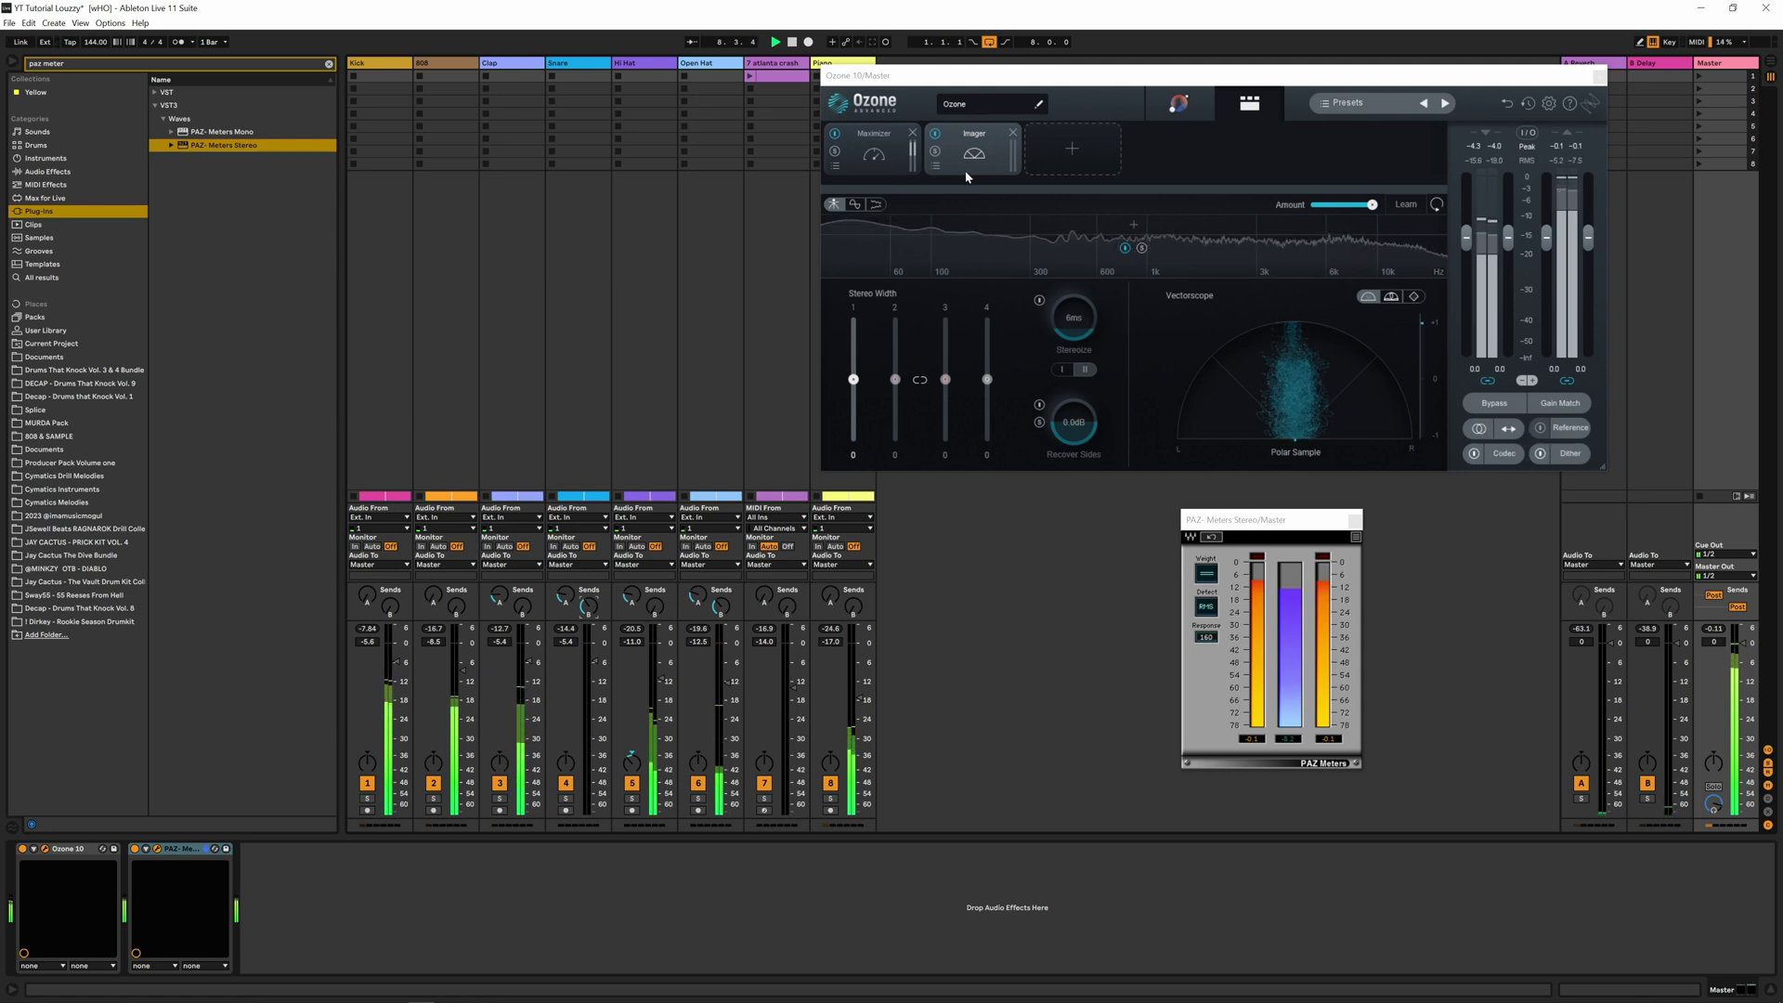
# Add Low End Focus to Ozone's chain with 0.2 dB Gain and 1.0% Contrast, and recheck the playing beat in the Imager
pyautogui.click(1076, 155)
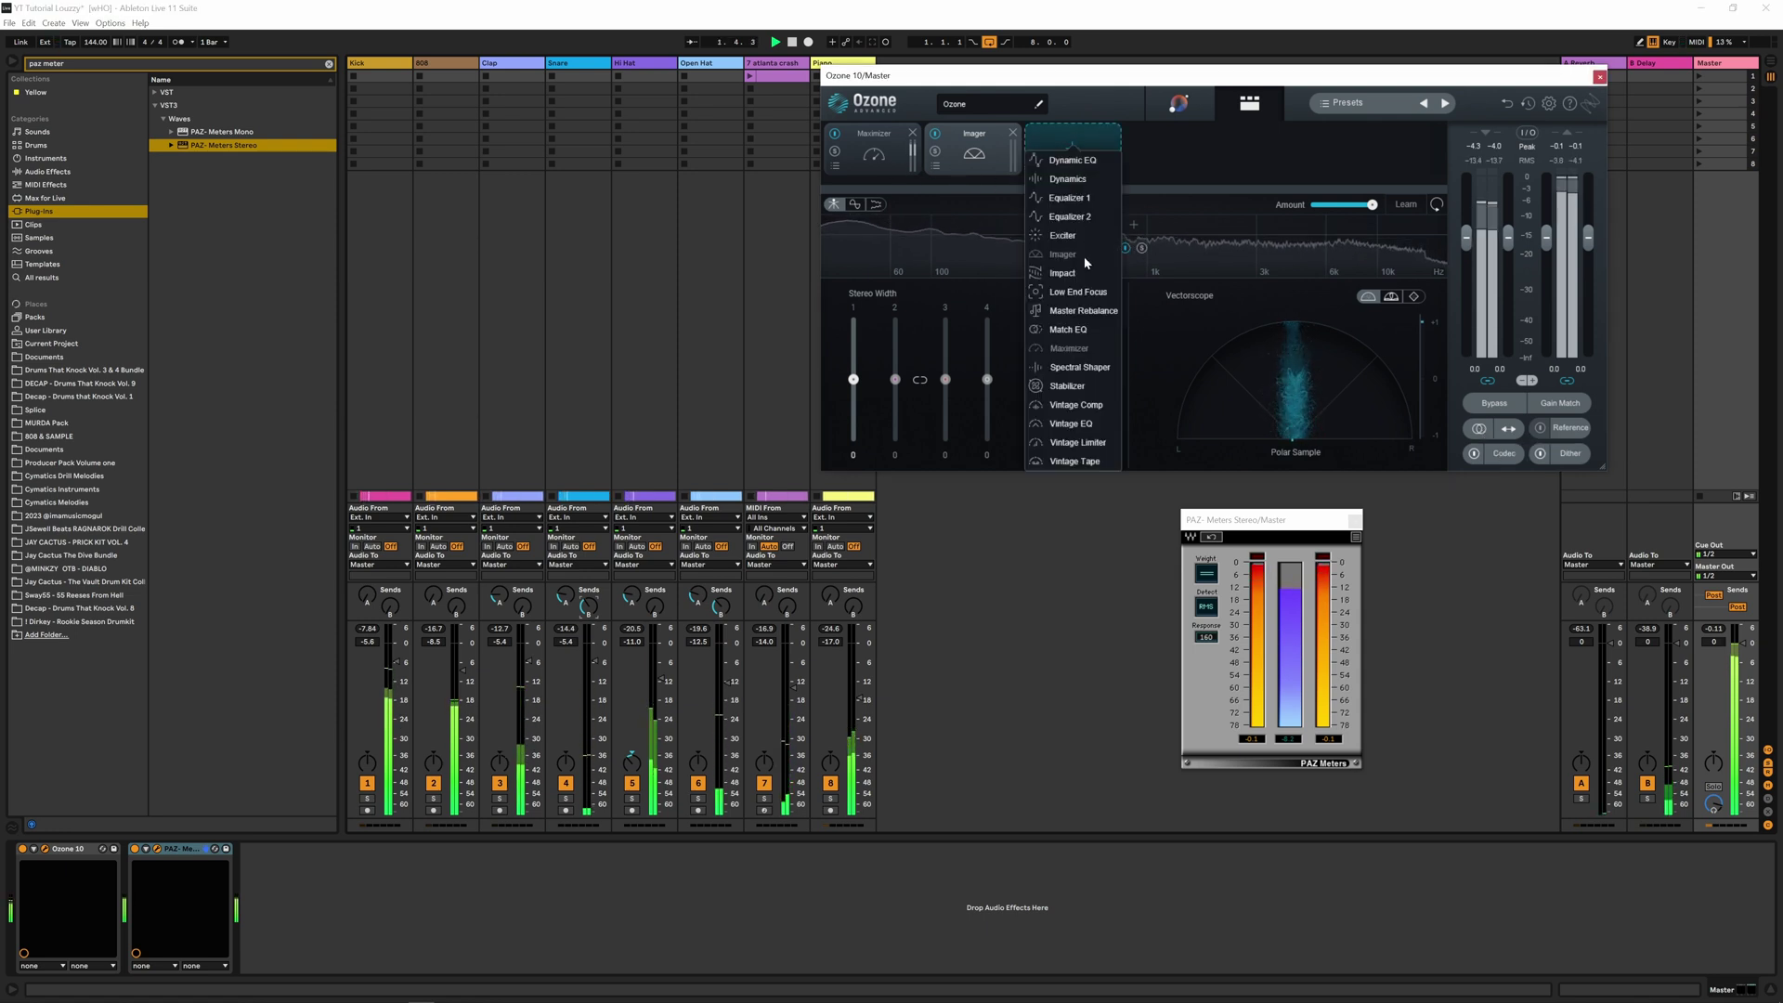
pyautogui.click(1094, 296)
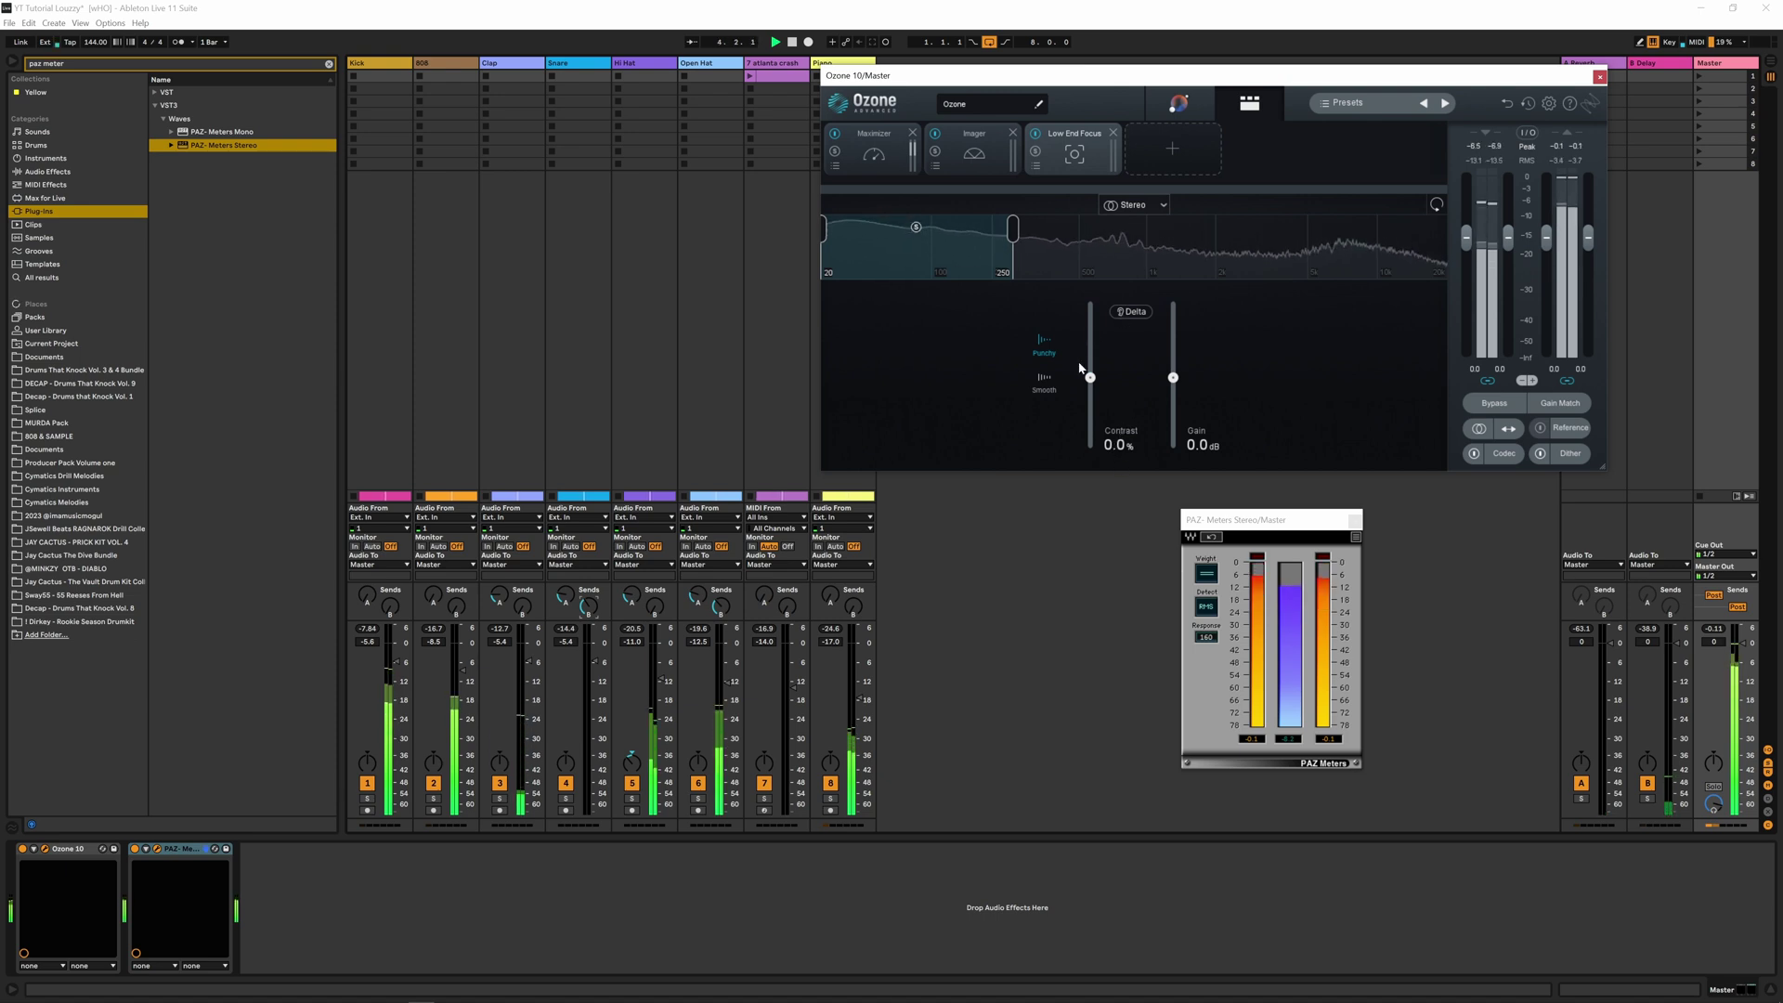
pyautogui.click(1173, 378)
pyautogui.scroll(1, 1173, 379)
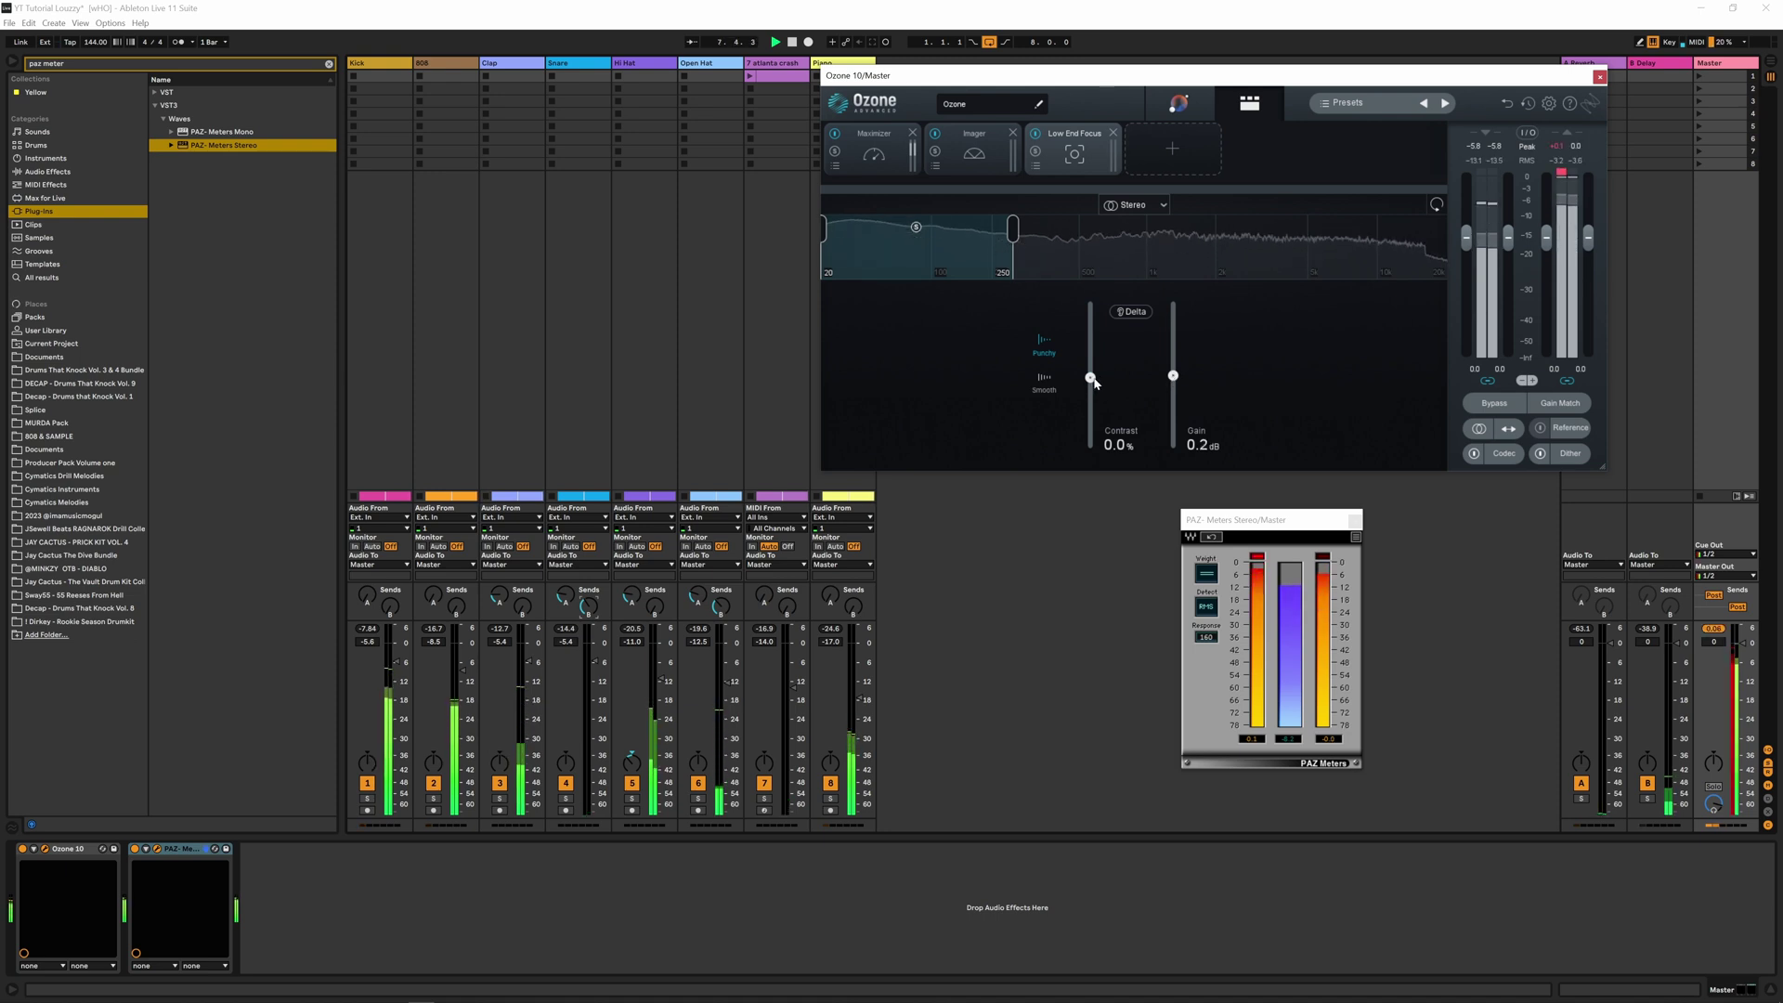
pyautogui.scroll(1, 1092, 378)
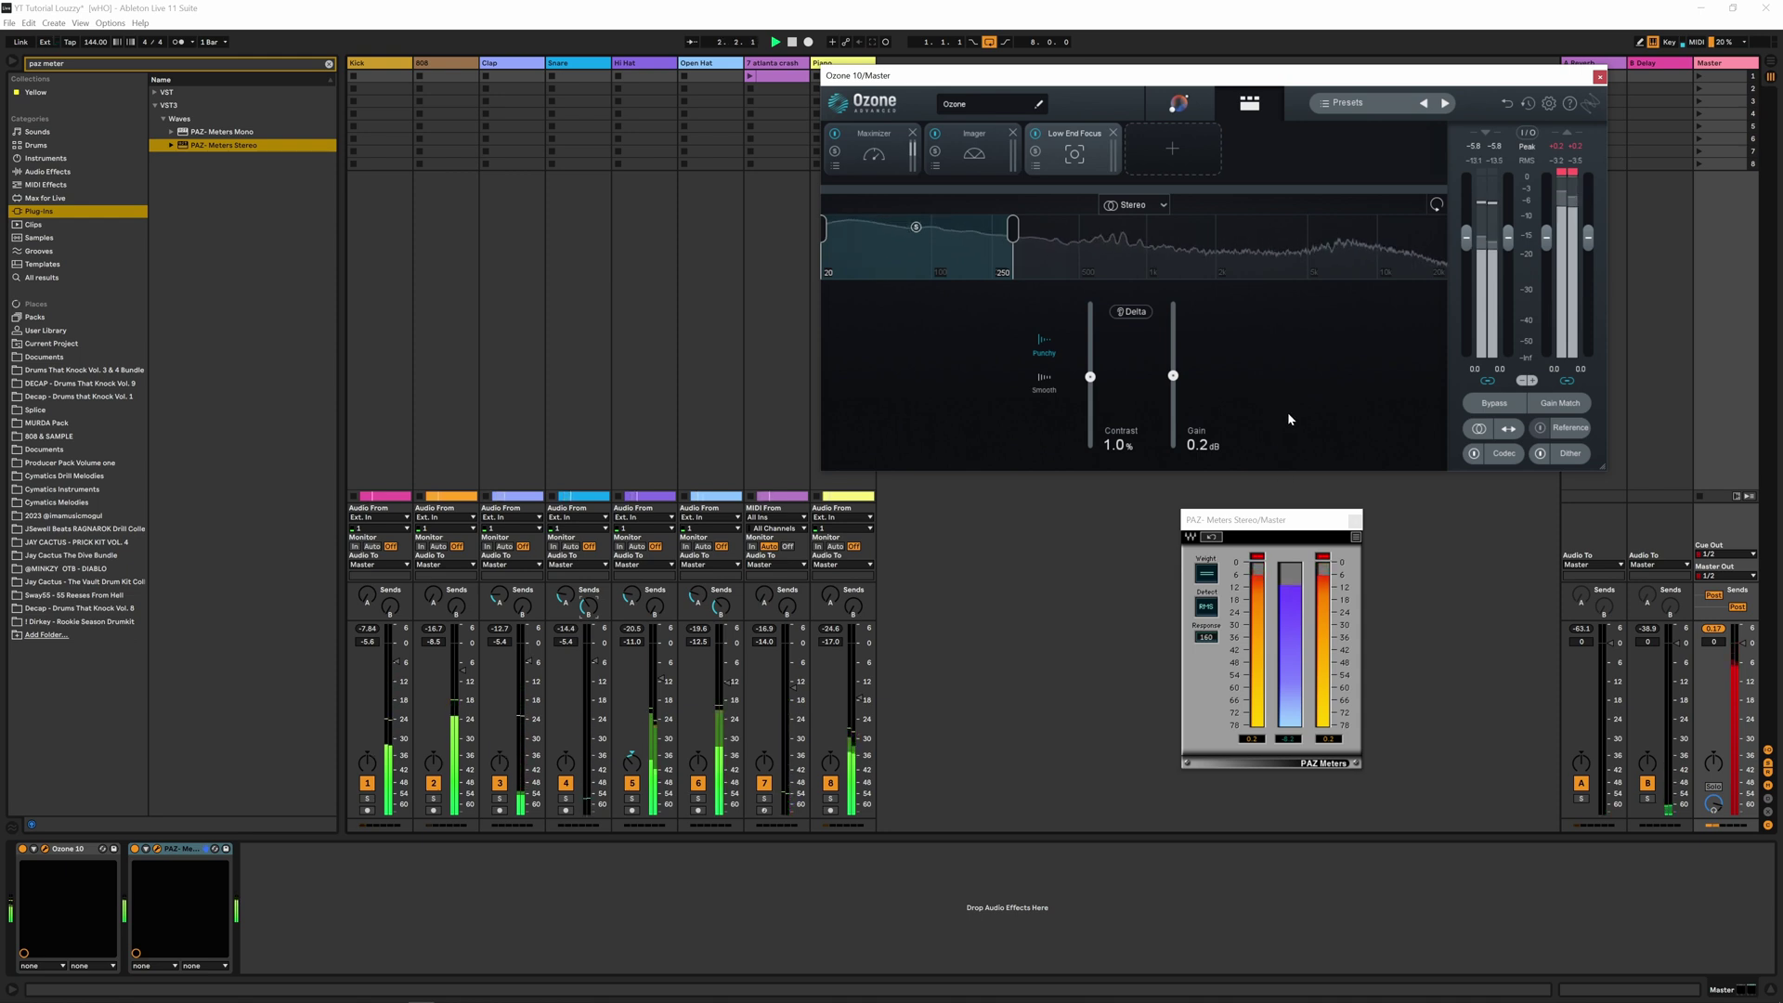
pyautogui.click(966, 151)
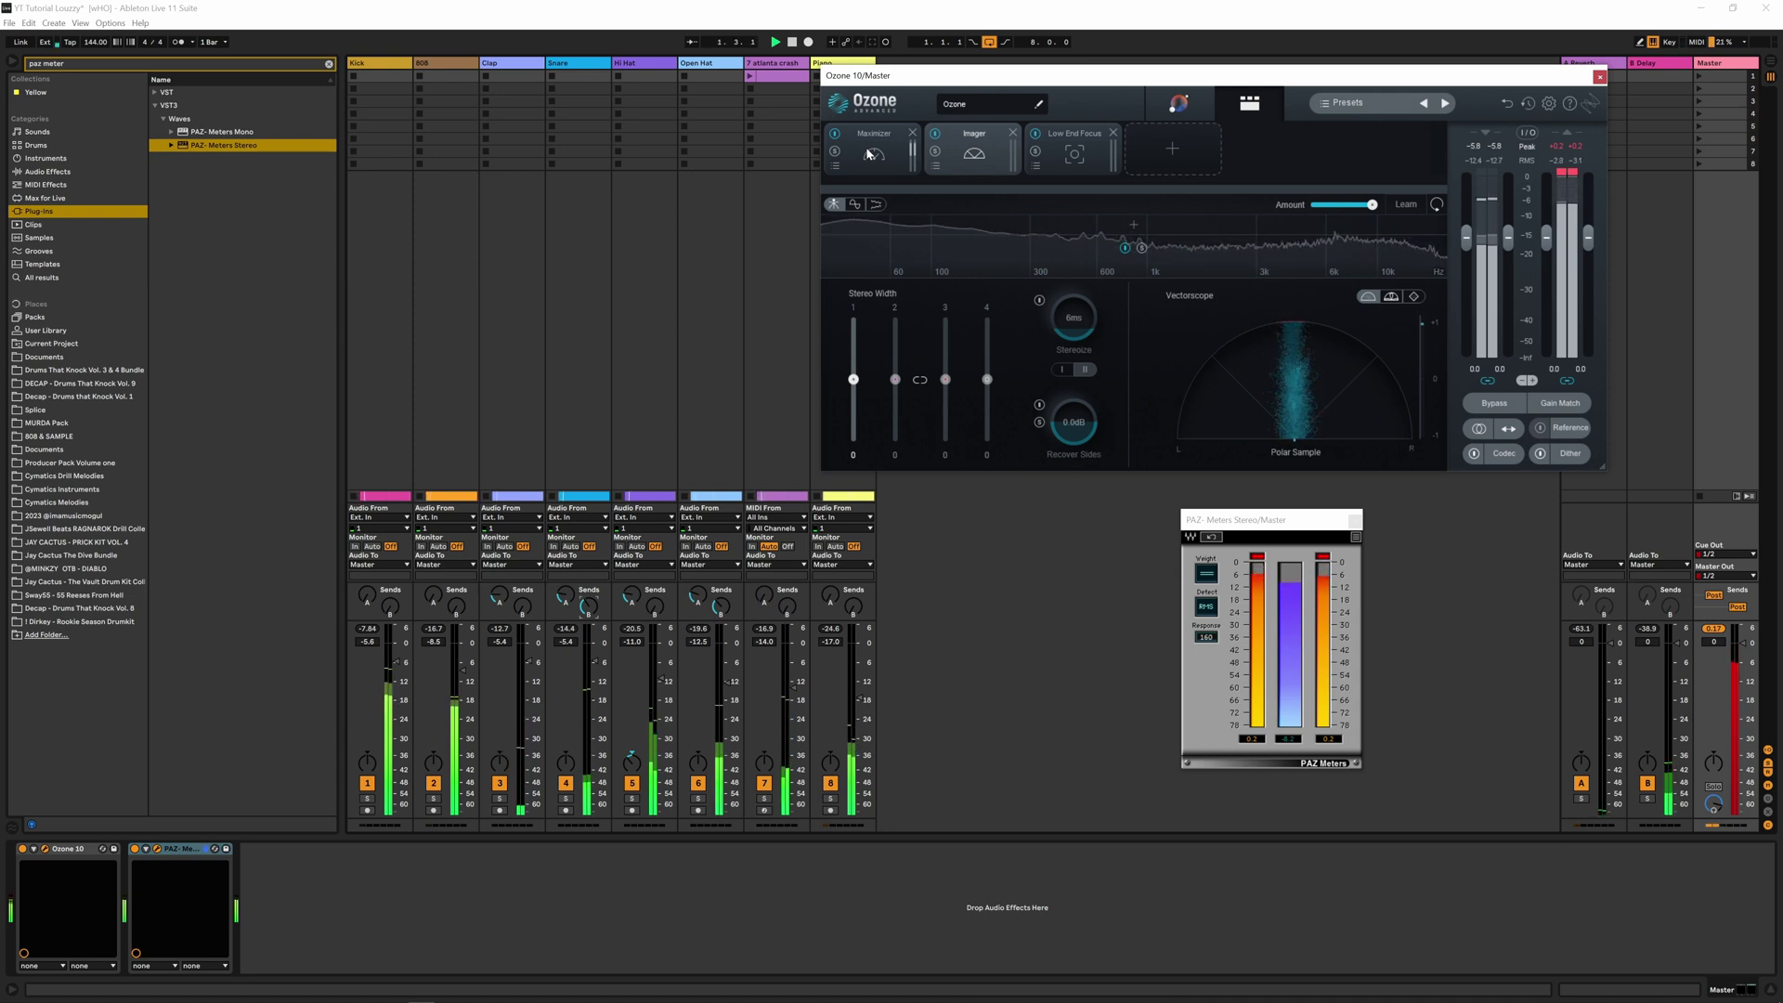
pyautogui.press('space')
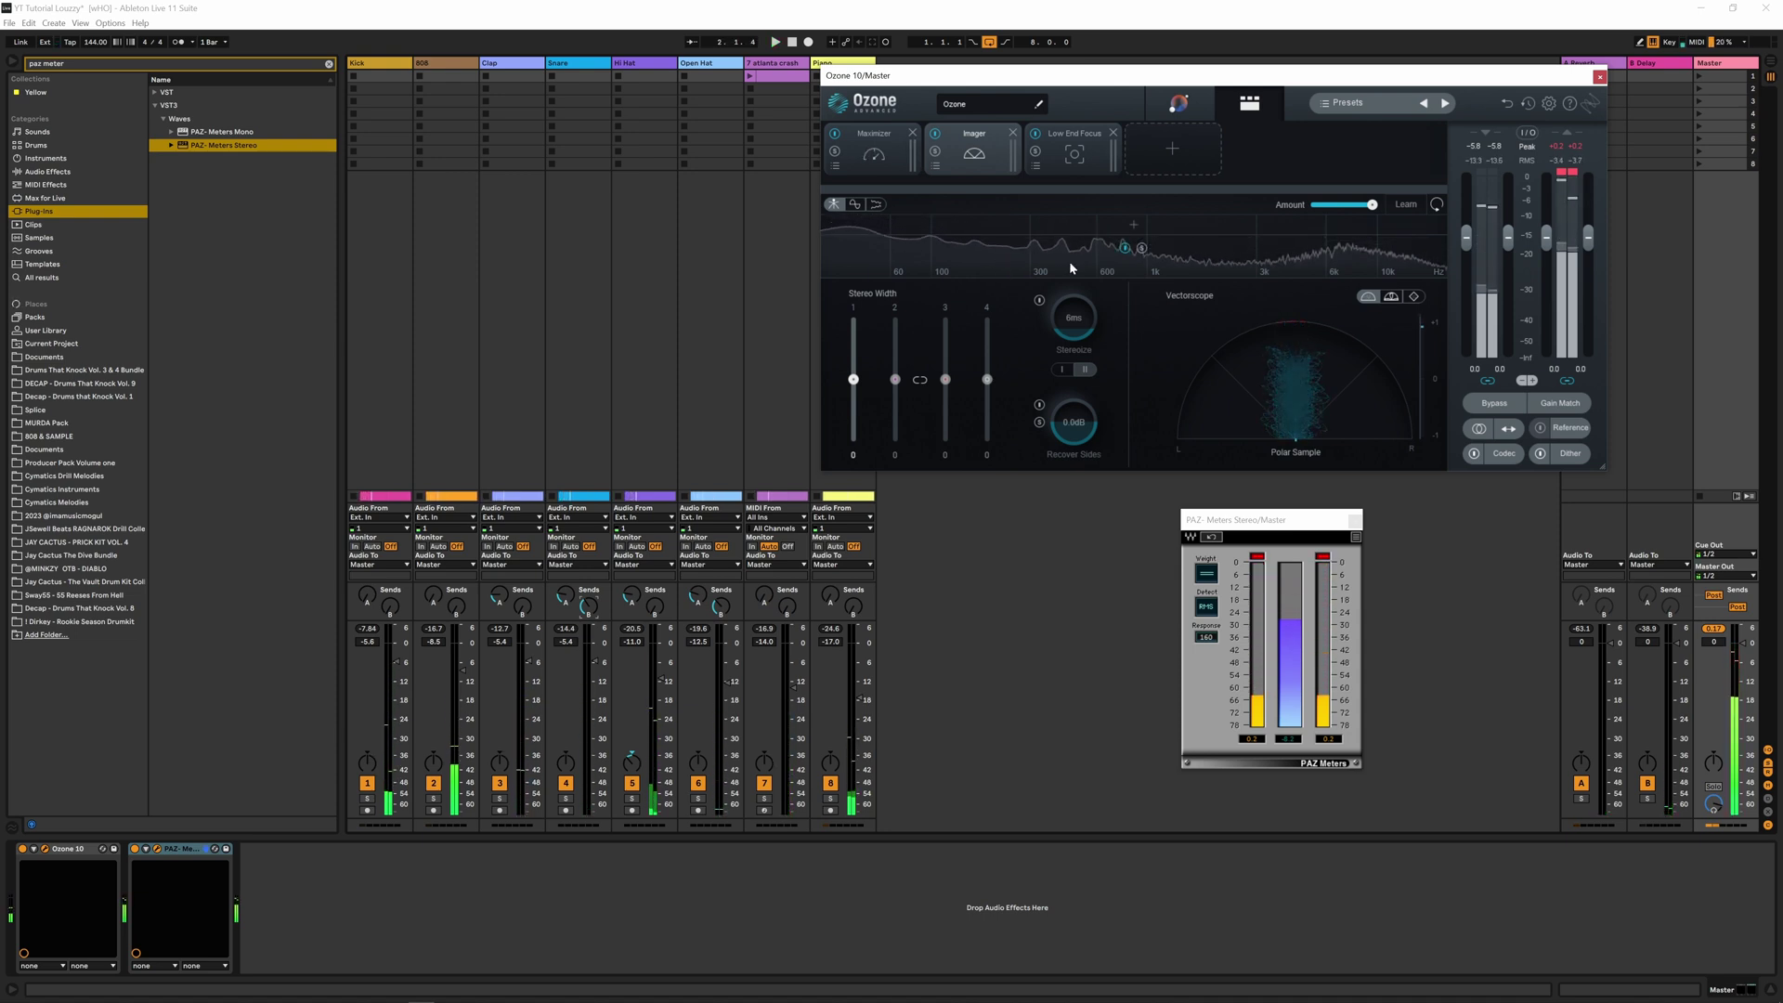